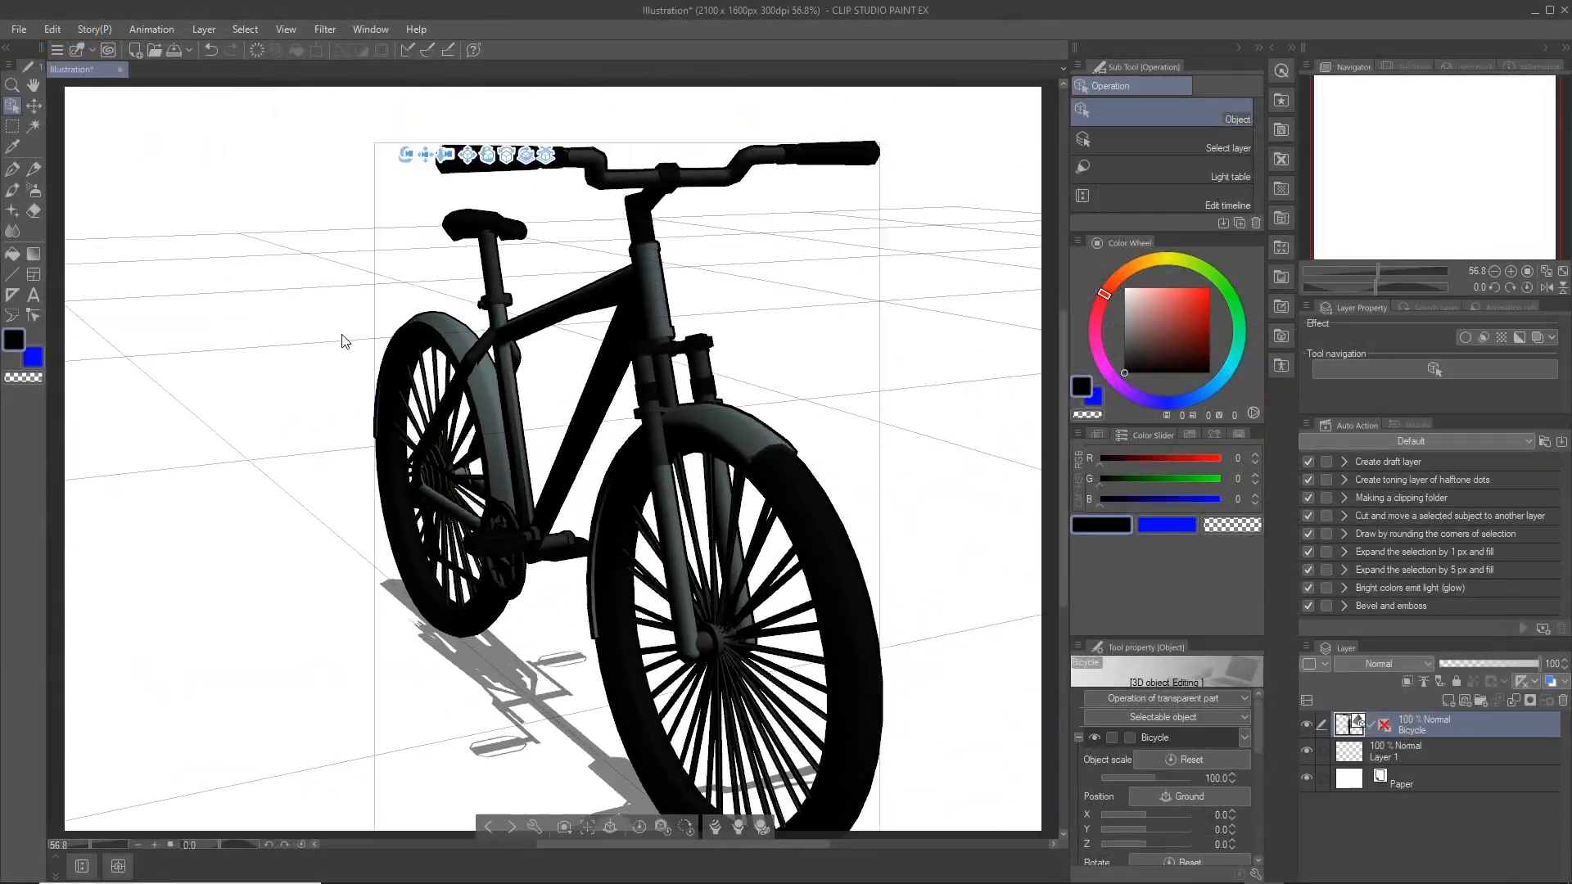
# - Orbit the view around the bicycle model and adjust its rotation
pyautogui.moveTo(340, 341); pyautogui.dragTo(428, 403)
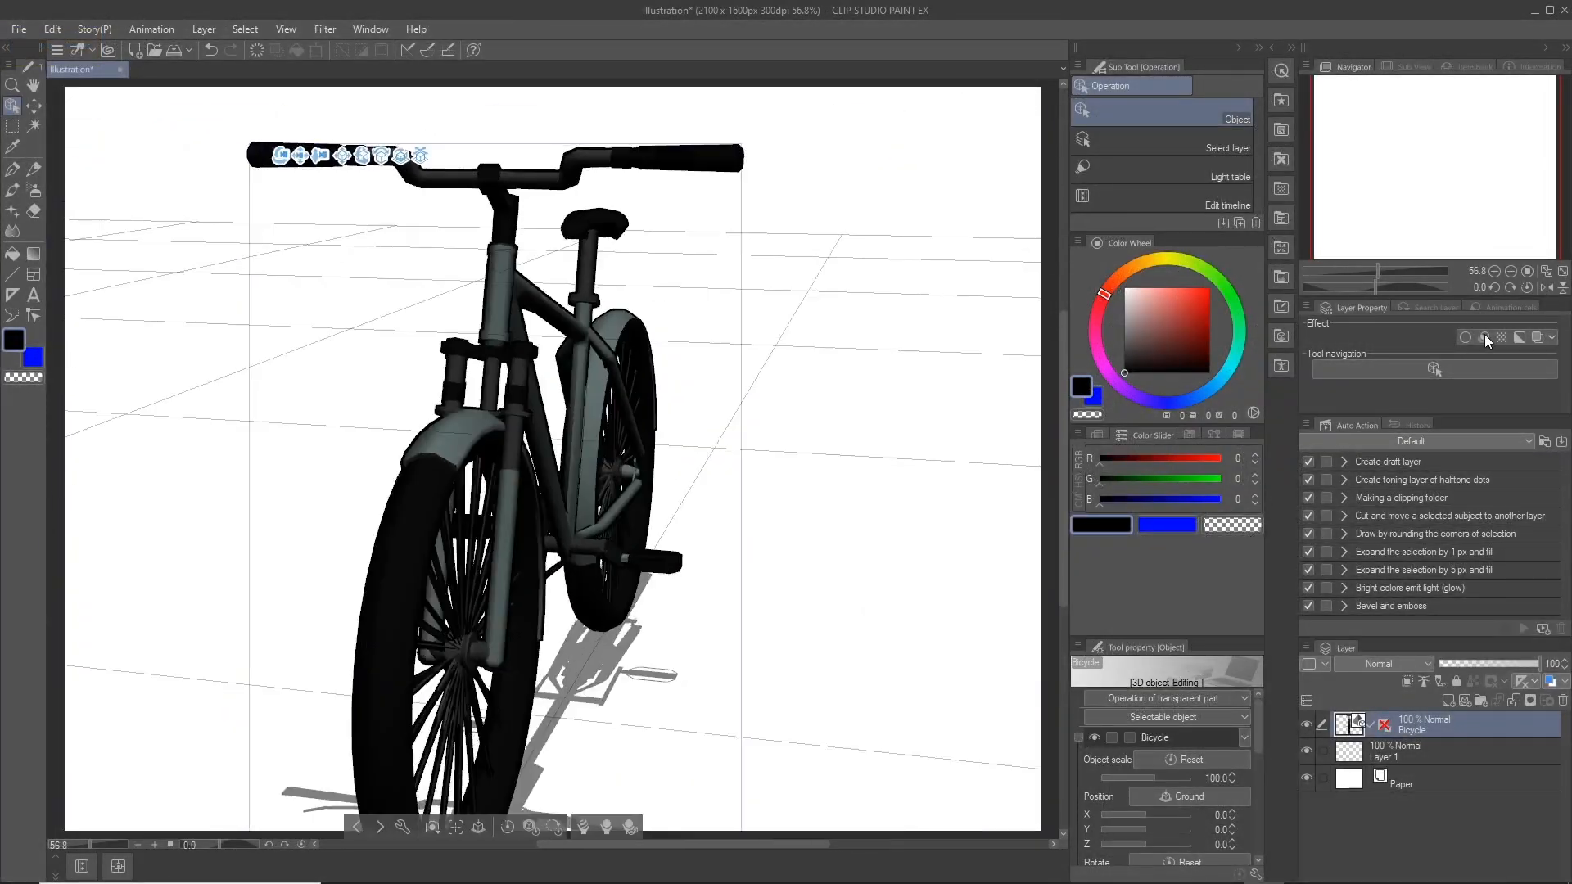
pyautogui.moveTo(1258, 653); pyautogui.dragTo(1257, 674)
pyautogui.moveTo(1154, 631); pyautogui.dragTo(1122, 666)
pyautogui.hotkey('ctrl', 'z')
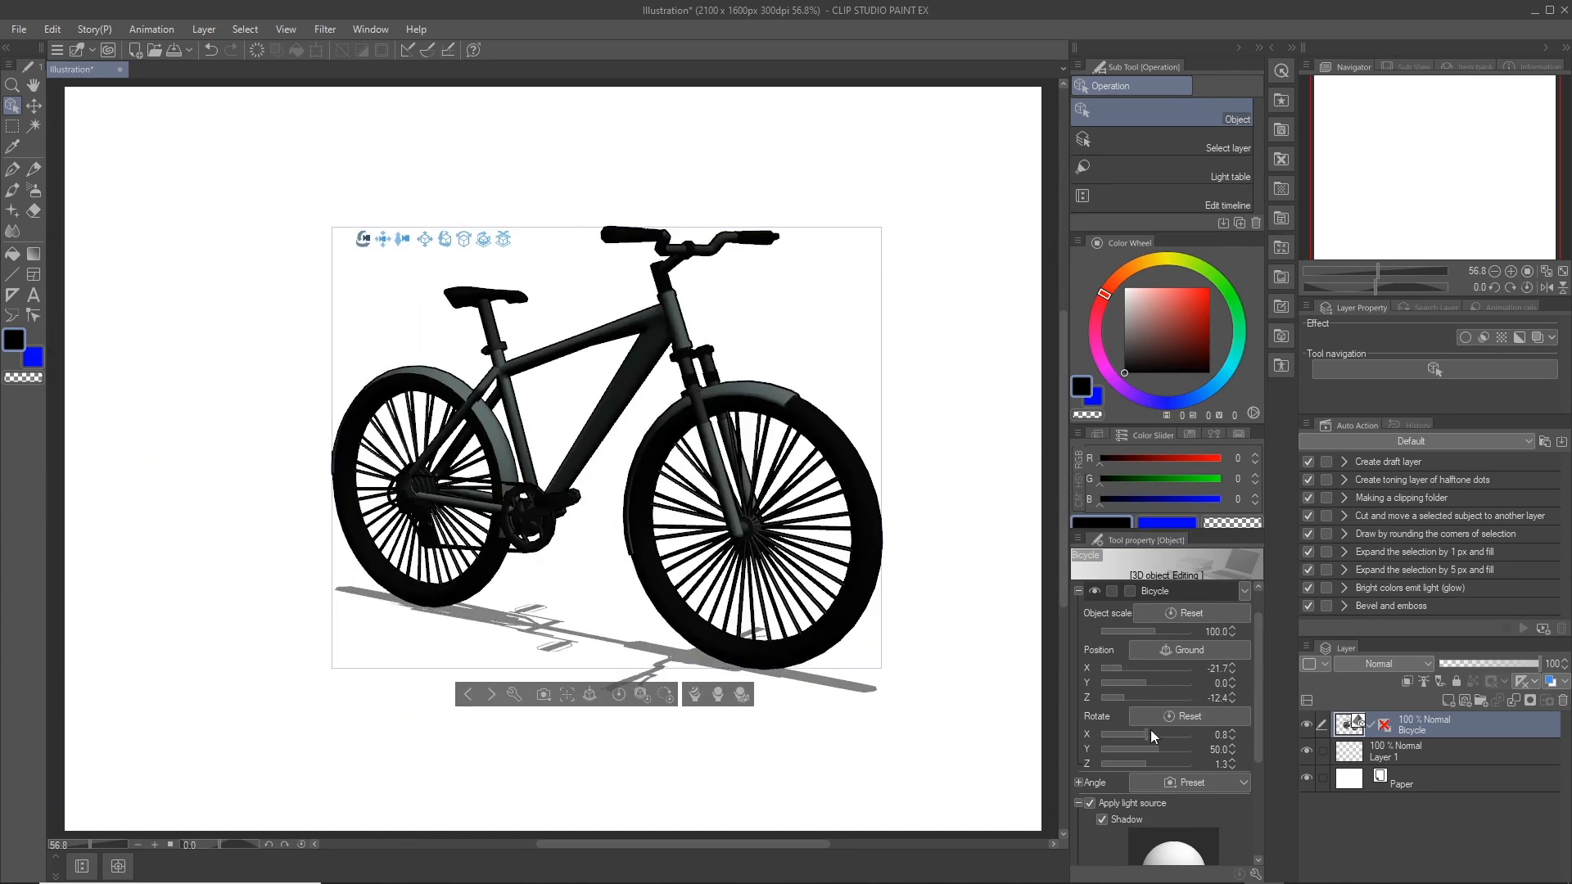
pyautogui.moveTo(1151, 732); pyautogui.dragTo(1155, 731)
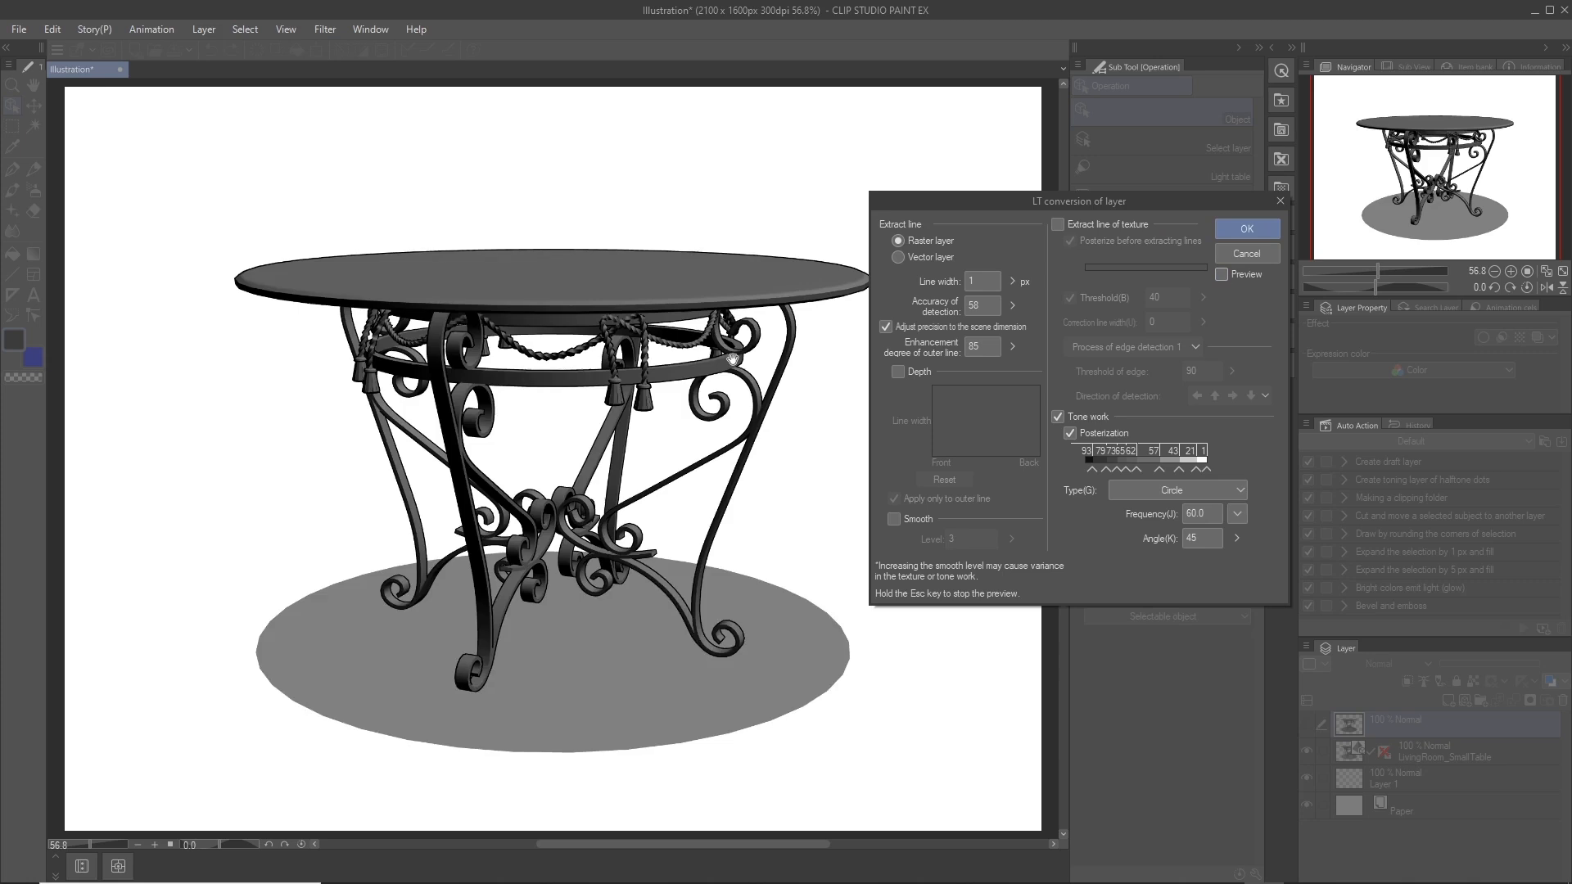
# - Turn on the preview and turn off tone work in the LT conversion of the table layer
pyautogui.click(1221, 274)
pyautogui.click(1057, 417)
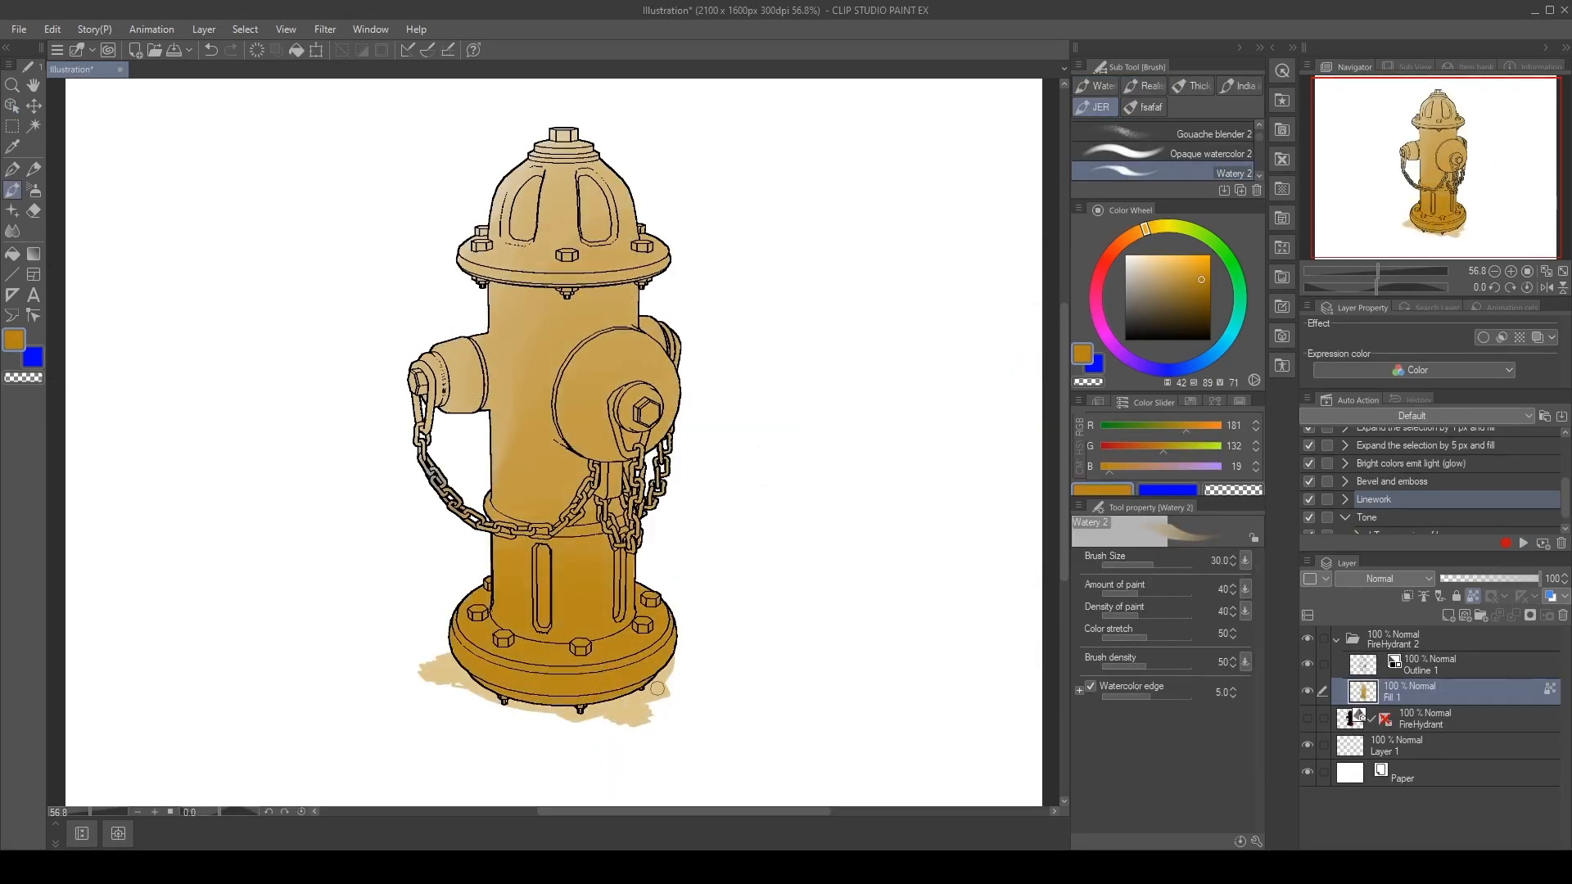
pyautogui.press(']')
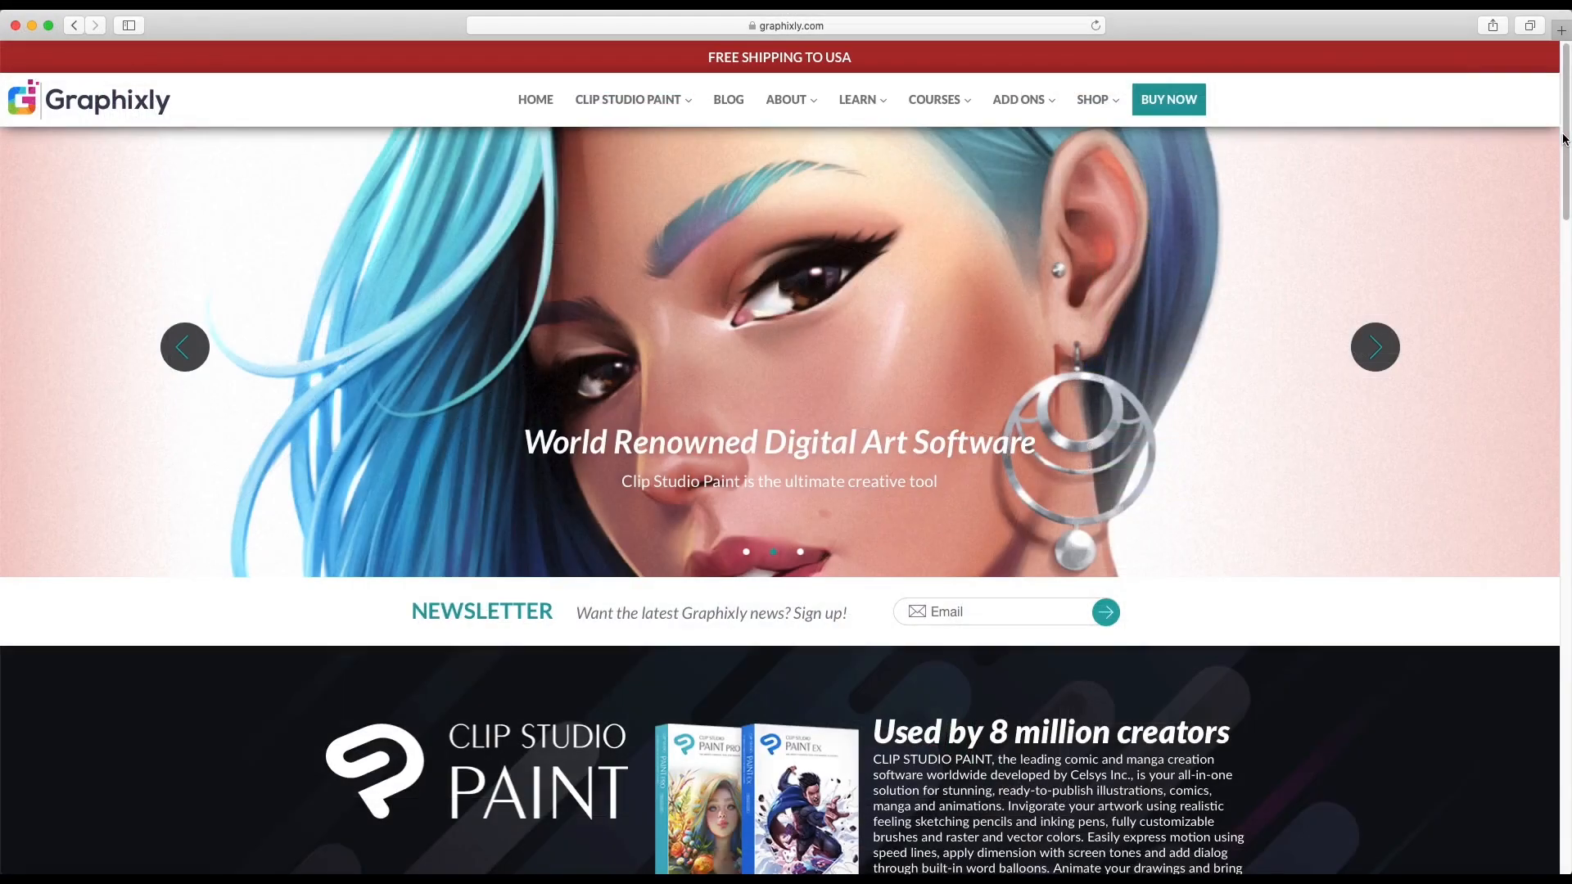
# - Open the 3D Models Pack product page among the Graphixly website's add-ons and look through its details
pyautogui.moveTo(1019, 99)
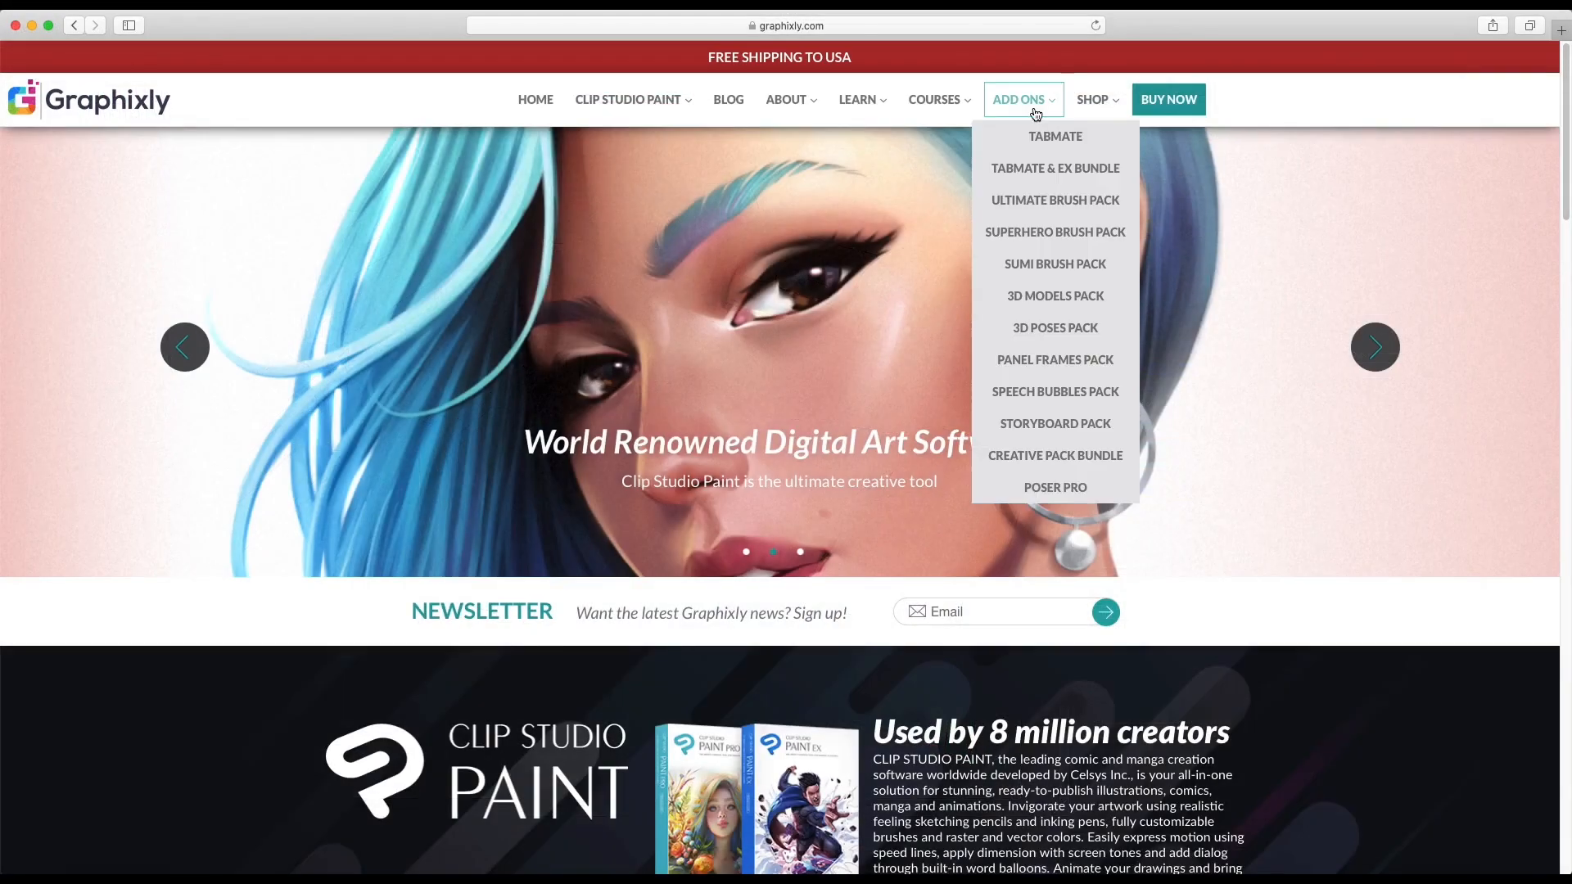
pyautogui.click(1041, 298)
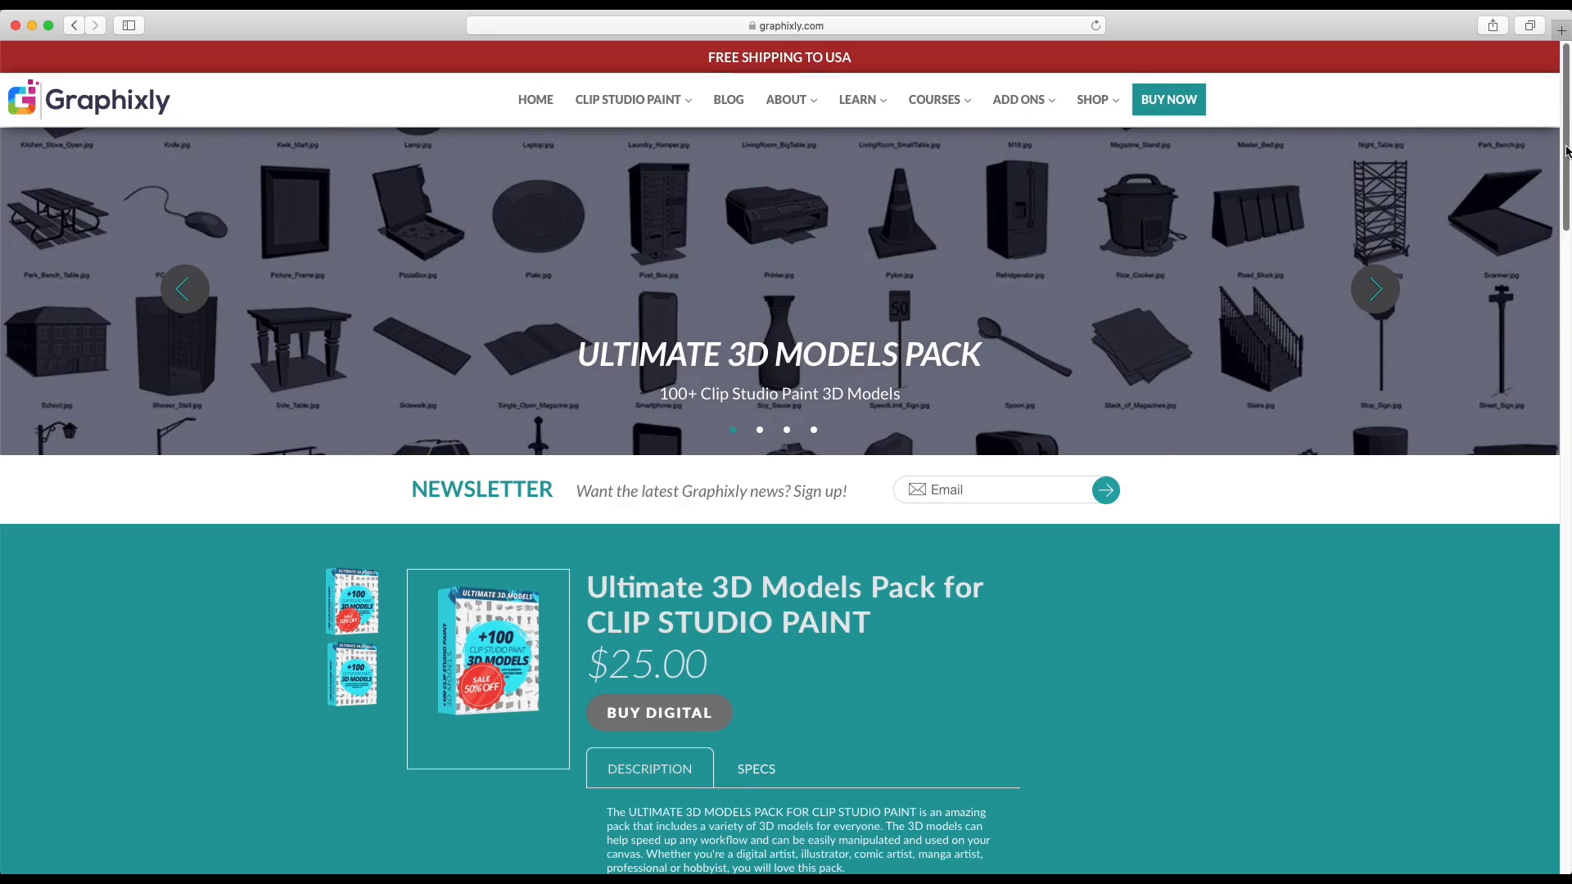
pyautogui.moveTo(1567, 152); pyautogui.dragTo(1523, 361)
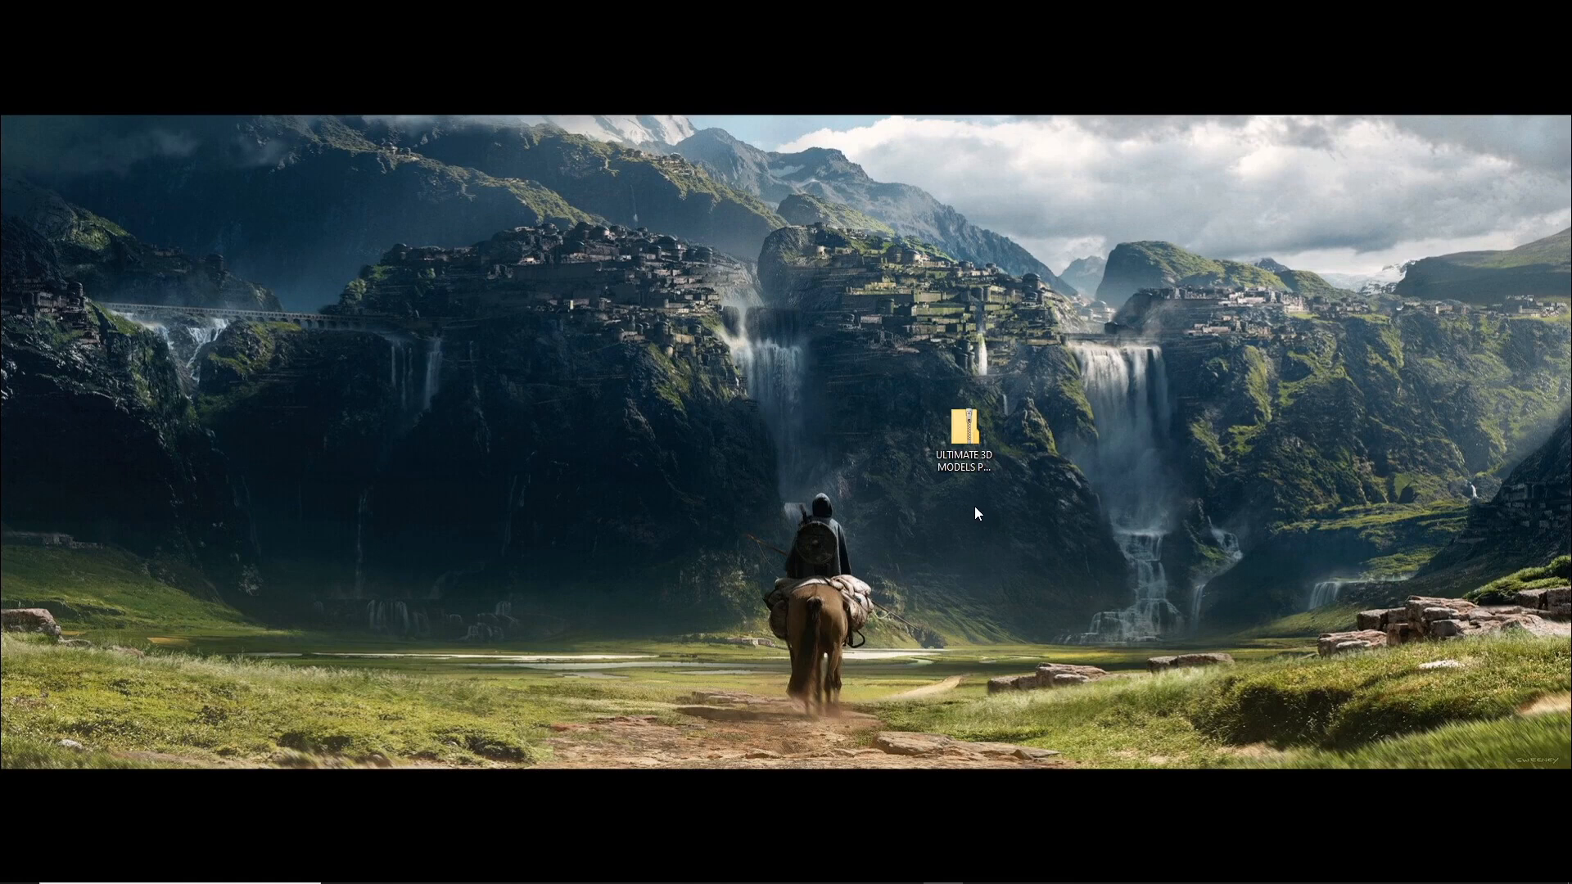
# - Extract the ULTIMATE 3D MODELS PACK zip archive to a folder of the same name on the Windows desktop
pyautogui.rightClick(969, 432)
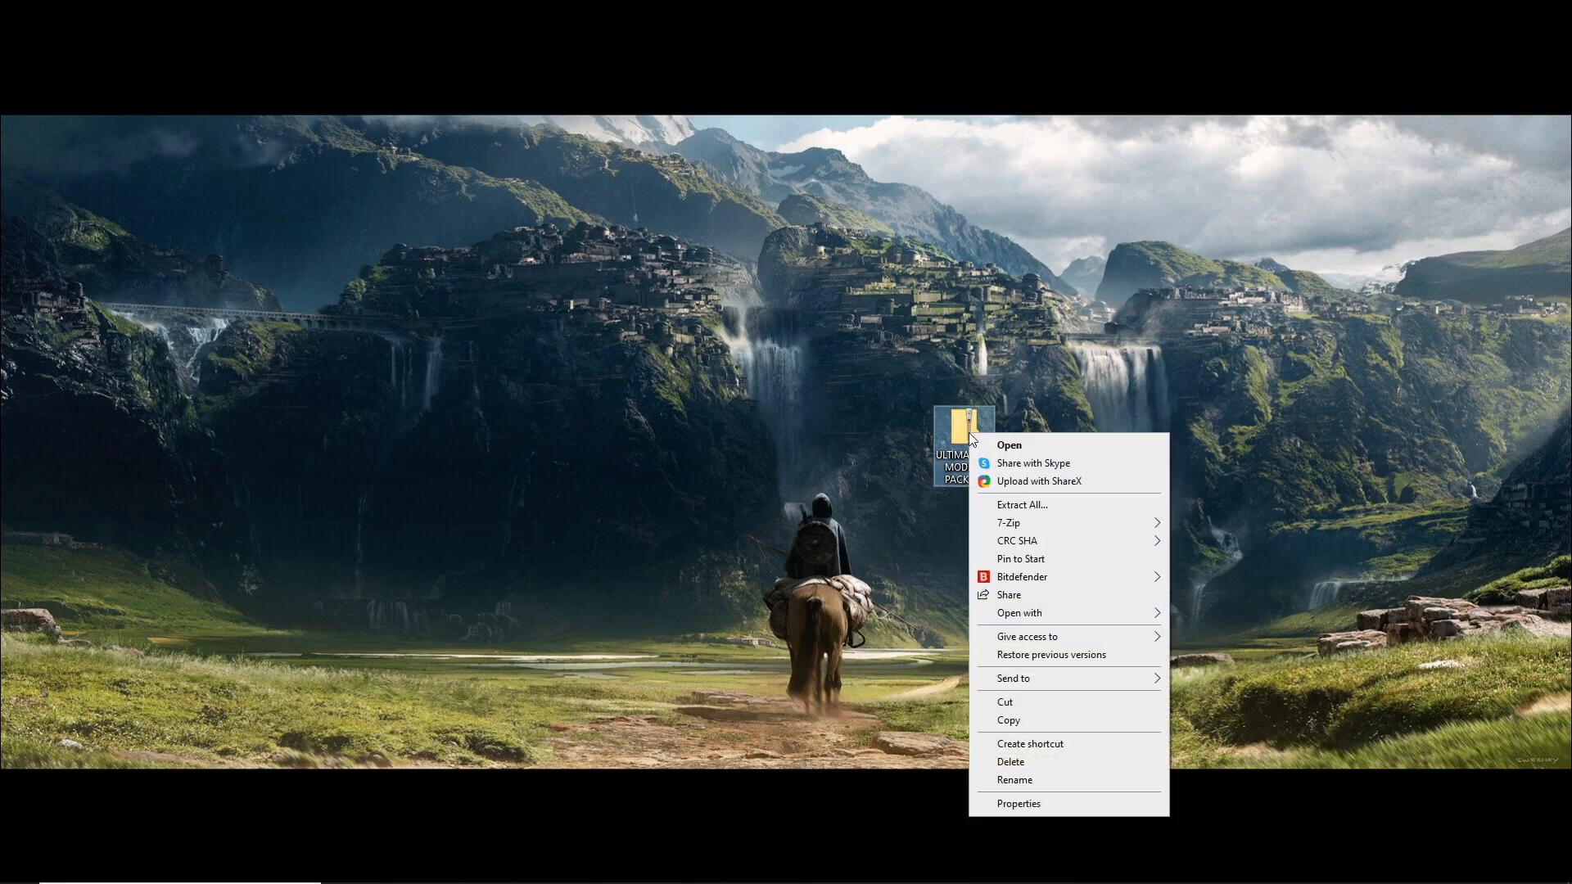
pyautogui.click(1037, 505)
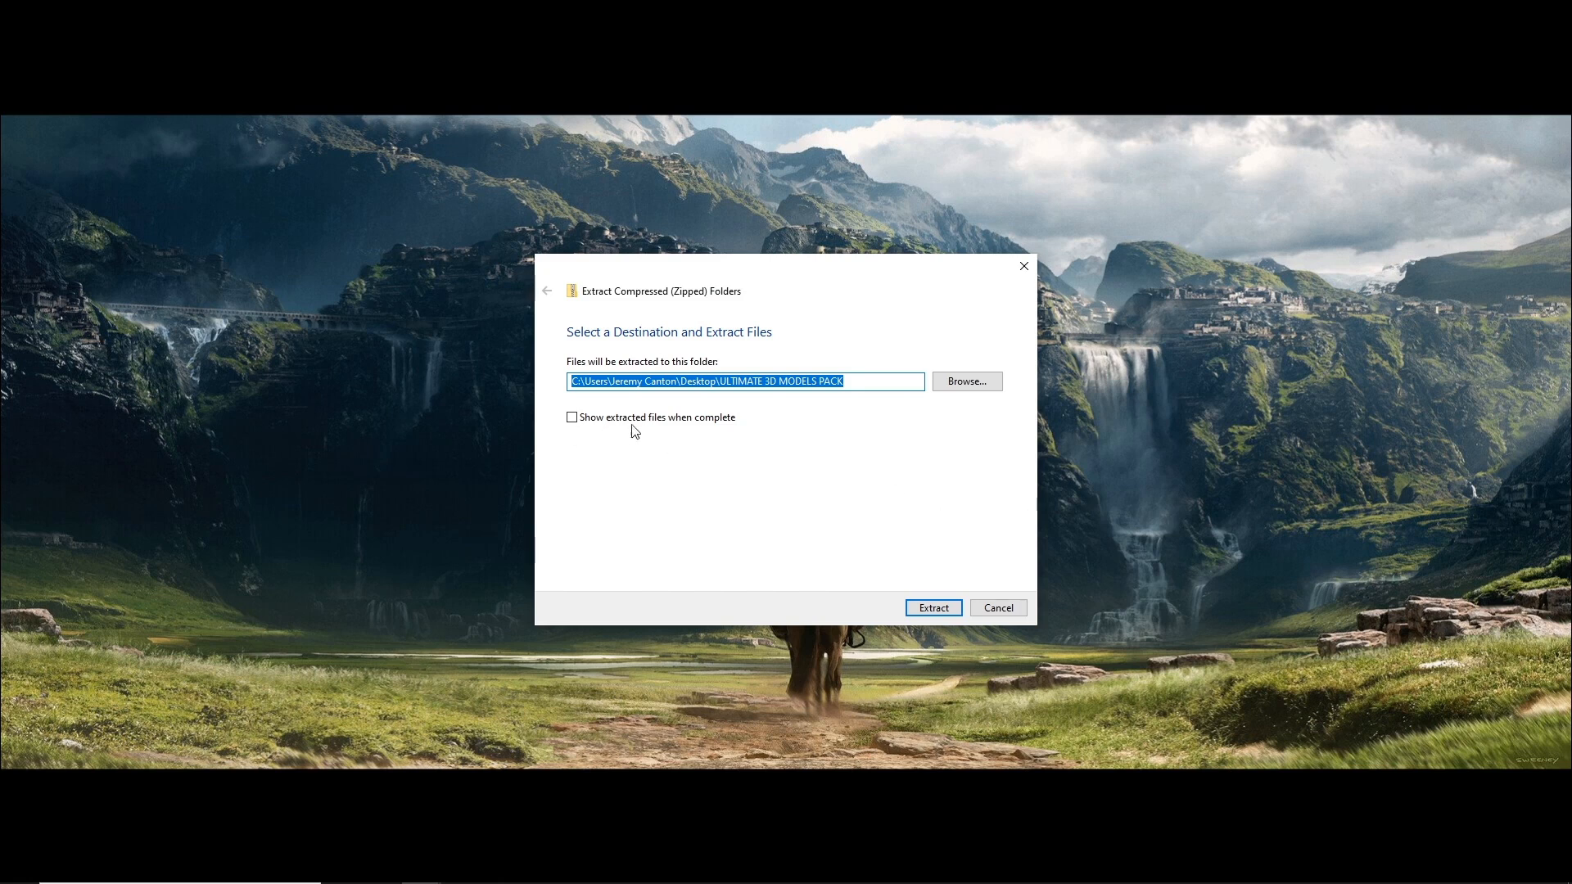
pyautogui.click(932, 606)
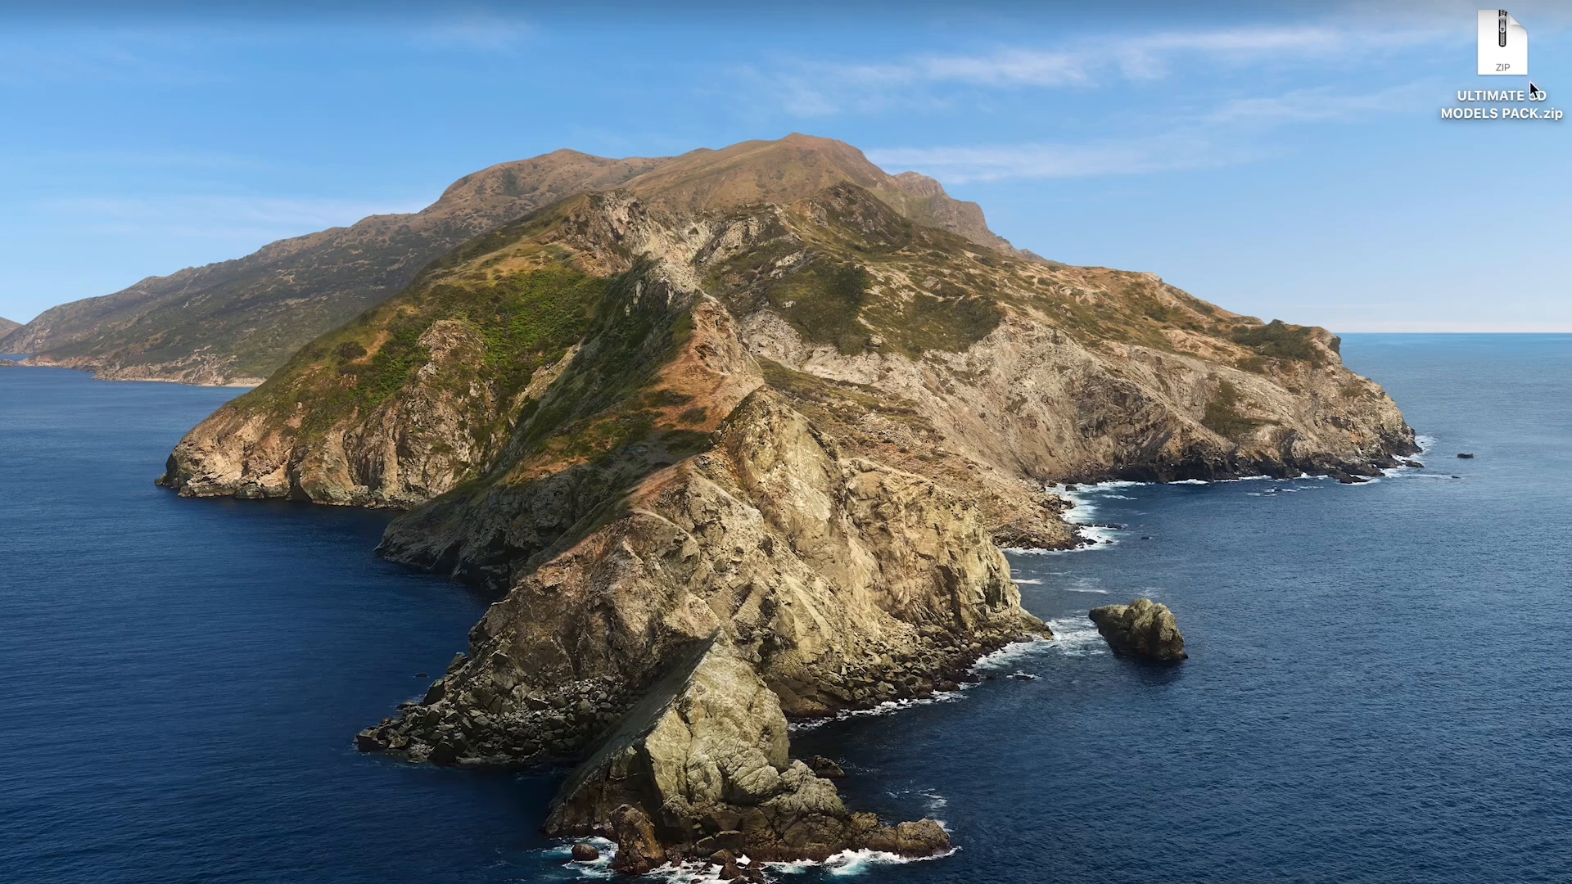
# - Unpack ULTIMATE 3D MODELS PACK.zip on the Mac desktop and select the extracted folder
pyautogui.doubleClick(1516, 68)
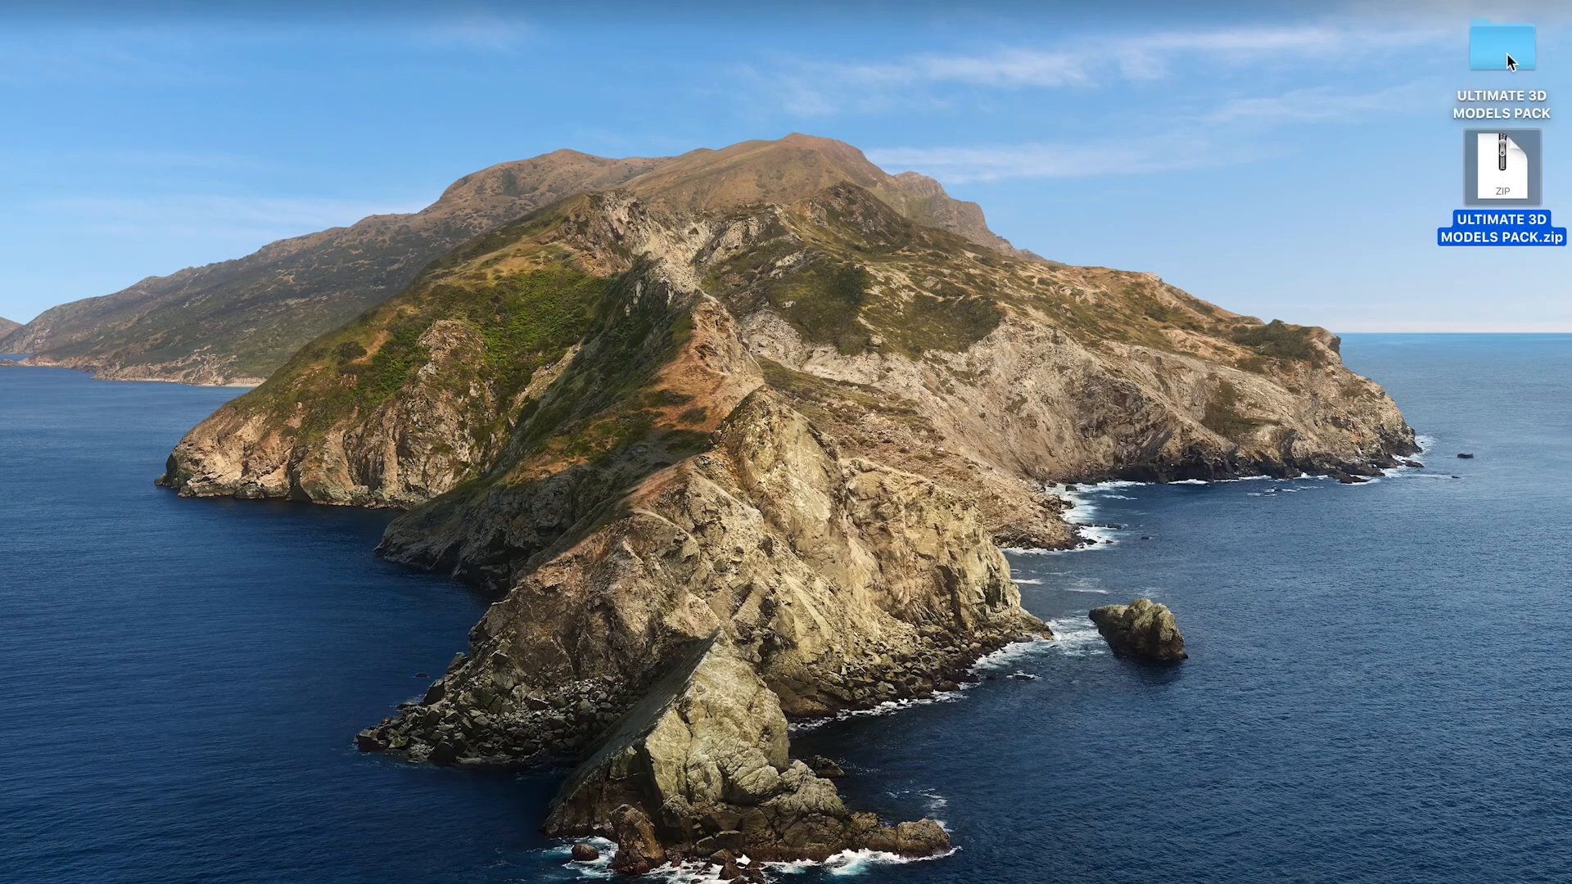
pyautogui.click(1507, 52)
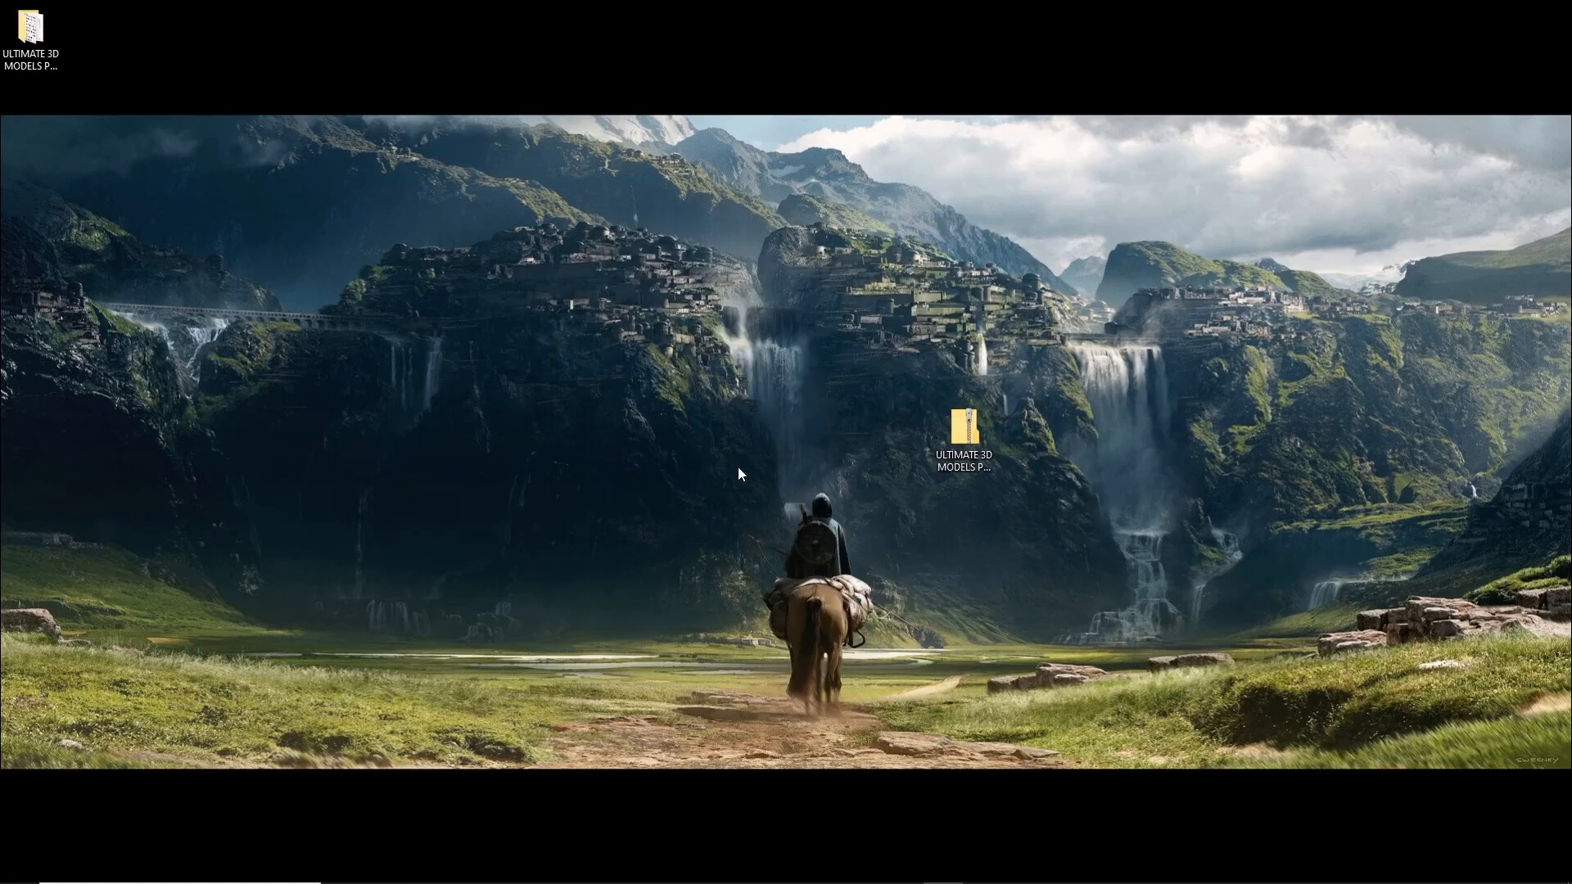
# - Open the extracted ULTIMATE 3D MODELS PACK folder on the Windows desktop and view the All_Assets_Preview.jpg image
pyautogui.moveTo(762, 345); pyautogui.dragTo(905, 458)
pyautogui.doubleClick(901, 461)
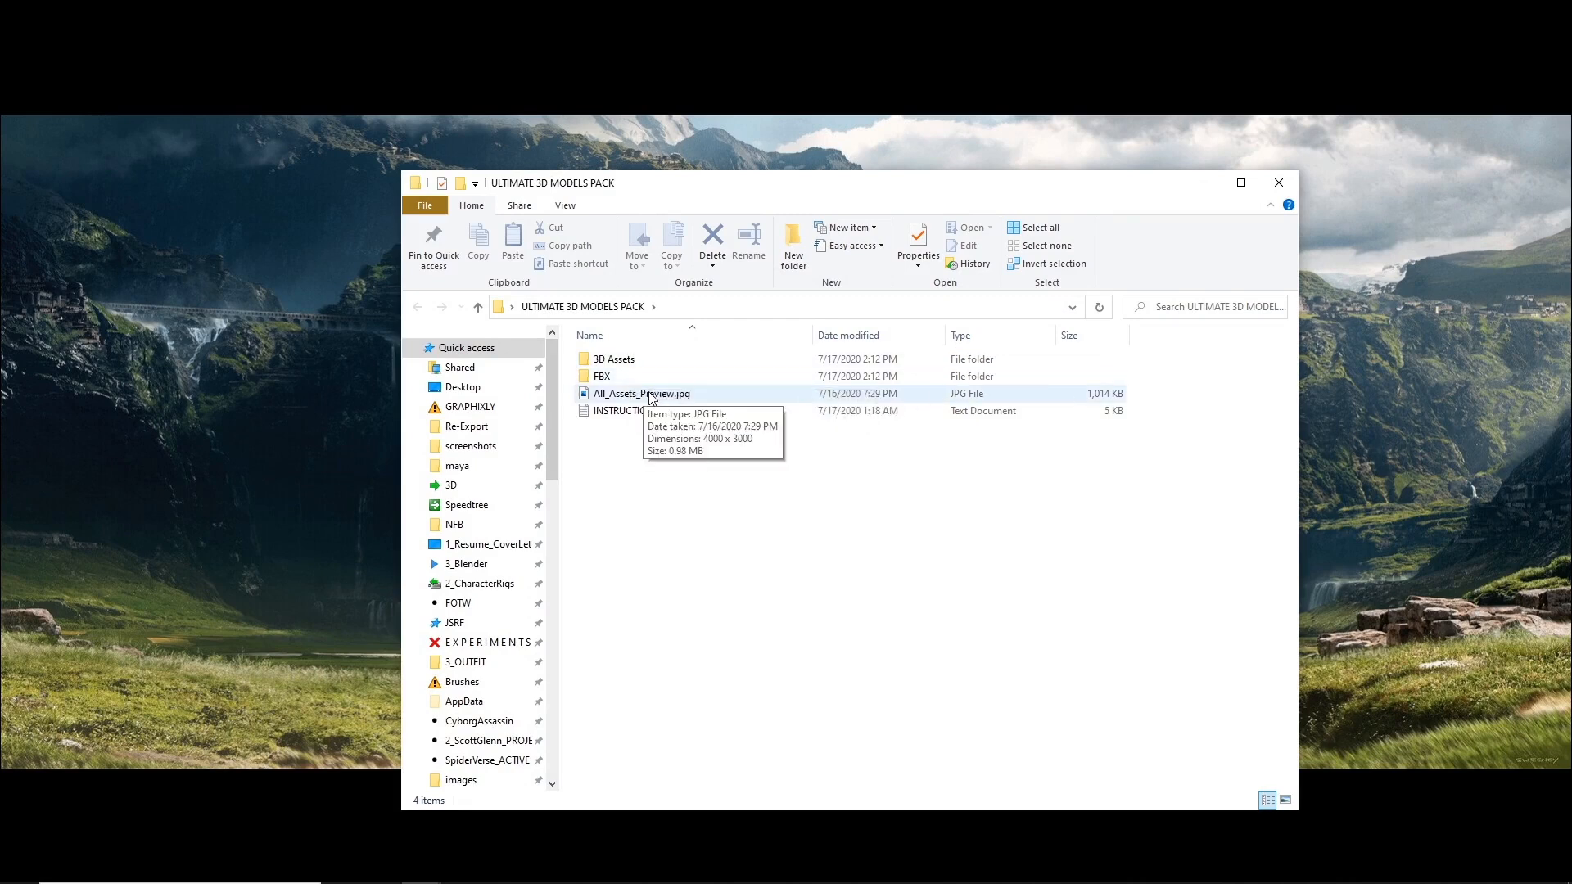
pyautogui.doubleClick(664, 396)
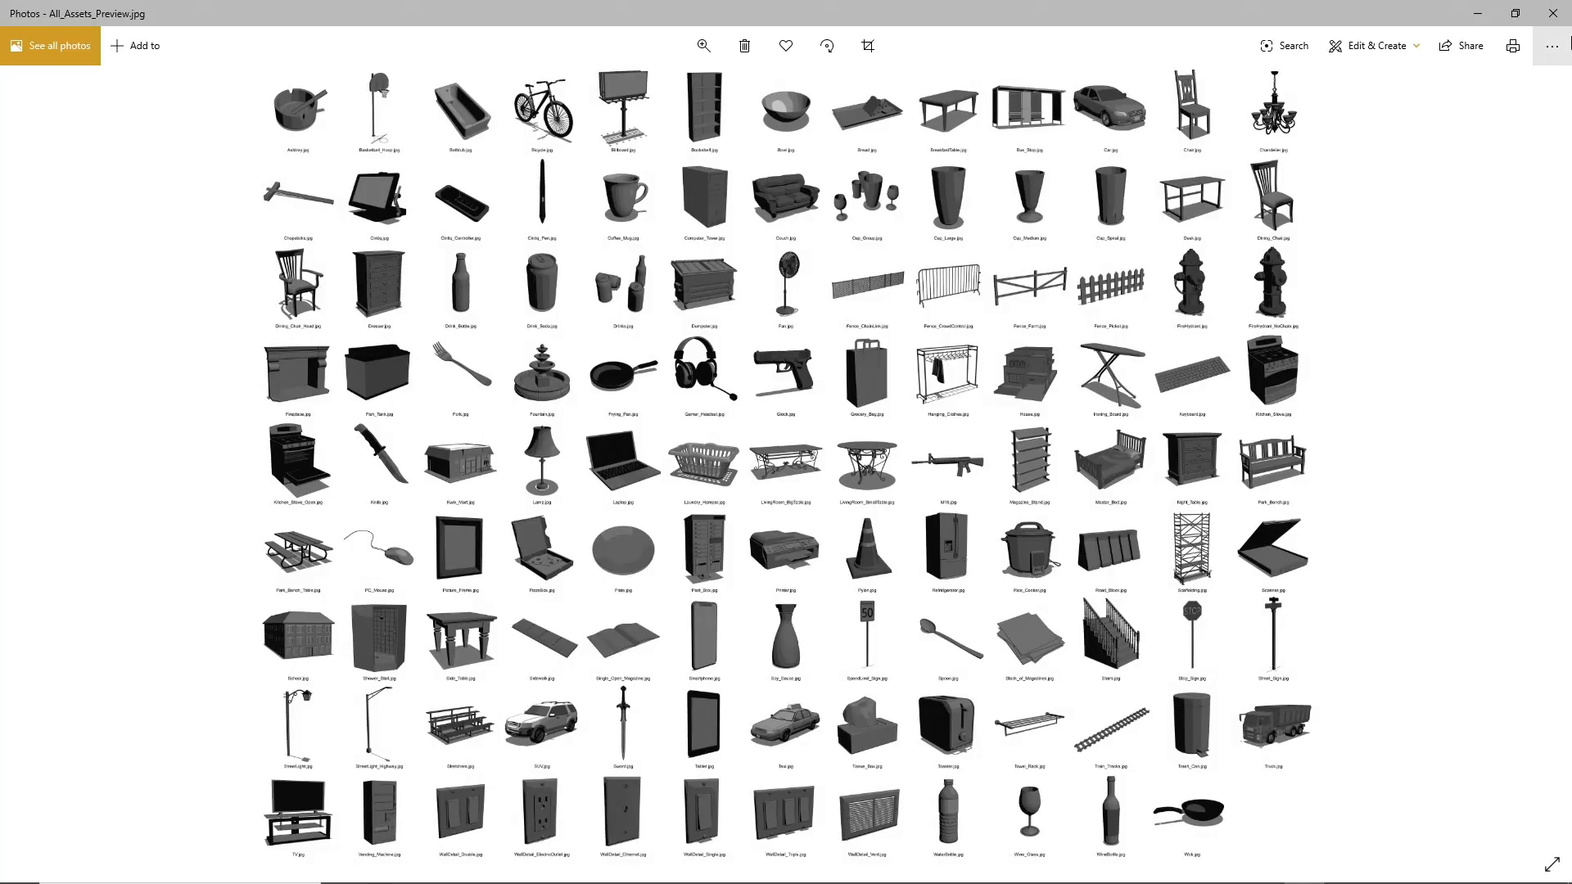
pyautogui.click(1551, 23)
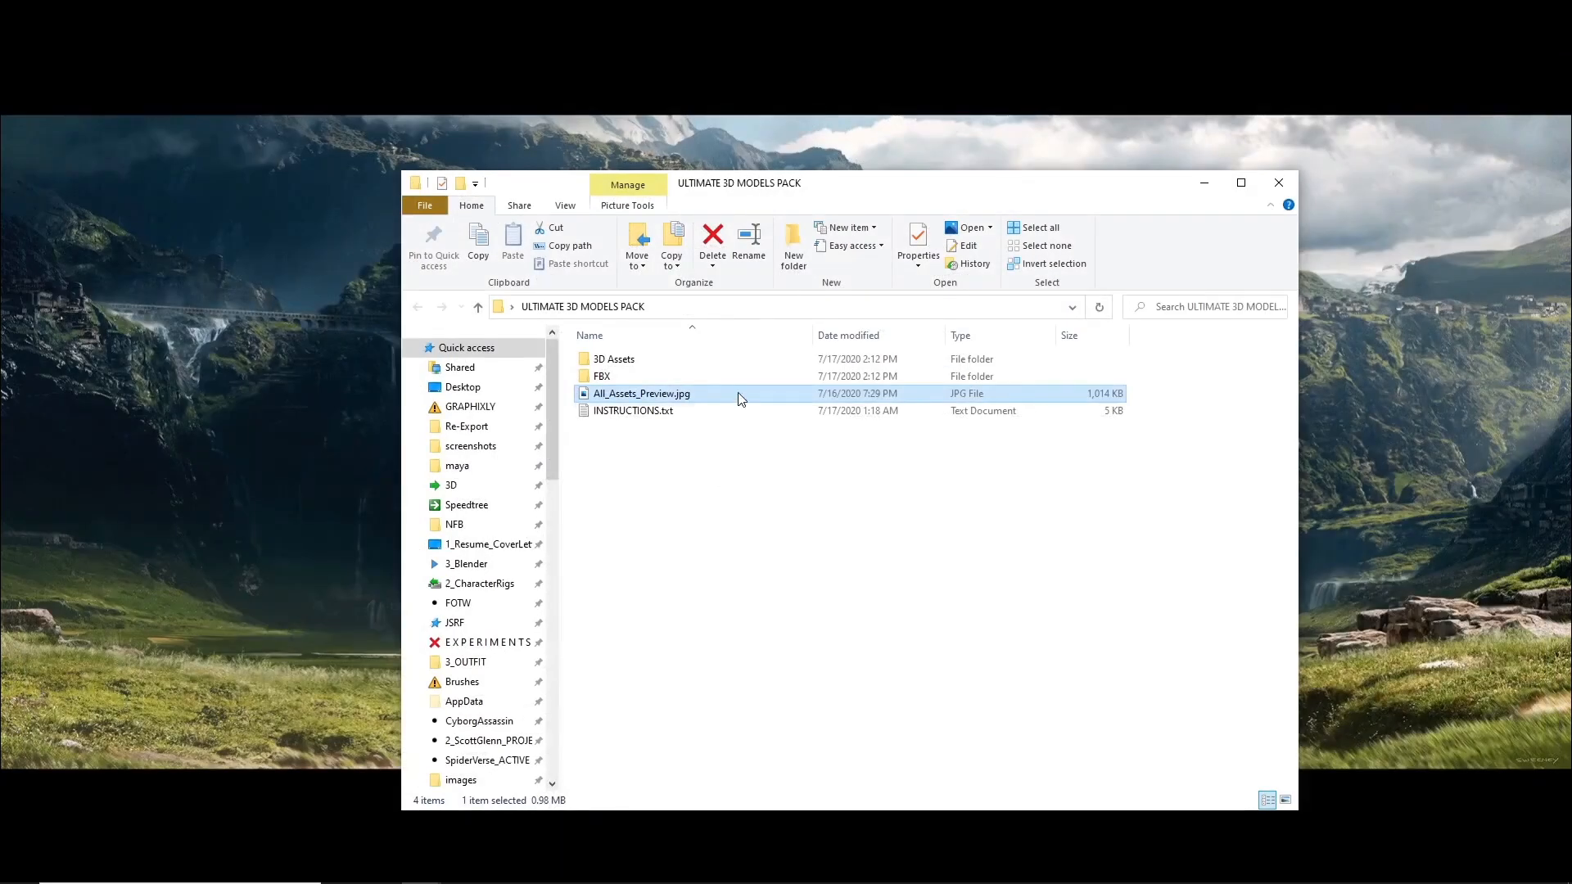
# - Read the pack's INSTRUCTIONS.txt file and close it
pyautogui.click(667, 412)
pyautogui.doubleClick(670, 414)
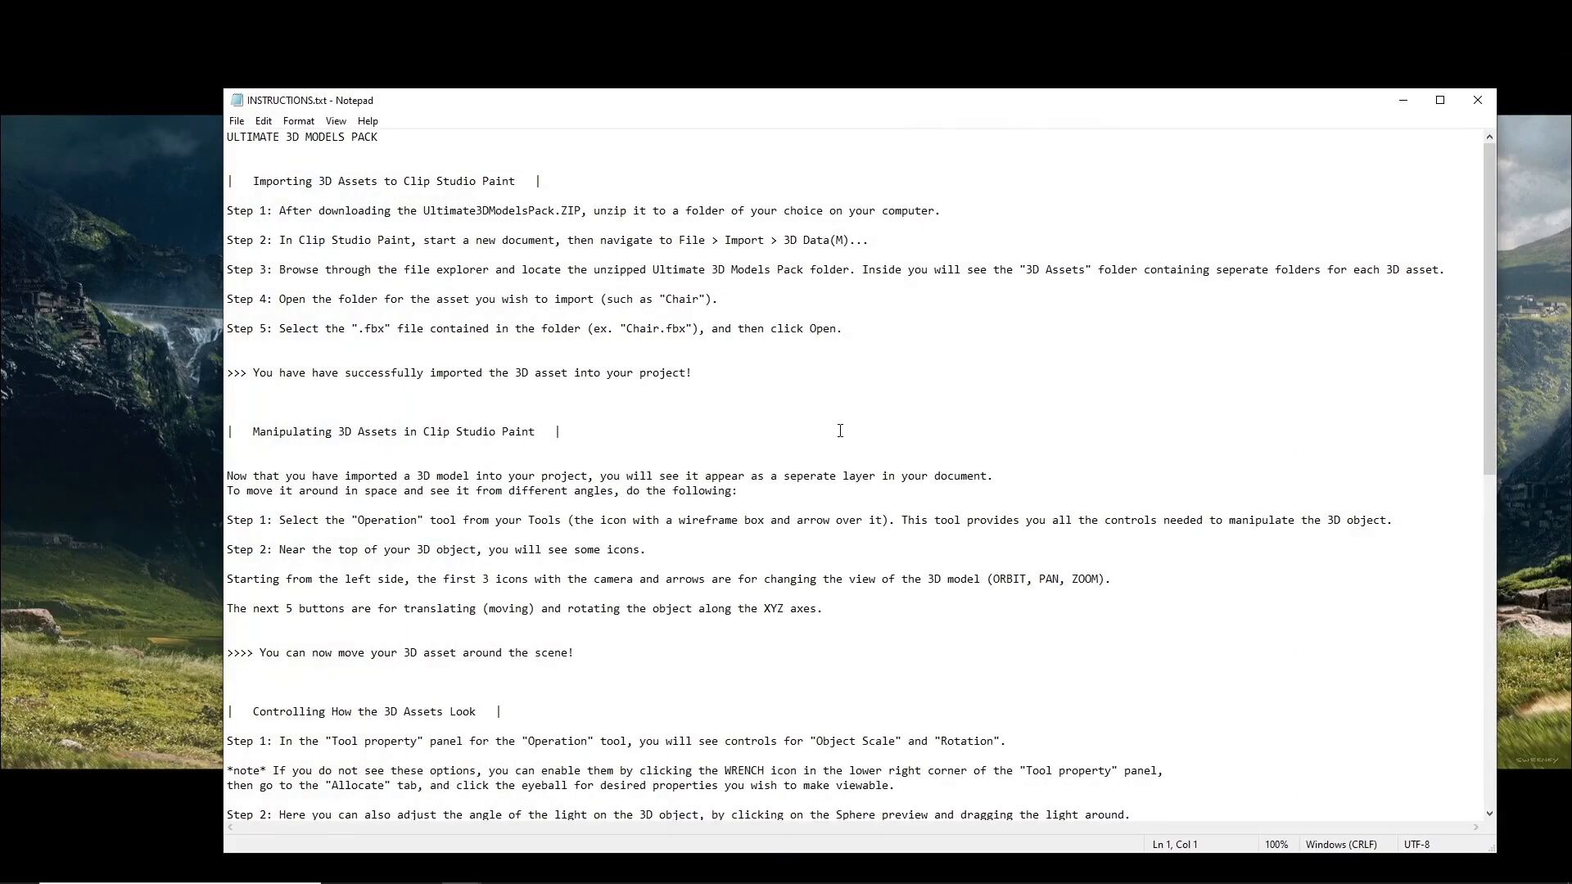
pyautogui.click(1478, 101)
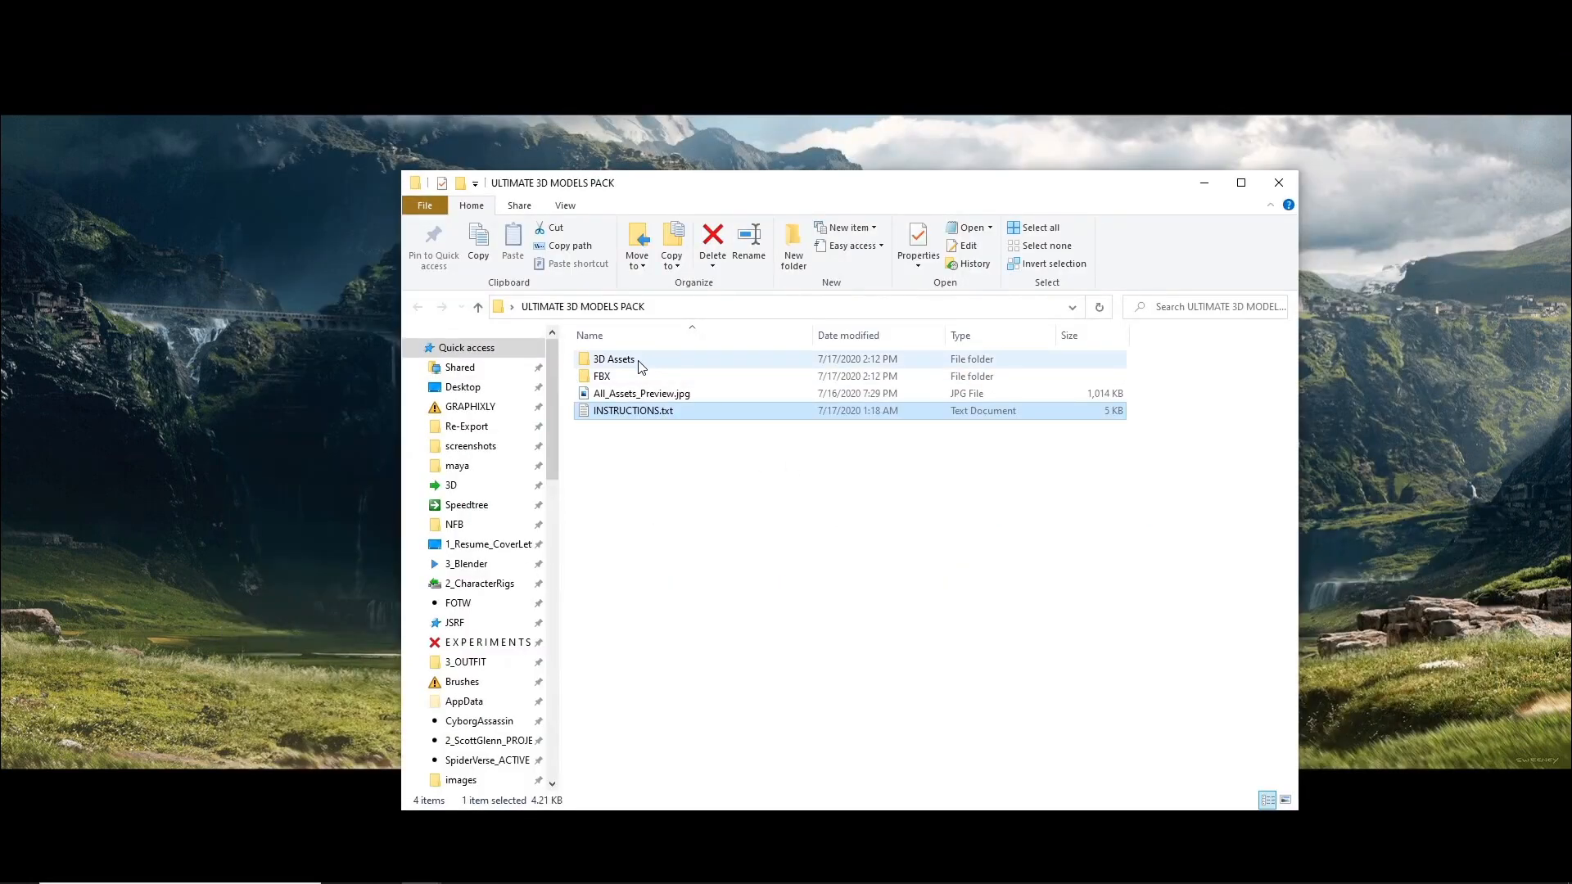
# - Open the Cintiq folder inside 3D Assets, view Cintiq.jpg, and examine the Cintiq.clip and Cintiq.fbx files
pyautogui.doubleClick(616, 359)
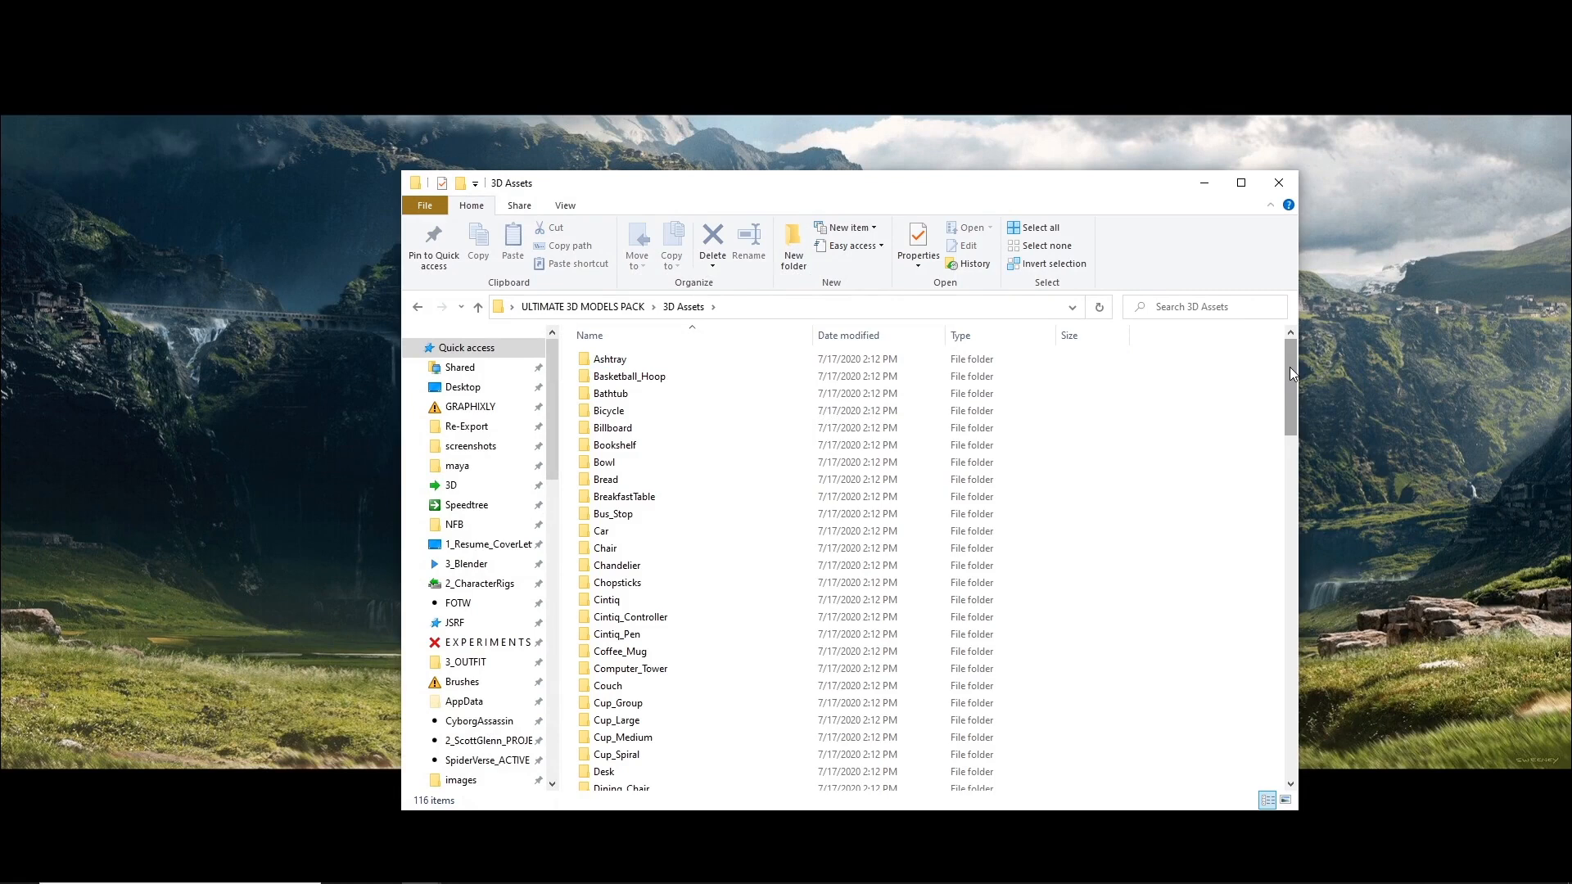
pyautogui.moveTo(1289, 366); pyautogui.dragTo(1287, 377)
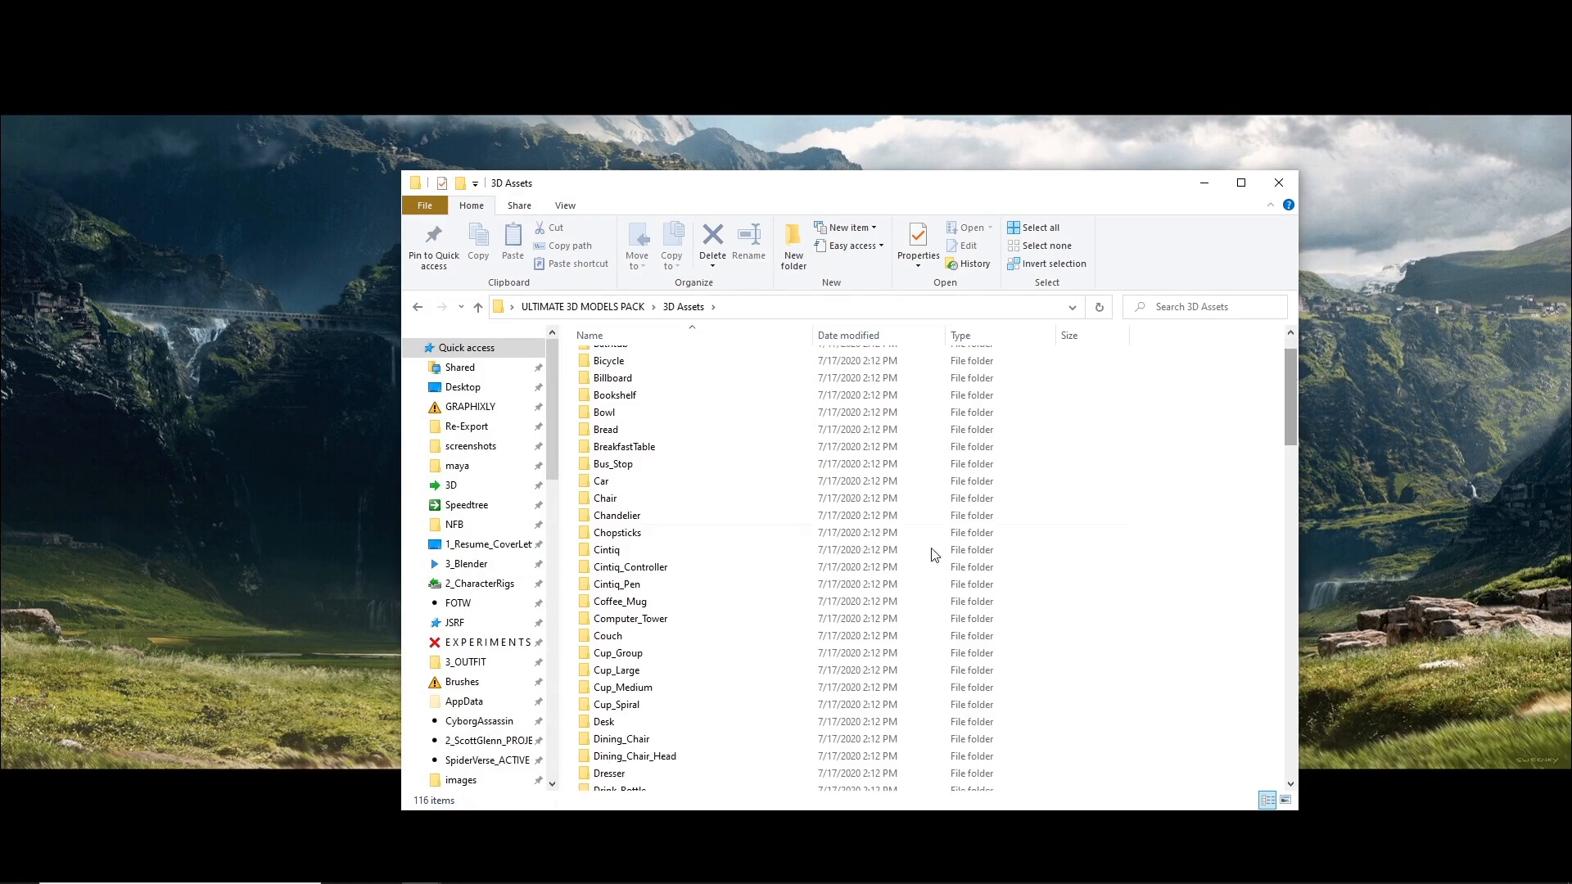
pyautogui.doubleClick(632, 550)
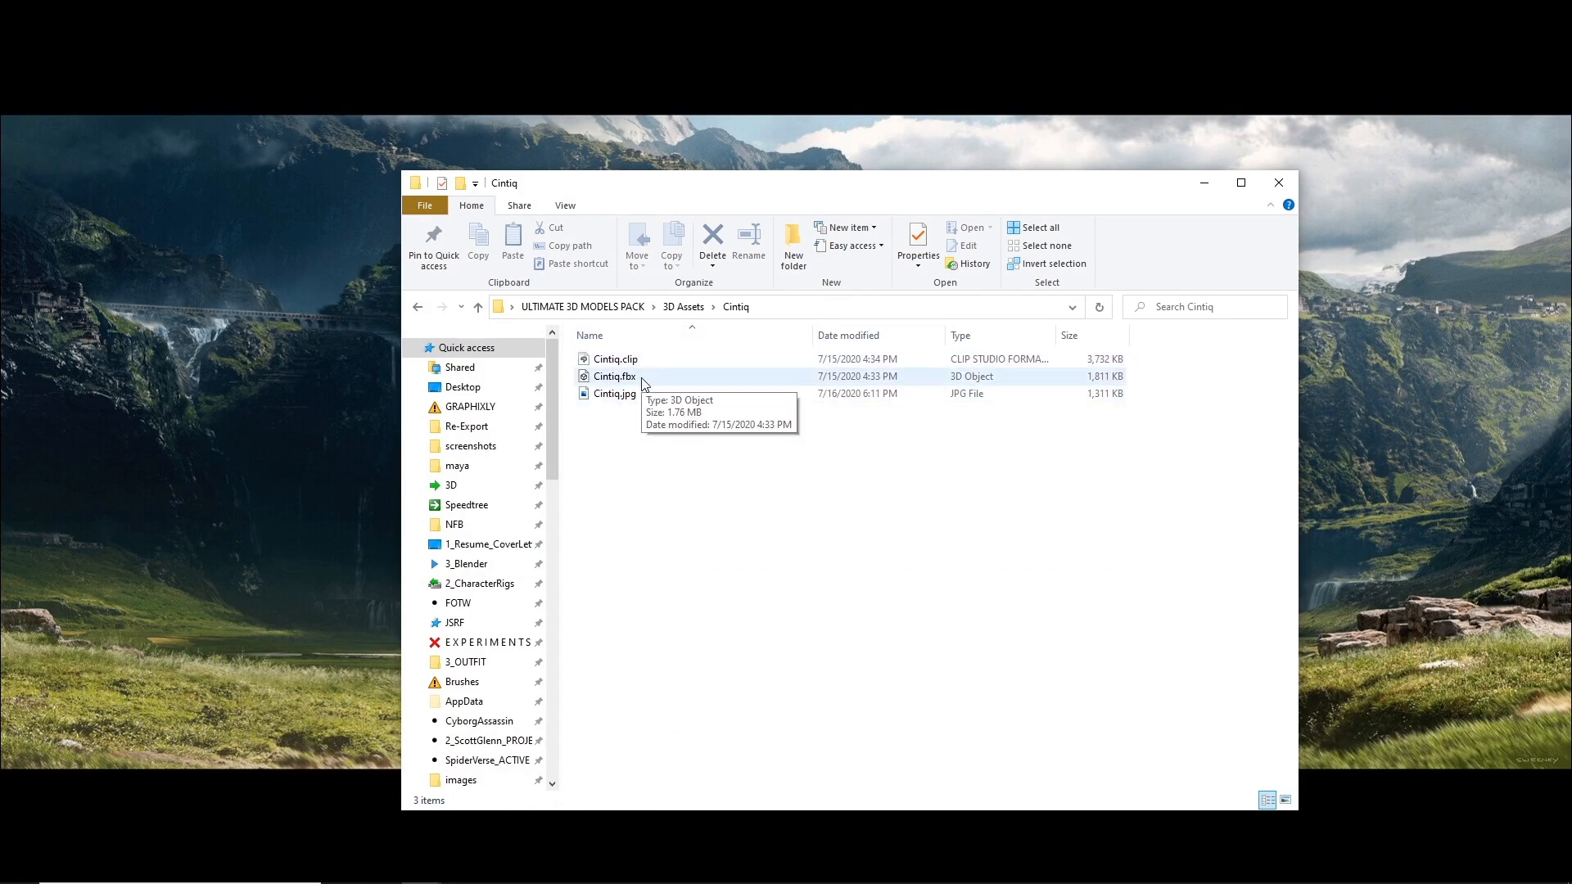
pyautogui.doubleClick(622, 394)
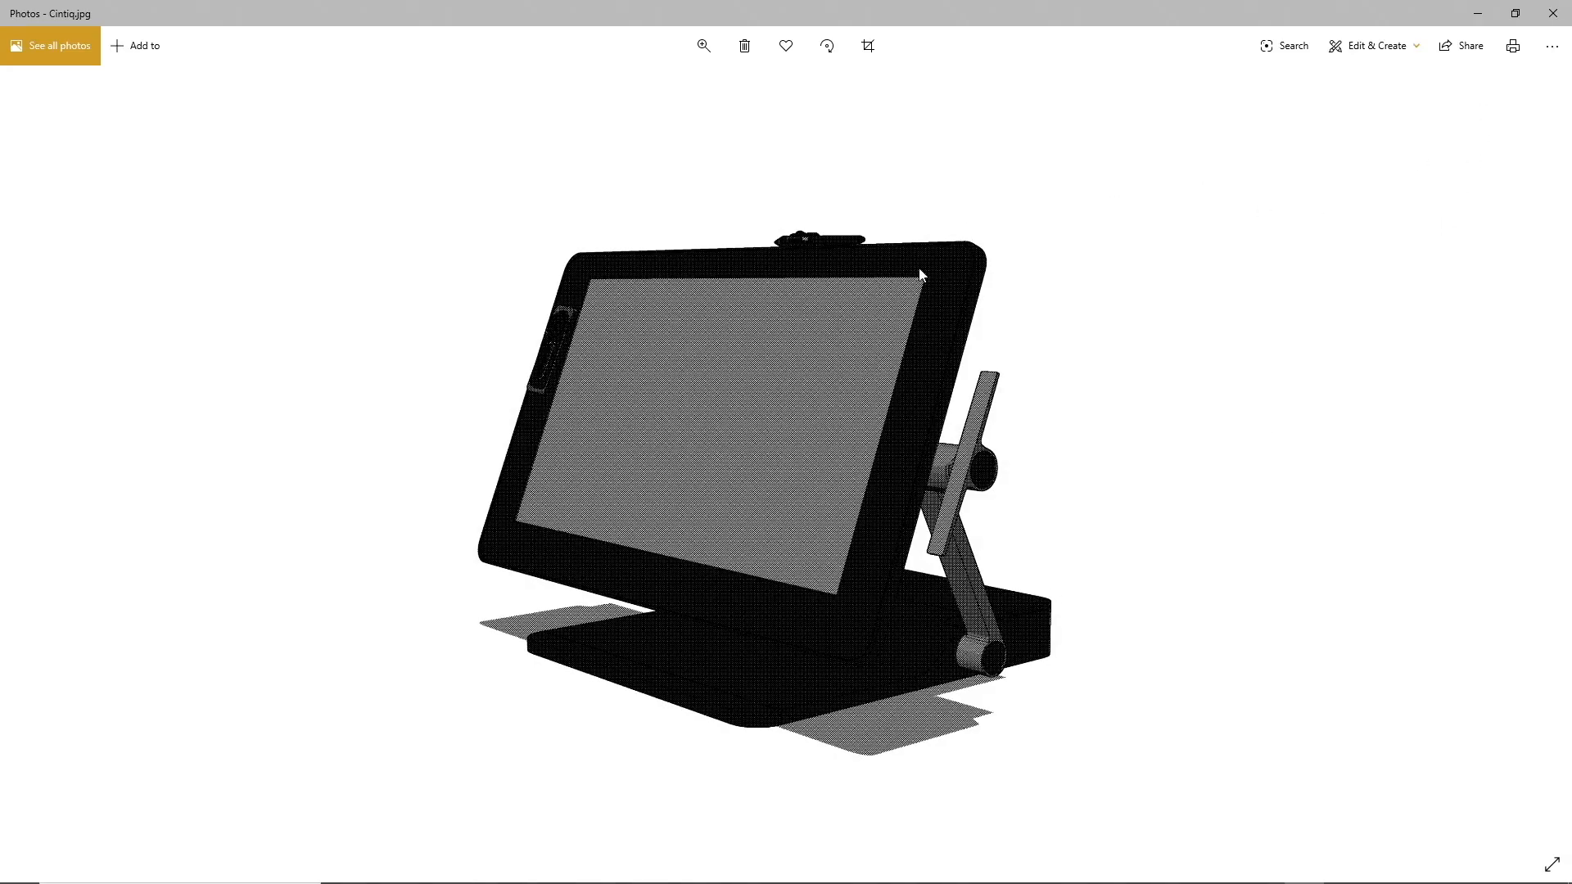
pyautogui.click(1553, 13)
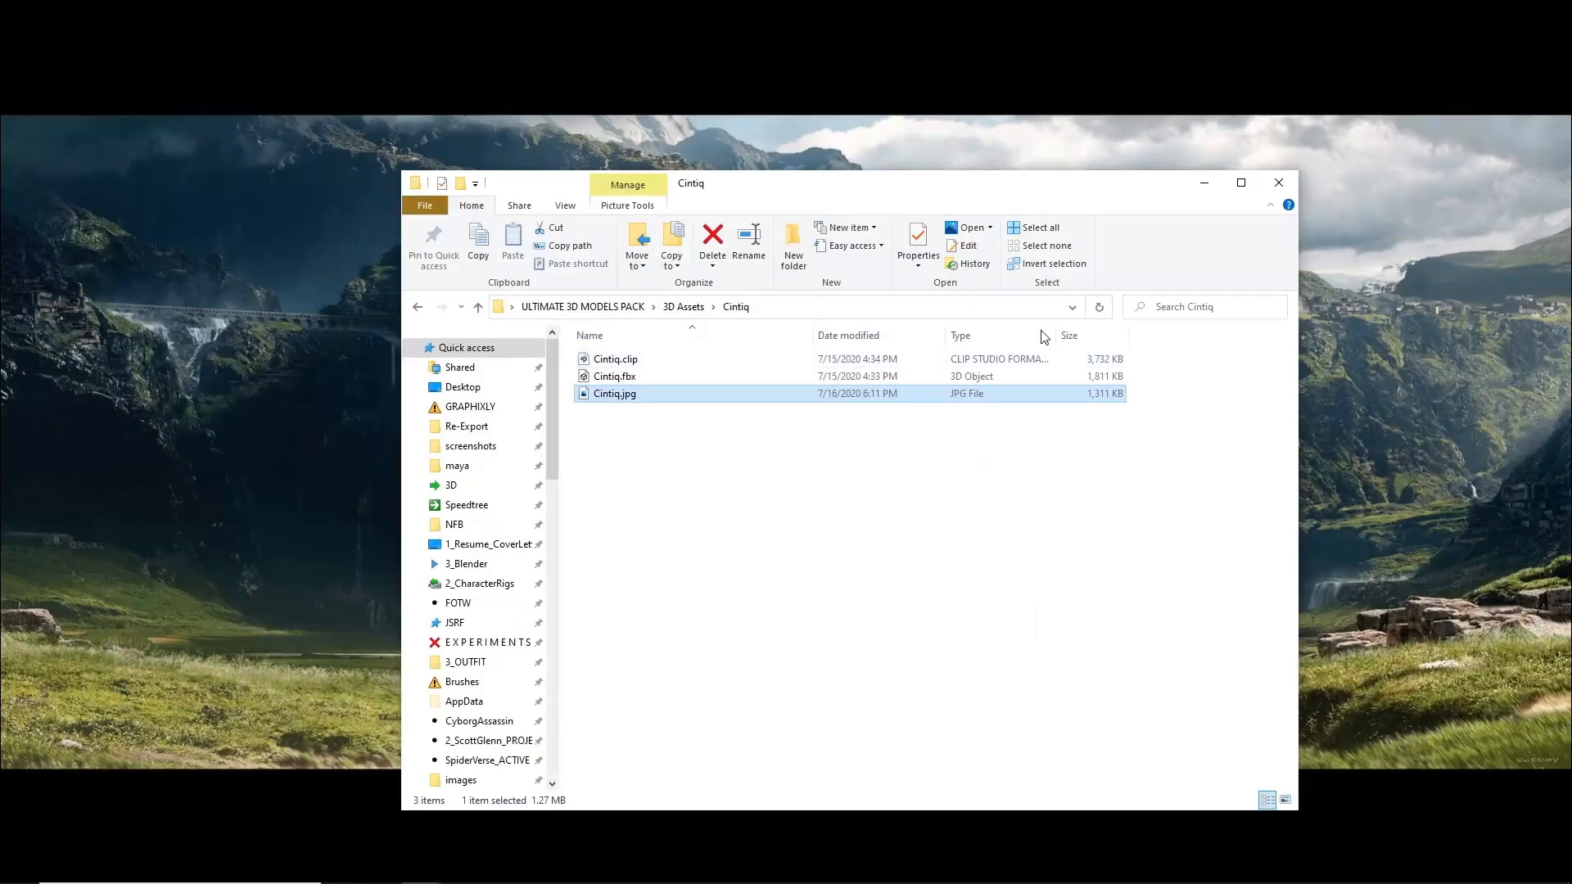
pyautogui.click(692, 362)
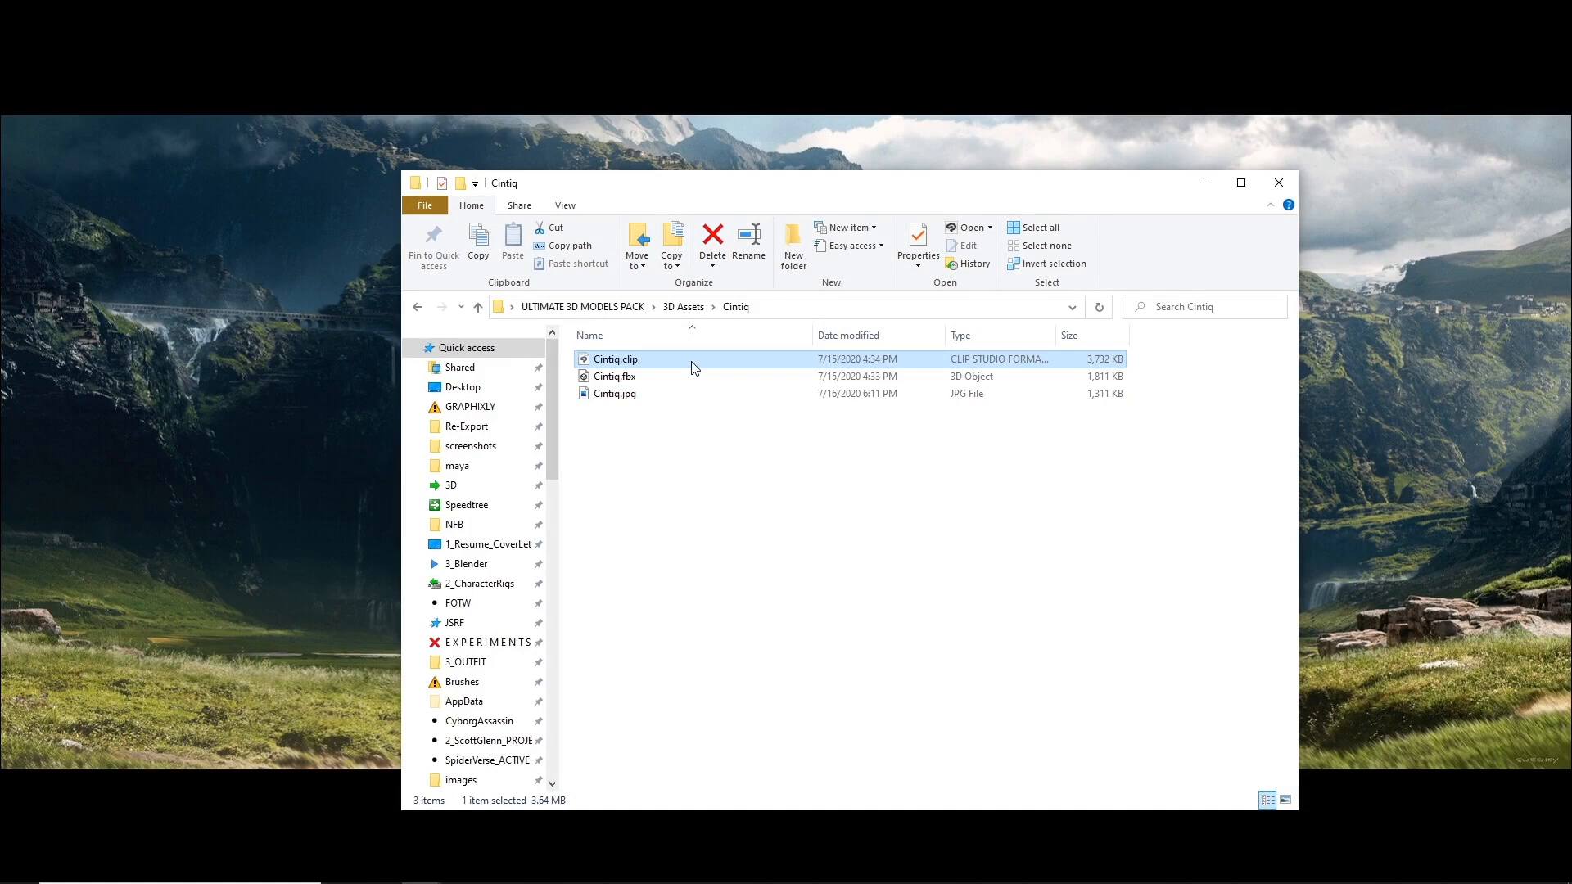
pyautogui.click(639, 377)
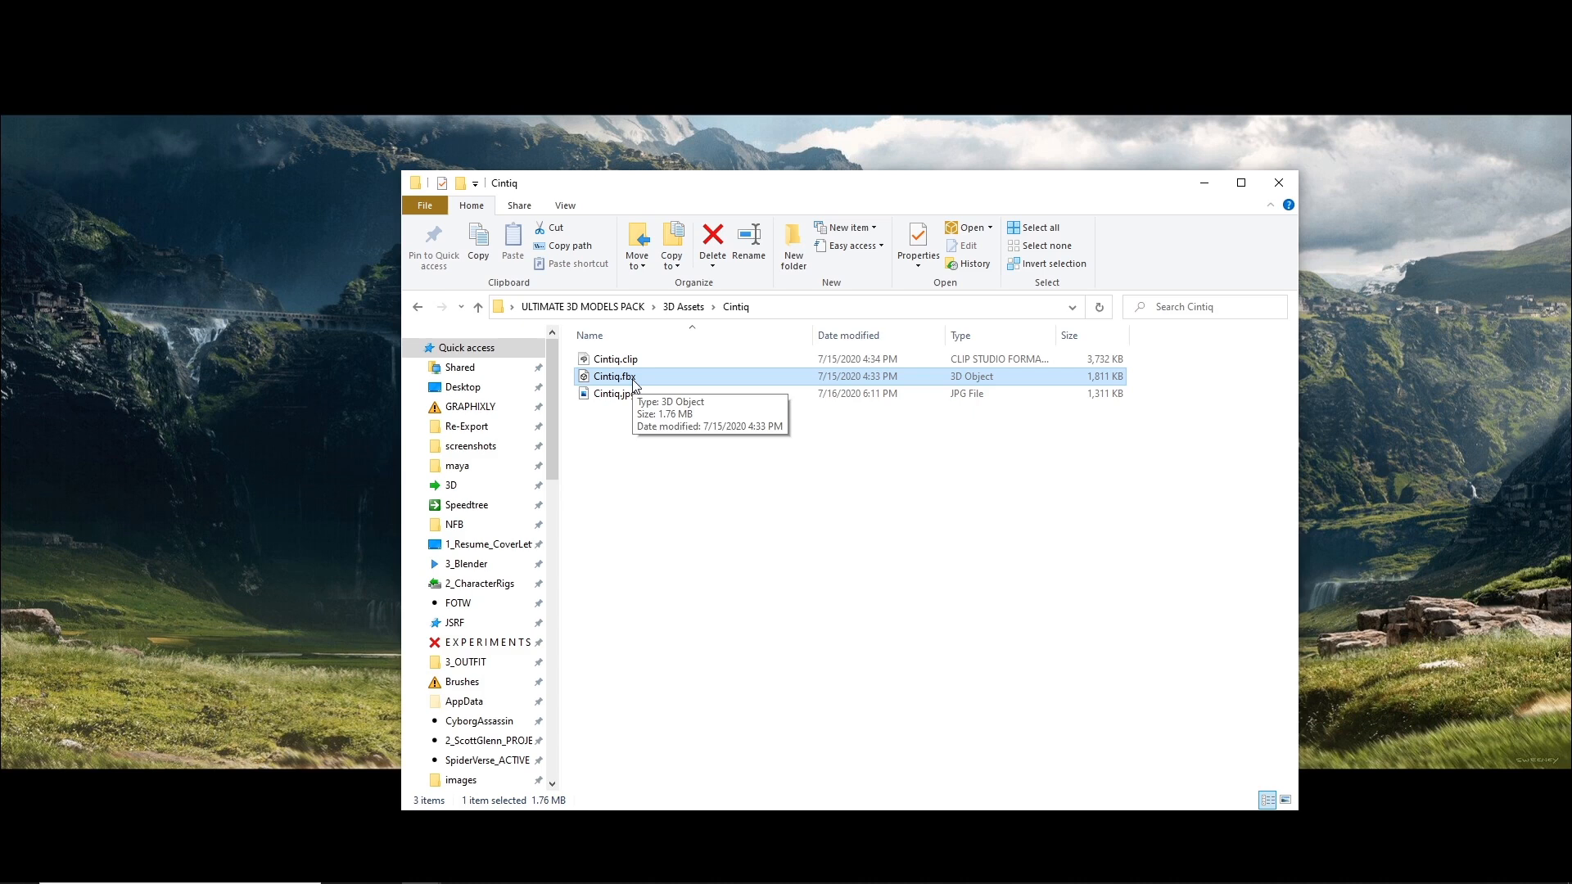
# - Return to the ULTIMATE 3D MODELS PACK folder and look through the models in its FBX folder
pyautogui.click(684, 307)
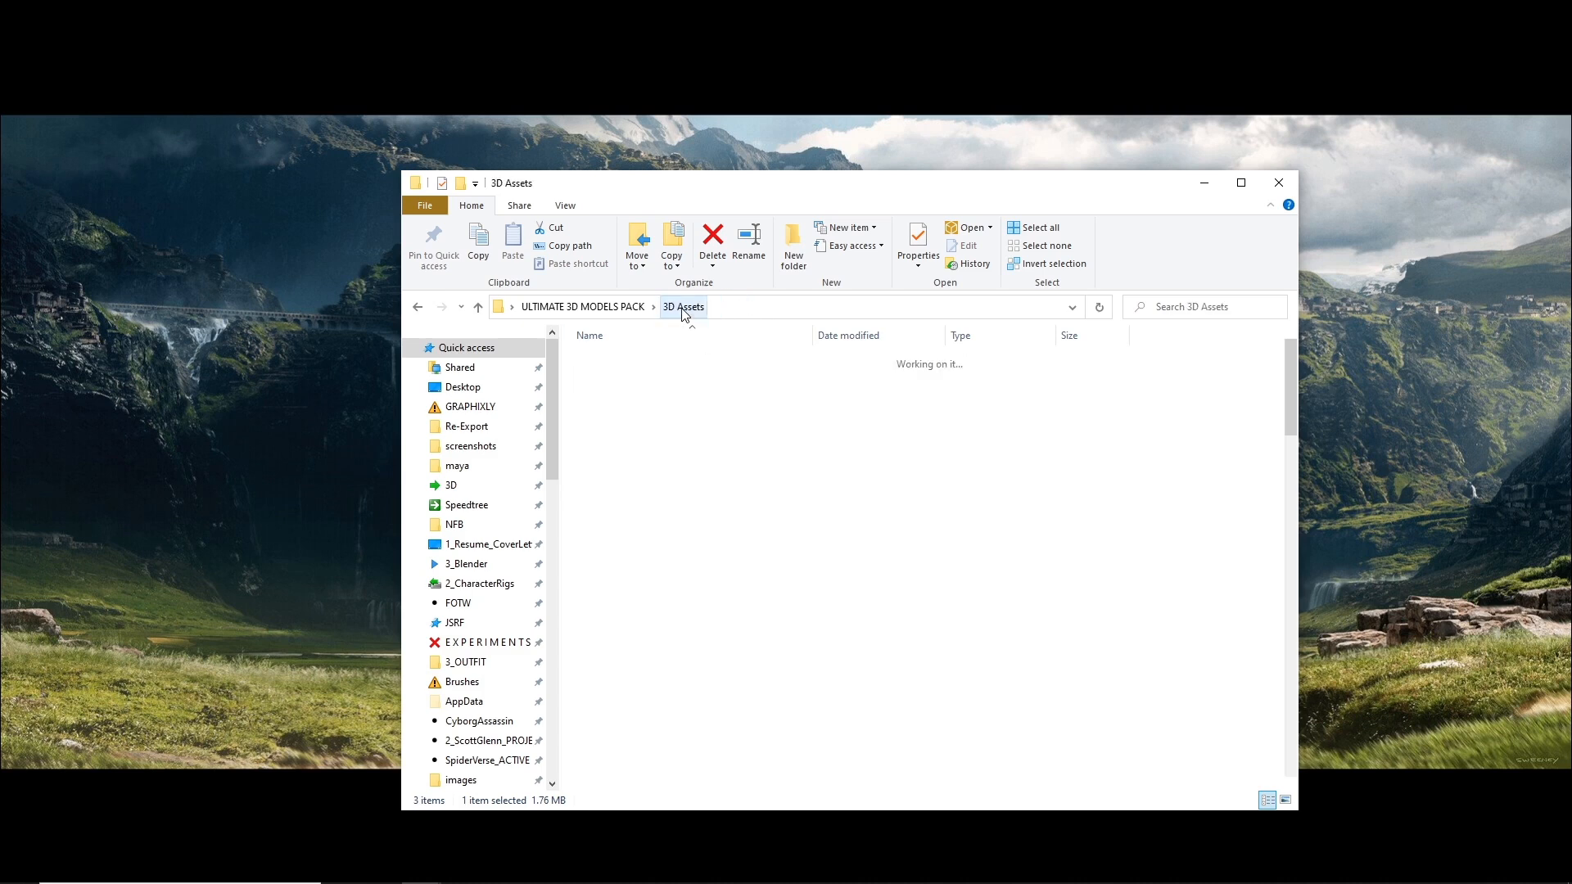
pyautogui.click(620, 309)
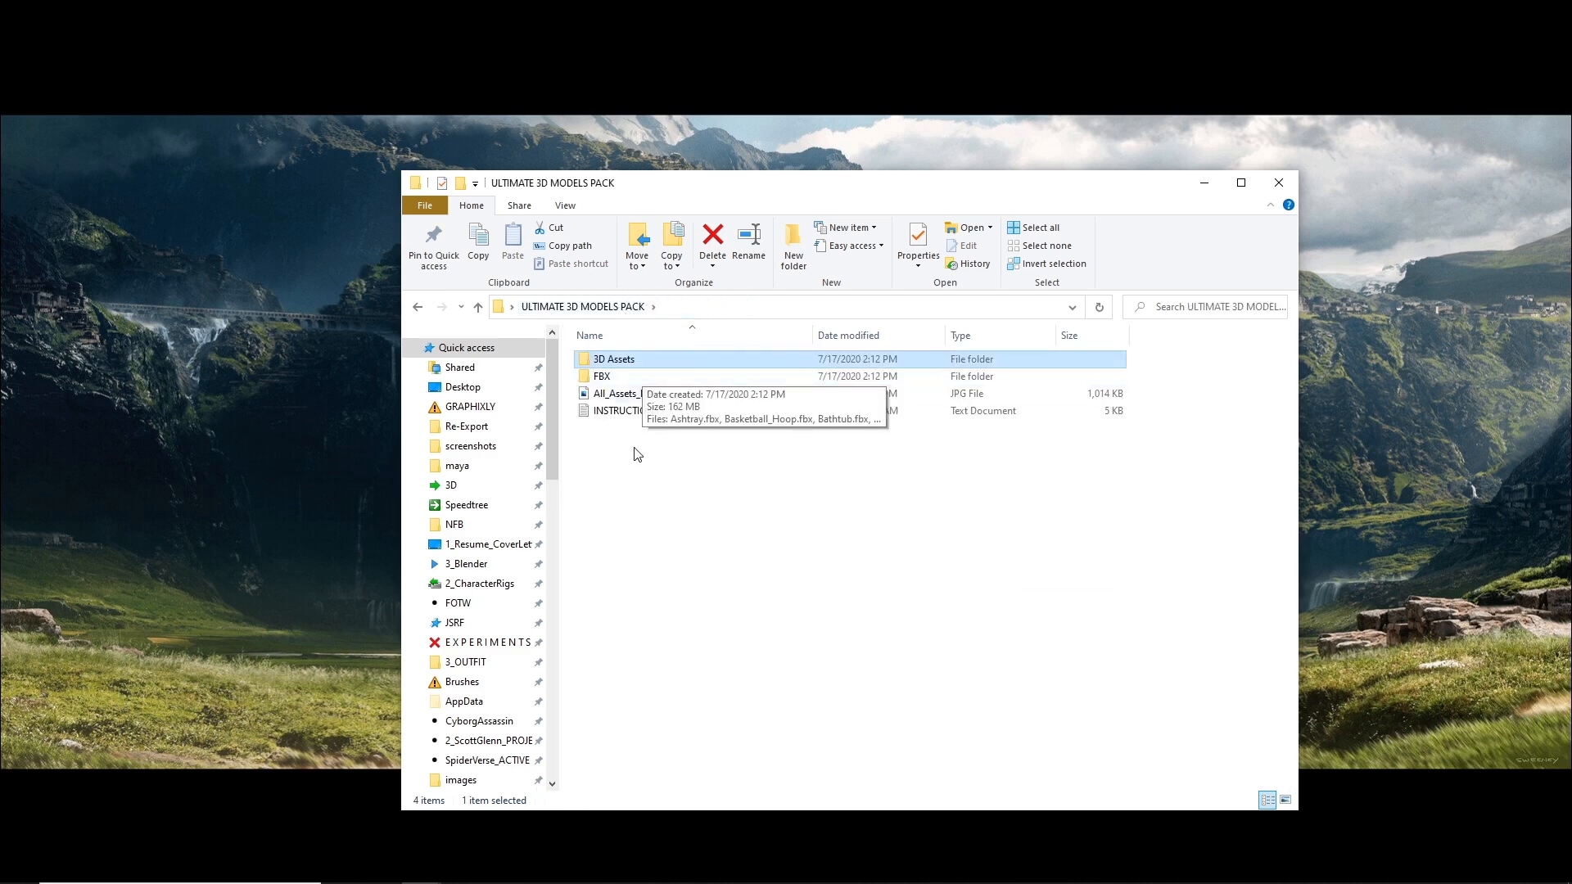
pyautogui.doubleClick(608, 377)
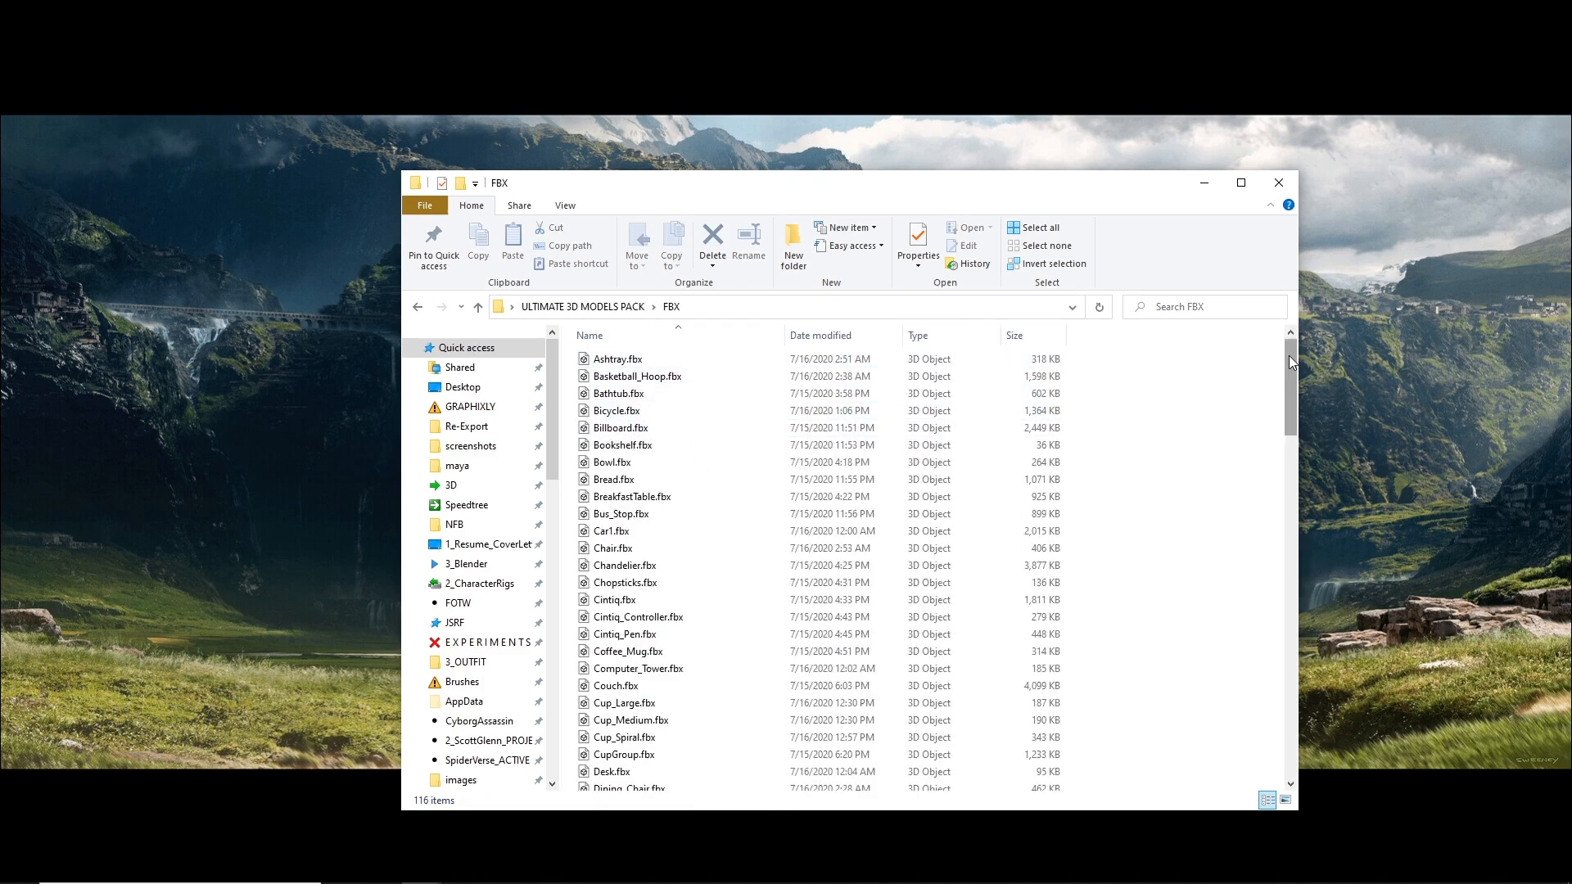
pyautogui.moveTo(1289, 356)
pyautogui.mouseDown()
pyautogui.moveTo(1289, 369)
pyautogui.moveTo(1290, 355)
pyautogui.mouseUp()
pyautogui.moveTo(1289, 352); pyautogui.dragTo(1286, 381)
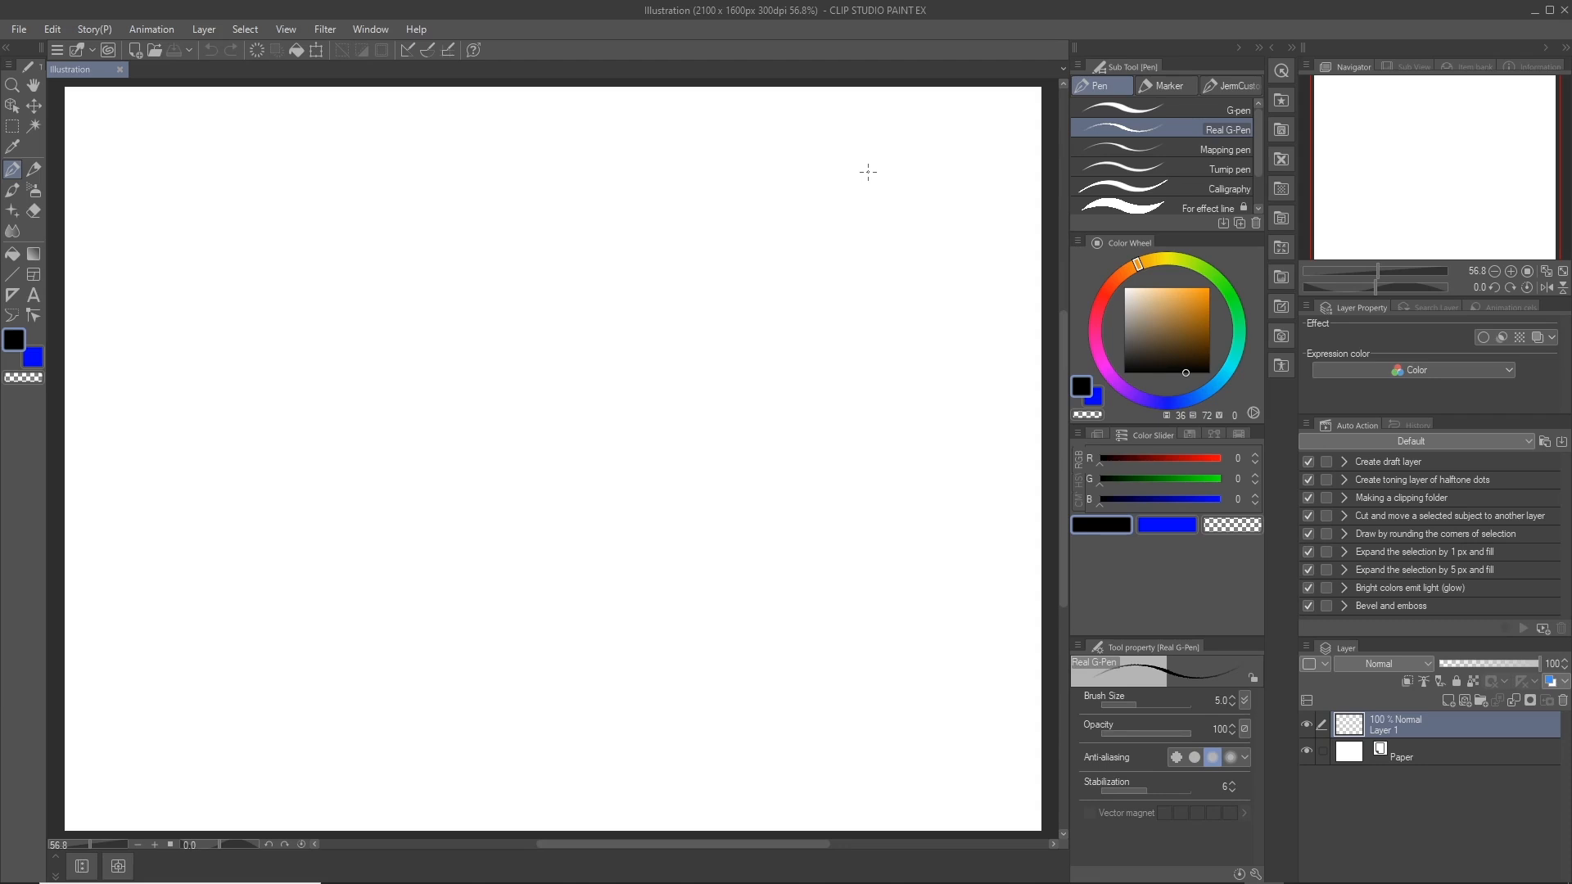
# - Import Bicycle.fbx as 3D data from the Bicycle folder in ULTIMATE 3D MODELS PACK > 3D Assets on the Desktop
pyautogui.click(18, 29)
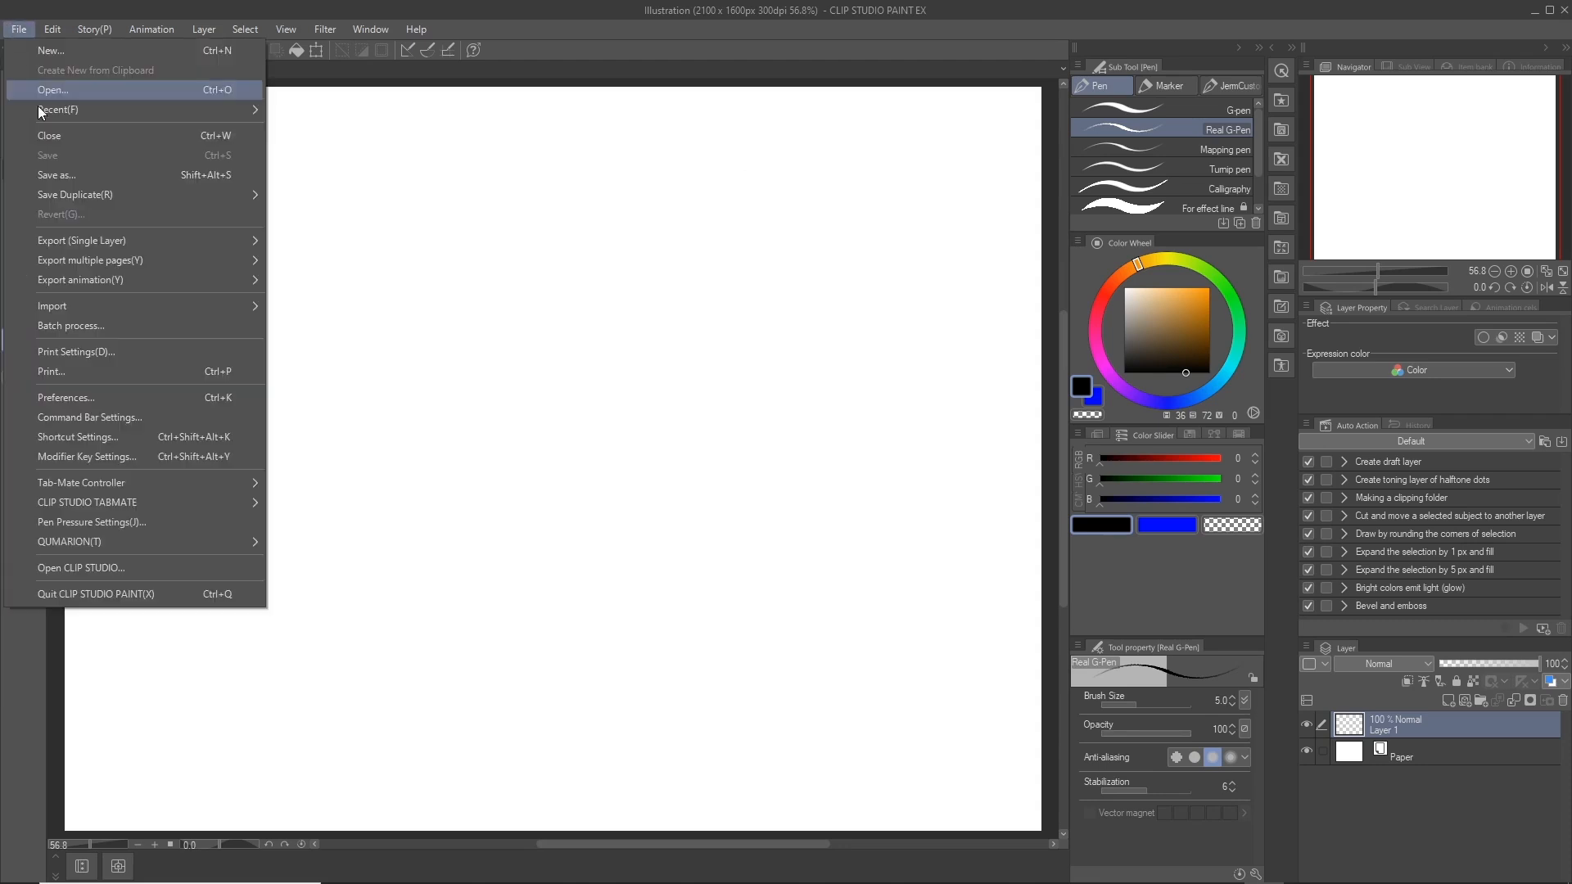
pyautogui.moveTo(111, 299)
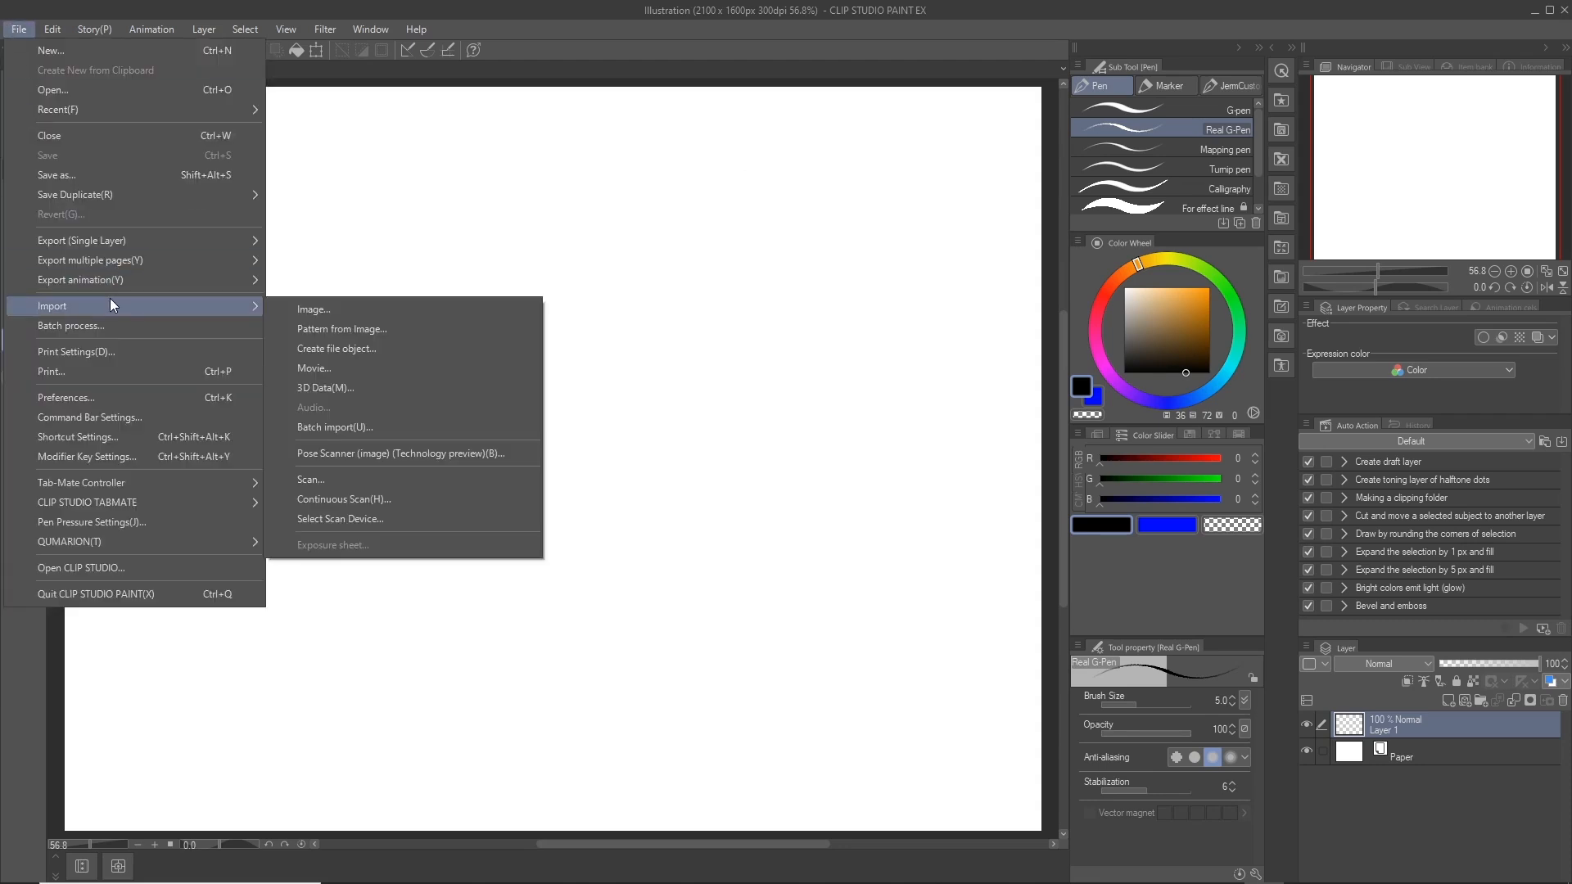
pyautogui.click(363, 389)
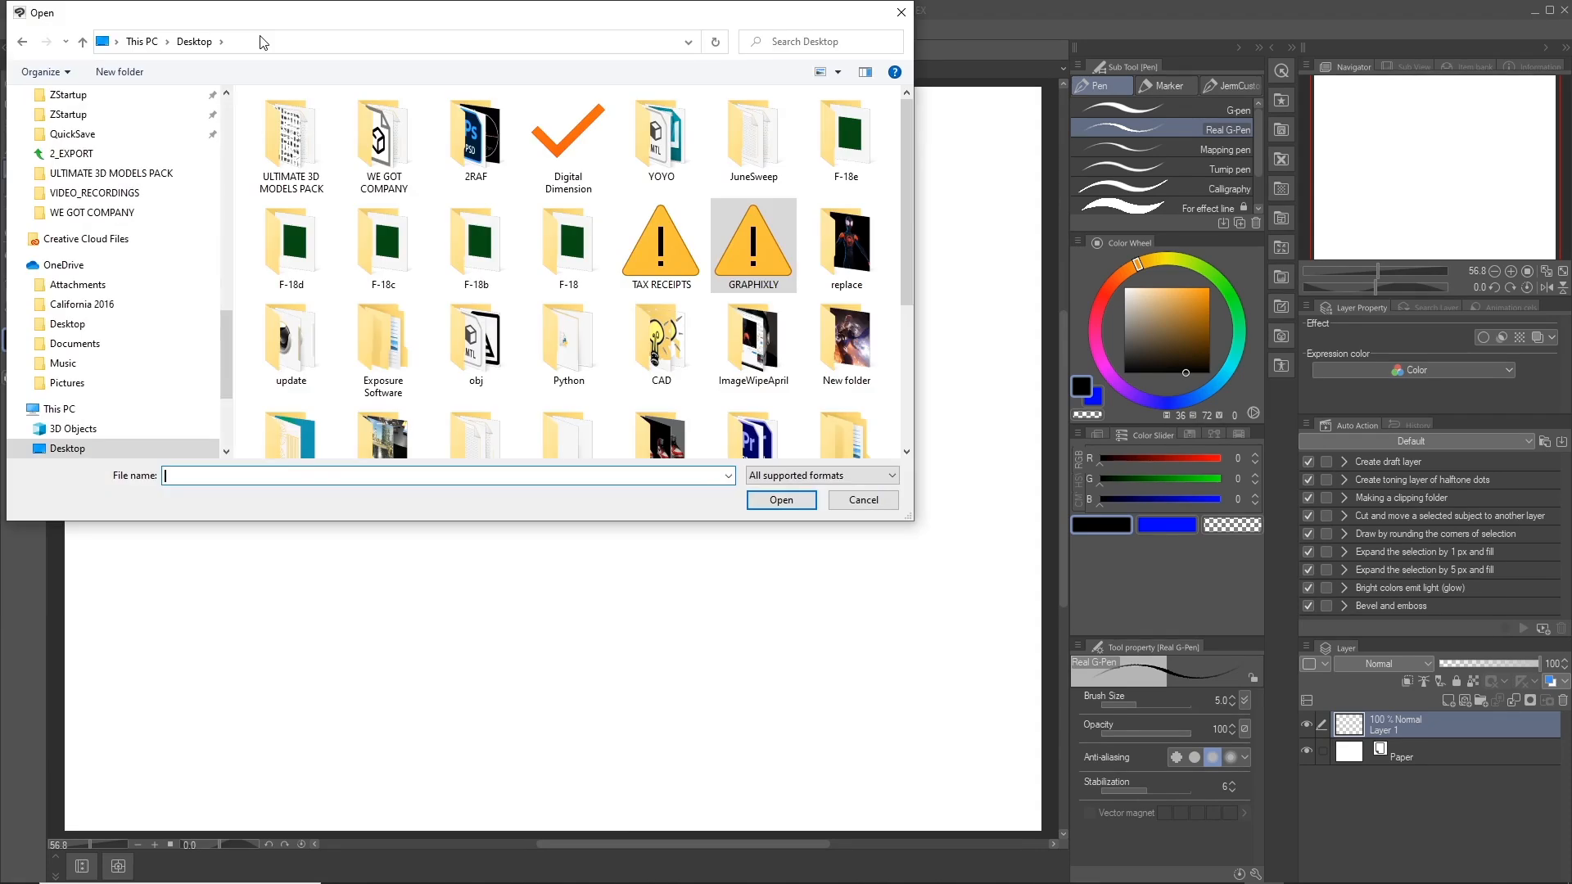
pyautogui.doubleClick(291, 139)
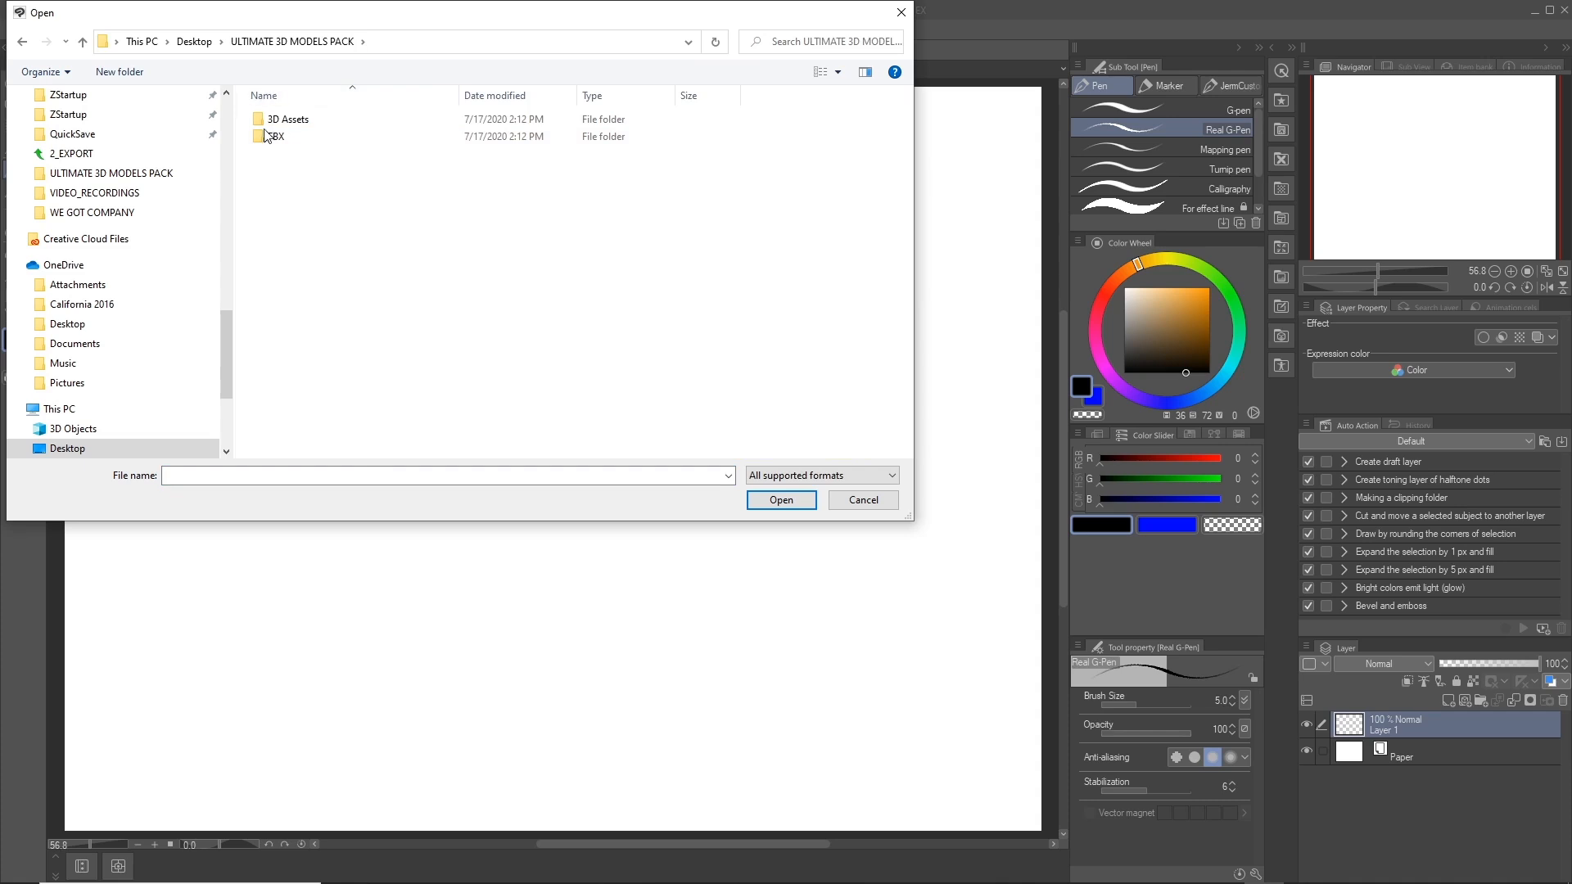
pyautogui.click(311, 123)
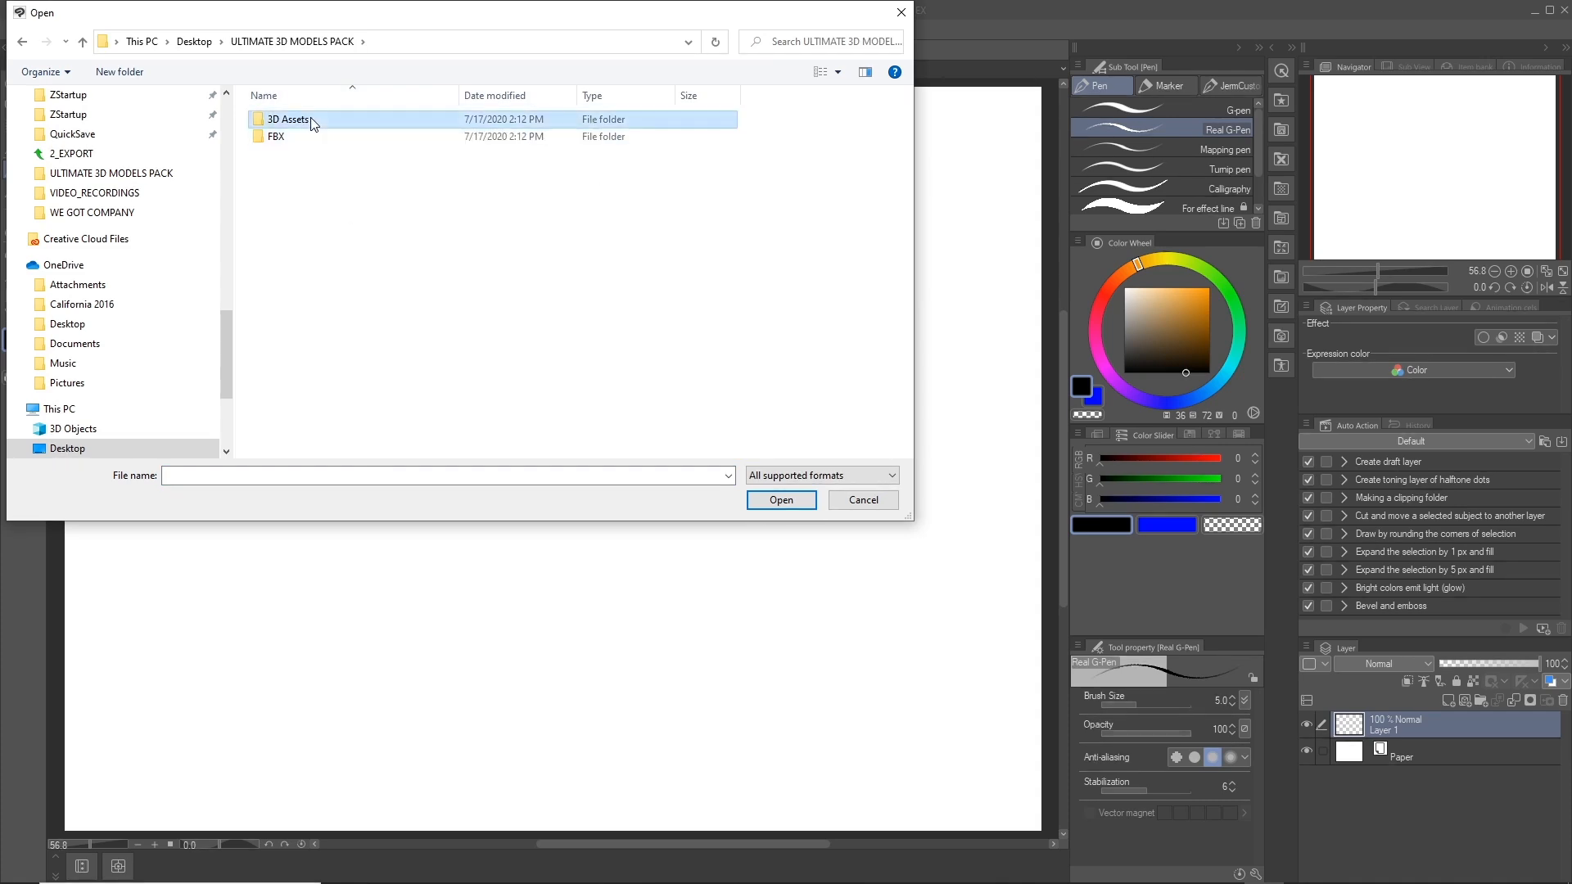
pyautogui.doubleClick(311, 123)
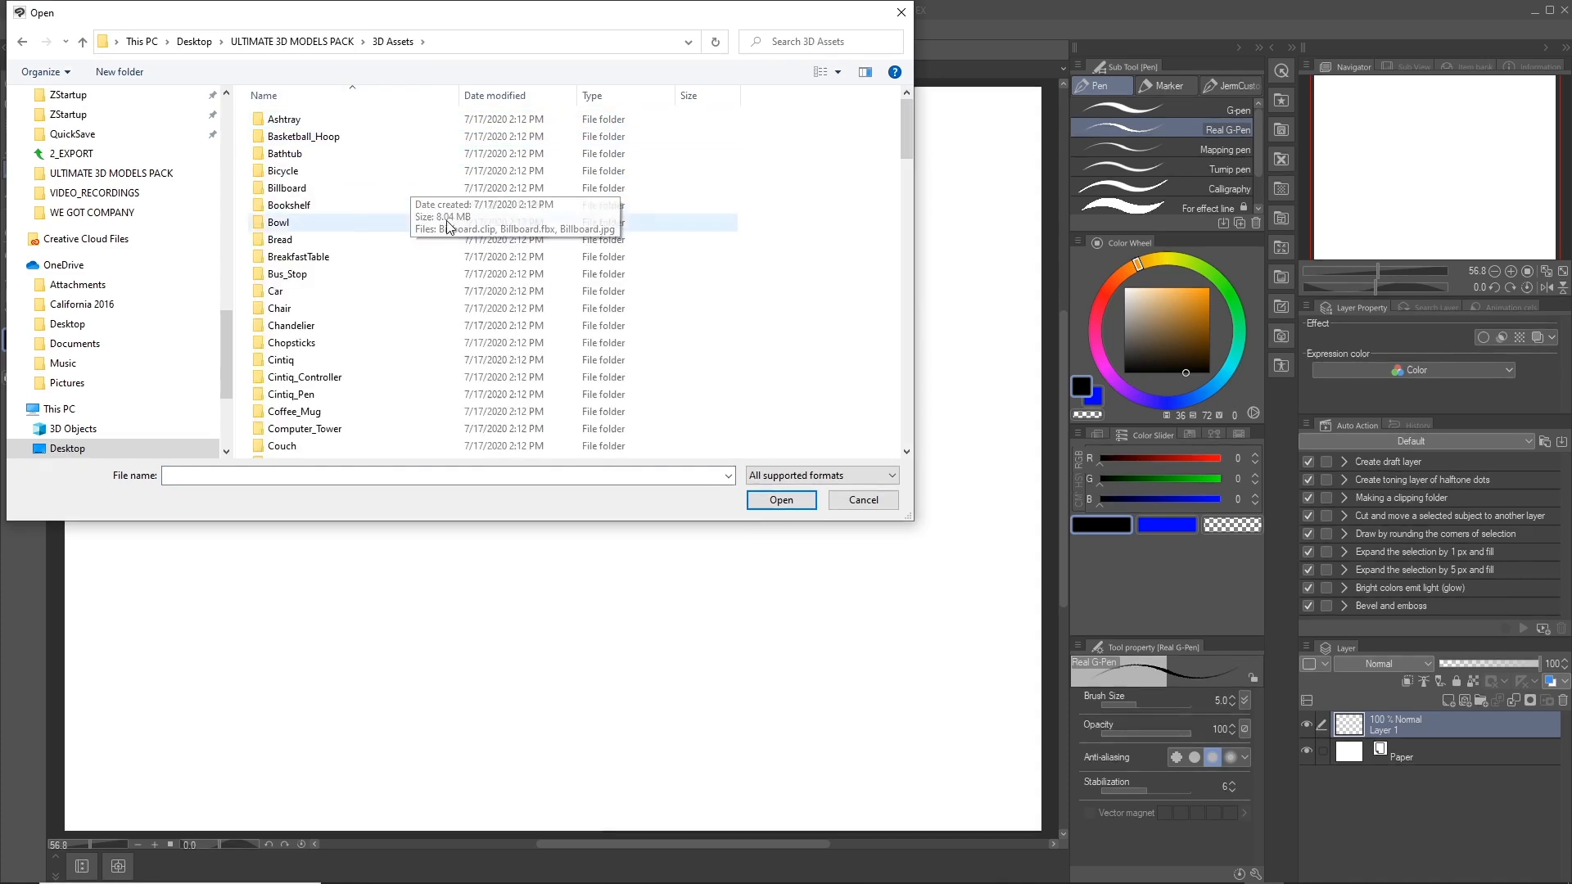
pyautogui.doubleClick(313, 173)
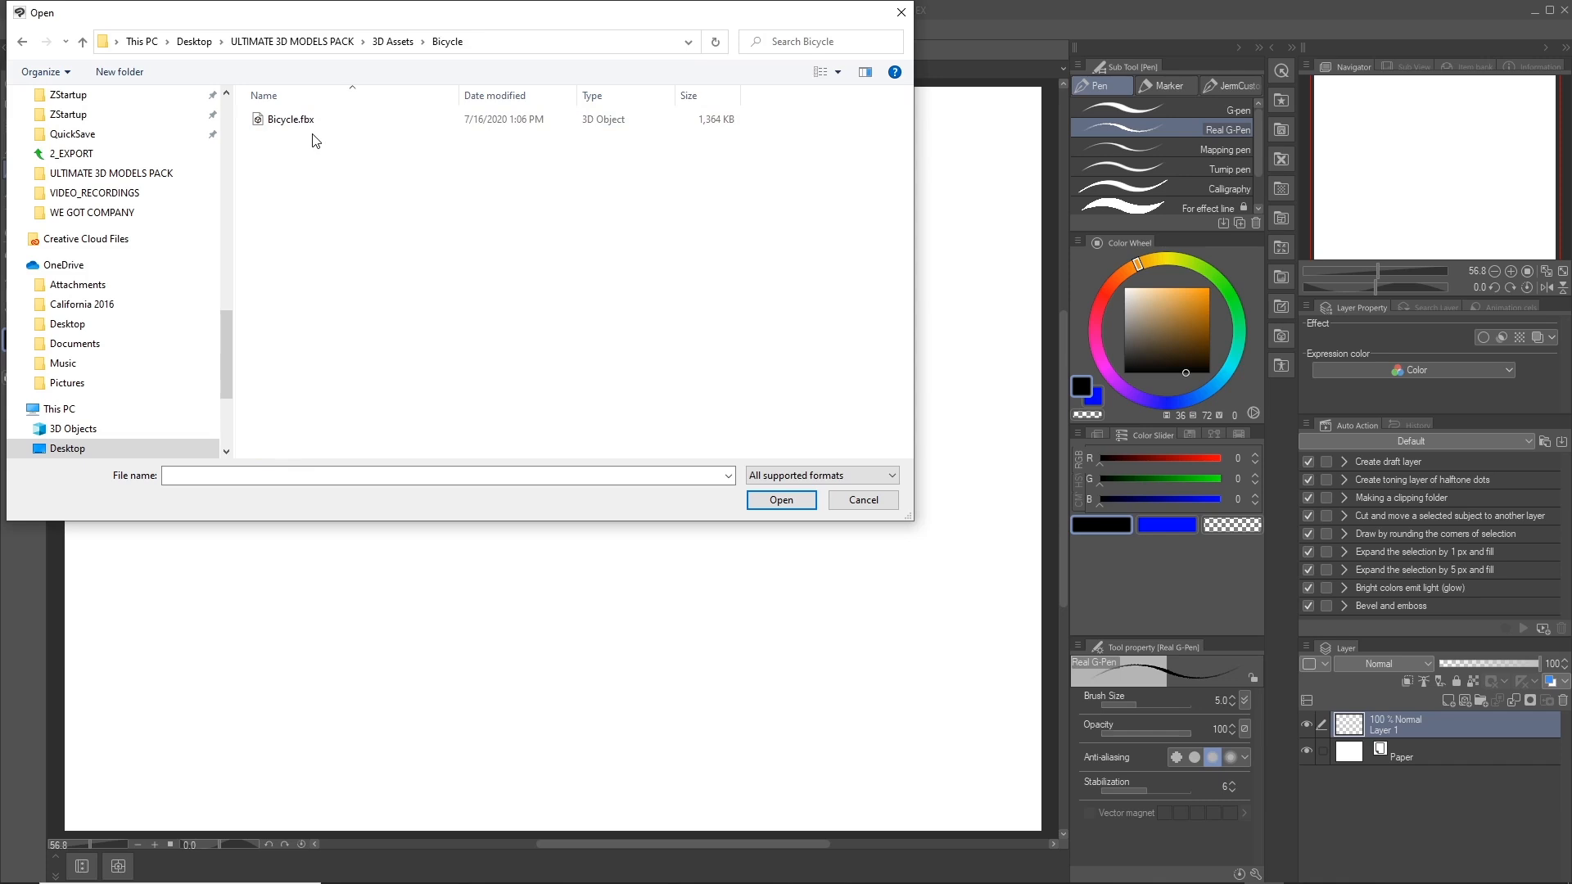
pyautogui.click(307, 120)
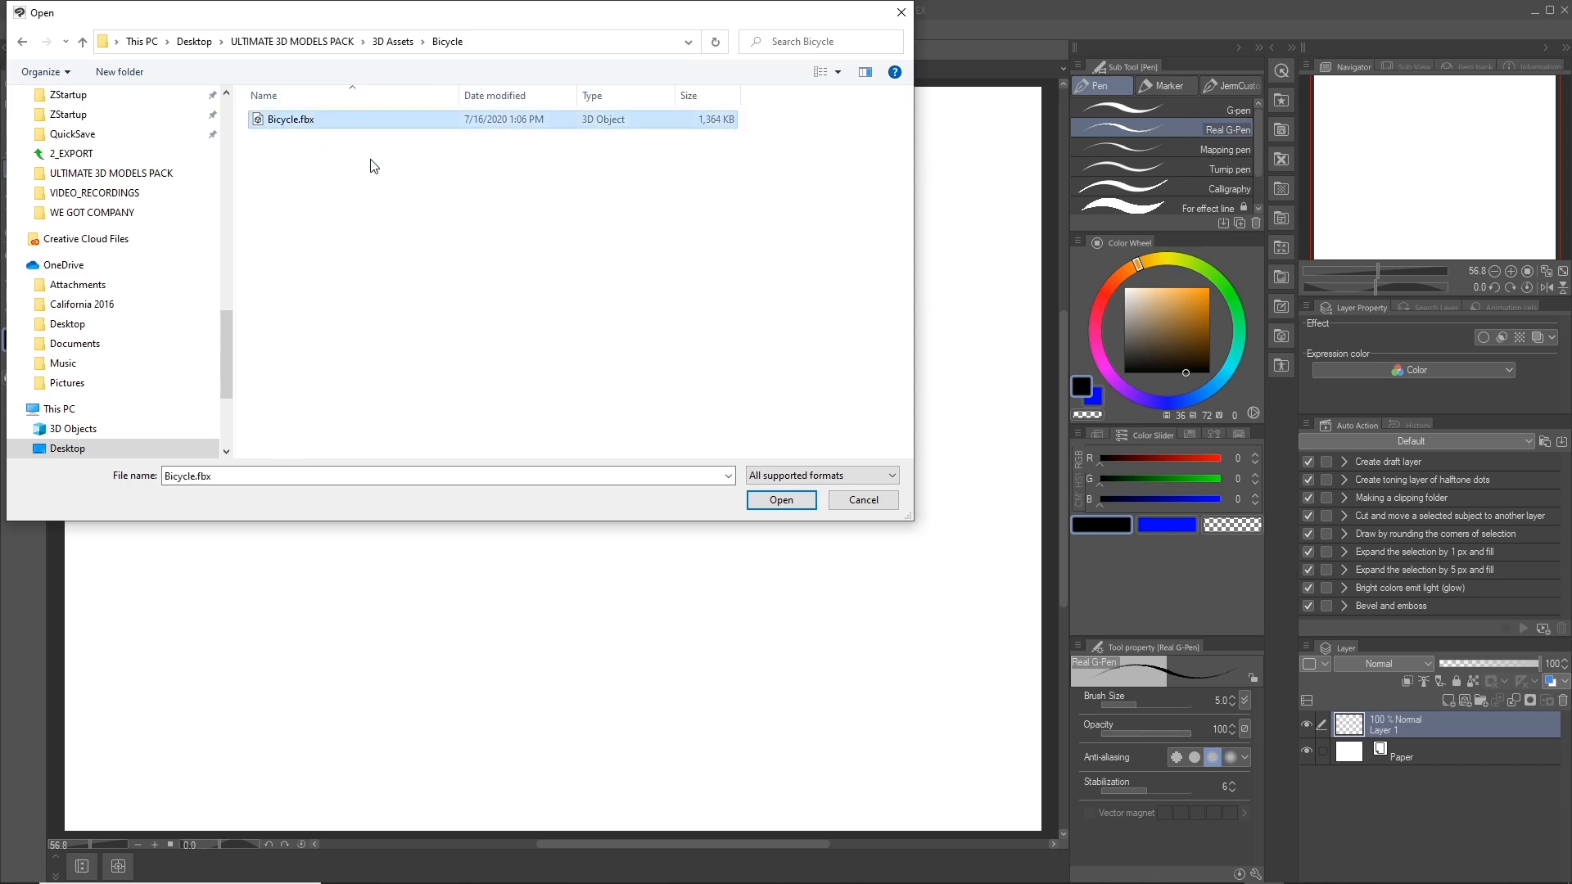
pyautogui.click(782, 501)
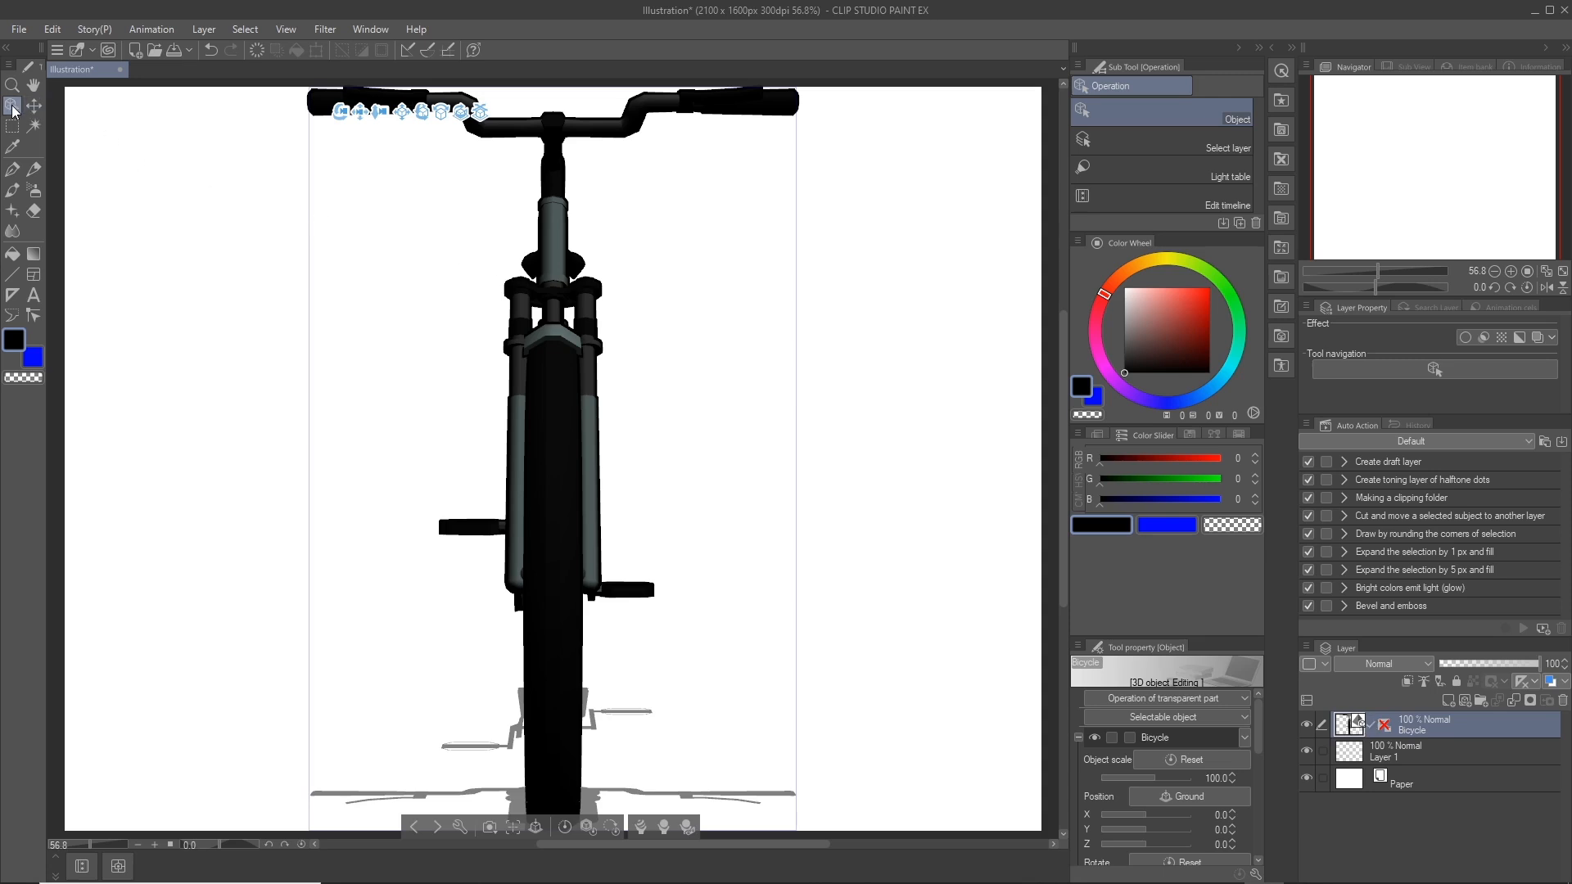
# - Orbit and pull back the 3D camera to show the whole bicycle in a three-quarter view from its other side
pyautogui.moveTo(218, 256); pyautogui.dragTo(1571, 321)
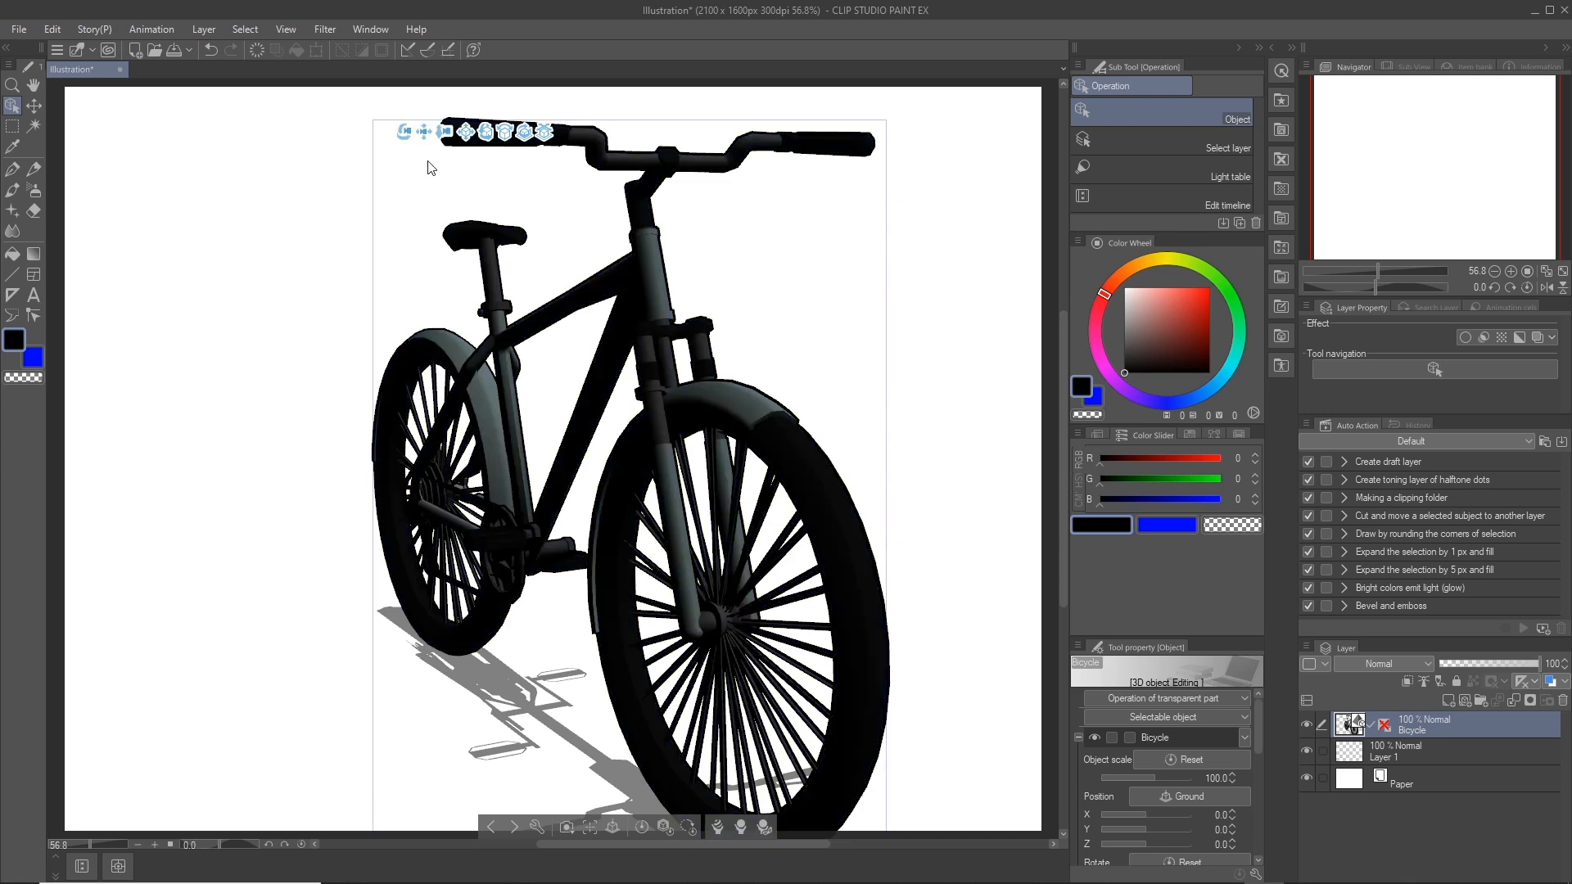
pyautogui.click(444, 133)
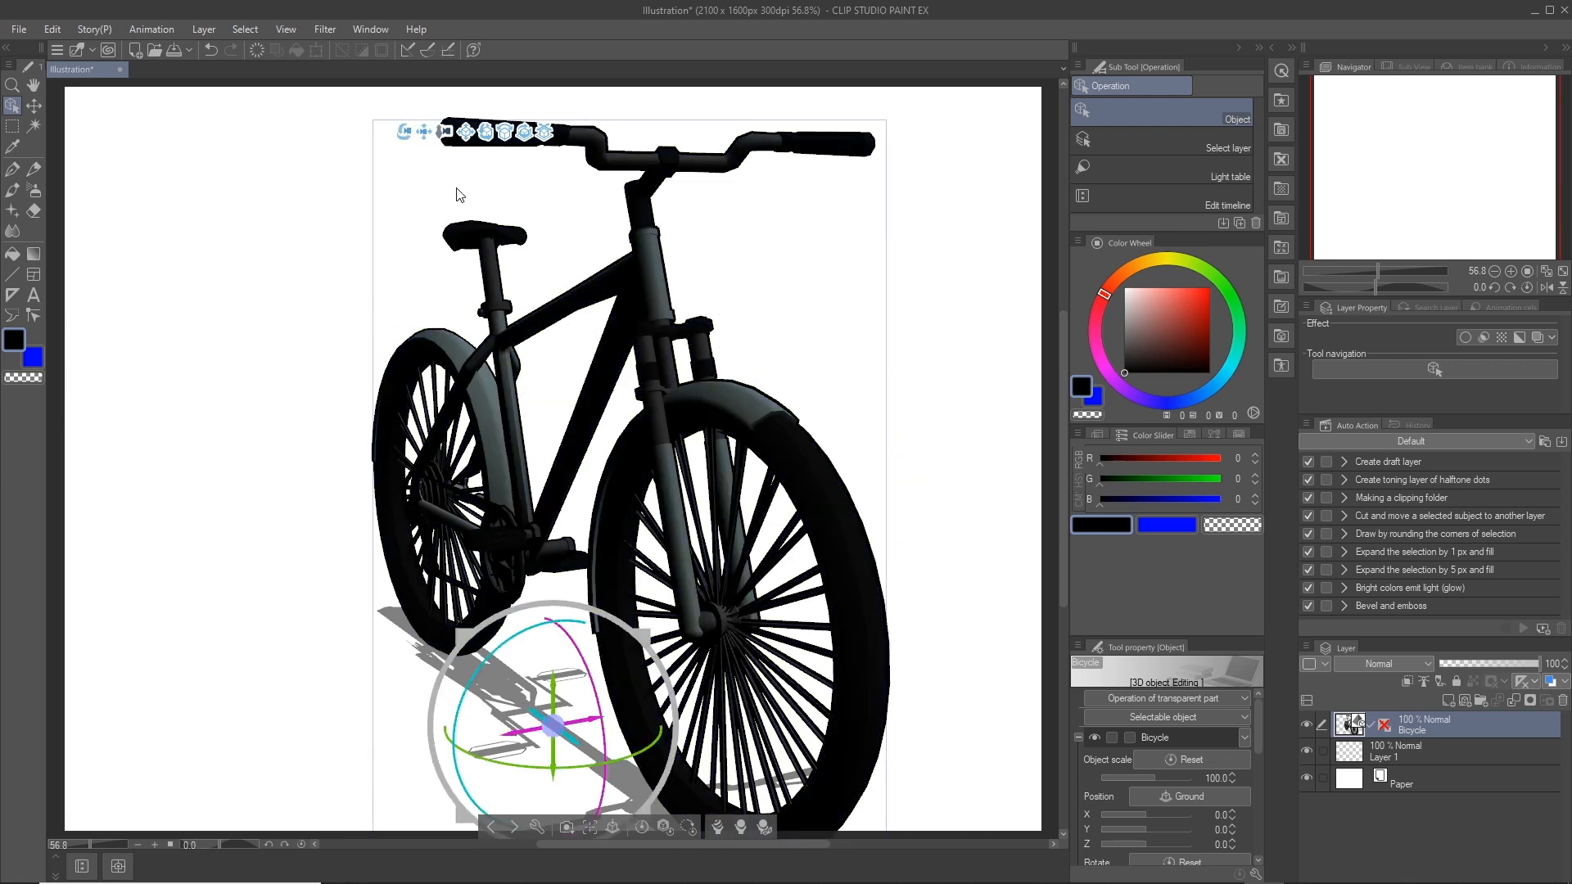
pyautogui.moveTo(459, 194); pyautogui.dragTo(410, 129)
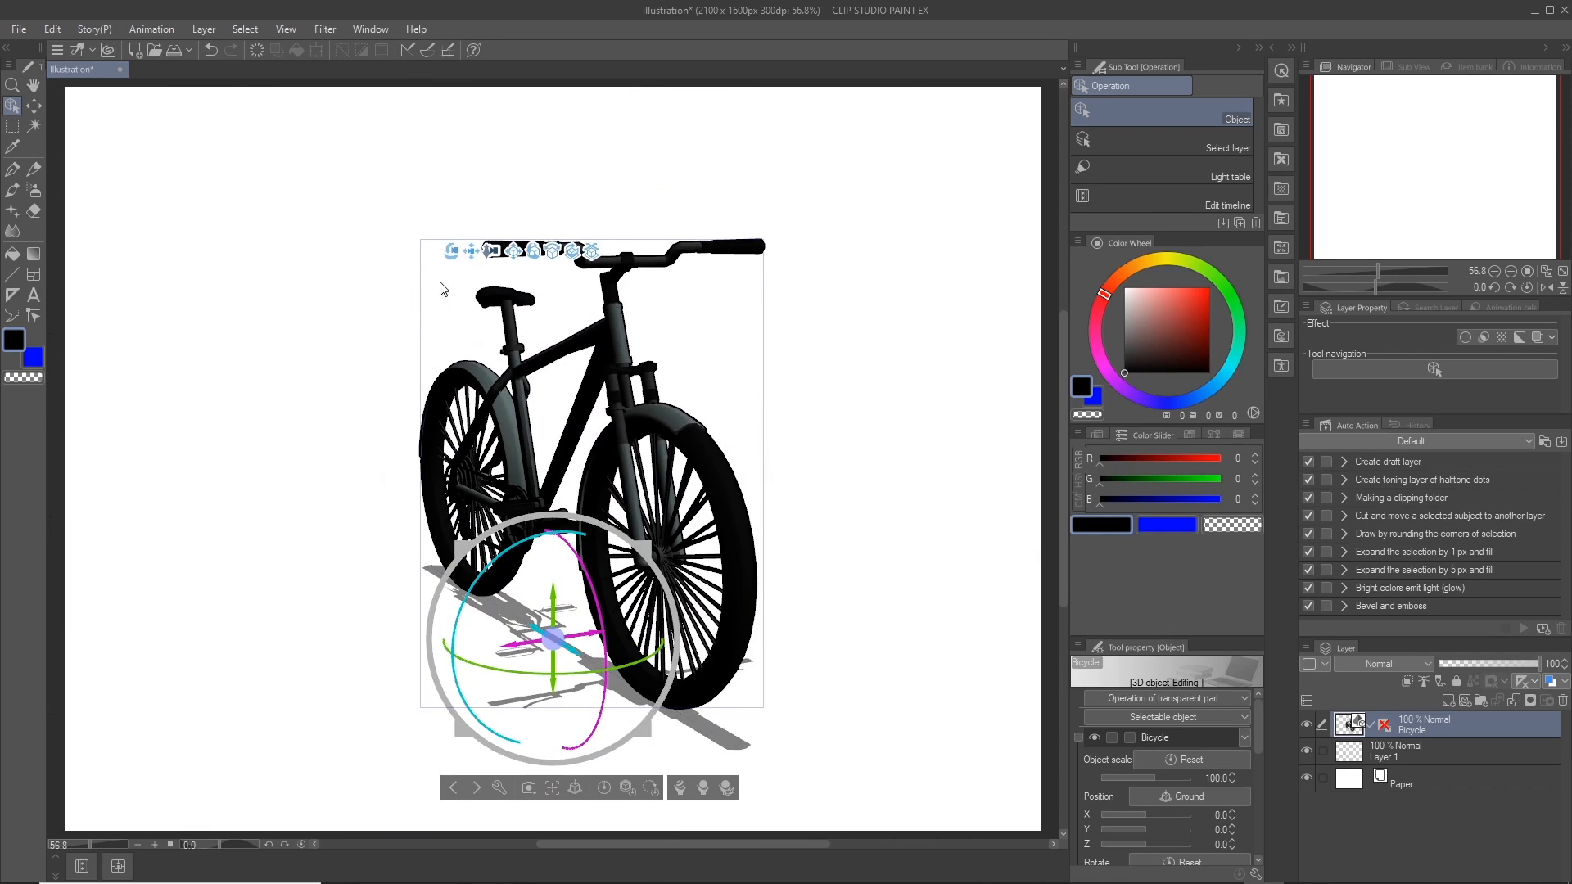
pyautogui.moveTo(451, 260); pyautogui.dragTo(1100, 324)
pyautogui.moveTo(1259, 322); pyautogui.dragTo(1490, 316)
pyautogui.moveTo(389, 258)
pyautogui.mouseDown()
pyautogui.moveTo(492, 252)
pyautogui.moveTo(515, 194)
pyautogui.moveTo(401, 217)
pyautogui.moveTo(475, 305)
pyautogui.moveTo(661, 288)
pyautogui.moveTo(745, 311)
pyautogui.moveTo(478, 217)
pyautogui.moveTo(361, 212)
pyautogui.moveTo(385, 229)
pyautogui.mouseUp()
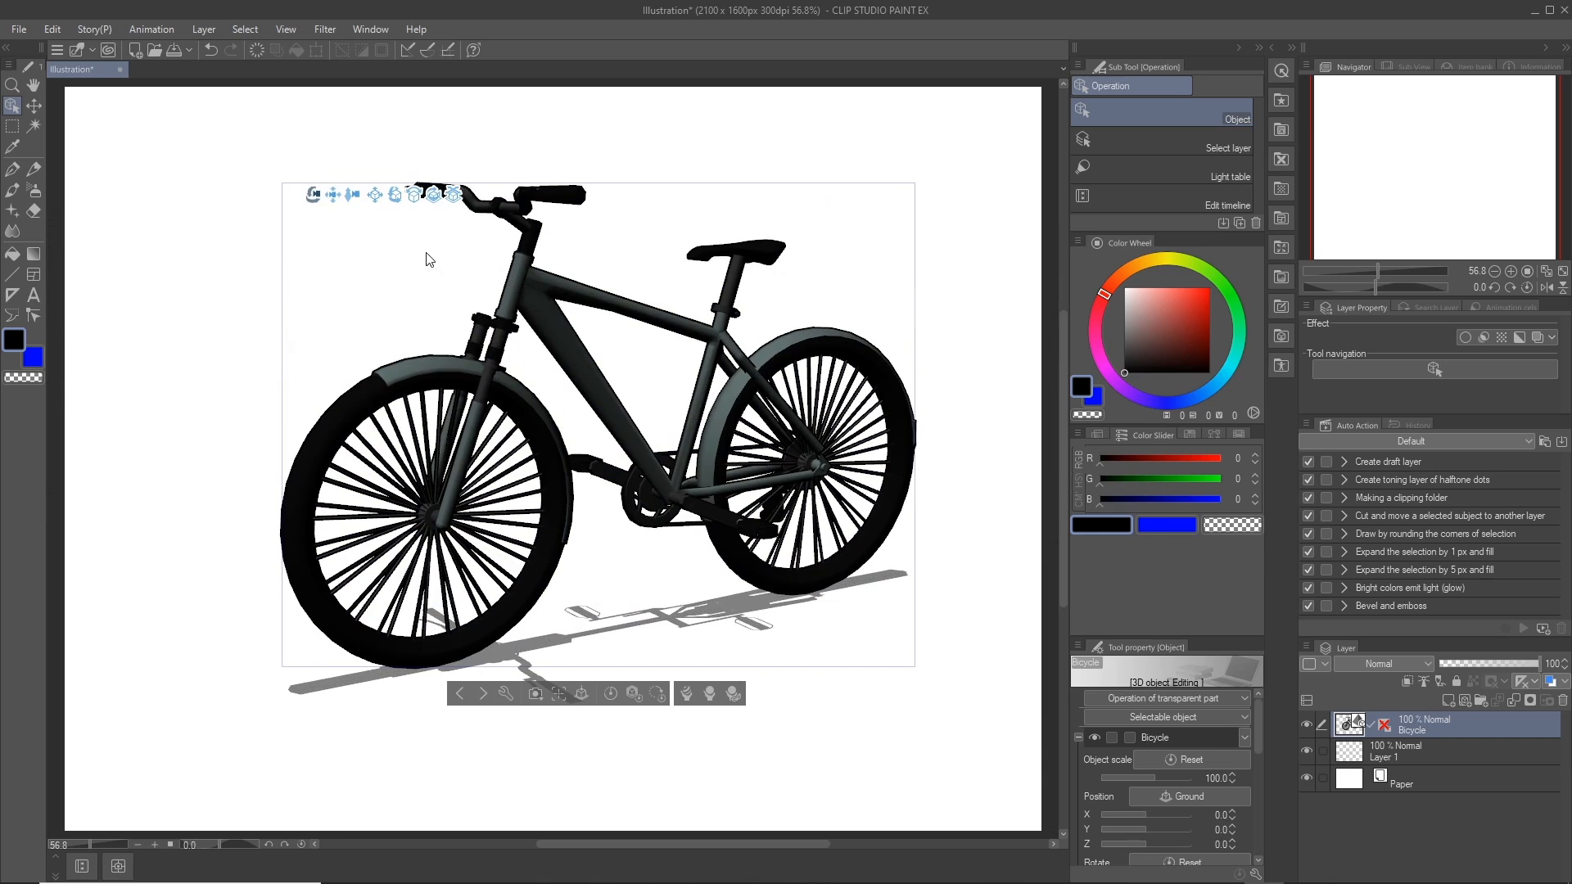
# - Move and rotate the bicycle with its object manipulators, undoing trial transformations
pyautogui.click(454, 194)
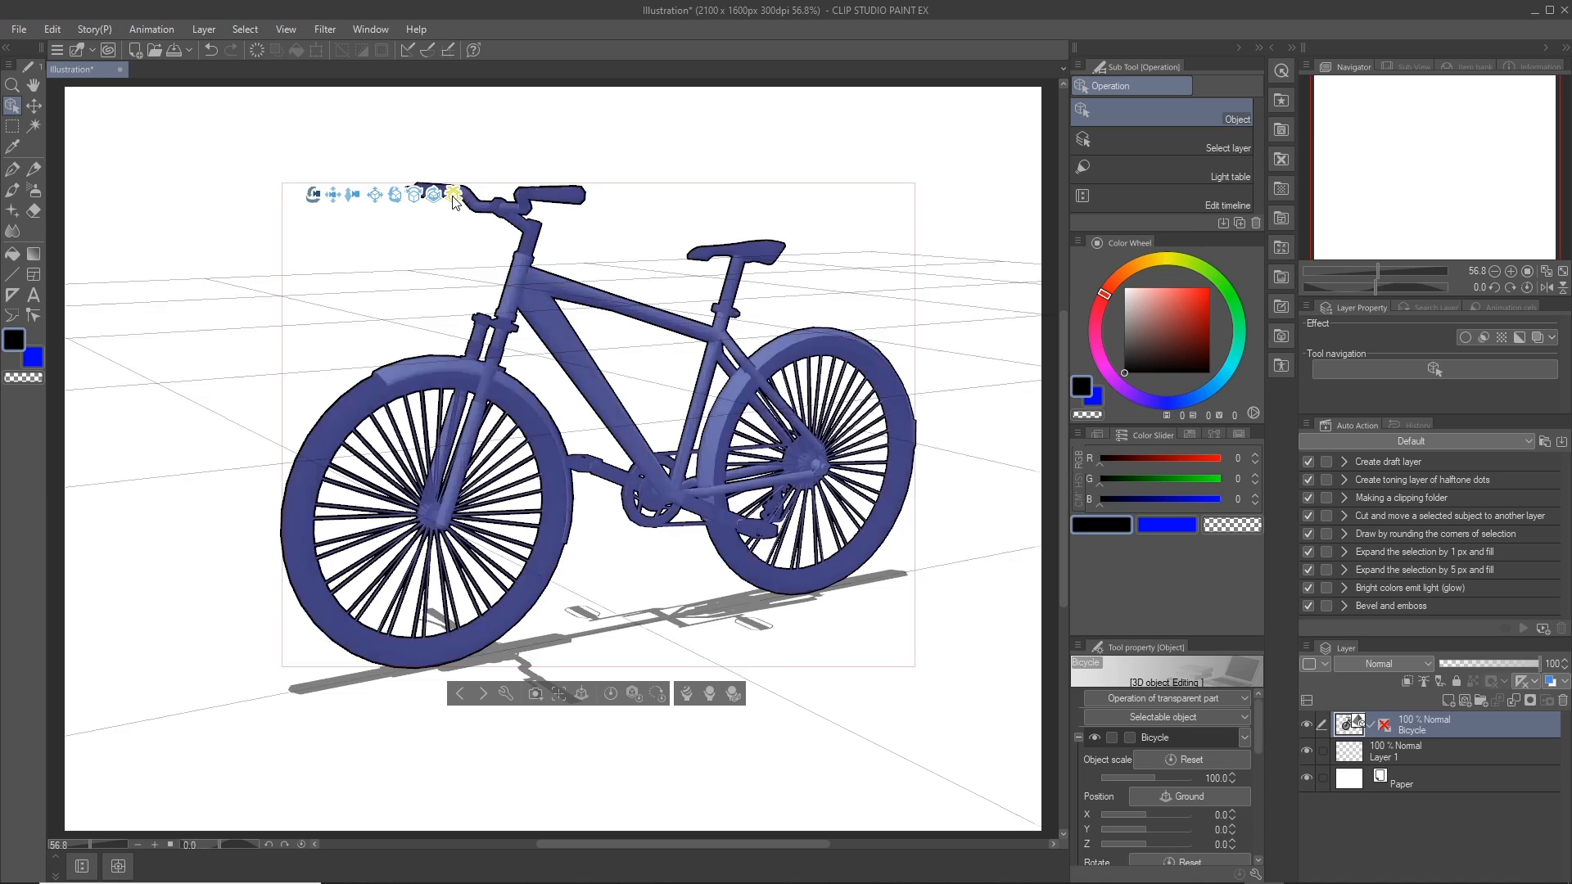
pyautogui.moveTo(446, 300); pyautogui.dragTo(653, 574)
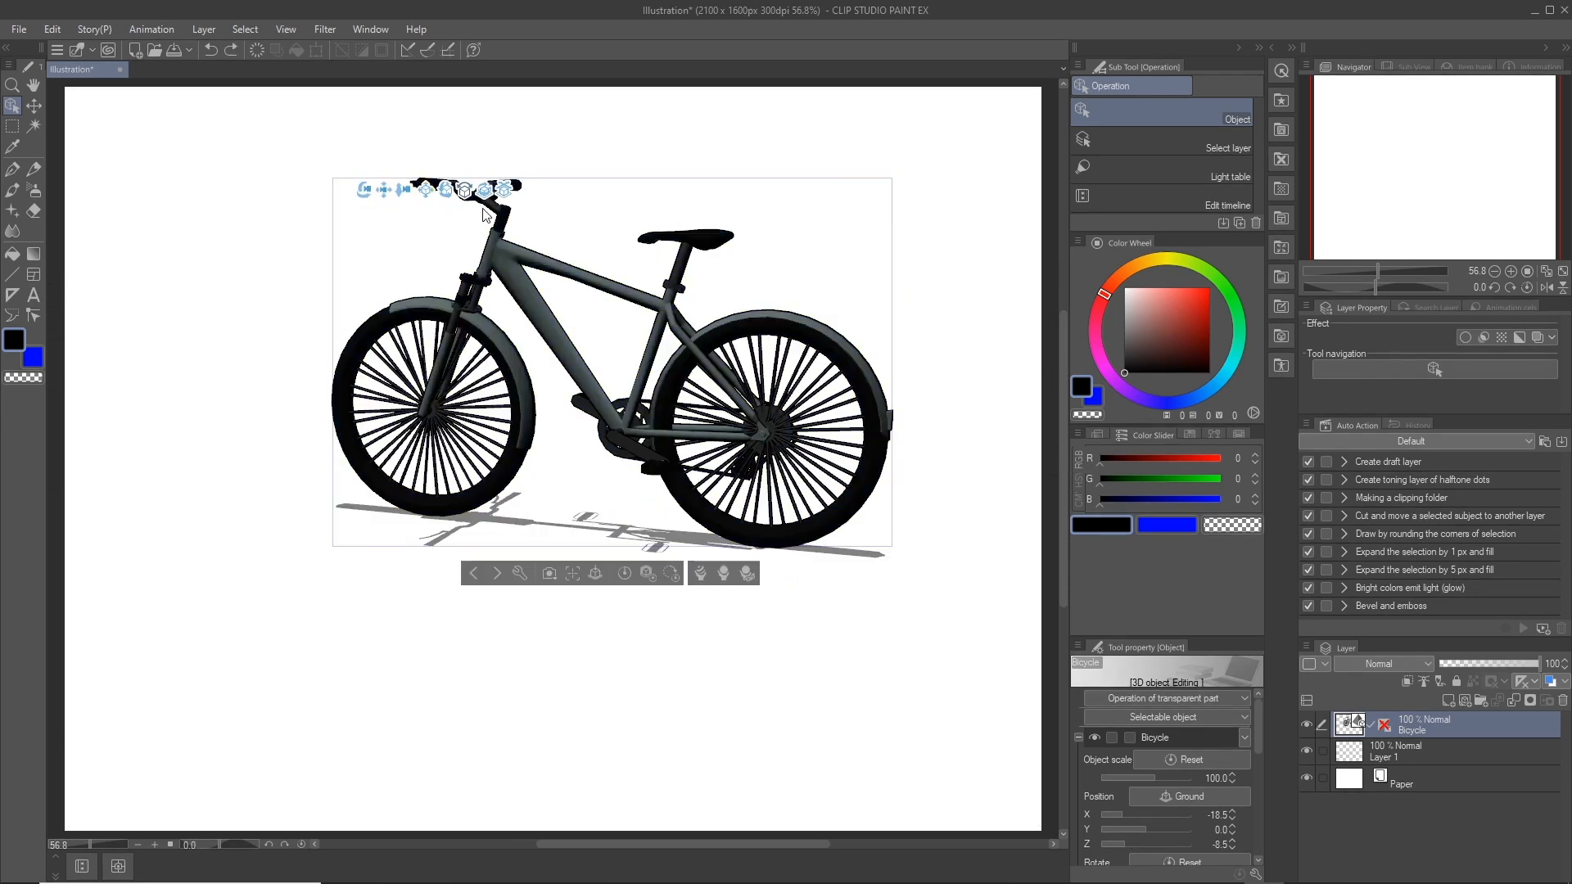
pyautogui.moveTo(446, 190); pyautogui.dragTo(417, 283)
pyautogui.hotkey('ctrl', 'z')
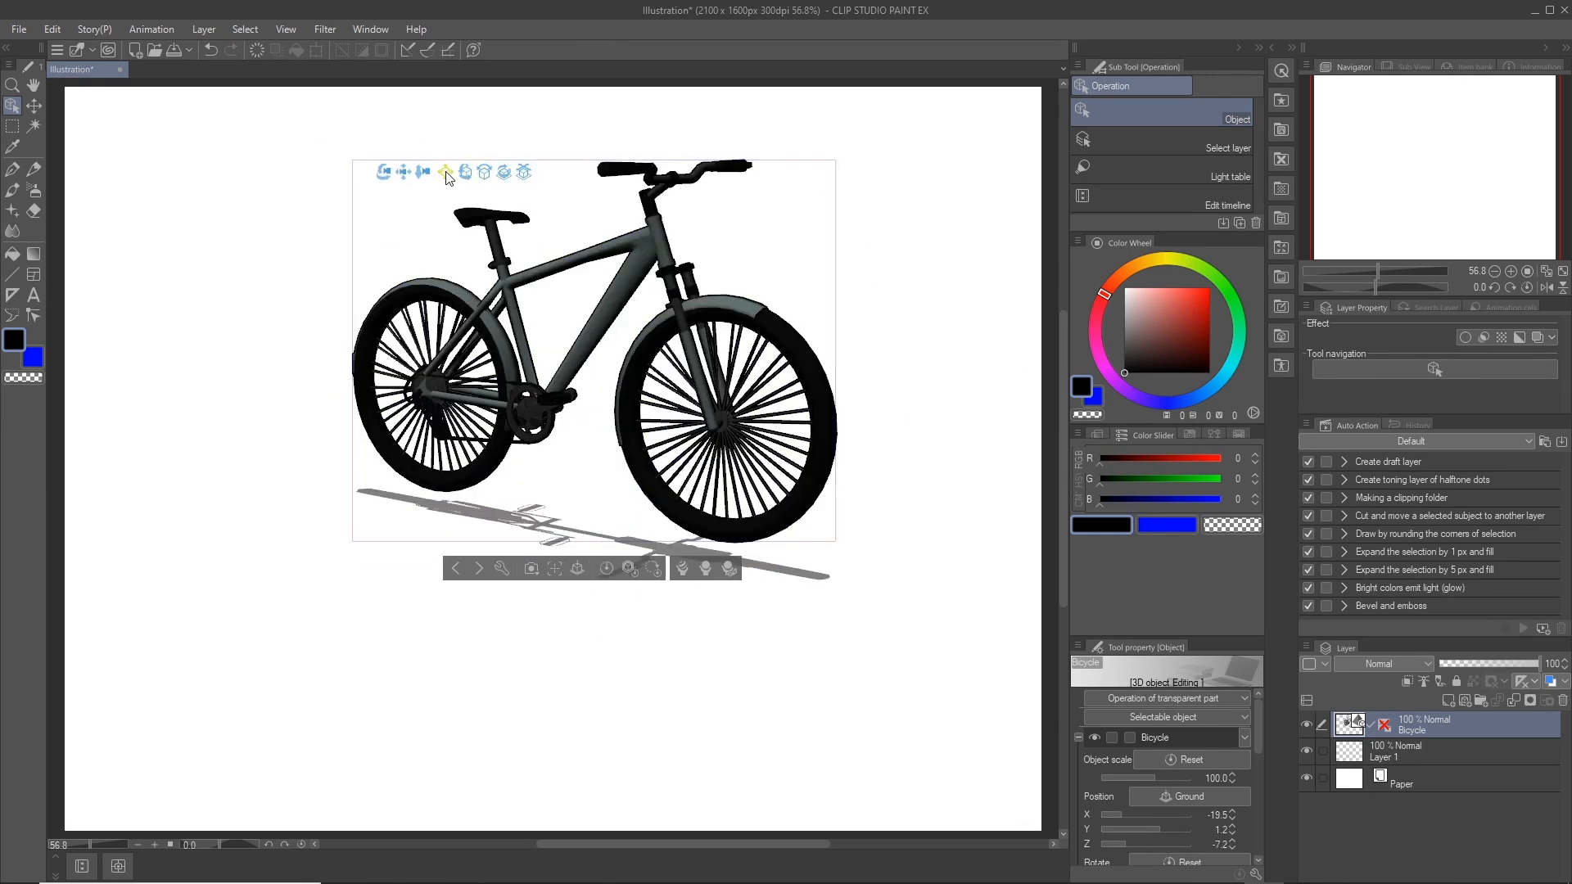
pyautogui.moveTo(611, 469)
pyautogui.mouseDown()
pyautogui.moveTo(639, 459)
pyautogui.moveTo(586, 435)
pyautogui.moveTo(627, 474)
pyautogui.mouseUp()
pyautogui.hotkey('ctrl', 'z')
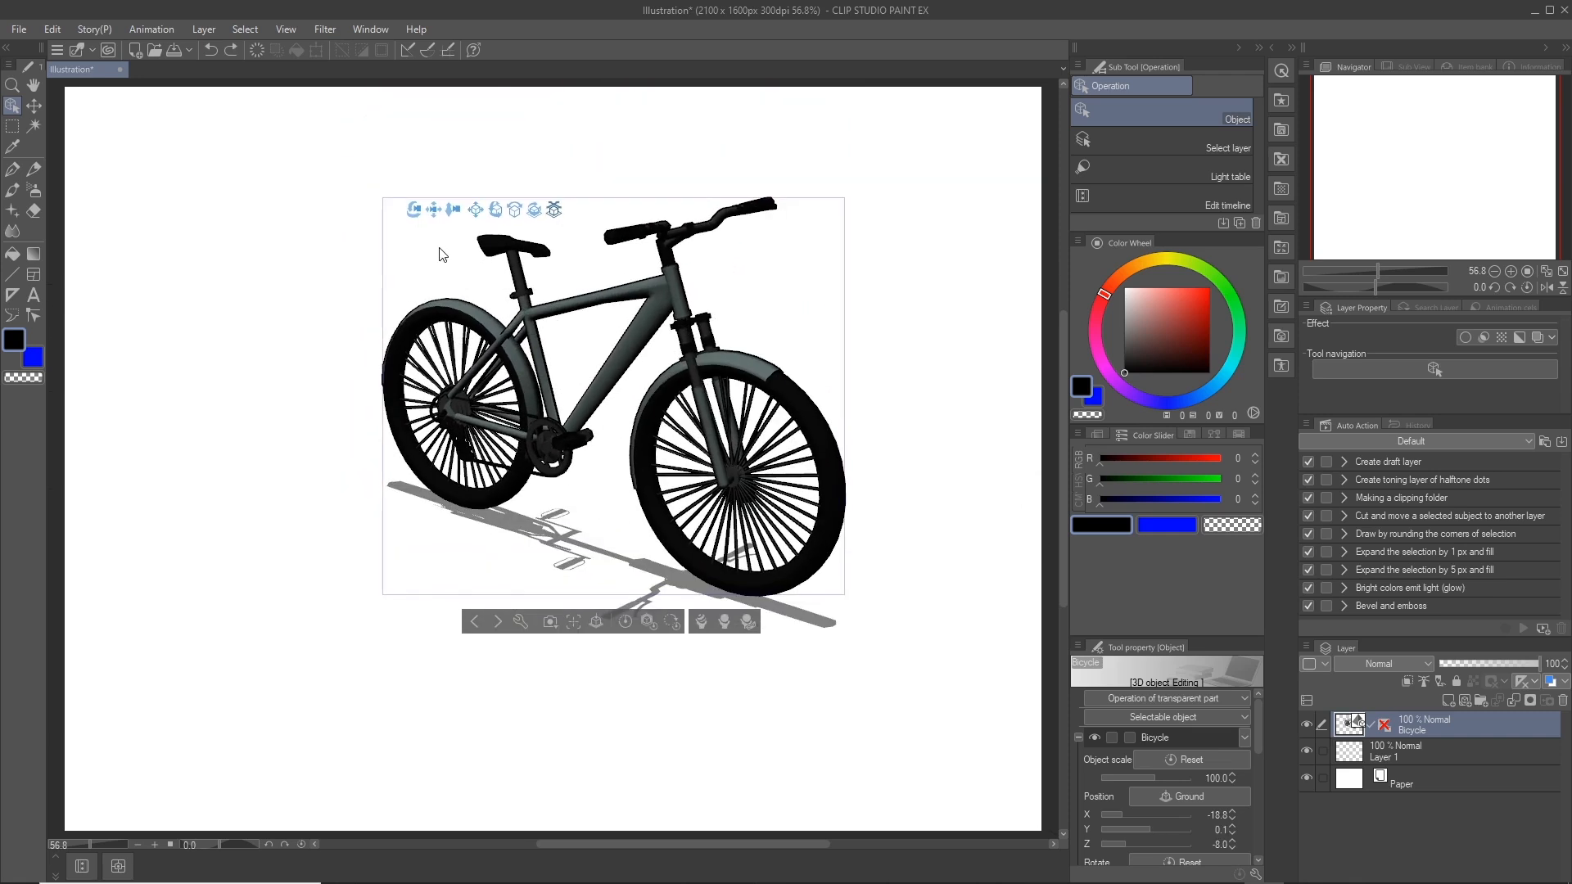
# - Slide the bicycle along the ground and orbit the camera to a front three-quarter view with the front wheel nearest
pyautogui.moveTo(414, 216)
pyautogui.mouseDown()
pyautogui.moveTo(400, 417)
pyautogui.moveTo(411, 218)
pyautogui.mouseUp()
pyautogui.moveTo(549, 209); pyautogui.dragTo(563, 478)
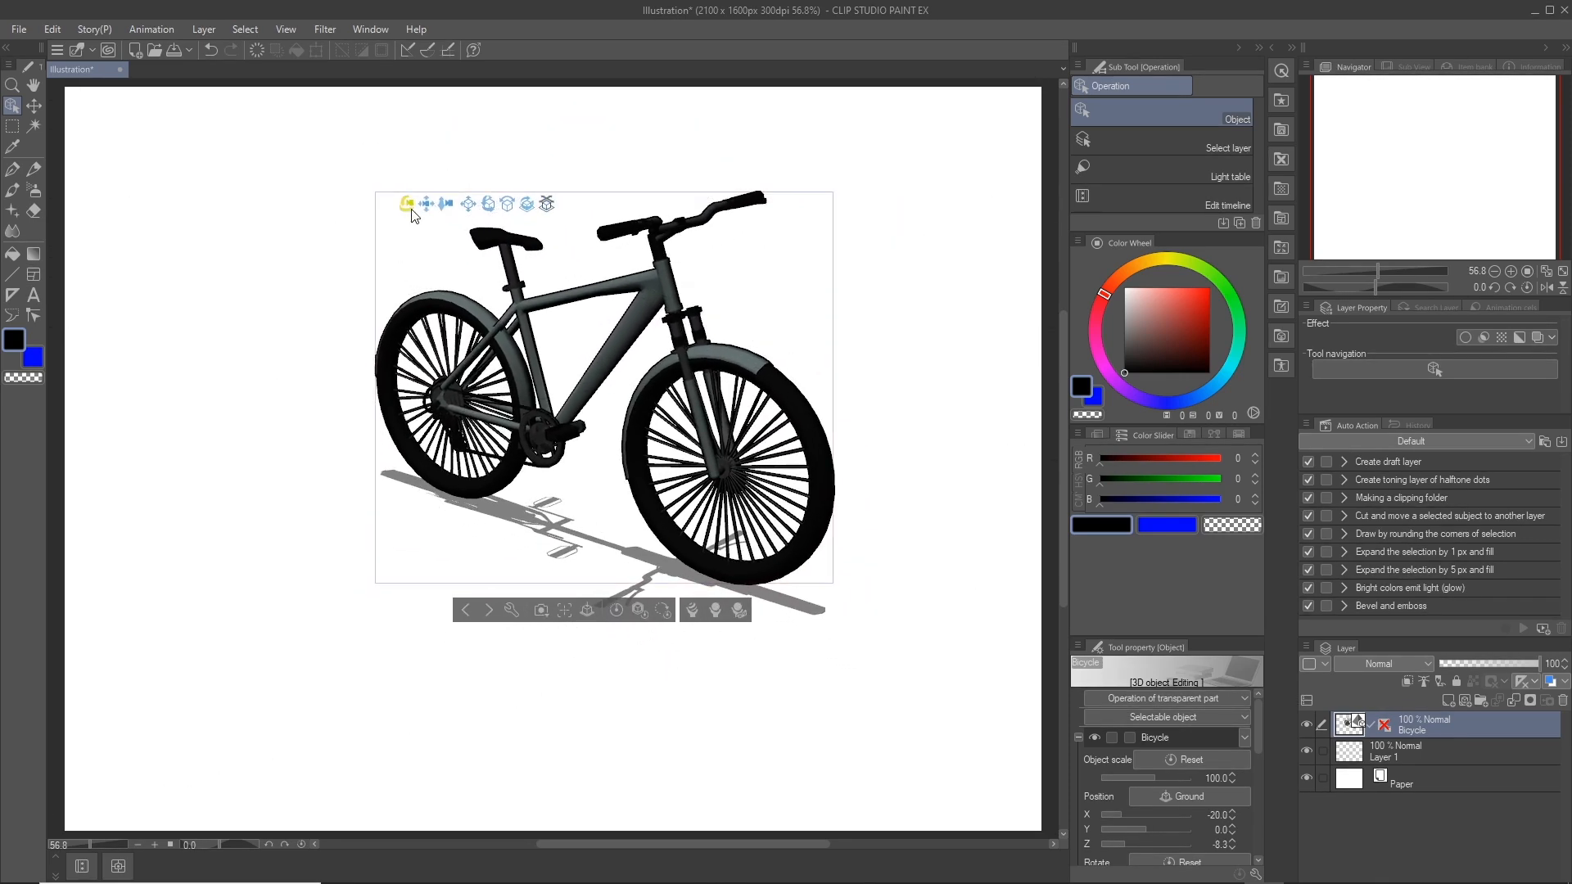
pyautogui.moveTo(407, 204); pyautogui.dragTo(492, 233)
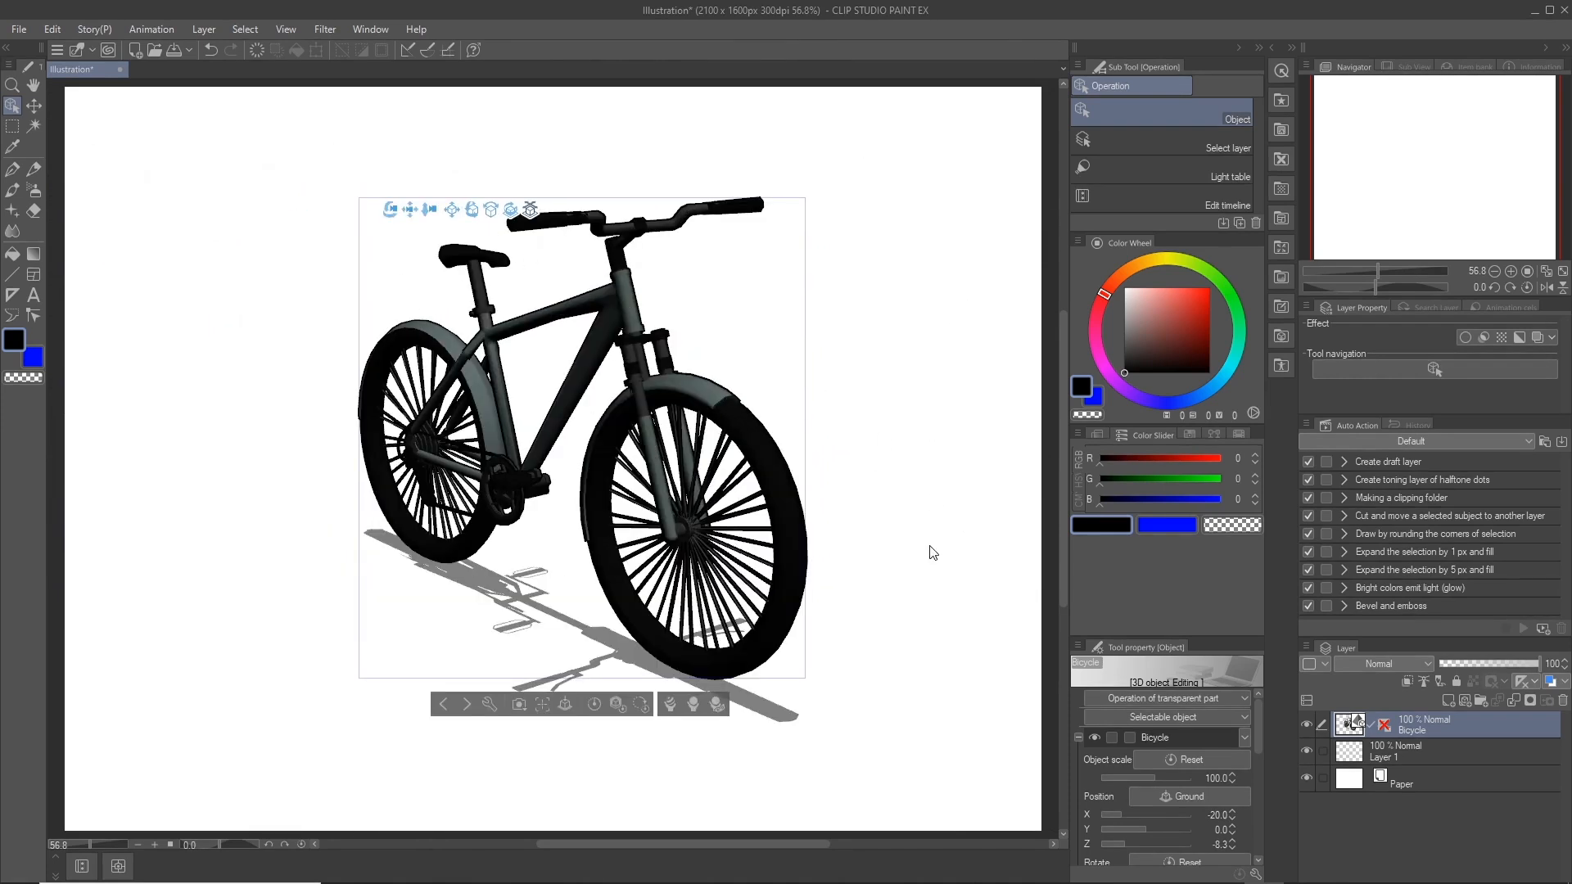
pyautogui.moveTo(934, 552); pyautogui.dragTo(547, 582)
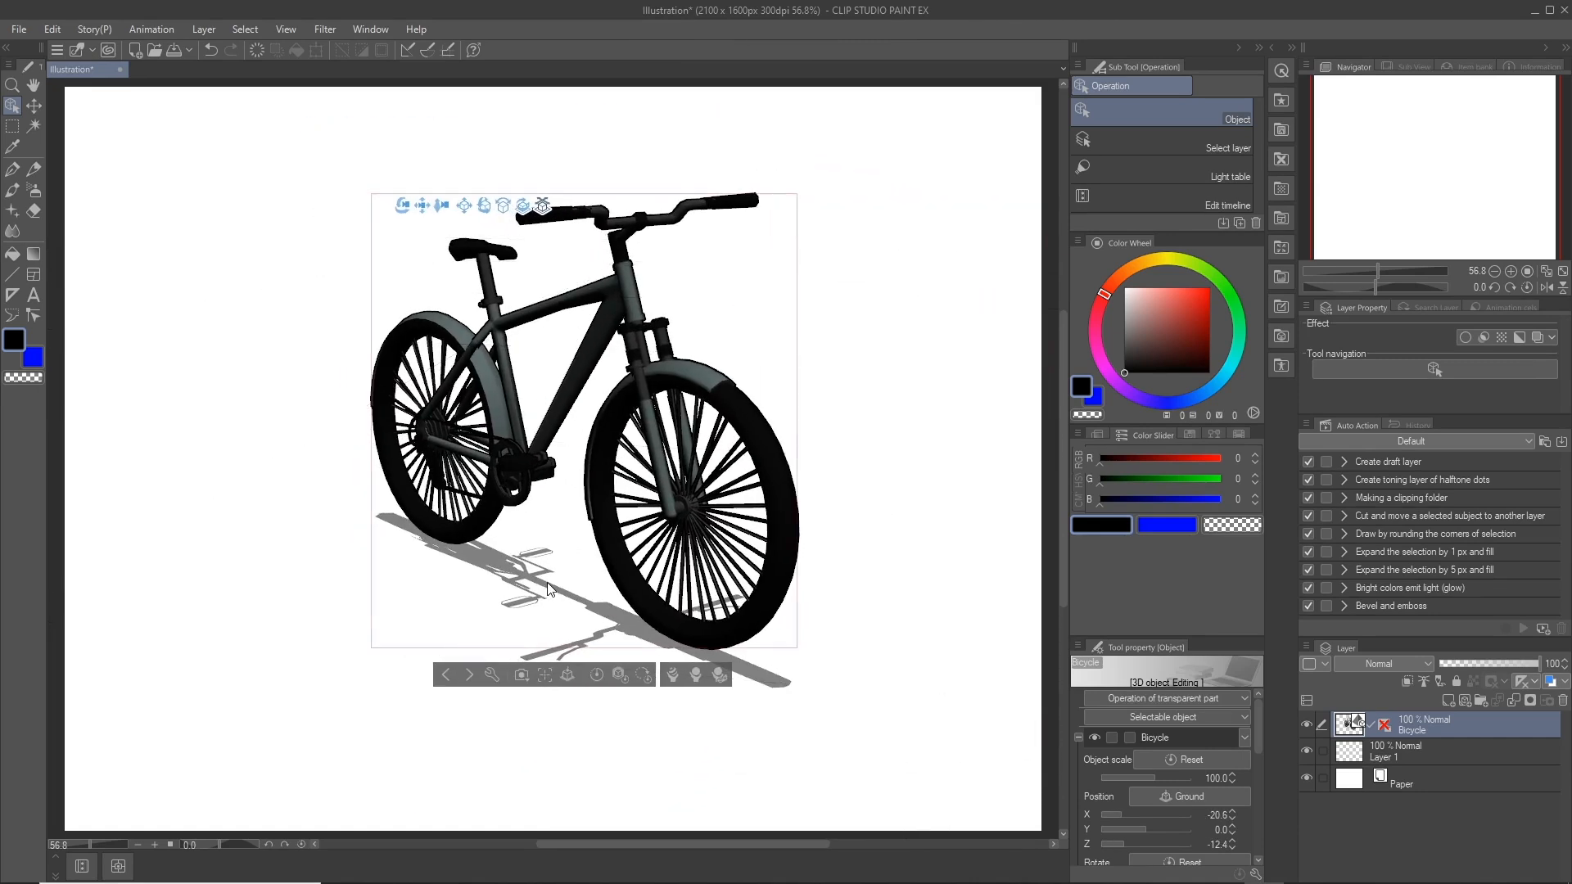
pyautogui.click(403, 207)
pyautogui.moveTo(962, 571); pyautogui.dragTo(937, 537)
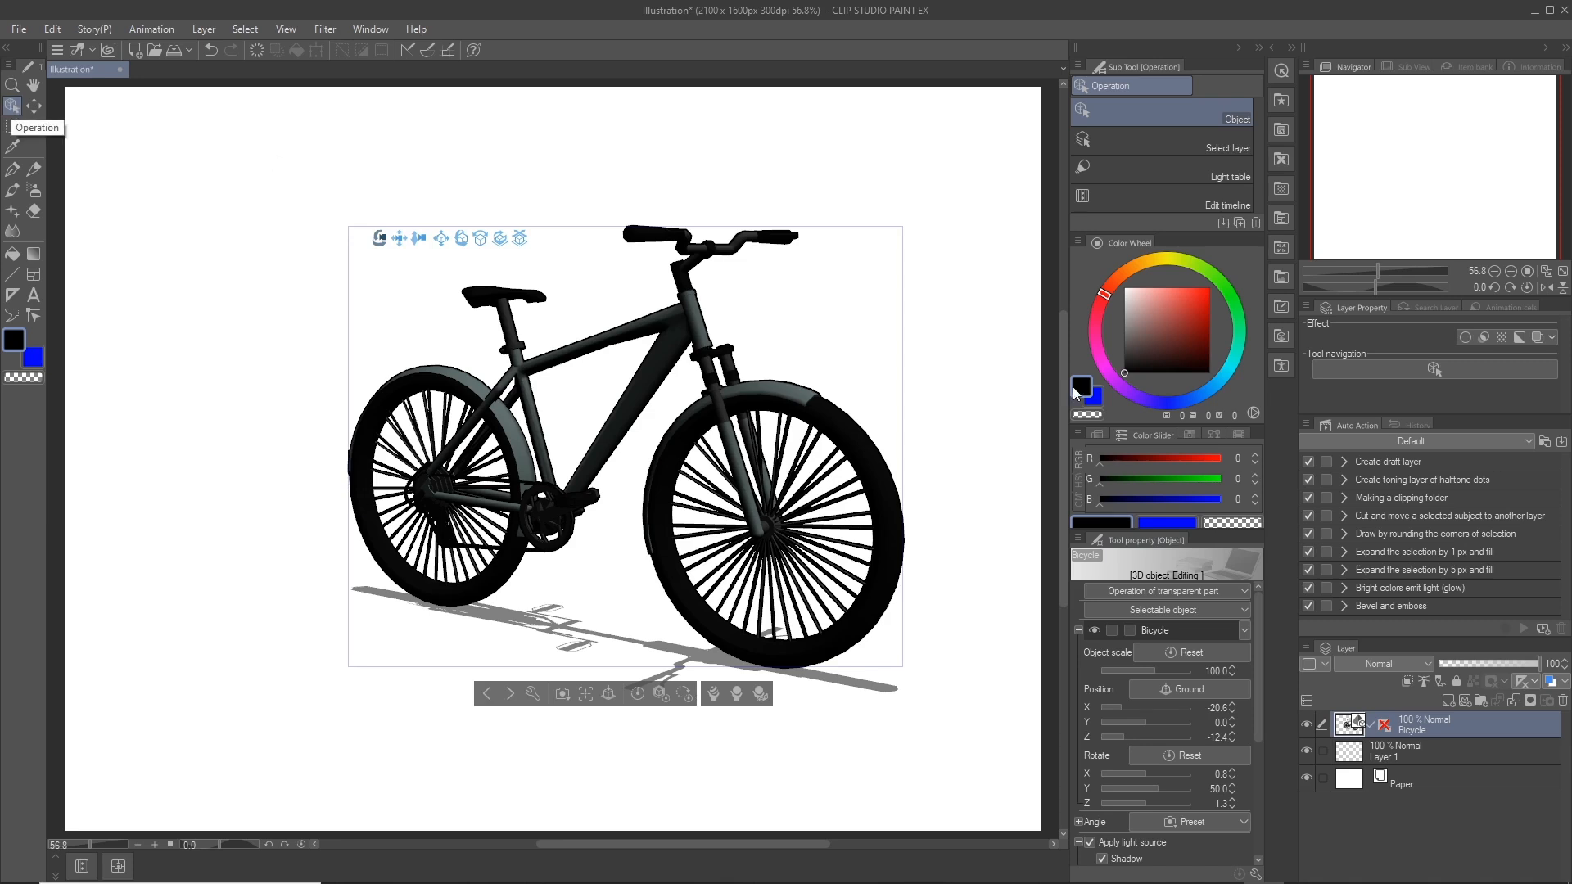
# - Adjust the bicycle's numeric object properties, setting Position X to -21.7 and Rotate X to 9.8
pyautogui.scroll(-1, 1258, 660)
pyautogui.scroll(-3, 1257, 663)
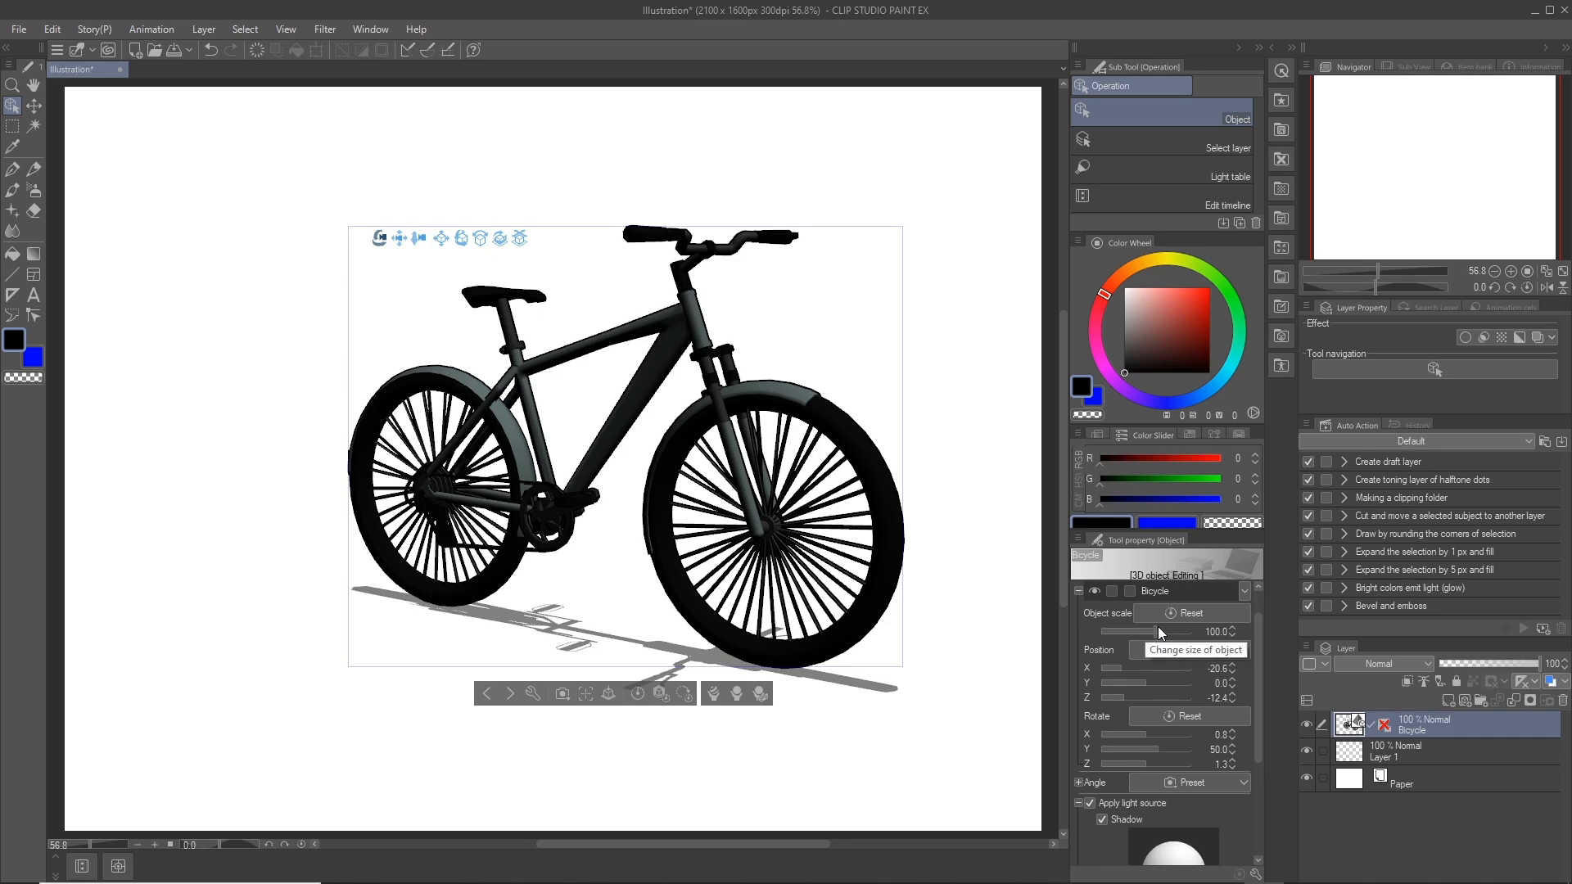
pyautogui.moveTo(1158, 628); pyautogui.dragTo(1122, 662)
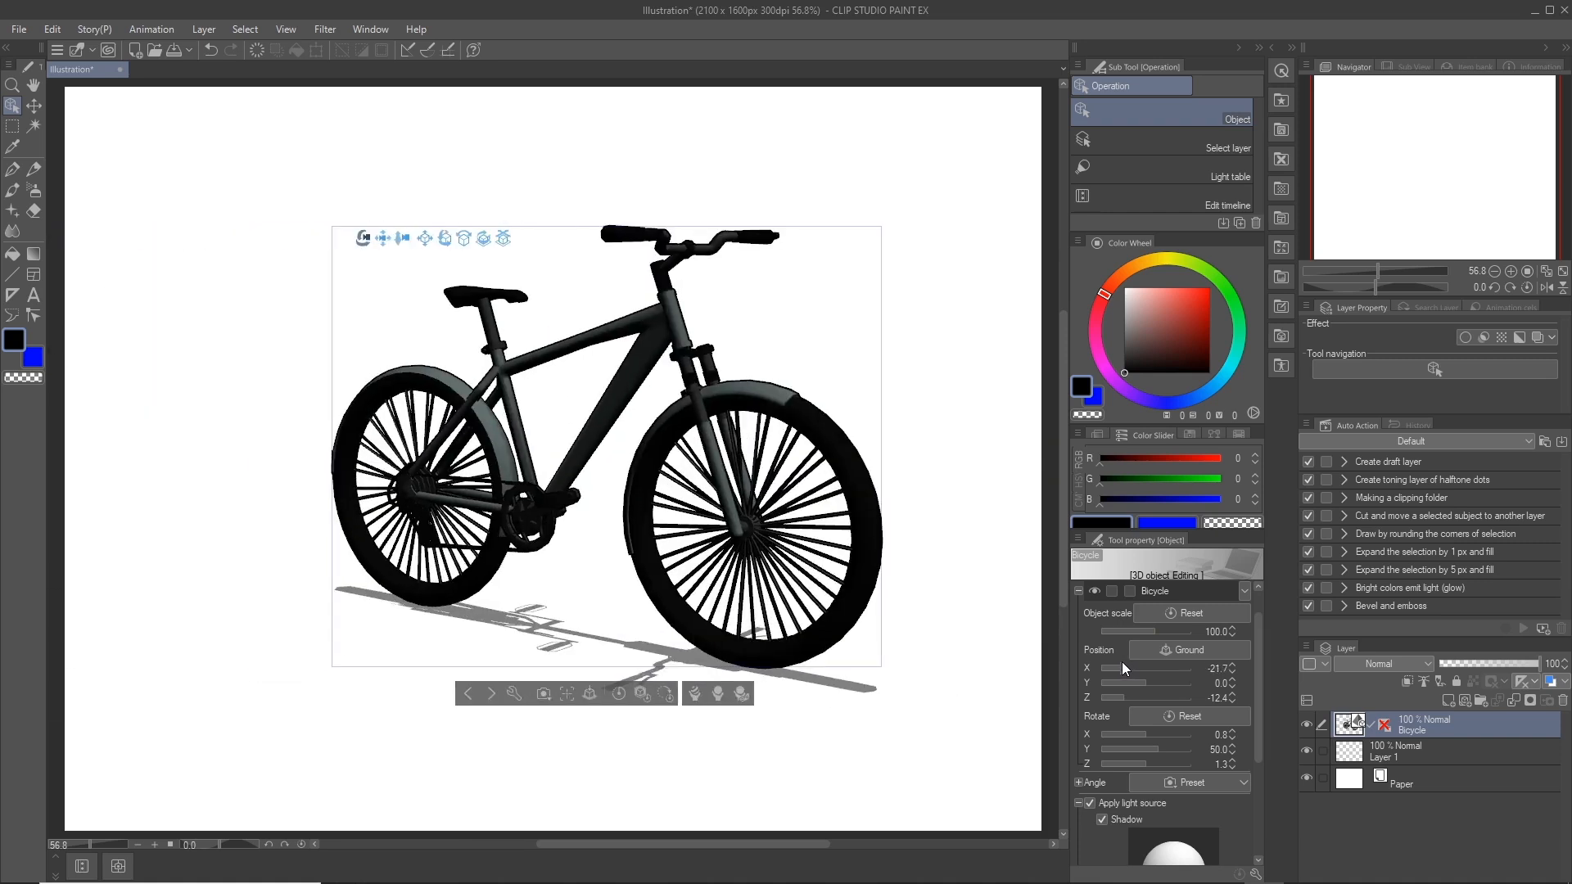
pyautogui.moveTo(1145, 734); pyautogui.dragTo(1148, 734)
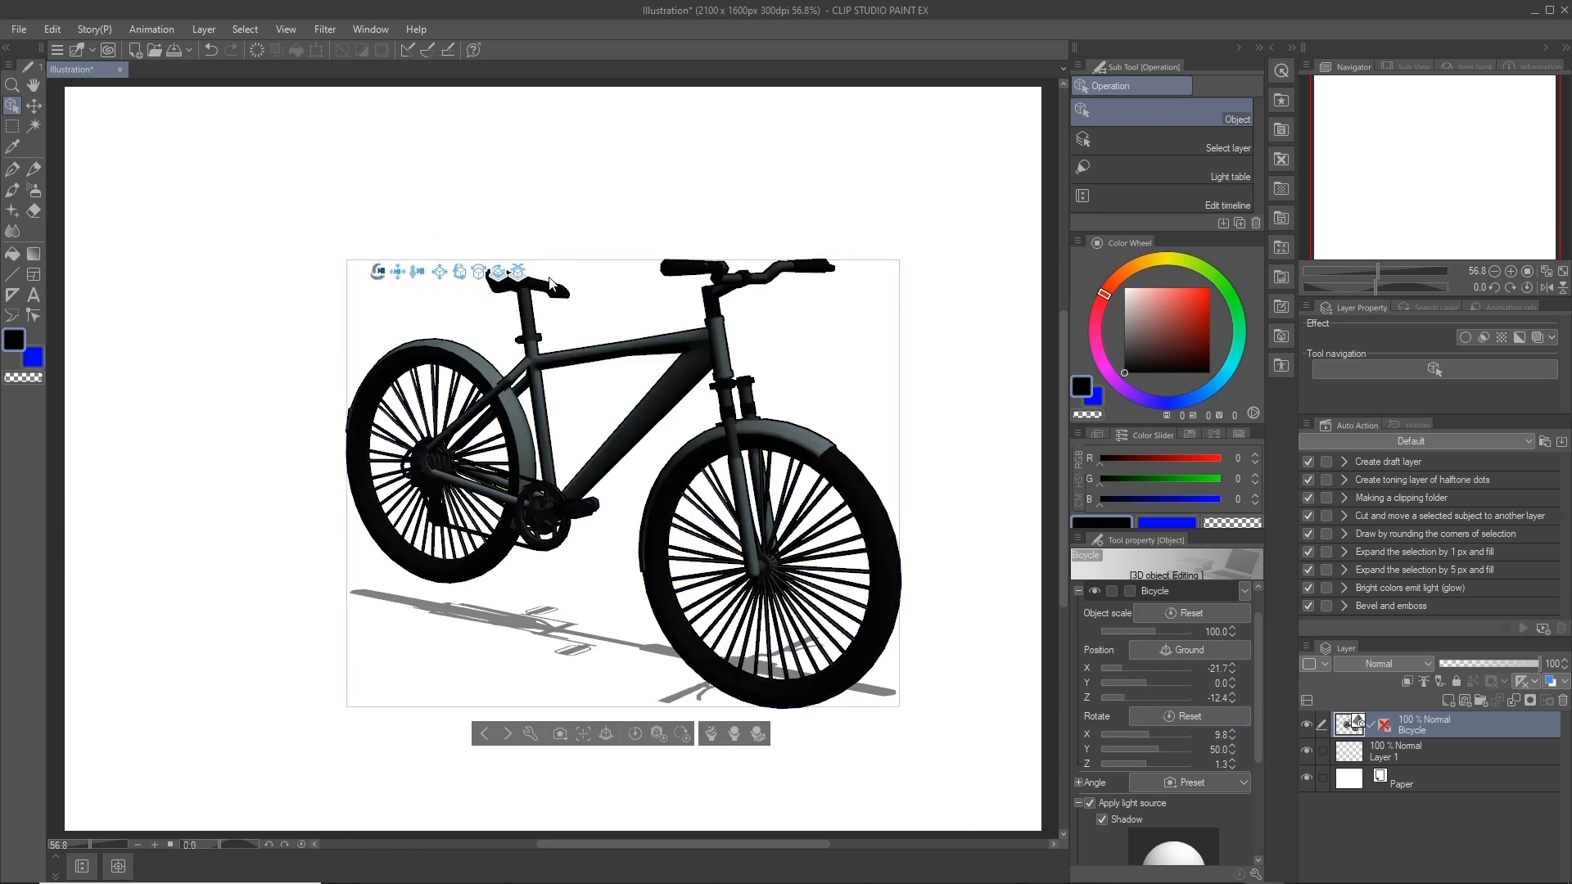
# - Reset the bicycle's rotation and drop the model back onto the ground
pyautogui.click(1158, 648)
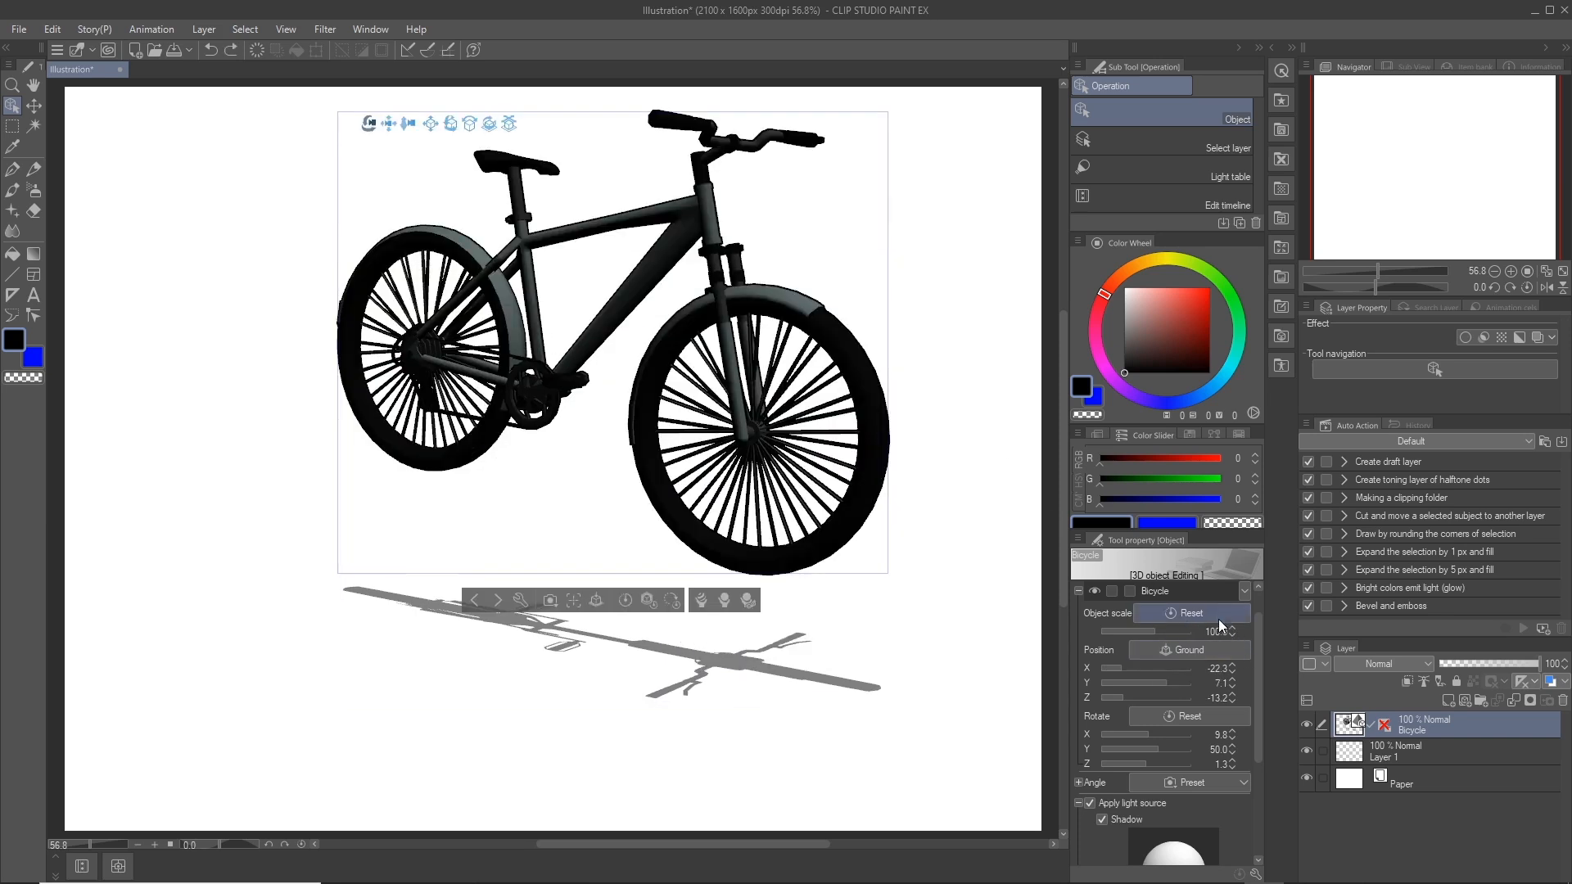
pyautogui.click(1221, 716)
pyautogui.scroll(2, 1260, 707)
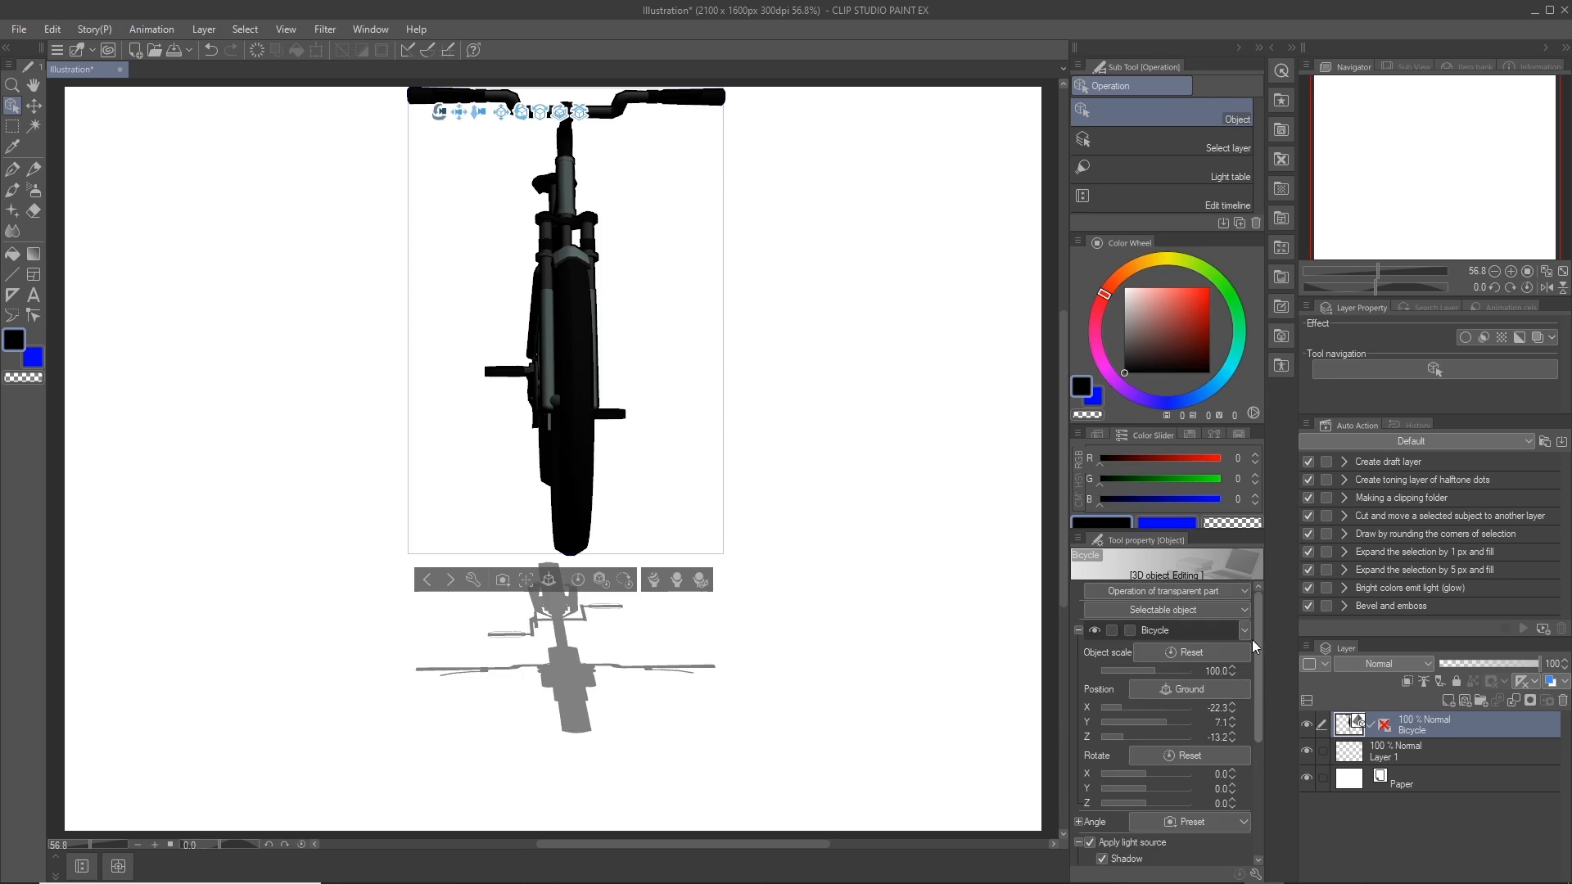
pyautogui.click(1201, 690)
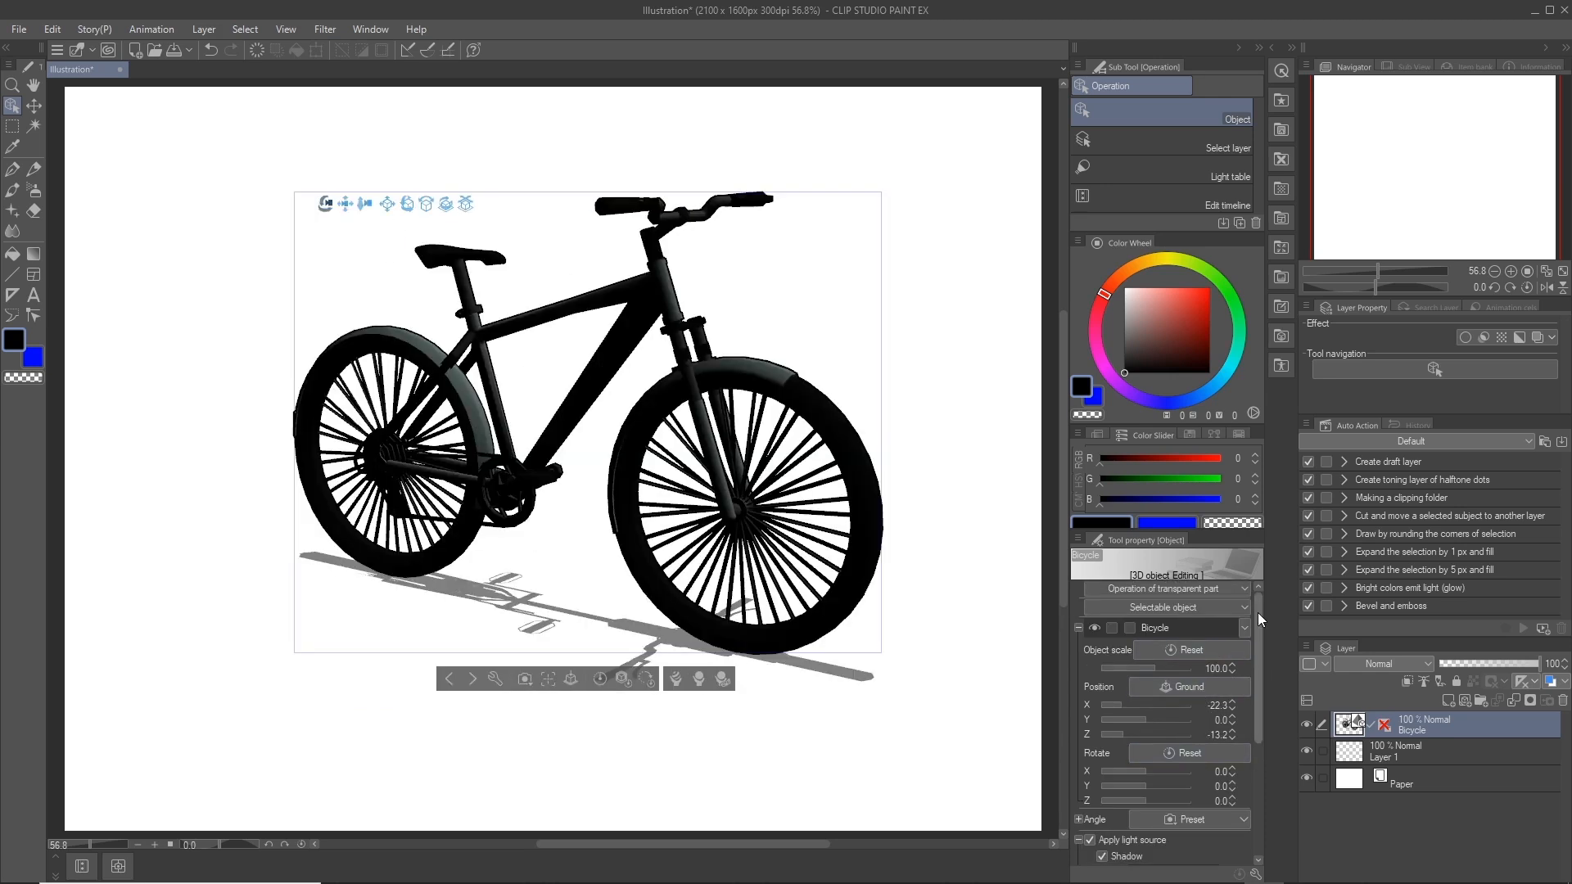
# - Turn off the bicycle's Apply light source and Shadow options, and turn both back on
pyautogui.moveTo(1258, 613); pyautogui.dragTo(1252, 730)
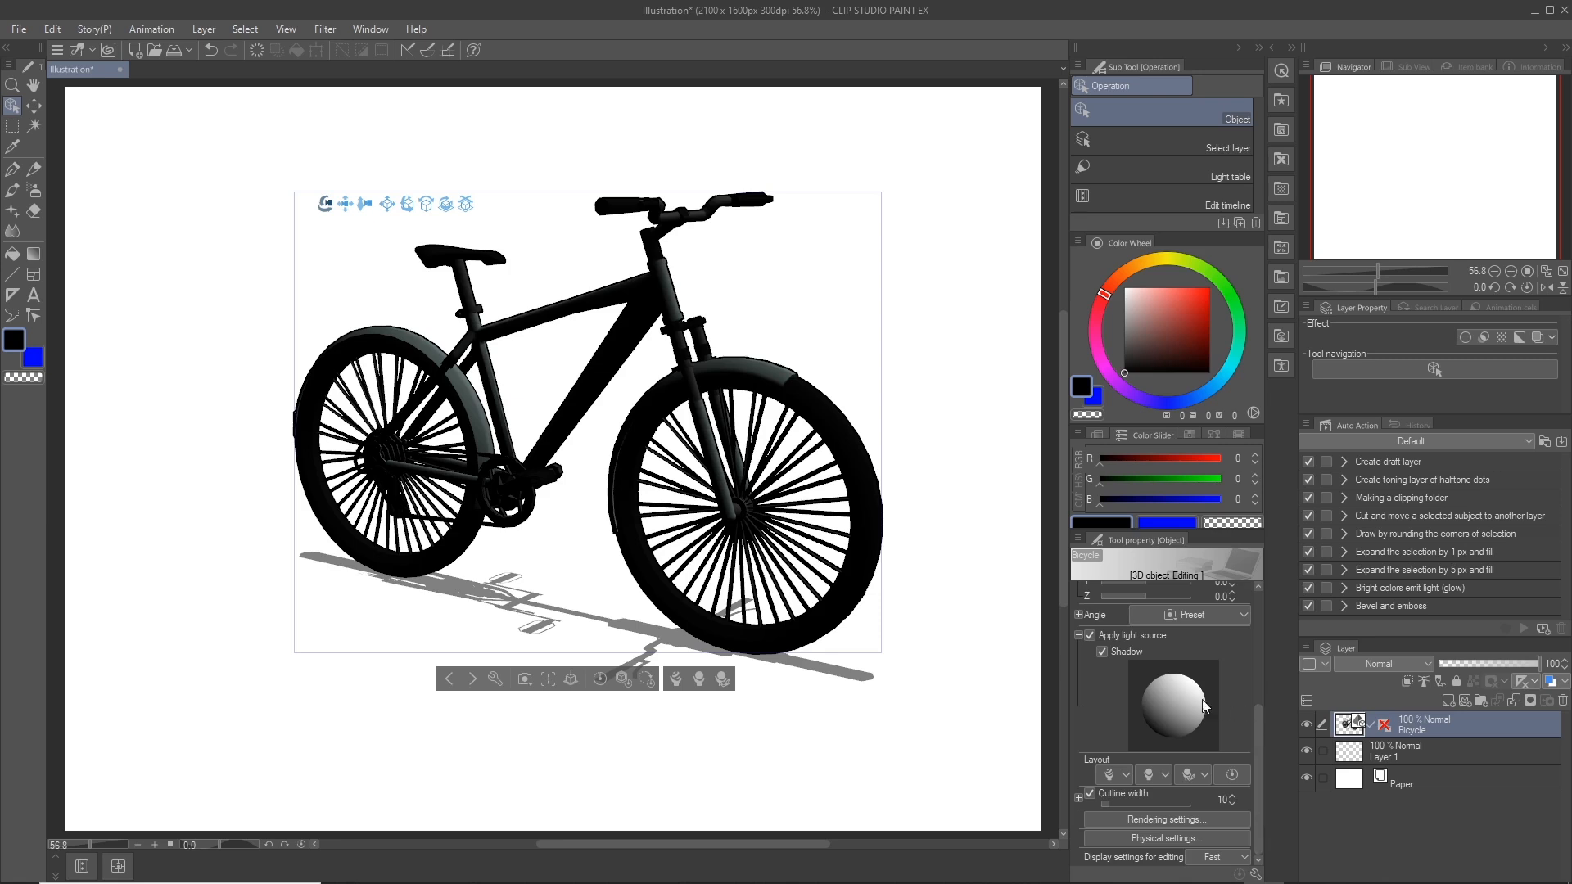
pyautogui.click(1182, 693)
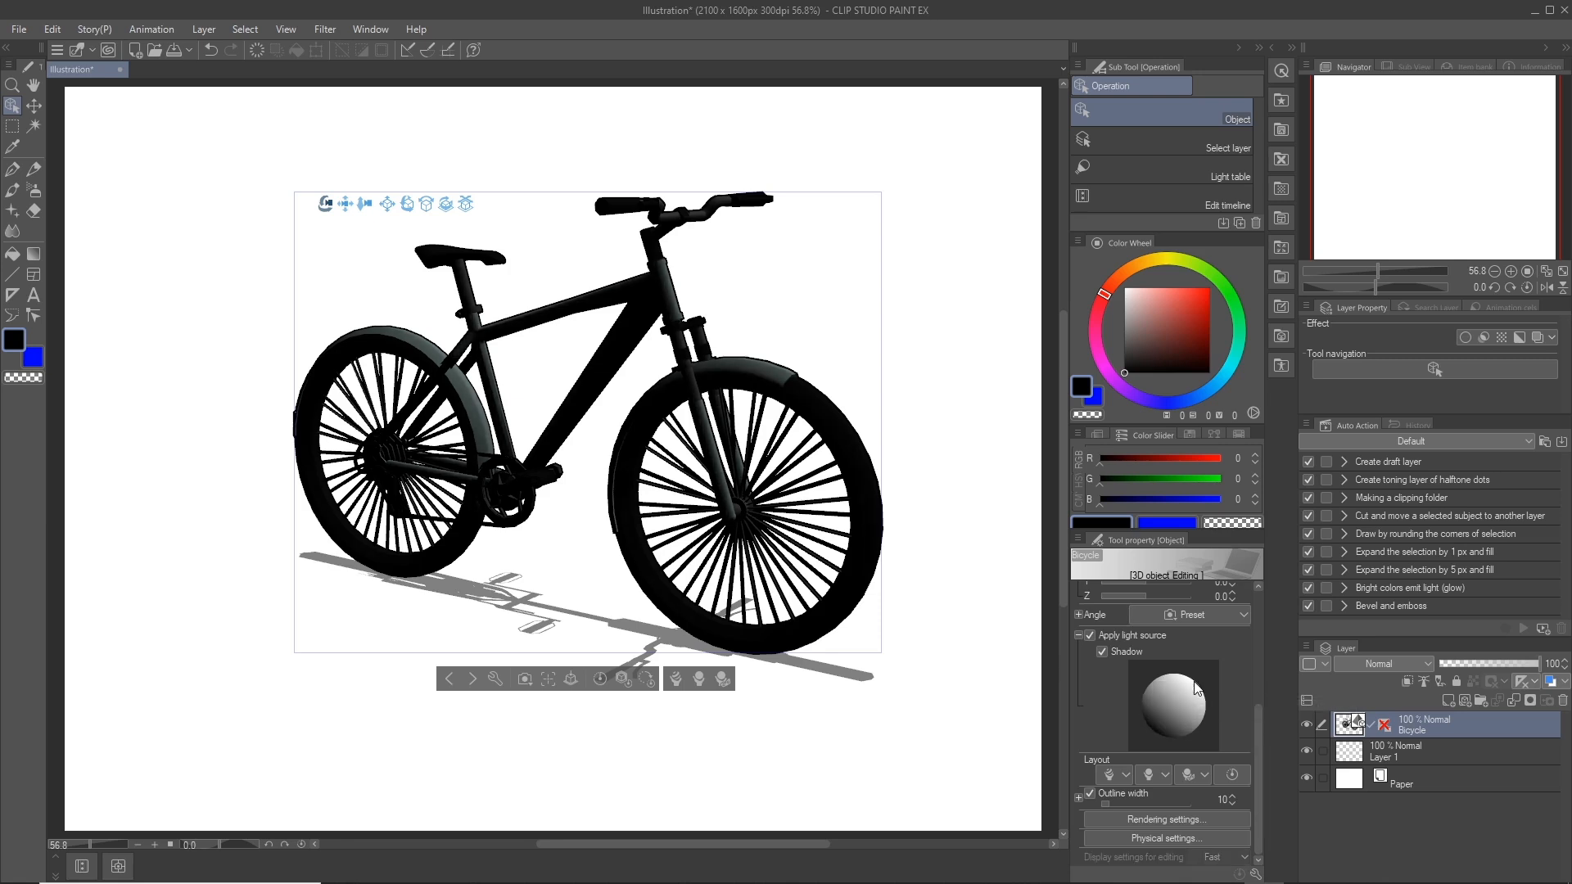
pyautogui.click(1090, 636)
pyautogui.click(1104, 652)
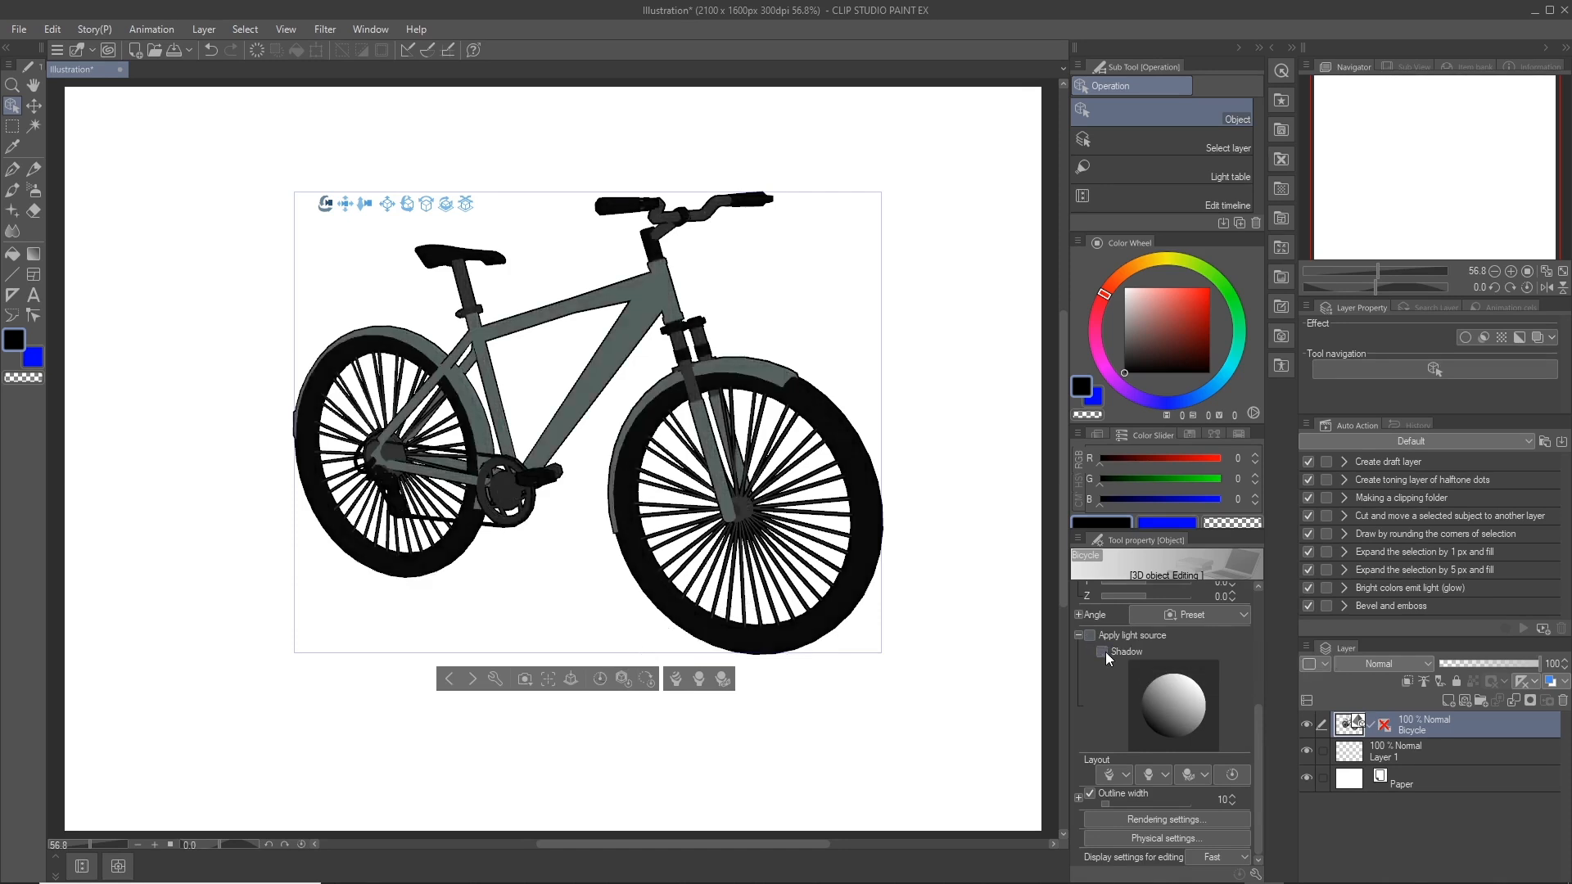
pyautogui.click(1091, 636)
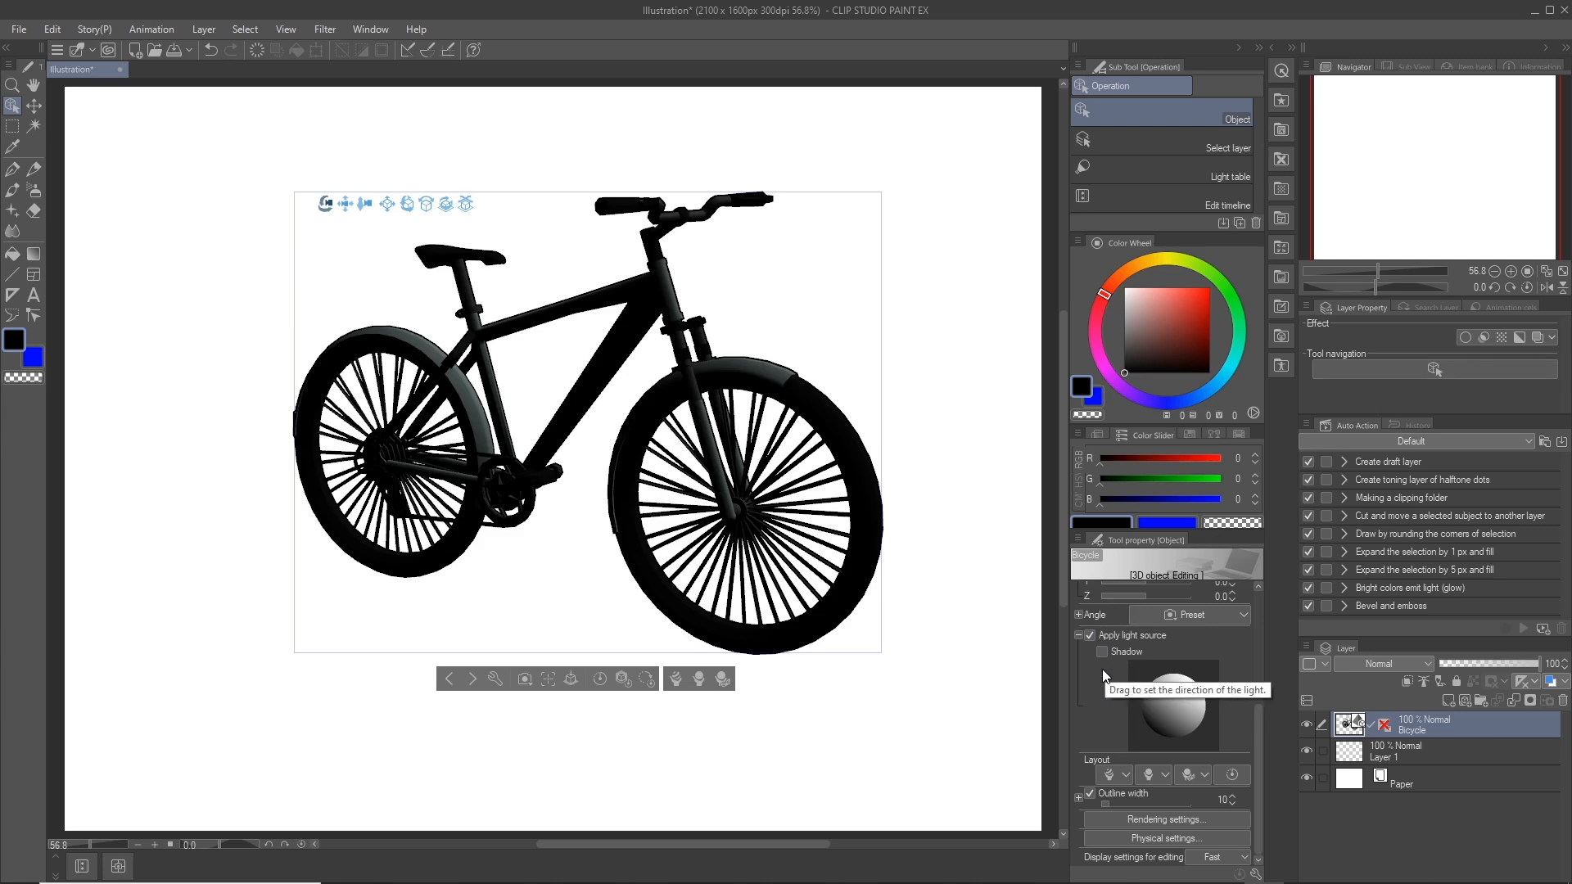
pyautogui.click(1102, 652)
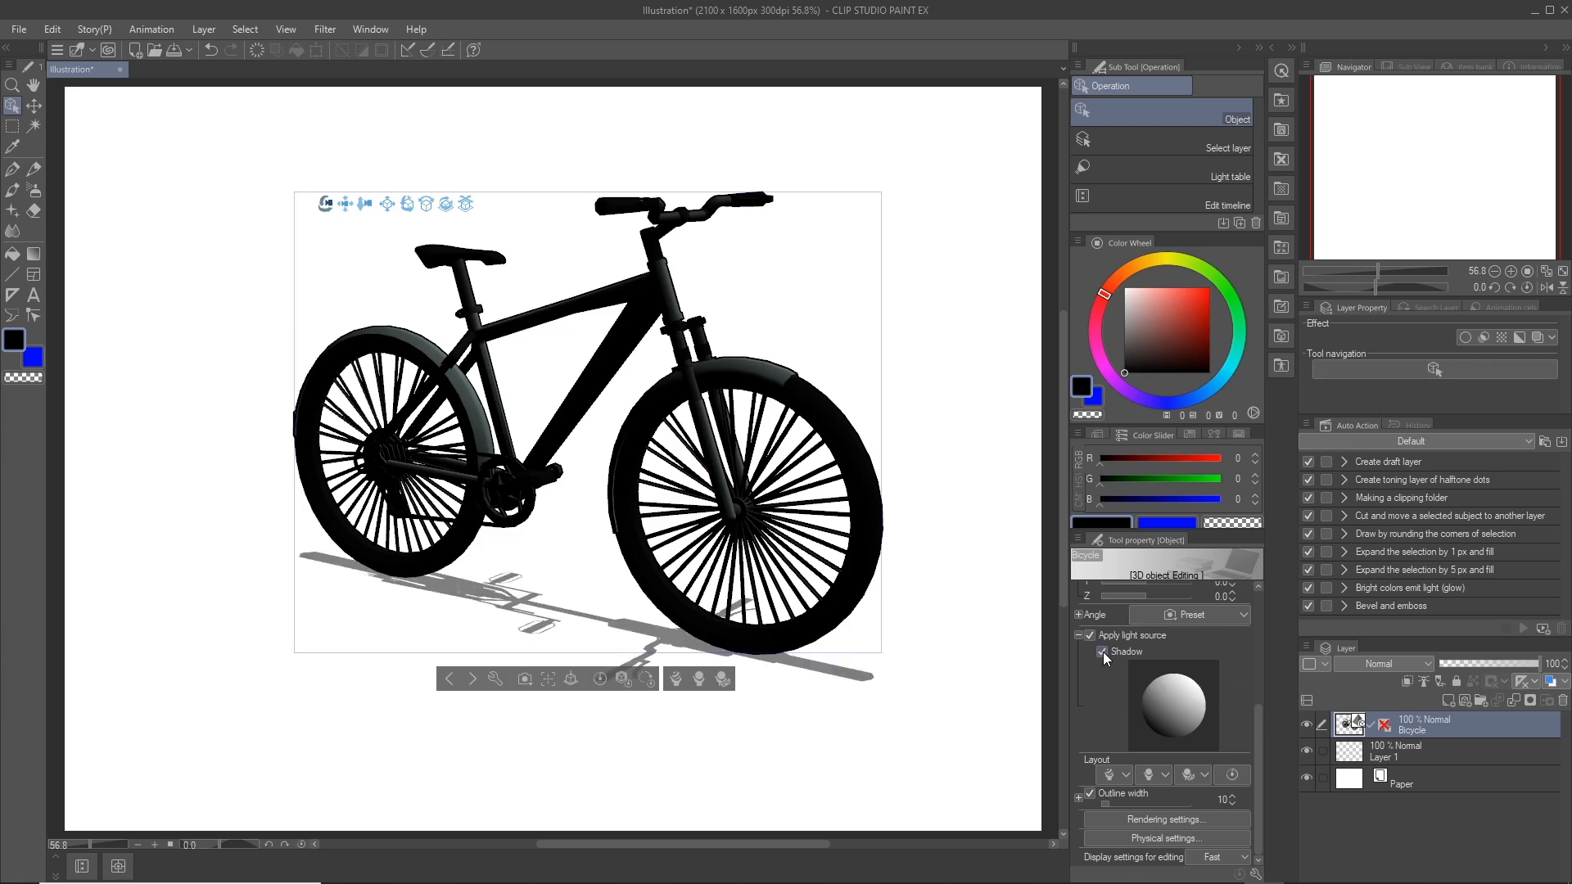
# - Redirect the light to brighten the bicycle's frame, and switch its Outline width option off and back on
pyautogui.moveTo(1158, 695)
pyautogui.mouseDown()
pyautogui.moveTo(1191, 701)
pyautogui.moveTo(1172, 718)
pyautogui.moveTo(1187, 708)
pyautogui.moveTo(1186, 722)
pyautogui.moveTo(1164, 702)
pyautogui.moveTo(1176, 719)
pyautogui.mouseUp()
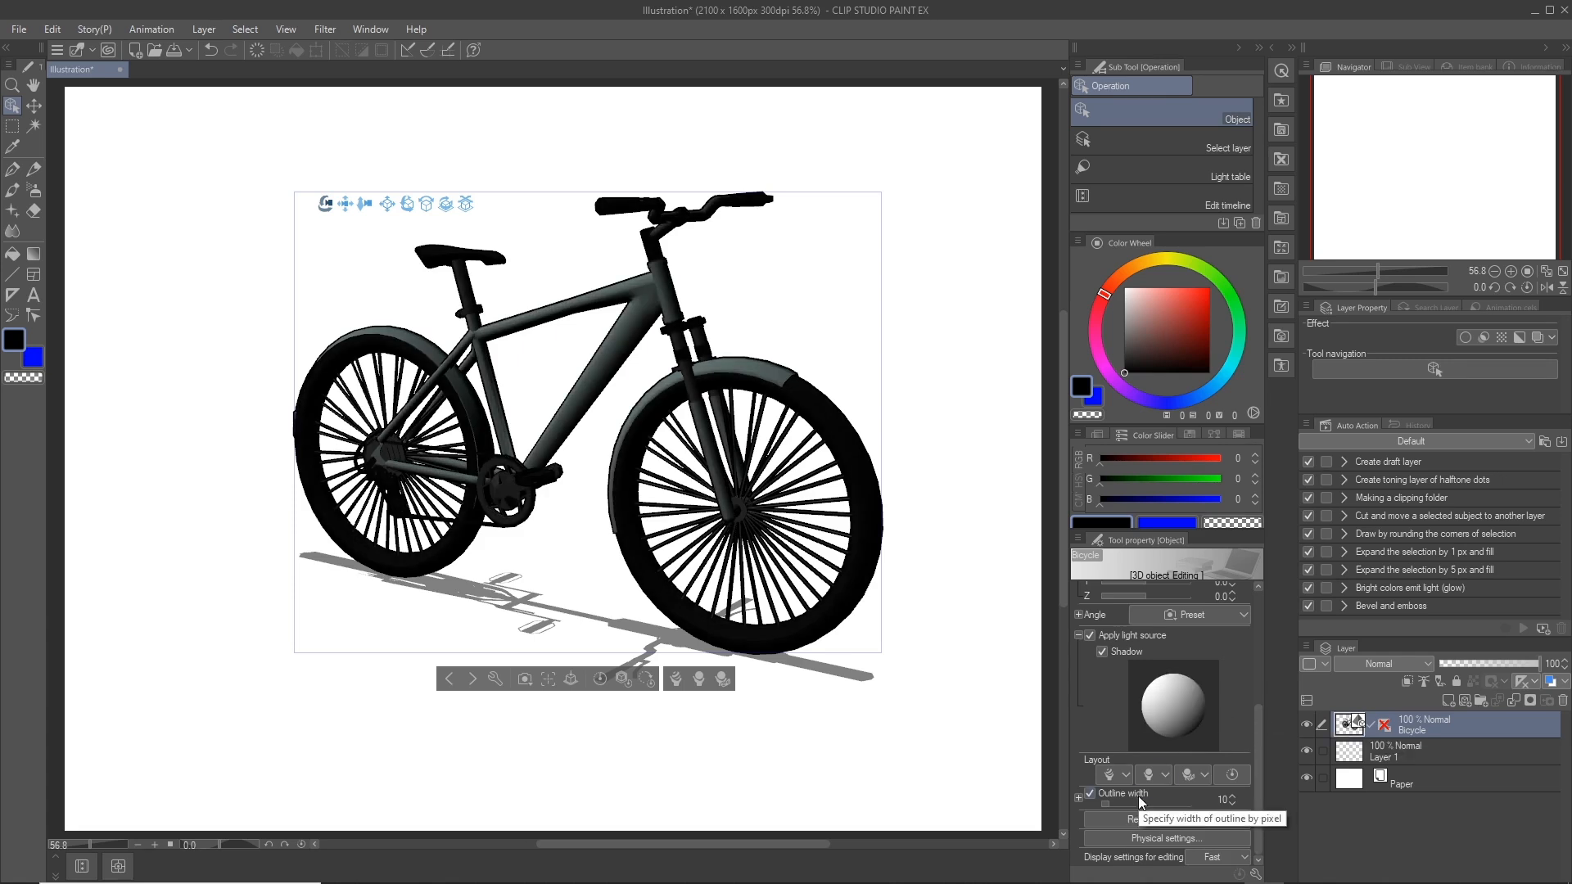
pyautogui.click(1090, 794)
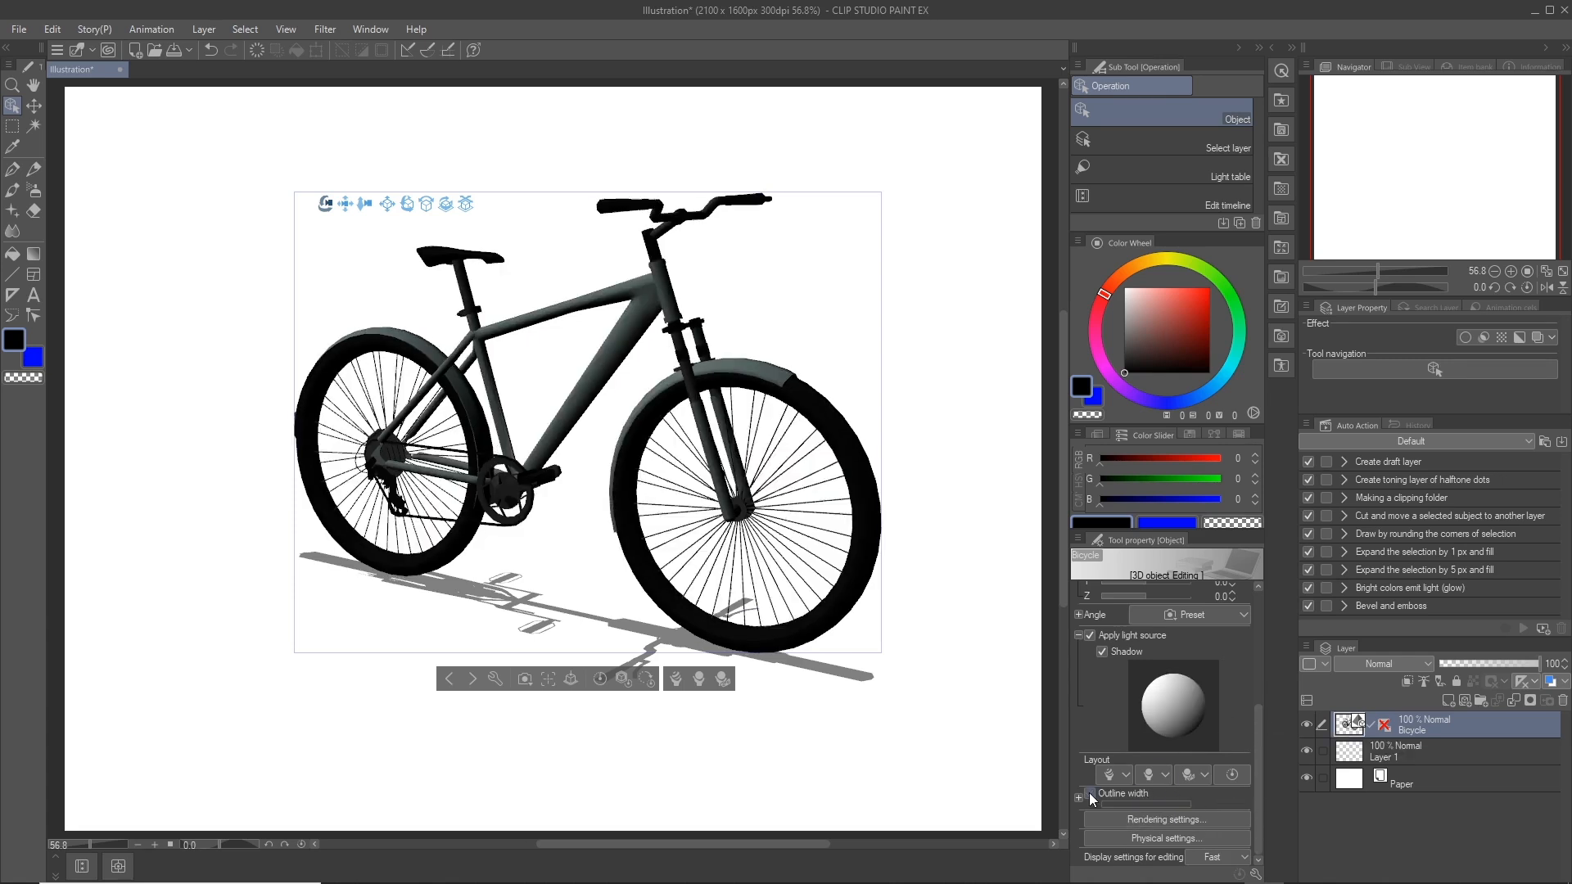
pyautogui.click(1089, 793)
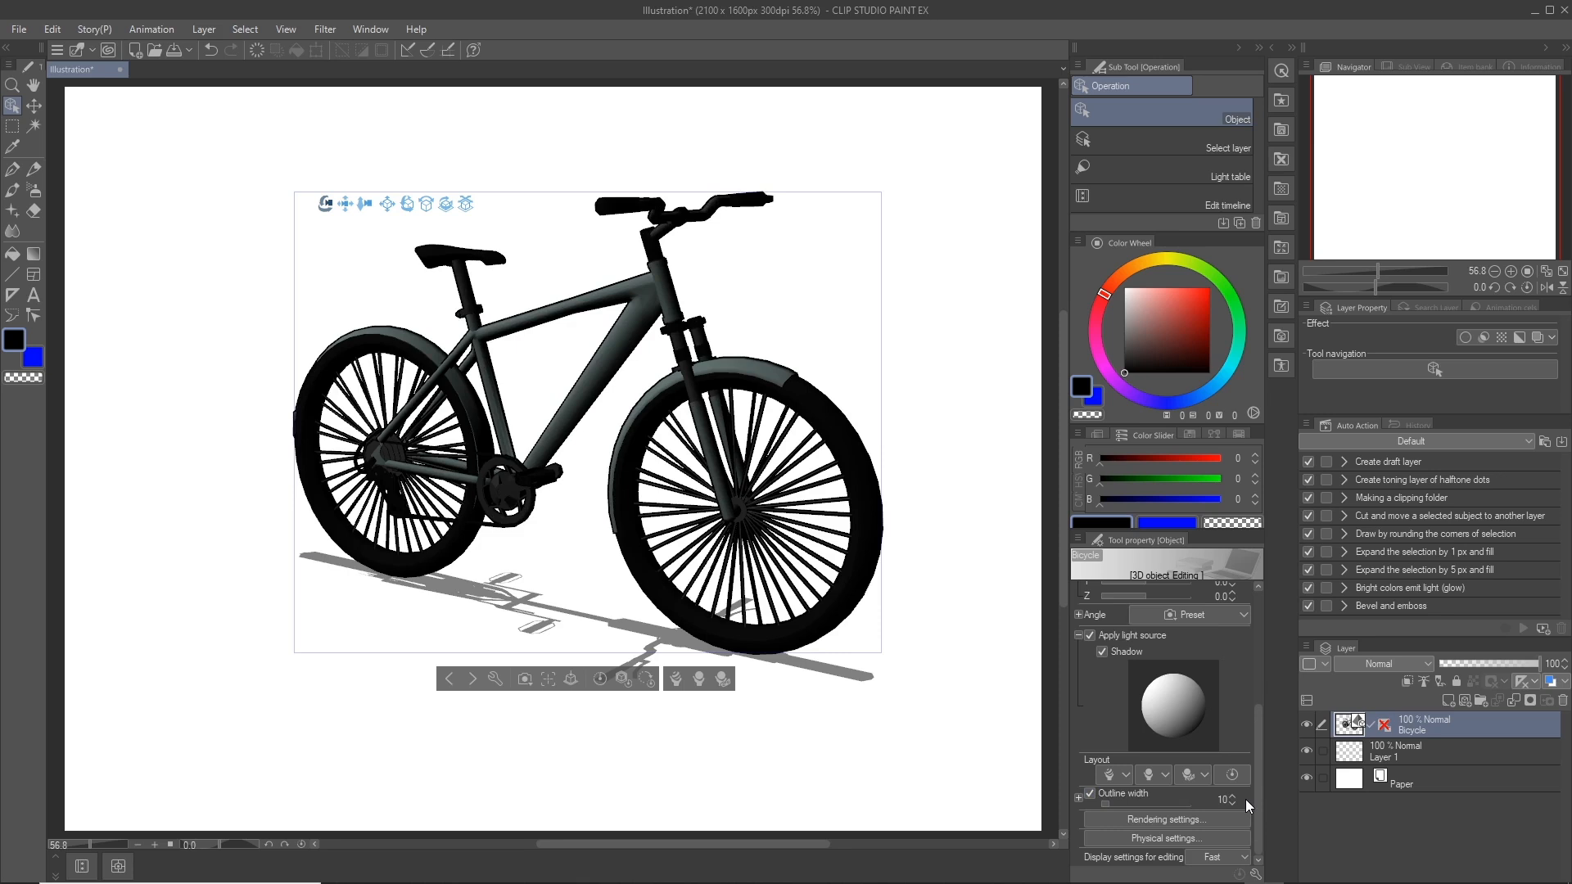
# - Set the bicycle's outline width to 6
pyautogui.click(1222, 801)
pyautogui.write('4')
pyautogui.press('Return')
pyautogui.click(1228, 797)
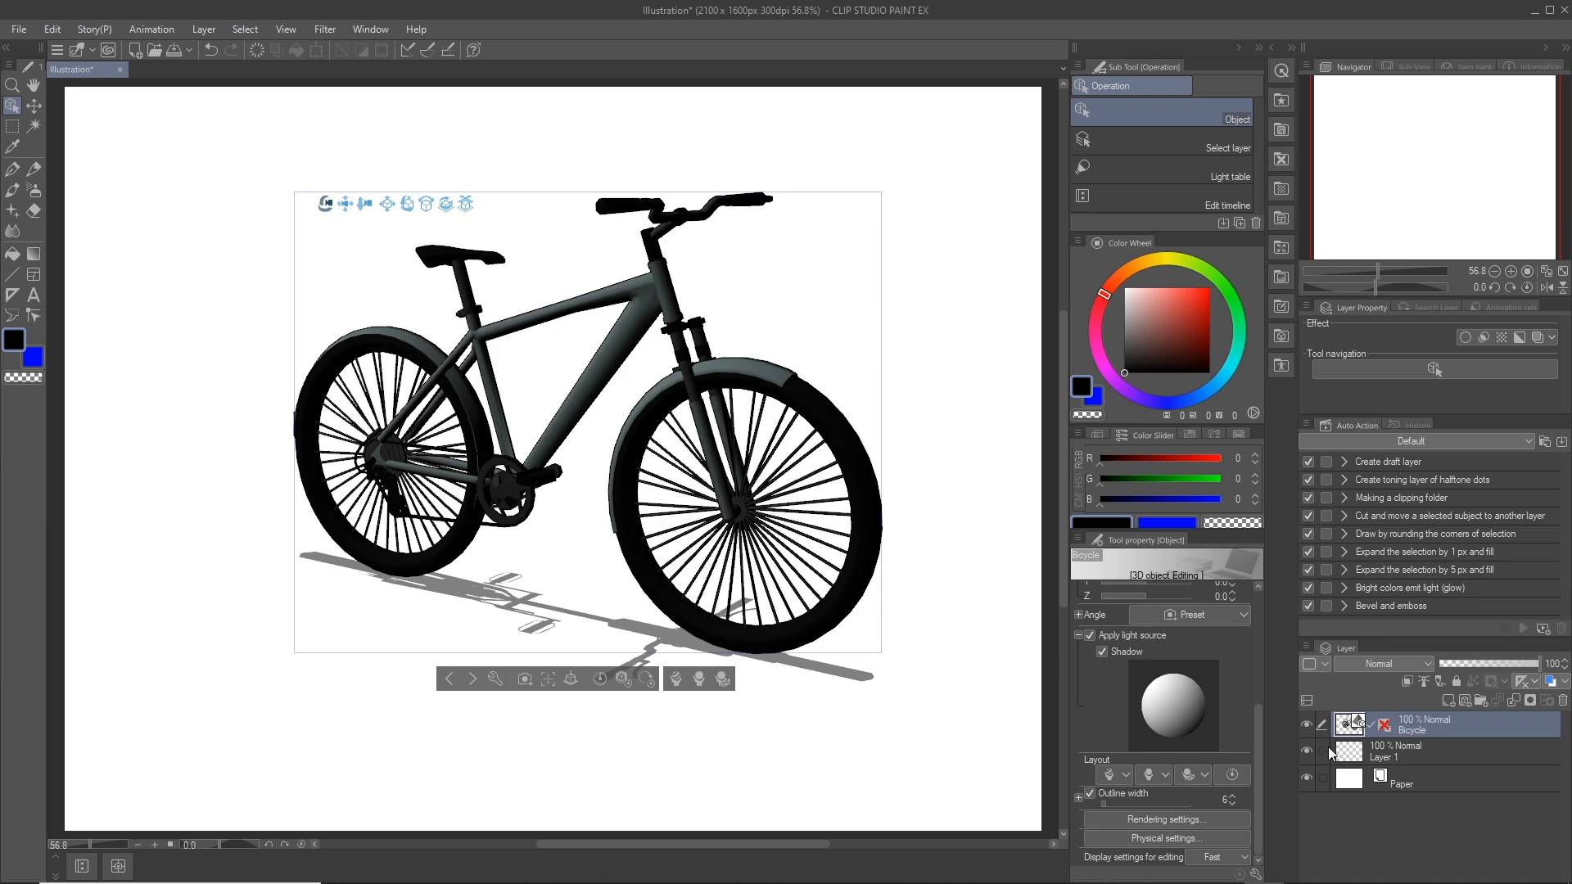
# - Duplicate the 3D Bicycle layer and rasterize the copy
pyautogui.rightClick(1410, 724)
pyautogui.click(1478, 400)
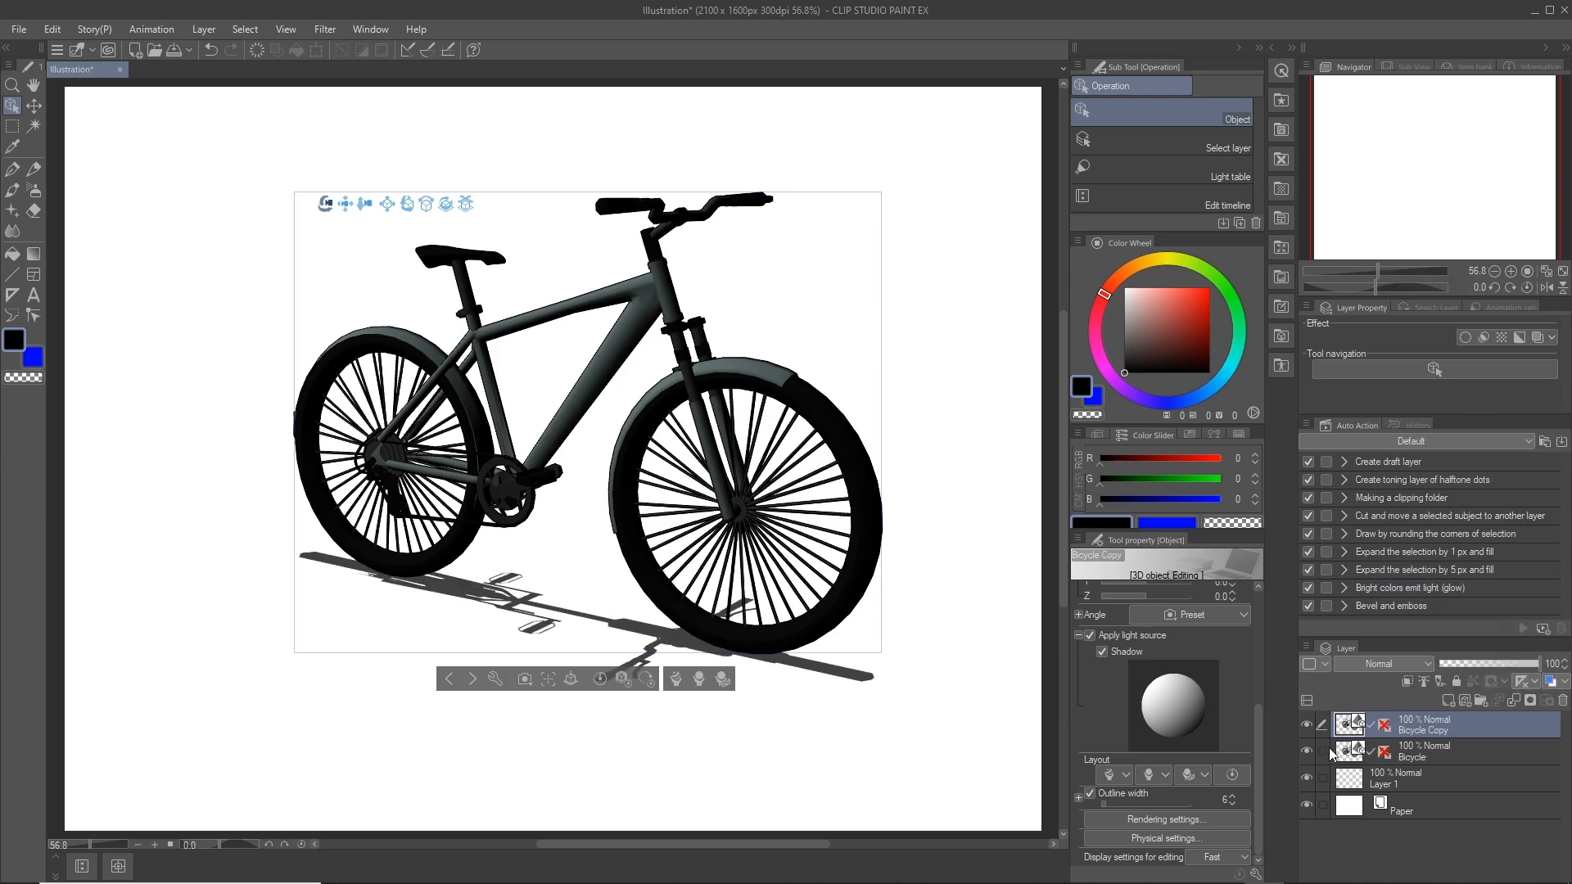
pyautogui.rightClick(1397, 729)
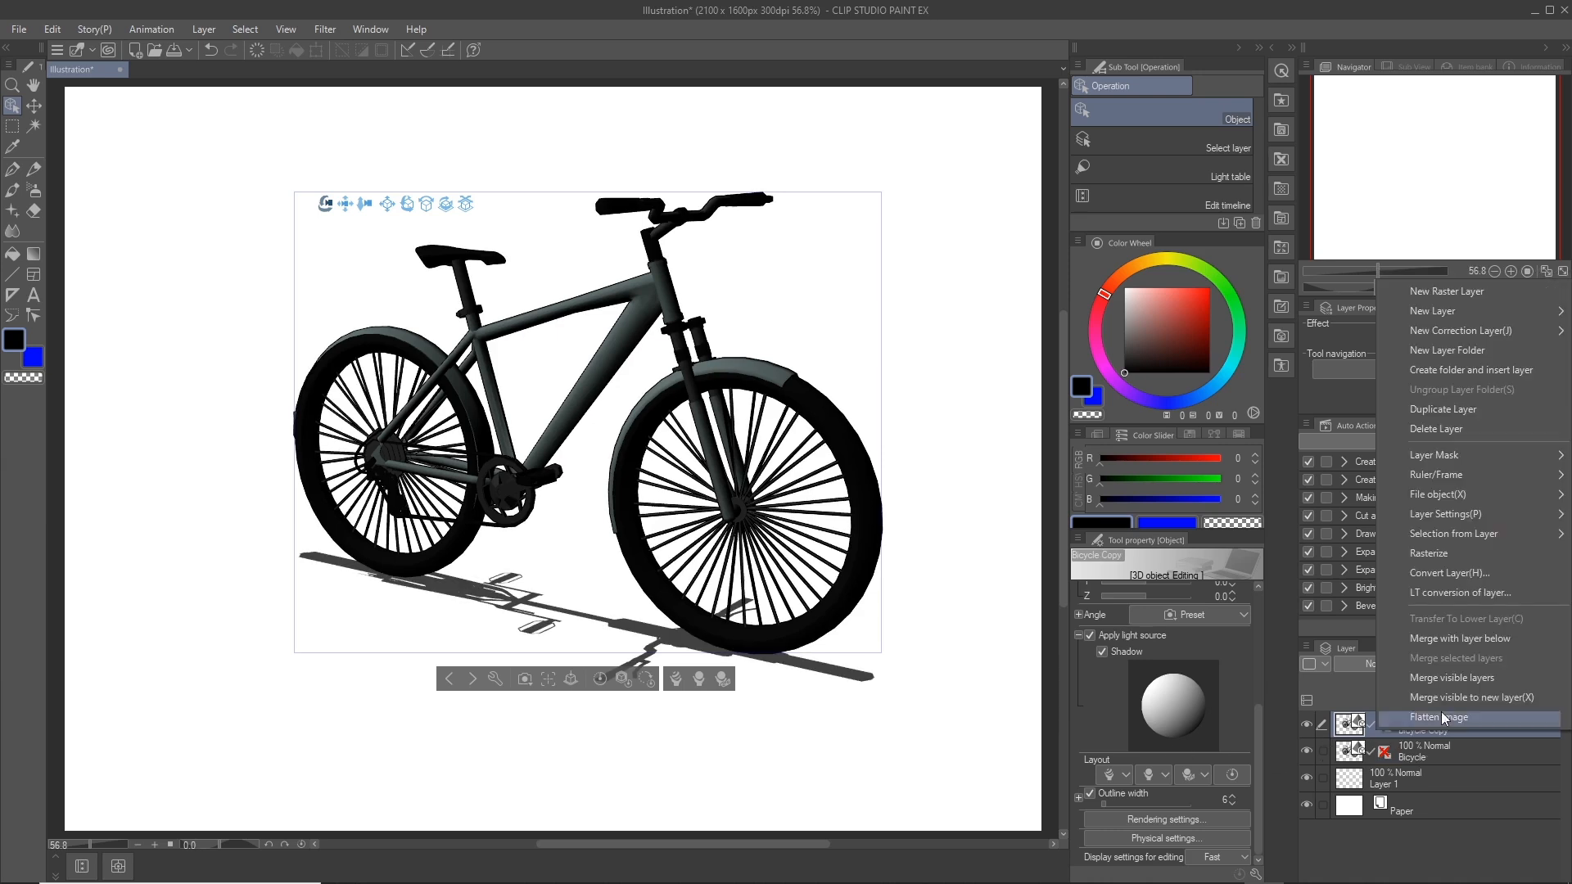
pyautogui.click(1452, 558)
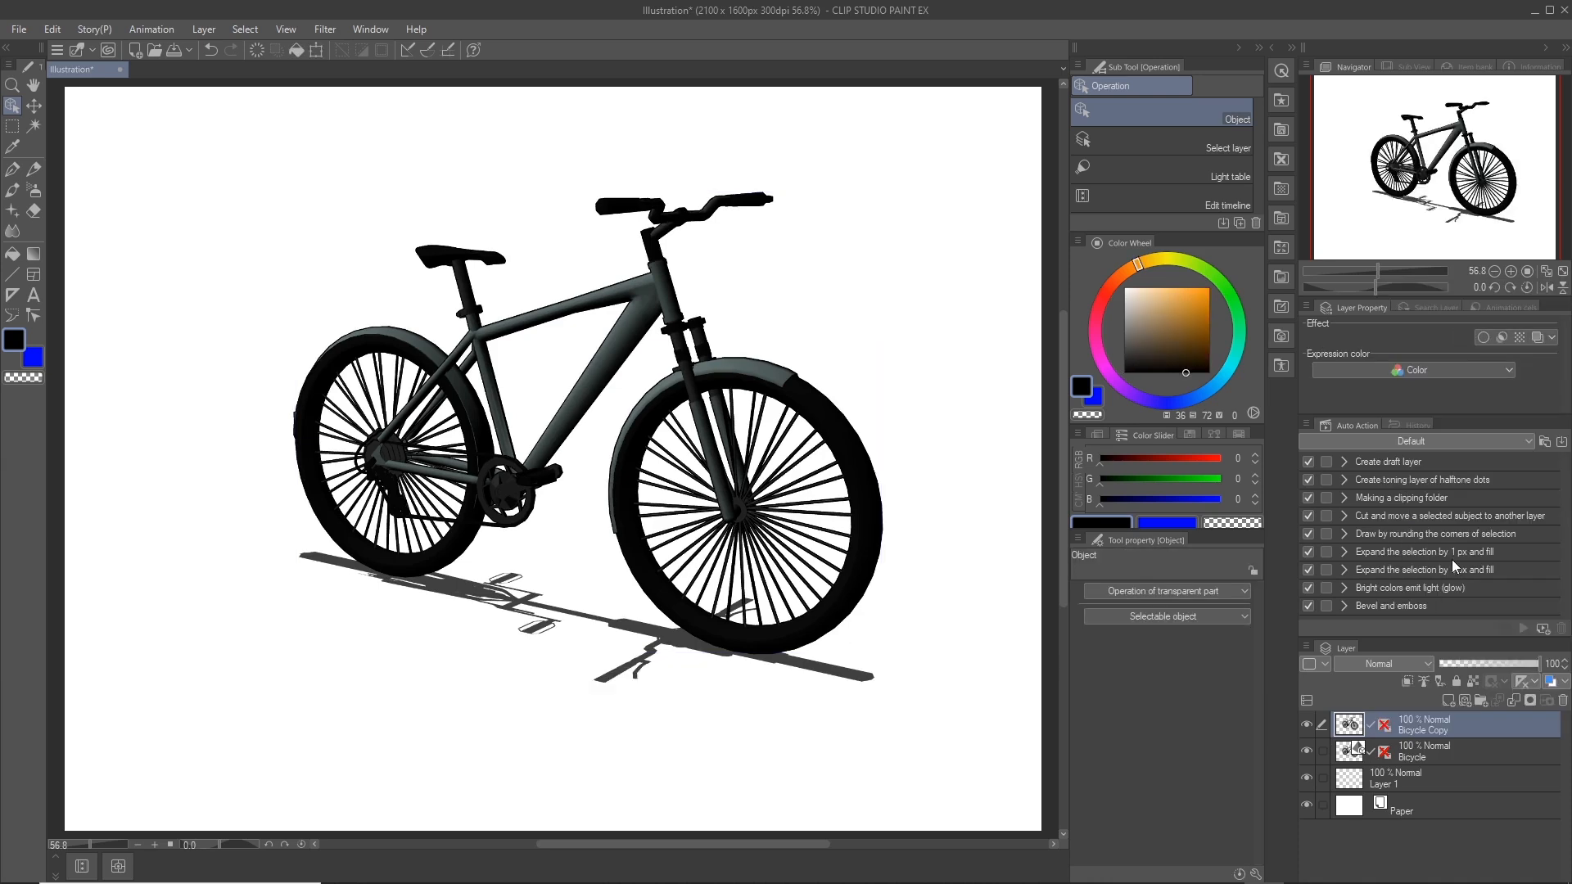
# - Hide the original 3D Bicycle layer, check the raster copy by toggling its visibility, and move it toward the canvas's lower left
pyautogui.click(1308, 752)
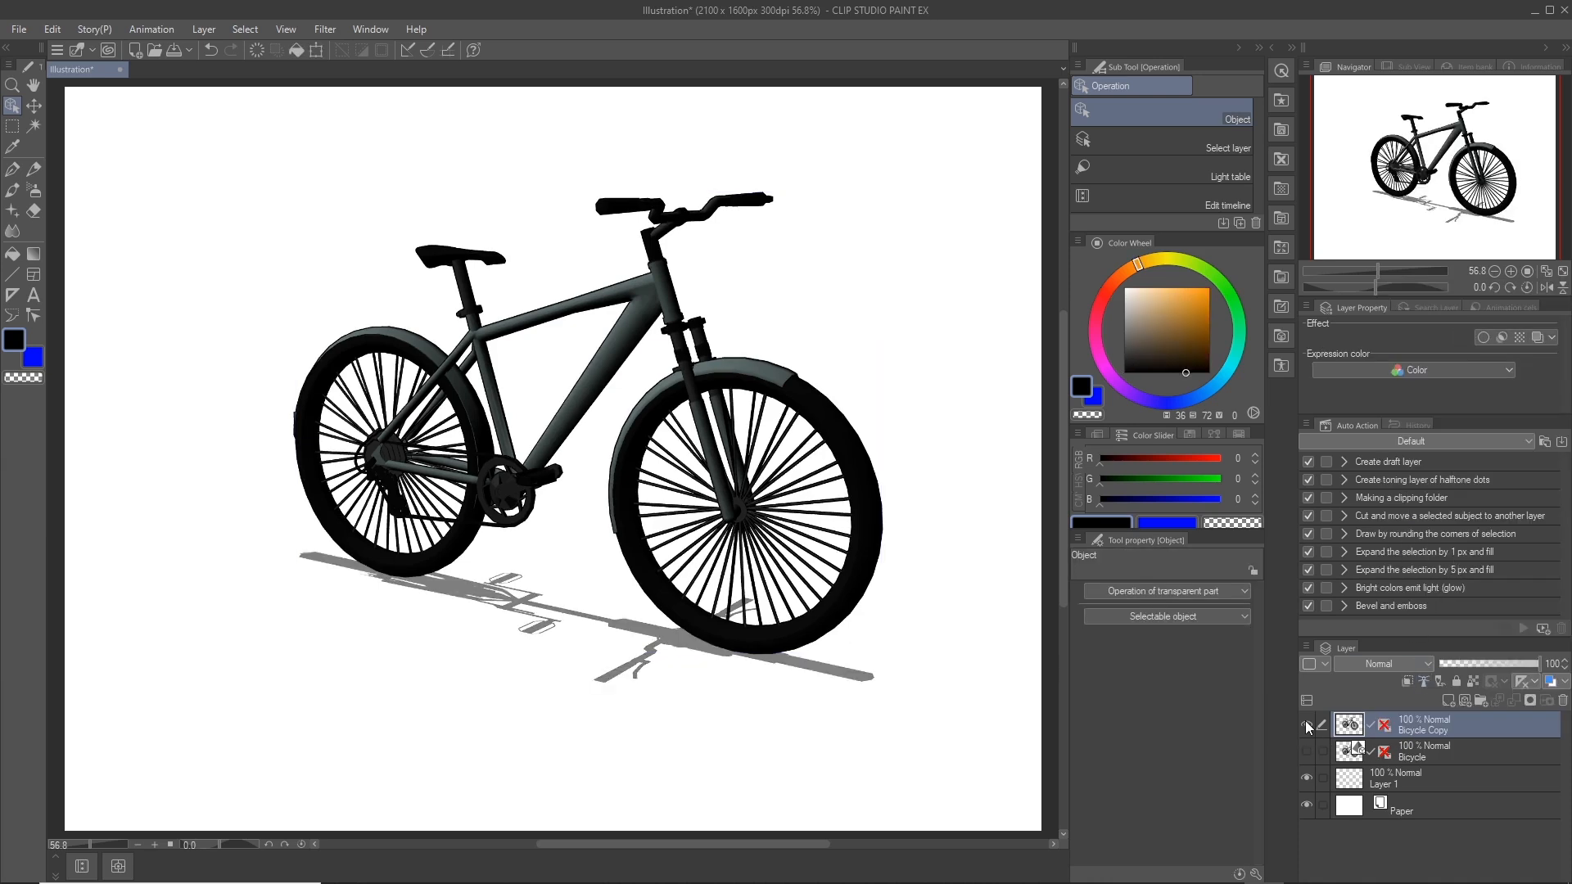
pyautogui.click(1306, 725)
pyautogui.click(1307, 725)
pyautogui.click(33, 106)
pyautogui.moveTo(627, 358); pyautogui.dragTo(556, 393)
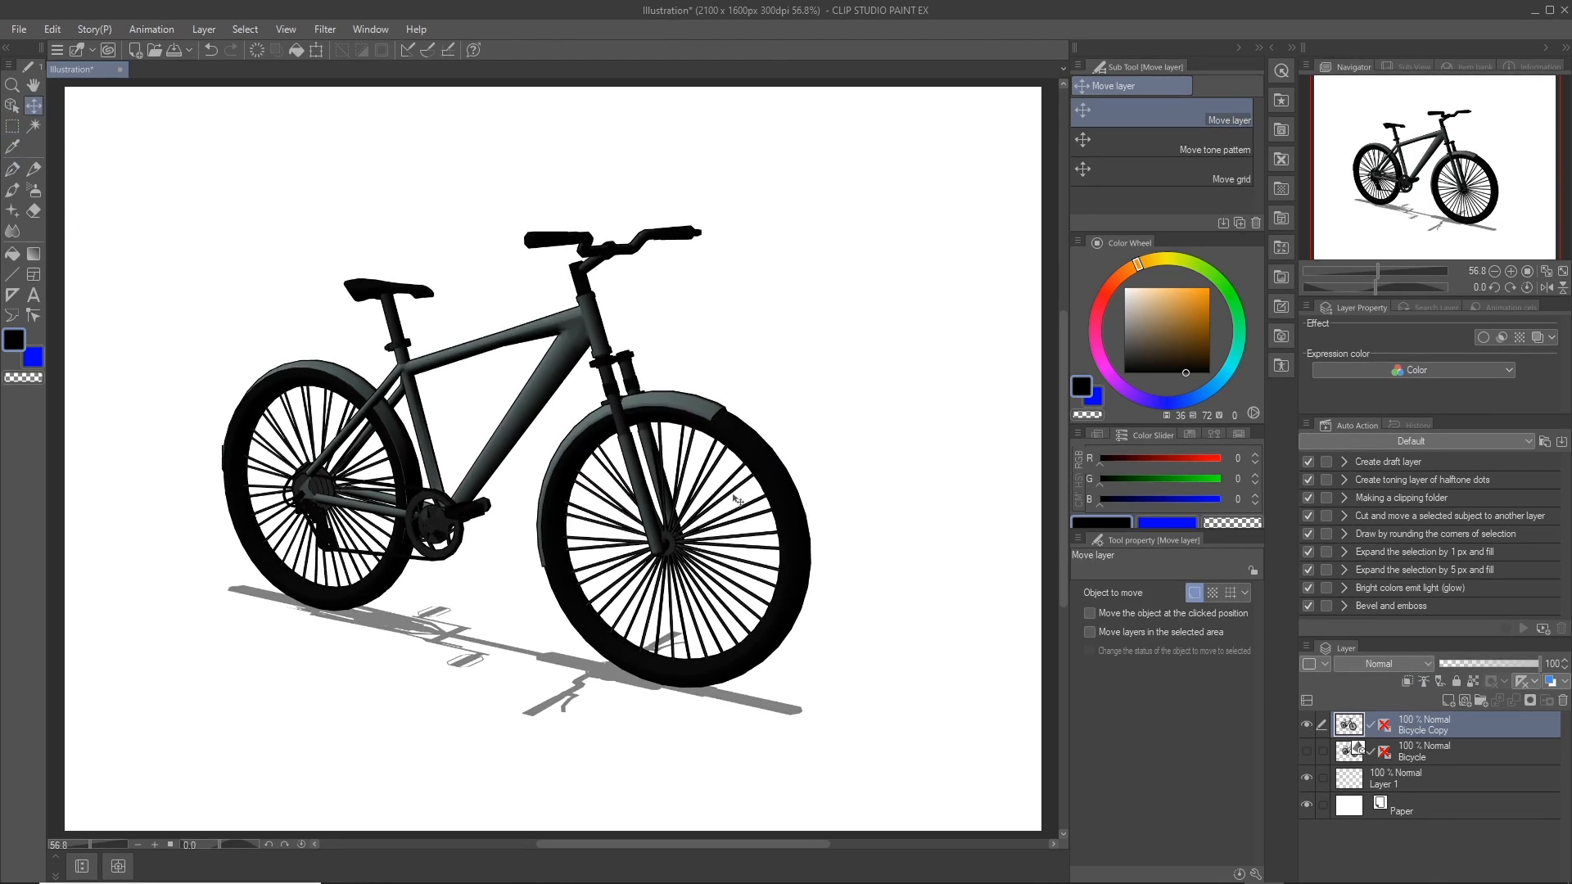
# - Duplicate the Bicycle Copy layer, shift the new bicycle slightly right and scale it down
pyautogui.rightClick(1423, 729)
pyautogui.click(1451, 410)
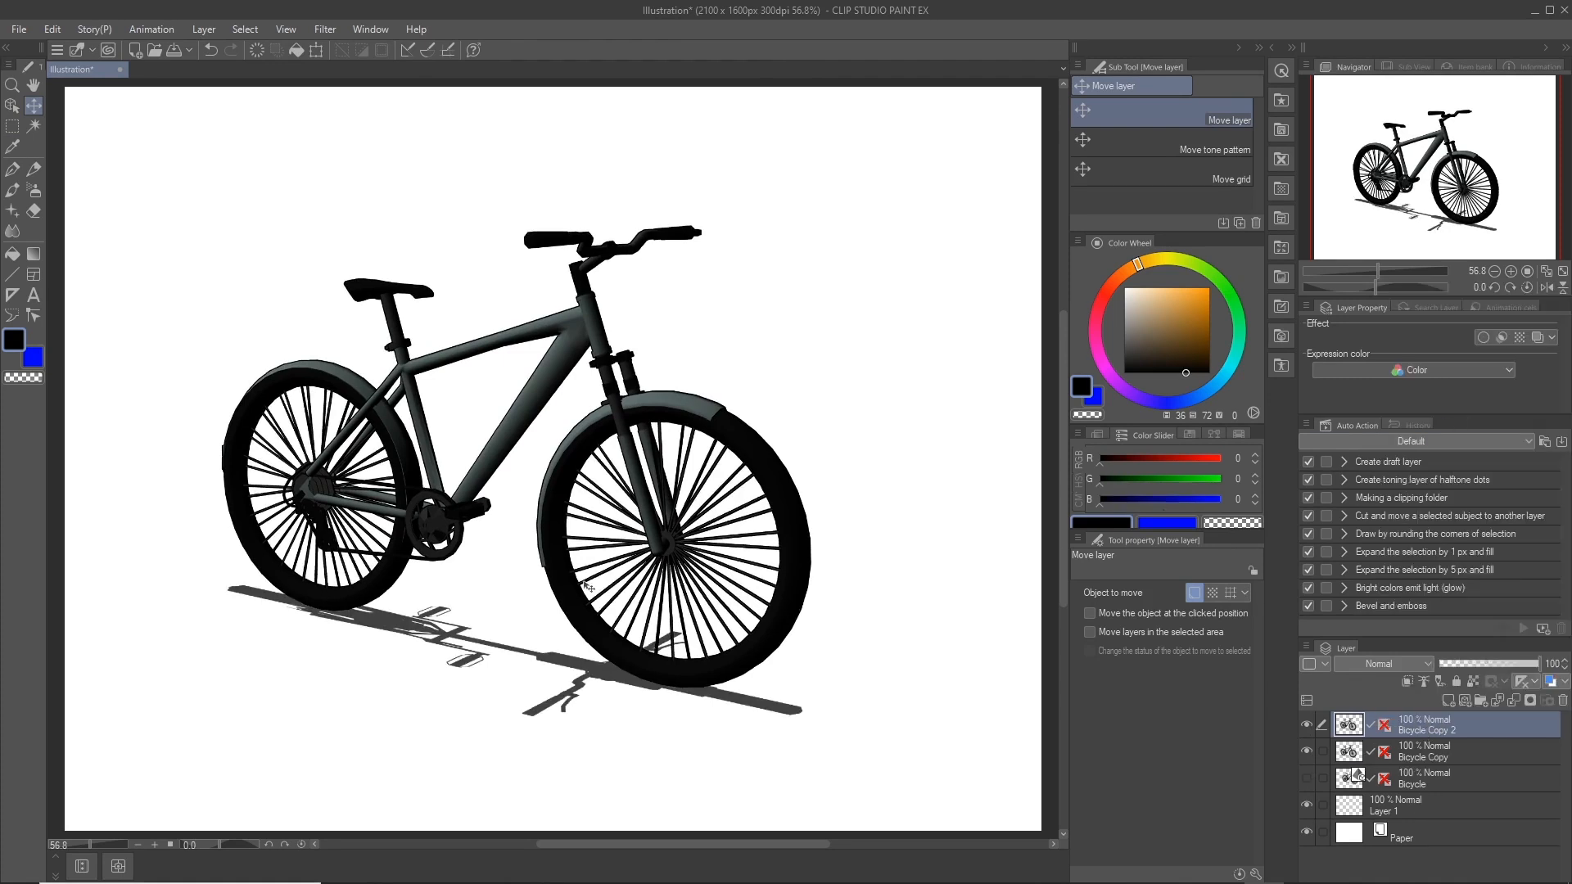
pyautogui.moveTo(651, 569); pyautogui.dragTo(699, 575)
pyautogui.hotkey('ctrl', 't')
pyautogui.moveTo(860, 232); pyautogui.dragTo(765, 316)
pyautogui.press('Return')
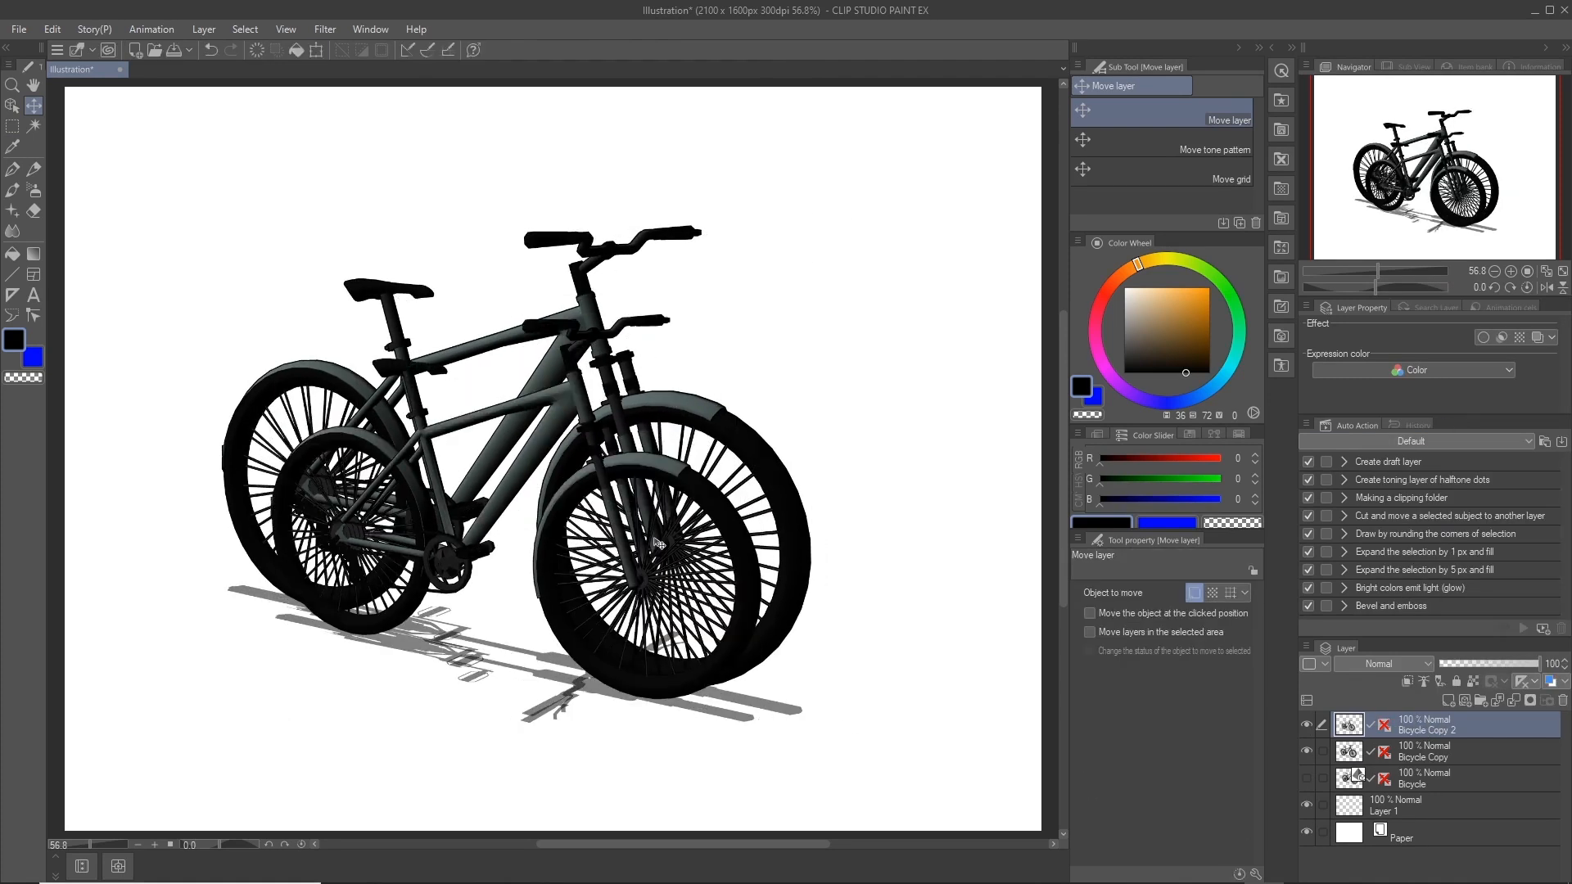
# - Place the smaller bicycle at the right of the canvas and move its layer below Bicycle Copy
pyautogui.moveTo(656, 540); pyautogui.dragTo(887, 471)
pyautogui.moveTo(1432, 729); pyautogui.dragTo(1433, 767)
pyautogui.moveTo(945, 515); pyautogui.dragTo(956, 424)
# - Duplicate the Bicycle Copy 2 layer and scale the new bicycle down further
pyautogui.rightClick(1425, 751)
pyautogui.click(1450, 435)
pyautogui.hotkey('ctrl', 't')
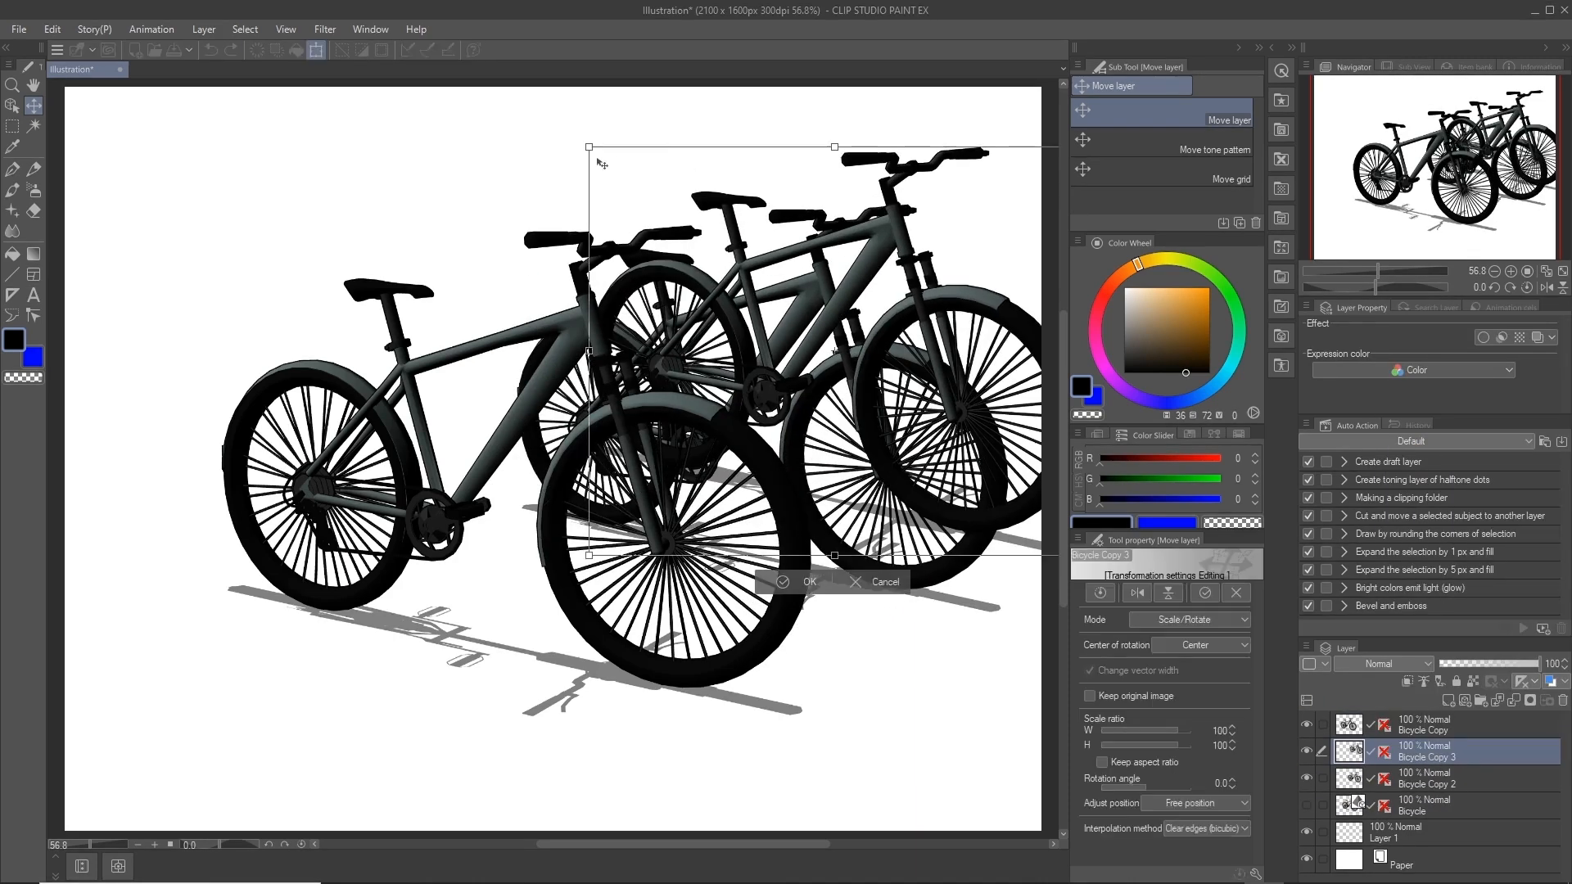
pyautogui.moveTo(590, 145); pyautogui.dragTo(697, 236)
pyautogui.press('Return')
# - Send Bicycle Copy 3 below the Bicycle layer, place it at the canvas's upper left, and move the large bicycle toward the lower left
pyautogui.moveTo(1424, 752); pyautogui.dragTo(1424, 818)
pyautogui.moveTo(998, 412); pyautogui.dragTo(416, 331)
pyautogui.click(1425, 724)
pyautogui.moveTo(592, 589); pyautogui.dragTo(447, 643)
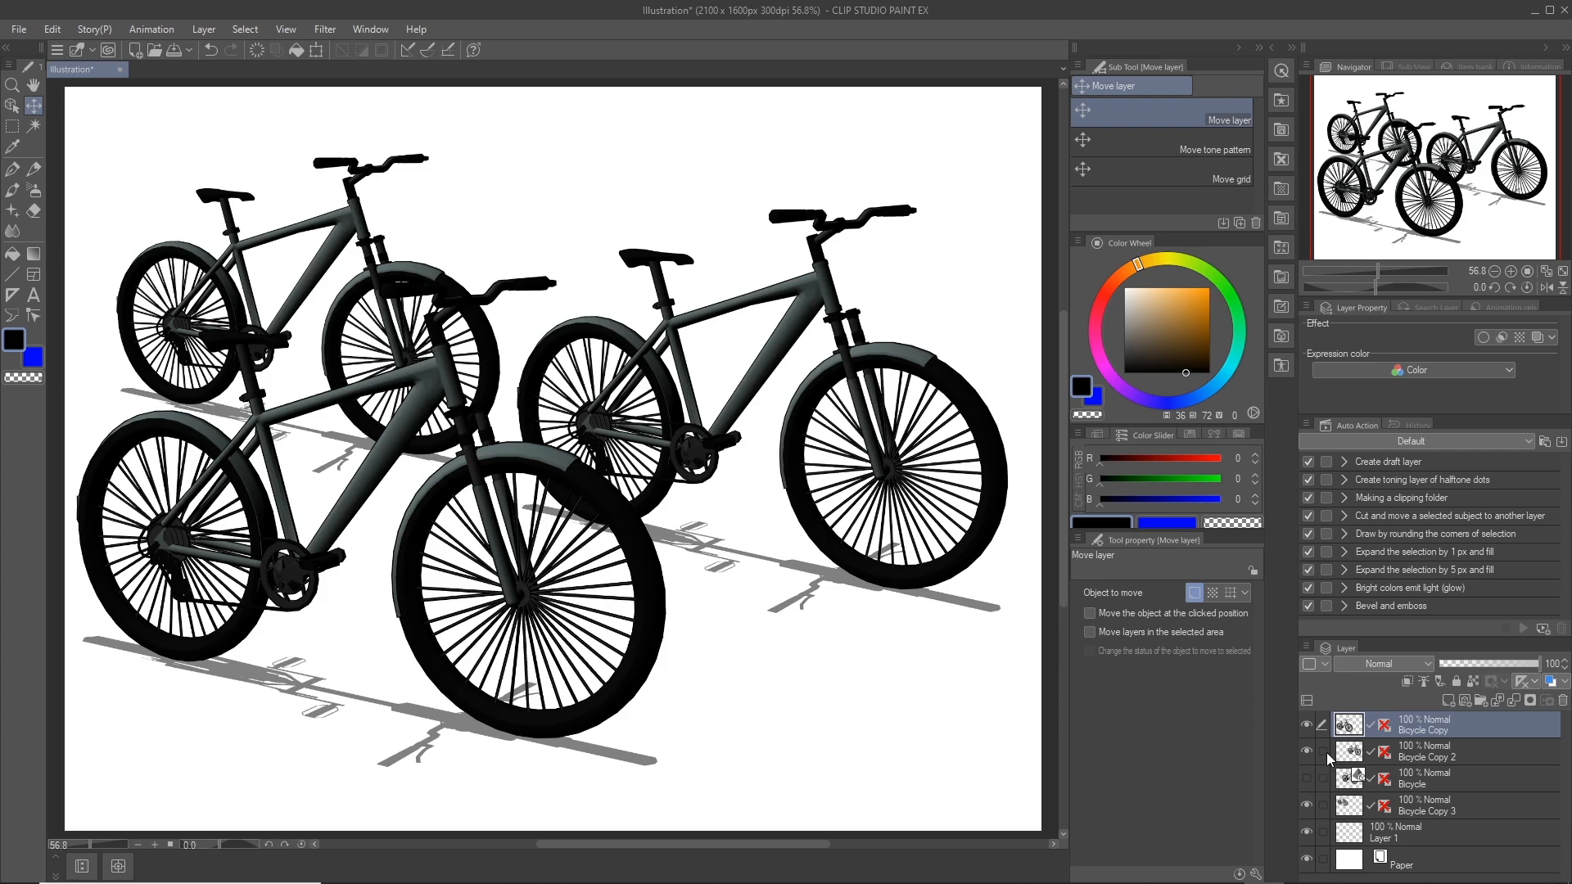
# - Hide Bicycle Copy and Bicycle Copy 2, show the original 3D Bicycle layer, and rotate its camera to a more frontal view
pyautogui.moveTo(1306, 728); pyautogui.dragTo(1307, 751)
pyautogui.click(1307, 778)
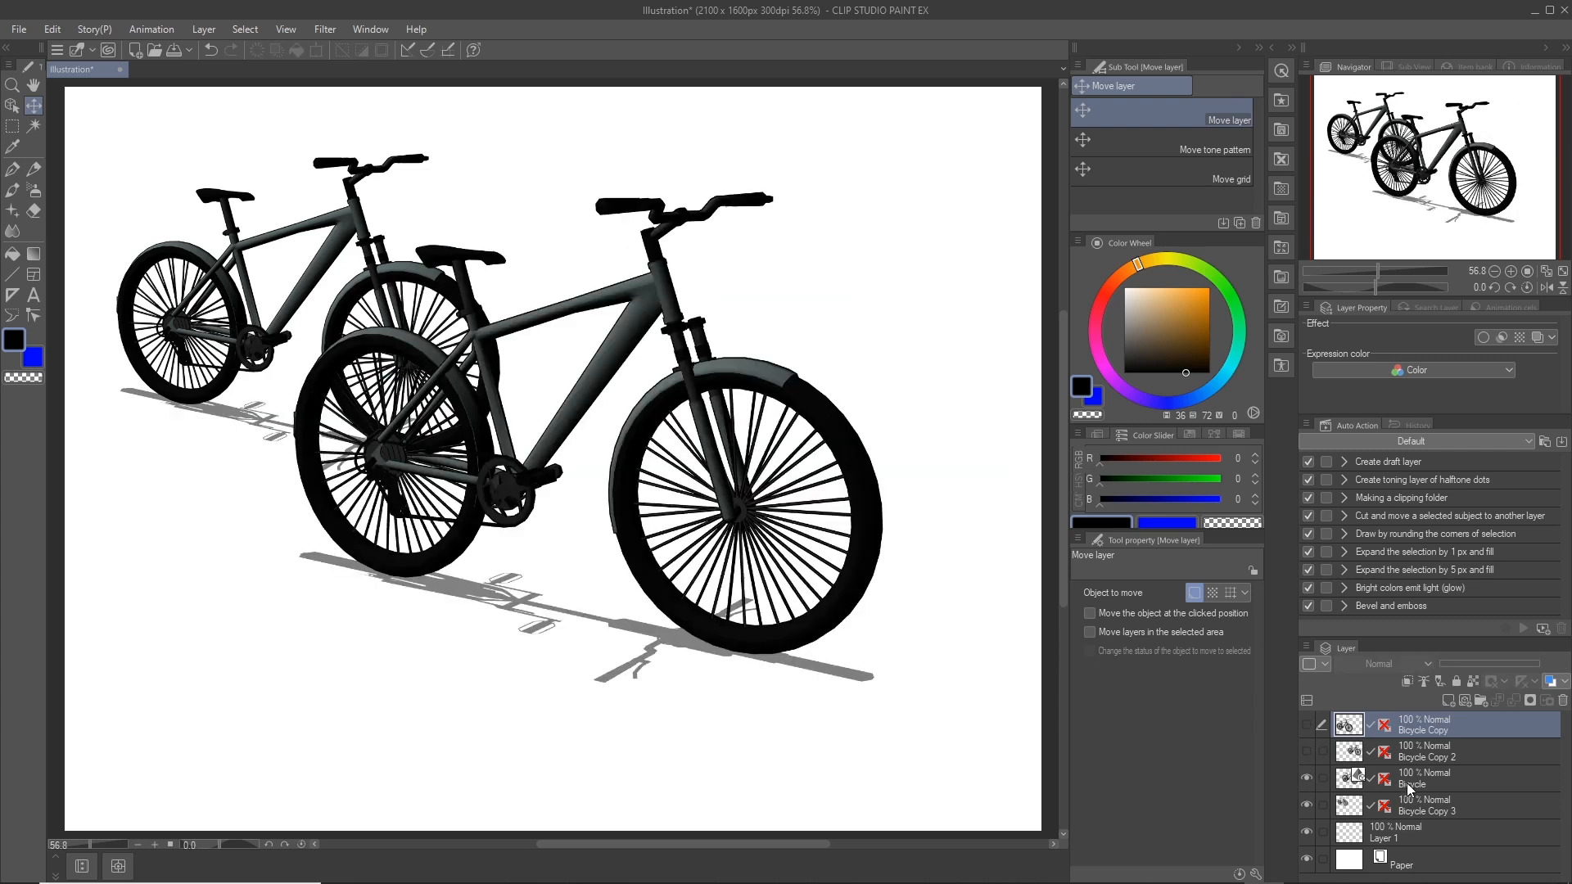
pyautogui.click(1441, 779)
pyautogui.click(12, 106)
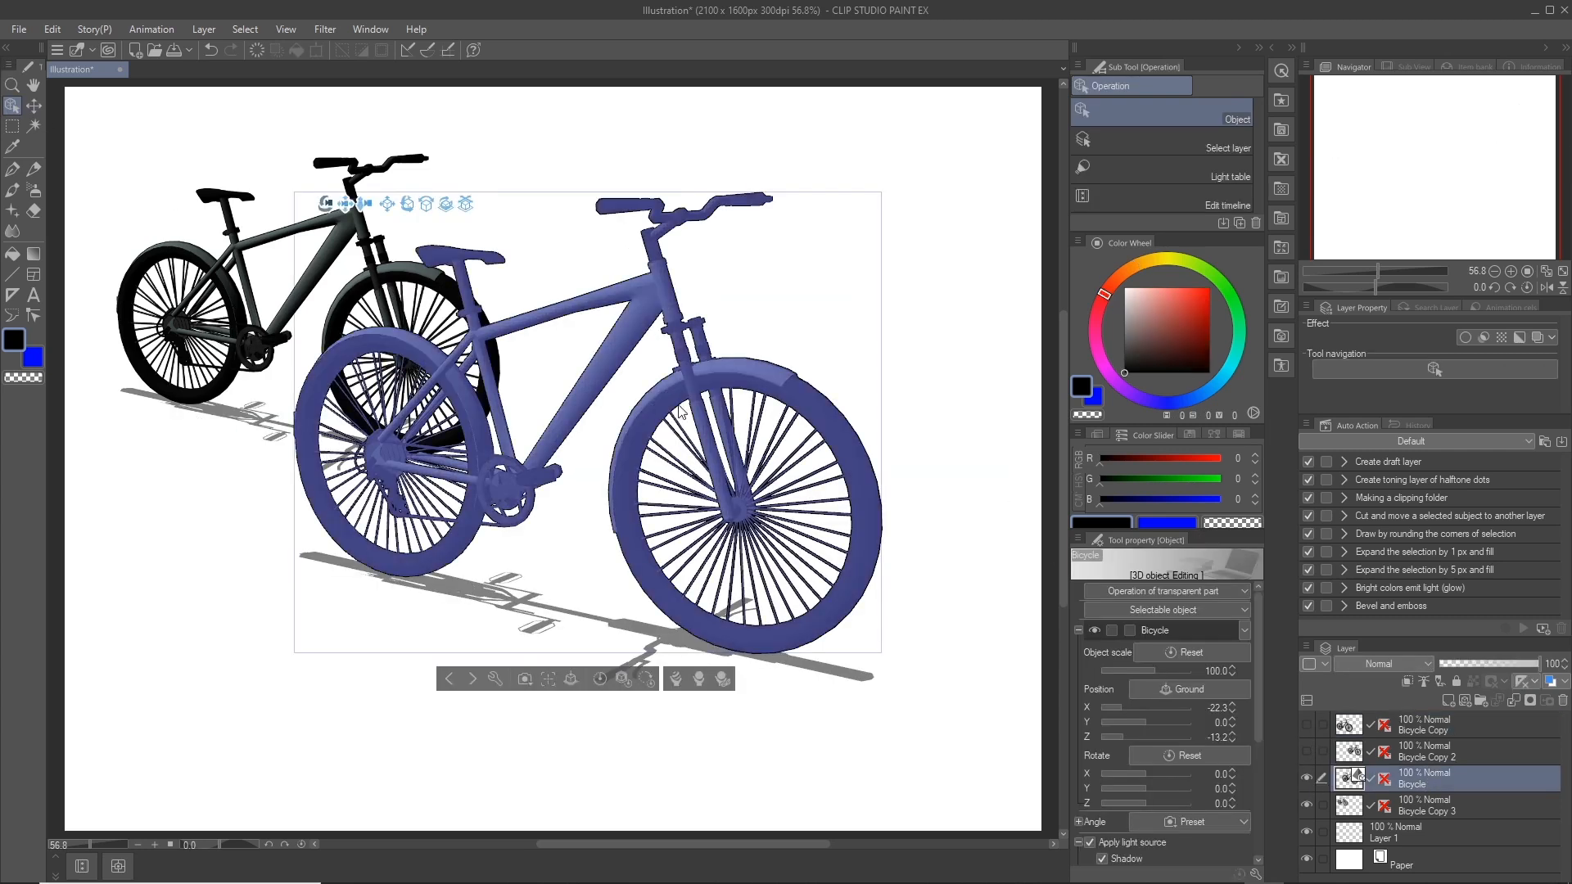
pyautogui.moveTo(328, 205); pyautogui.dragTo(211, 198)
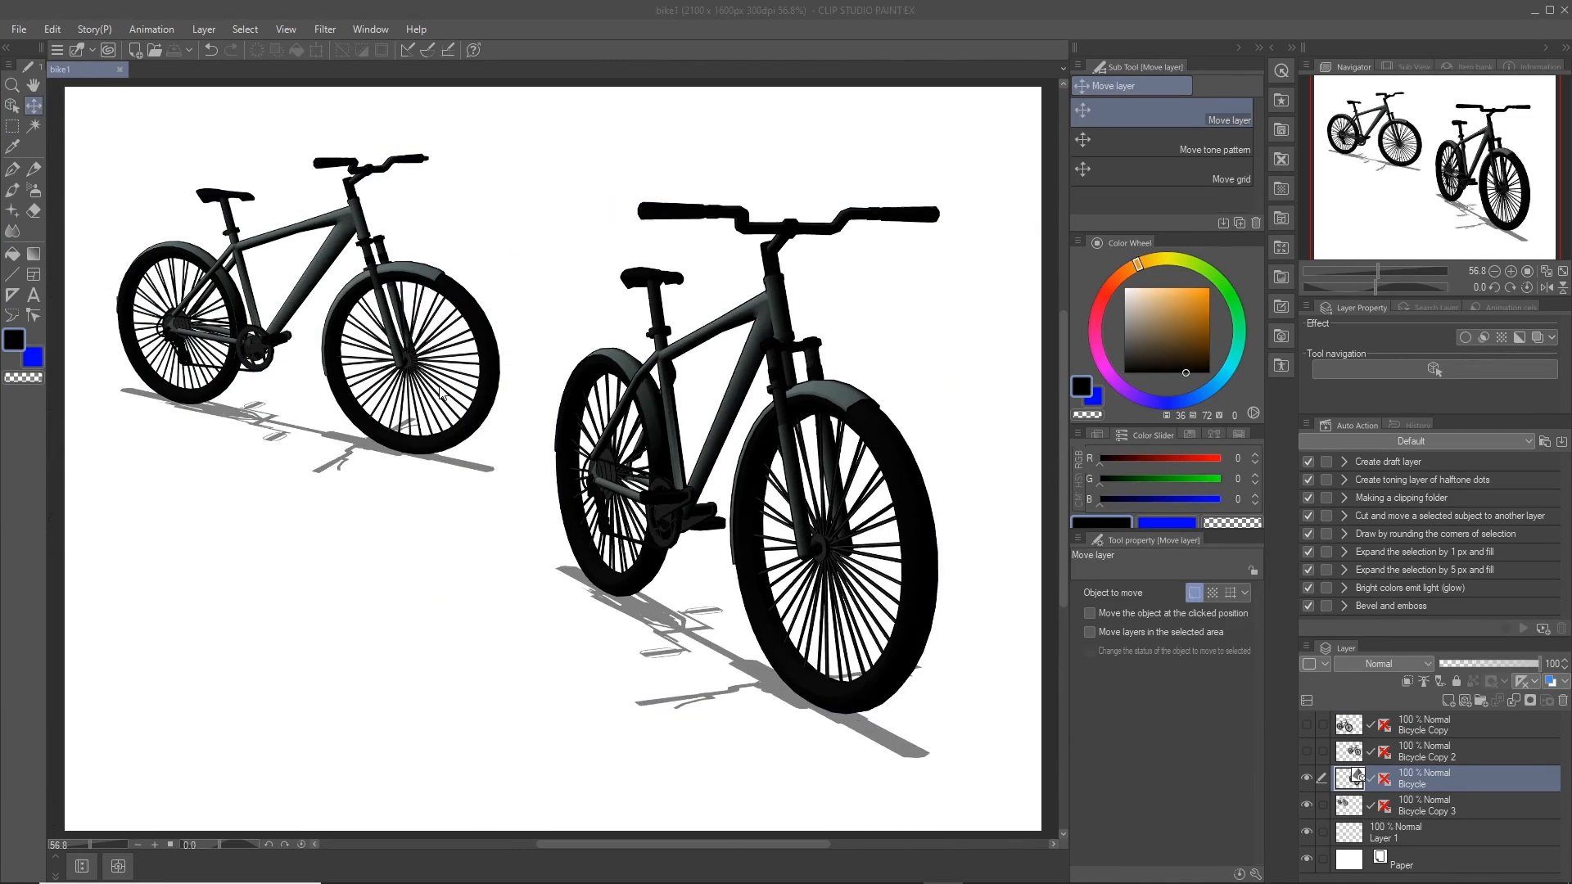
# - Close the bike1 document and create a new 2100 x 1600 px, 300 dpi illustration
pyautogui.click(20, 31)
pyautogui.click(20, 31)
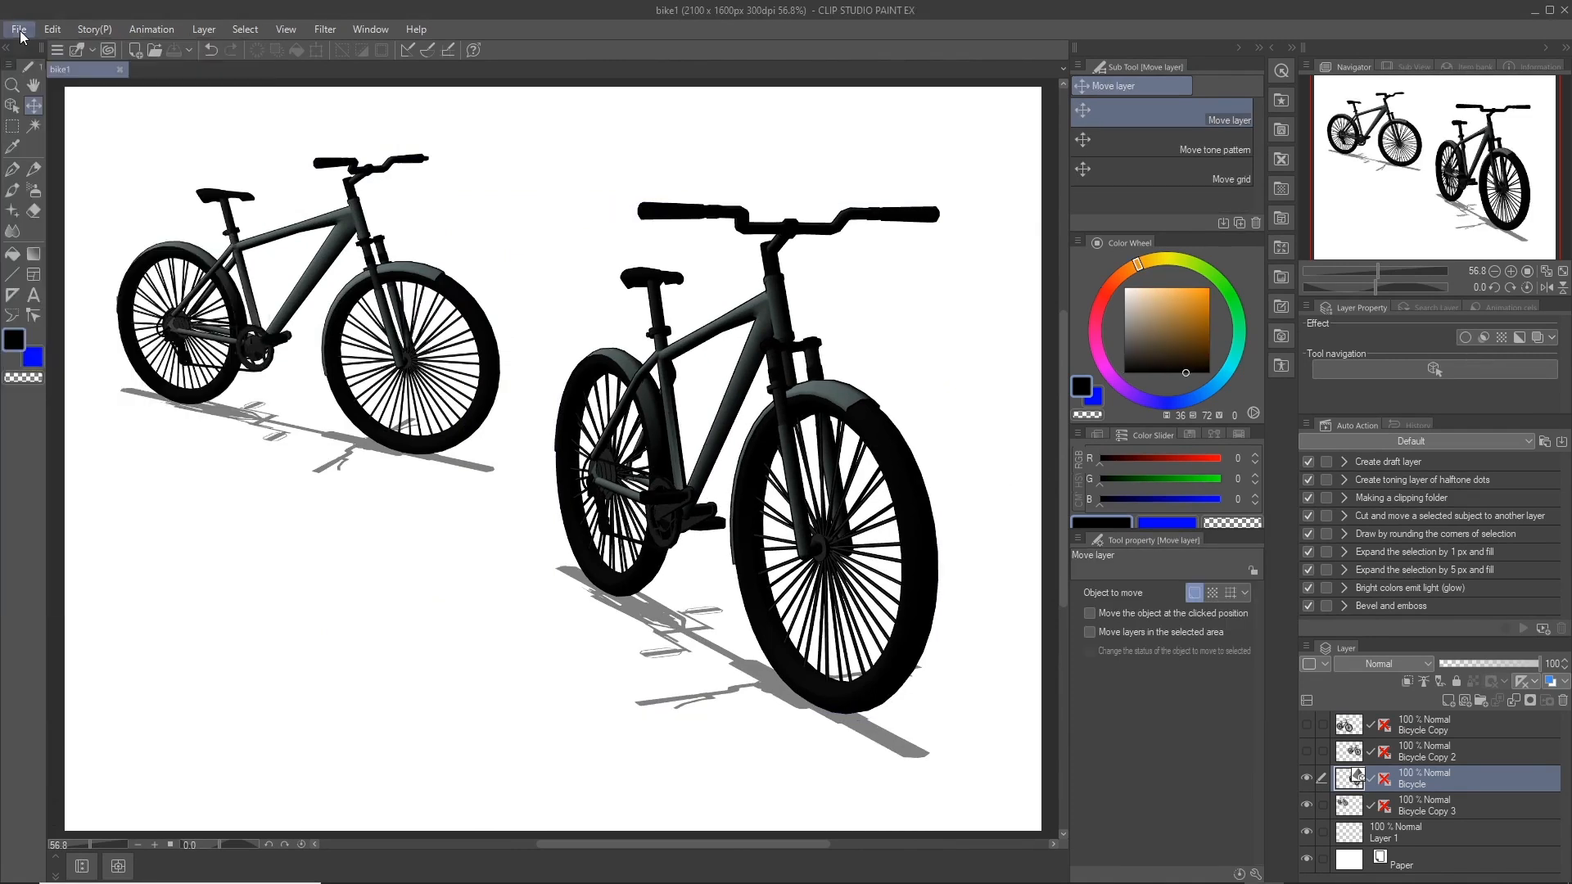
pyautogui.click(120, 71)
pyautogui.click(19, 29)
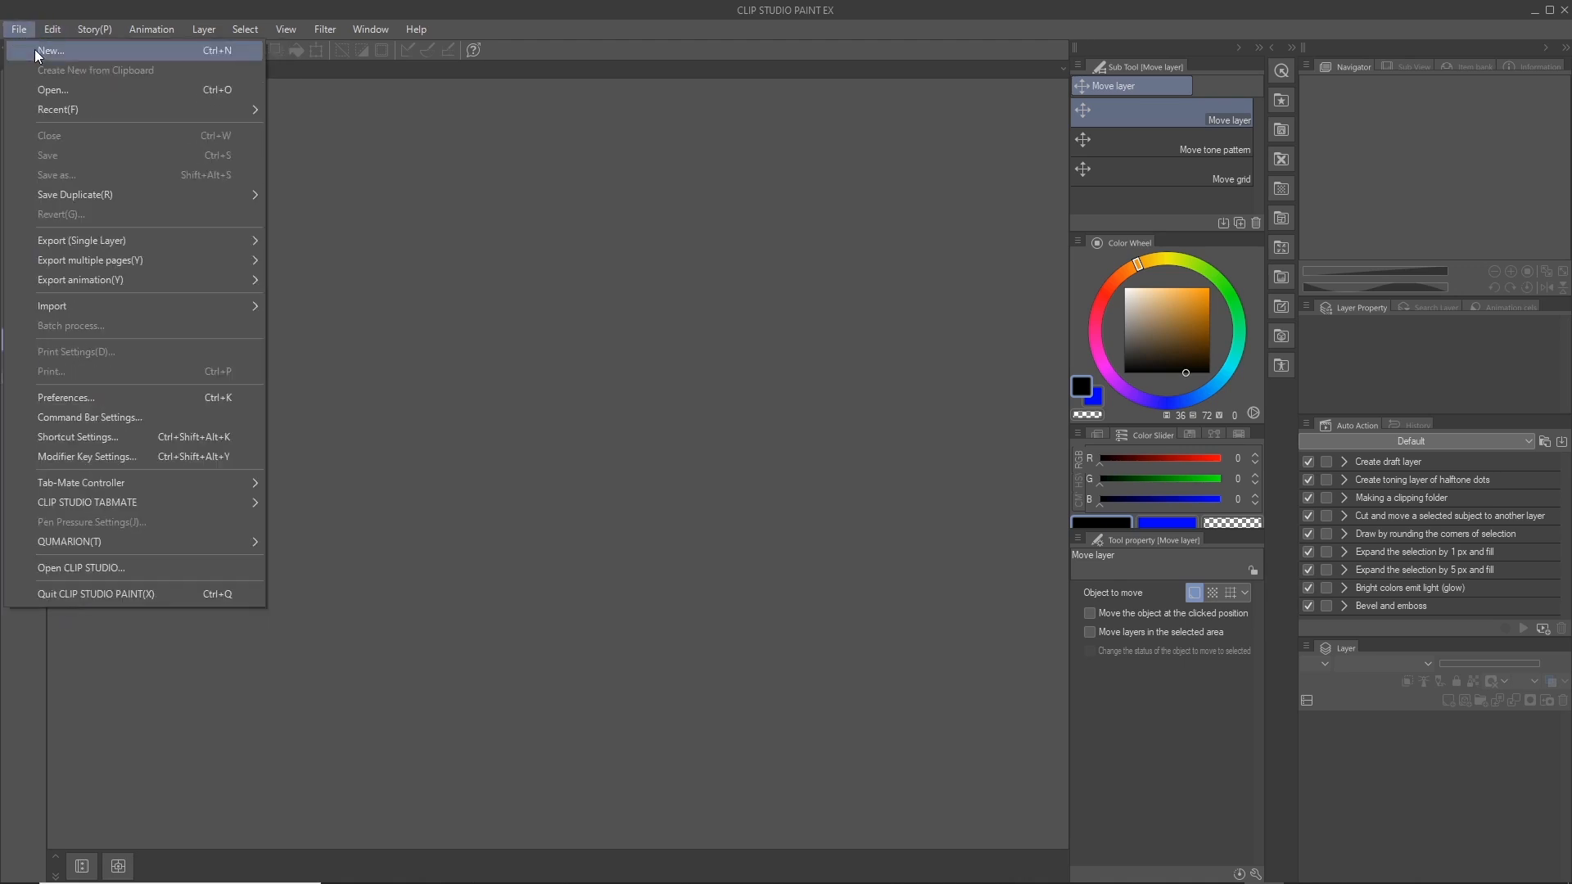
pyautogui.click(39, 51)
pyautogui.click(854, 175)
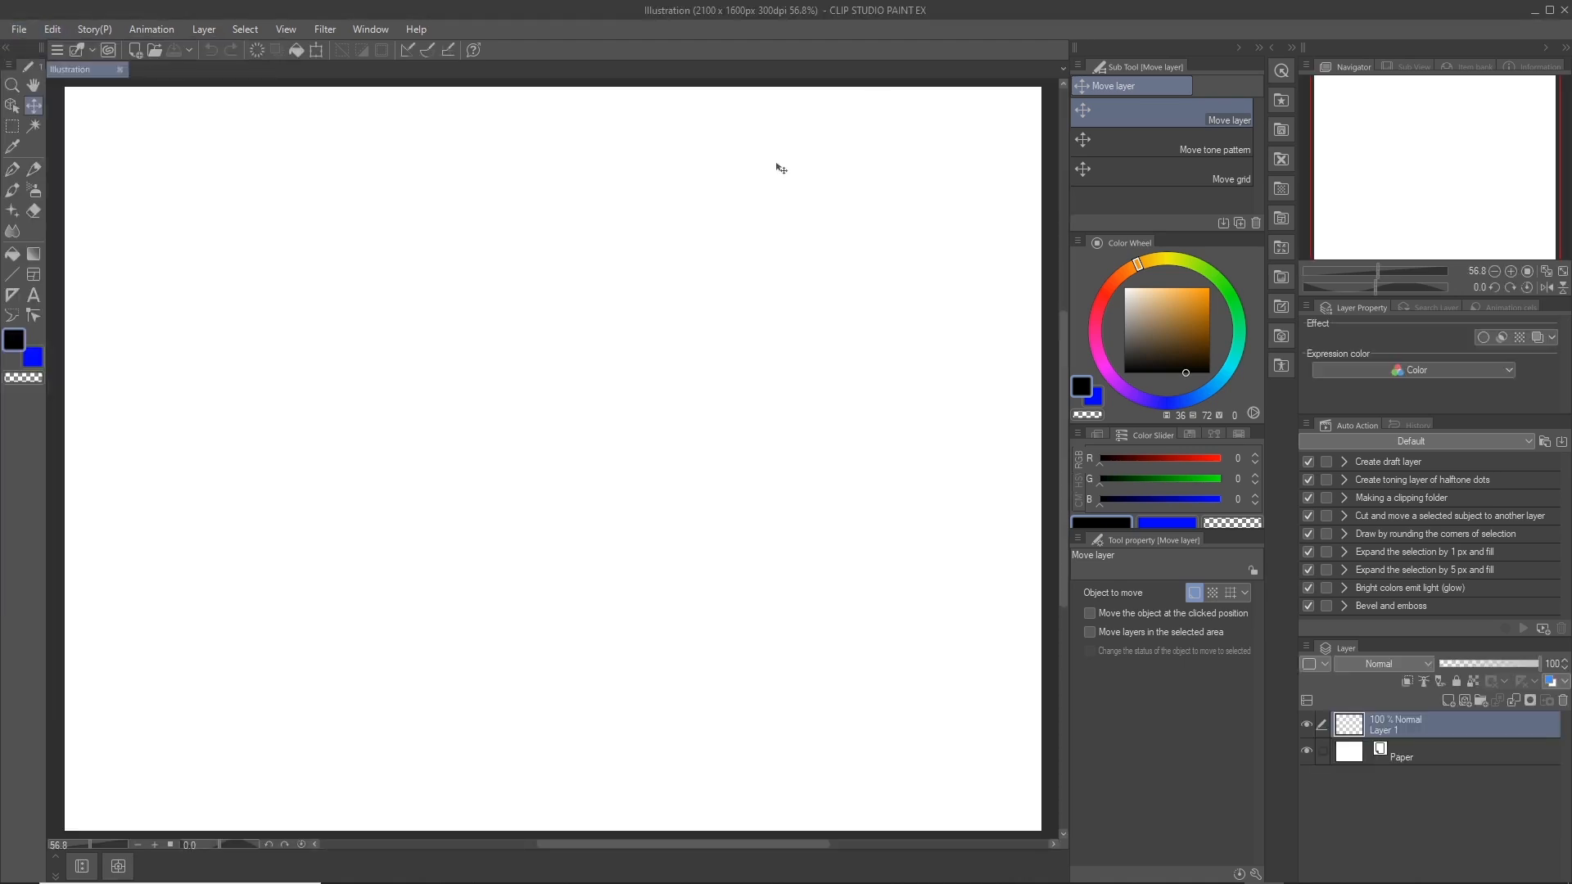
# - Import LivingRoom_SmallTable.fbx from the 3D Assets folder and rotate the camera to view the table slightly from above
pyautogui.click(7, 33)
pyautogui.moveTo(120, 306)
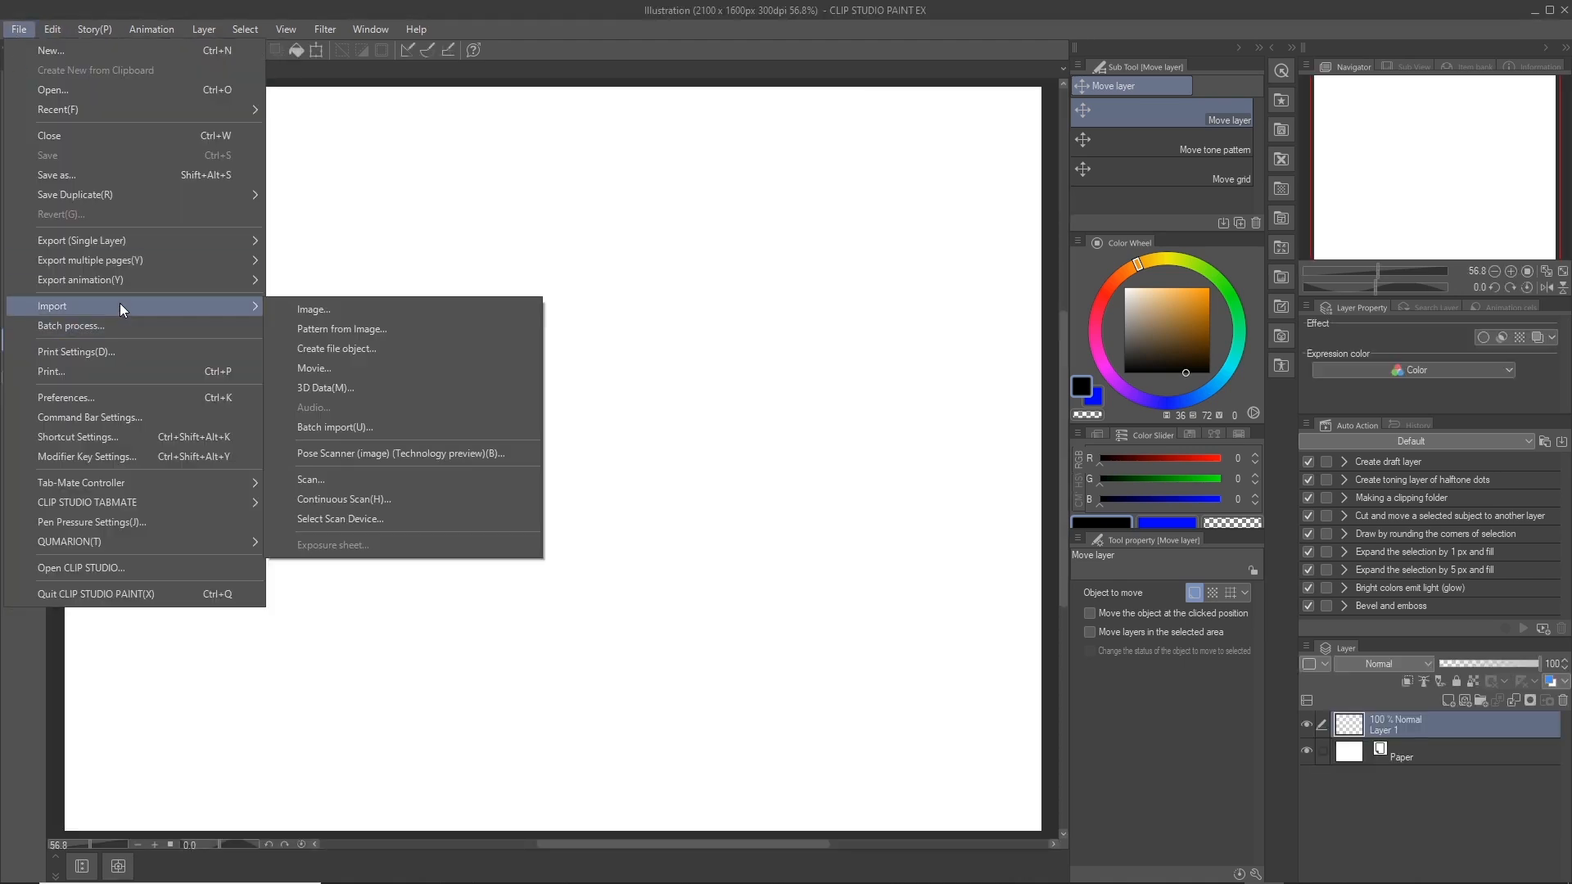
pyautogui.click(370, 391)
pyautogui.click(393, 41)
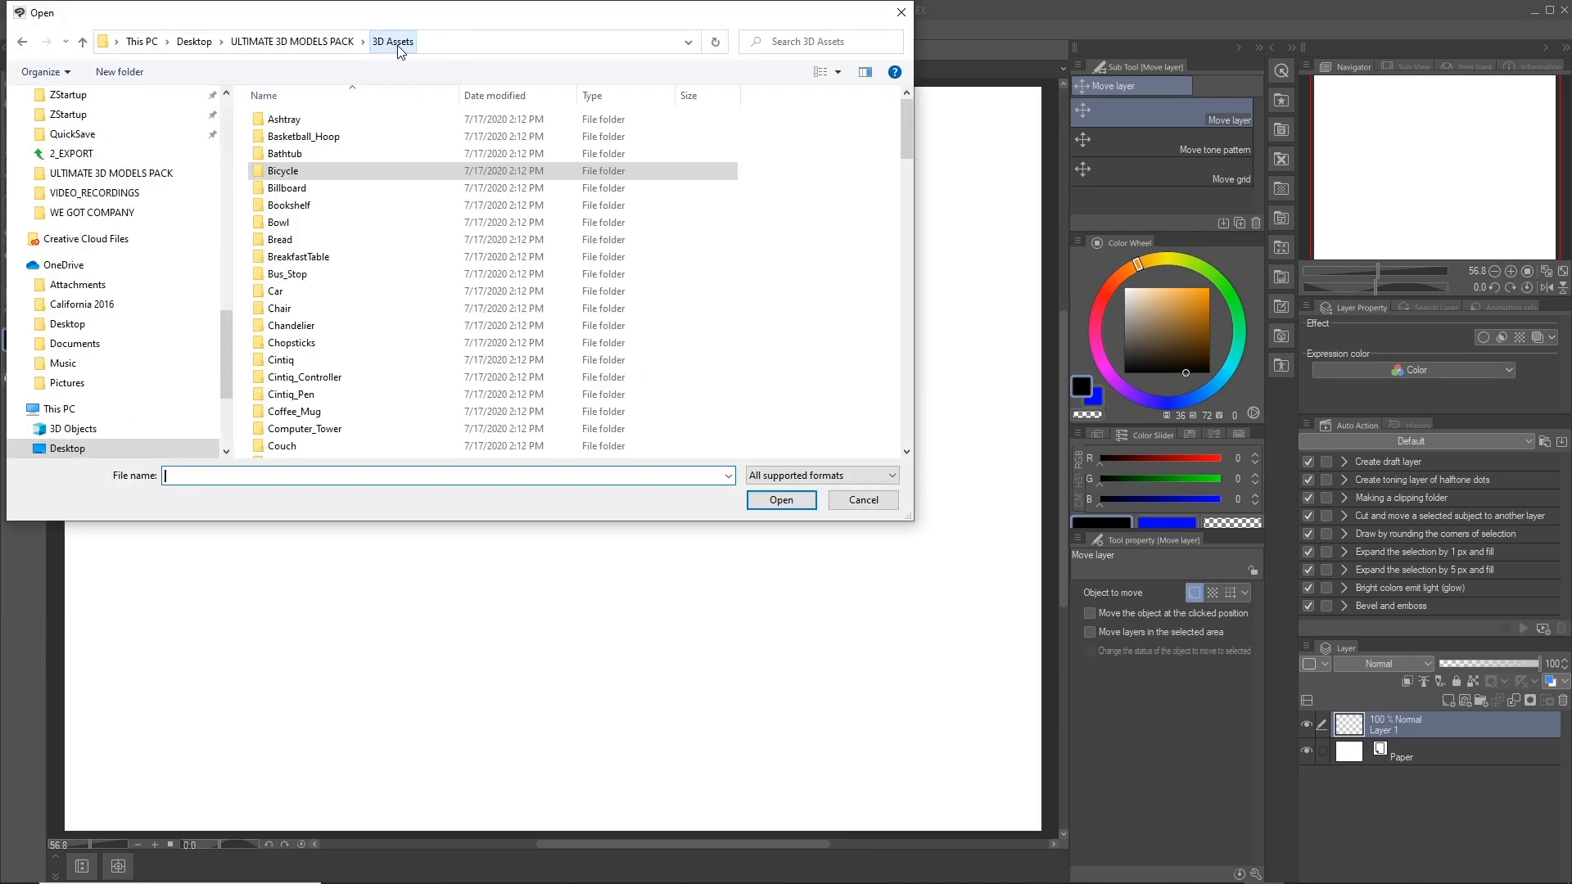
pyautogui.scroll(-10, 360, 389)
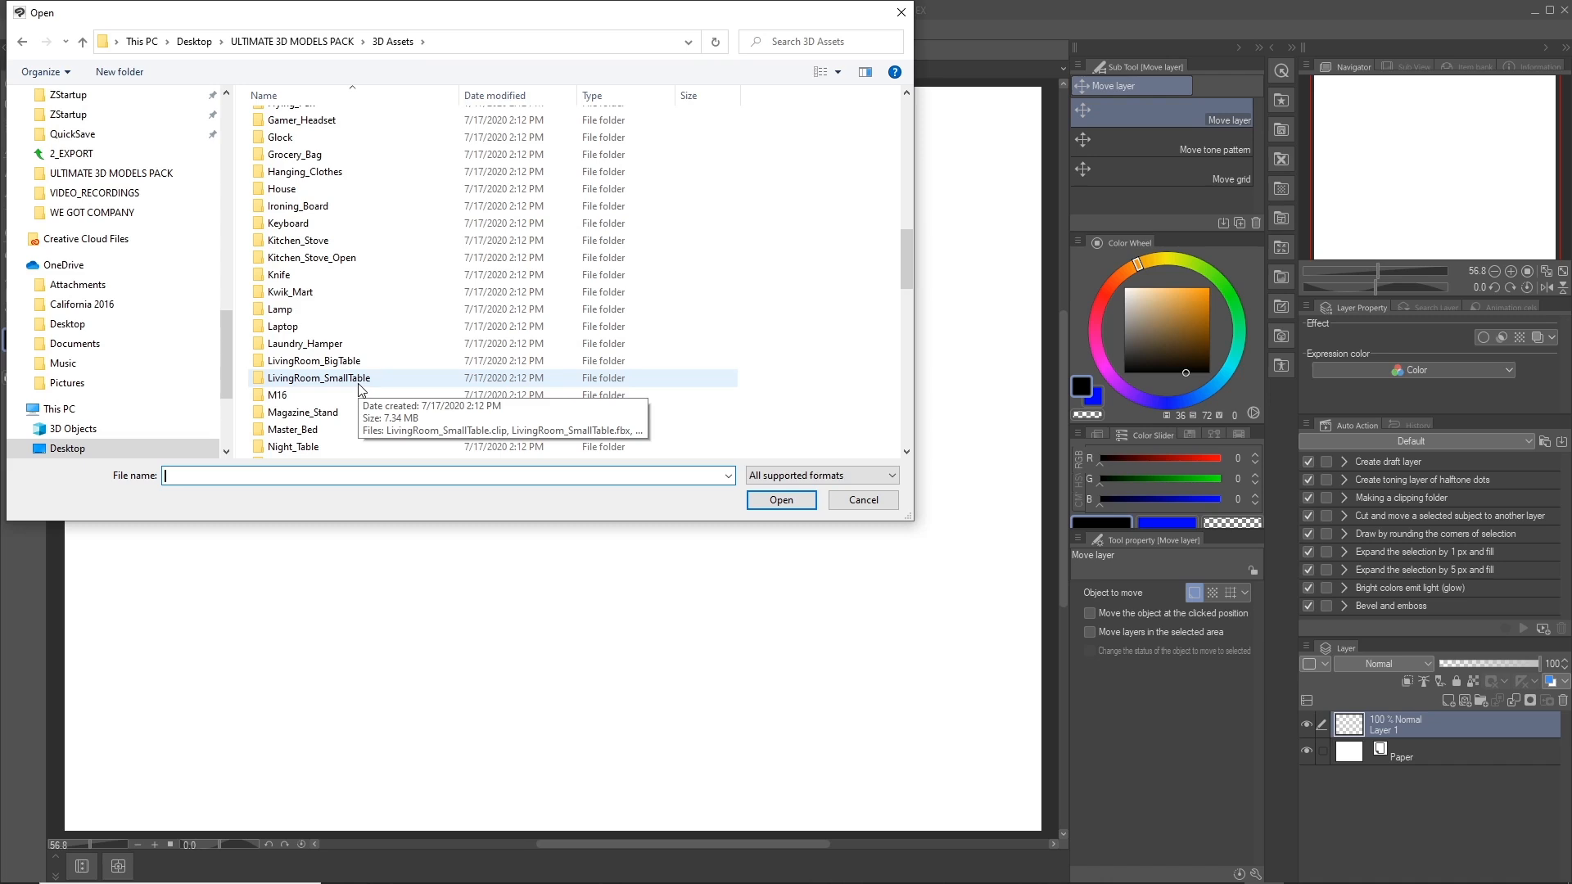
pyautogui.doubleClick(359, 380)
pyautogui.click(375, 122)
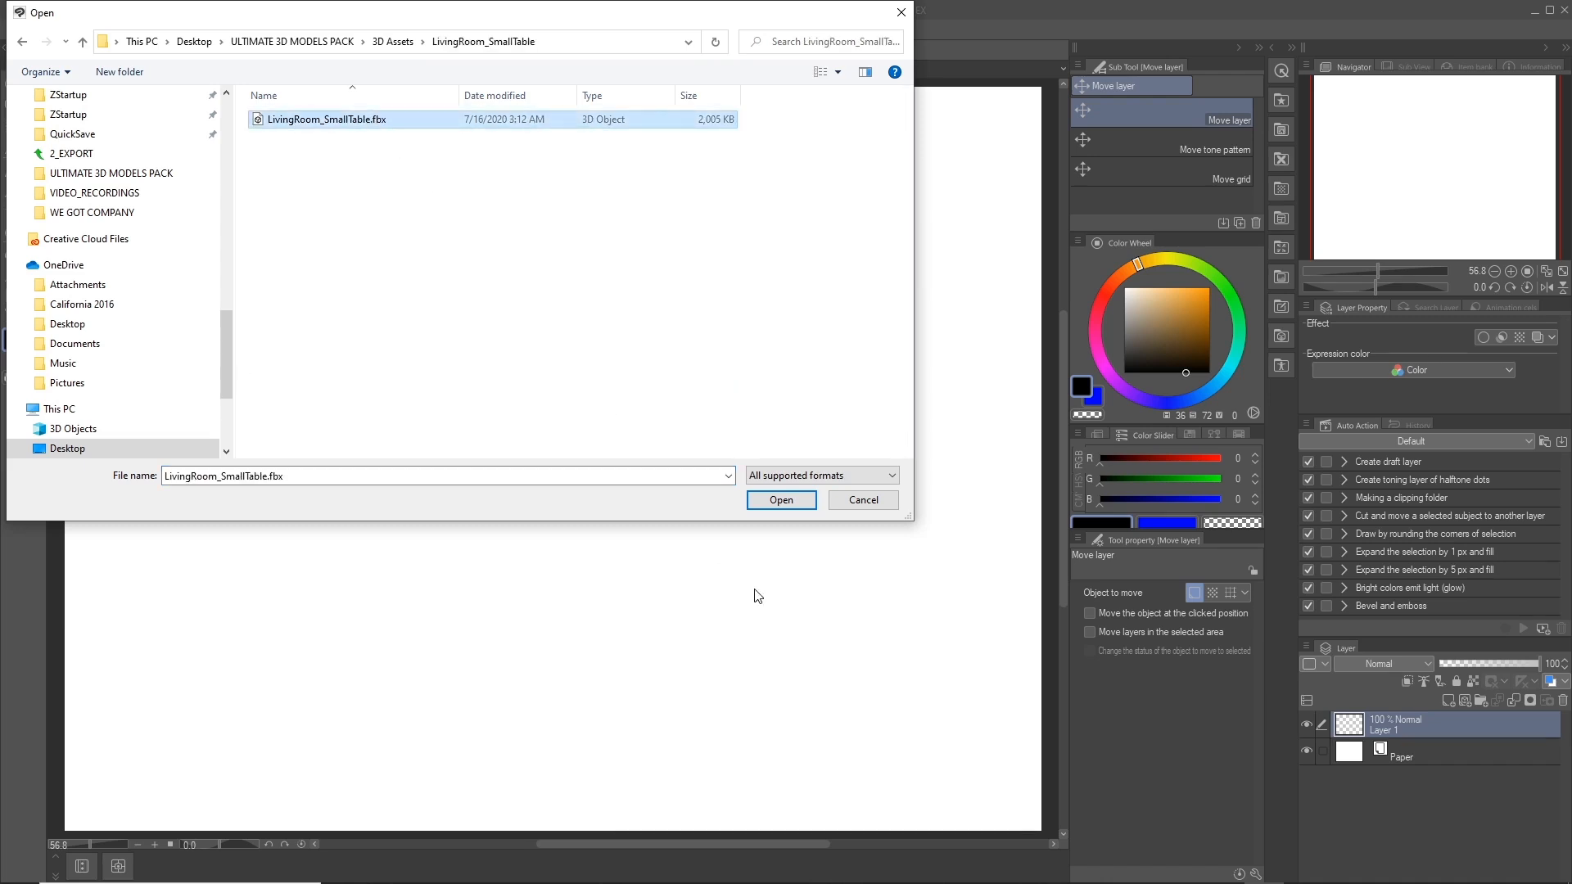
pyautogui.click(782, 500)
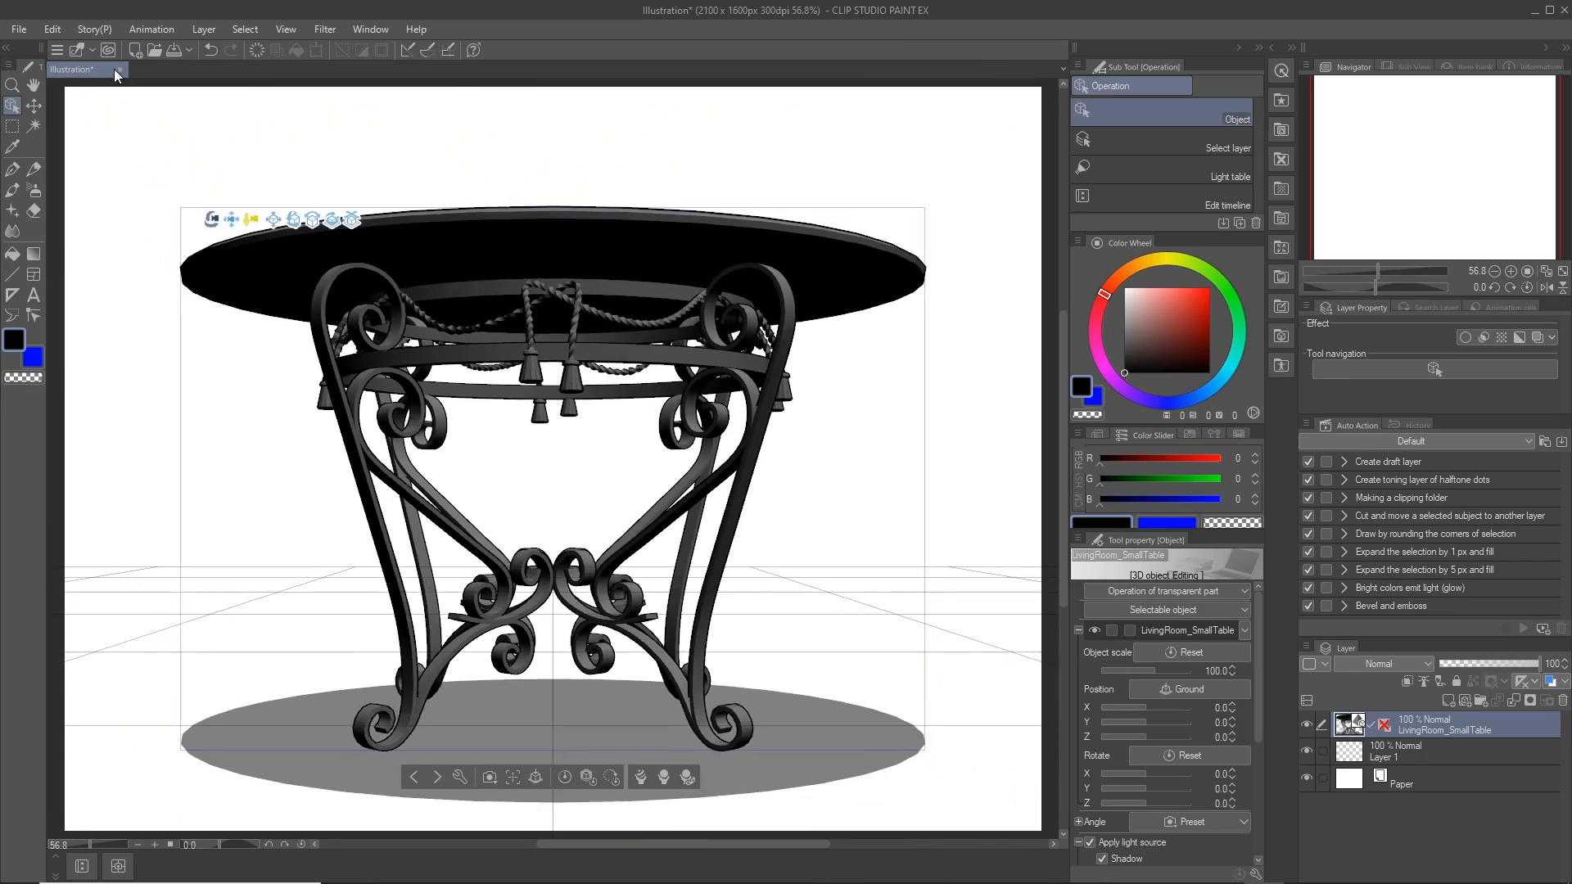
pyautogui.moveTo(250, 260)
pyautogui.mouseDown()
pyautogui.moveTo(330, 316)
pyautogui.moveTo(259, 285)
pyautogui.moveTo(289, 241)
pyautogui.moveTo(256, 254)
pyautogui.mouseUp()
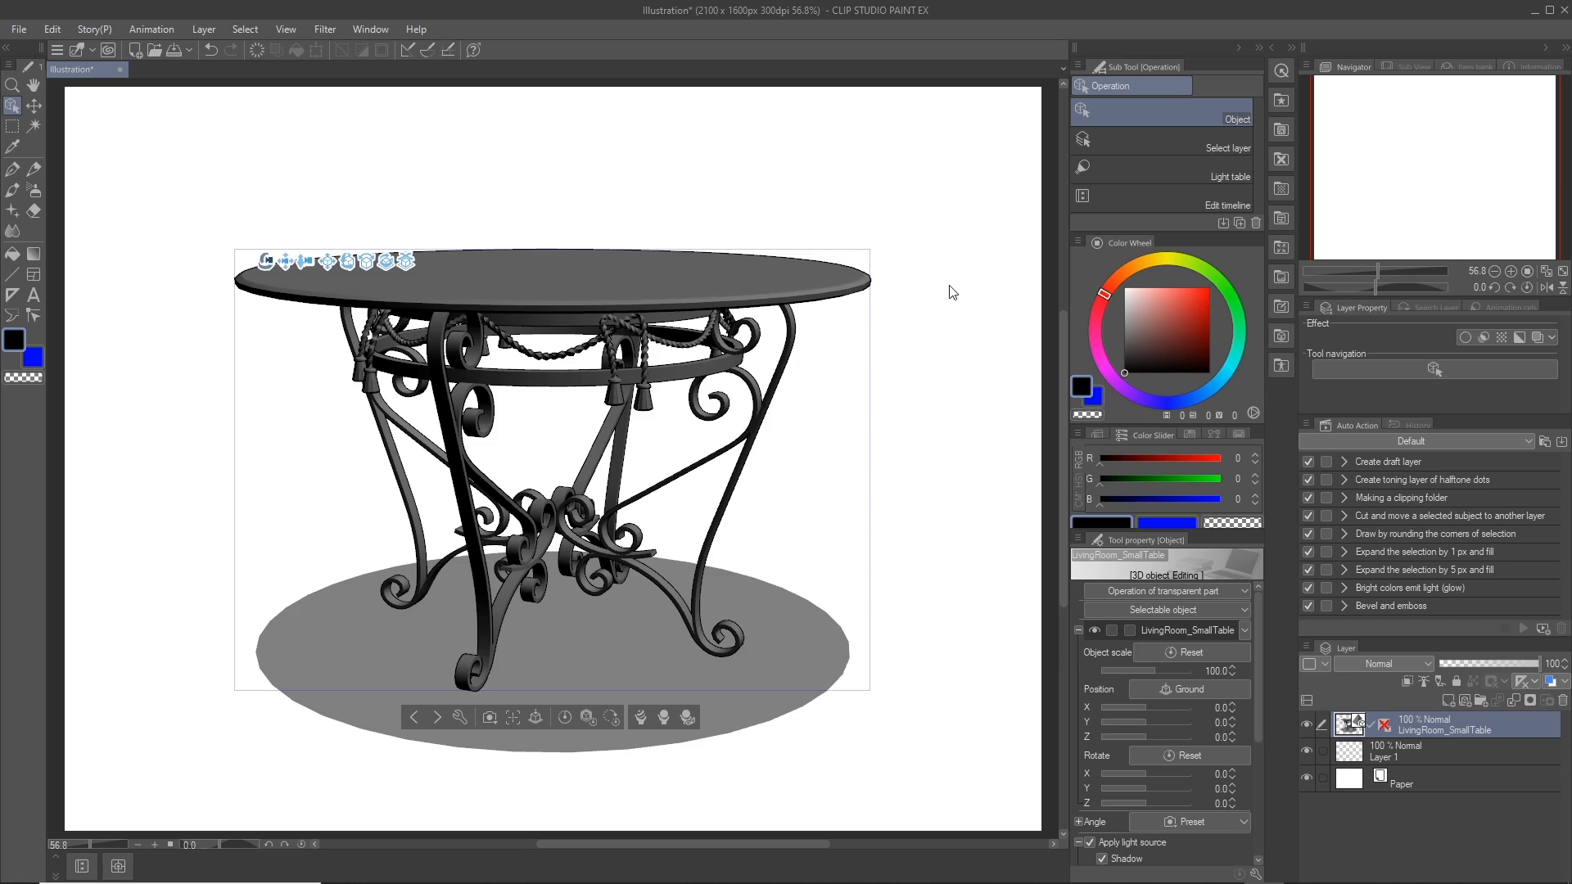
# - Start an LT conversion of the table layer with Preview on, and move the dialog clear of the table
pyautogui.click(205, 30)
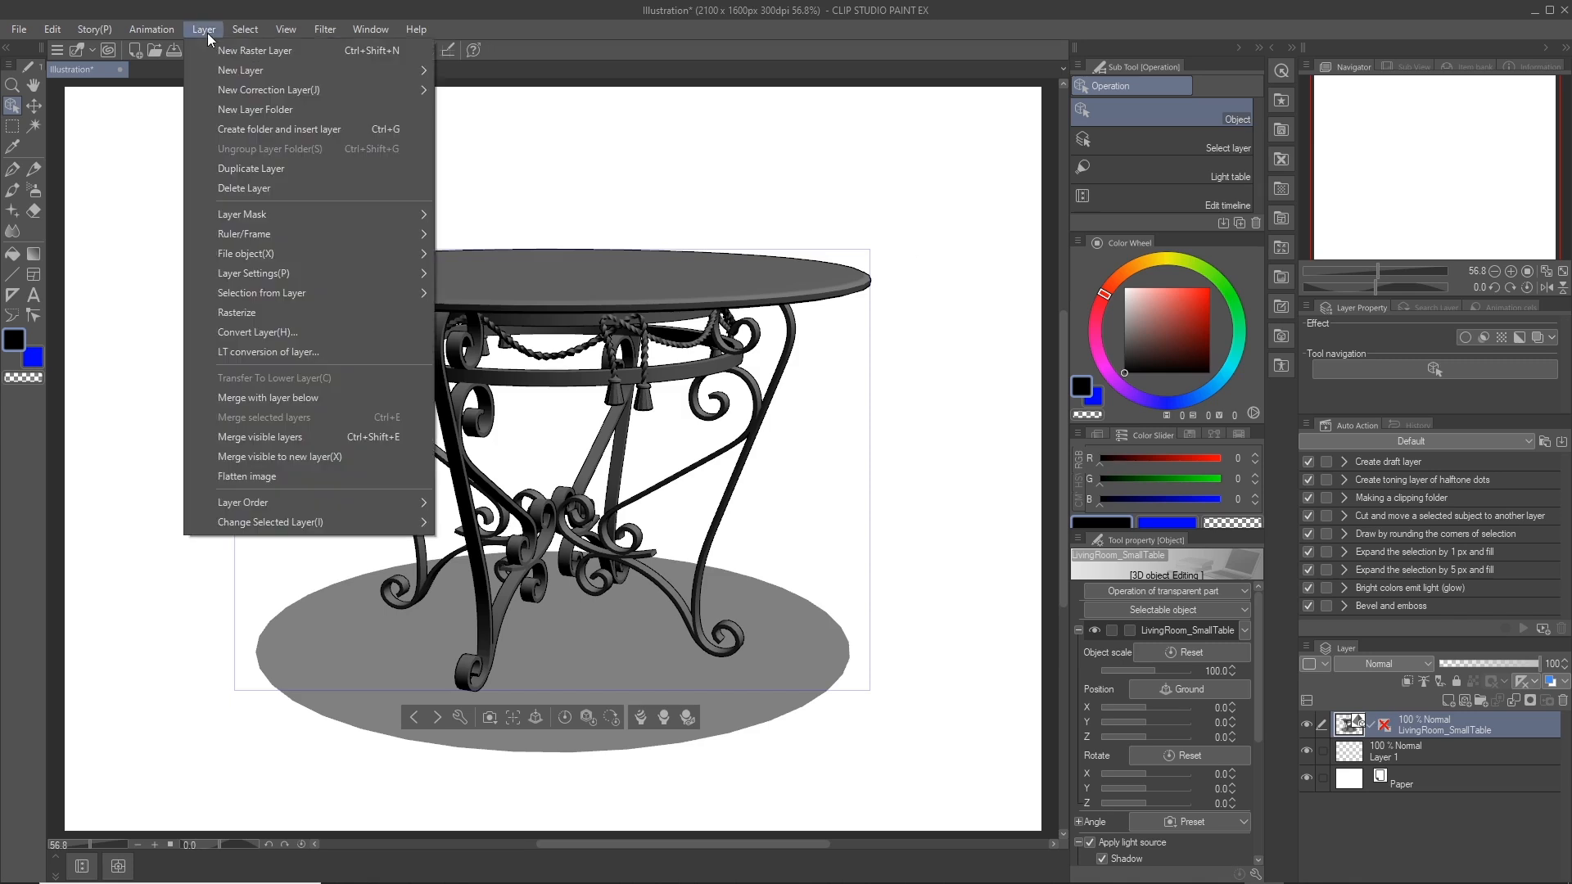
pyautogui.click(292, 352)
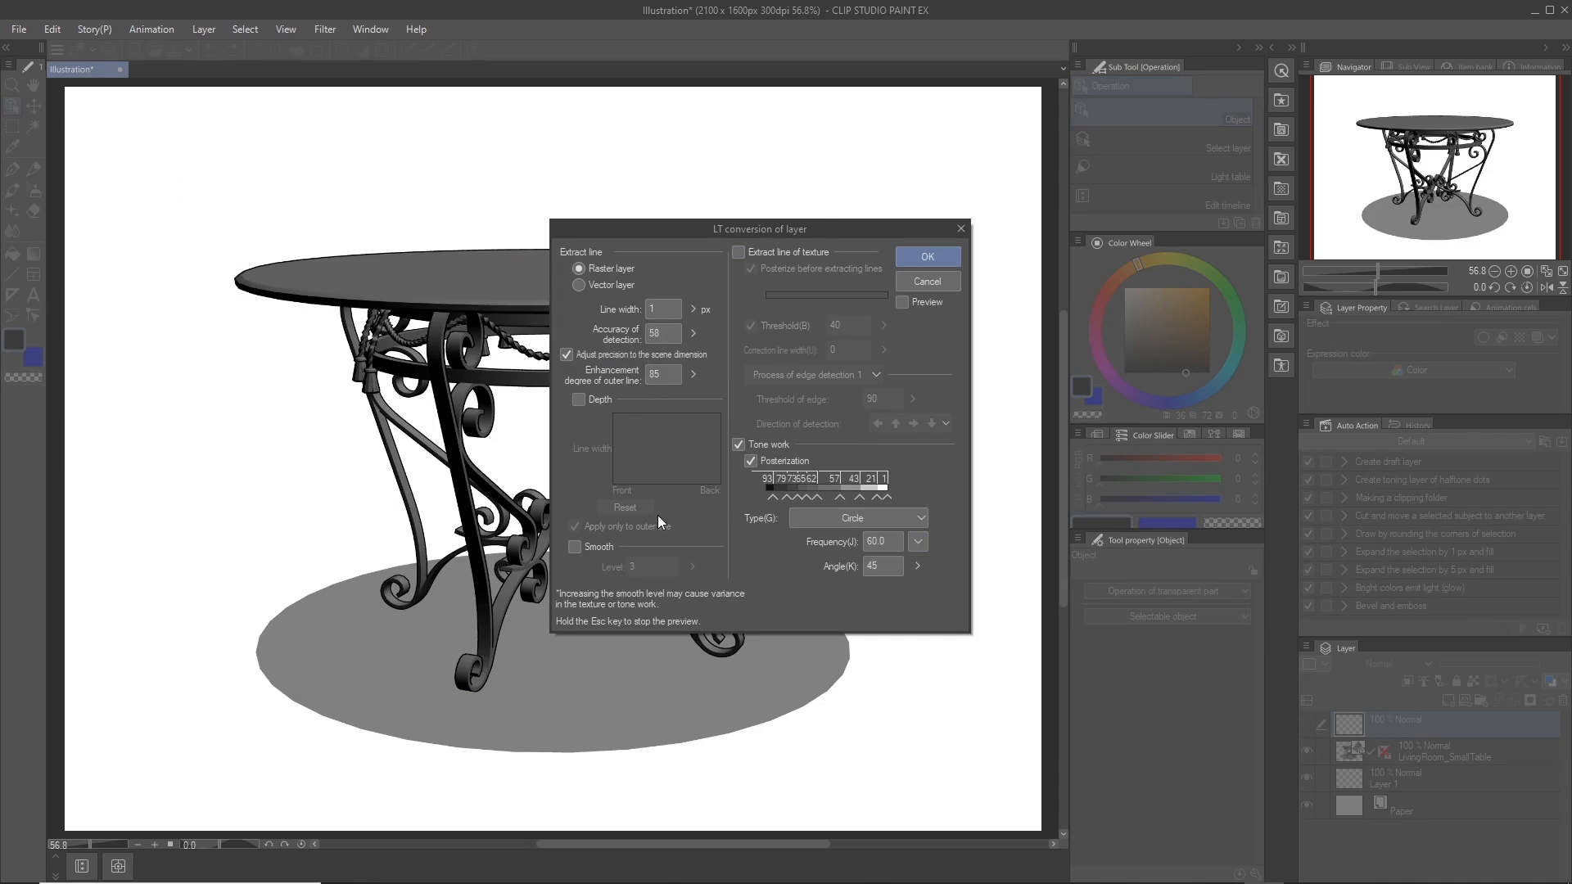
pyautogui.click(897, 301)
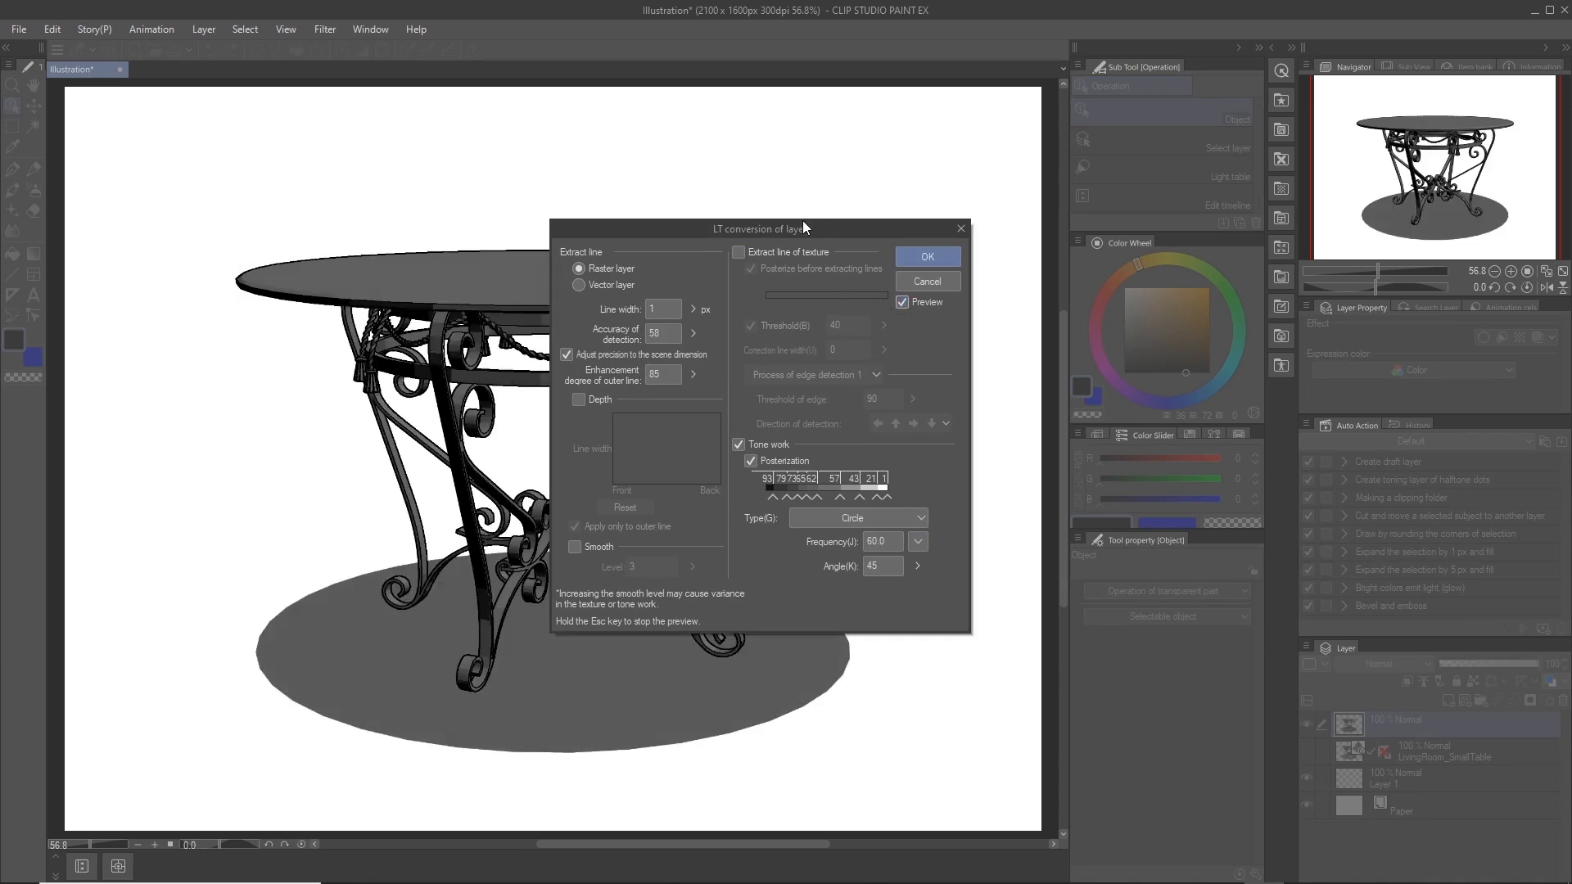
pyautogui.moveTo(803, 222); pyautogui.dragTo(1120, 195)
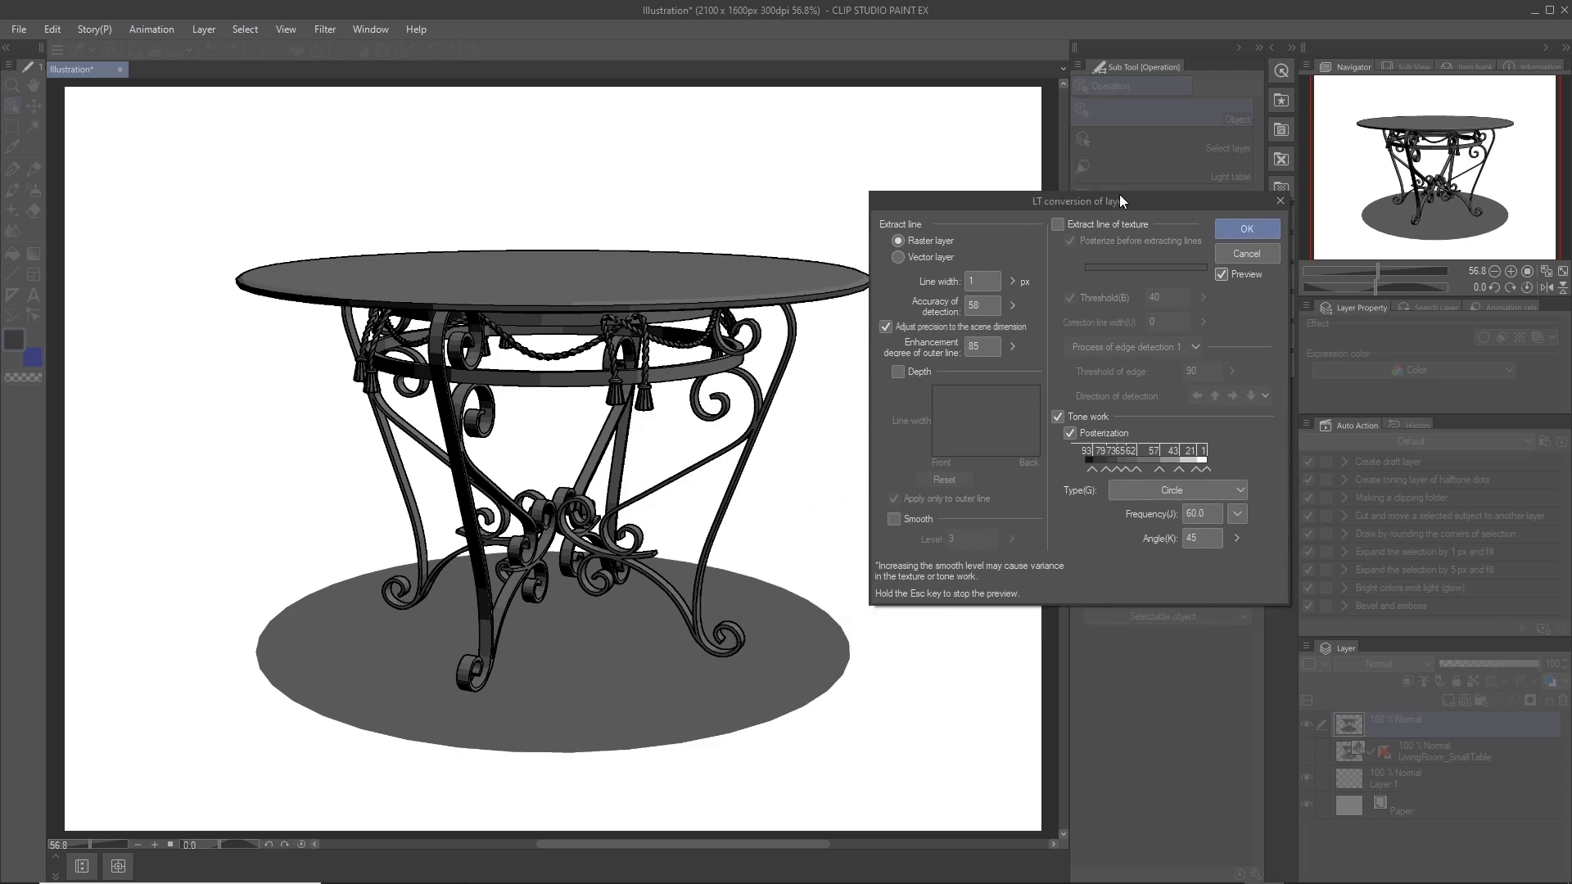
# - Toggle the LT conversion preview off and on to compare the table with its converted version
pyautogui.click(1222, 276)
pyautogui.click(1222, 276)
pyautogui.click(1221, 276)
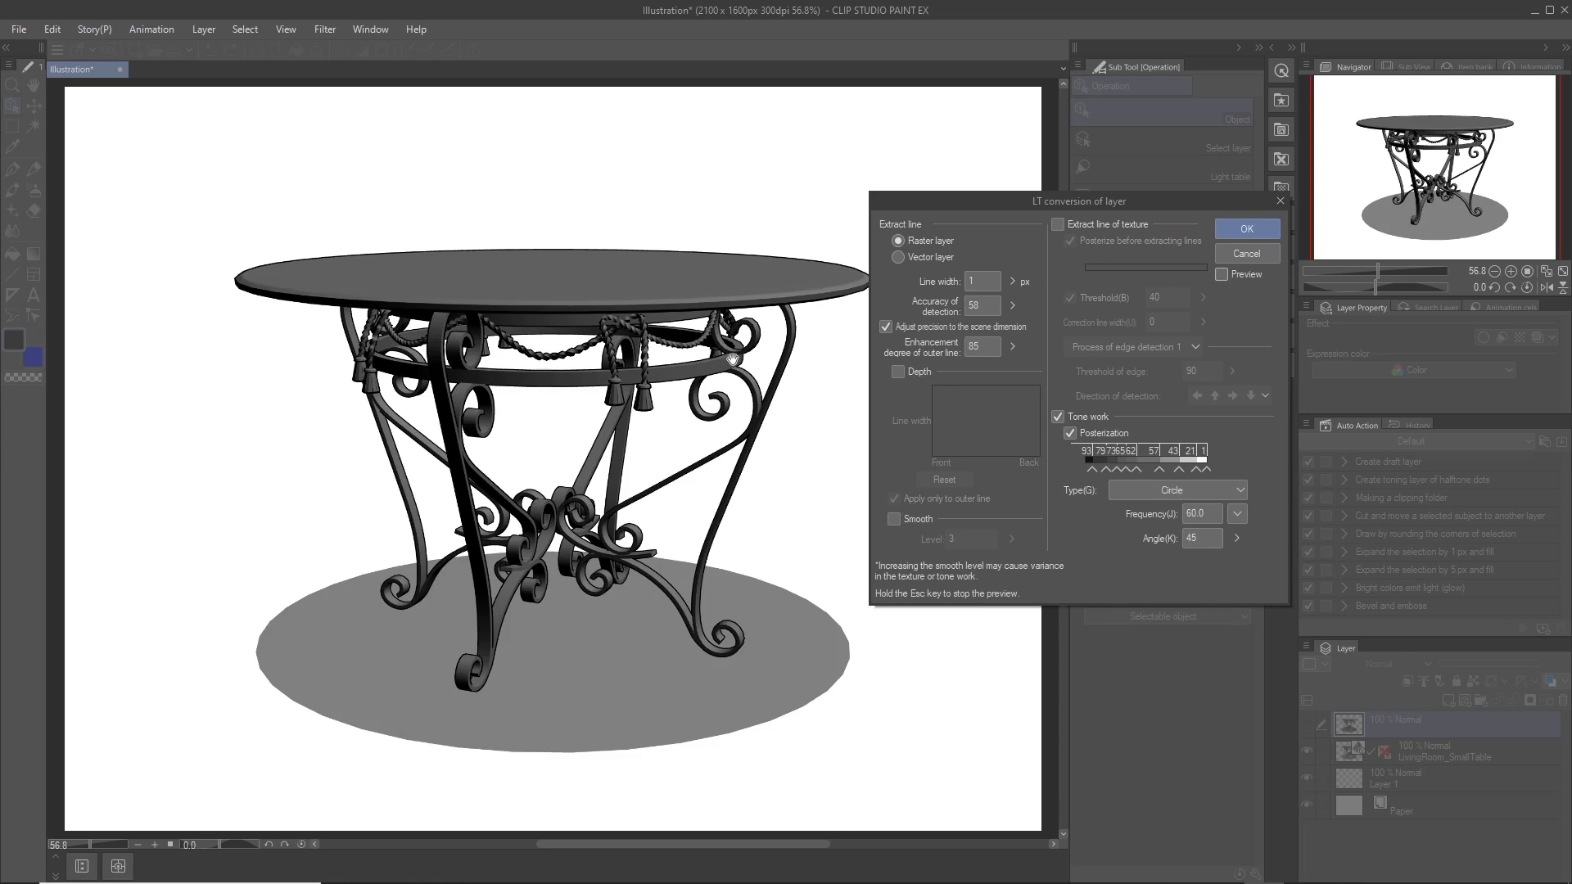
pyautogui.click(1222, 275)
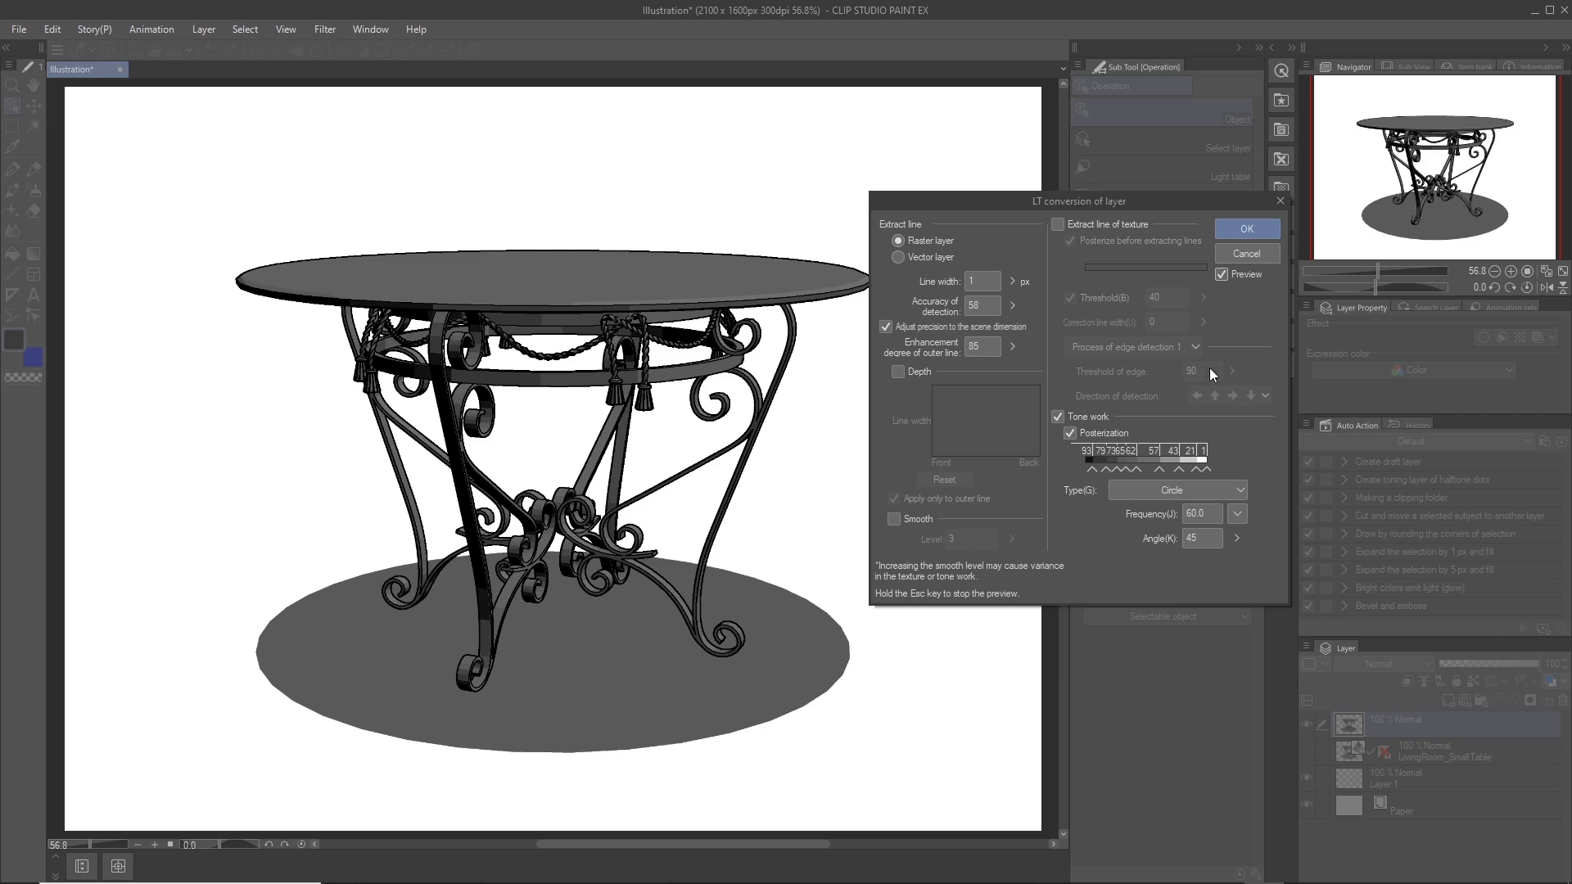
# - Turn off Tone work, try a 5 px line width, and set the line width back to 1 px
pyautogui.click(1055, 415)
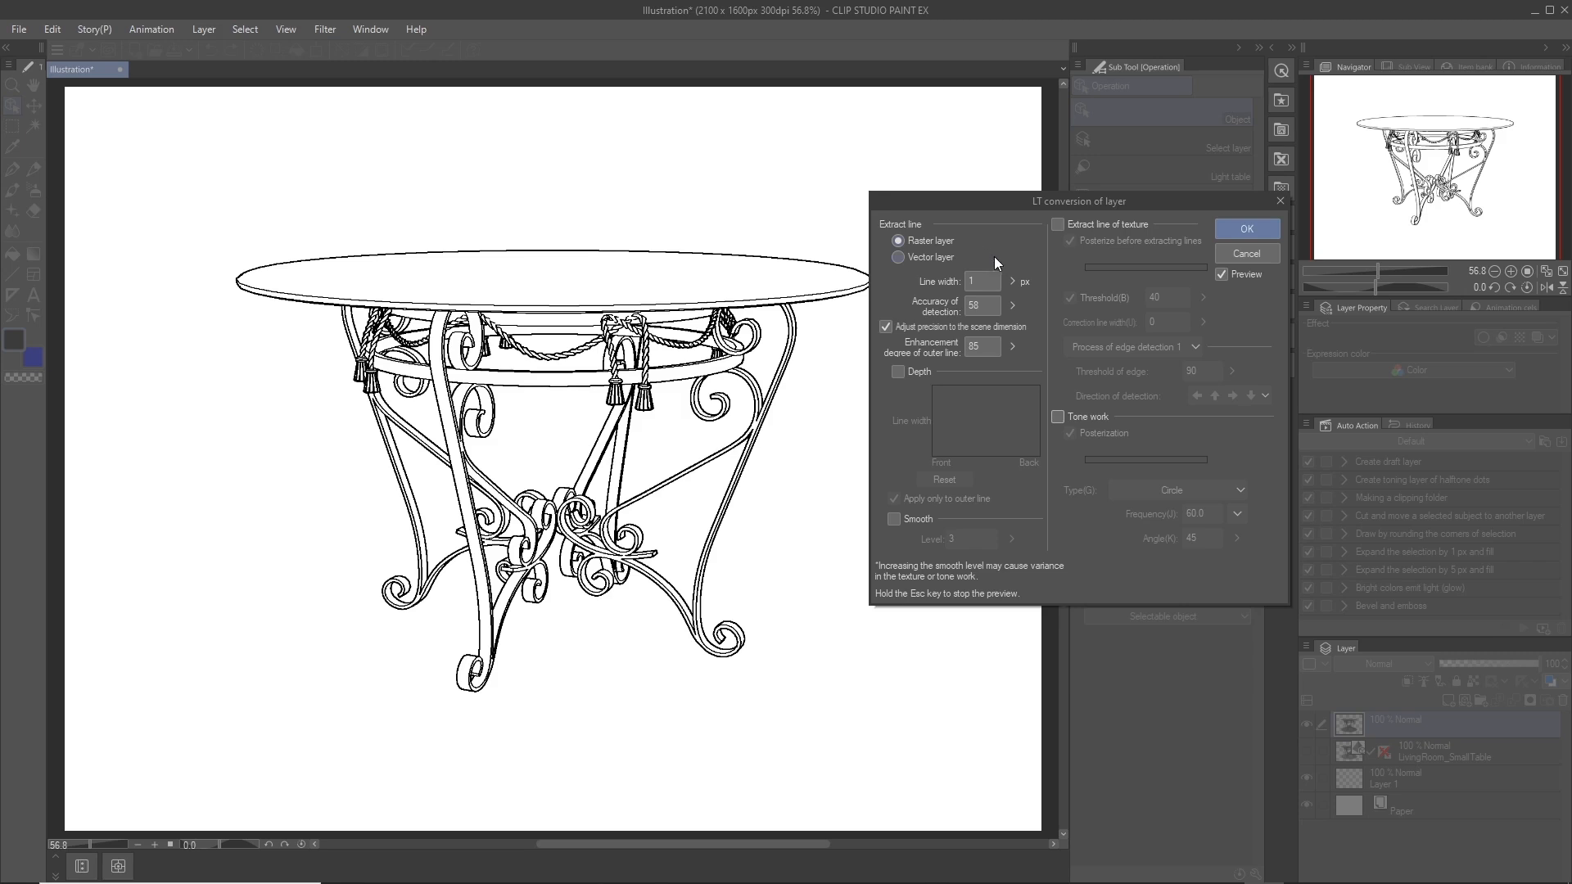
pyautogui.doubleClick(992, 279)
pyautogui.write('5')
pyautogui.doubleClick(988, 287)
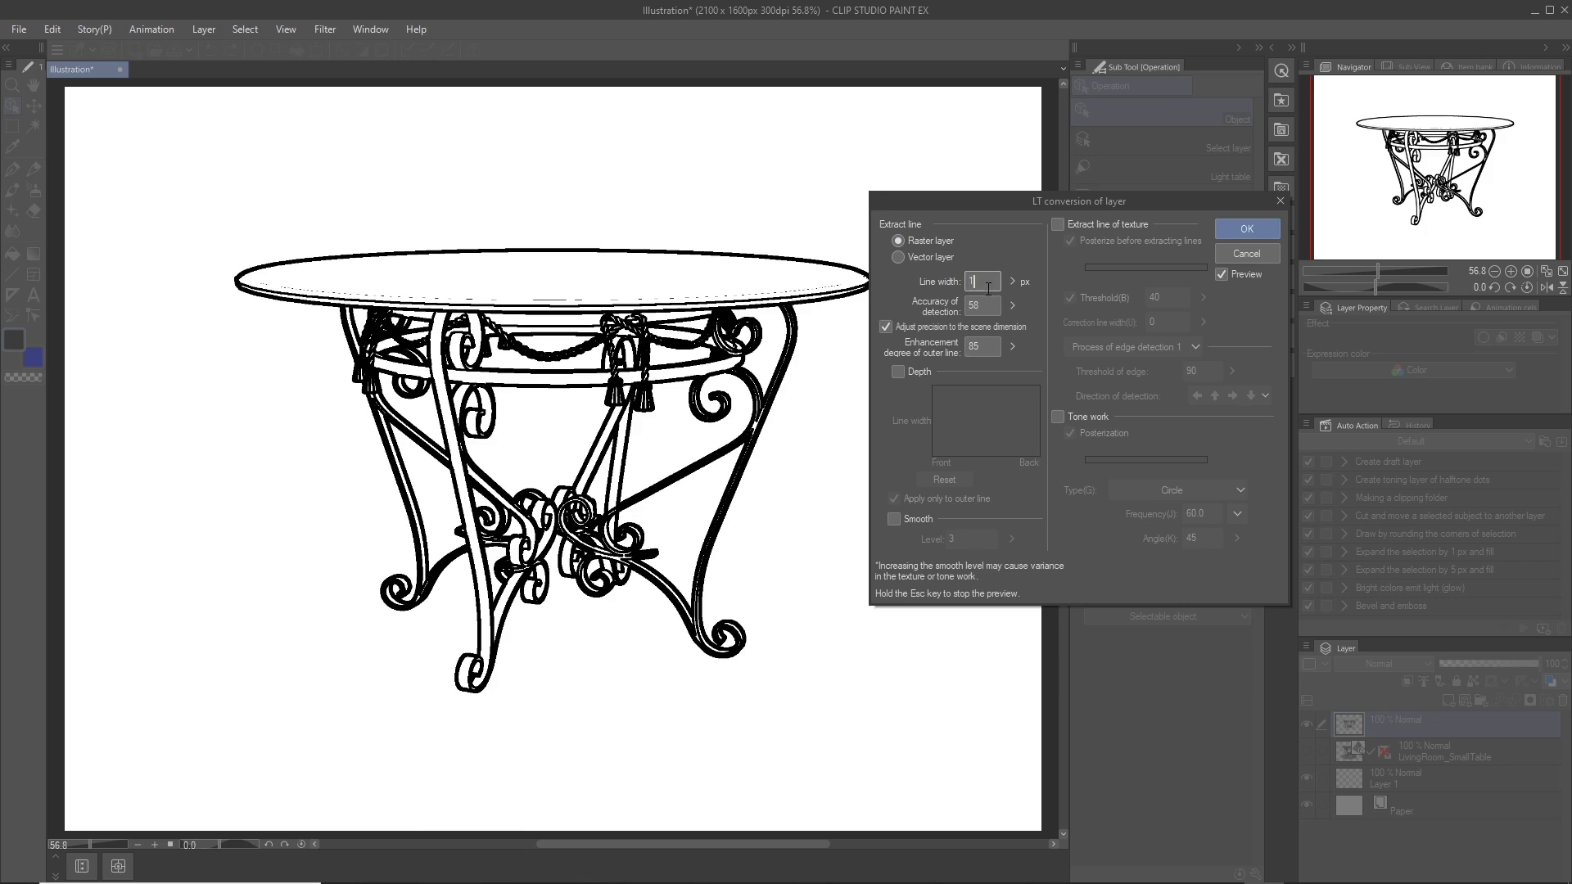
# - Try low and high accuracy of detection values such as 6 and 88, and settle on 66
pyautogui.click(989, 307)
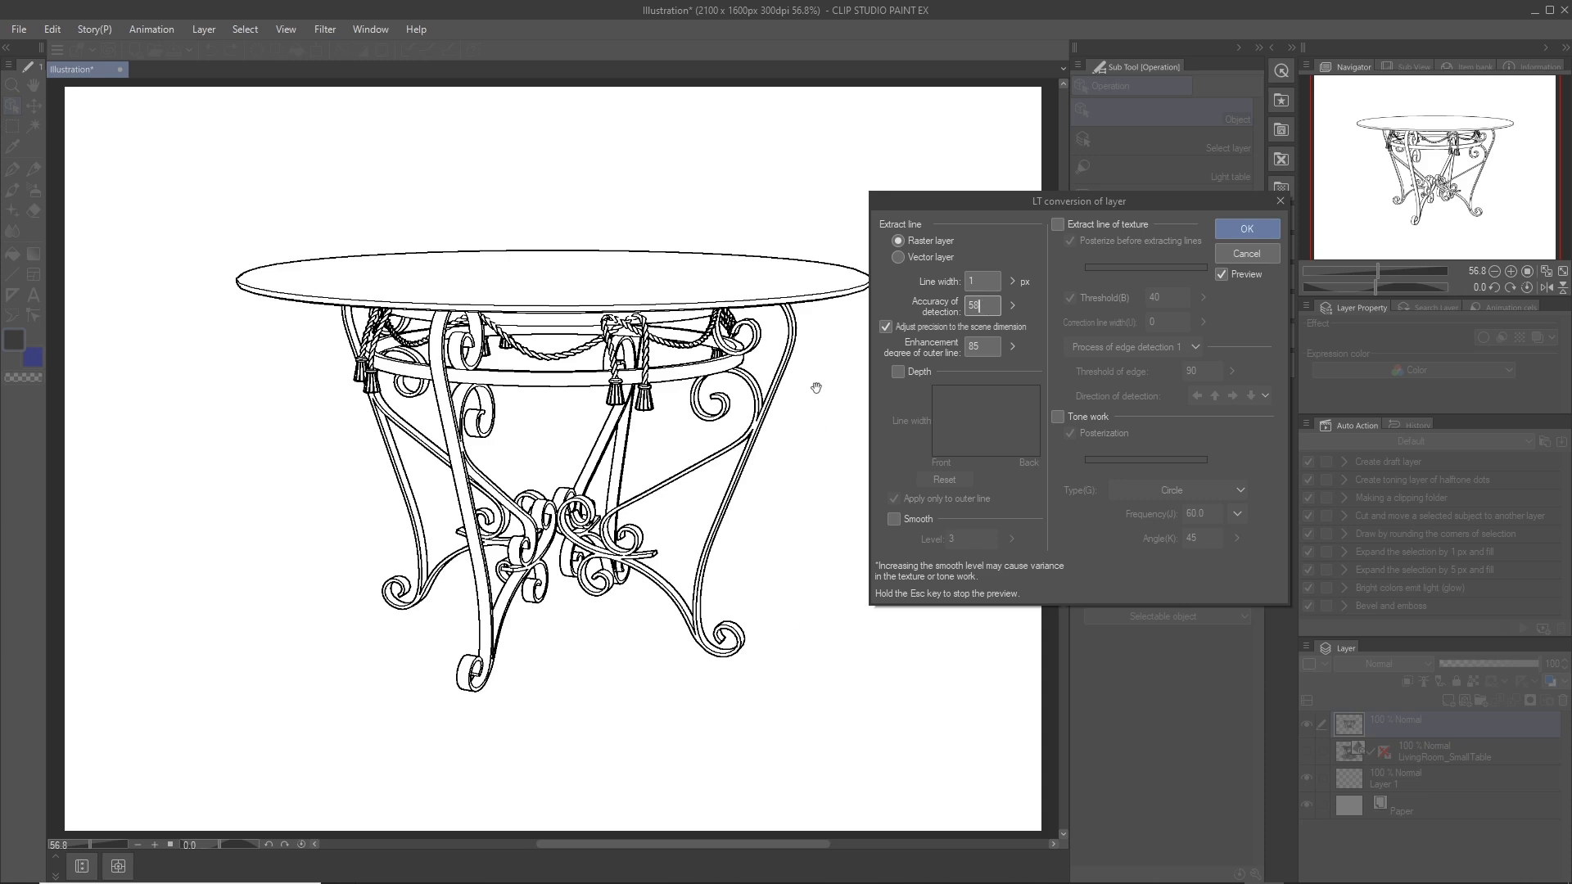
pyautogui.click(1016, 307)
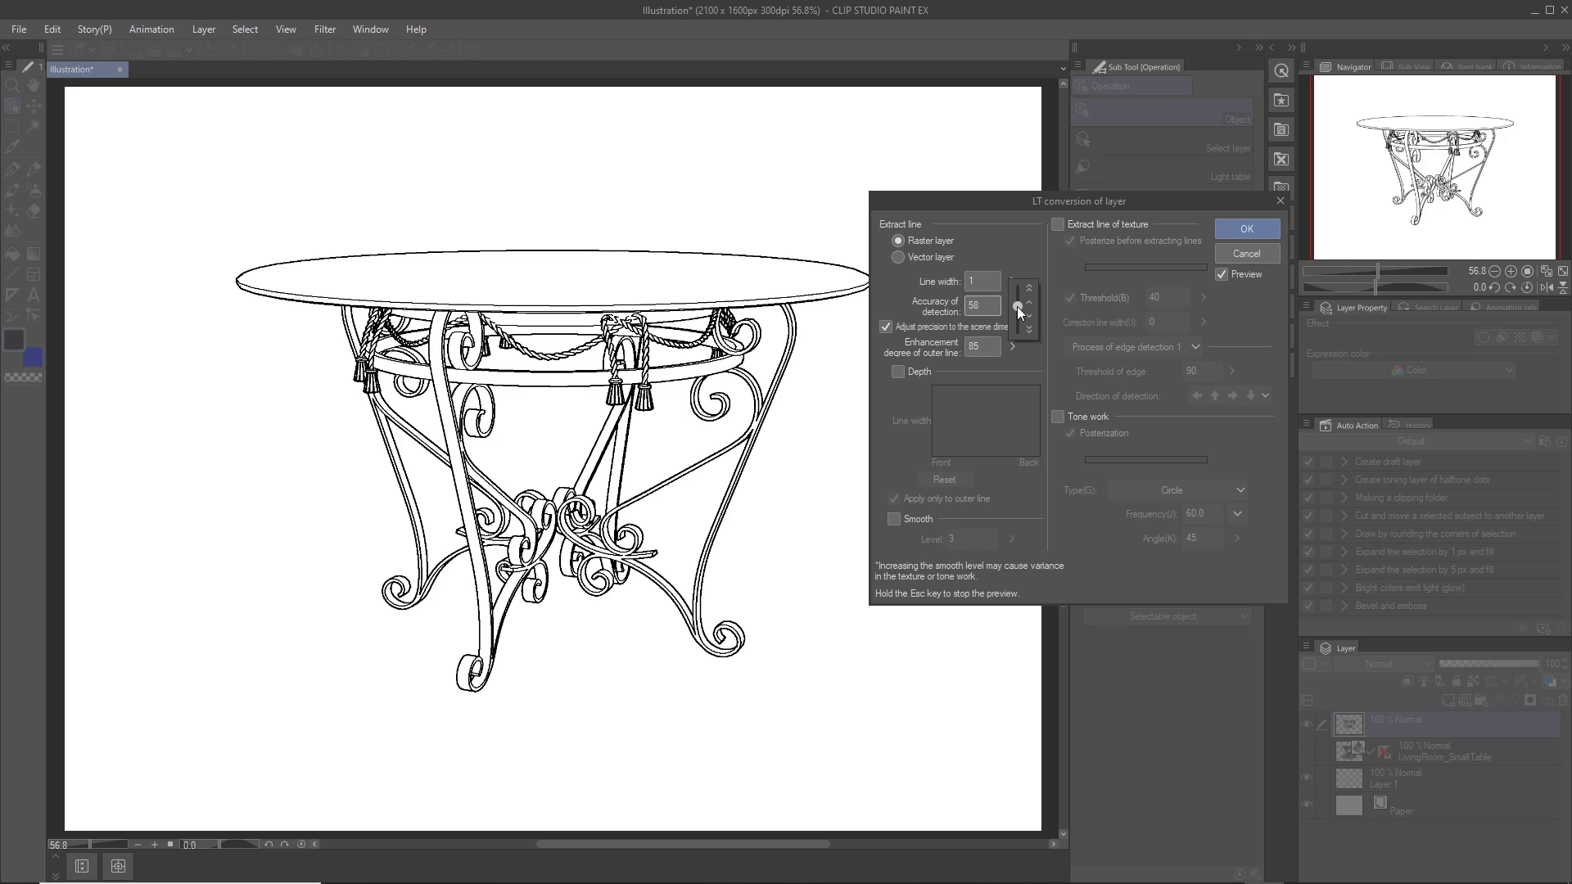
pyautogui.moveTo(1017, 328); pyautogui.dragTo(1022, 331)
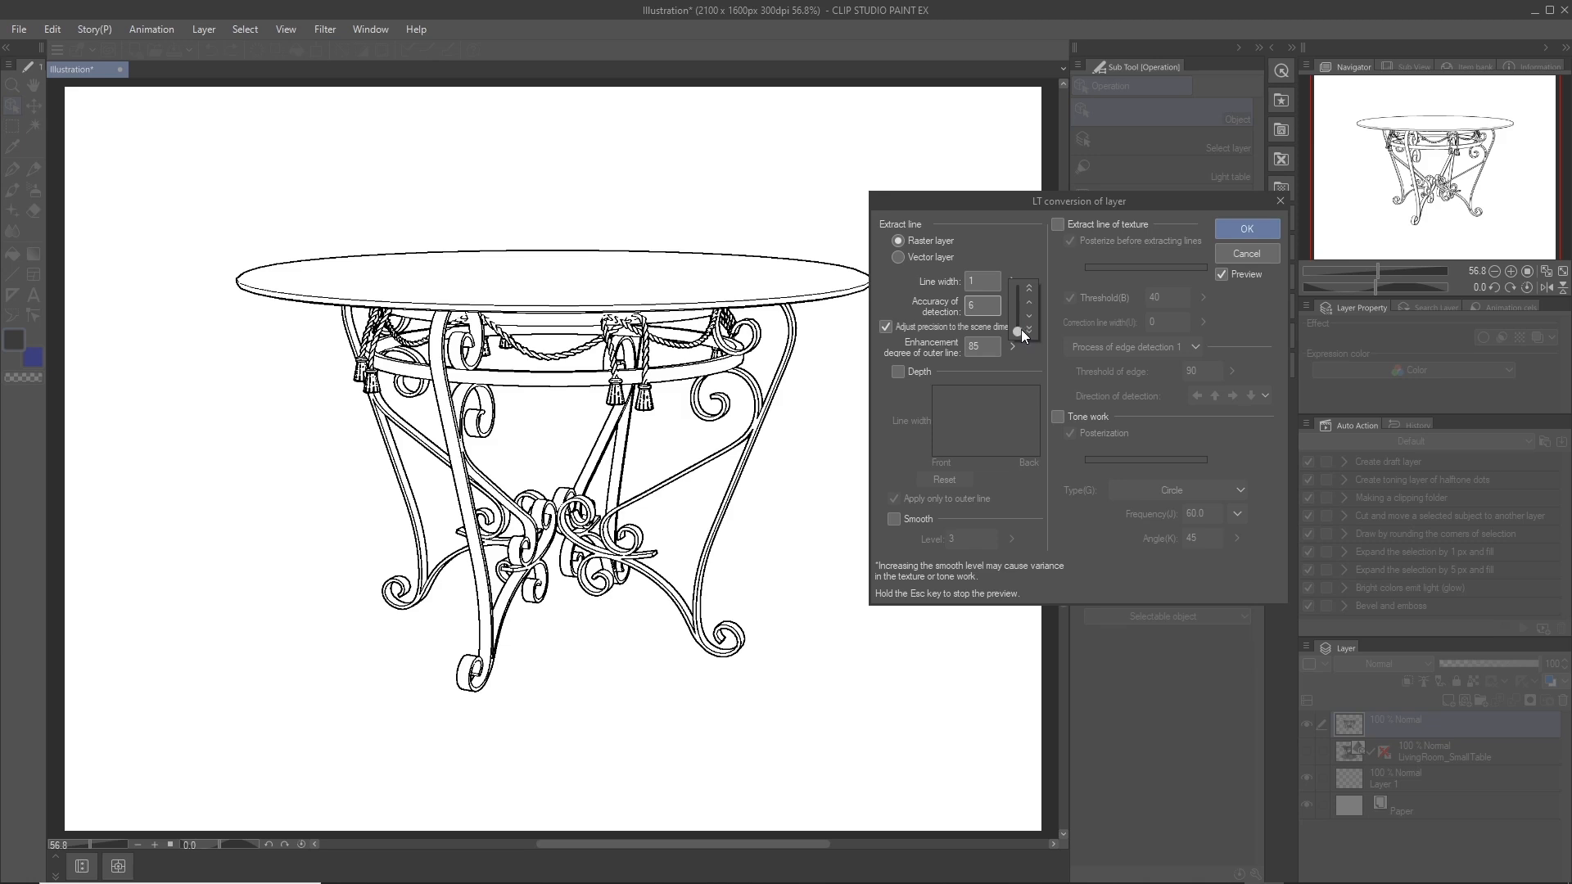
pyautogui.moveTo(1019, 298); pyautogui.dragTo(1018, 296)
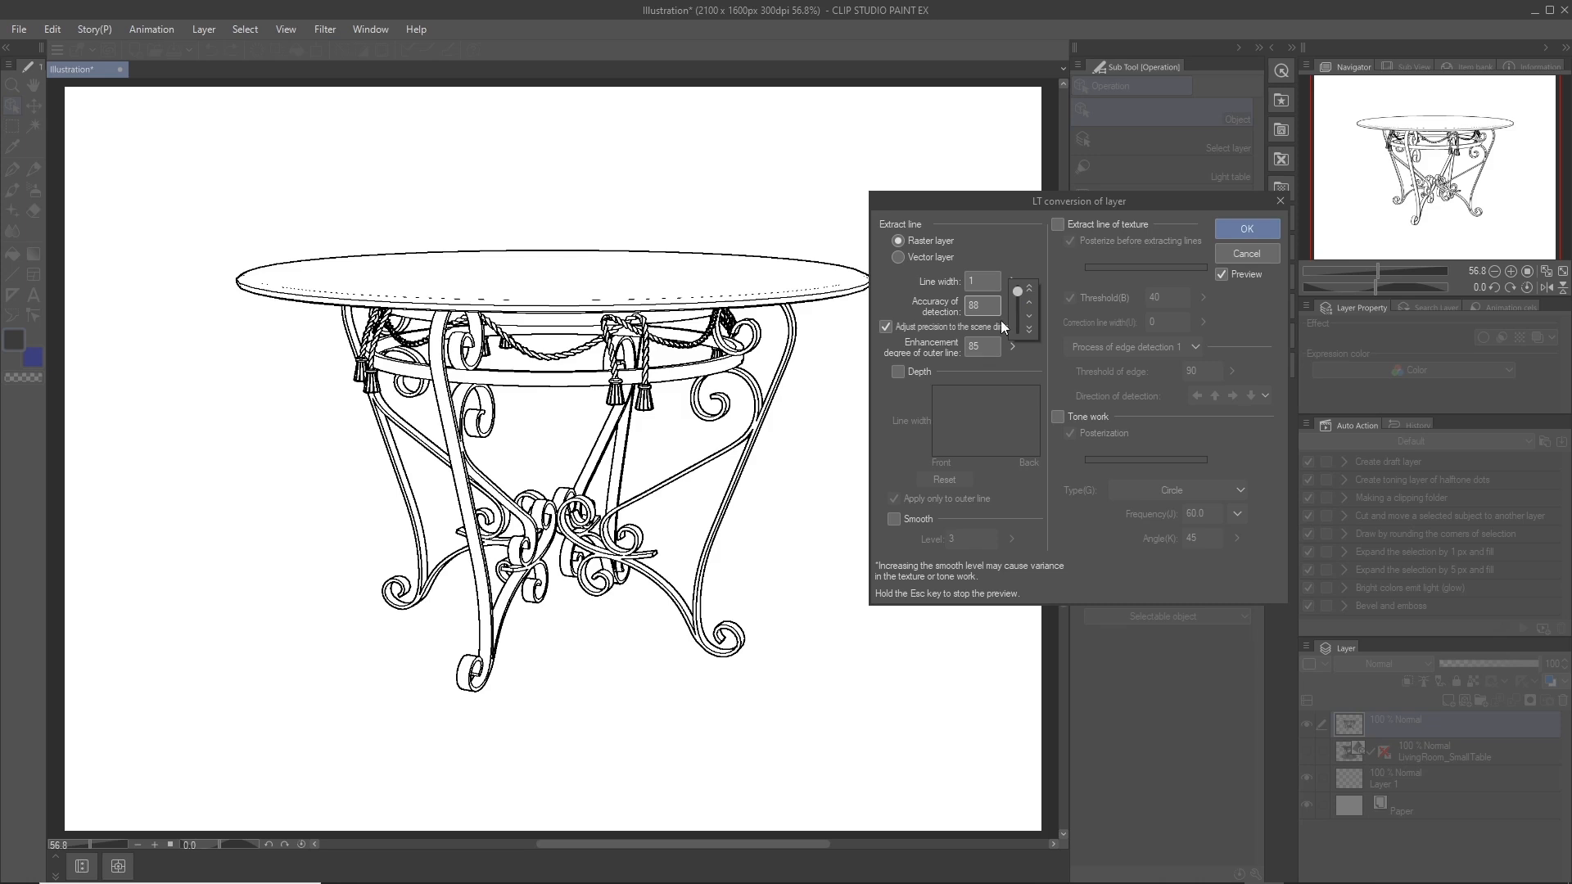
pyautogui.moveTo(1018, 297); pyautogui.dragTo(1020, 303)
pyautogui.click(925, 337)
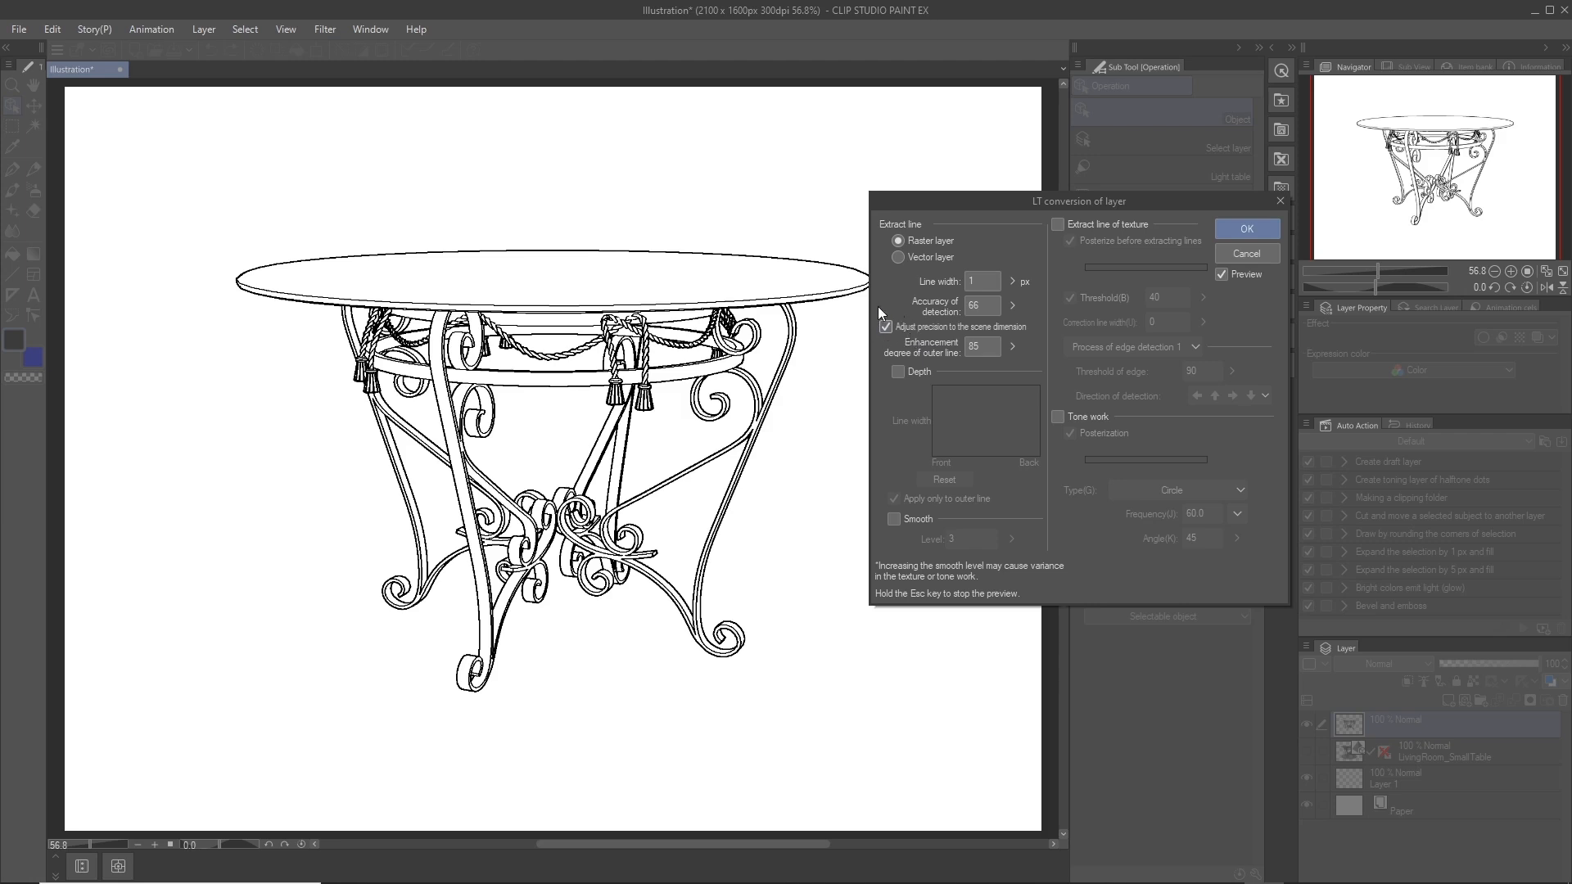
# - Set the enhancement degree of outer line to 90 and turn Tone work on for the table conversion
pyautogui.click(1018, 347)
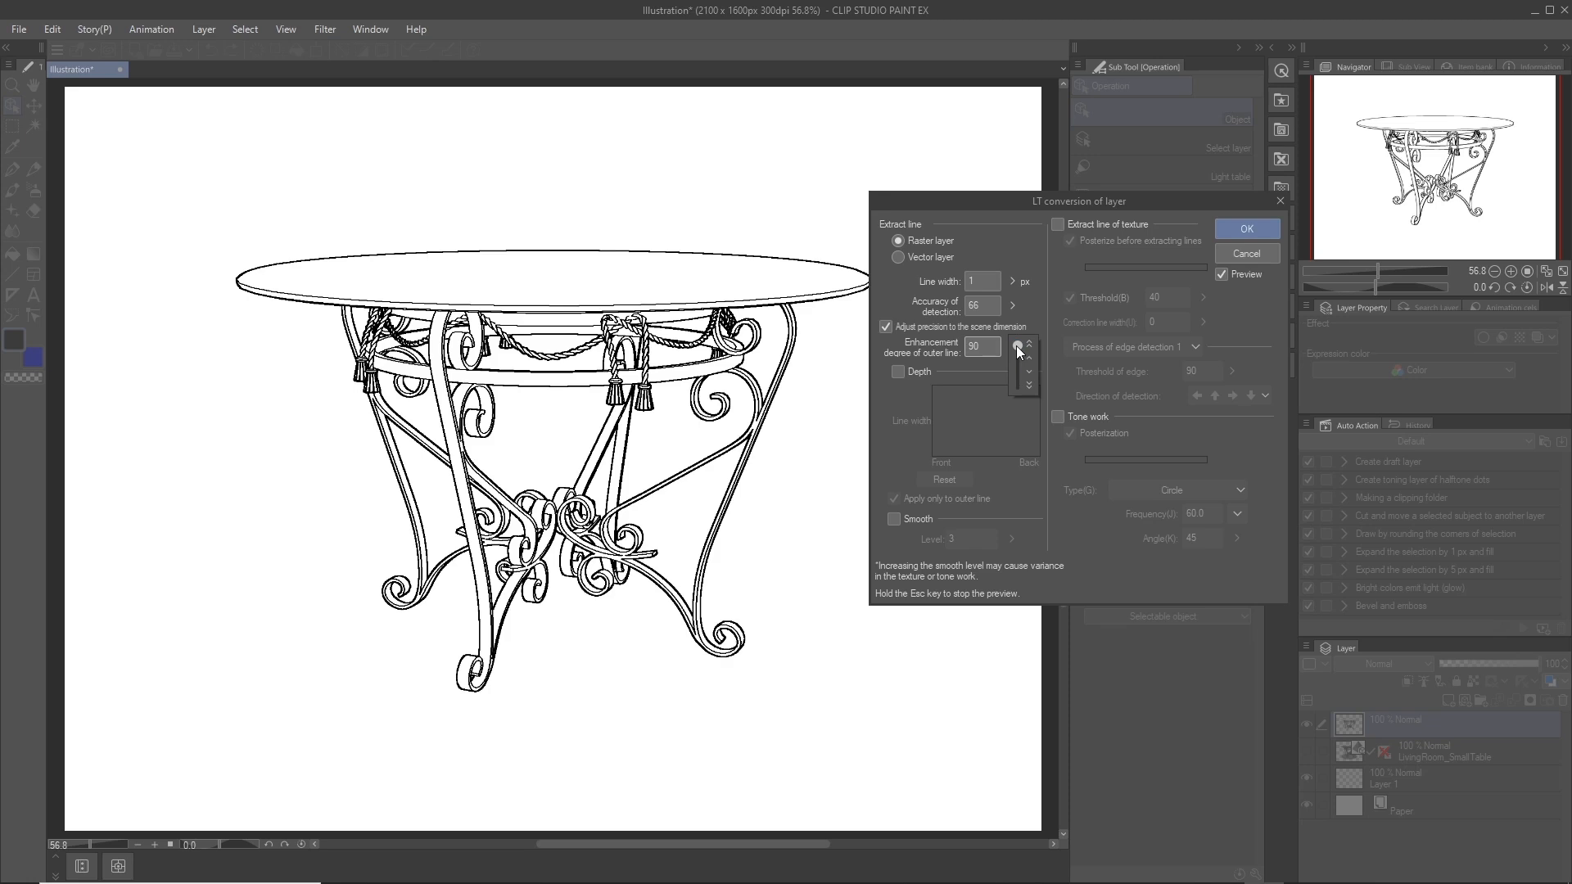
pyautogui.click(997, 365)
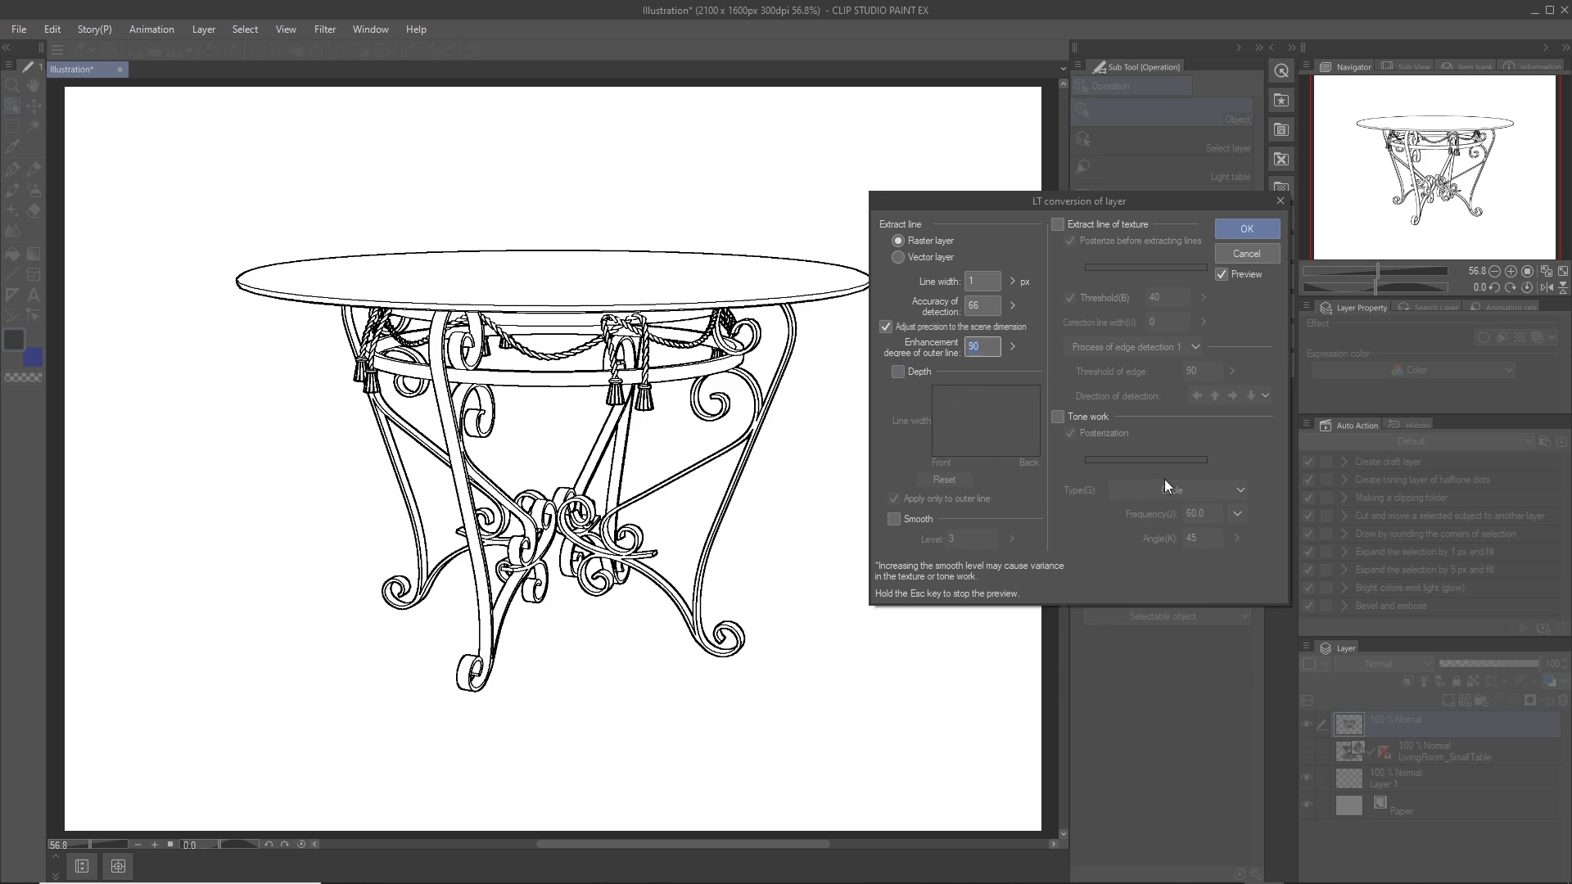
pyautogui.click(1062, 421)
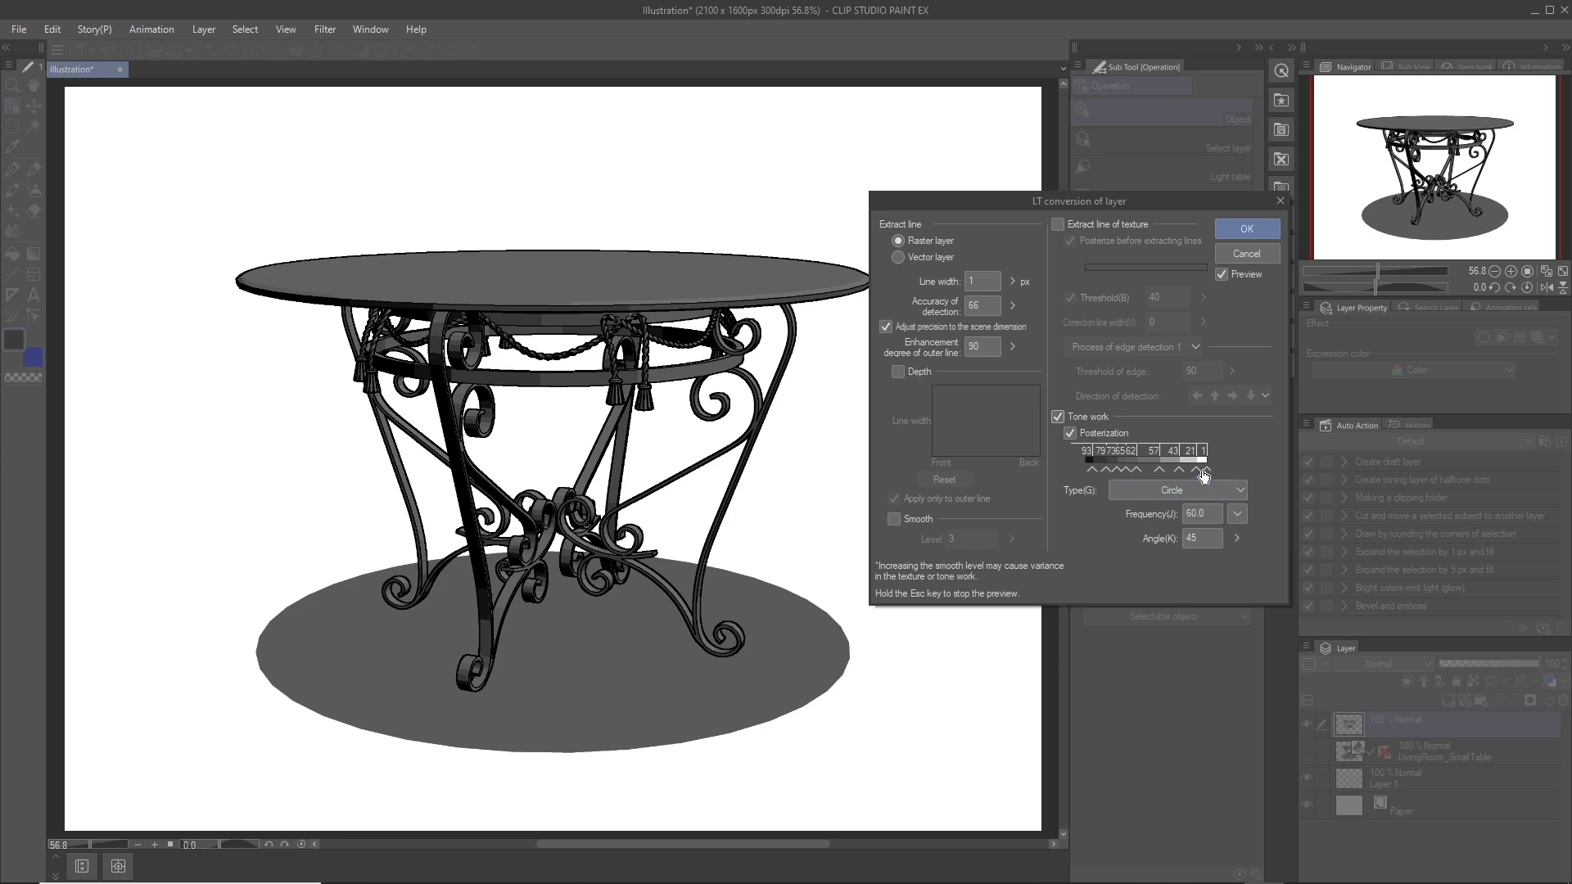
# - Reduce the posterization to the 93 and 1 tones, and add spaced-out tones of 60 and 79 between them
pyautogui.moveTo(1136, 470)
pyautogui.mouseDown()
pyautogui.moveTo(1187, 472)
pyautogui.moveTo(1107, 488)
pyautogui.moveTo(1187, 473)
pyautogui.moveTo(1124, 473)
pyautogui.mouseUp()
pyautogui.click(1185, 484)
pyautogui.click(1179, 467)
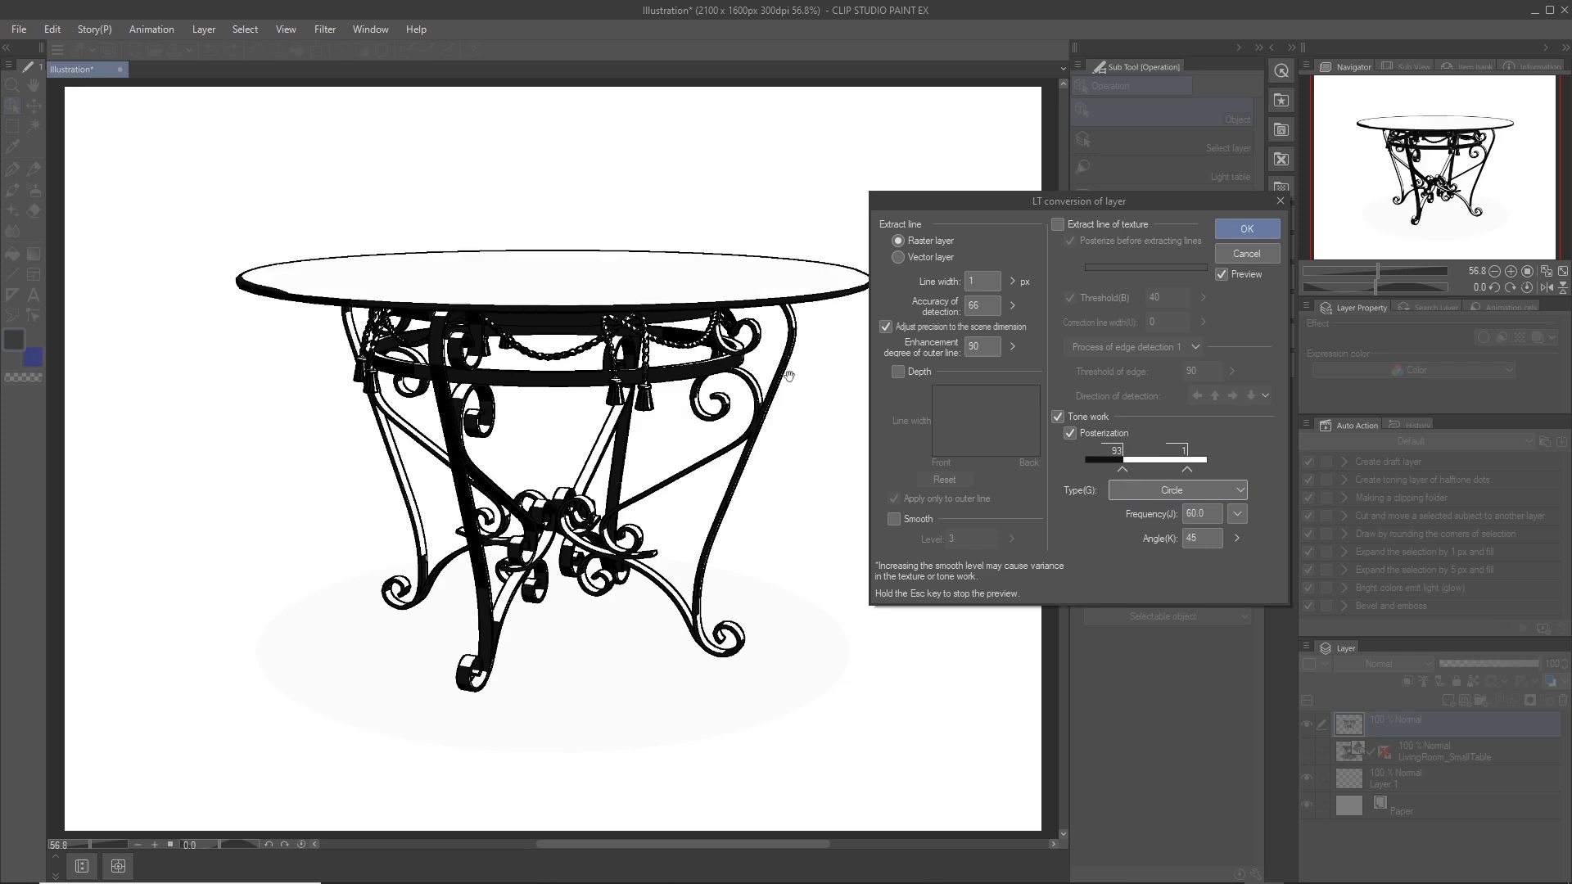
pyautogui.click(1146, 470)
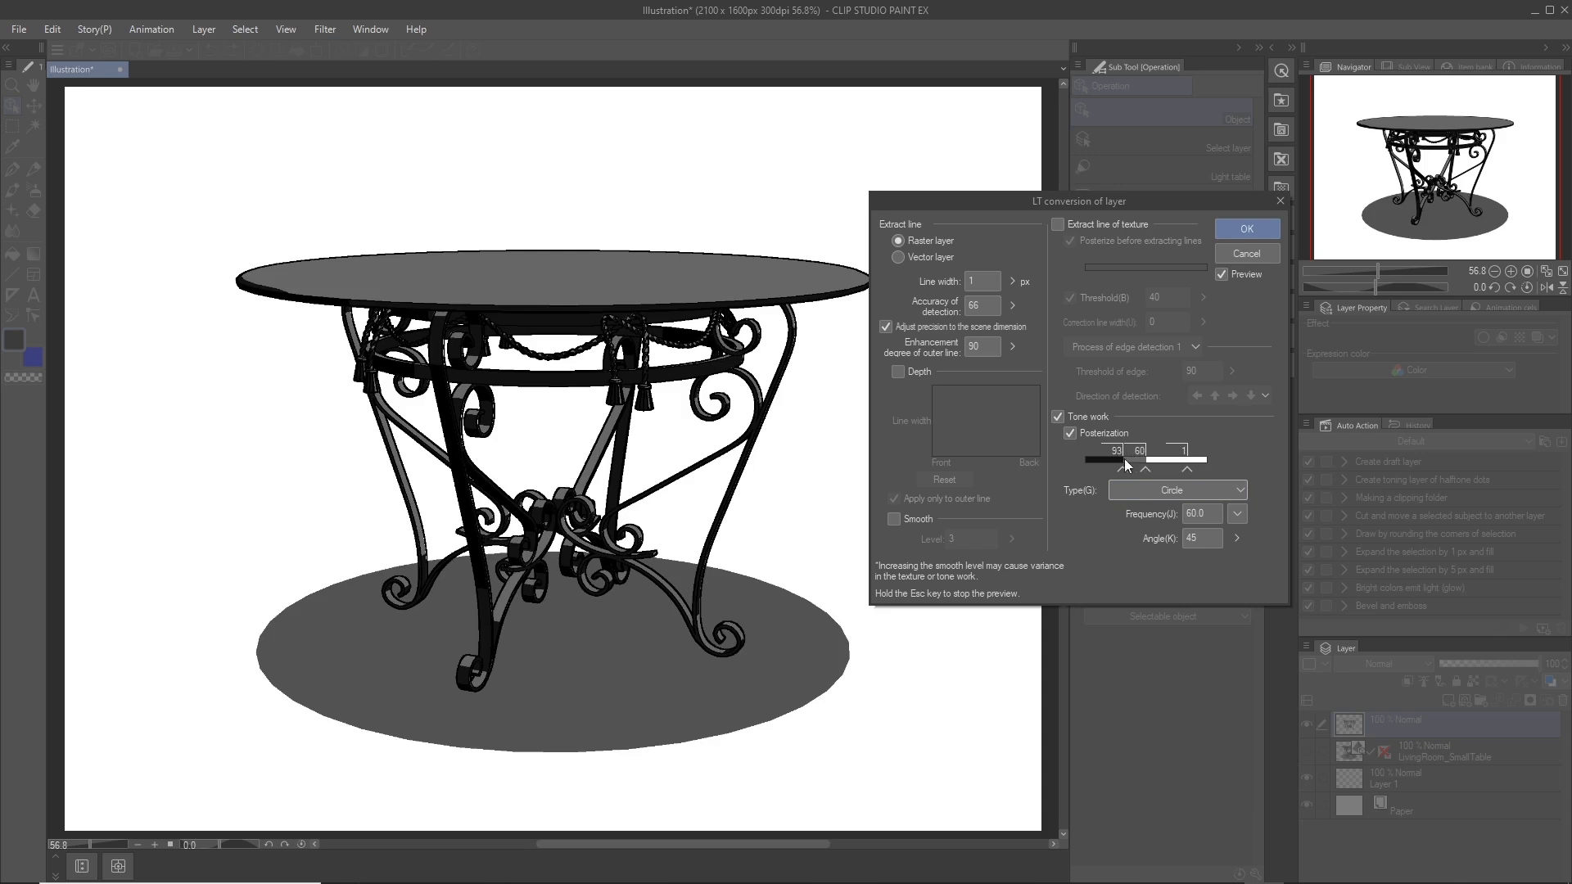
pyautogui.click(1133, 470)
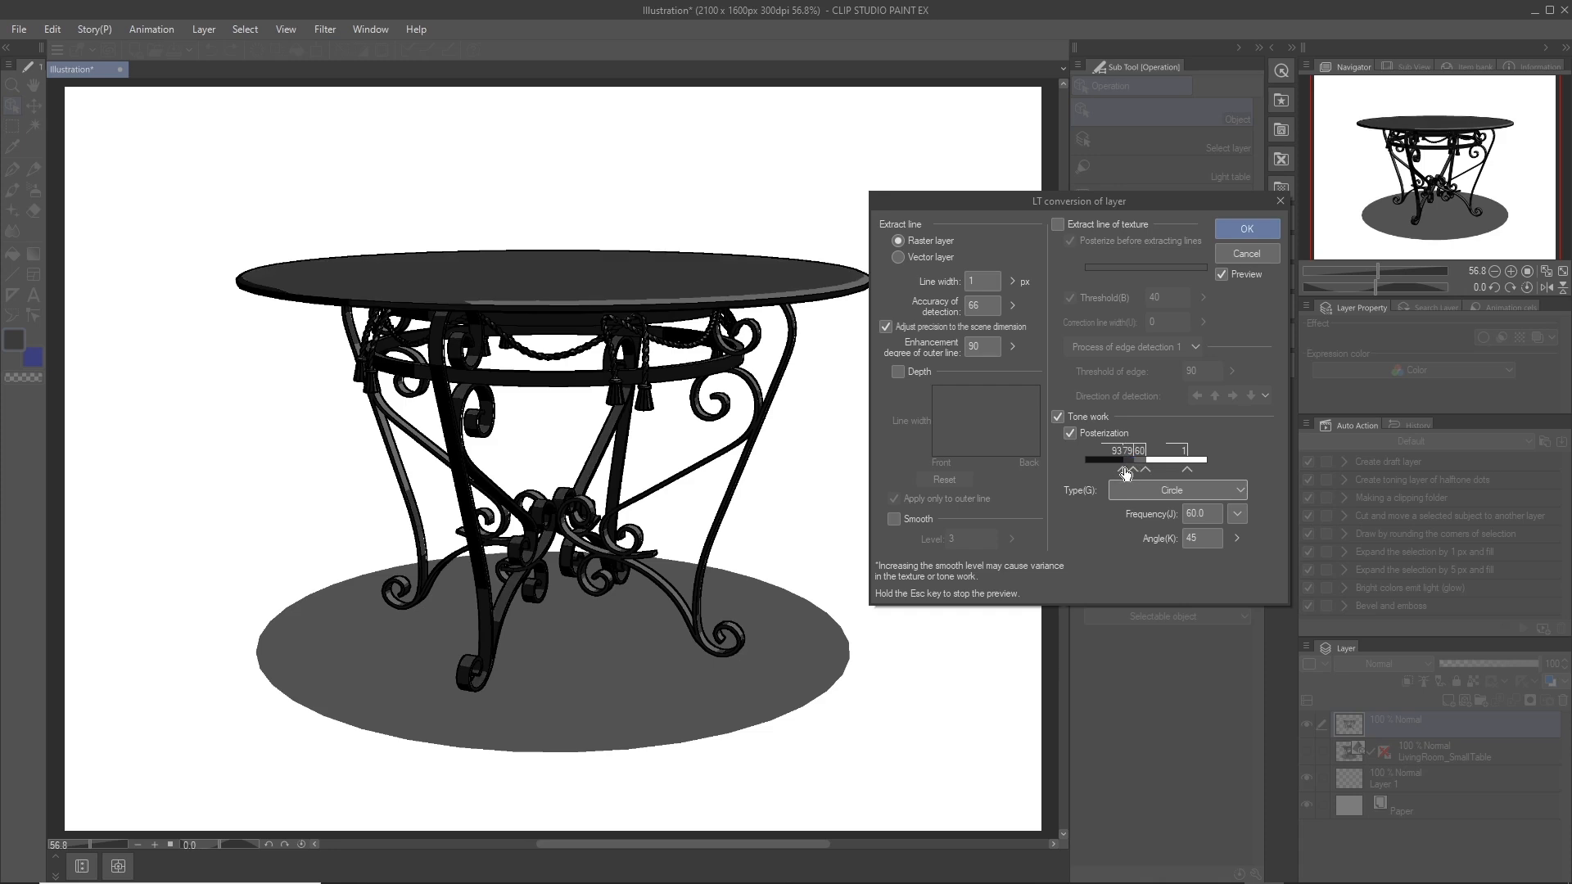
pyautogui.moveTo(1123, 470)
pyautogui.mouseDown()
pyautogui.moveTo(1097, 470)
pyautogui.moveTo(1207, 473)
pyautogui.mouseUp()
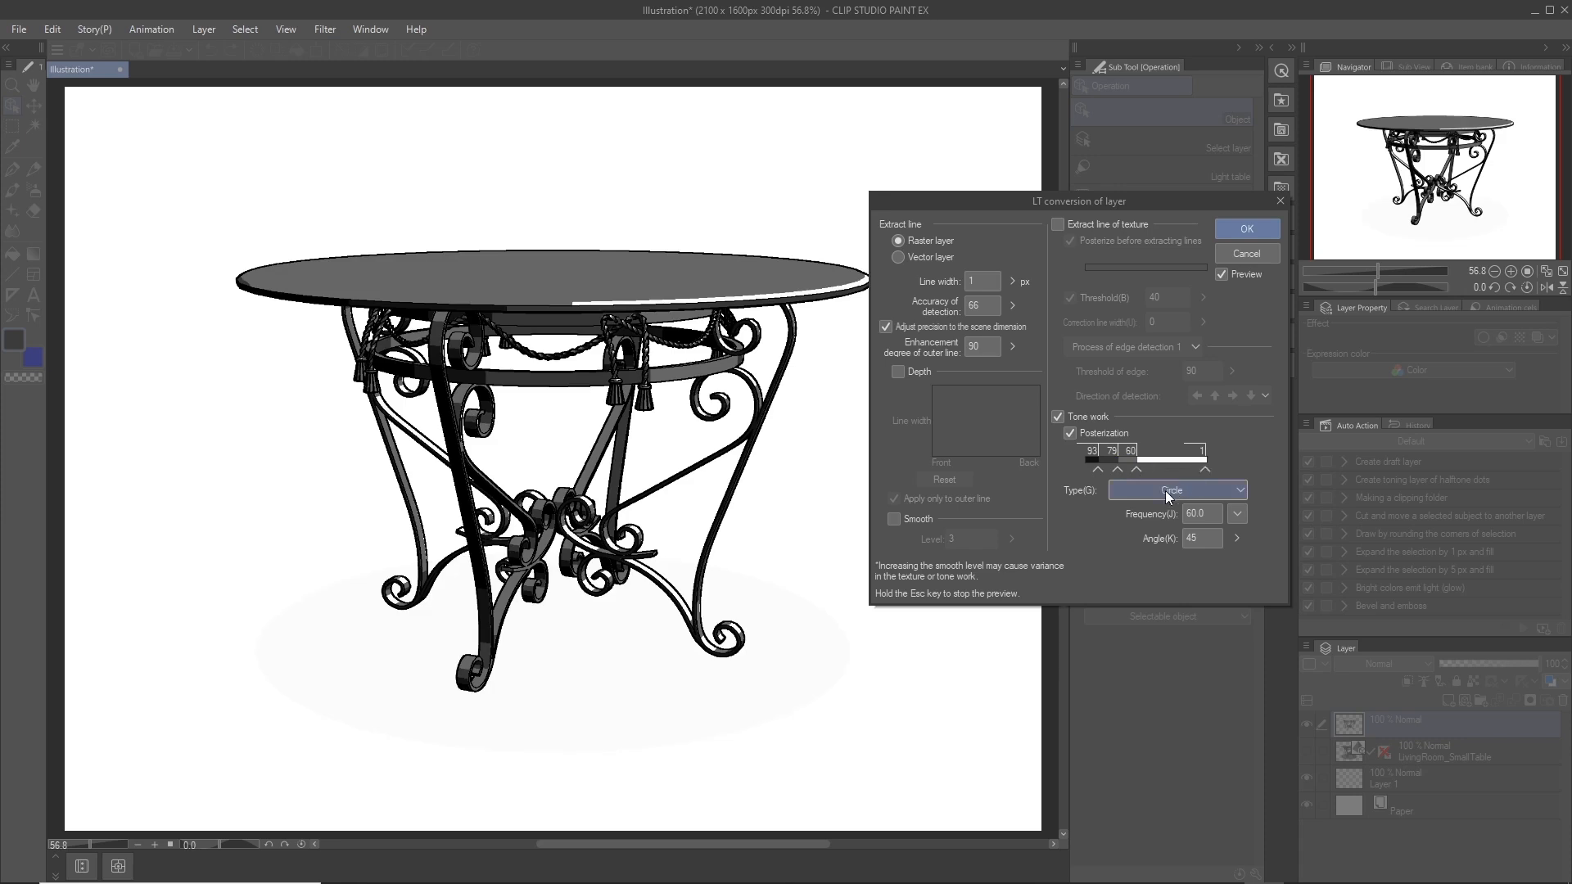
# - Add three lighter posterization tones and adjust the levels to 94, 87, 66, 54, 40, 21 and 1
pyautogui.click(1168, 468)
pyautogui.click(1183, 468)
pyautogui.click(1148, 469)
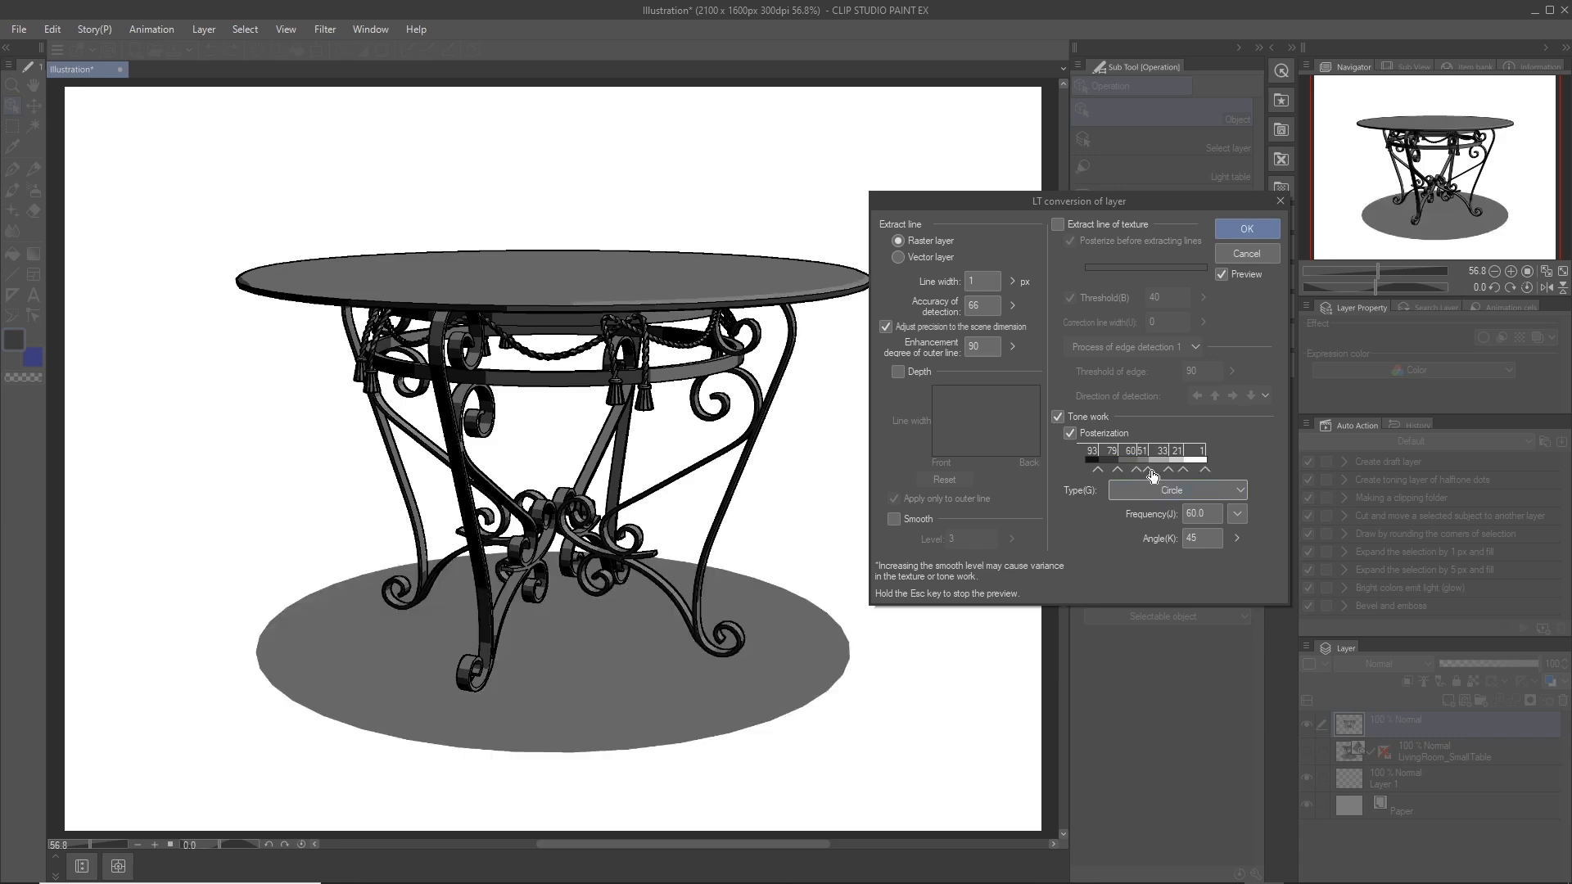
pyautogui.moveTo(1184, 473); pyautogui.dragTo(1168, 484)
pyautogui.moveTo(1148, 471); pyautogui.dragTo(1148, 484)
pyautogui.moveTo(1136, 471); pyautogui.dragTo(1103, 484)
pyautogui.moveTo(1204, 470); pyautogui.dragTo(1155, 477)
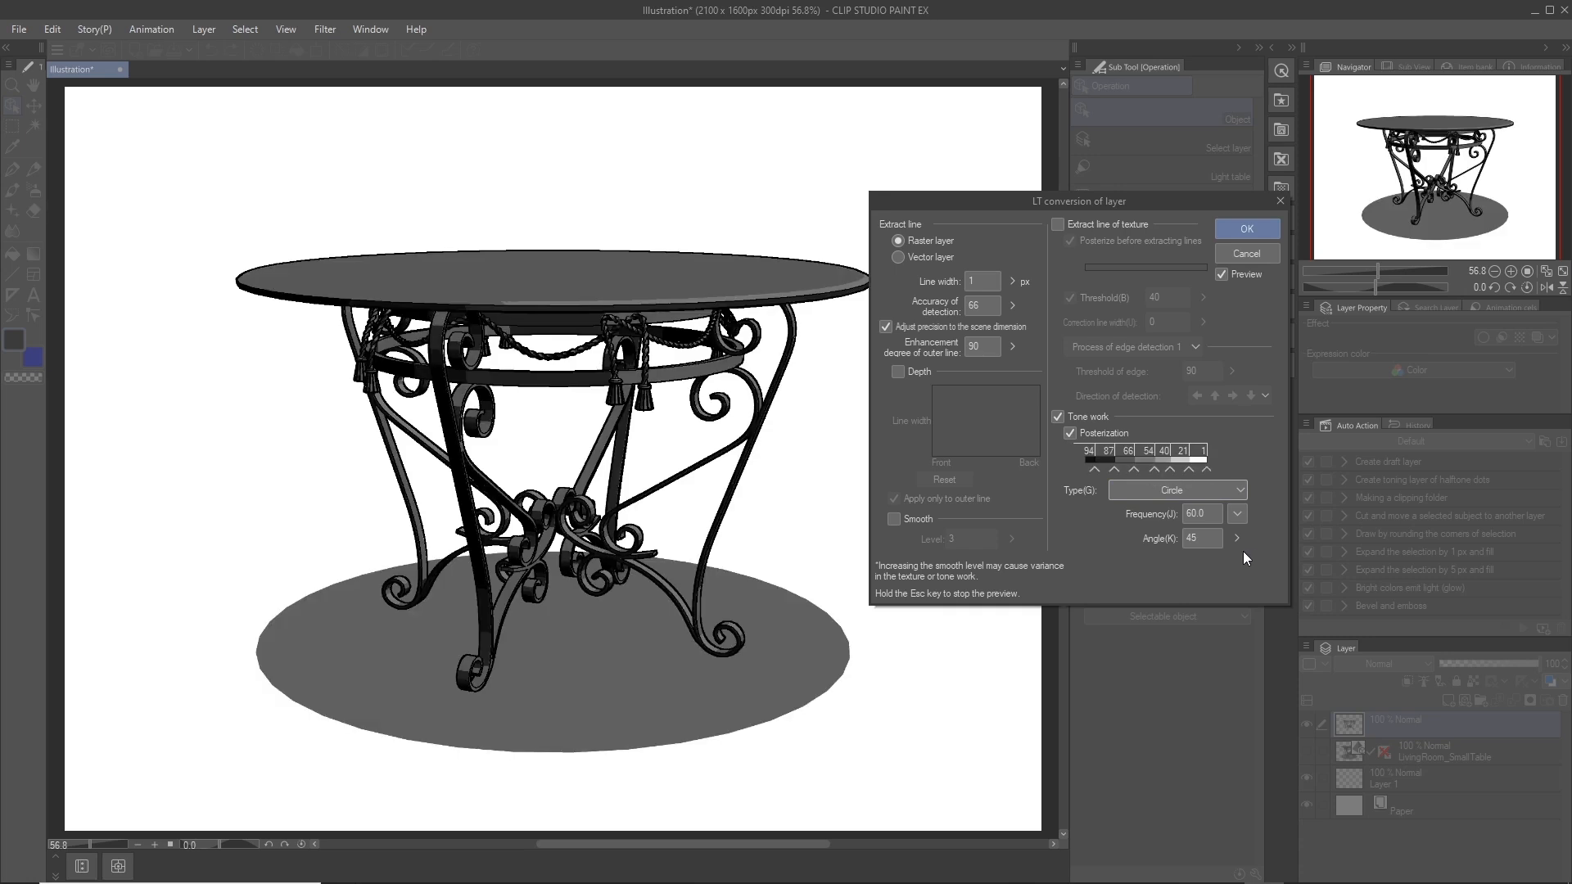
# - Review the available tone types, keep Circle, and apply the LT conversion to the table
pyautogui.click(1236, 490)
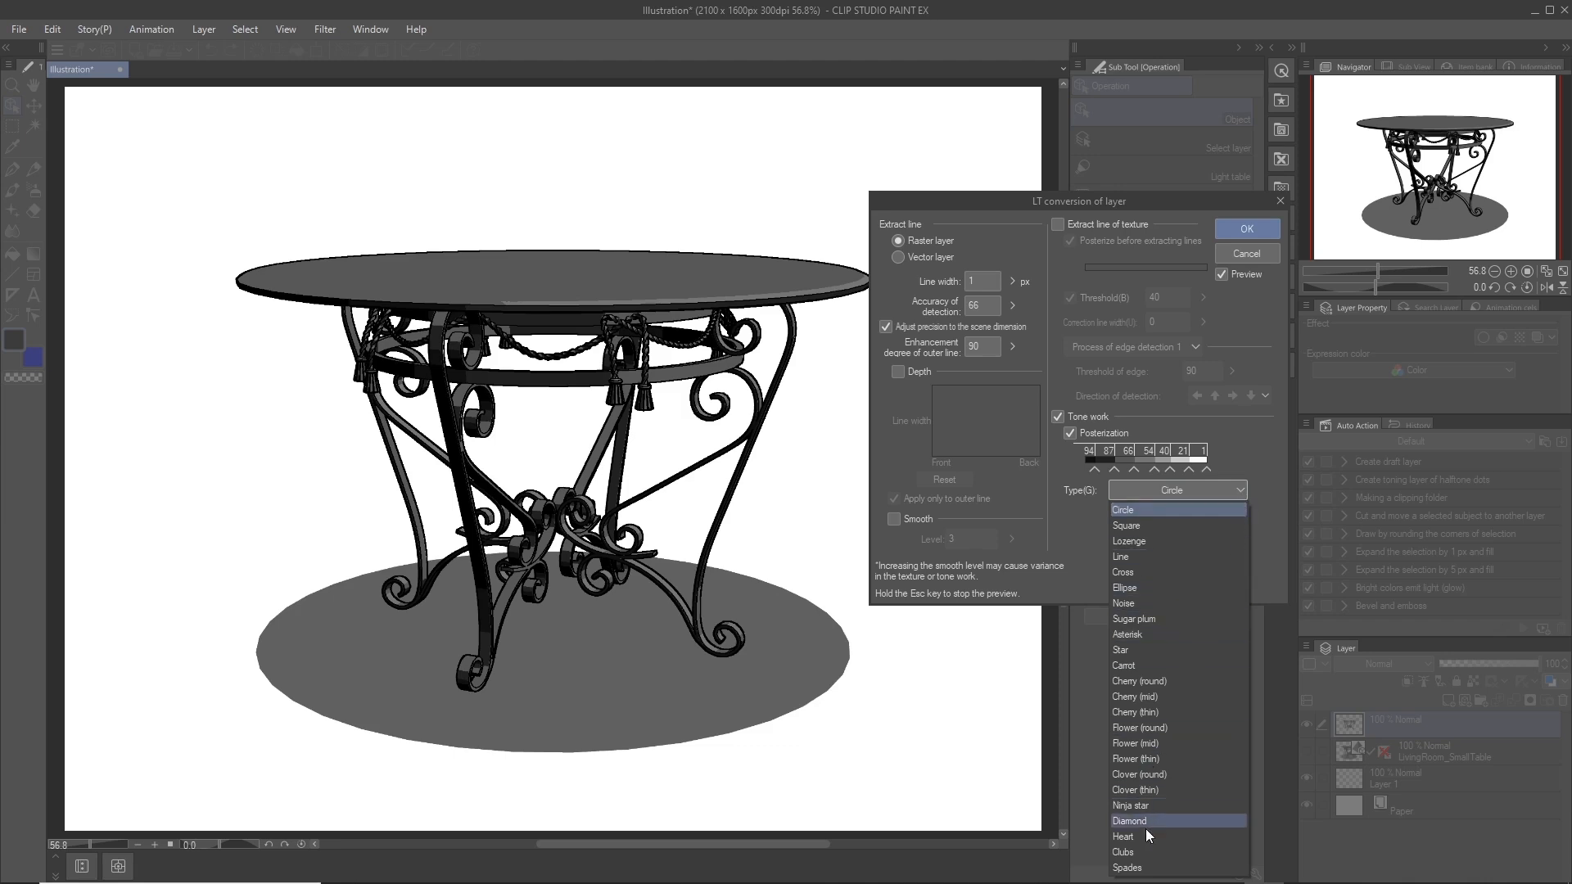
pyautogui.click(1240, 490)
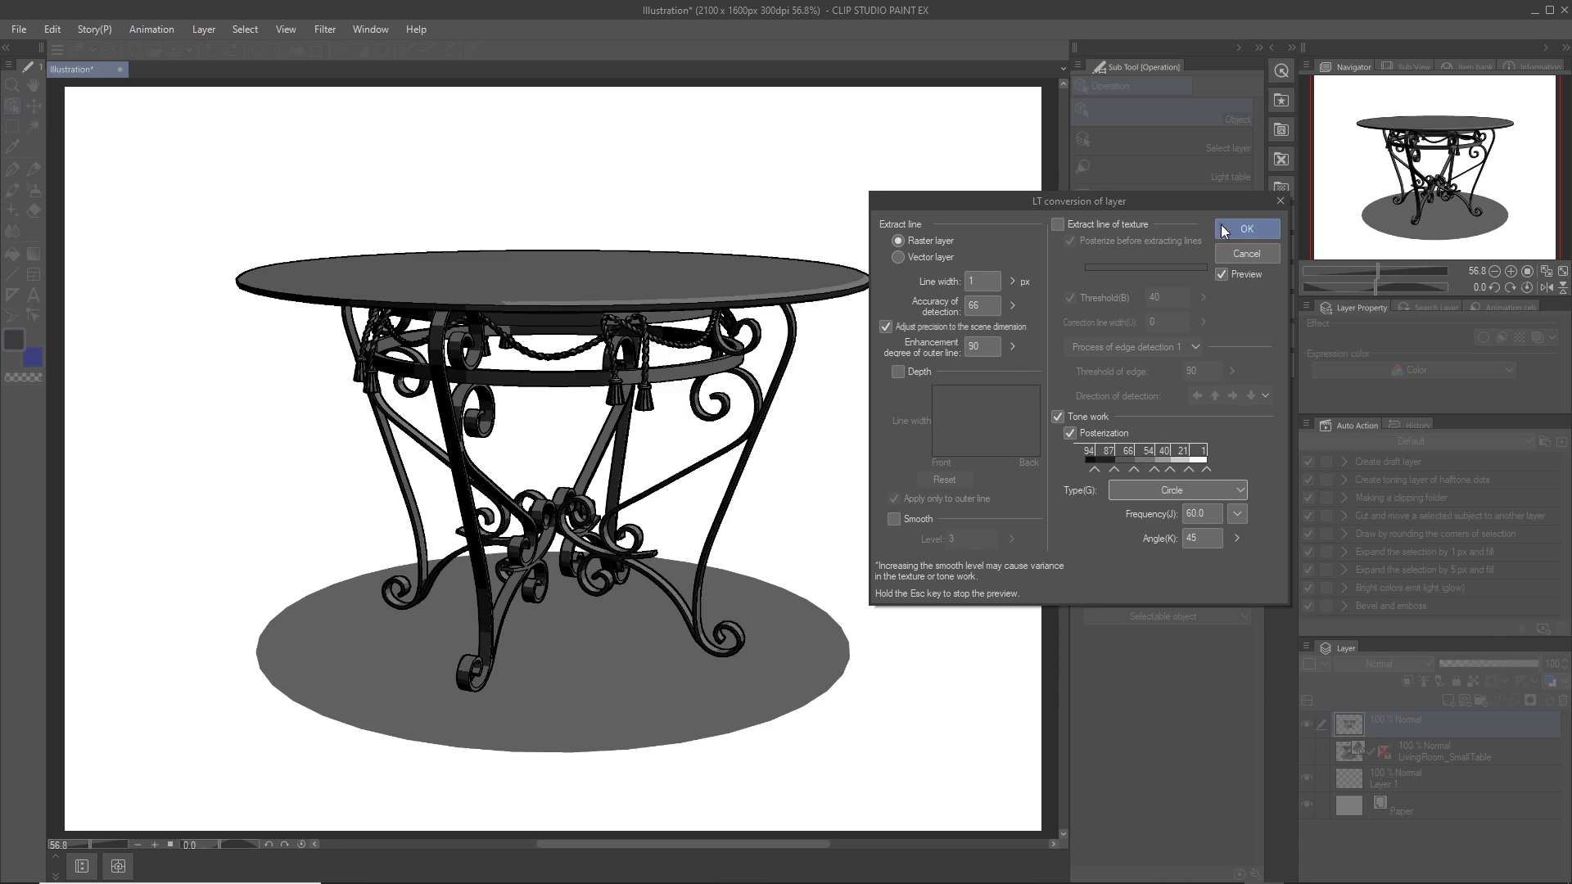
pyautogui.click(1250, 226)
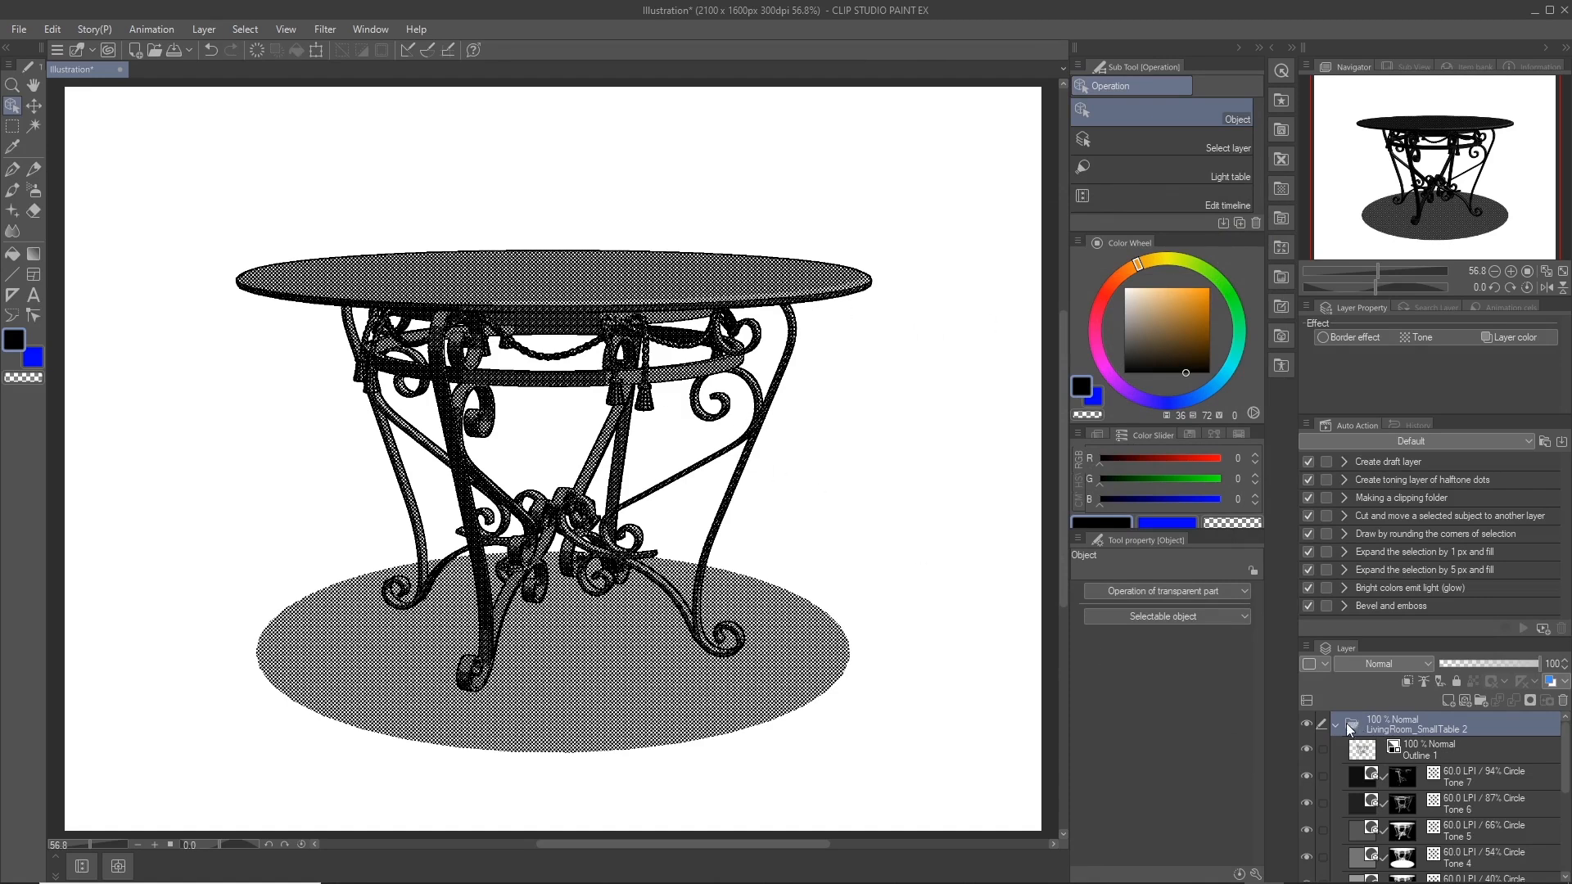
# - Enlarge the layer list and compare the converted LivingRoom_SmallTable 2 folder with the original 3D table by switching their visibility
pyautogui.moveTo(1441, 639); pyautogui.dragTo(1462, 474)
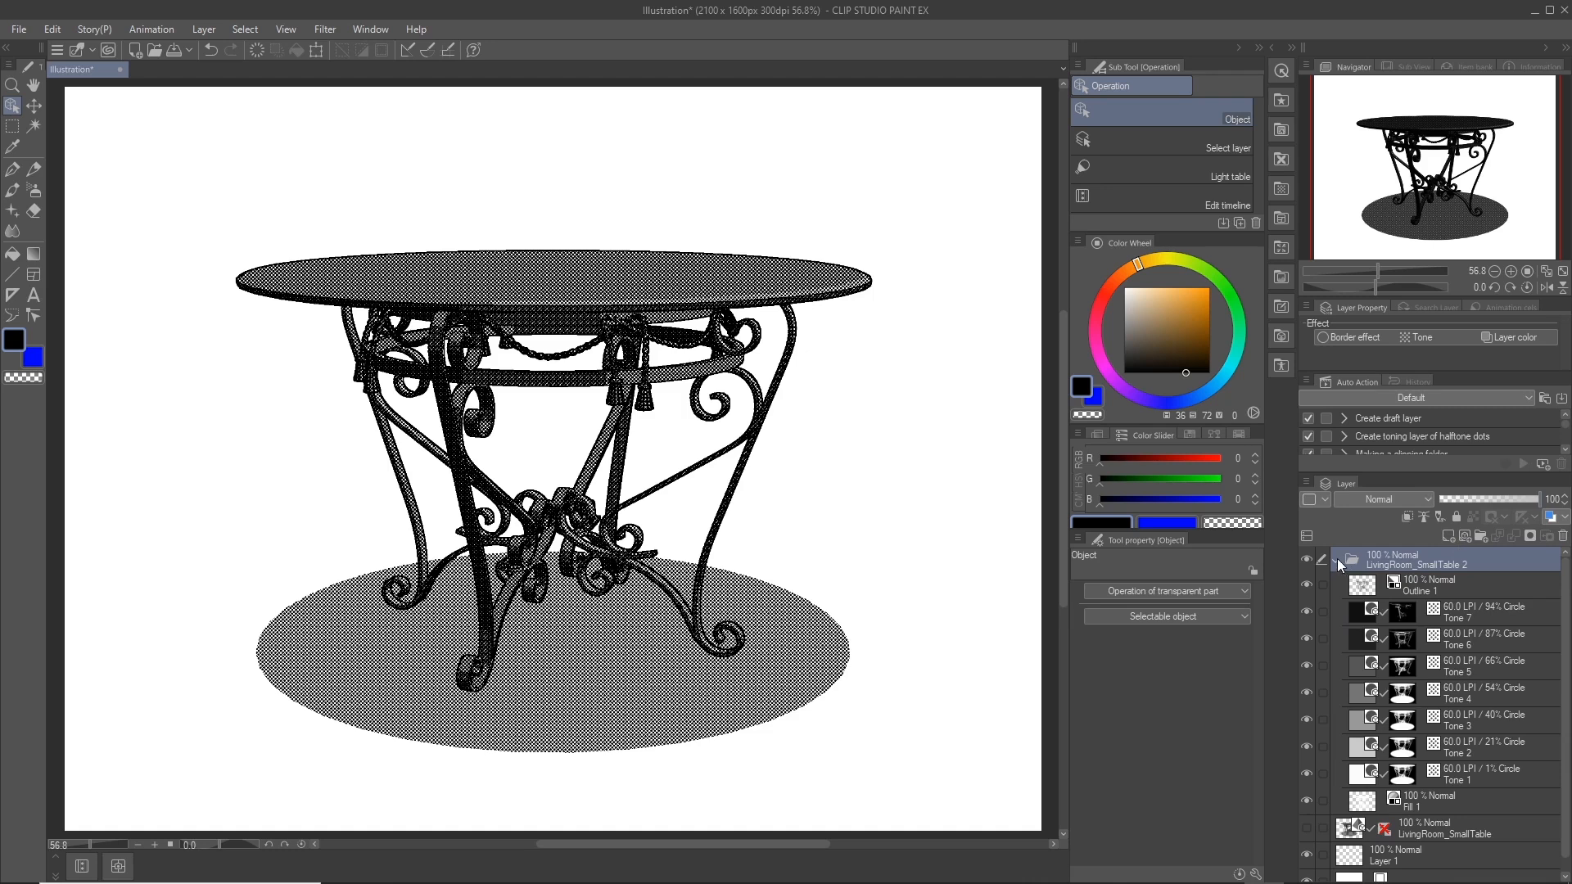
pyautogui.click(1338, 561)
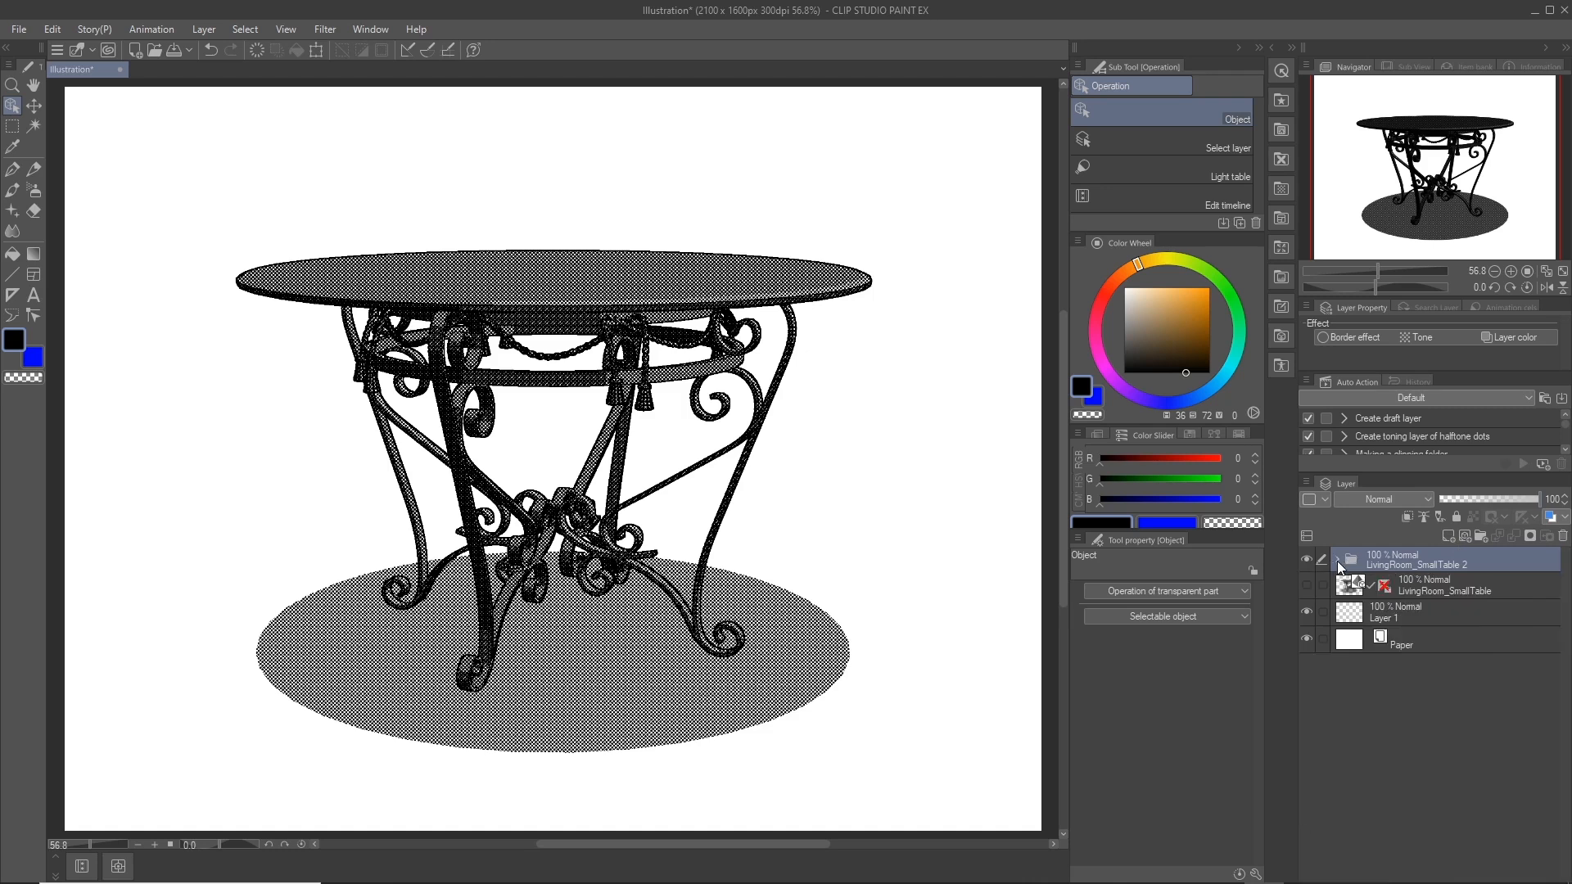
pyautogui.click(1305, 560)
pyautogui.click(1306, 584)
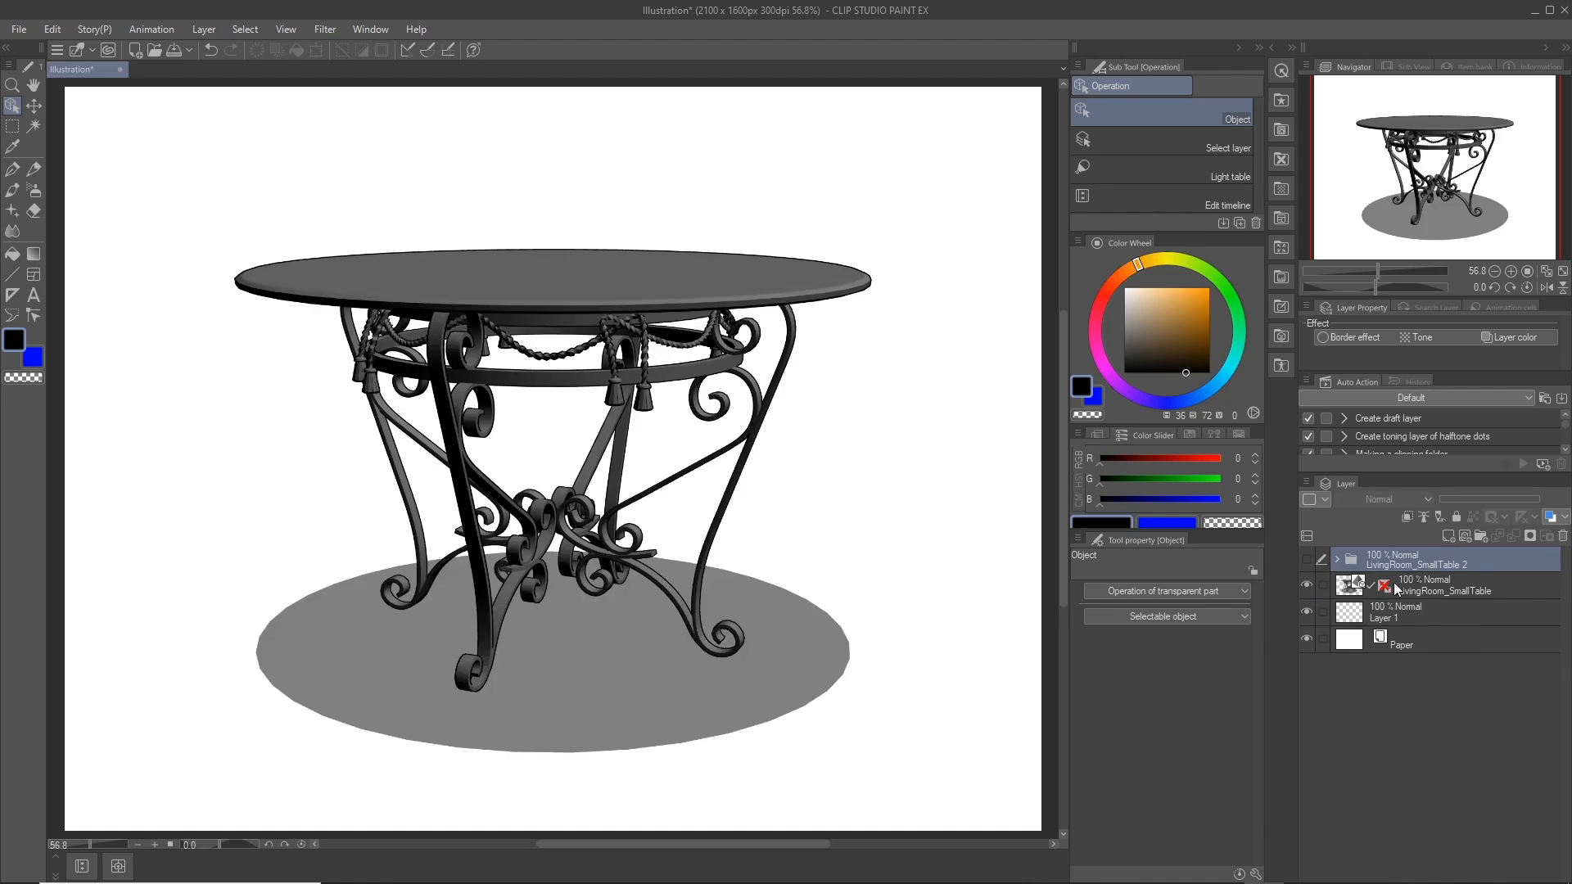
pyautogui.click(1421, 588)
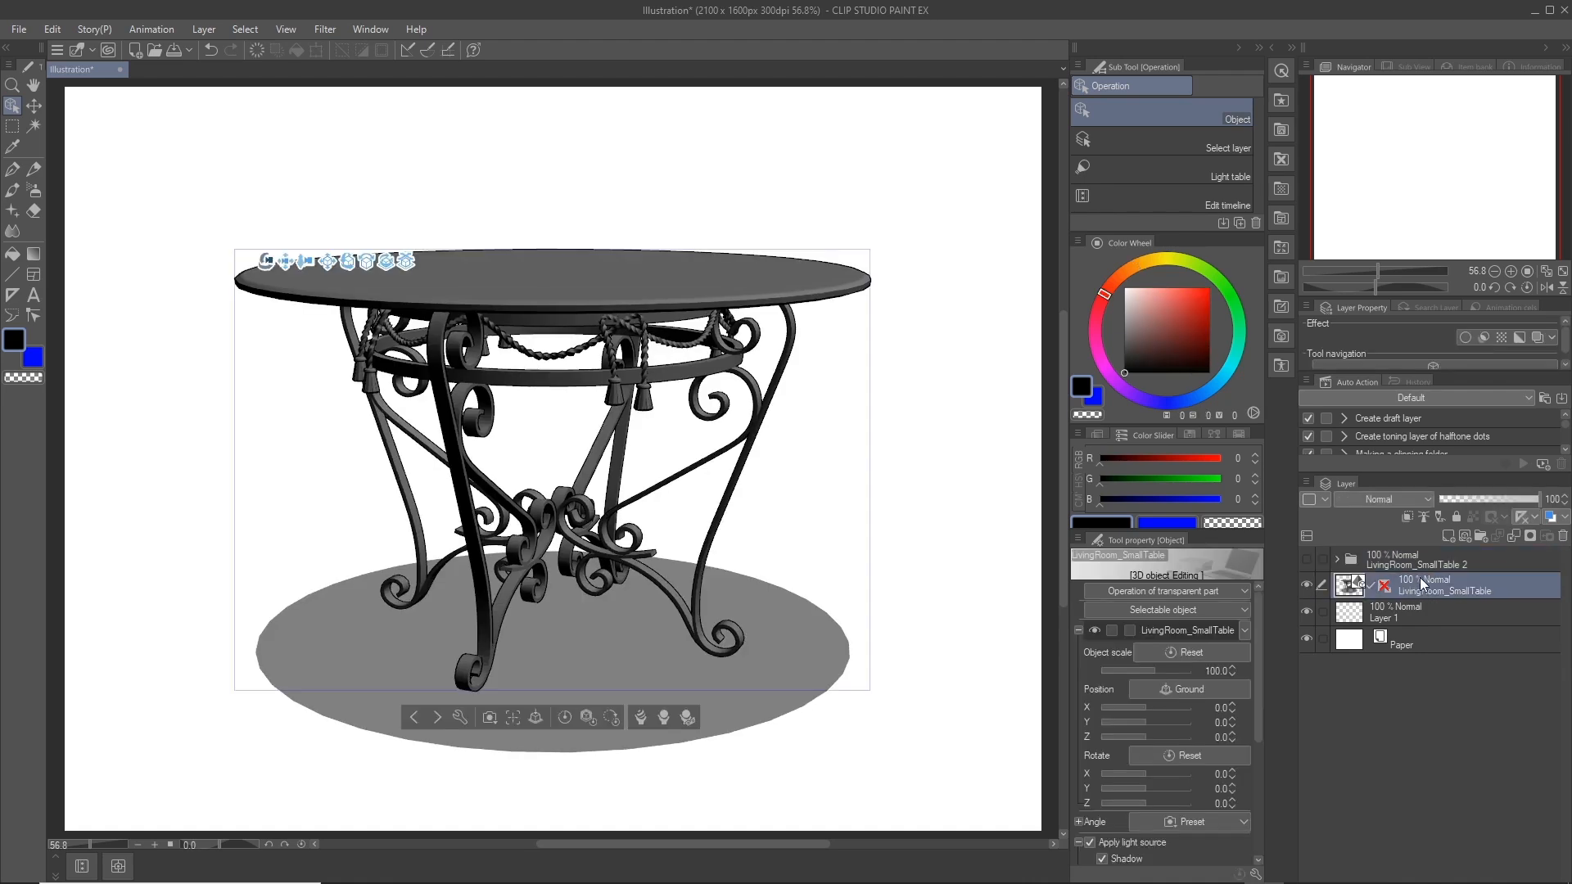
pyautogui.click(1420, 563)
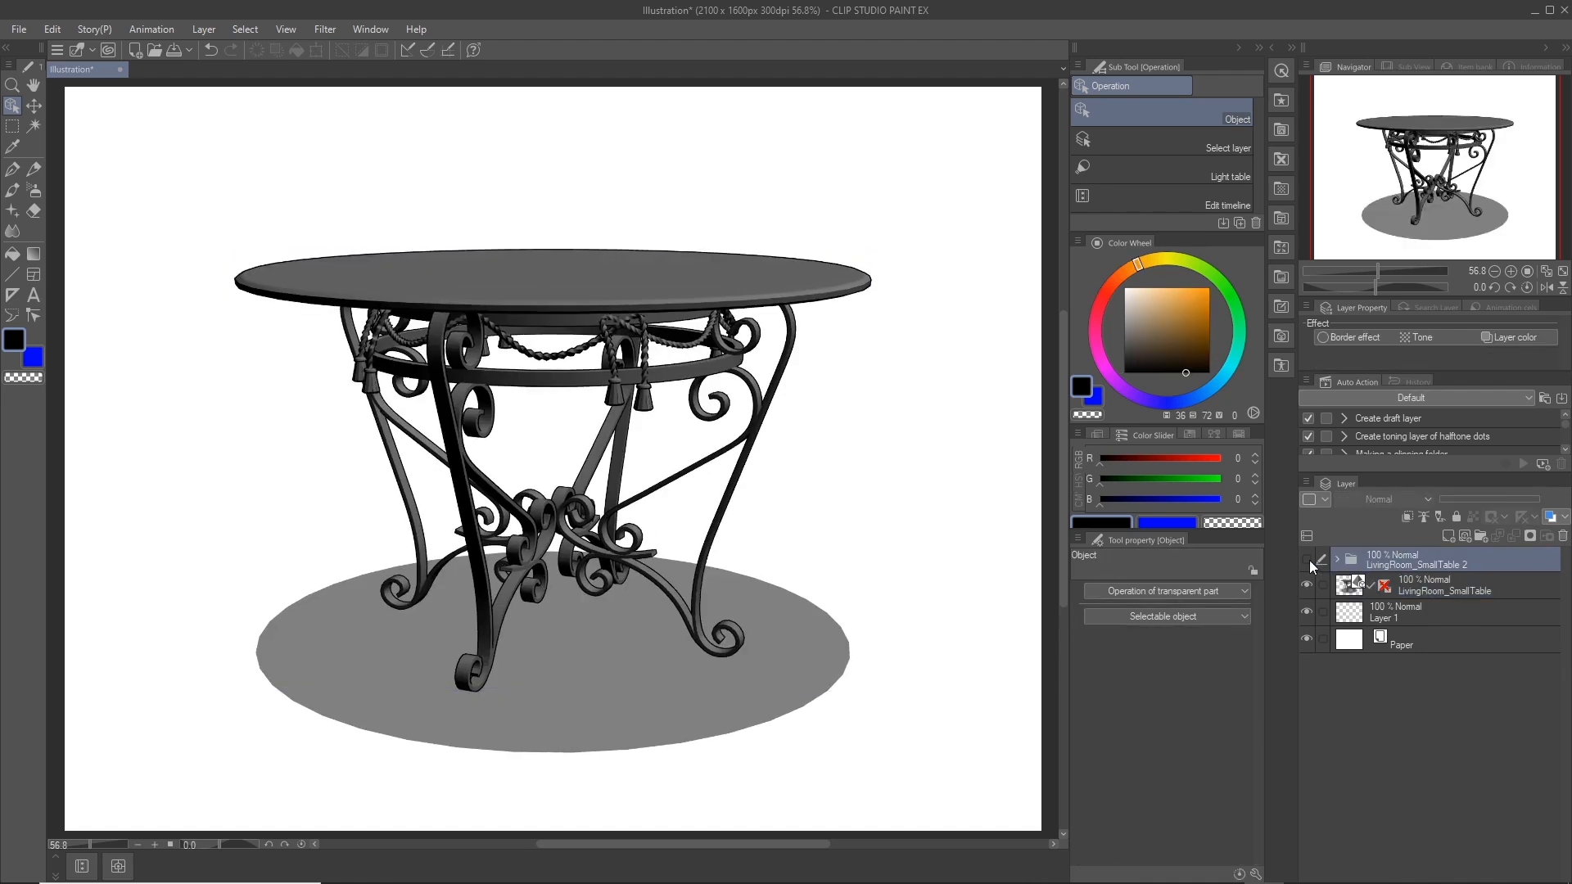
pyautogui.click(1308, 560)
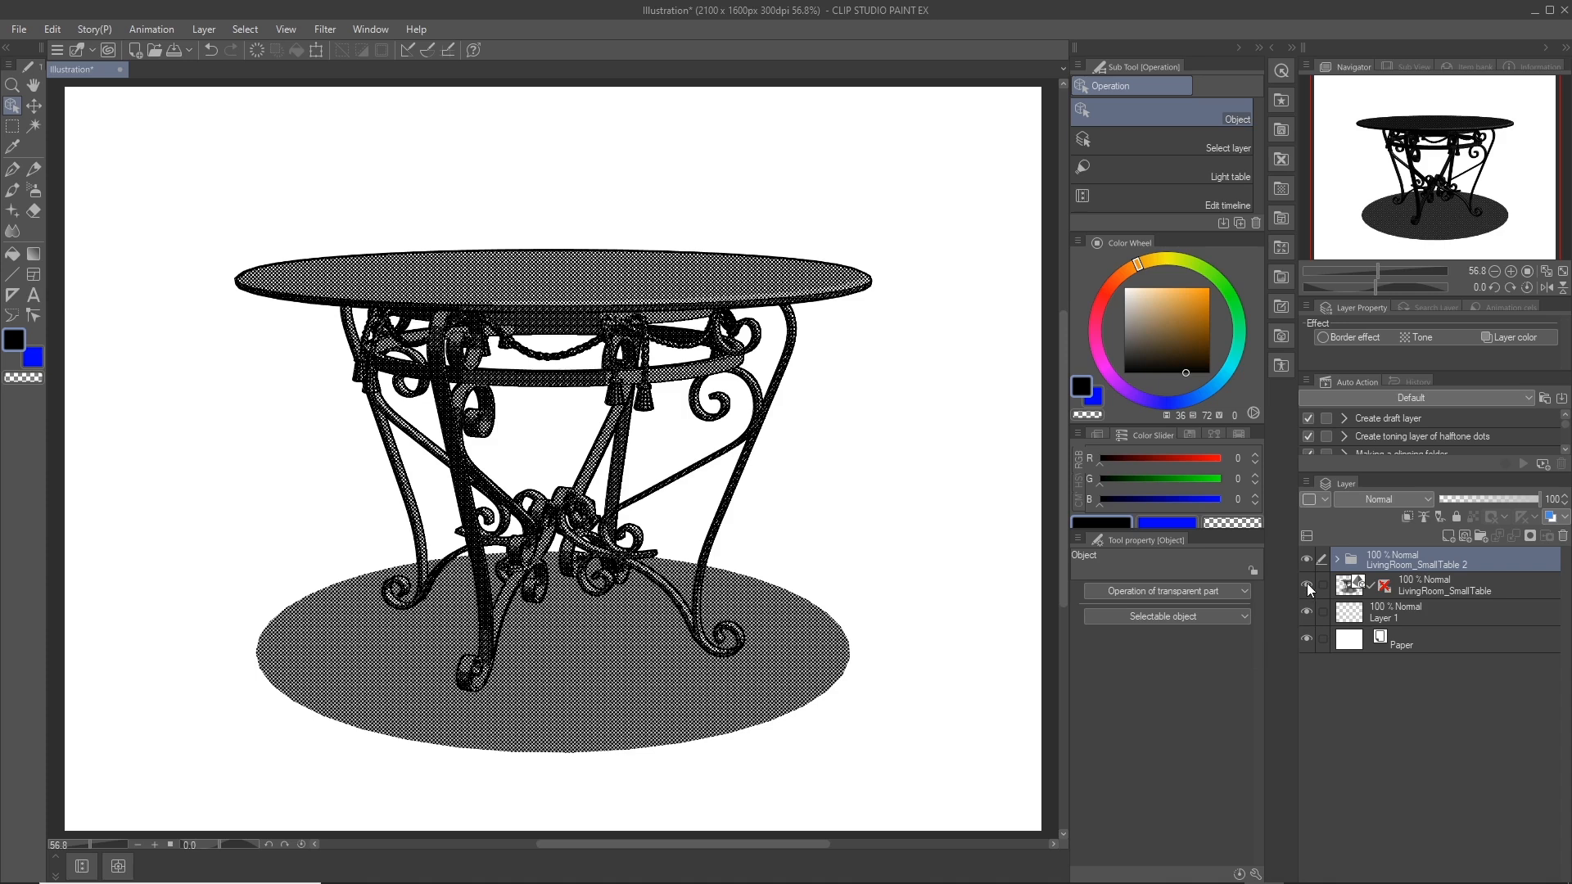
pyautogui.click(1306, 584)
# - Expand the converted table folder, hide the Tone 1 to Tone 7 and Fill 1 layers, and select Outline 1
pyautogui.click(1336, 559)
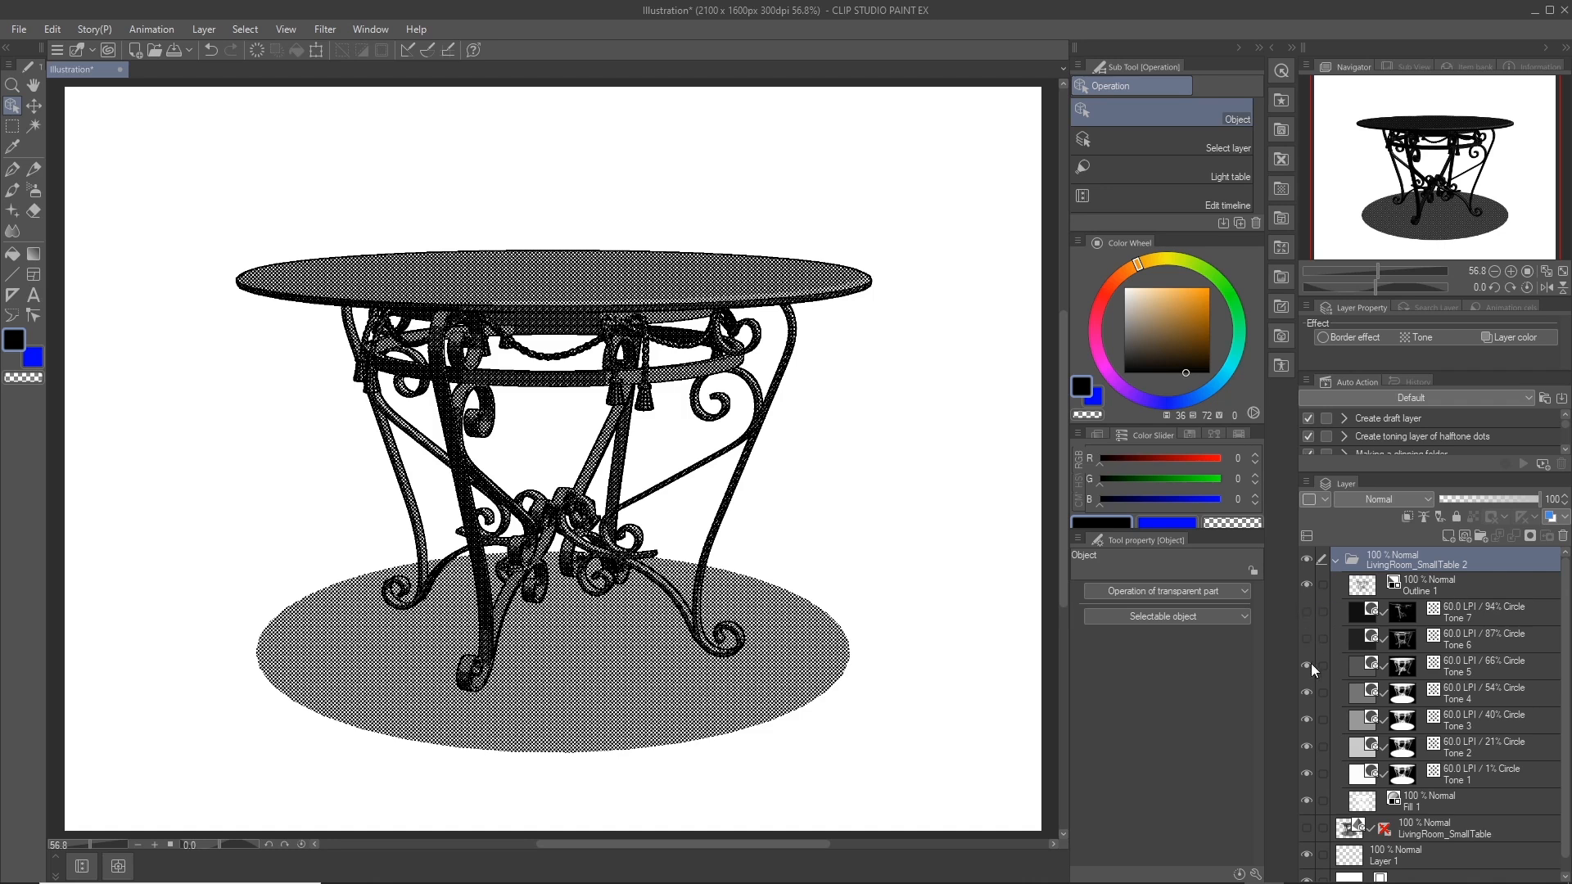
pyautogui.click(1307, 798)
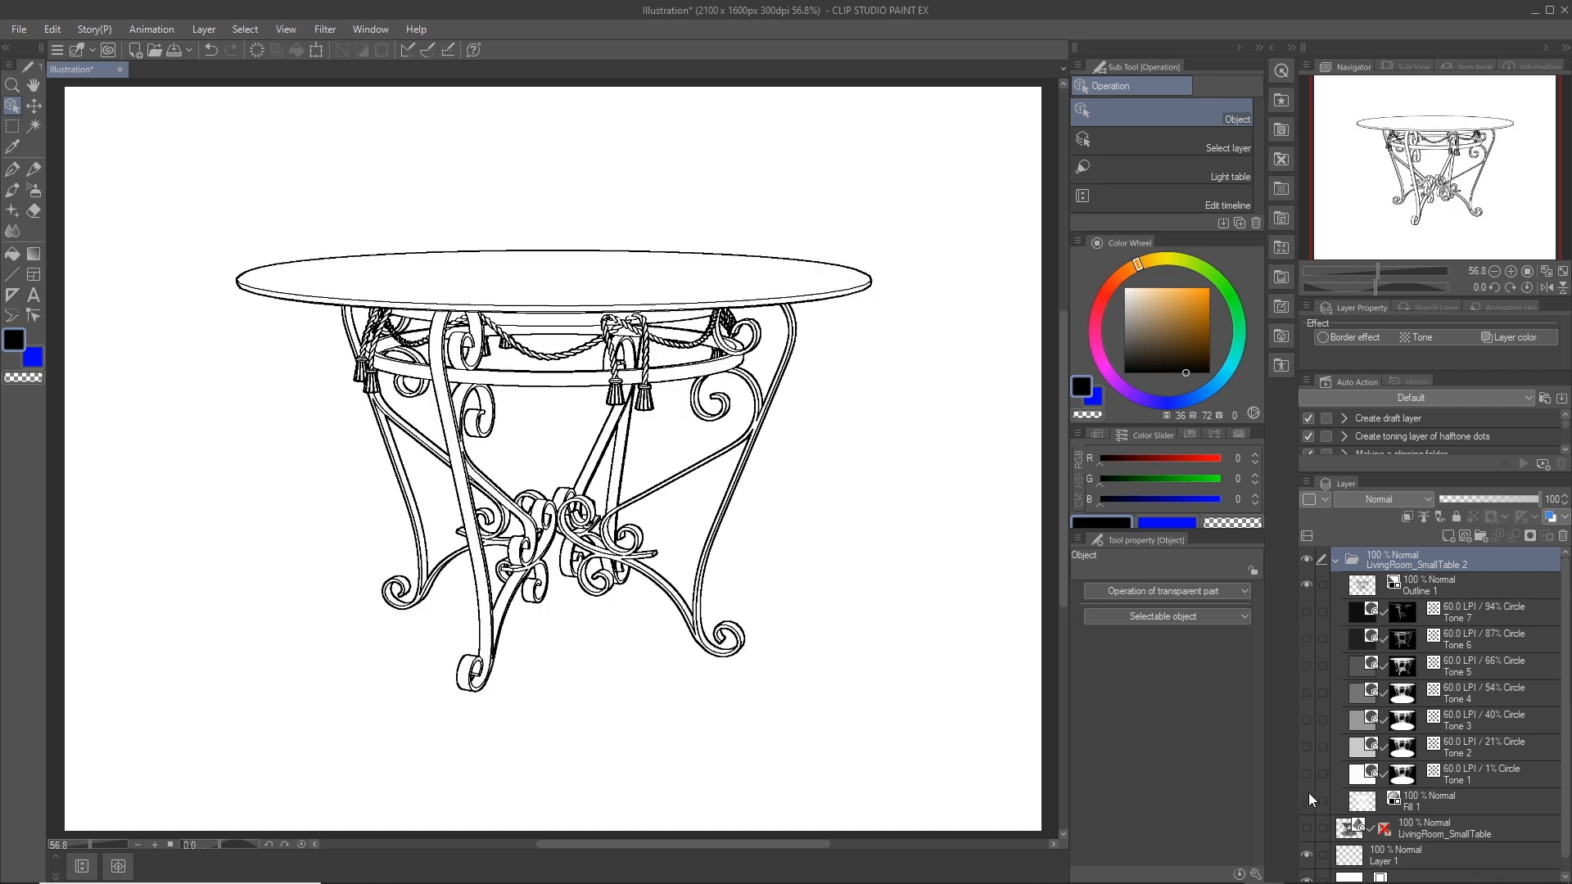
pyautogui.click(1441, 589)
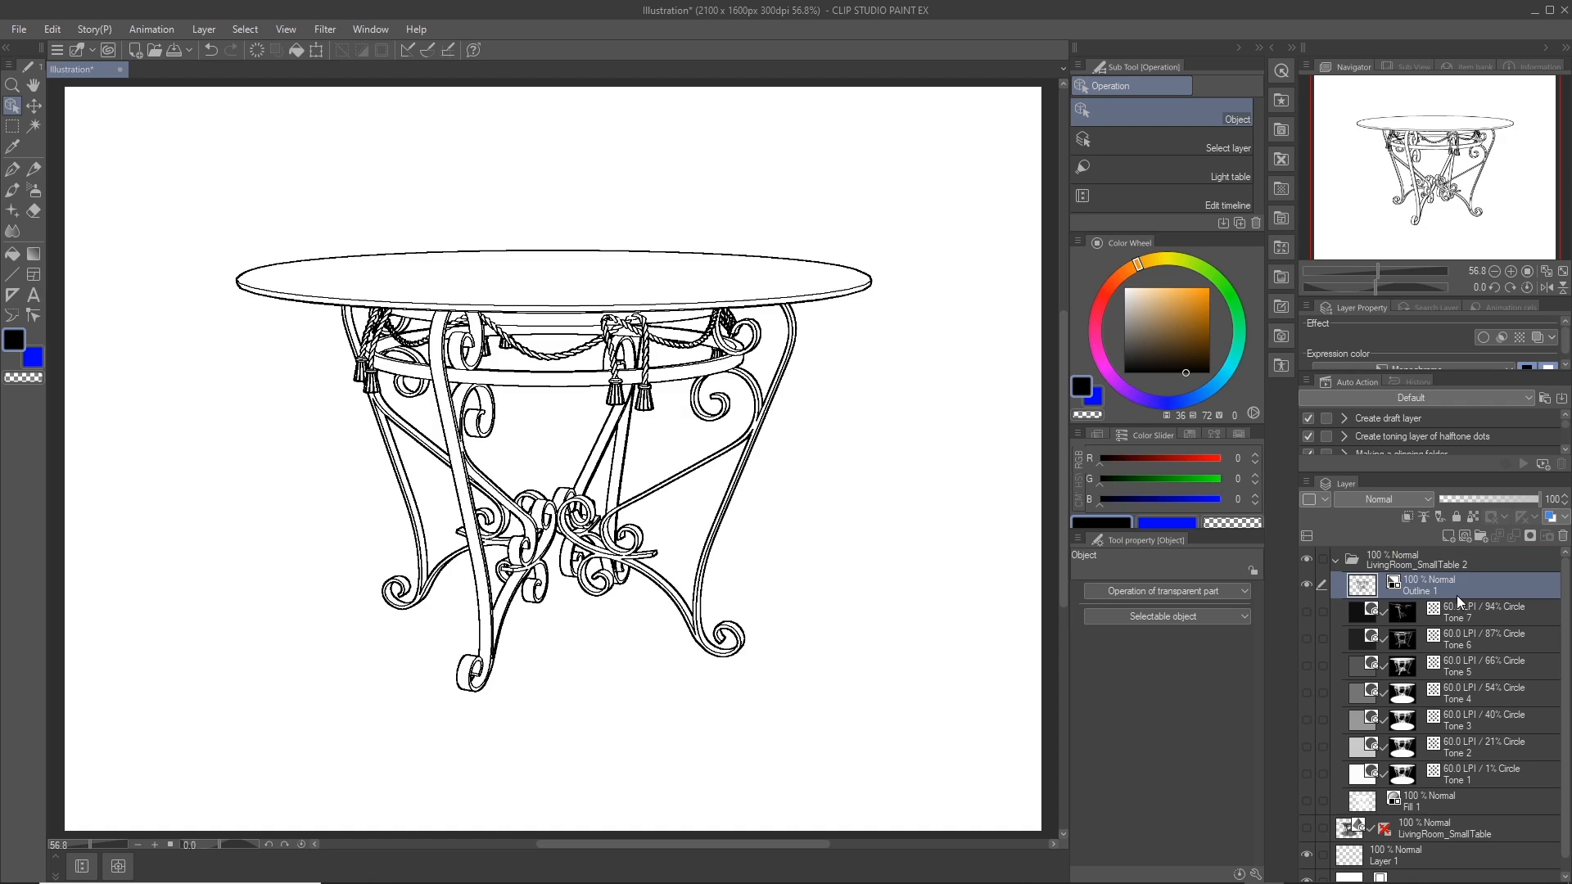
# - Show the Tone 7 layer and change its tone to 12.8 LPI, 37% density and Square dots
pyautogui.click(1396, 624)
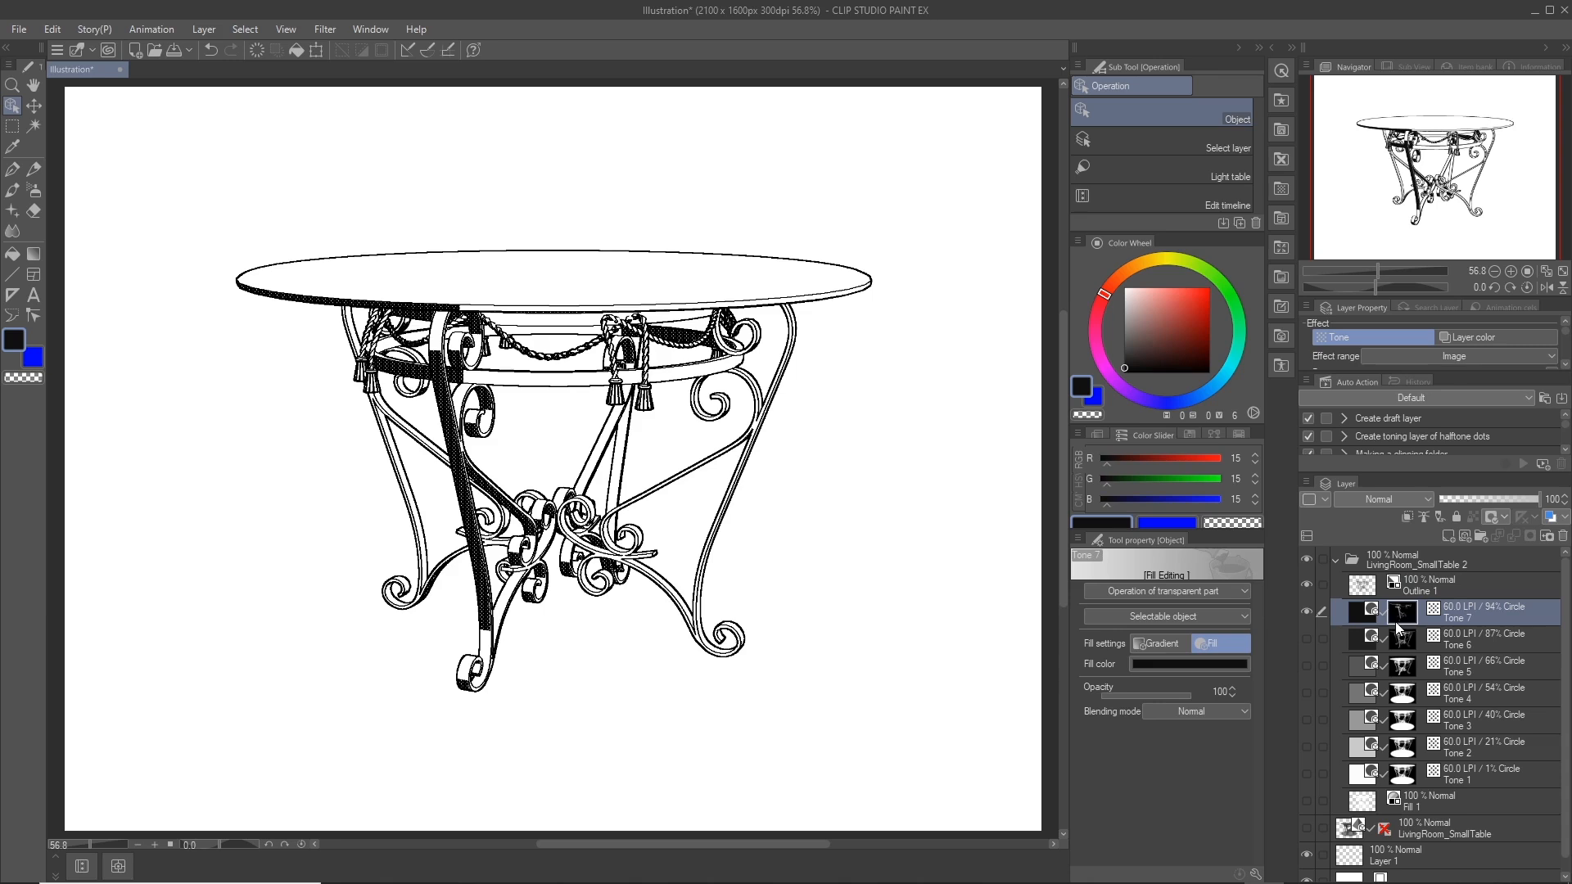
pyautogui.click(1366, 624)
pyautogui.click(1403, 616)
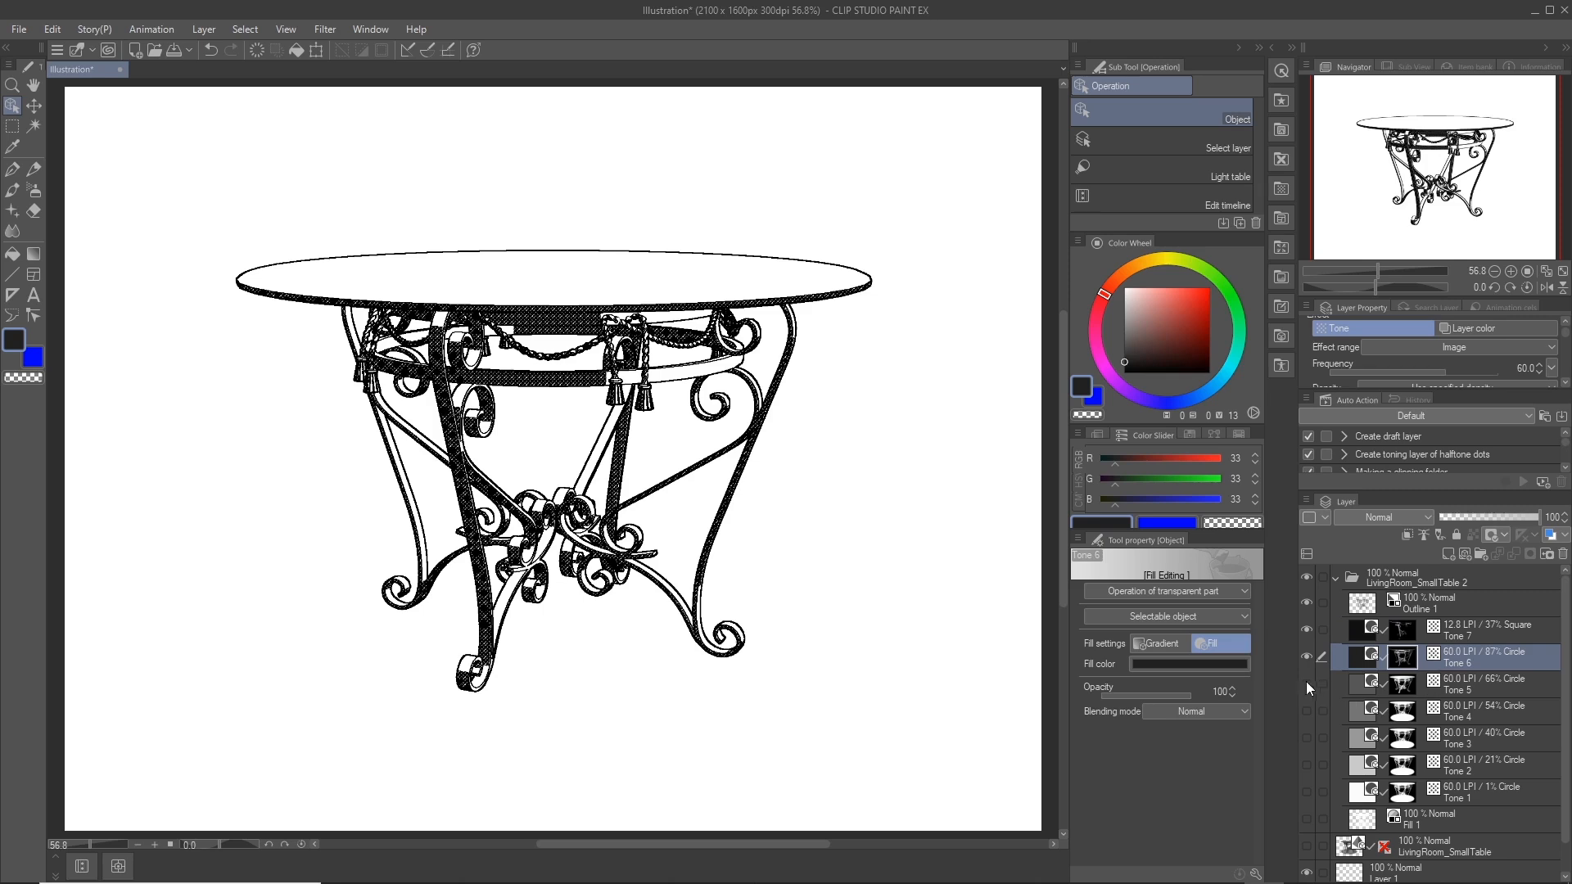
# - Show and select the Tone 5 to Tone 1 layers one by one to examine each tone's effect
pyautogui.click(1307, 684)
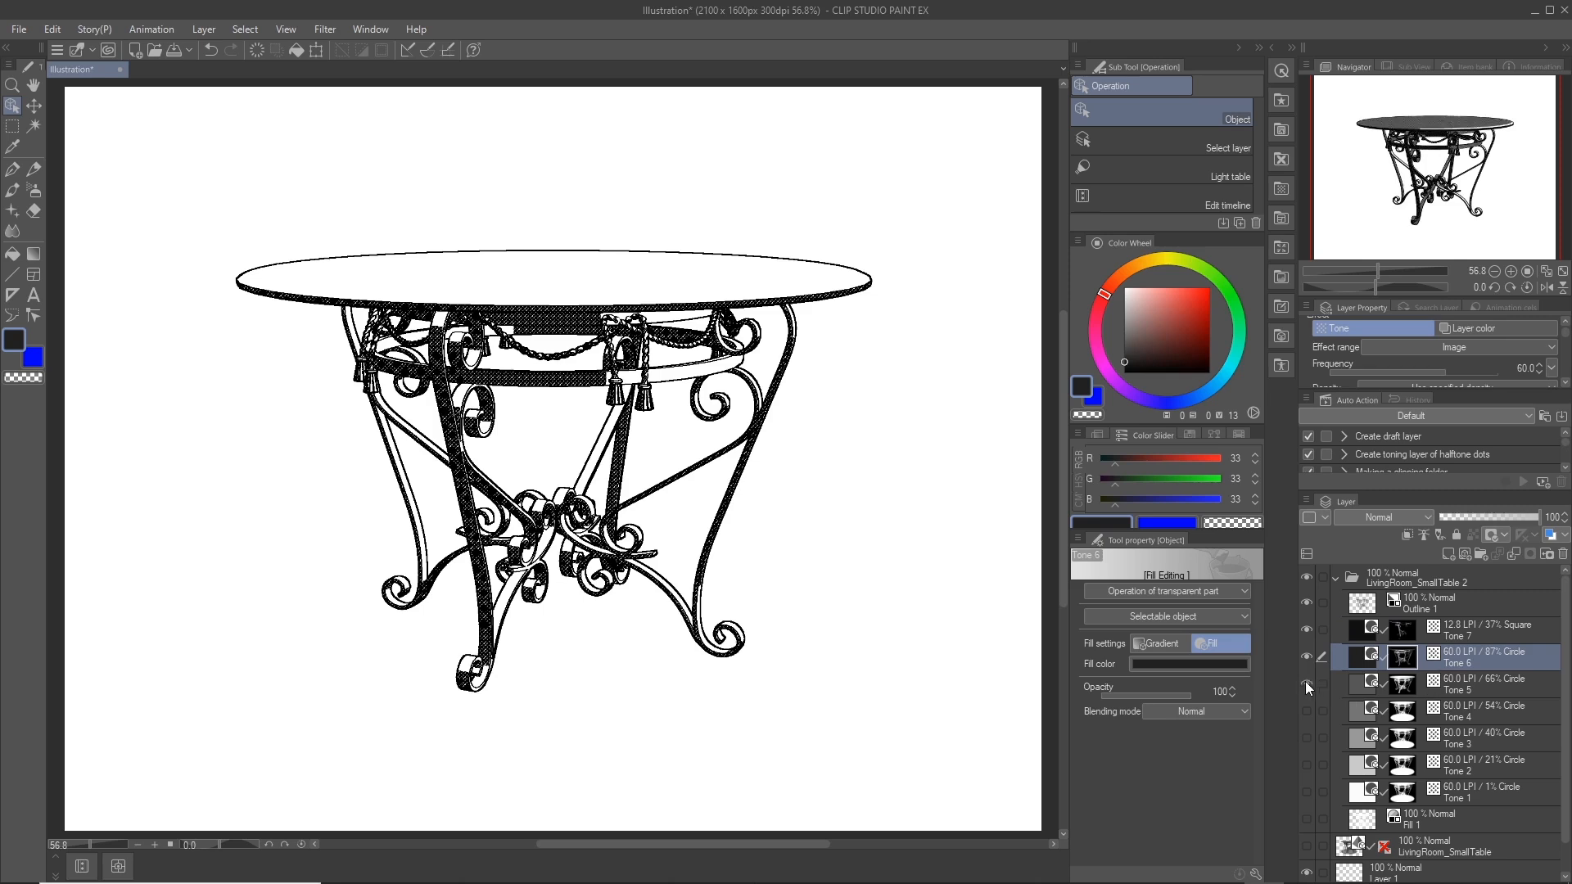
pyautogui.click(1462, 688)
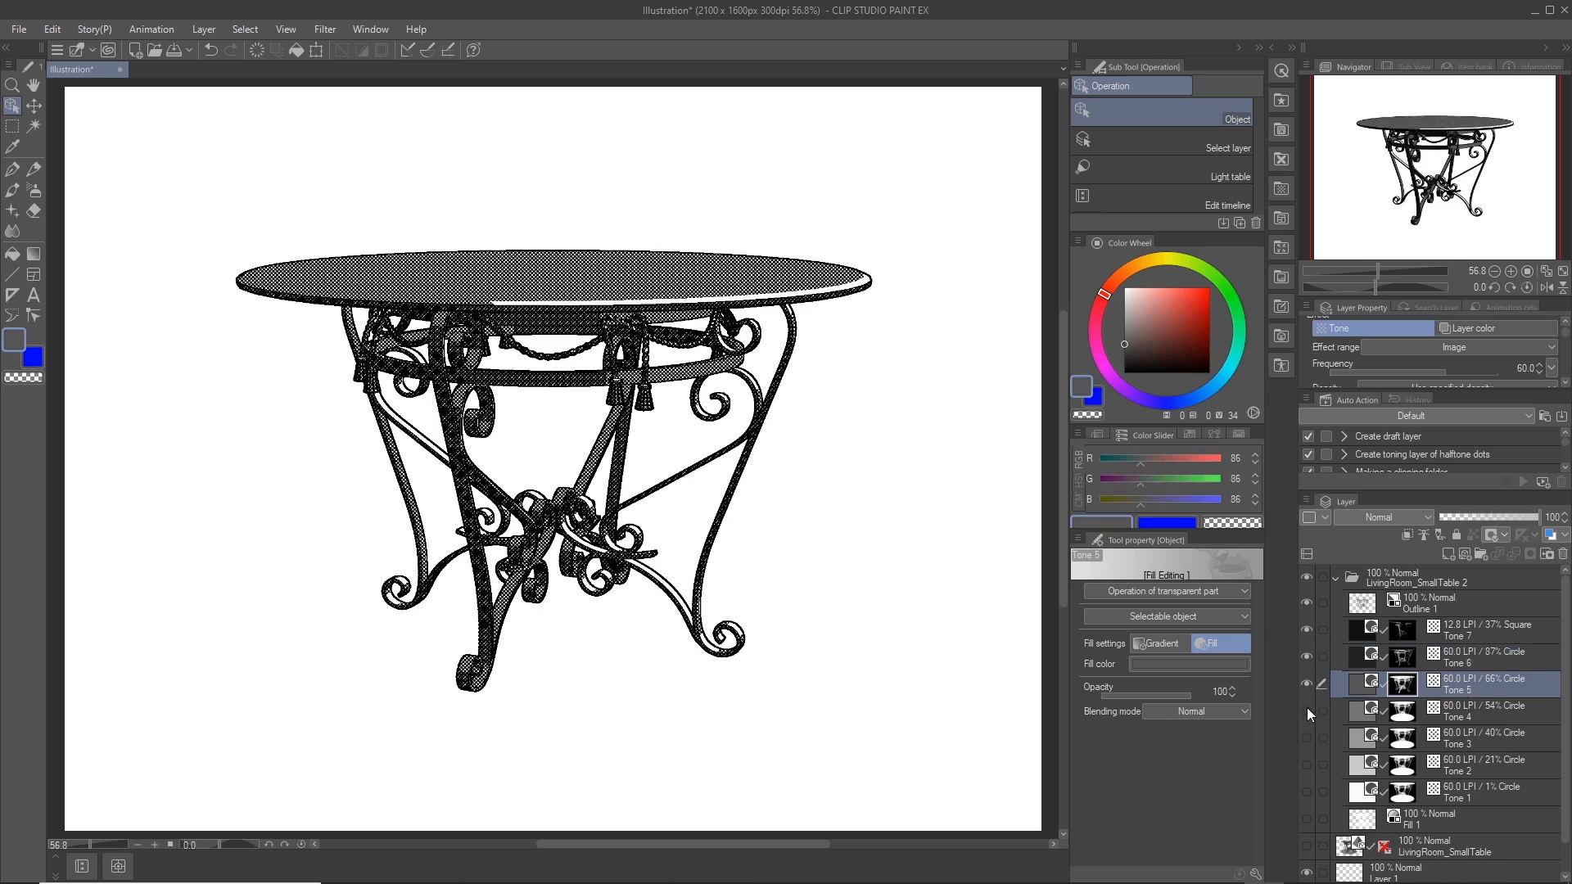
pyautogui.click(1306, 709)
pyautogui.click(1448, 719)
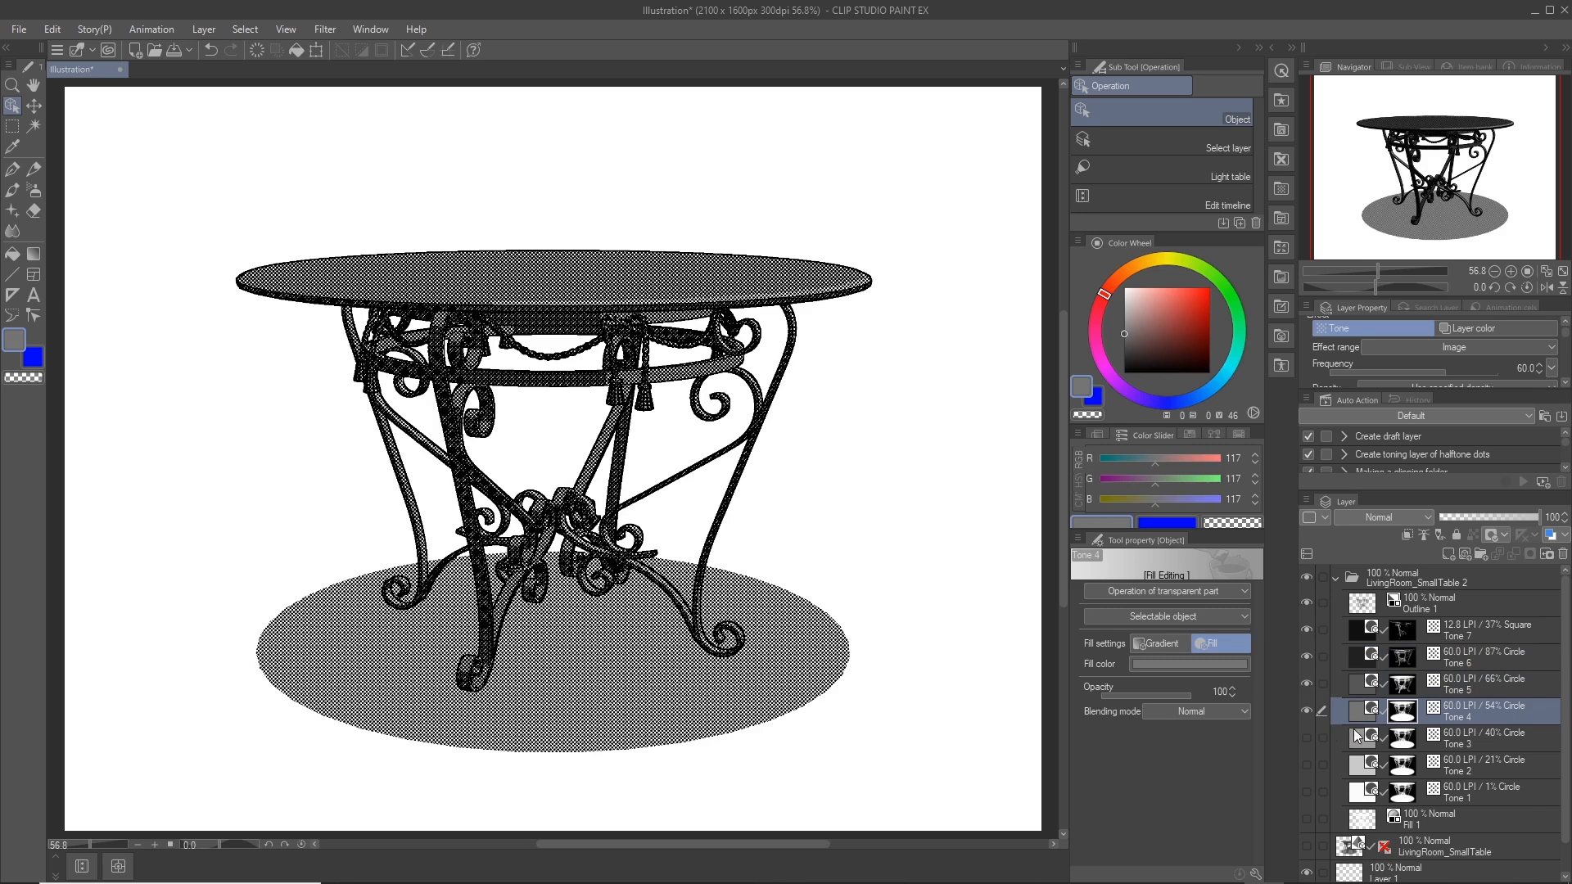
pyautogui.click(1307, 737)
pyautogui.click(1466, 735)
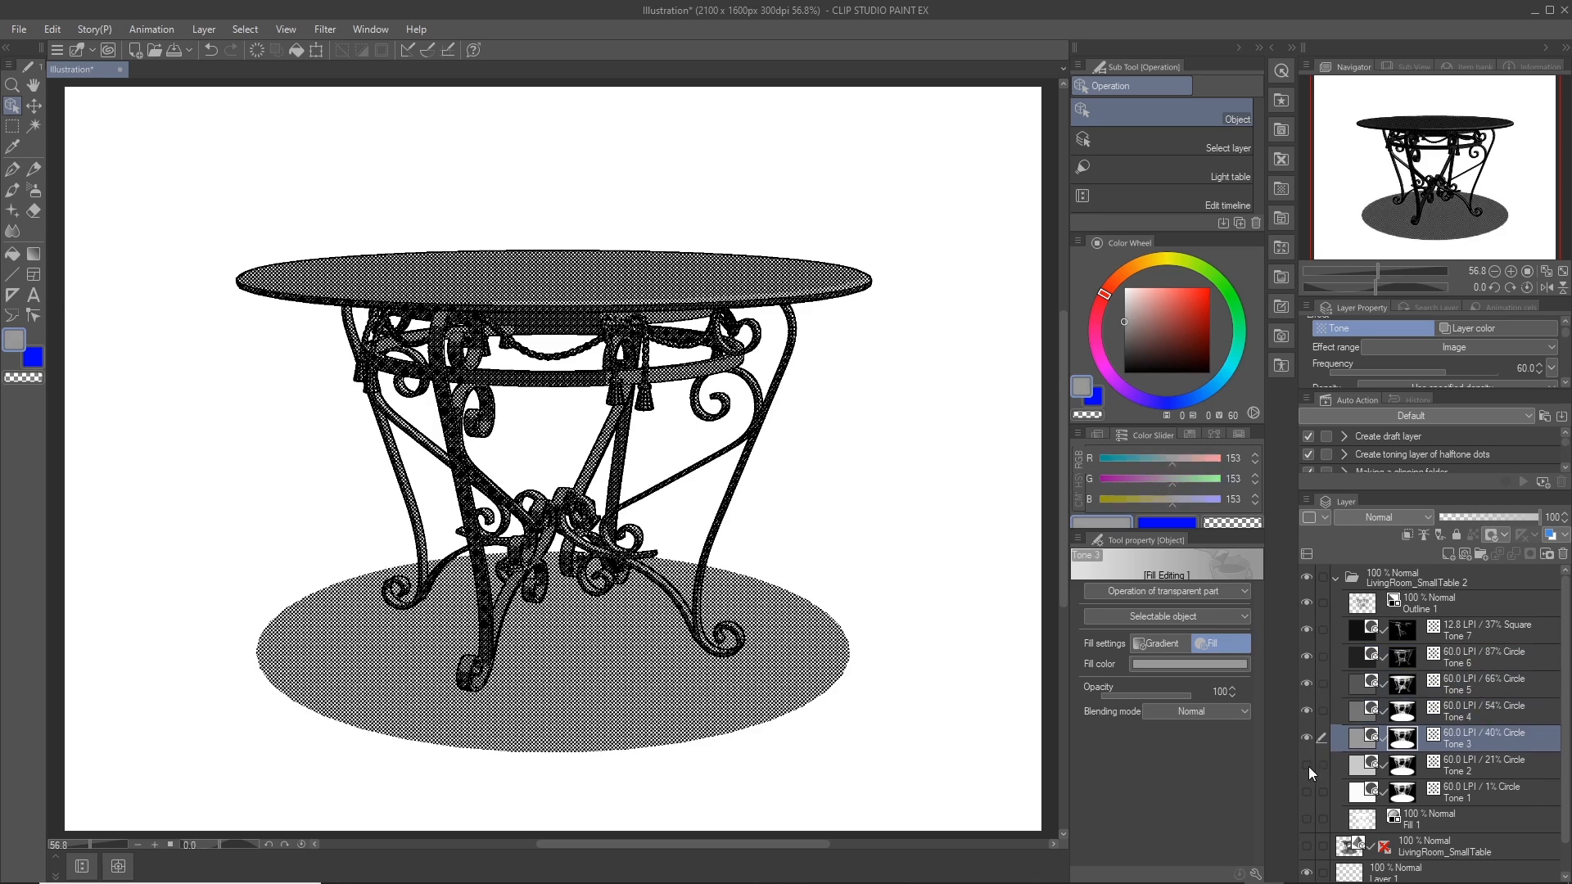
pyautogui.click(1467, 770)
pyautogui.click(1307, 791)
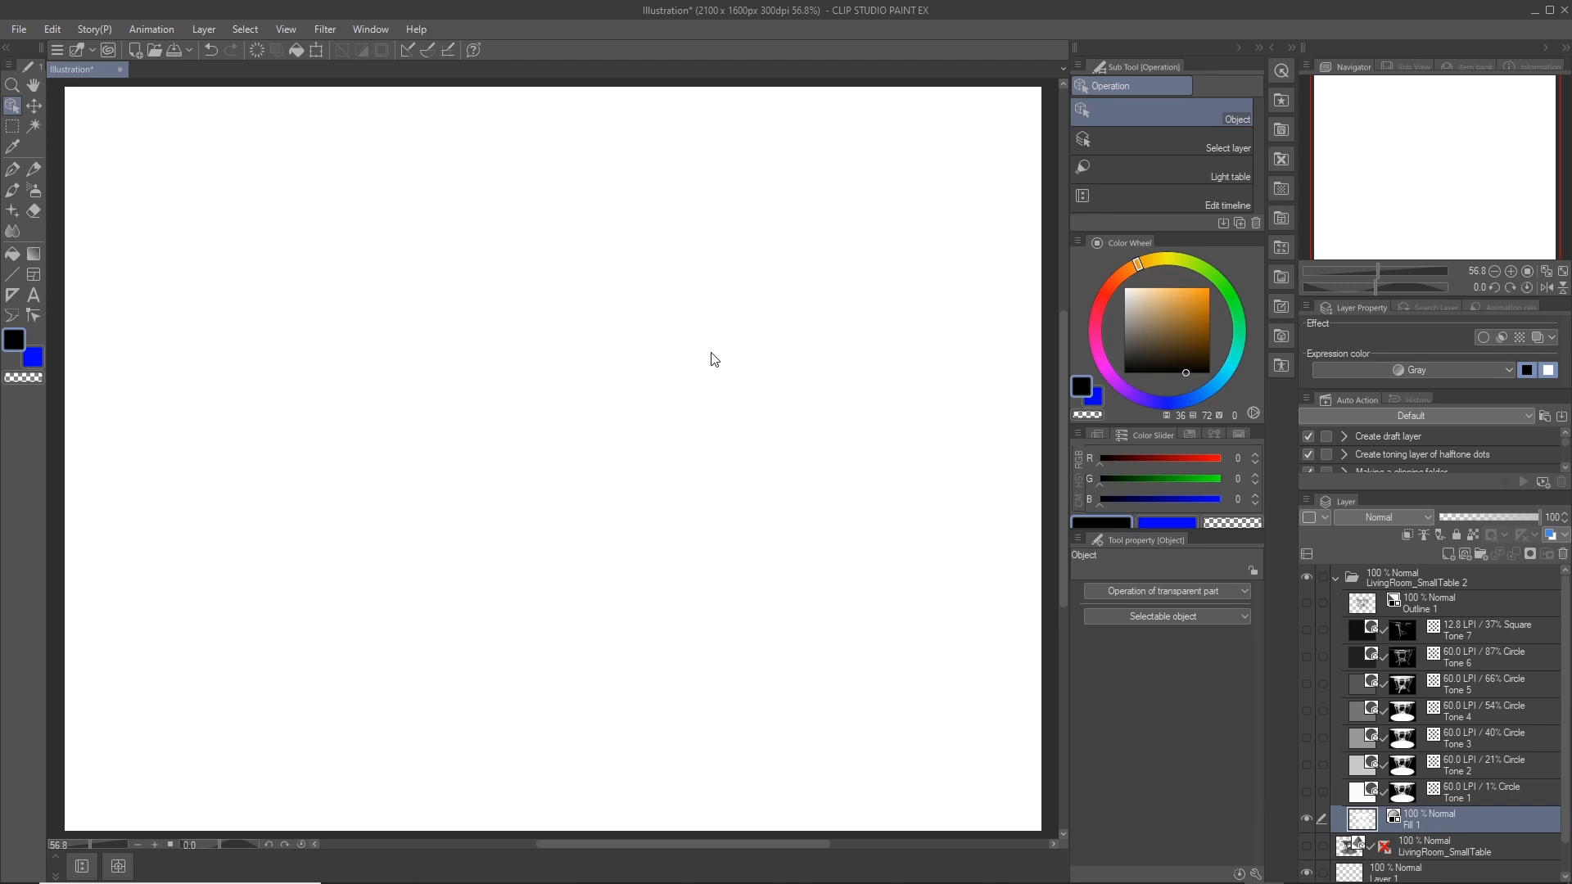
# - Set the Fill 1 layer's expression color to Color, enable its layer color, and make the sub color dark red
pyautogui.click(1509, 374)
pyautogui.click(1474, 391)
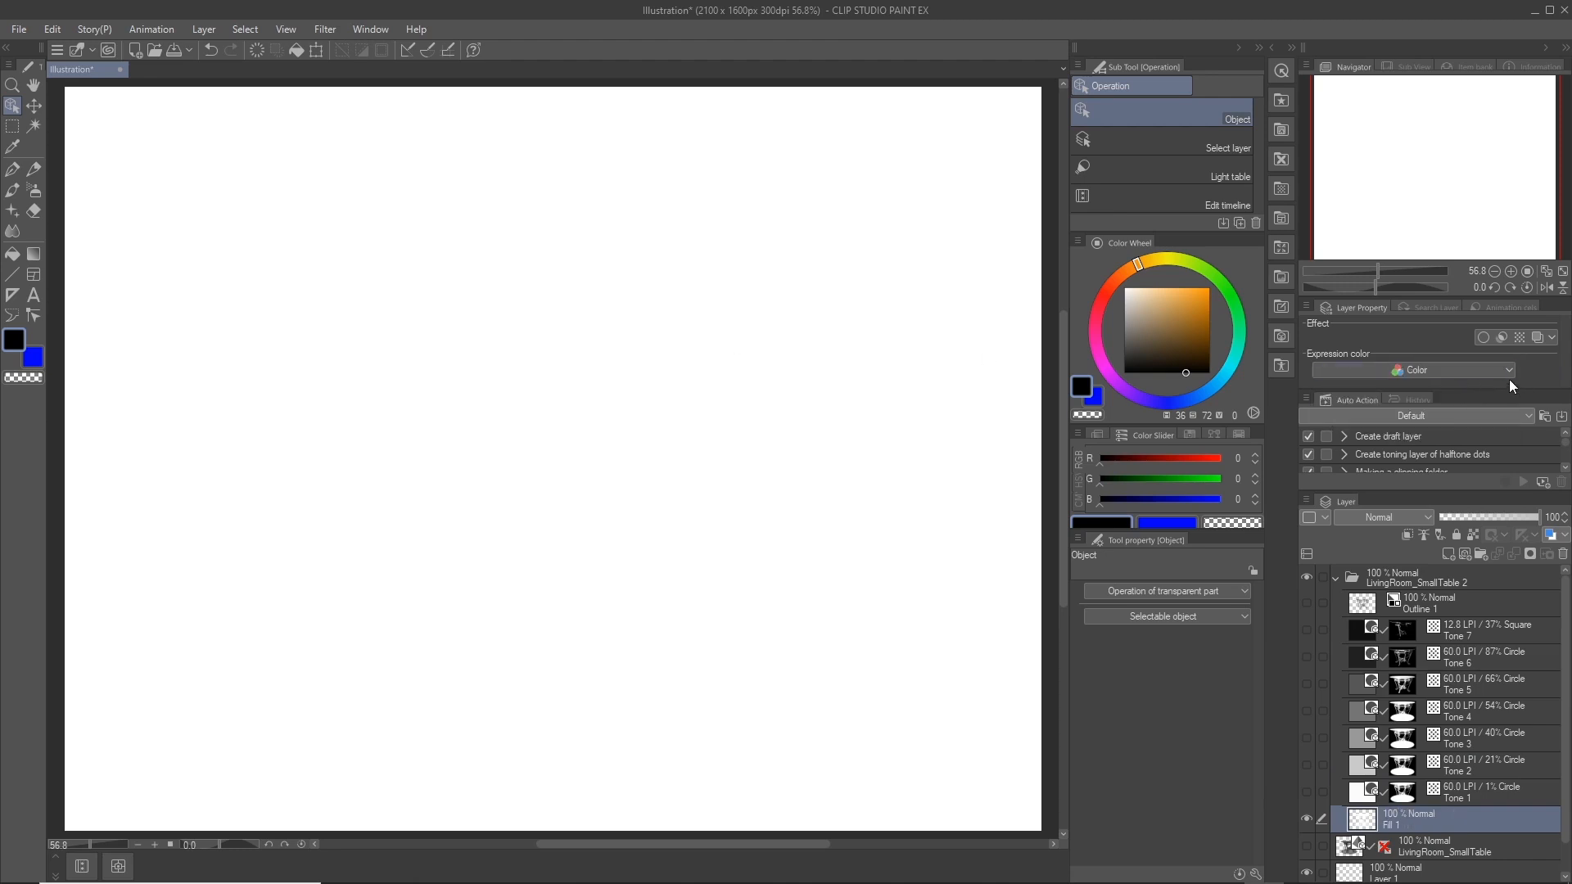
pyautogui.click(1549, 535)
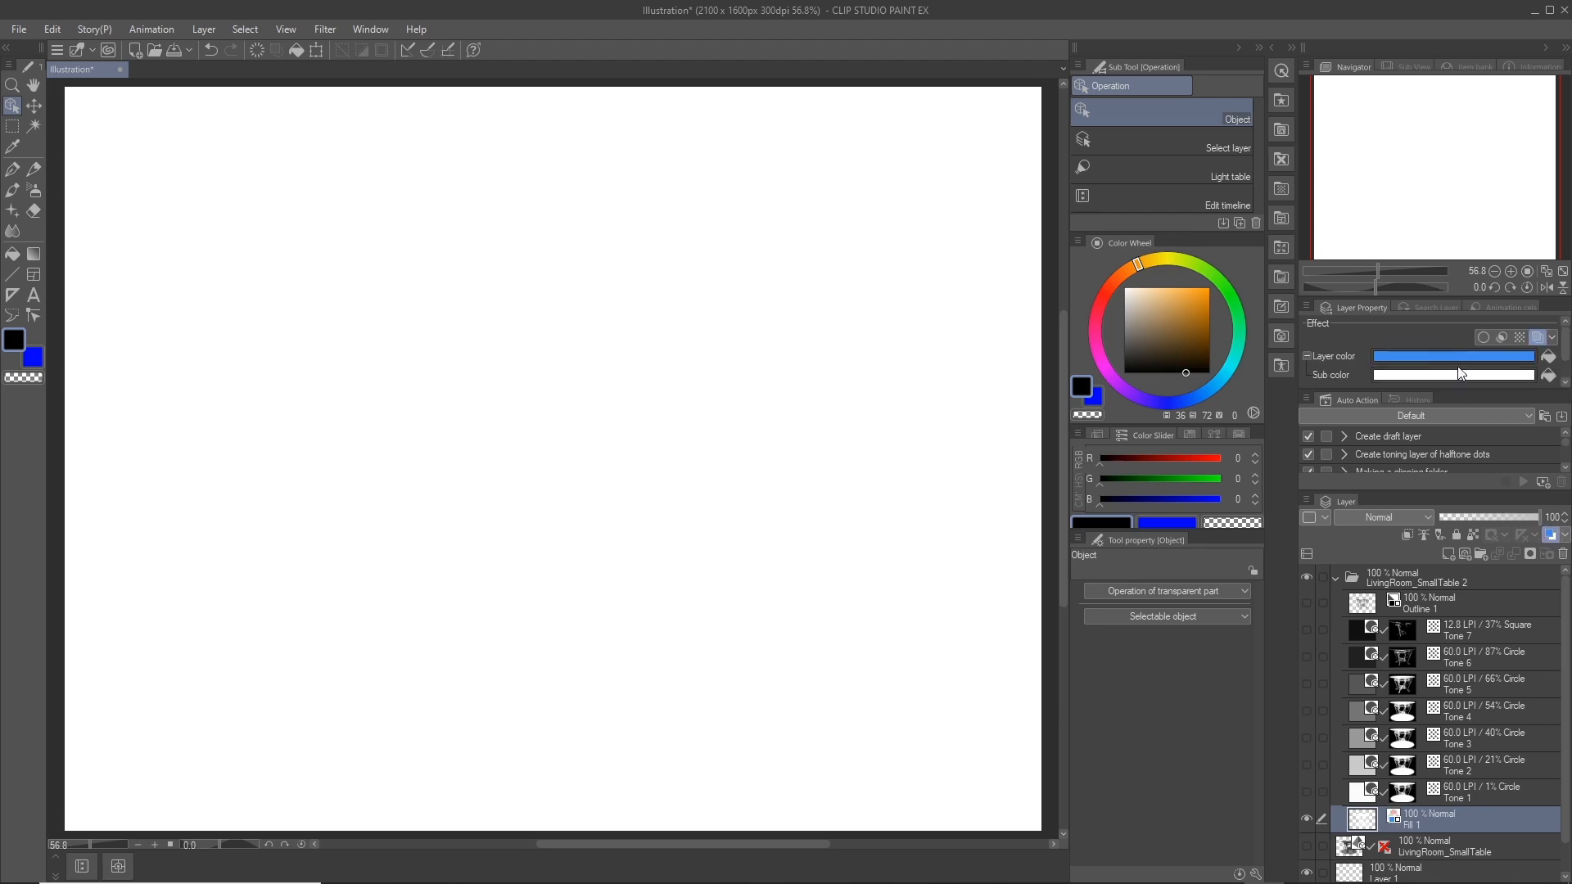
pyautogui.click(1416, 375)
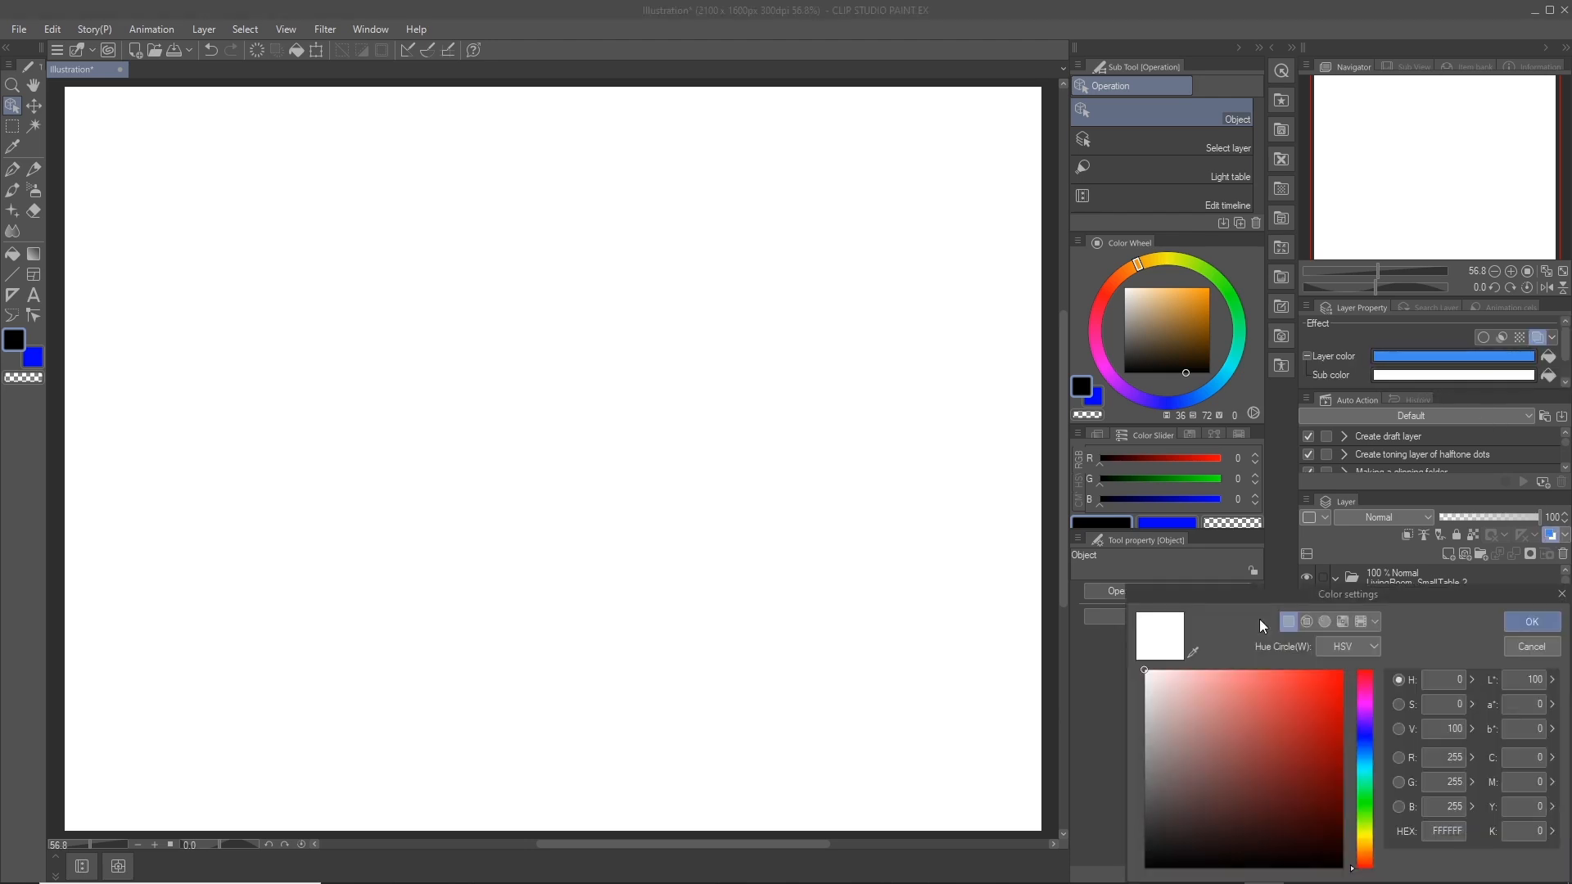
pyautogui.click(1320, 751)
pyautogui.click(1531, 622)
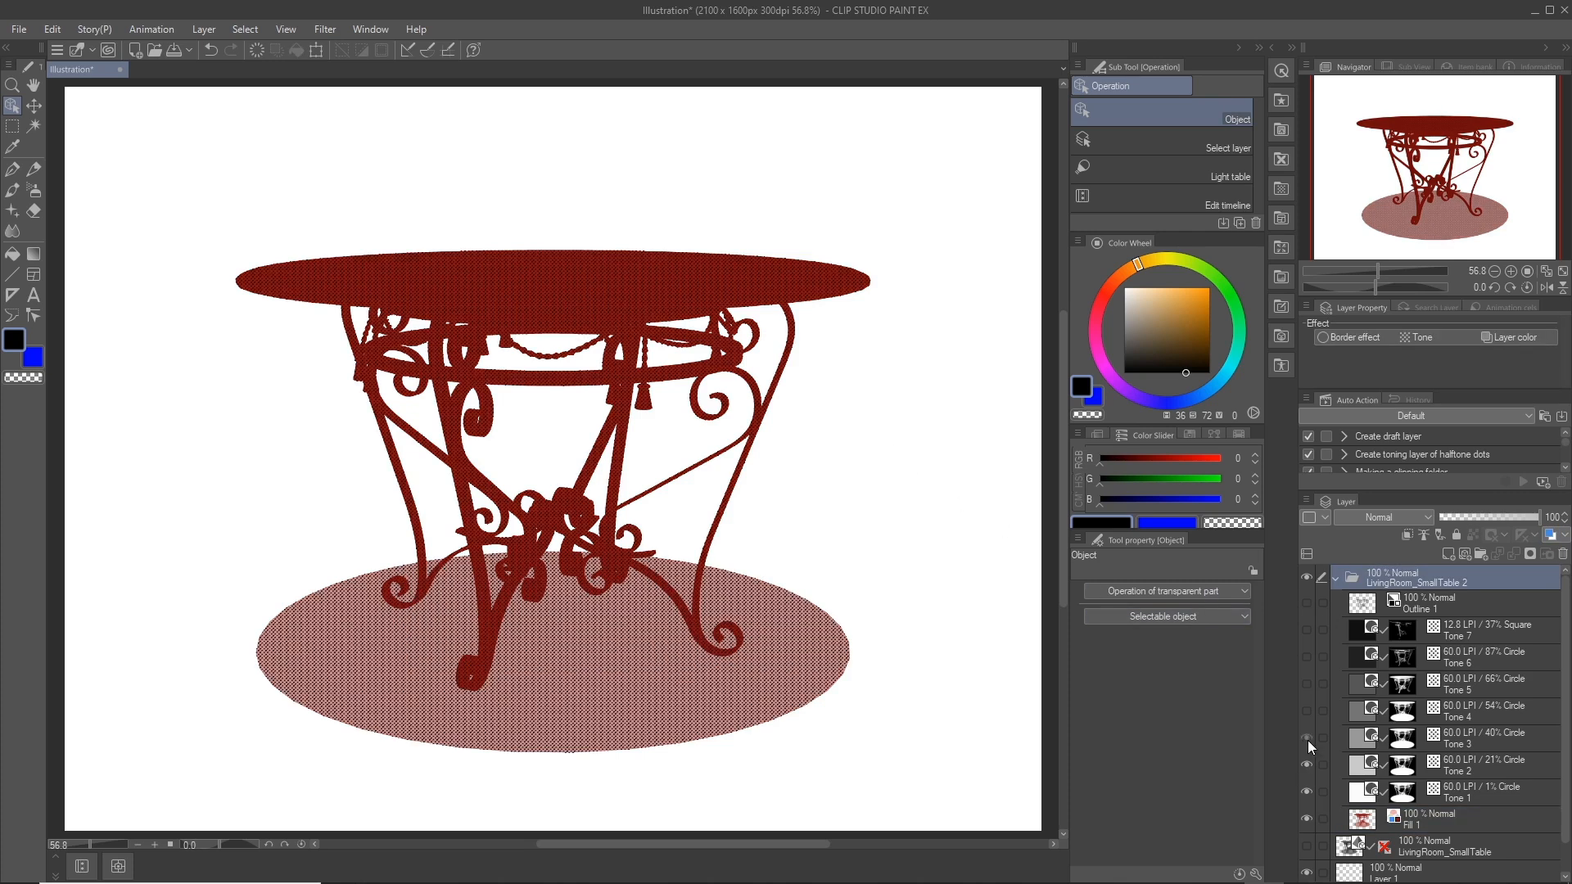
# - Show the Tone 3 to Tone 7 and Outline 1 layers, and recolor the Fill 1 layer brown
pyautogui.moveTo(1308, 740); pyautogui.dragTo(1308, 631)
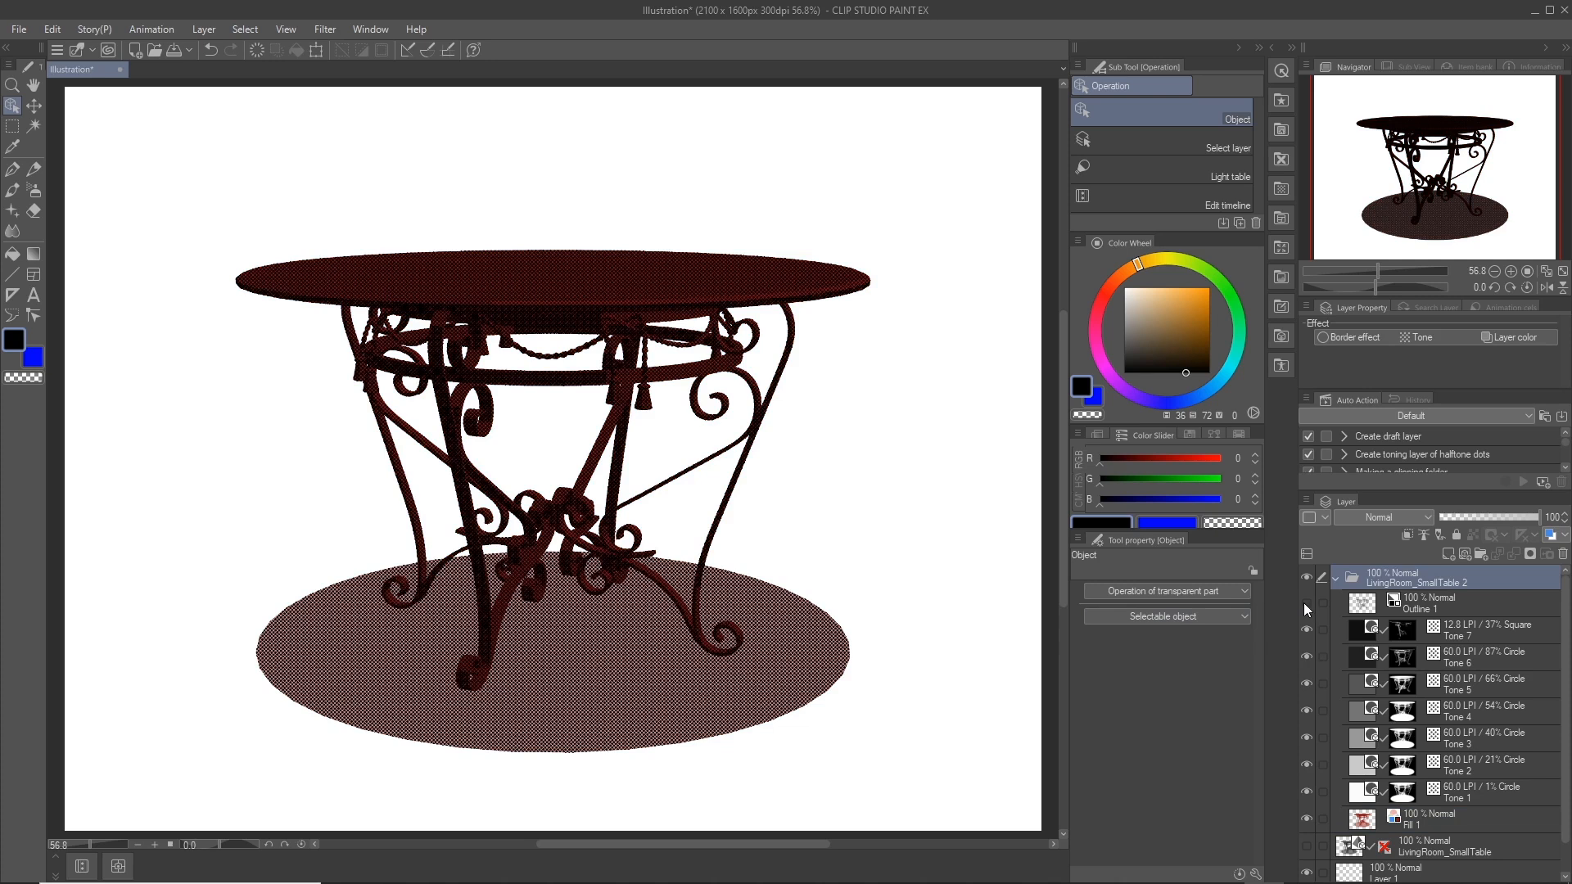
pyautogui.click(1306, 603)
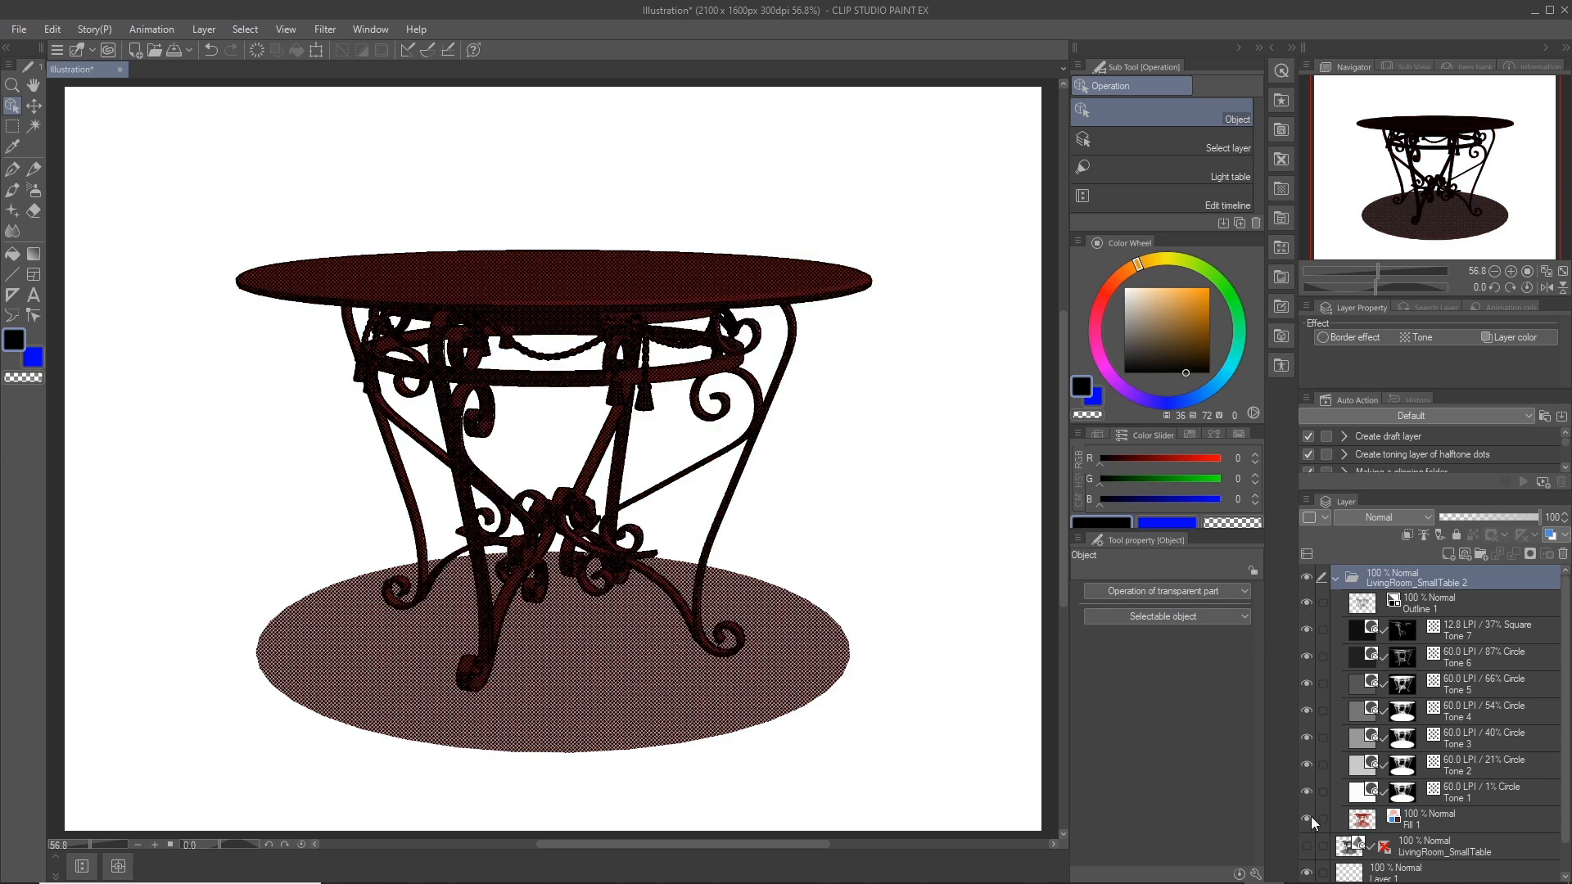
pyautogui.click(1371, 823)
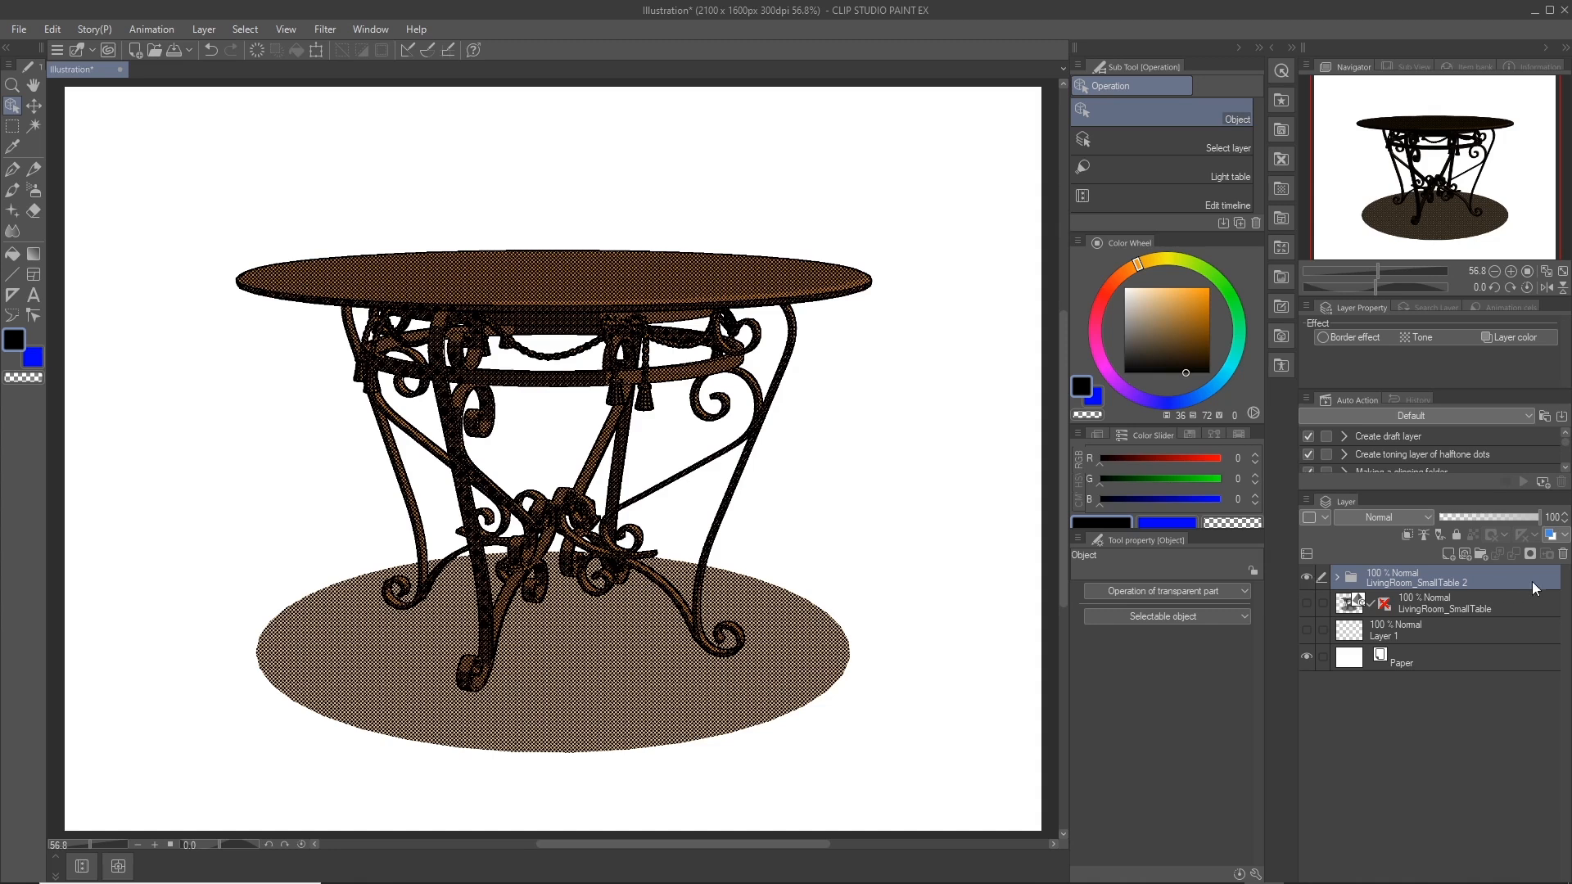
# - Delete the LivingRoom_SmallTable 2 folder, and reframe the shown 3D table from a higher and more distant camera view
pyautogui.click(1560, 556)
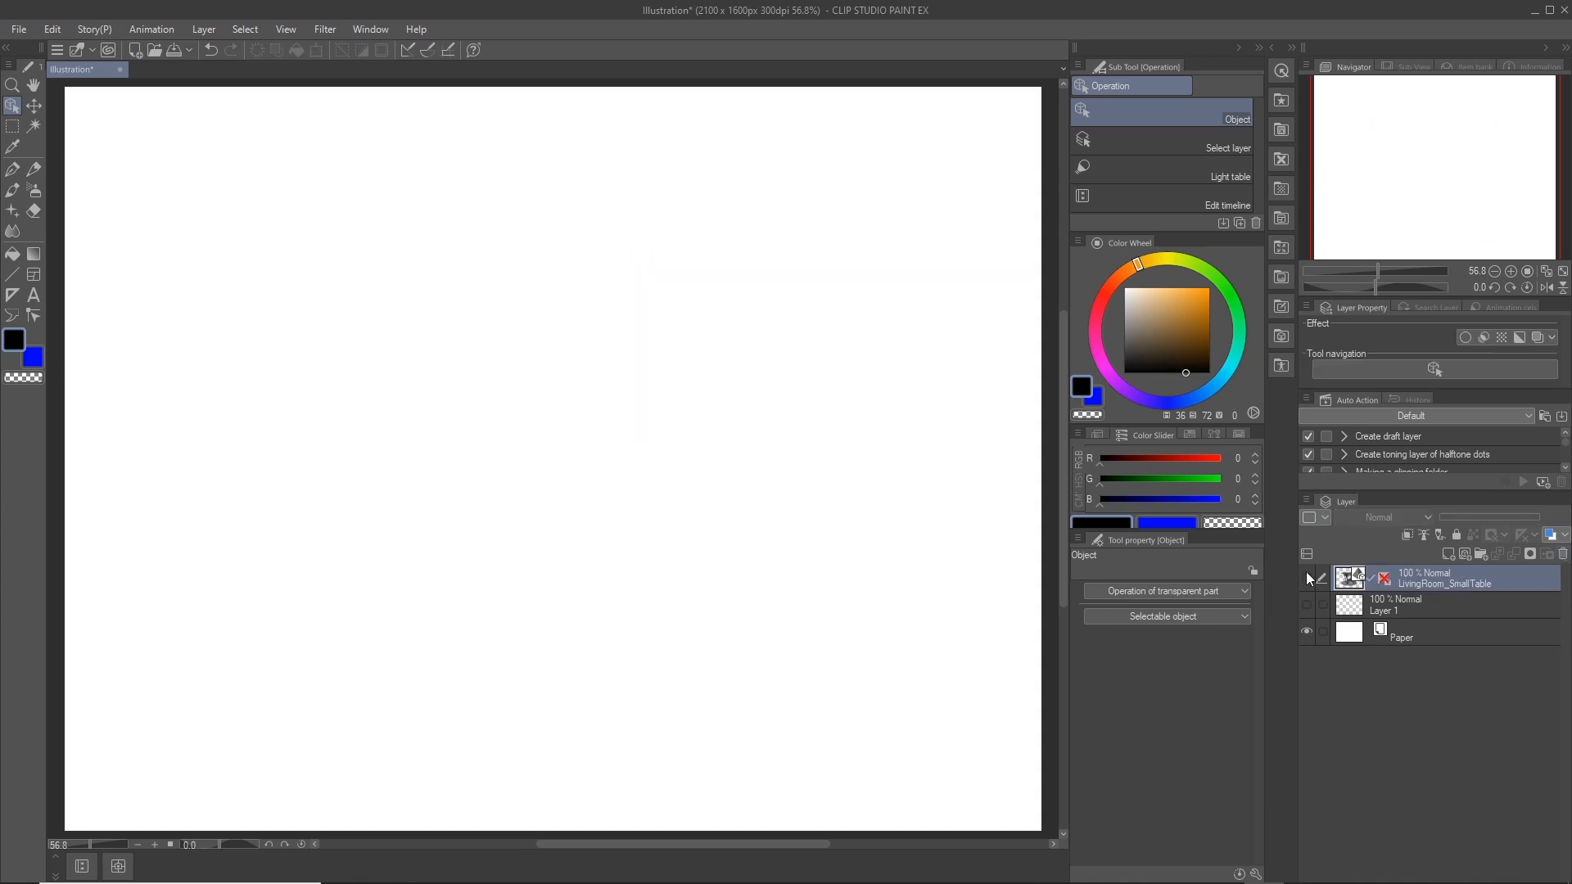
pyautogui.click(1306, 577)
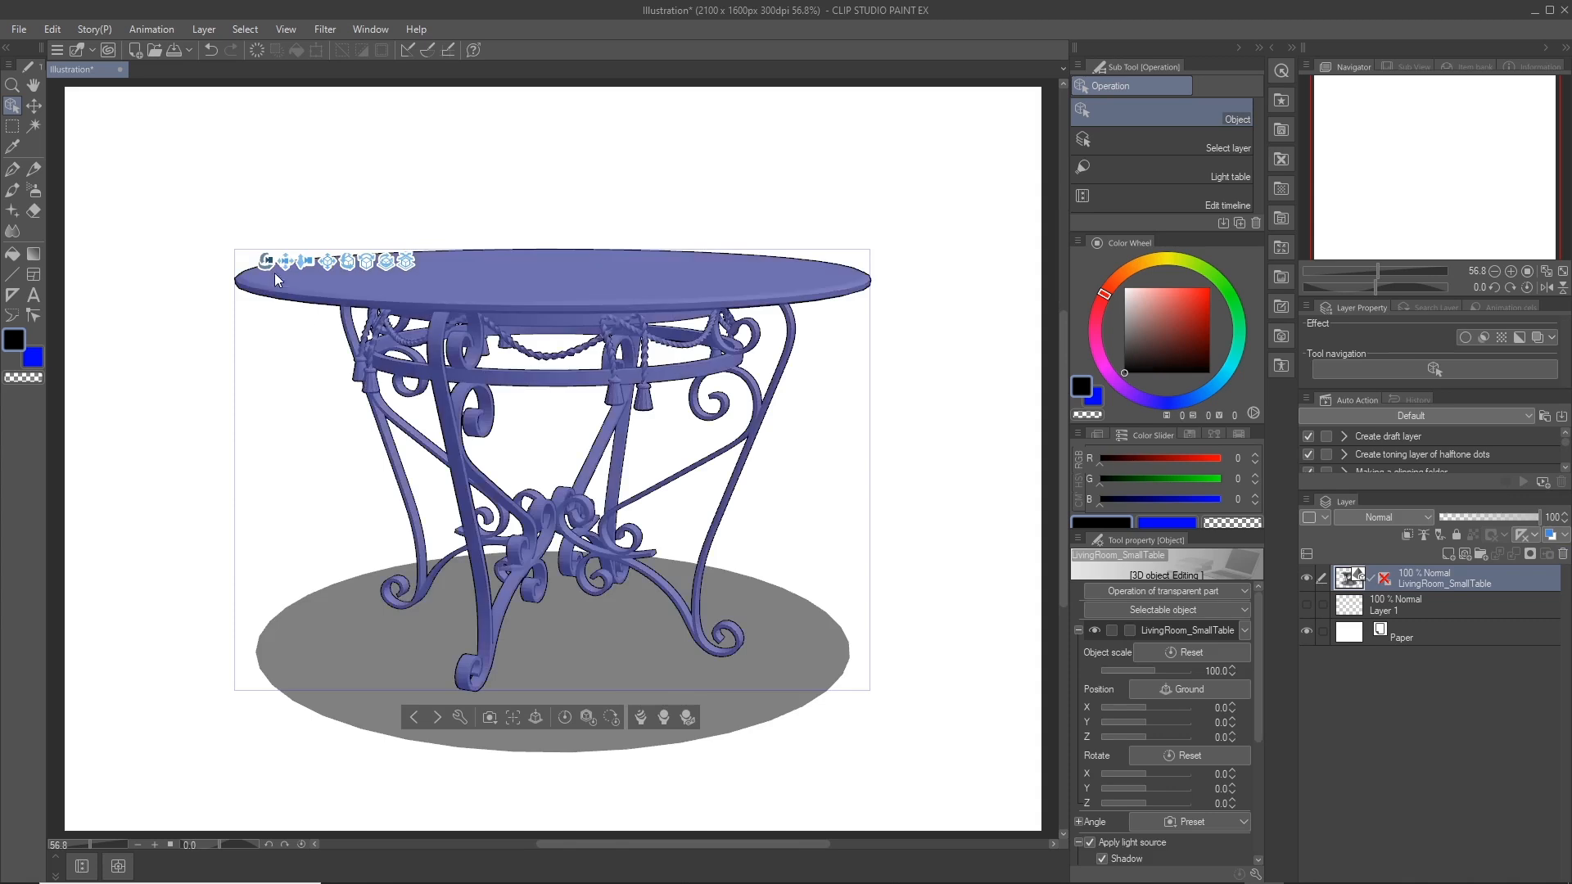
pyautogui.moveTo(285, 262); pyautogui.dragTo(294, 293)
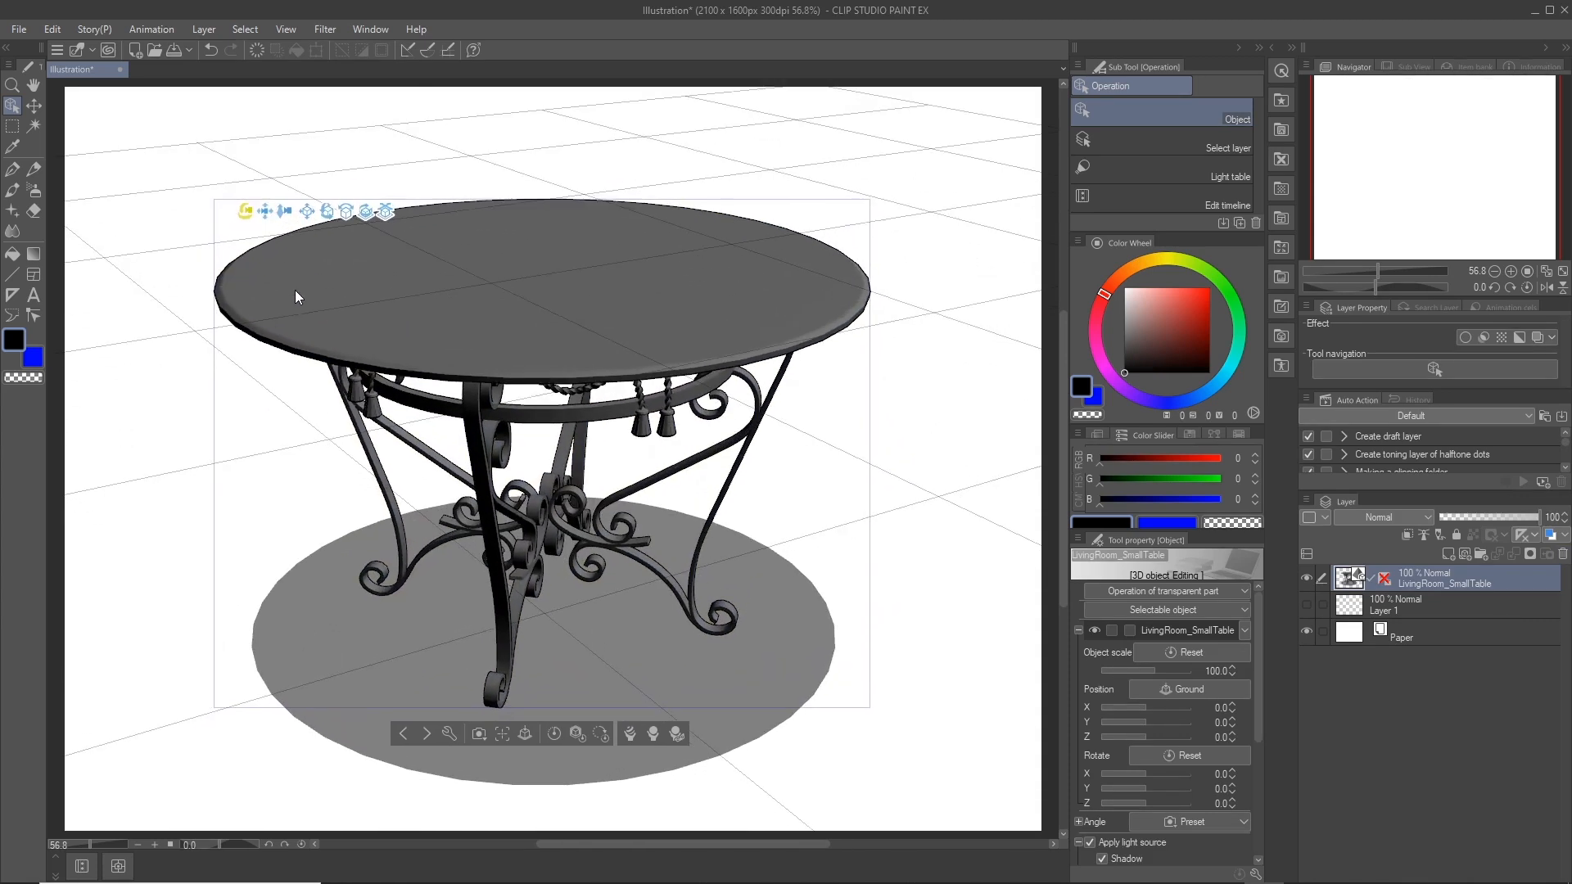
pyautogui.moveTo(284, 211); pyautogui.dragTo(274, 184)
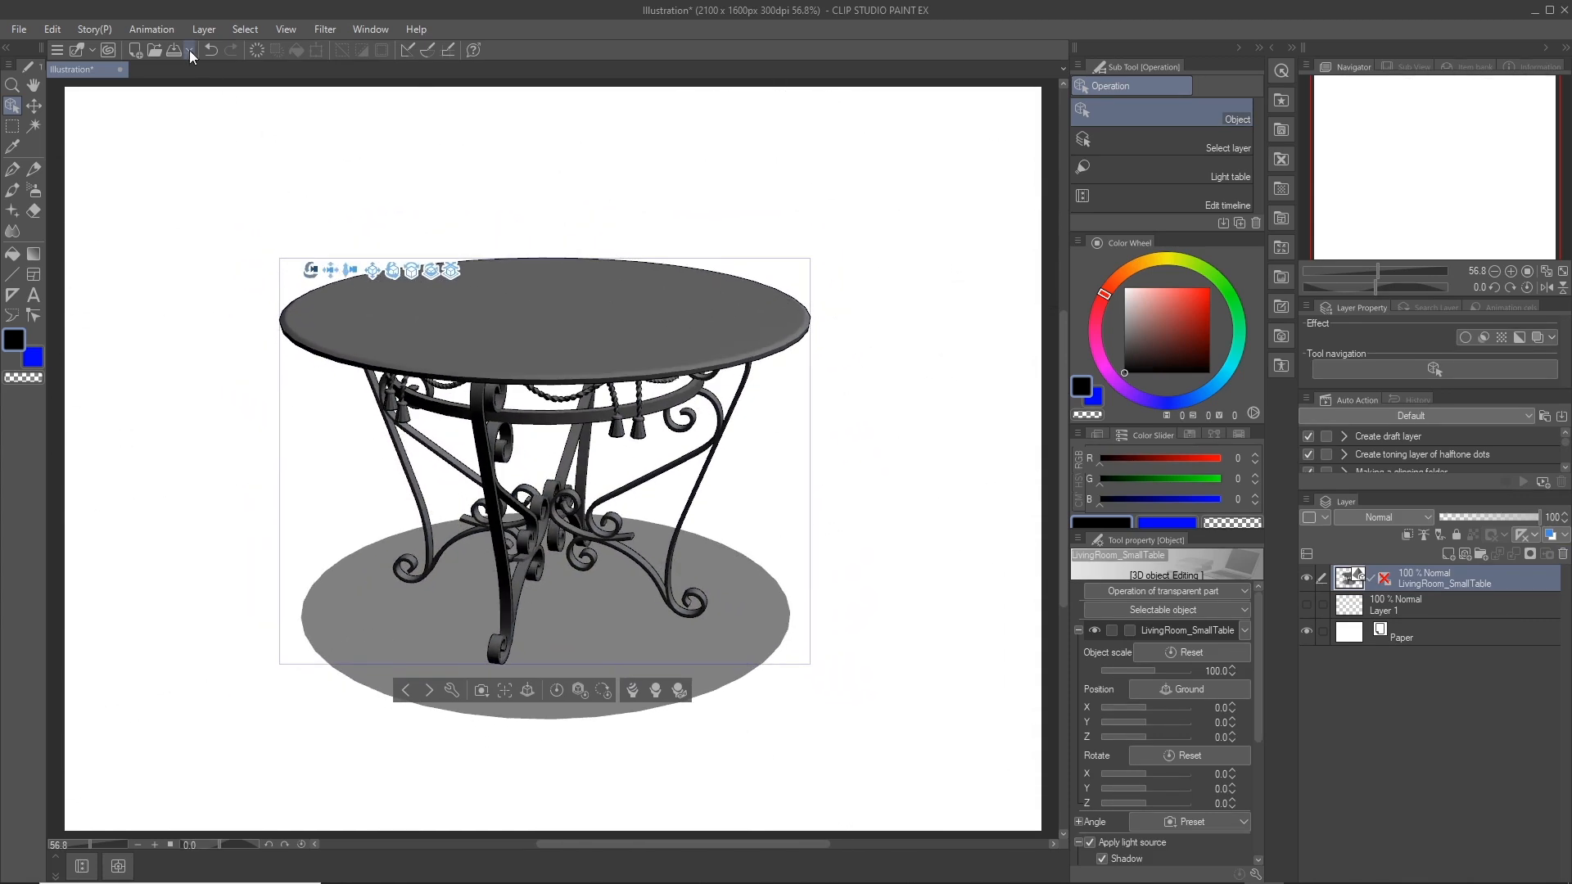
# - LT-convert the 3D table layer to a raster outline with line width 1 px, accuracy of detection 66 and tone work disabled
pyautogui.click(204, 29)
pyautogui.click(346, 356)
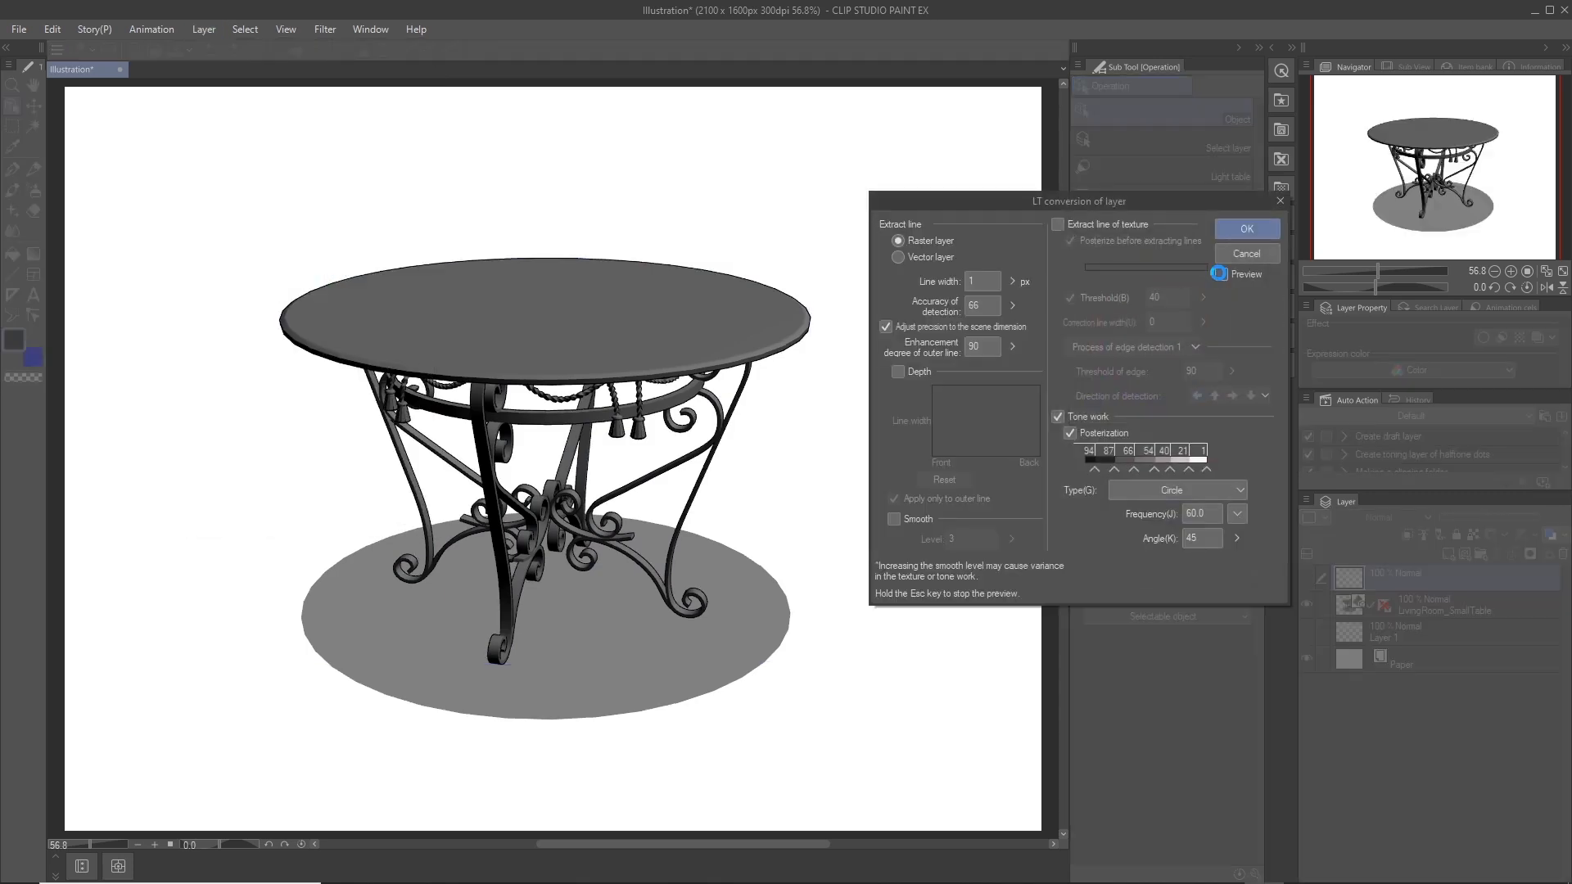
pyautogui.click(1220, 274)
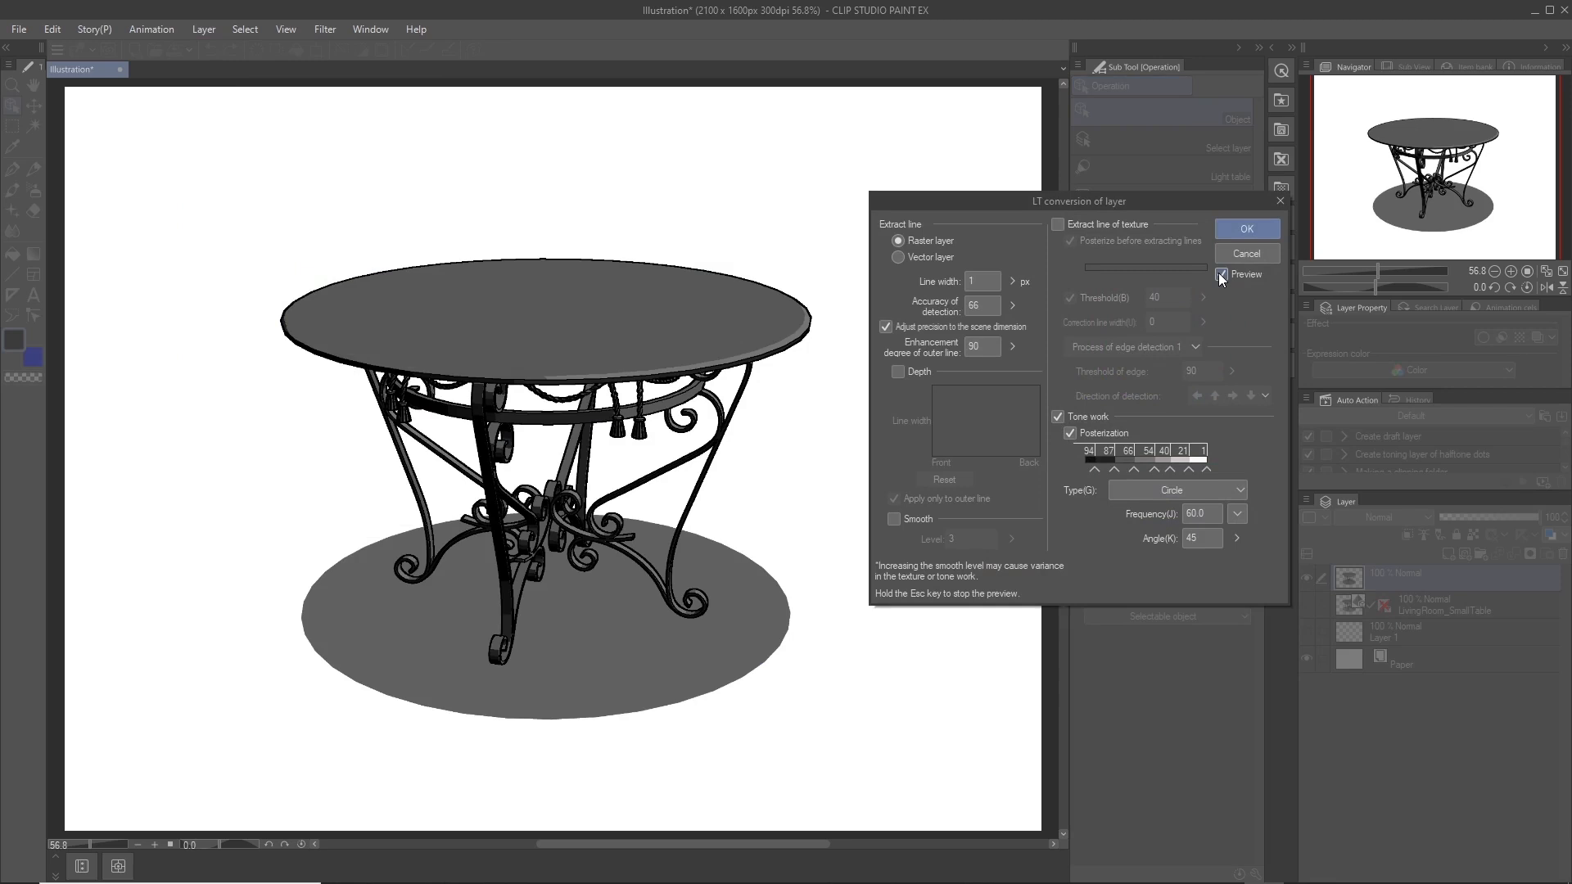
pyautogui.click(1059, 416)
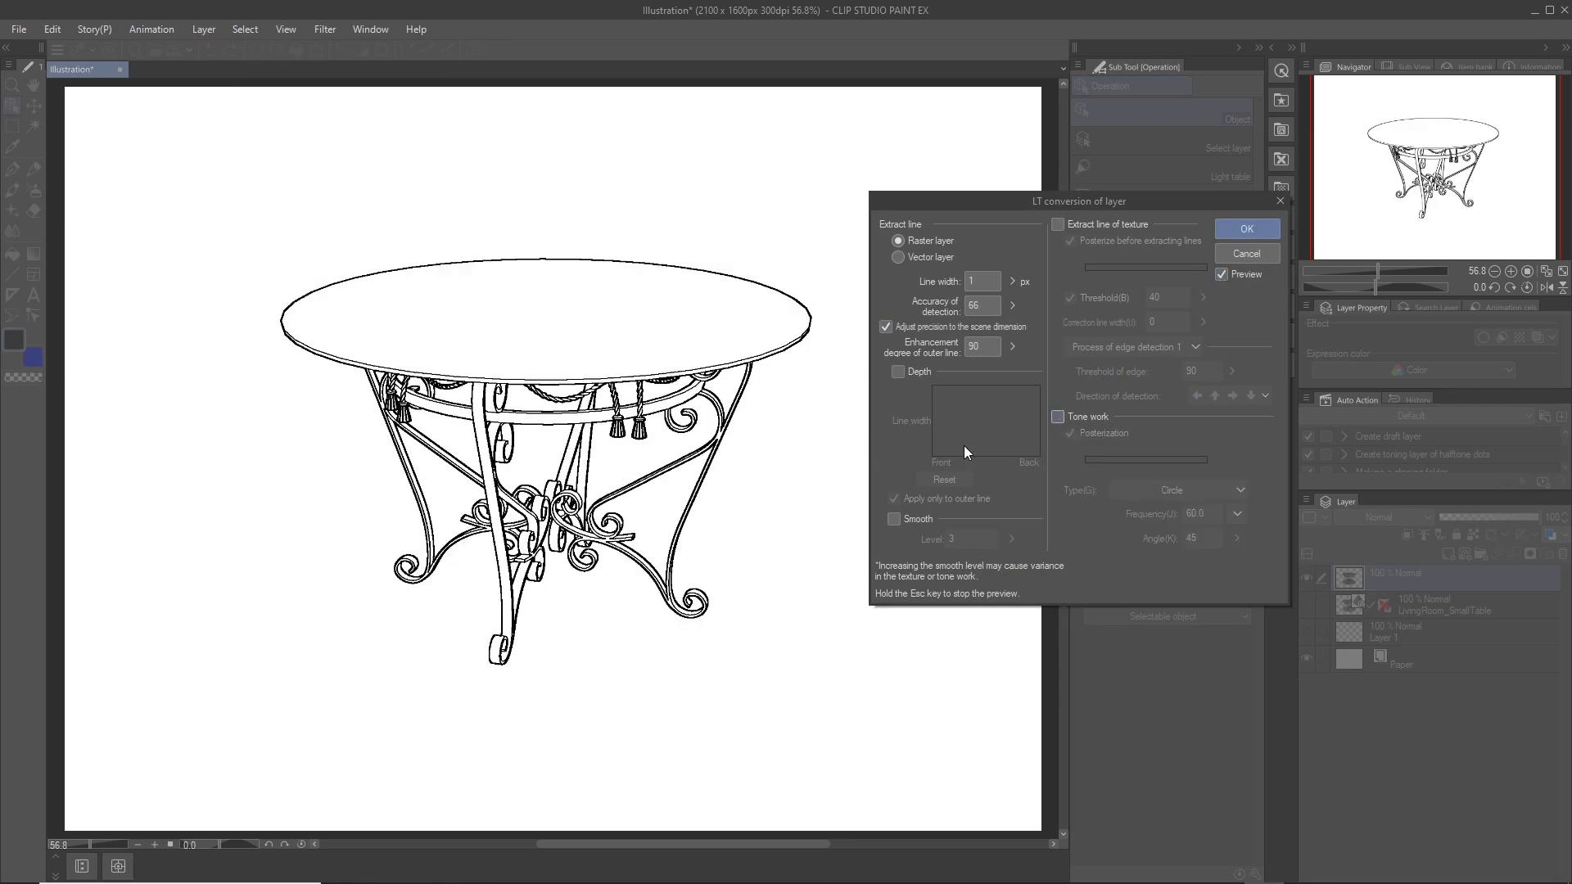
pyautogui.click(1257, 228)
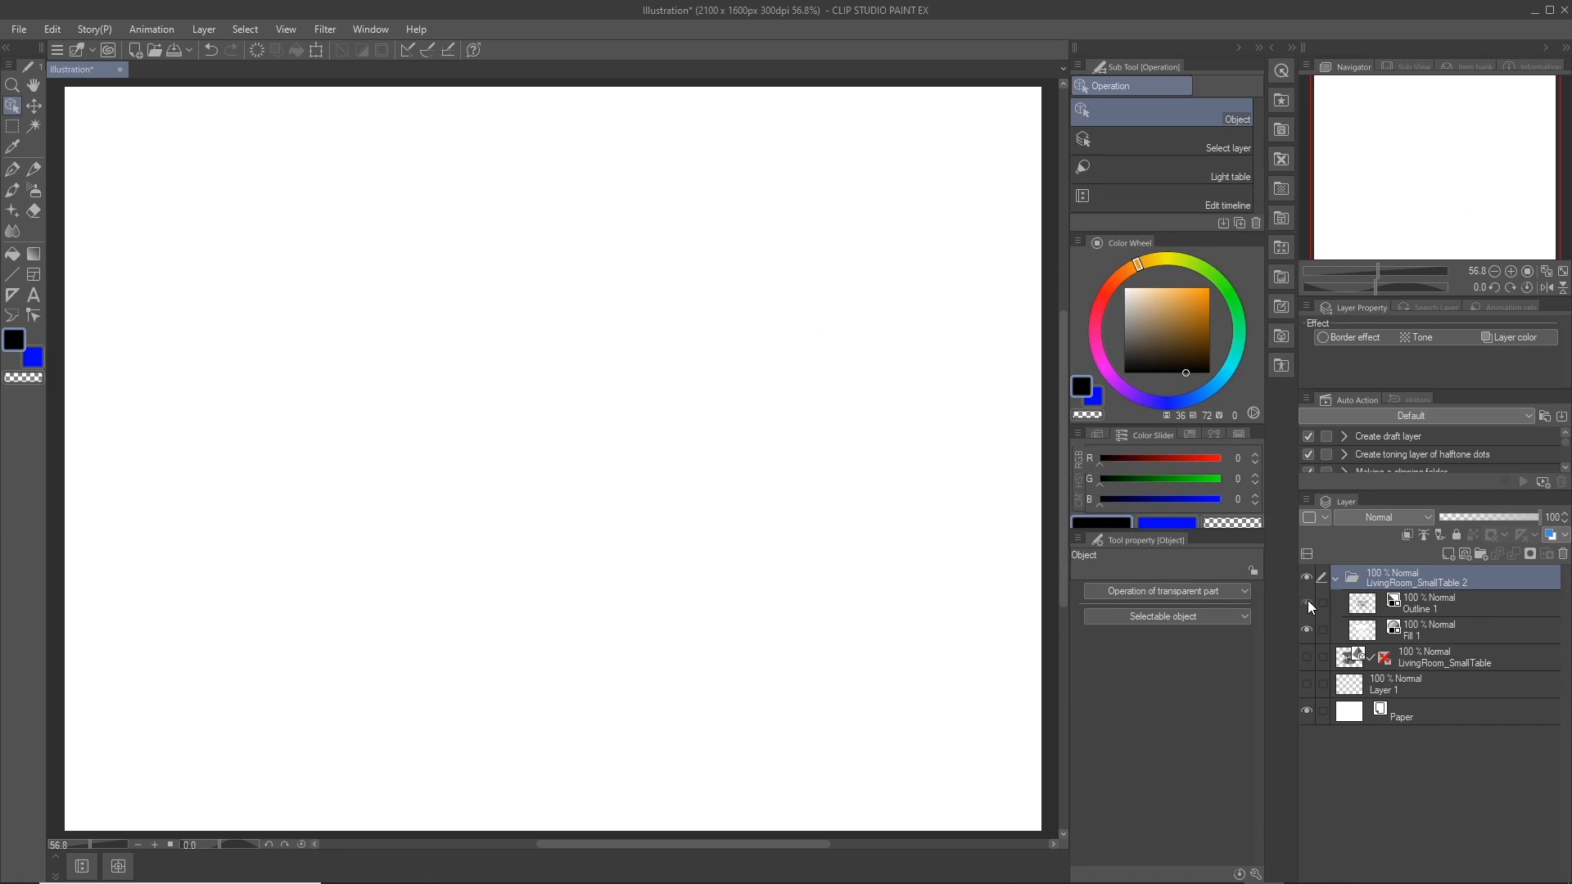
# - Toggle the Outline 1 and Fill 1 layers' visibility to examine the conversion, and collapse the LivingRoom_SmallTable 2 folder
pyautogui.click(1308, 600)
pyautogui.click(1309, 627)
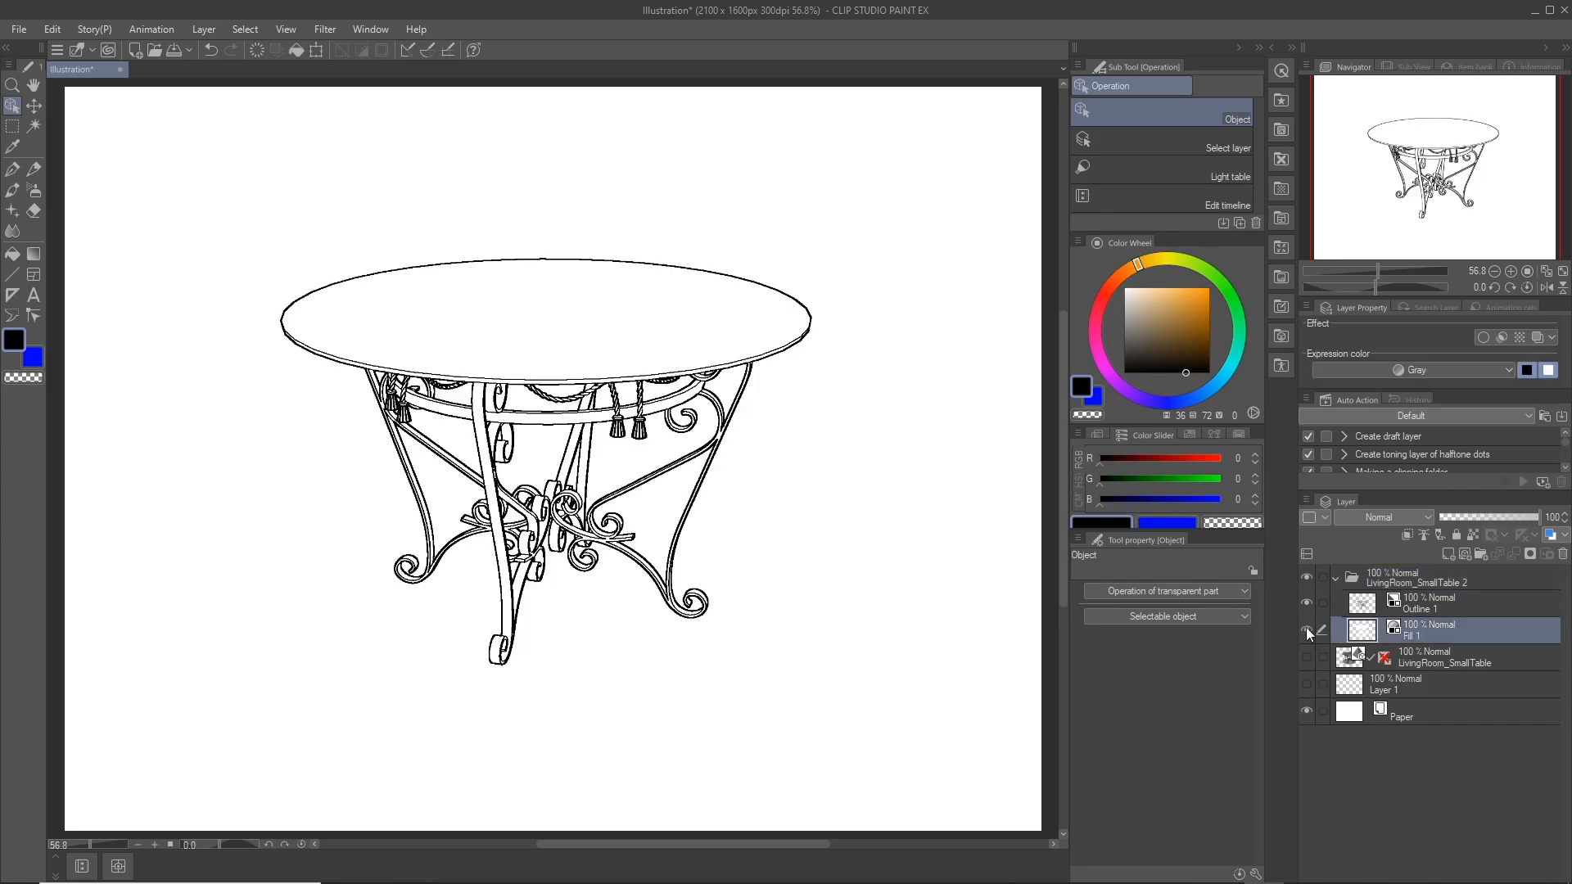
pyautogui.click(1373, 572)
pyautogui.click(1334, 578)
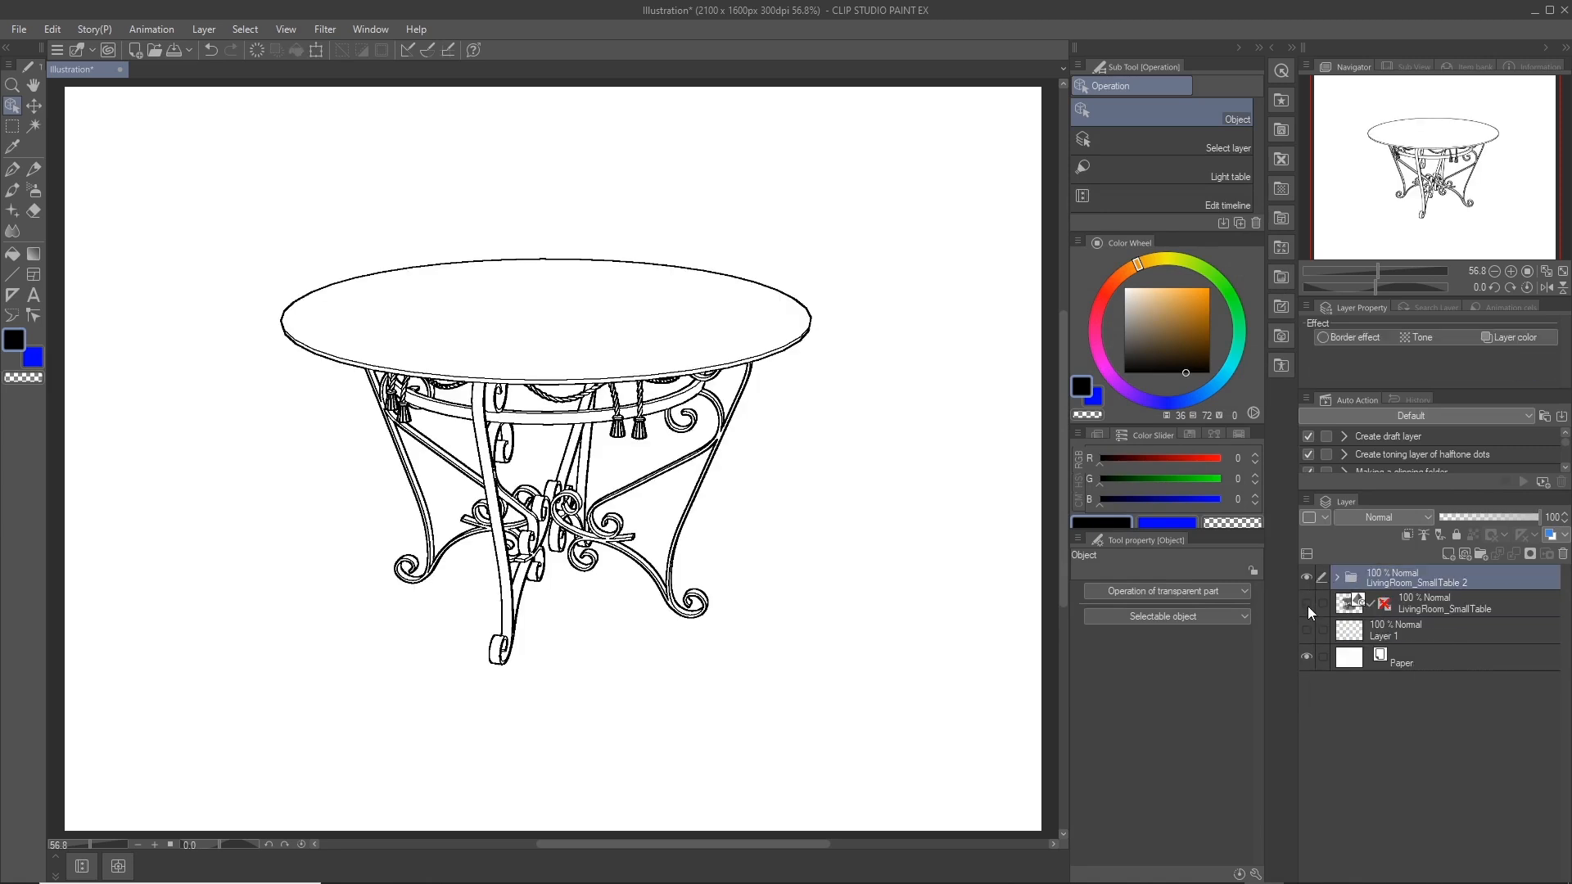
# - Show and select the 3D table layer, and move the table into the background at about X 100, Z -78
pyautogui.click(1309, 606)
pyautogui.click(1406, 606)
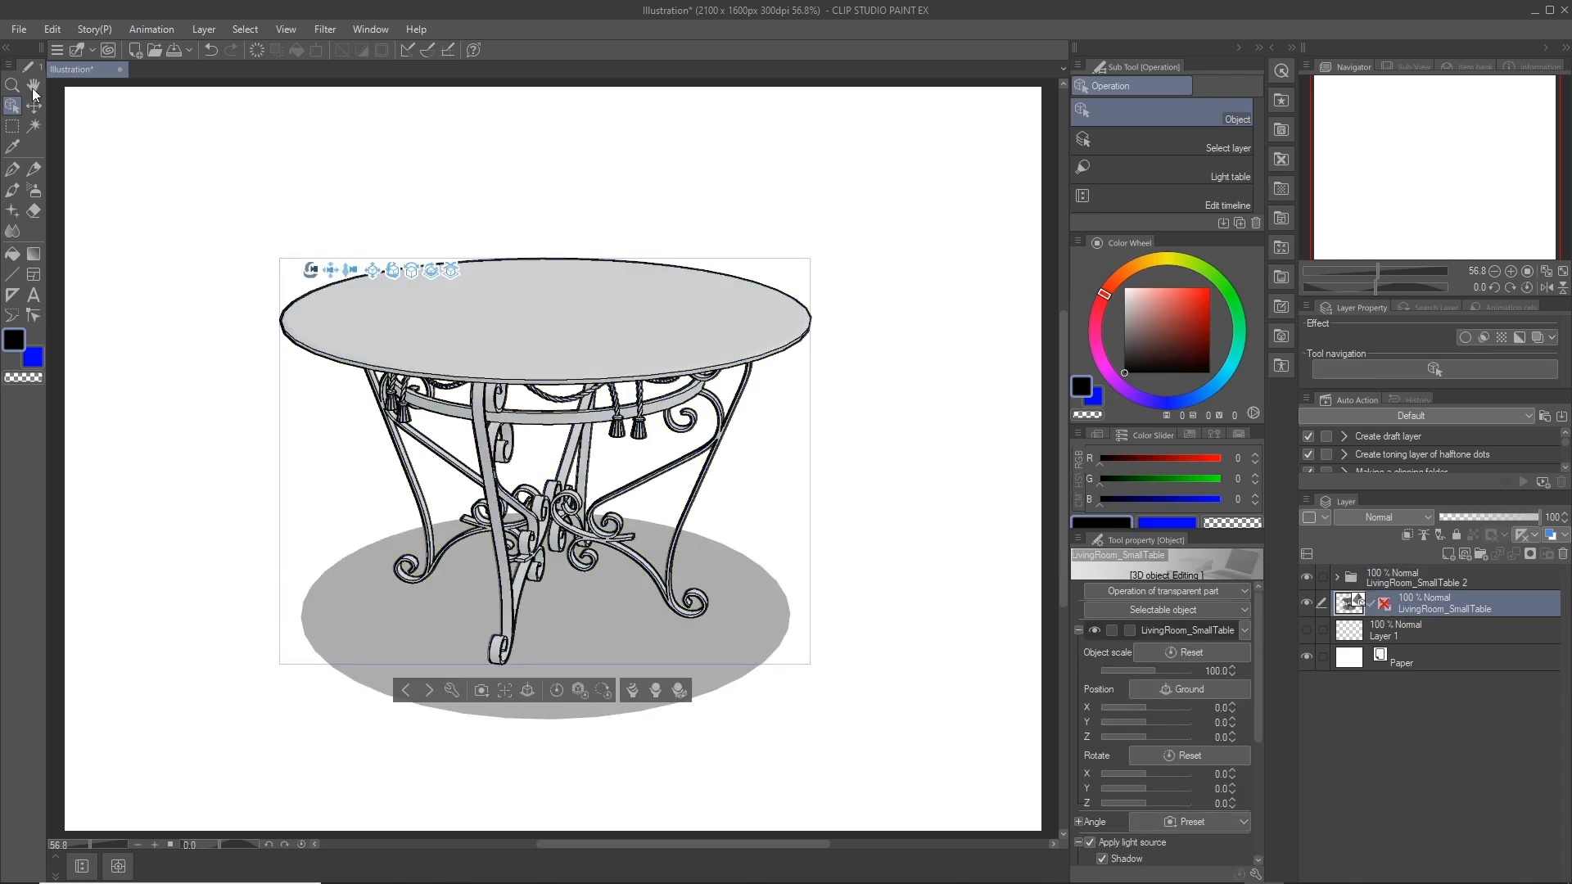
pyautogui.moveTo(558, 320)
pyautogui.mouseDown()
pyautogui.moveTo(884, 385)
pyautogui.moveTo(823, 344)
pyautogui.mouseUp()
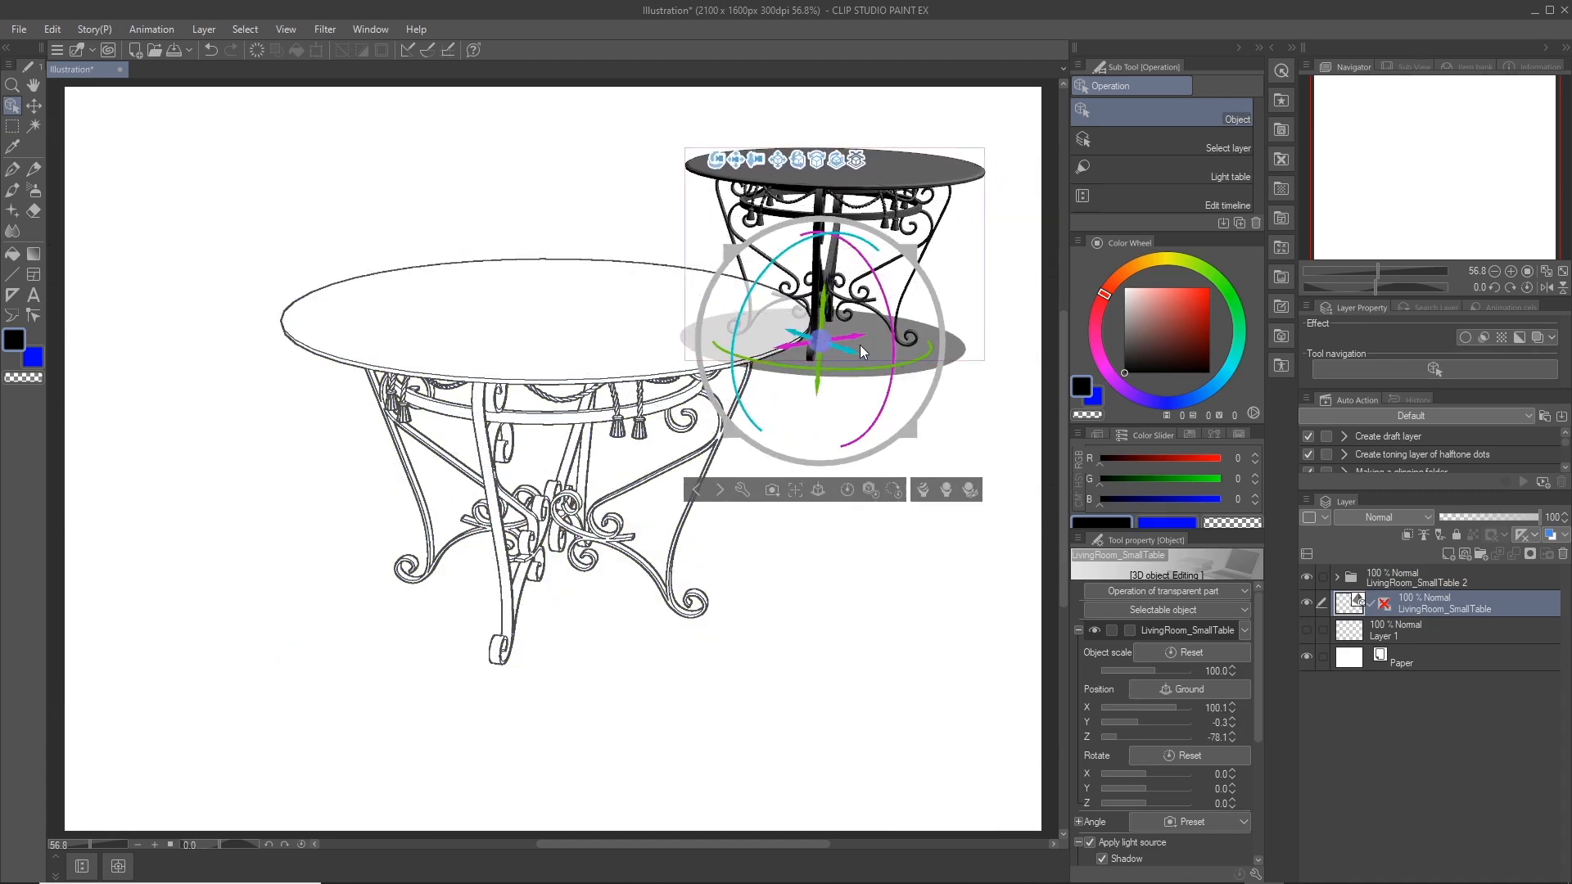
# - Start an LT conversion of the background table with preview enabled, and reposition the settings dialog so both tables can be compared
pyautogui.click(214, 31)
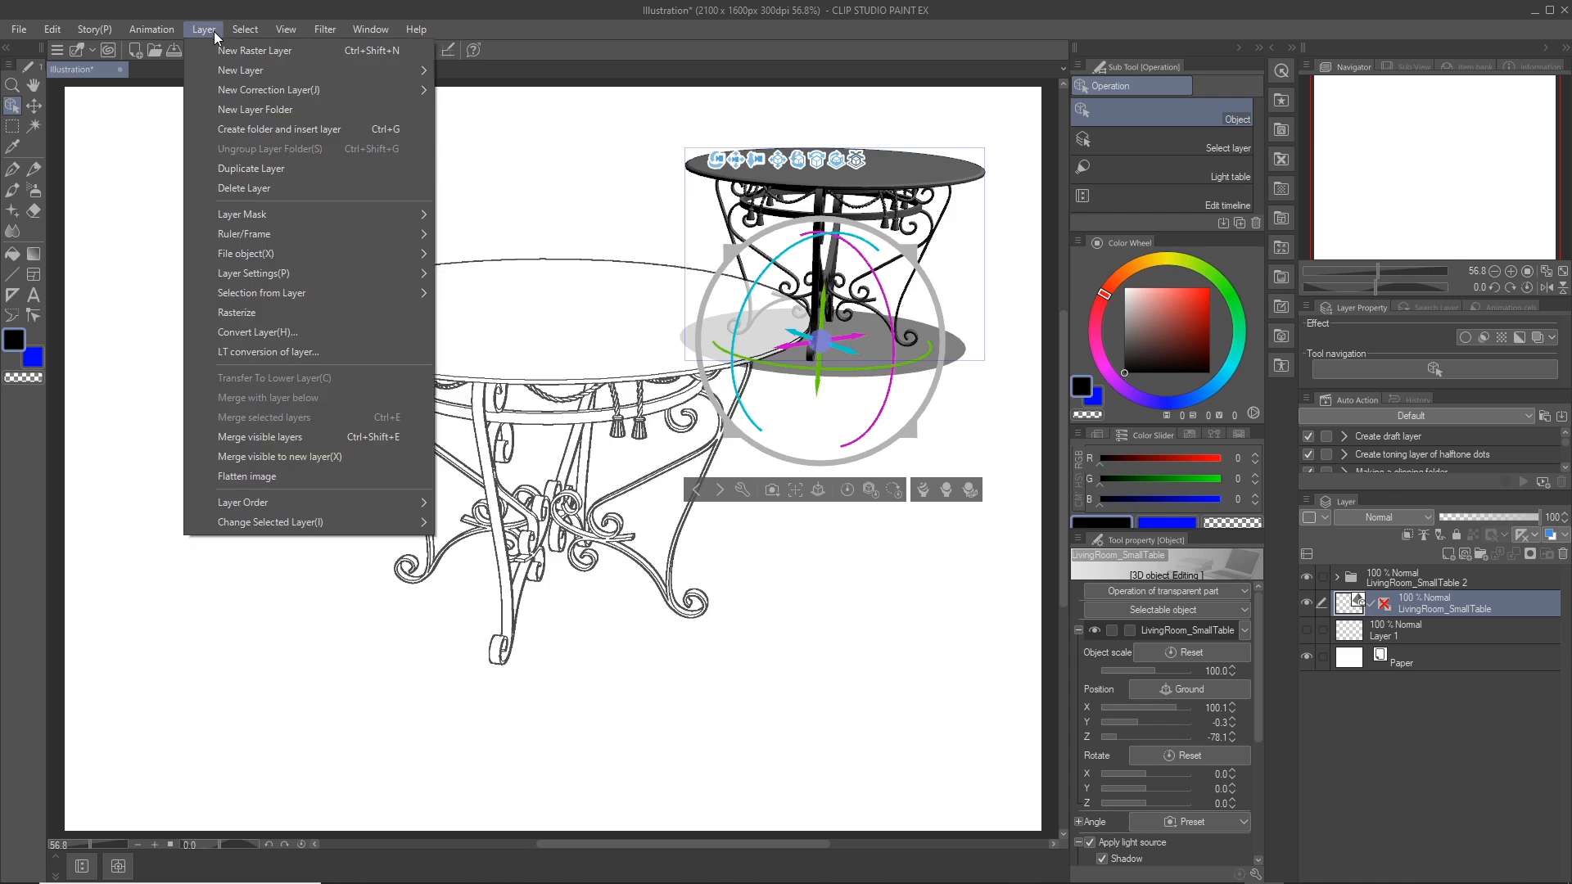
pyautogui.click(285, 357)
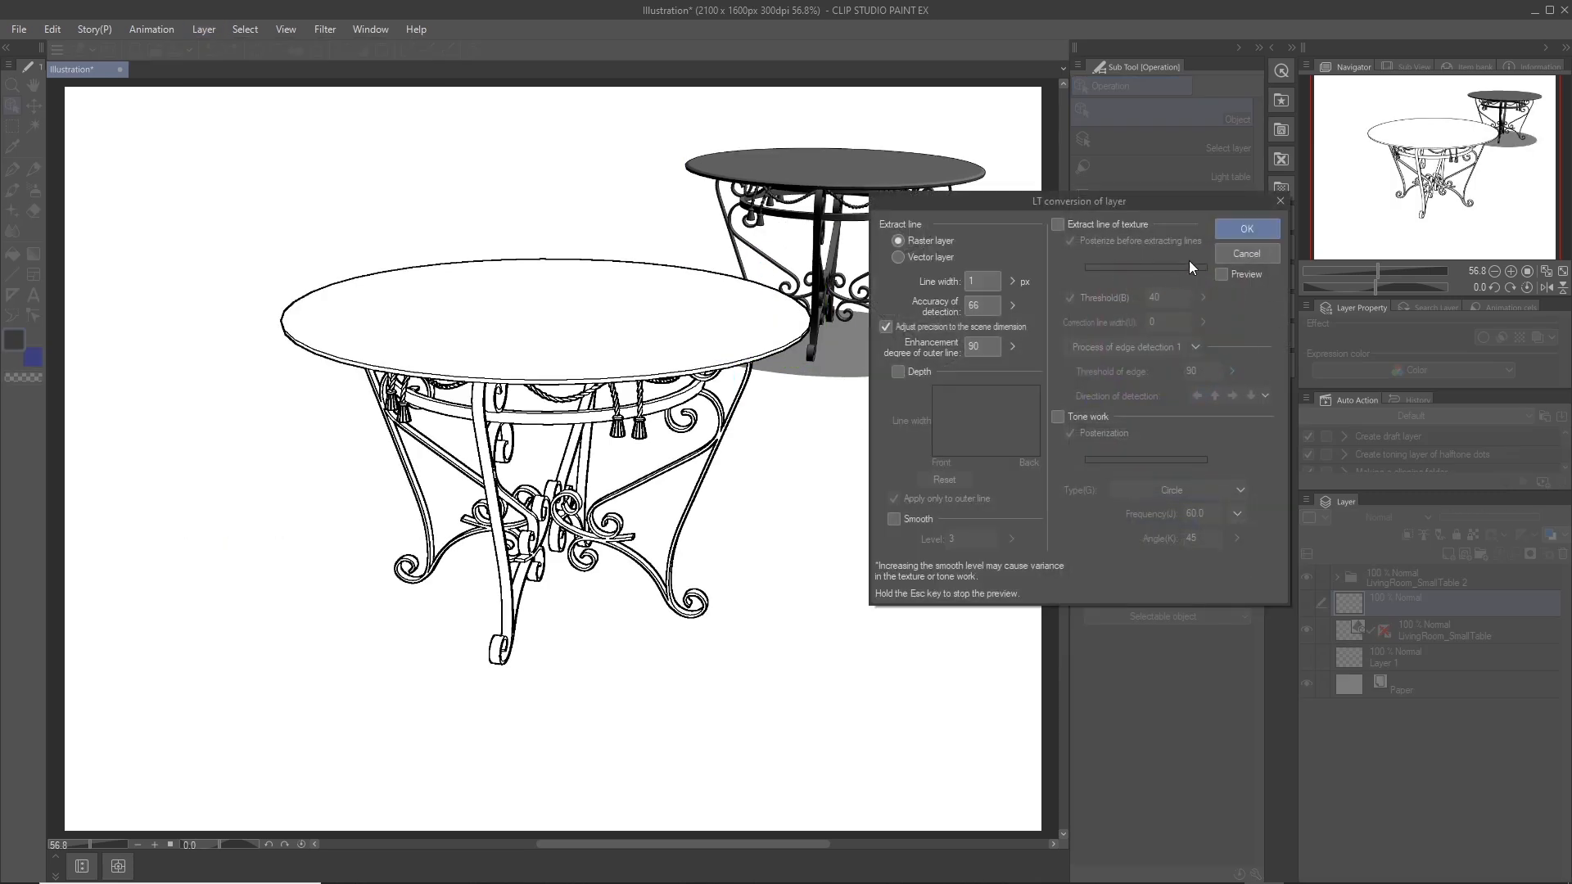
pyautogui.click(1222, 275)
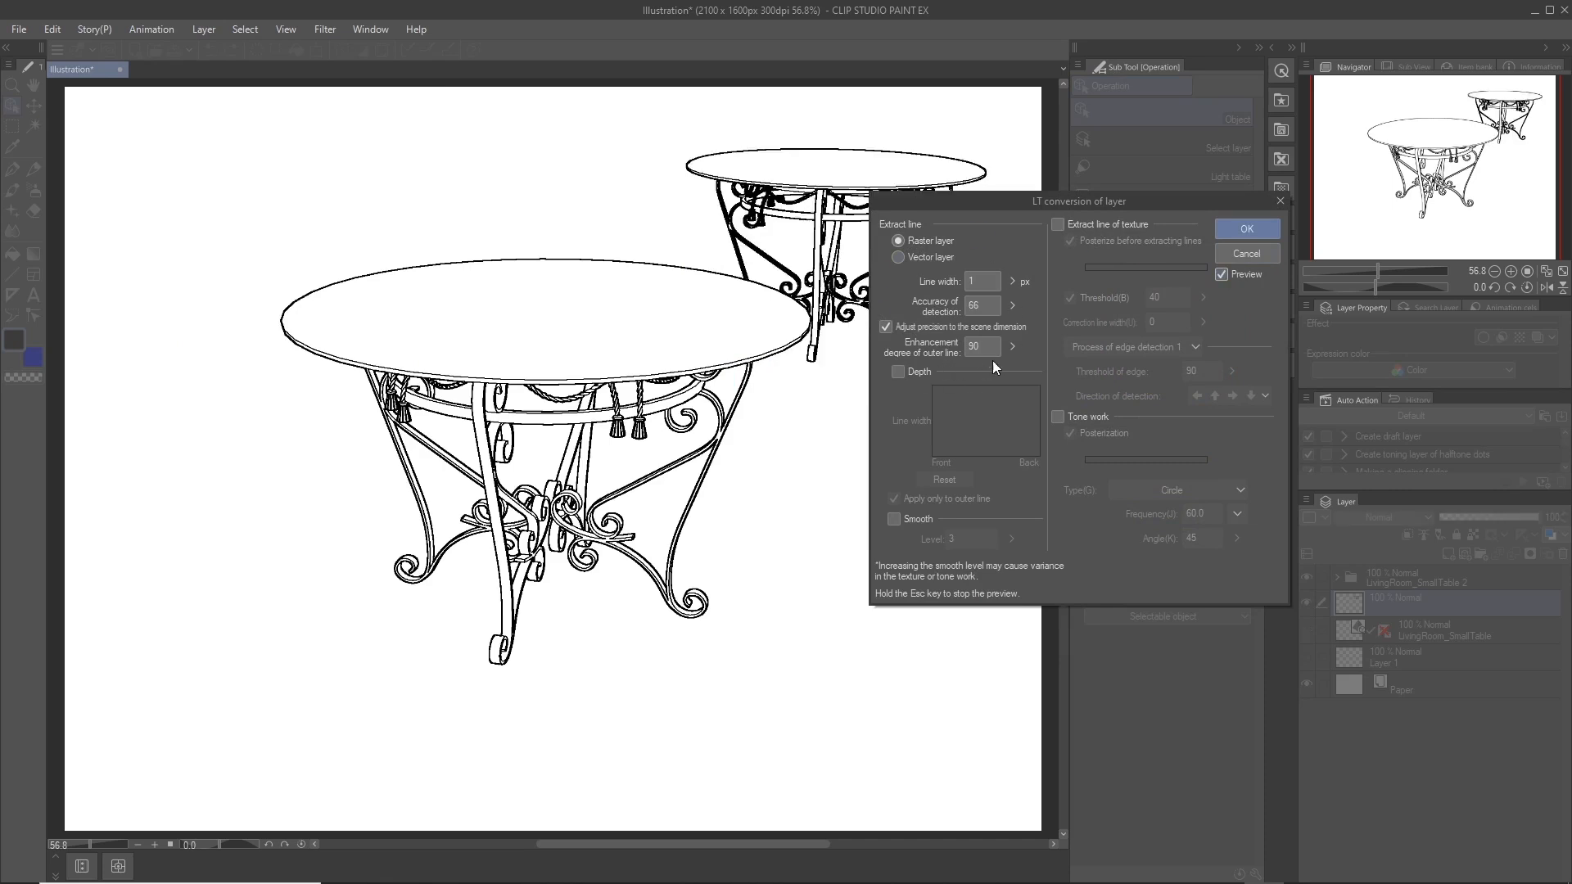
pyautogui.moveTo(1068, 197); pyautogui.dragTo(1093, 428)
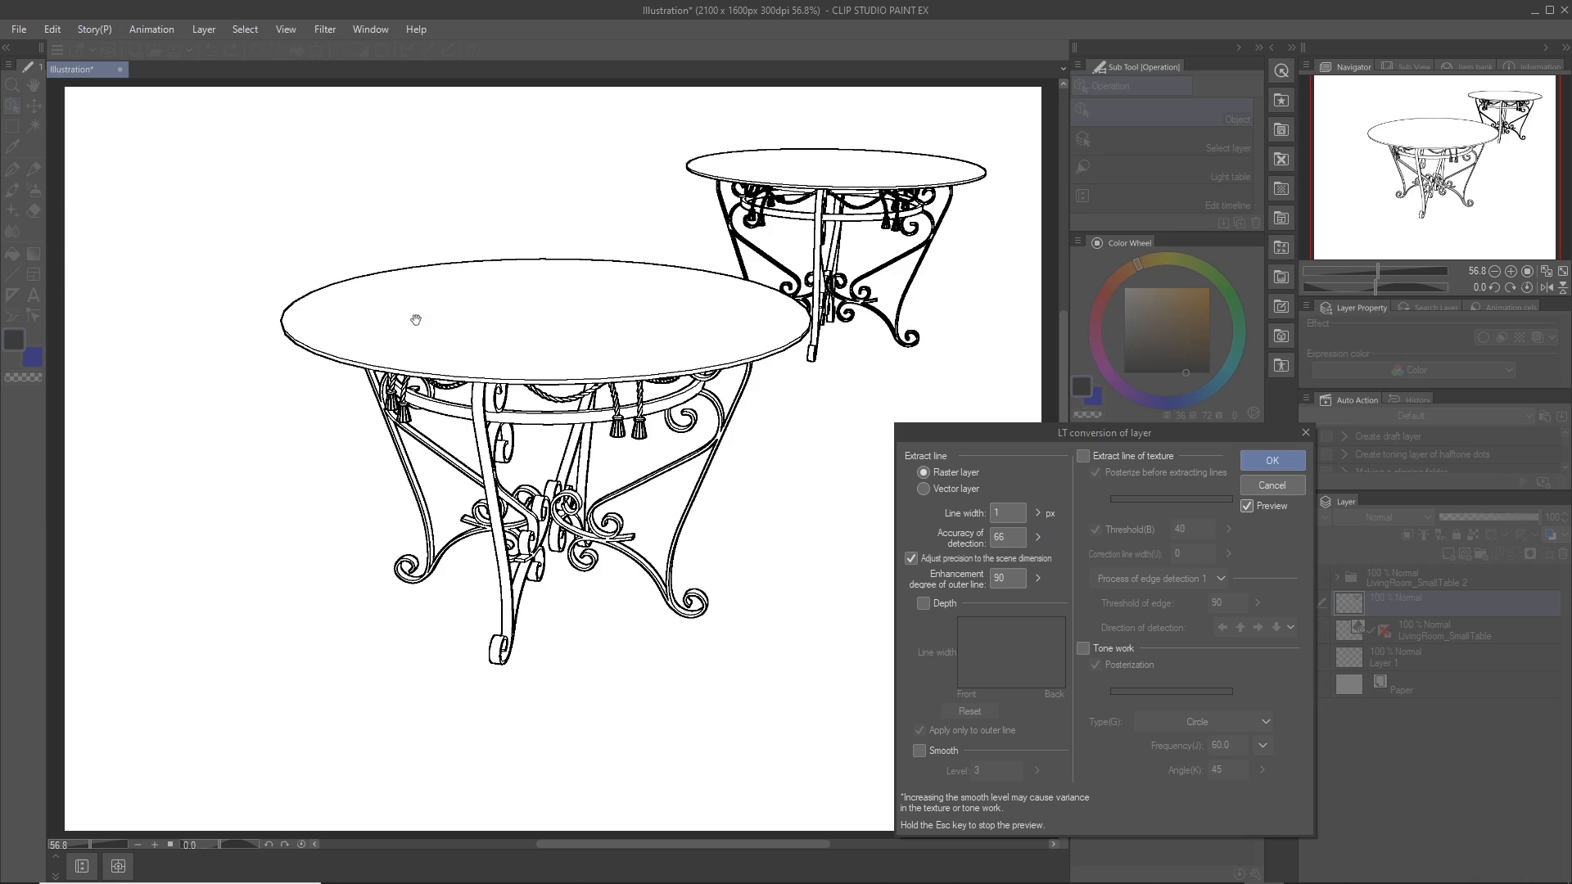
pyautogui.moveTo(1121, 434); pyautogui.dragTo(1089, 377)
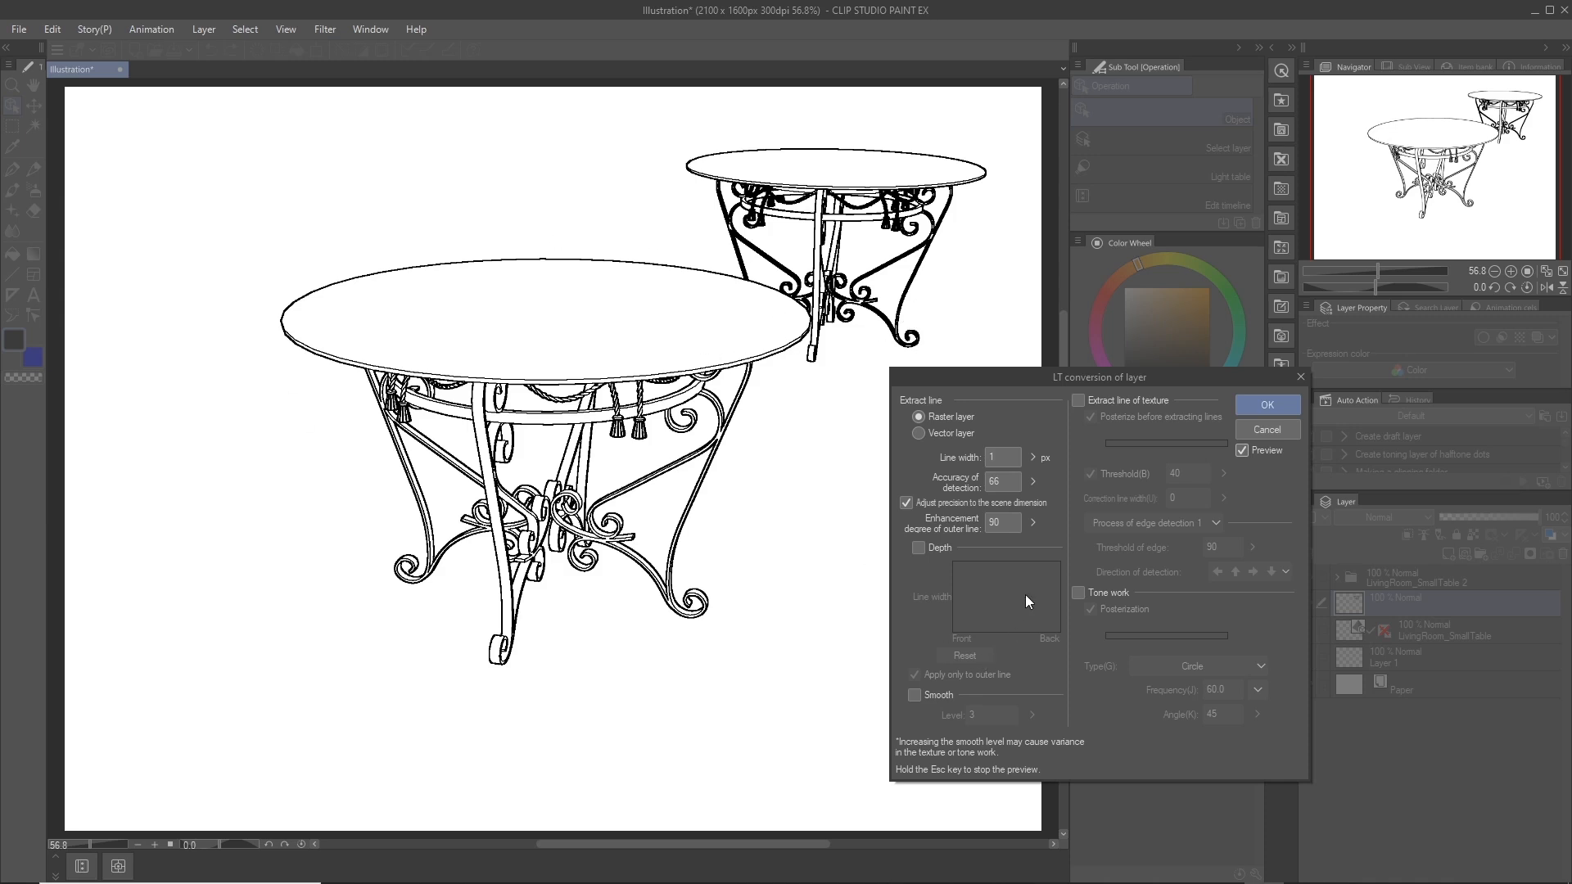
# - Enable Depth, shape the line width curve to thin towards the back, and set the accuracy of detection to 21
pyautogui.click(920, 550)
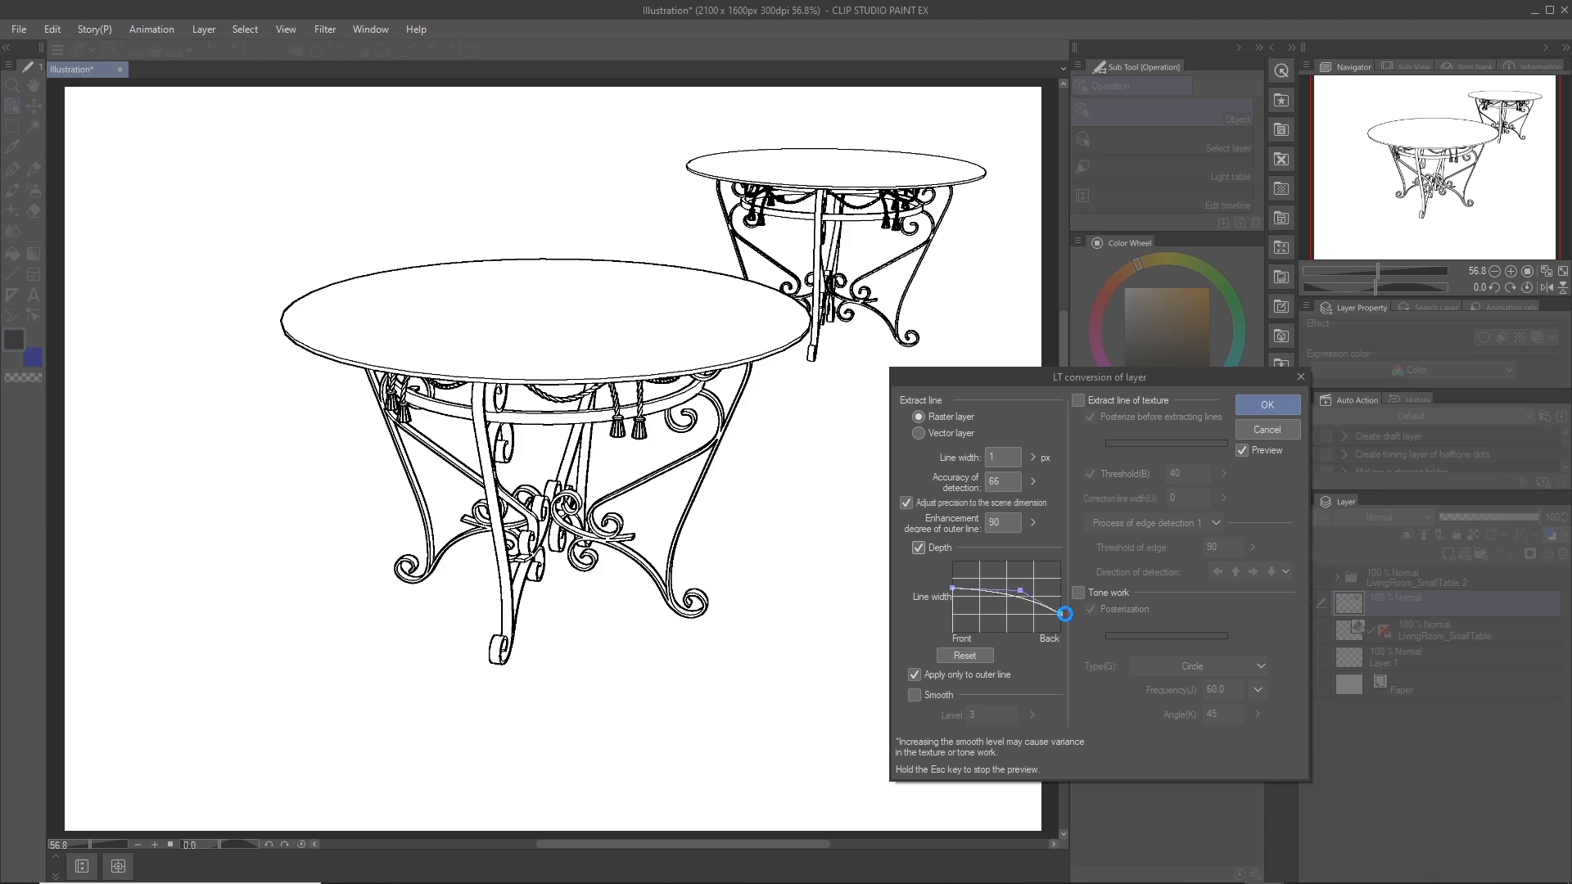
pyautogui.moveTo(1065, 613); pyautogui.dragTo(1066, 616)
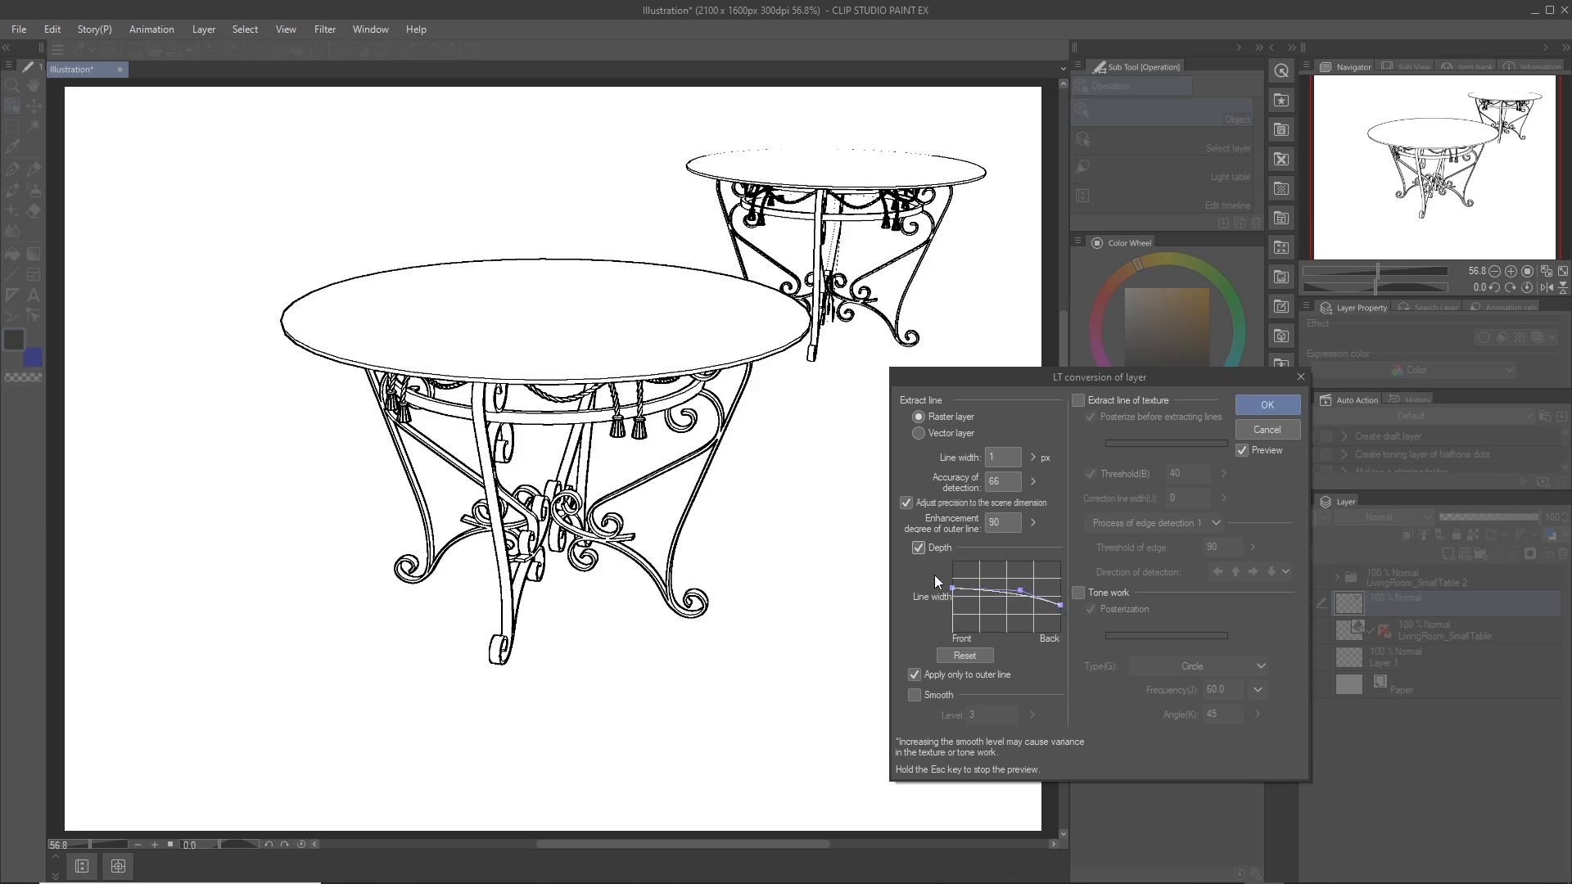
pyautogui.moveTo(953, 586); pyautogui.dragTo(952, 583)
pyautogui.moveTo(1061, 606); pyautogui.dragTo(1019, 604)
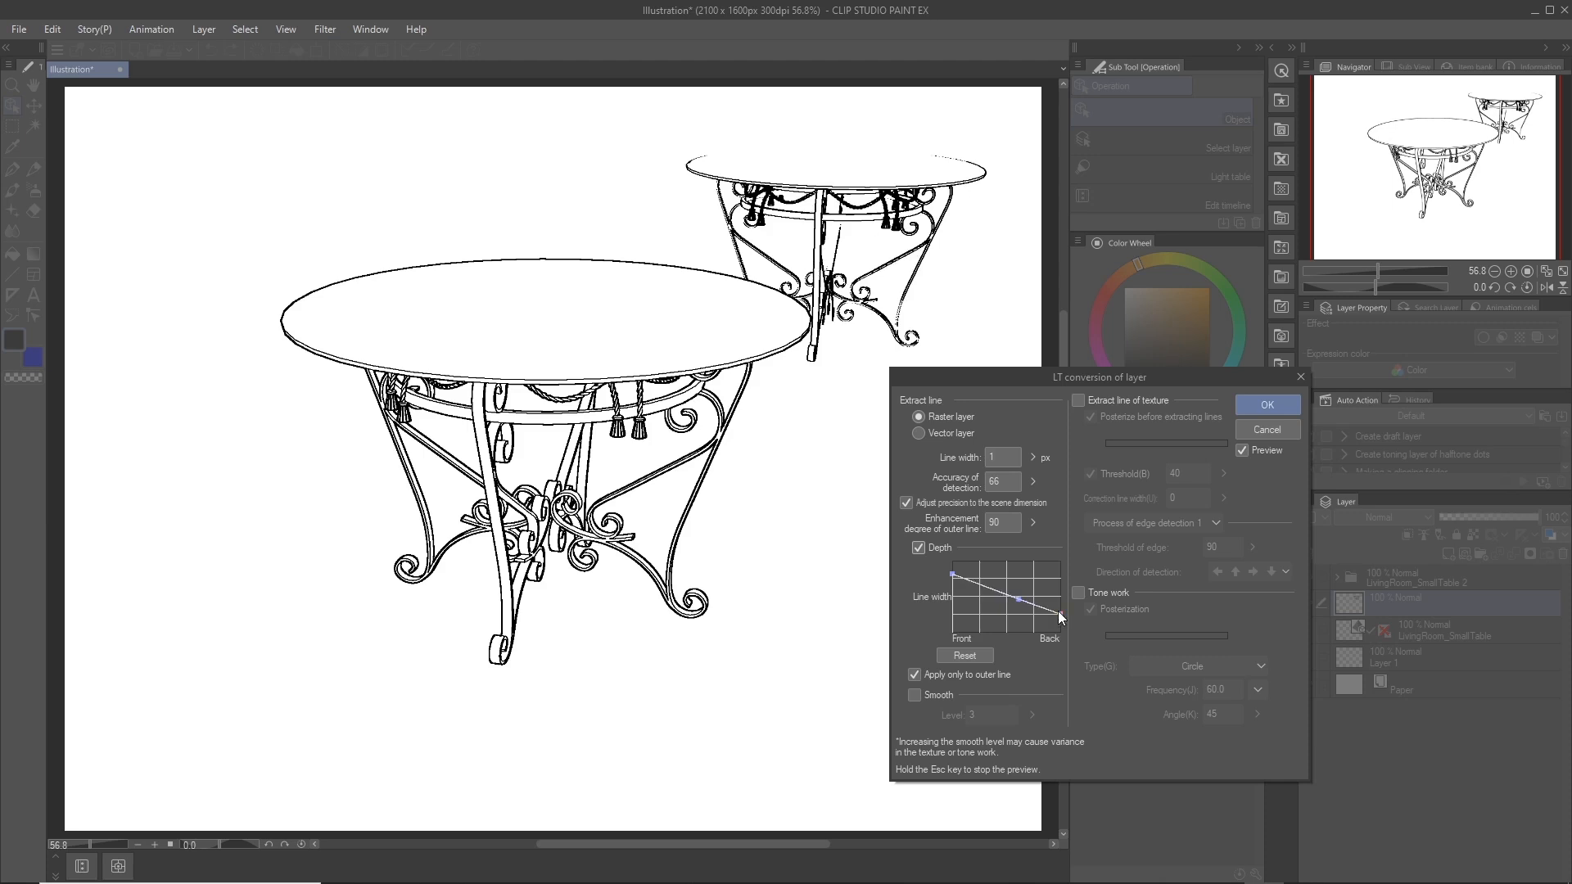
pyautogui.moveTo(1062, 614); pyautogui.dragTo(953, 583)
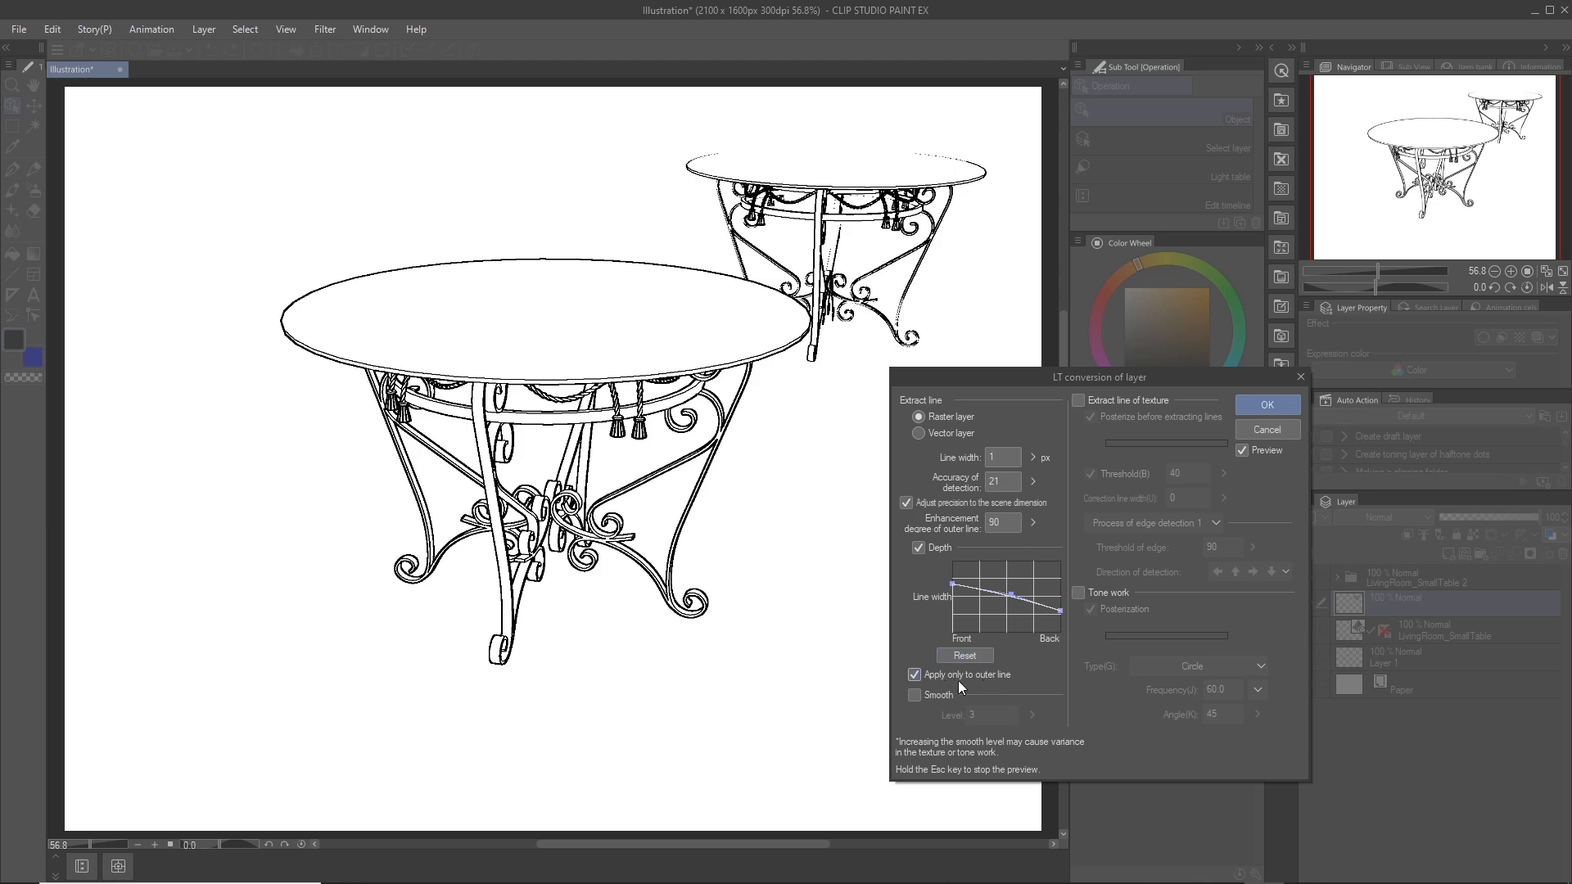
# - Disable Apply only to outer line, raise the Depth curve's points slightly, and run the background table's LT conversion
pyautogui.click(914, 674)
pyautogui.moveTo(1059, 611); pyautogui.dragTo(1059, 602)
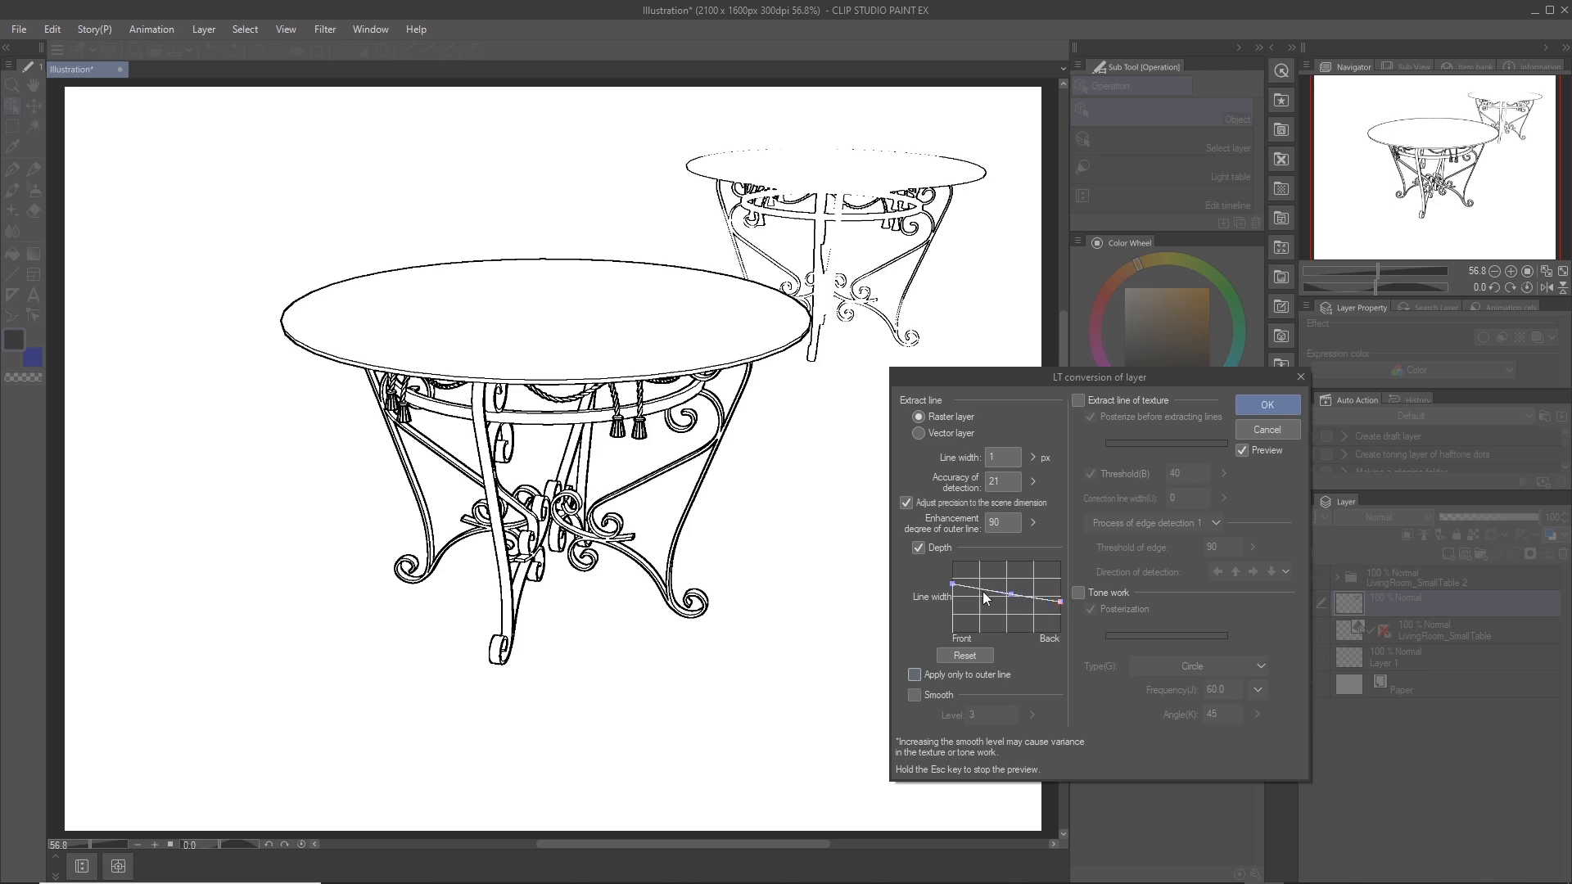
pyautogui.moveTo(952, 584); pyautogui.dragTo(1011, 589)
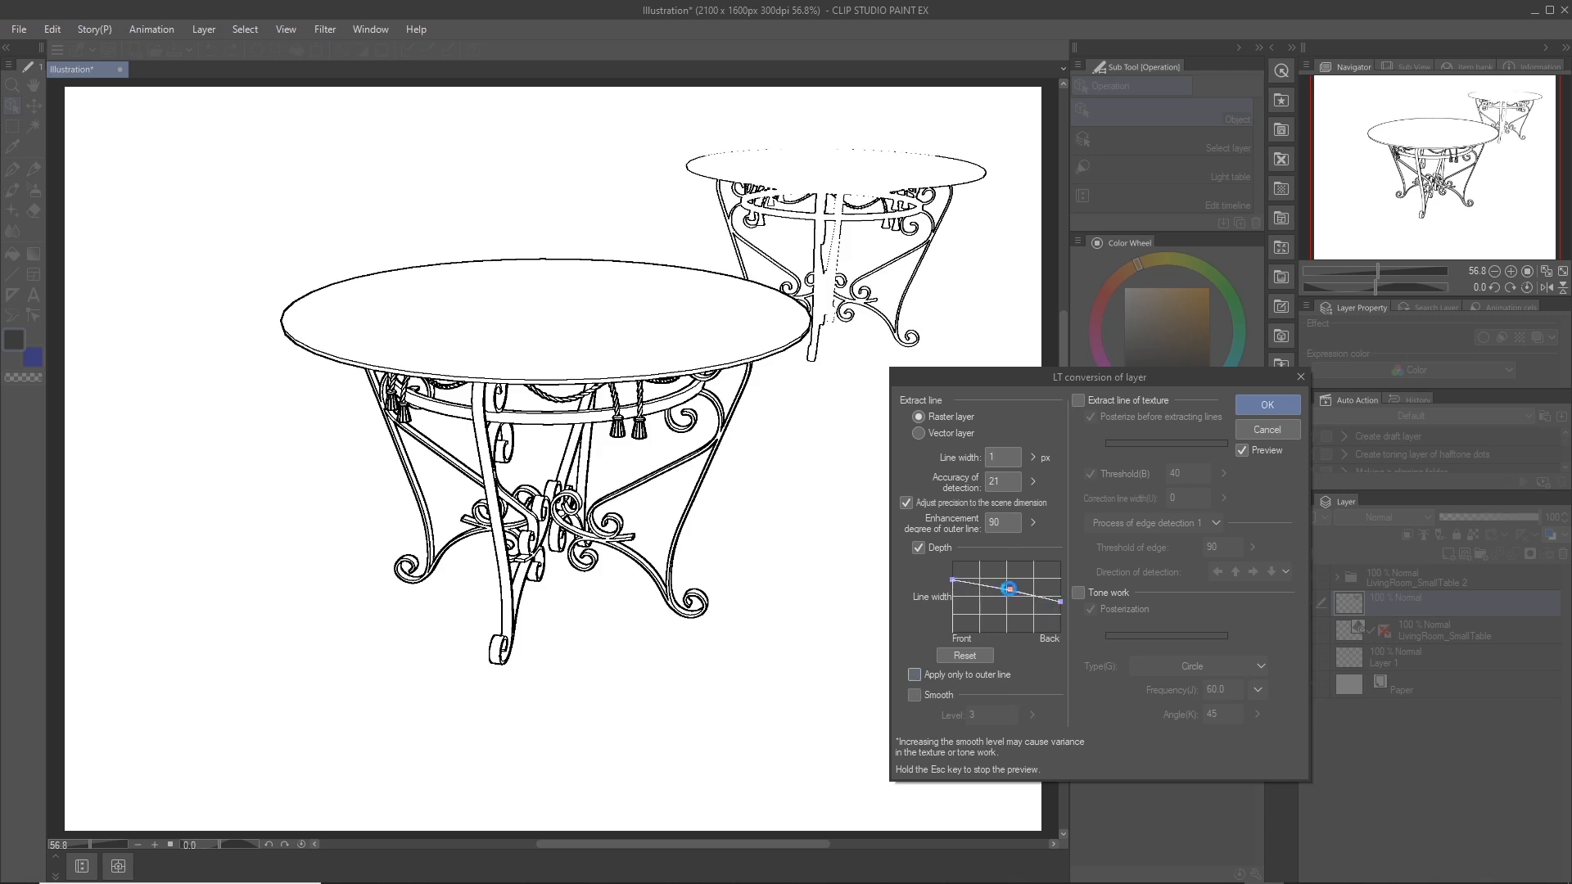
pyautogui.press('Return')
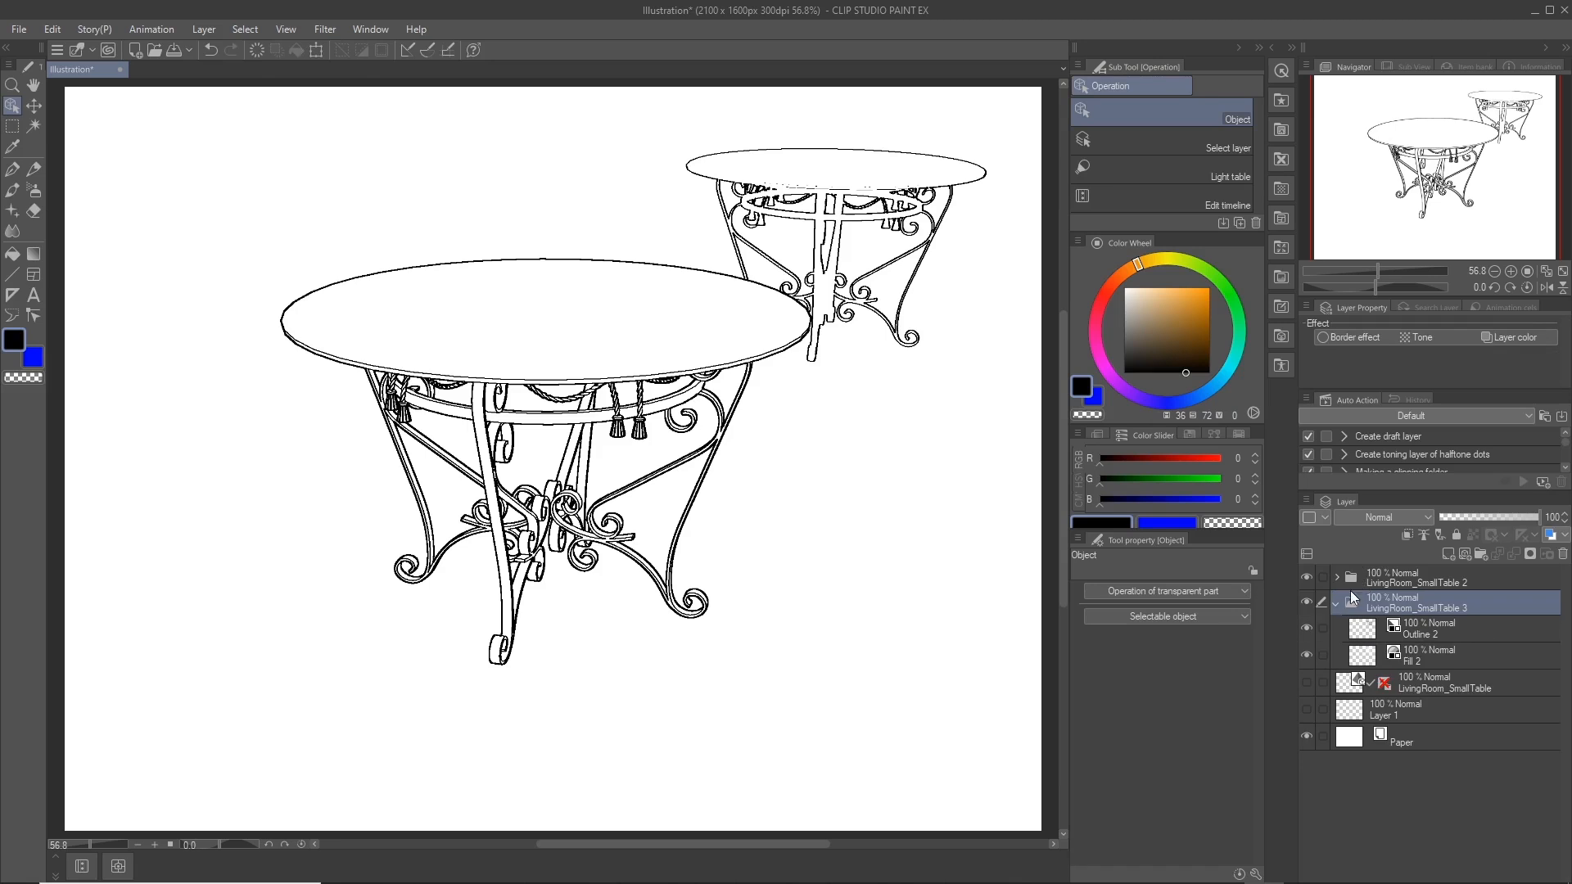
# - Show and select the 3D table layer, and place the table in the foreground at about X 24, Z 52.6, rotated about -31.5 on Y
pyautogui.click(1336, 604)
pyautogui.click(1307, 628)
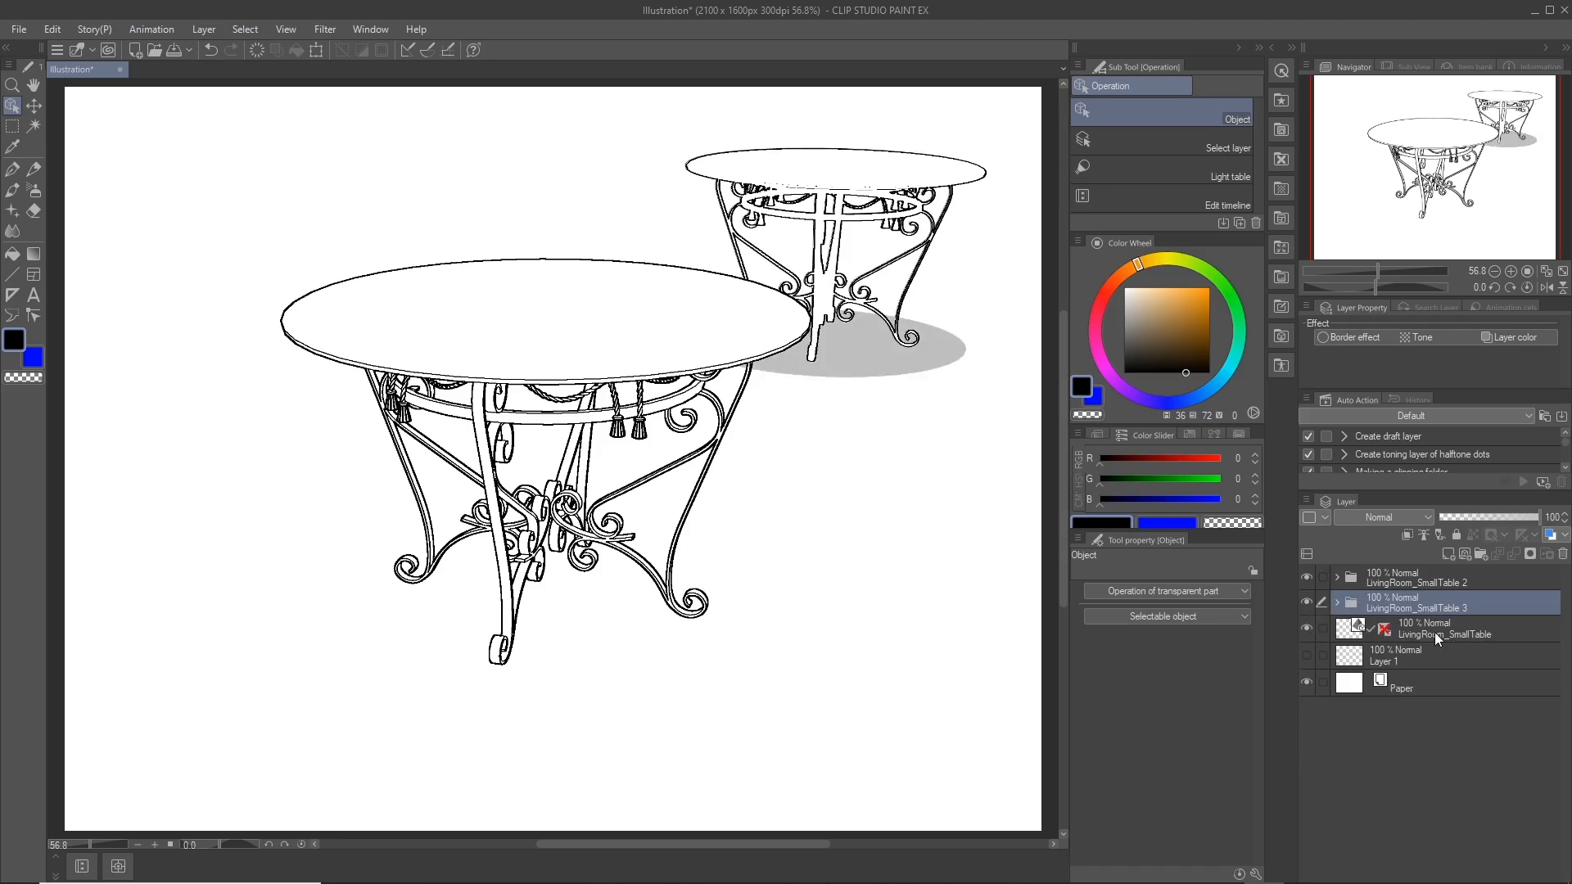
pyautogui.click(1435, 632)
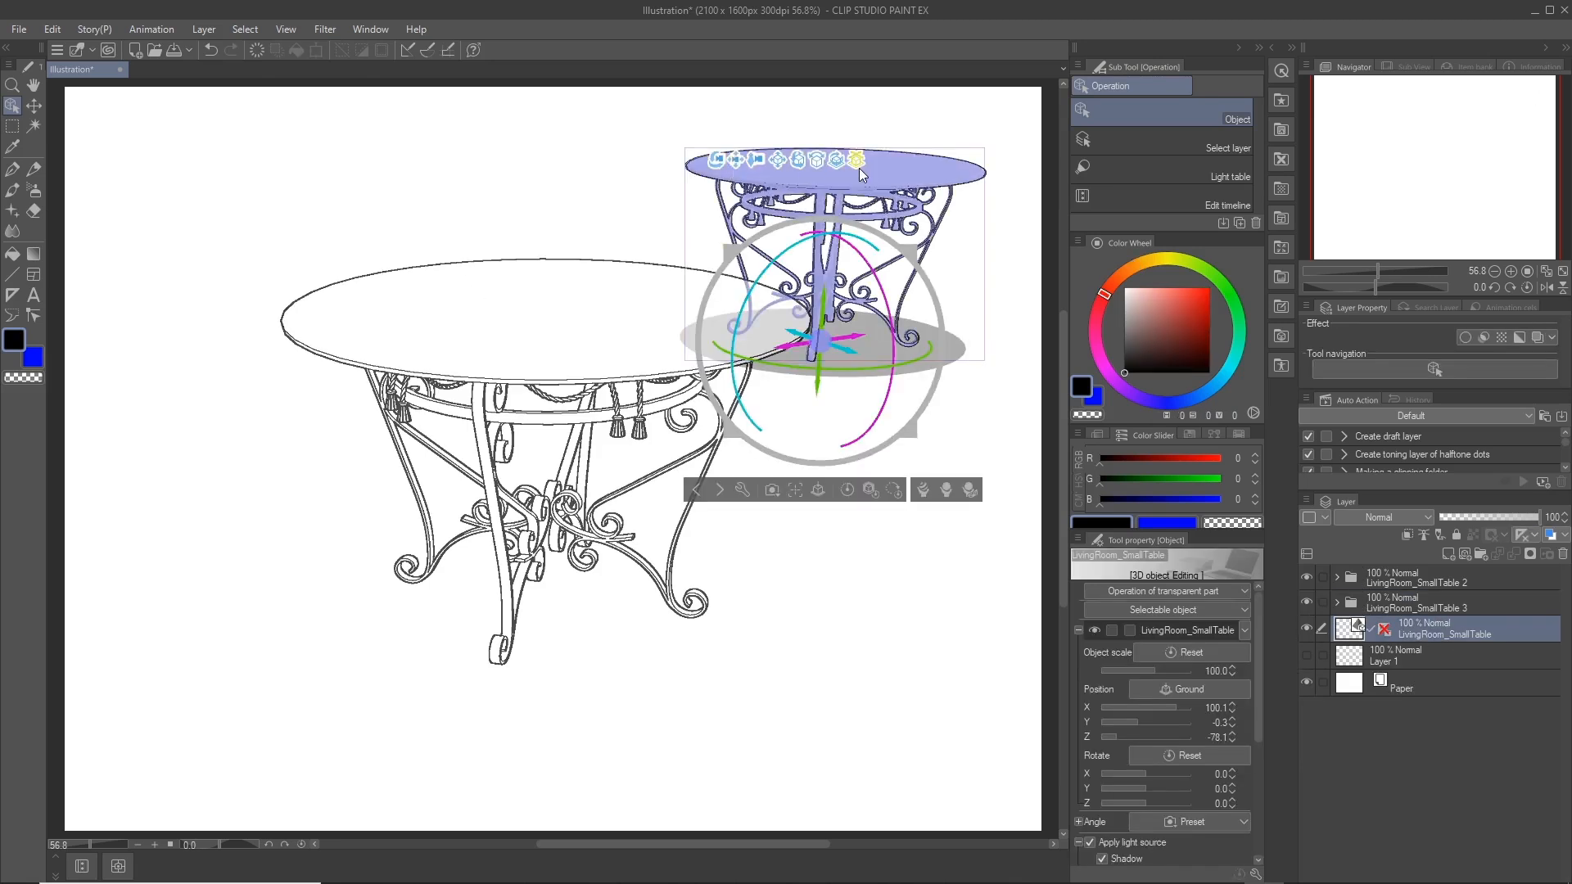
pyautogui.moveTo(858, 169); pyautogui.dragTo(1231, 685)
pyautogui.hotkey('ctrl', 'z')
# - LT-convert the foreground table with Depth disabled and accuracy of detection 80, and move its folder above the other two table folders
pyautogui.click(207, 31)
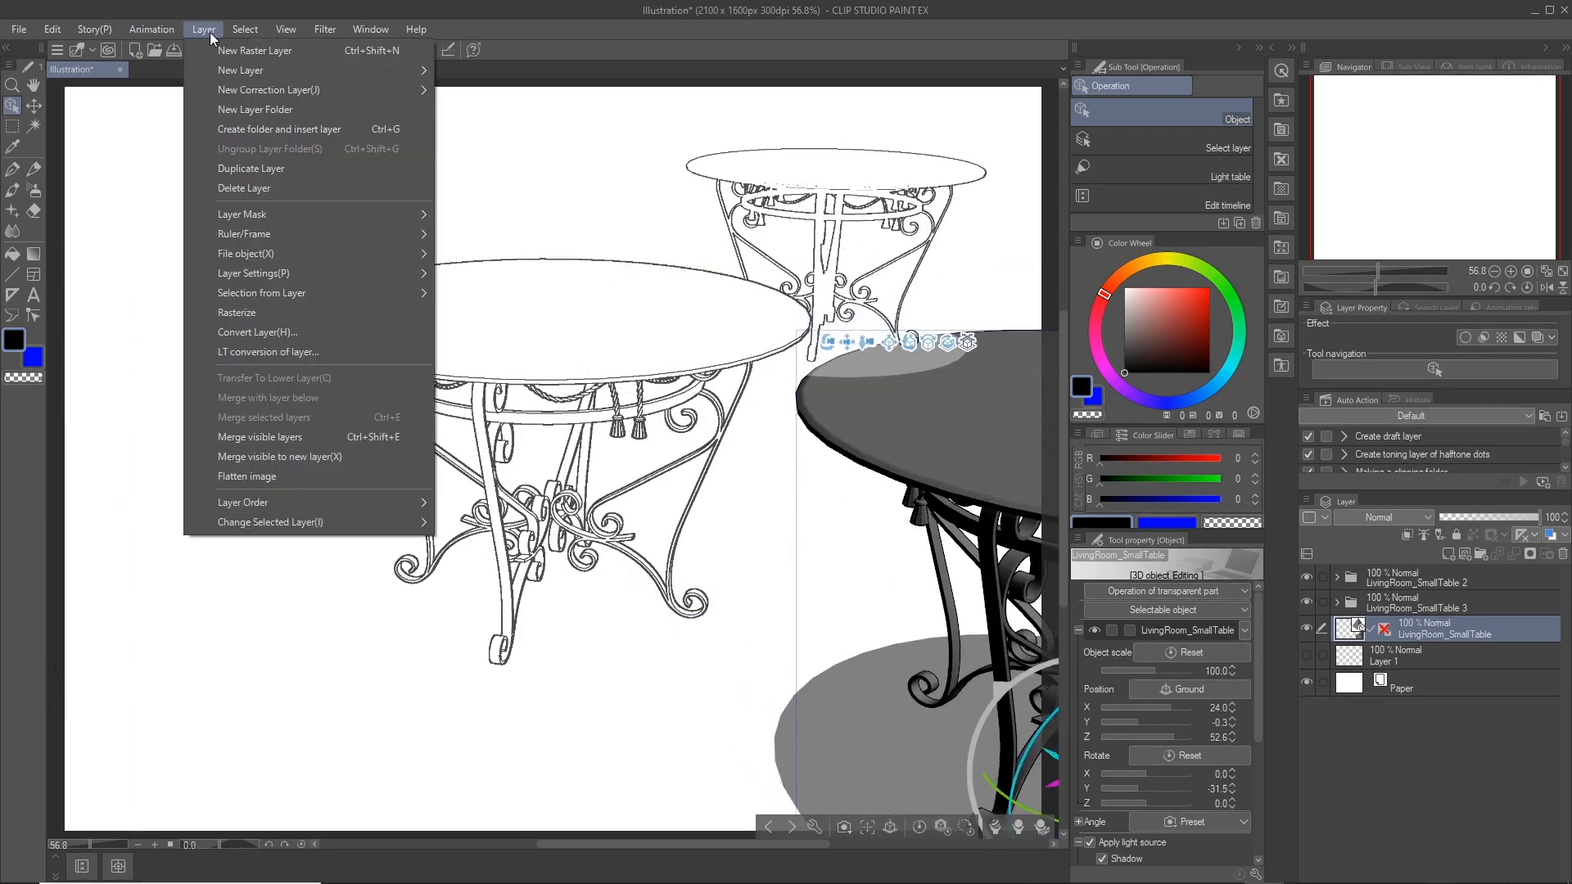
pyautogui.click(321, 352)
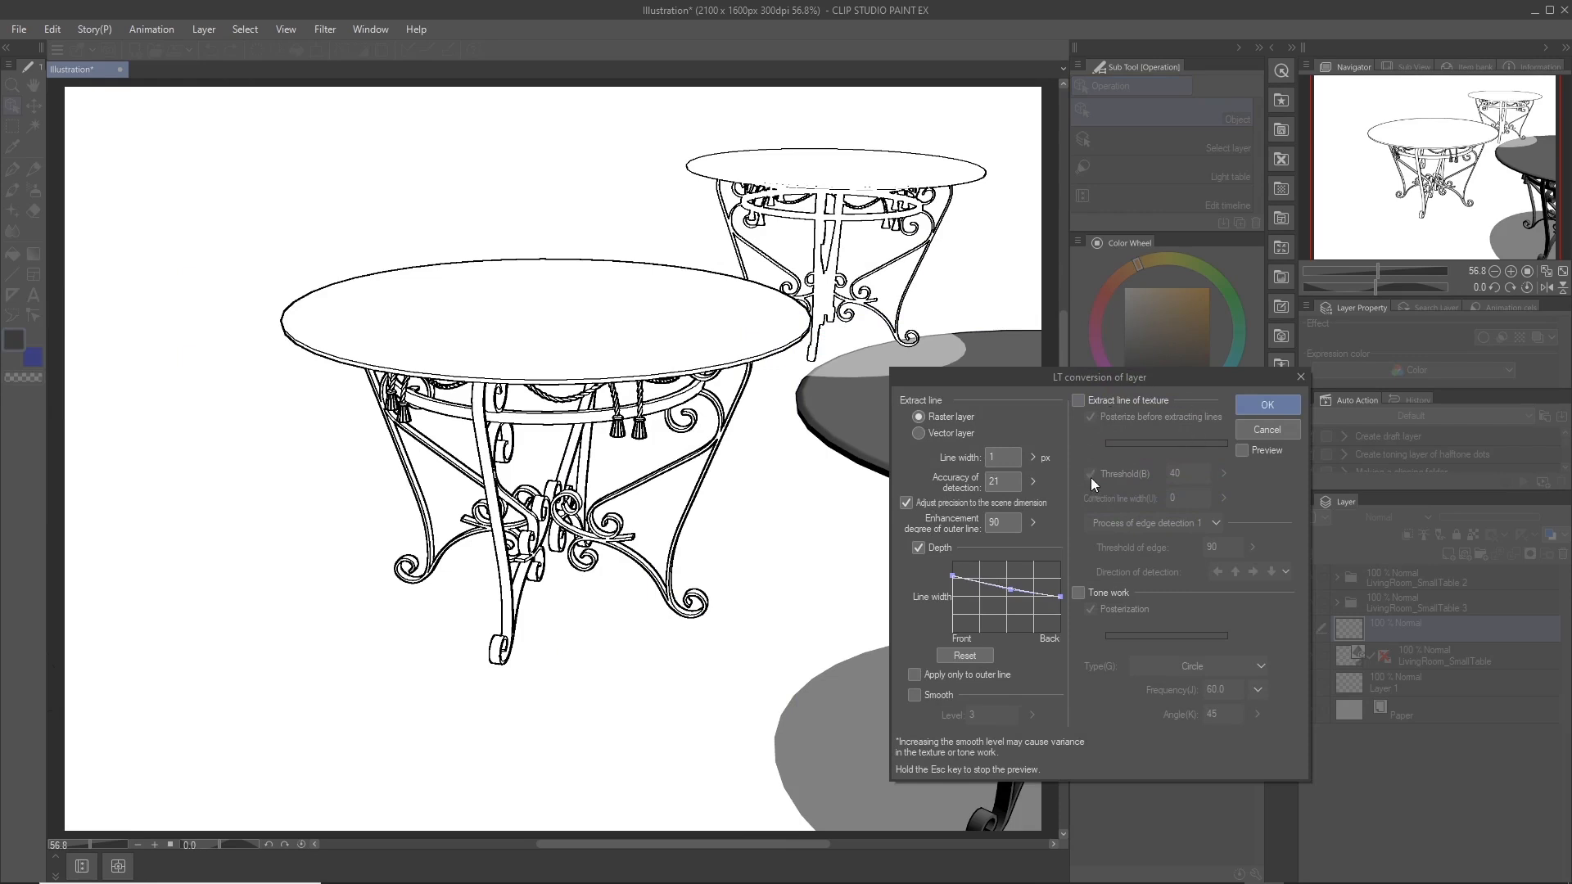
pyautogui.click(1244, 451)
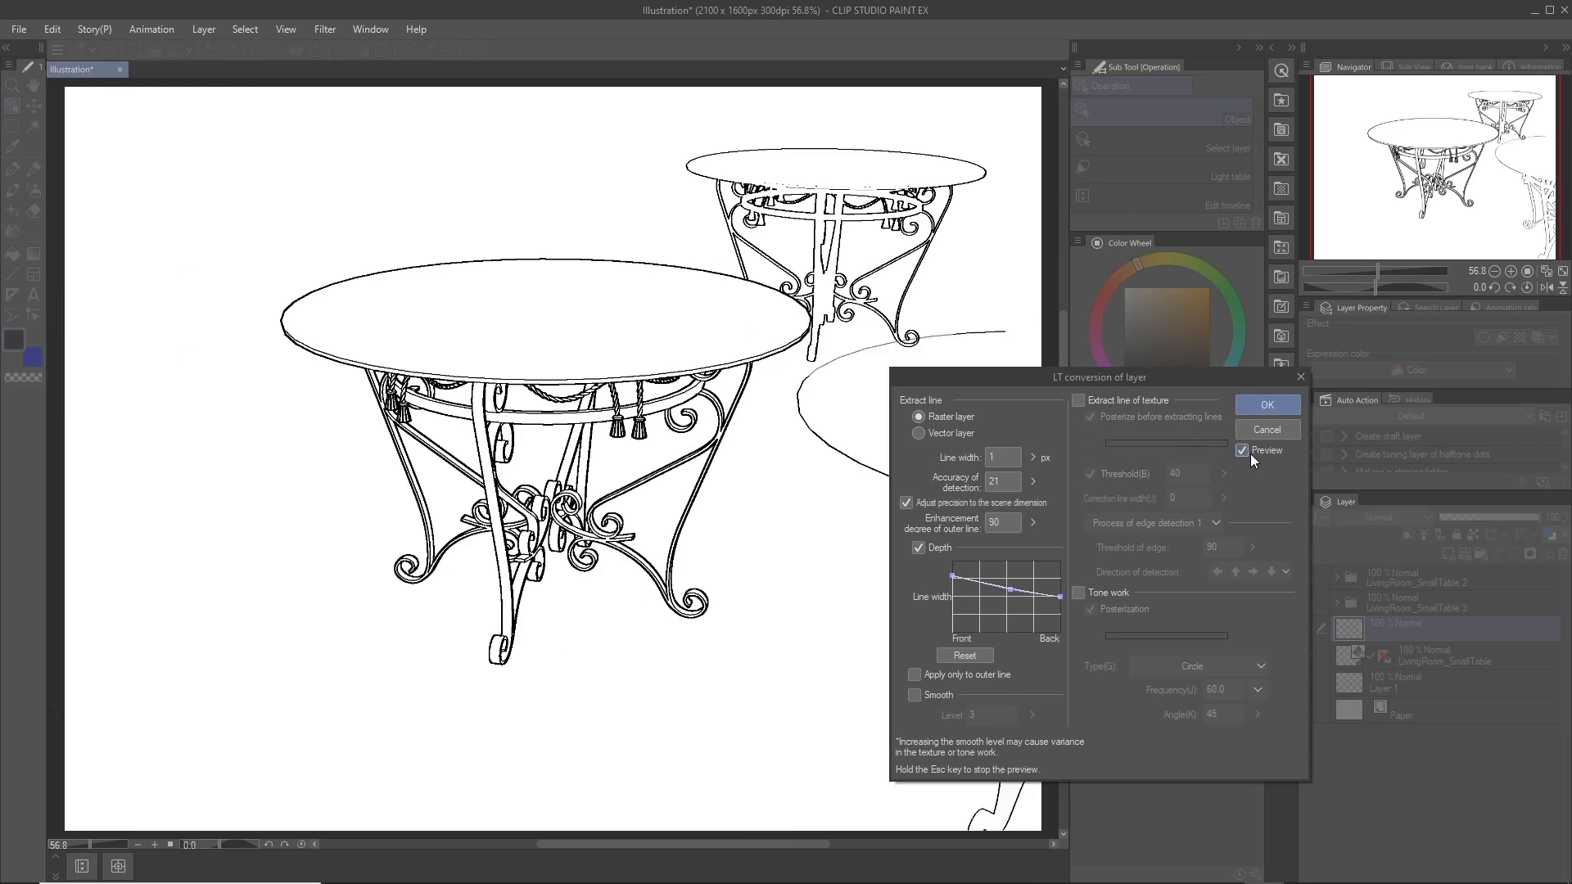
pyautogui.click(923, 546)
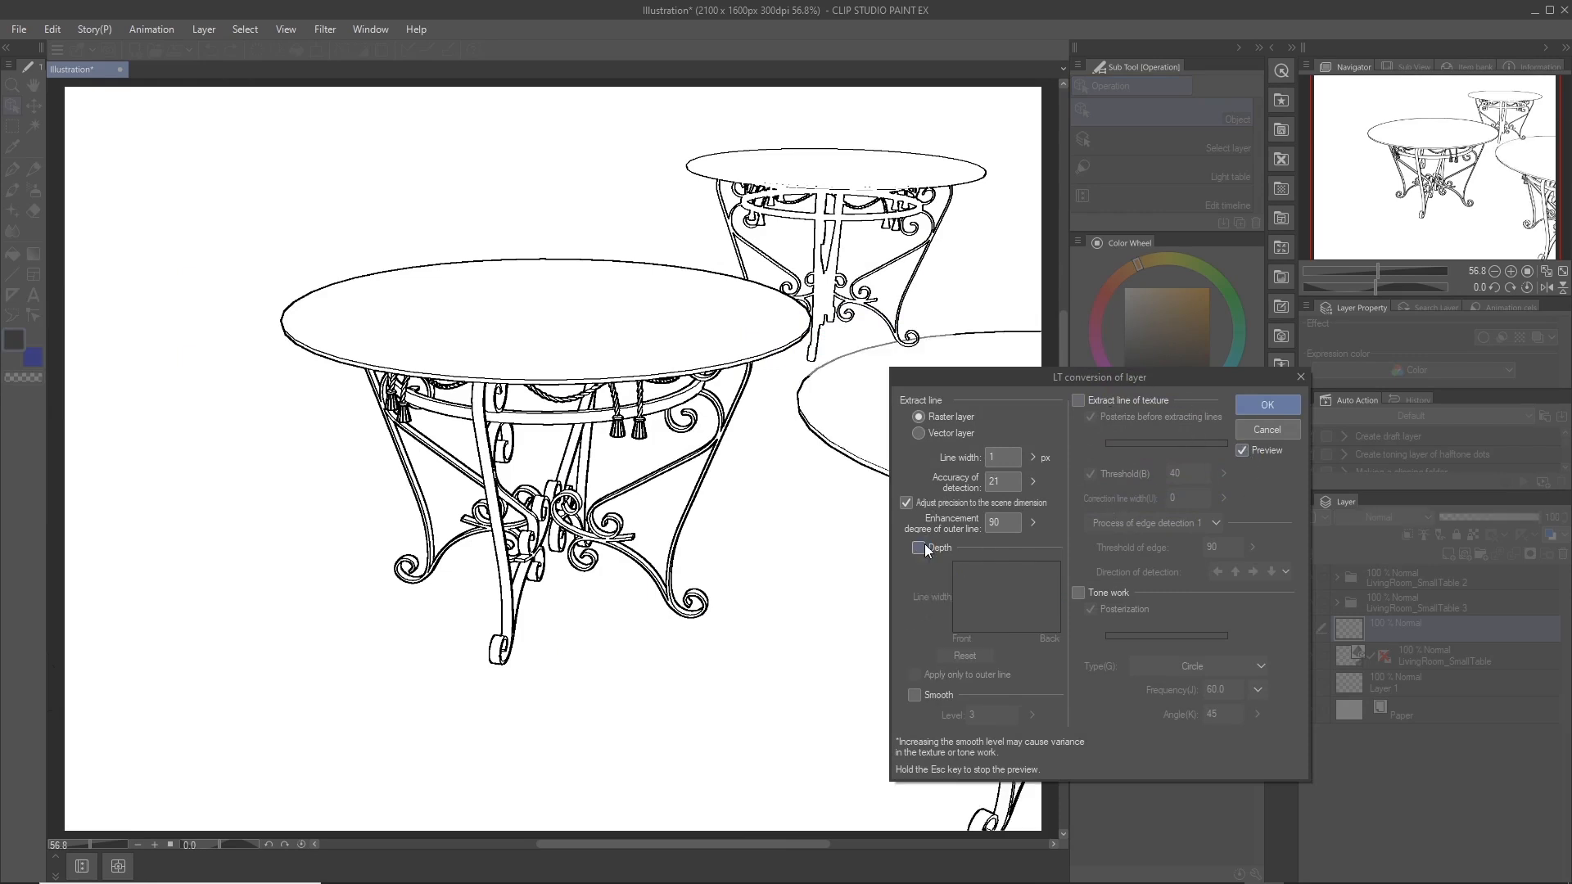
pyautogui.click(1033, 482)
pyautogui.moveTo(1034, 477); pyautogui.dragTo(1035, 457)
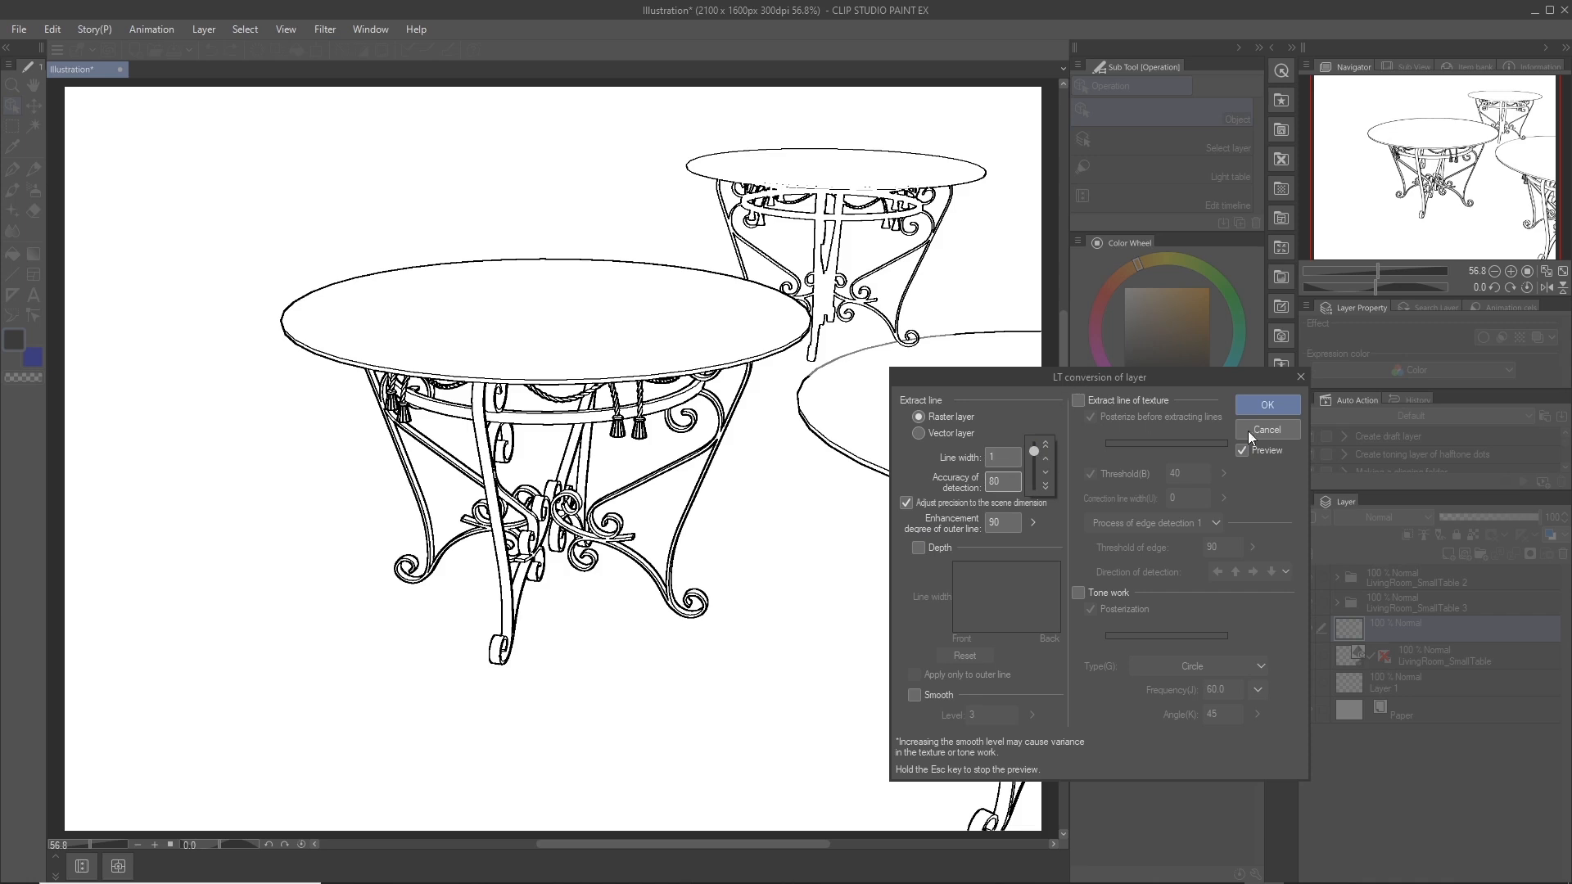
pyautogui.click(1281, 401)
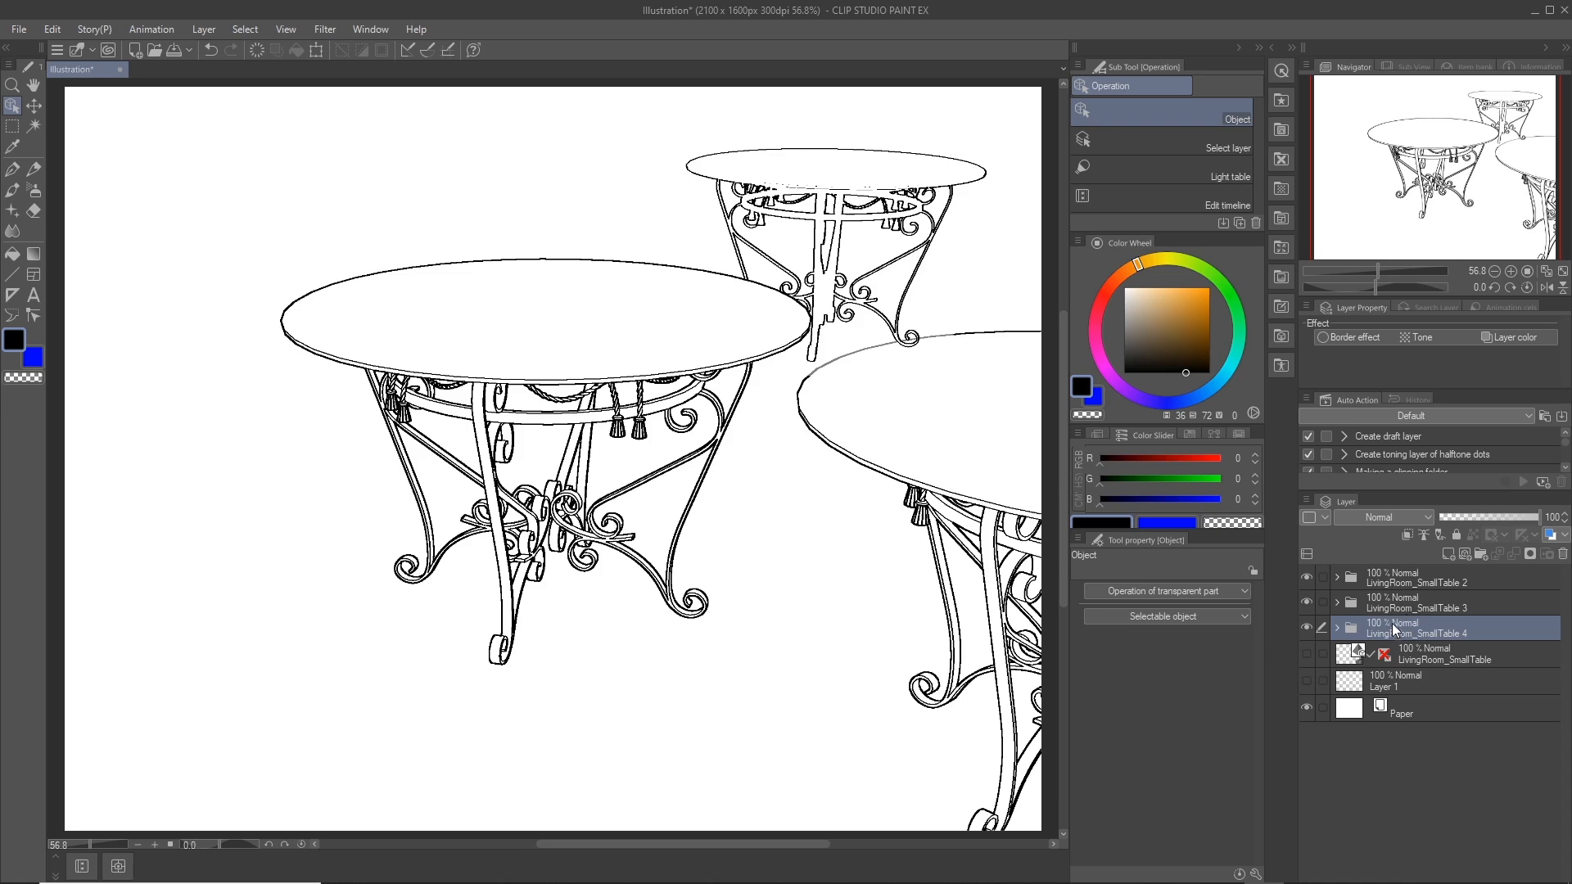
pyautogui.moveTo(1416, 632); pyautogui.dragTo(1412, 565)
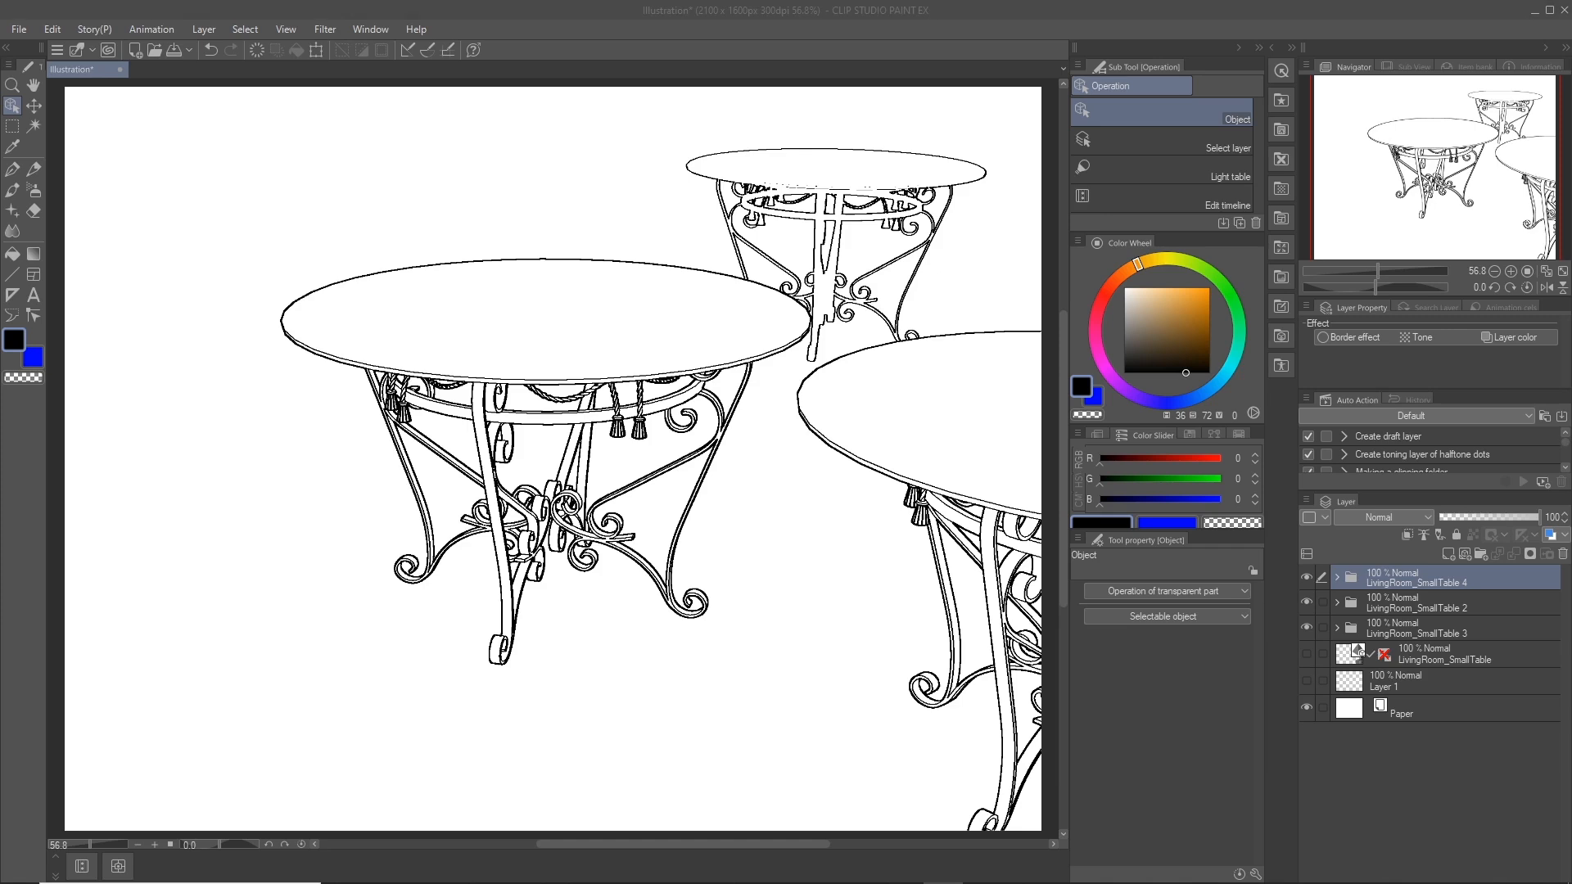
# - Hide the three converted table folders, and show and select the LivingRoom_SmallTable 3D layer
pyautogui.click(1306, 578)
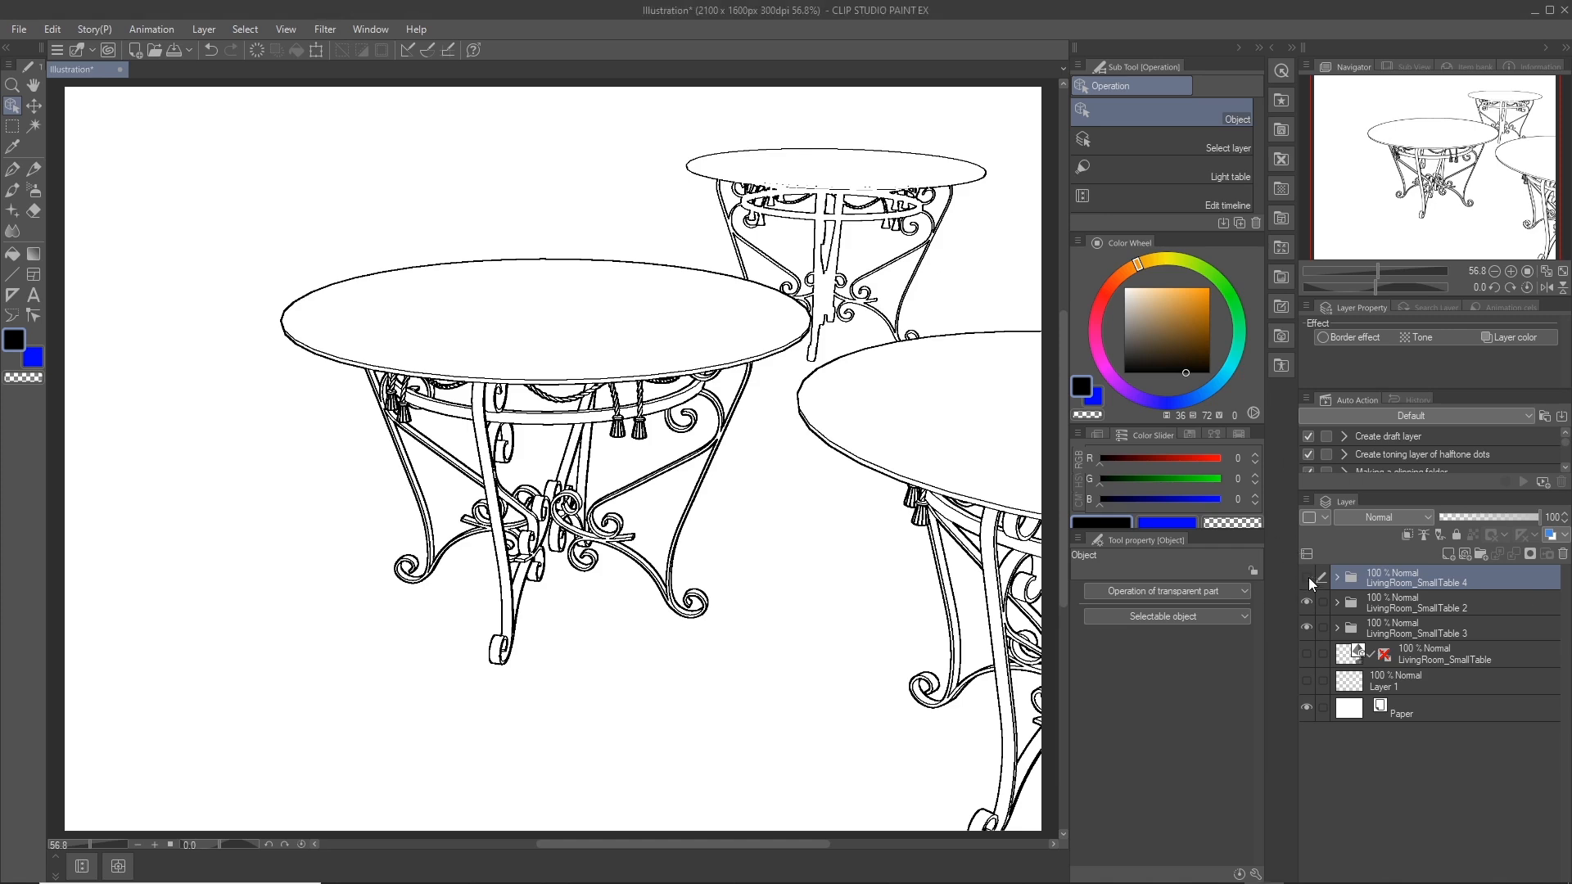
pyautogui.click(1306, 627)
pyautogui.click(1306, 653)
pyautogui.click(1482, 663)
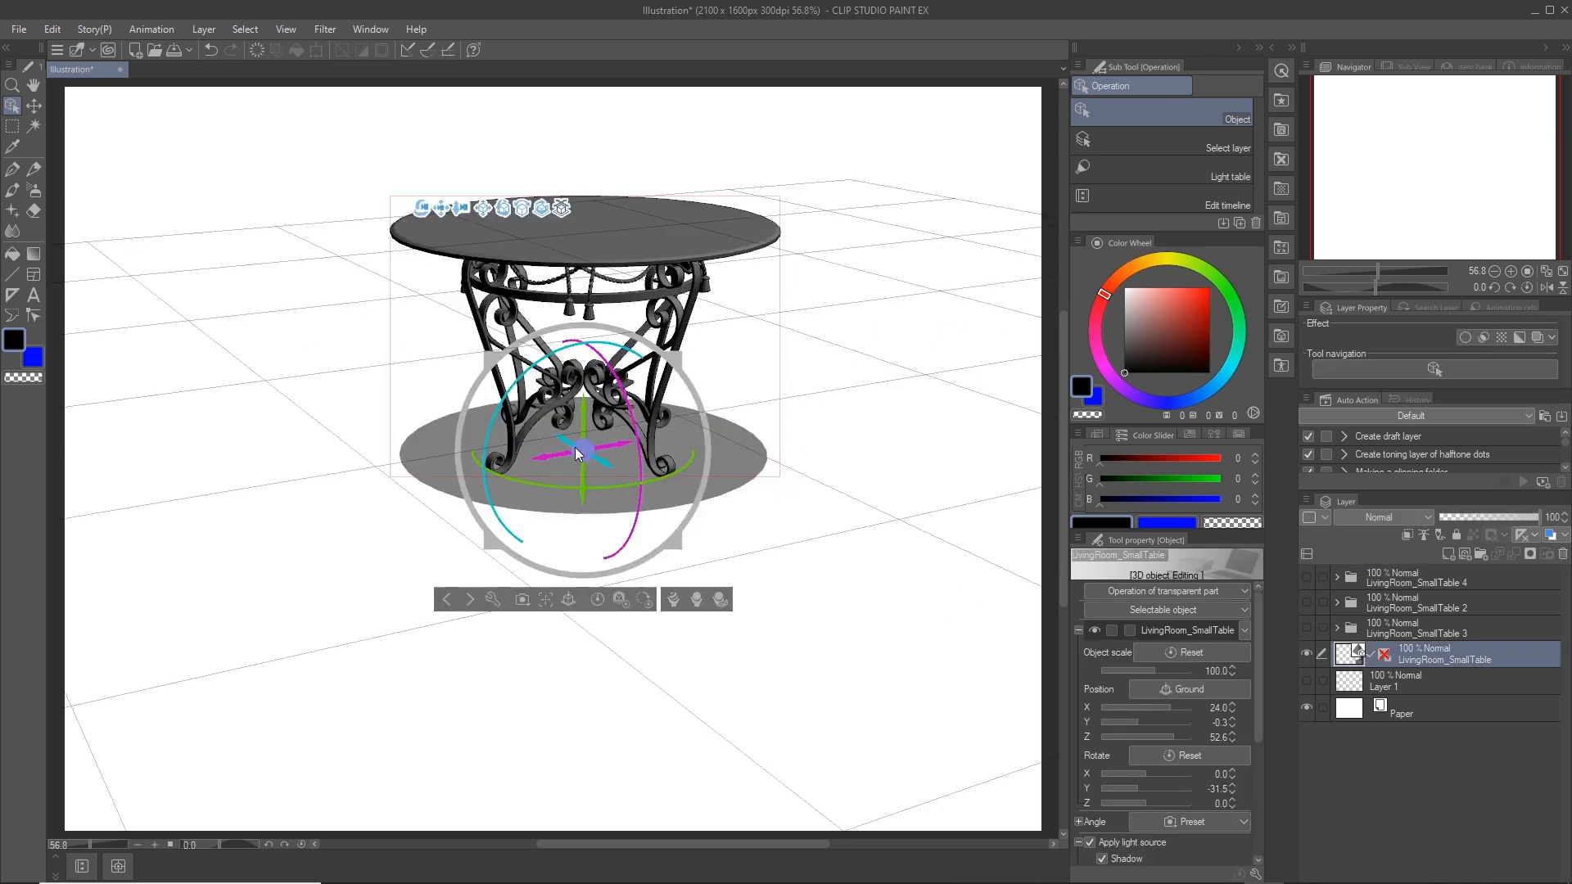
# - Move the small table to about X -3.2, Z -3.3, and import LivingRoom_BigTable.fbx into the same 3D layer
pyautogui.moveTo(575, 447); pyautogui.dragTo(506, 596)
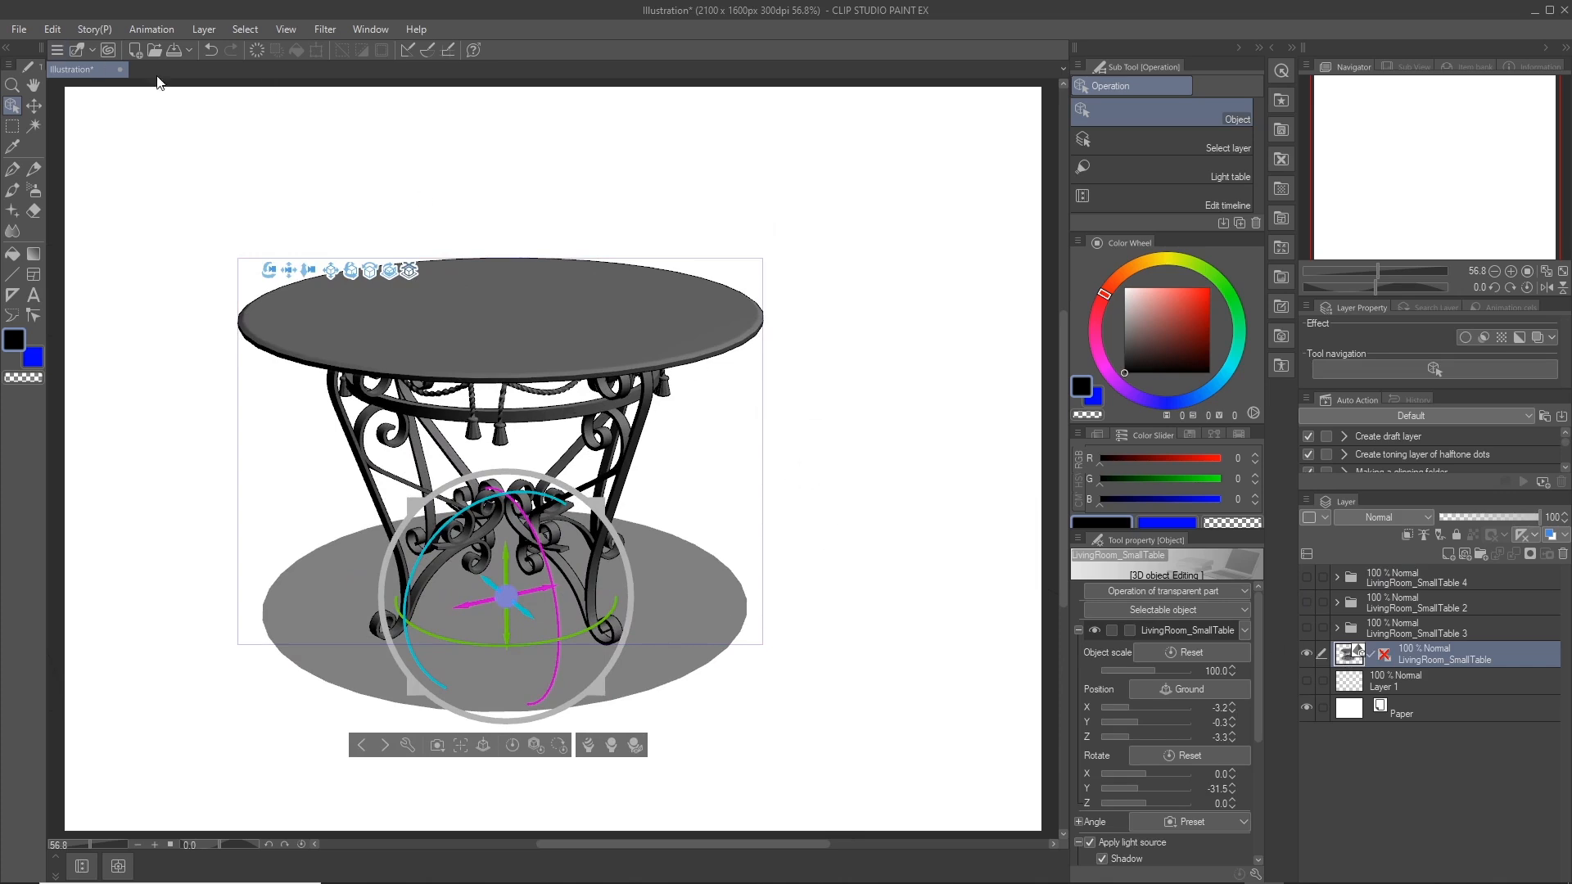
pyautogui.click(18, 30)
pyautogui.moveTo(139, 306)
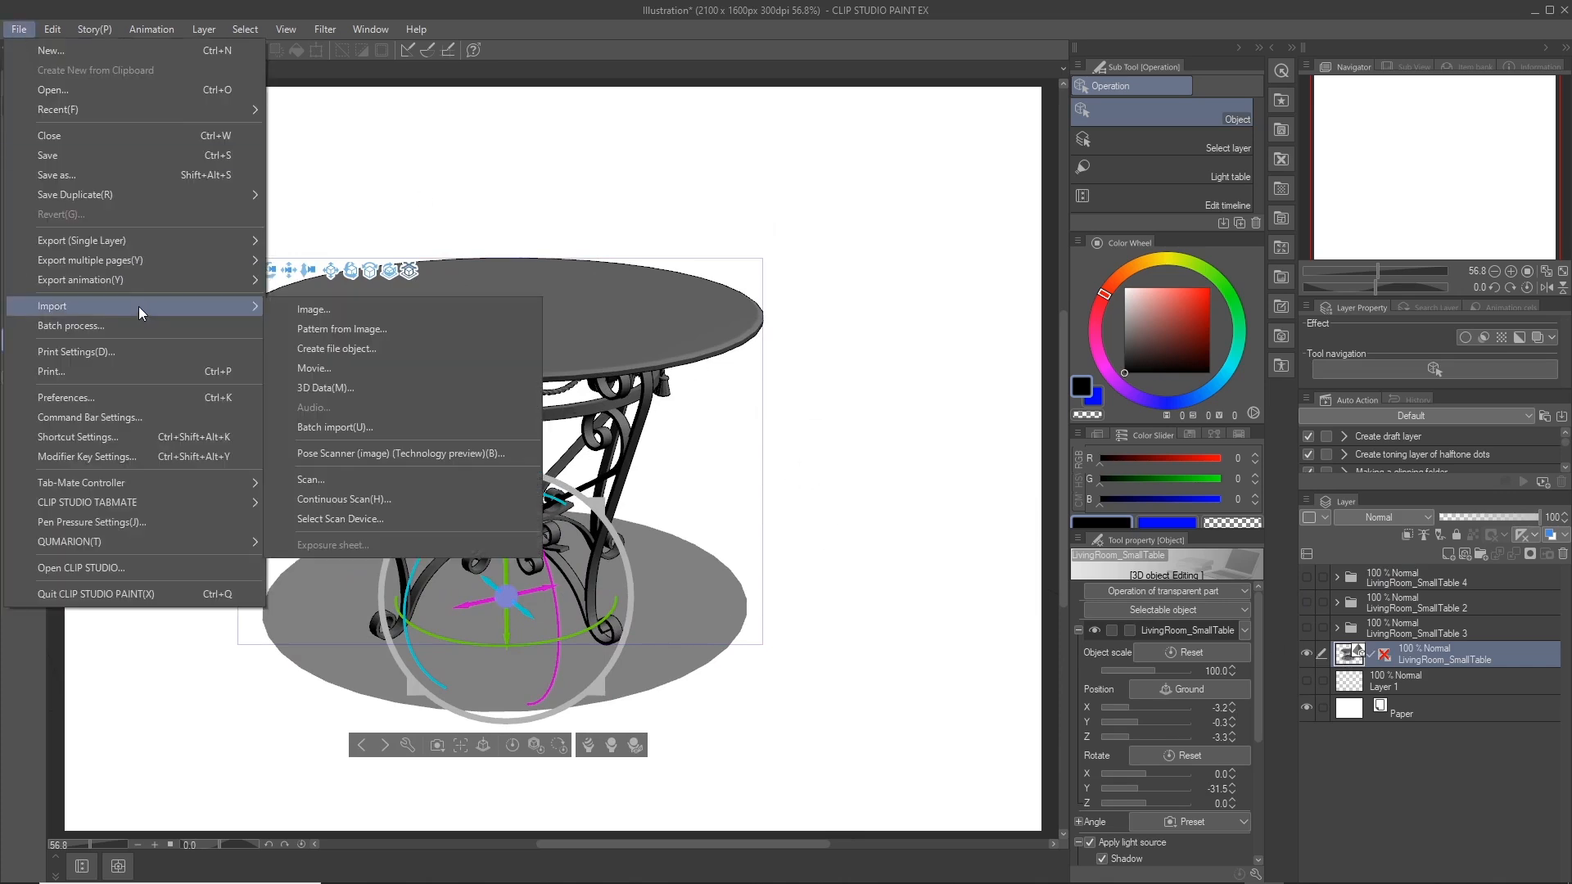
pyautogui.click(375, 386)
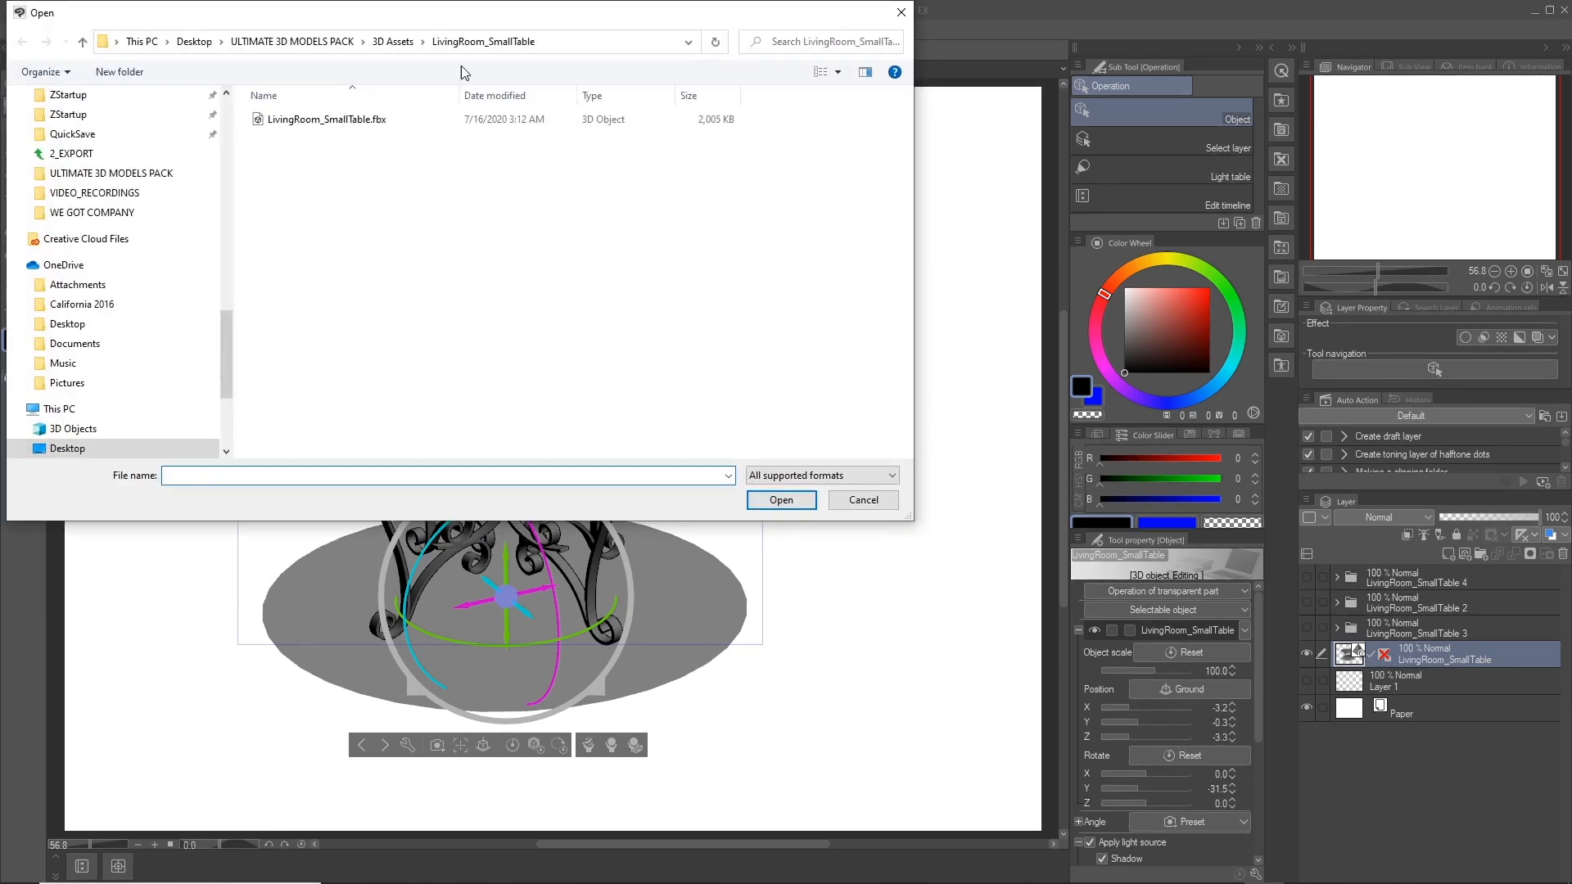
pyautogui.click(393, 42)
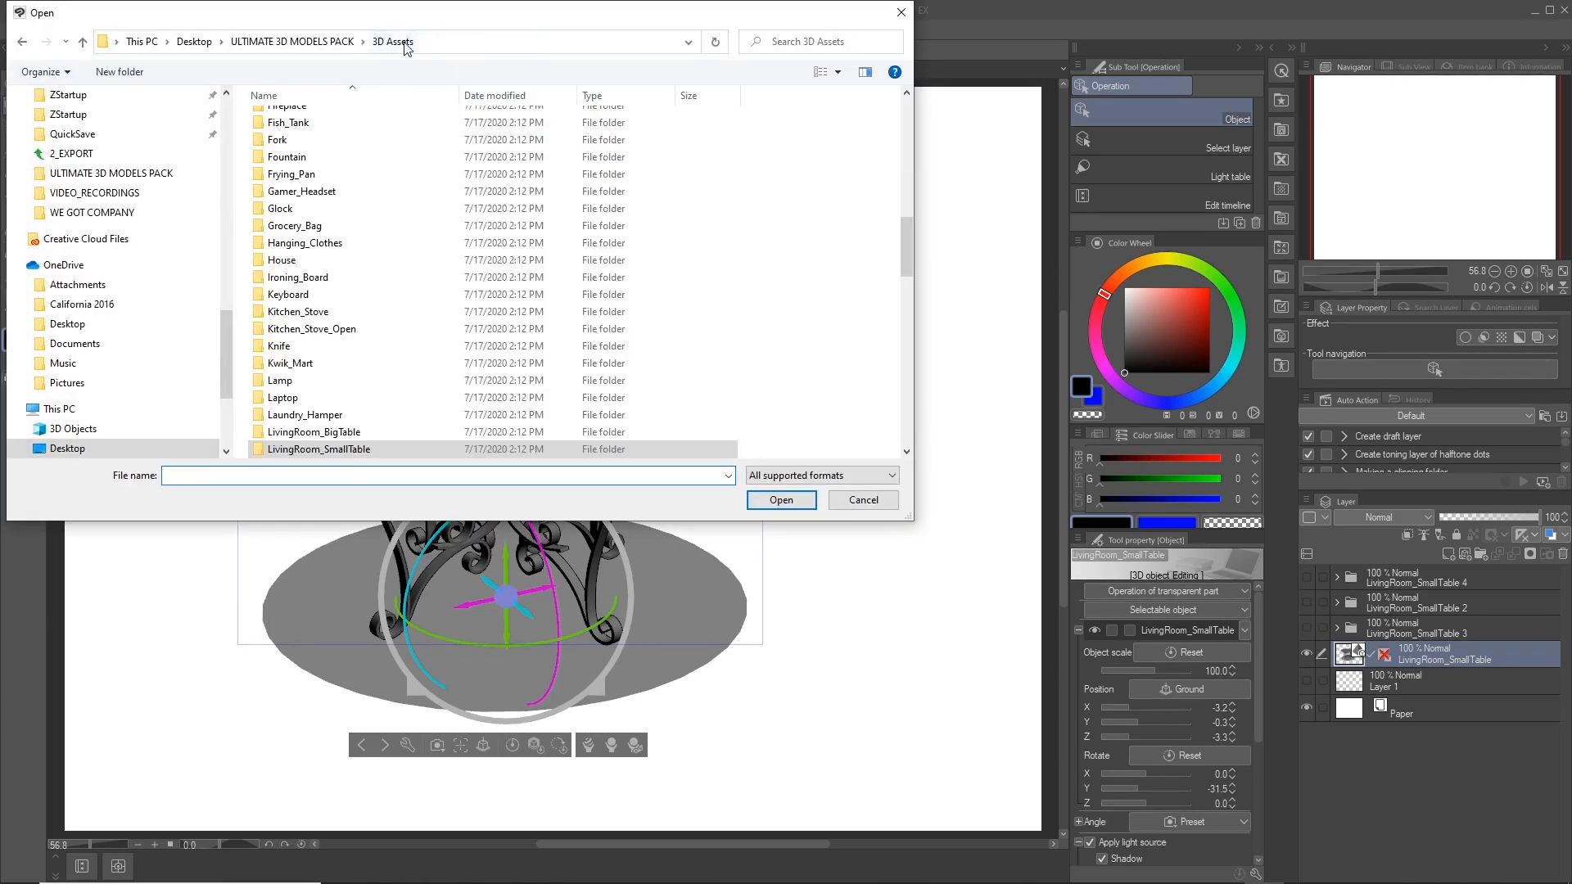
pyautogui.doubleClick(348, 433)
pyautogui.click(354, 120)
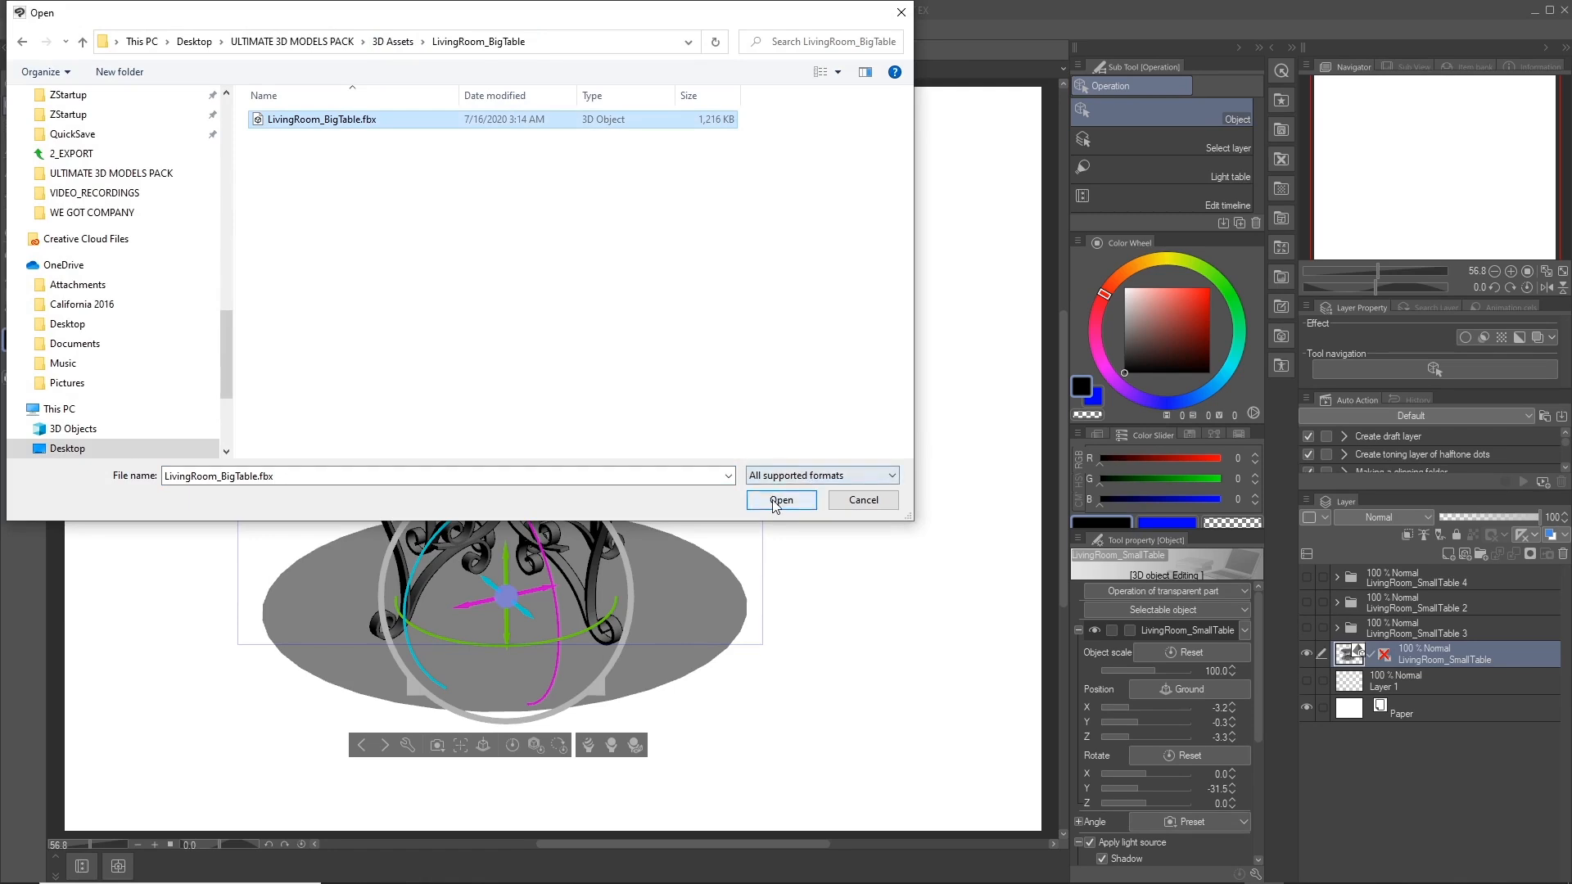
pyautogui.click(780, 500)
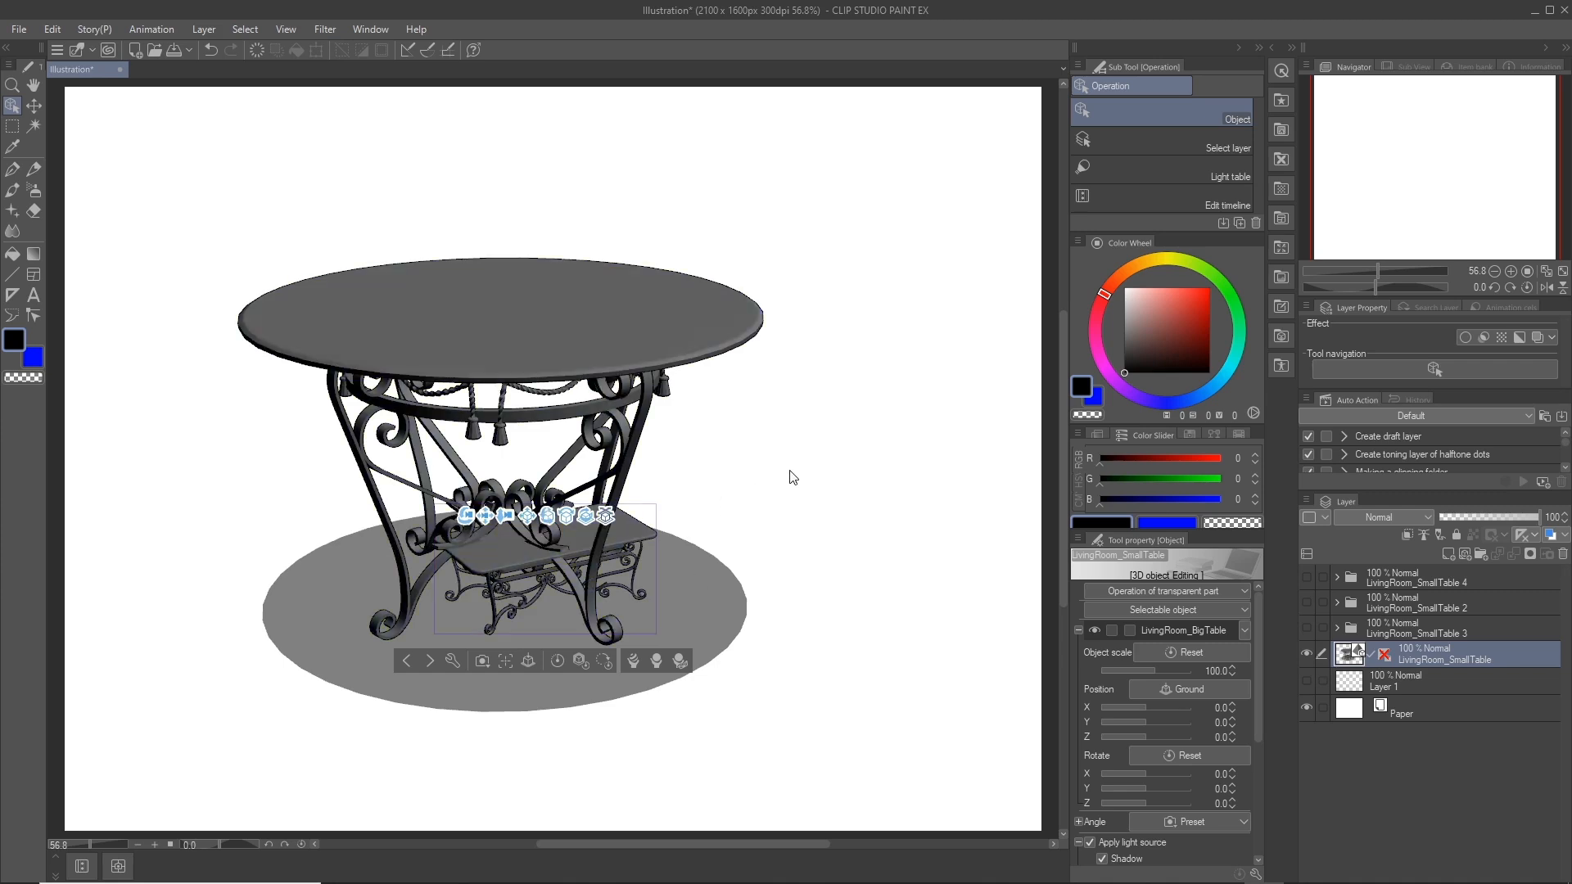
# - Place the big table behind the small one at about X 97.3, Z -85.5, and scale it to about 256.5
pyautogui.moveTo(813, 459); pyautogui.dragTo(822, 424)
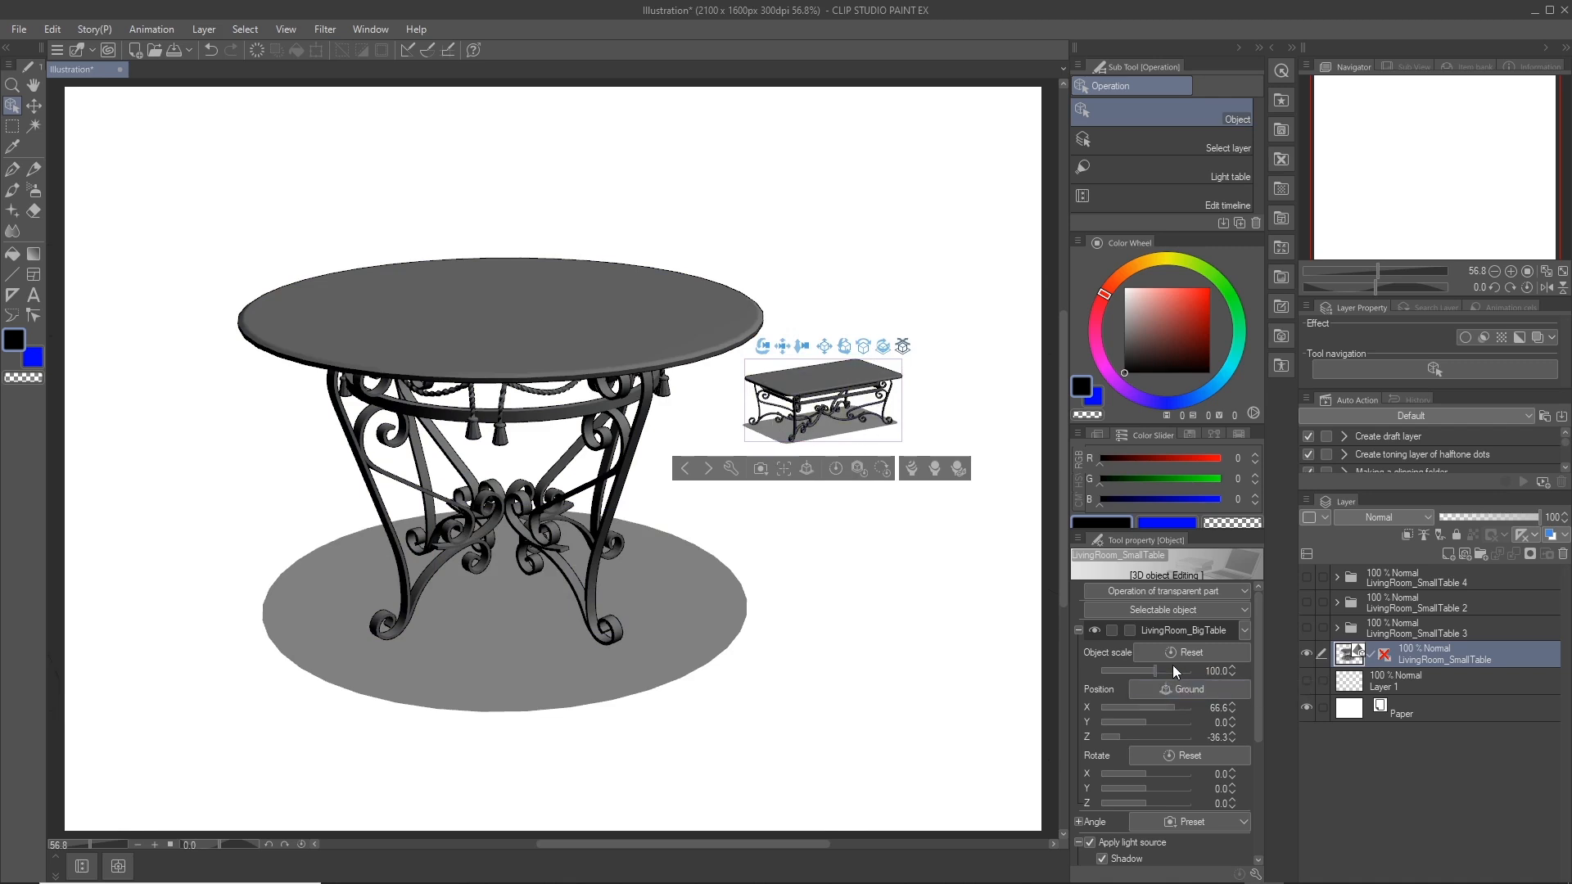
pyautogui.moveTo(1155, 668); pyautogui.dragTo(1166, 666)
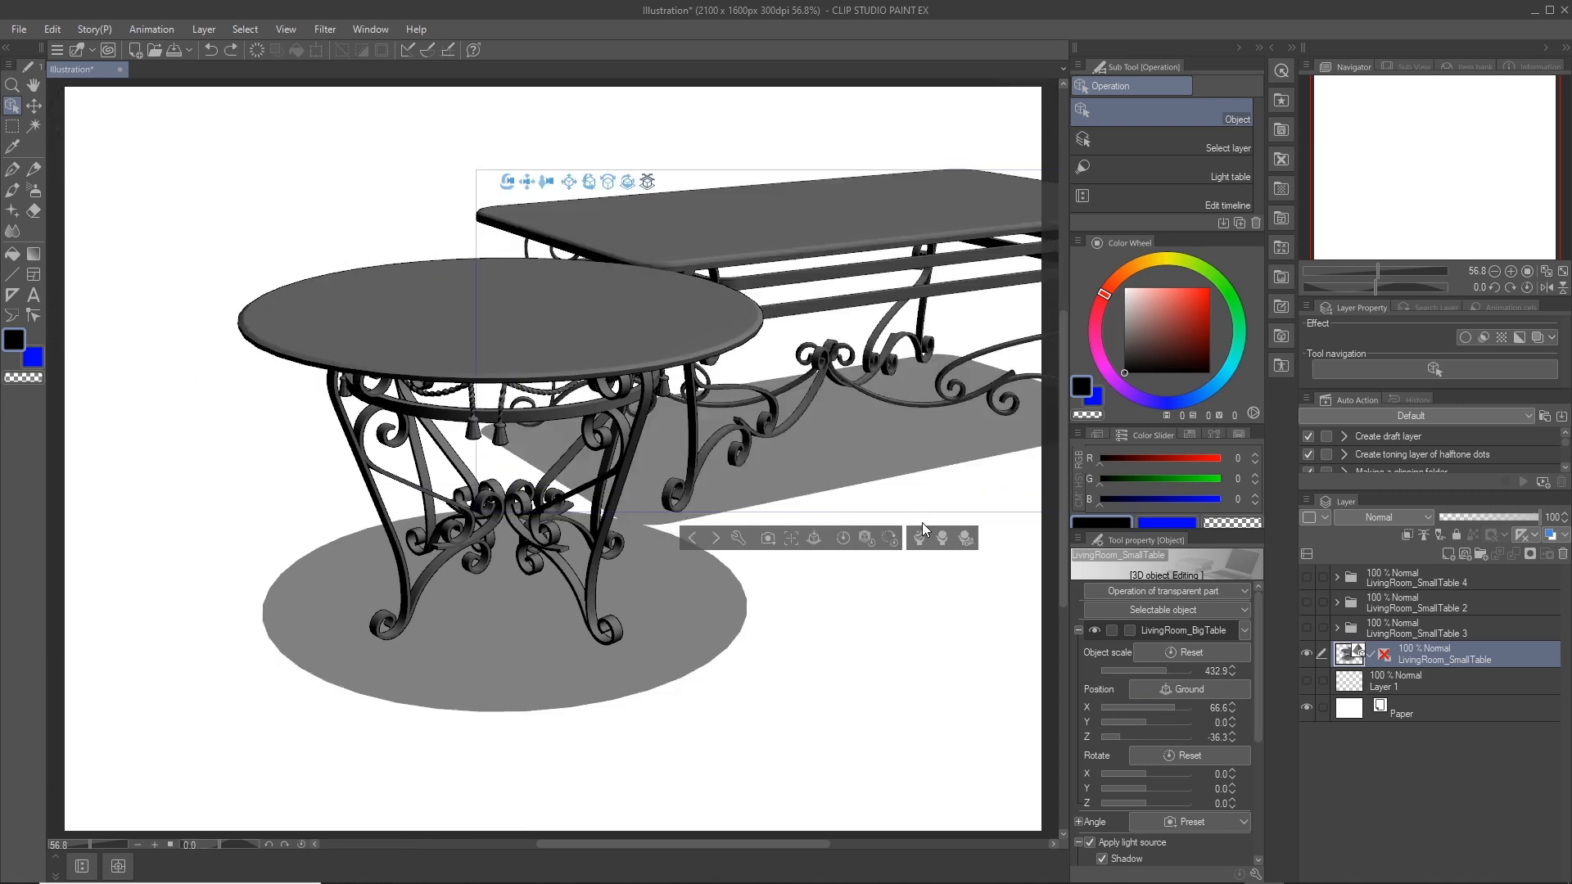
pyautogui.moveTo(891, 635); pyautogui.dragTo(784, 332)
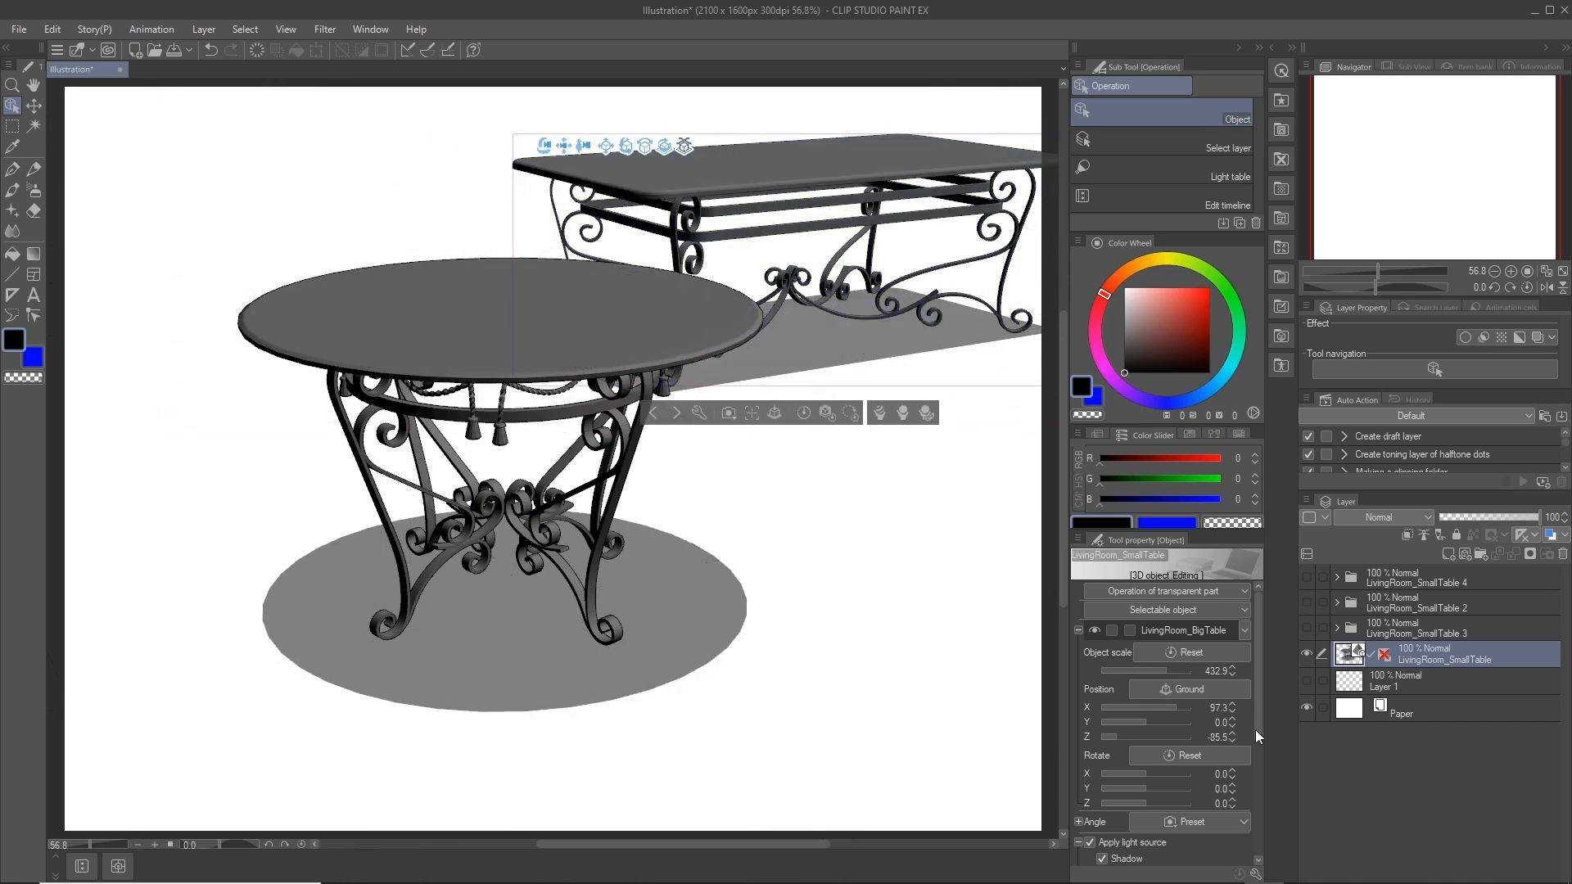
pyautogui.click(1162, 670)
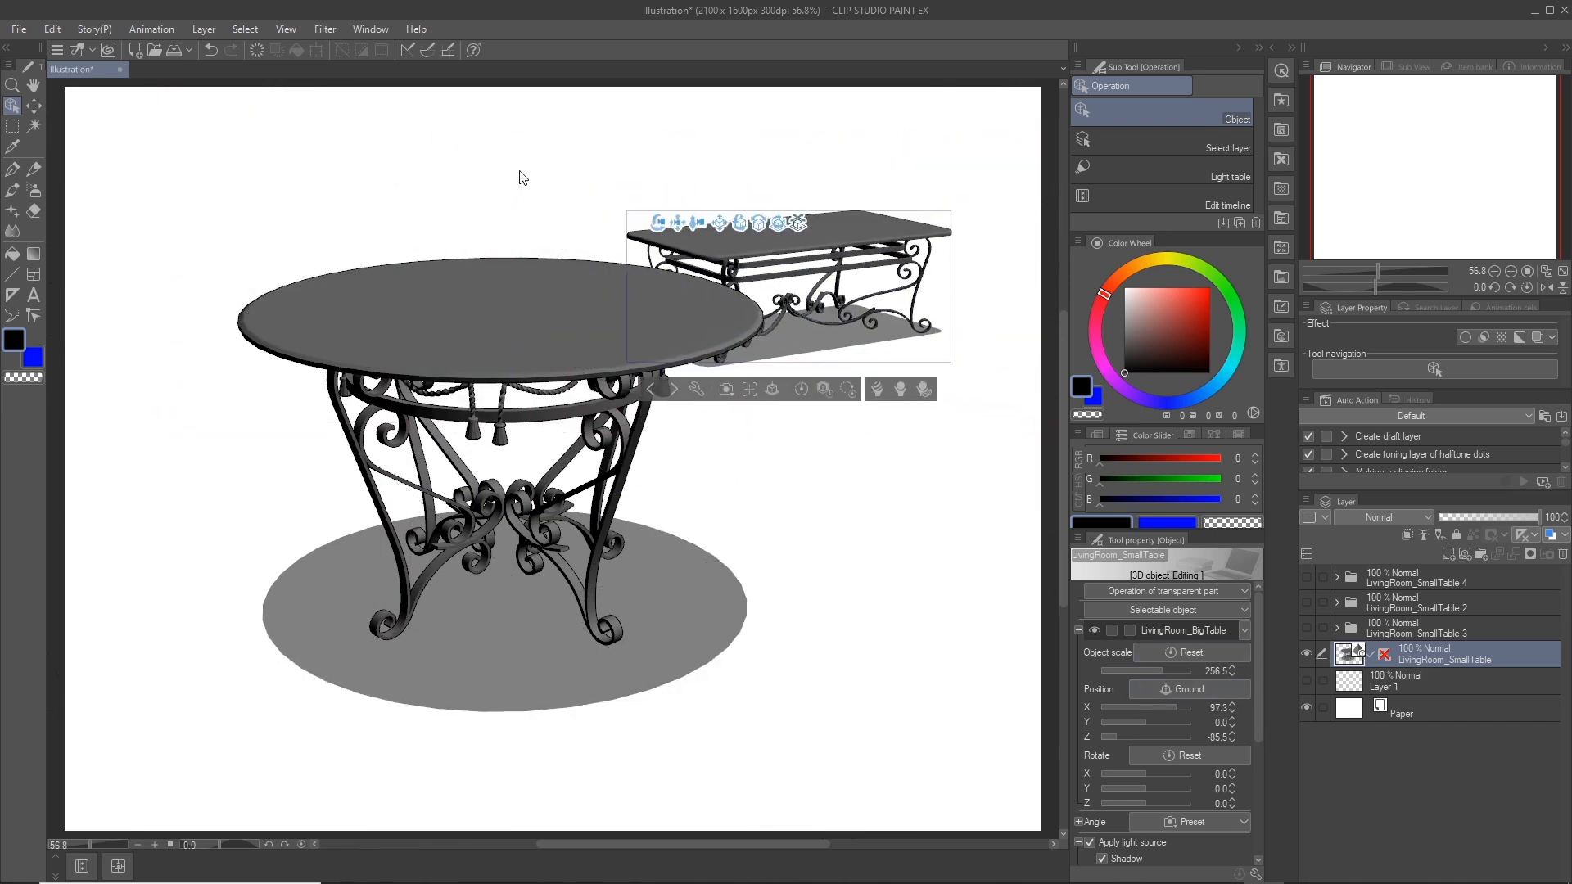
pyautogui.moveTo(657, 223)
pyautogui.mouseDown()
pyautogui.moveTo(702, 237)
pyautogui.moveTo(610, 210)
pyautogui.moveTo(561, 221)
pyautogui.moveTo(600, 259)
pyautogui.moveTo(665, 247)
pyautogui.moveTo(642, 237)
pyautogui.mouseUp()
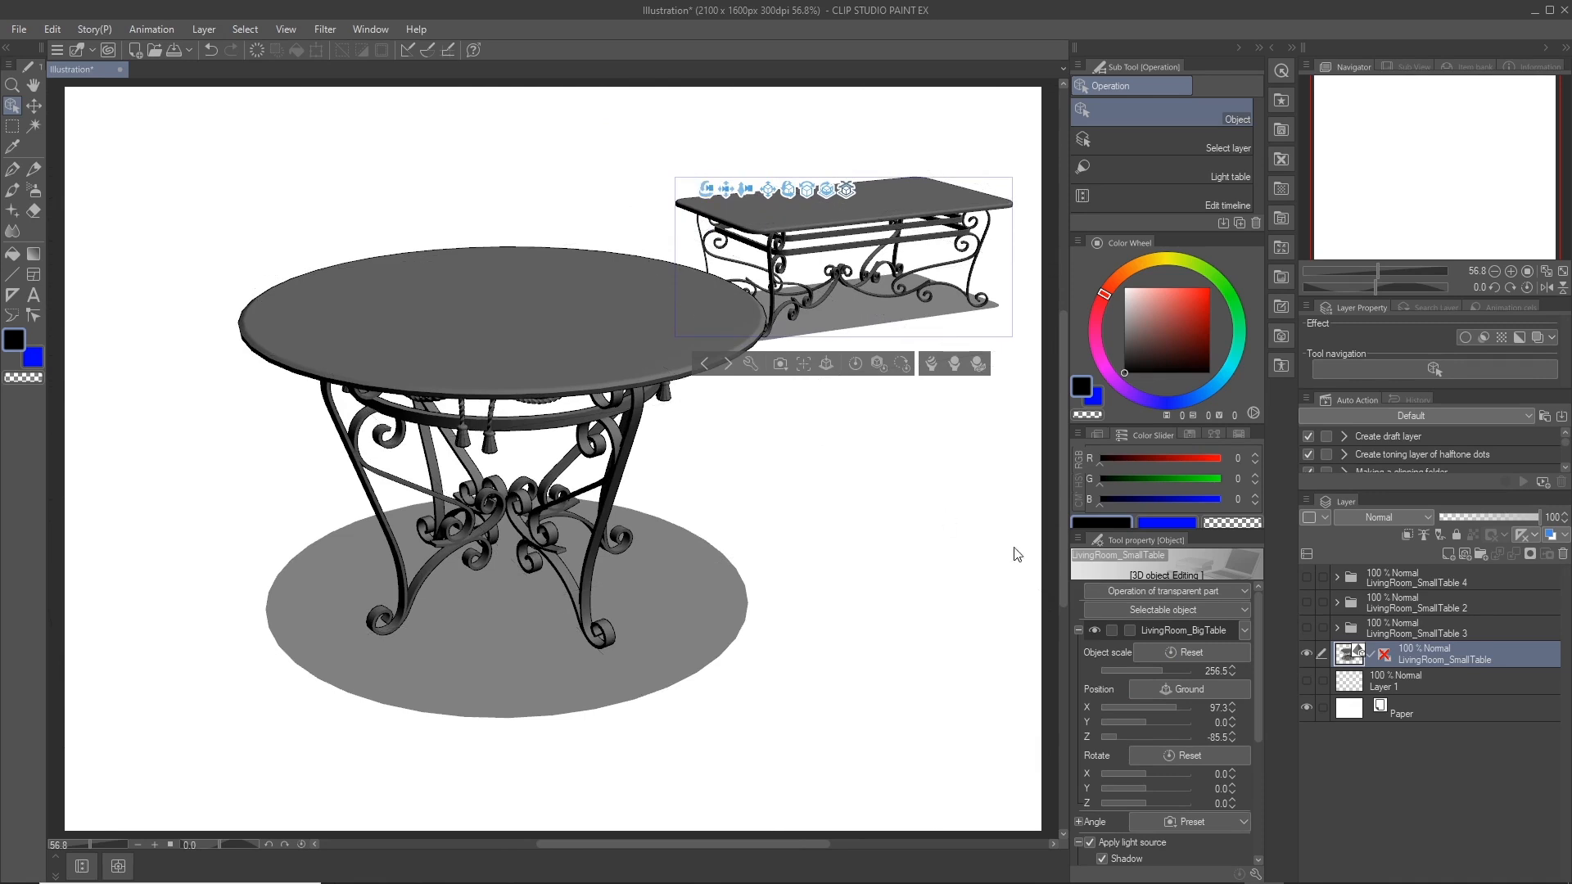
# - Hide LivingRoom_BigTable in the 3D layer's object list and show it again
pyautogui.click(1245, 627)
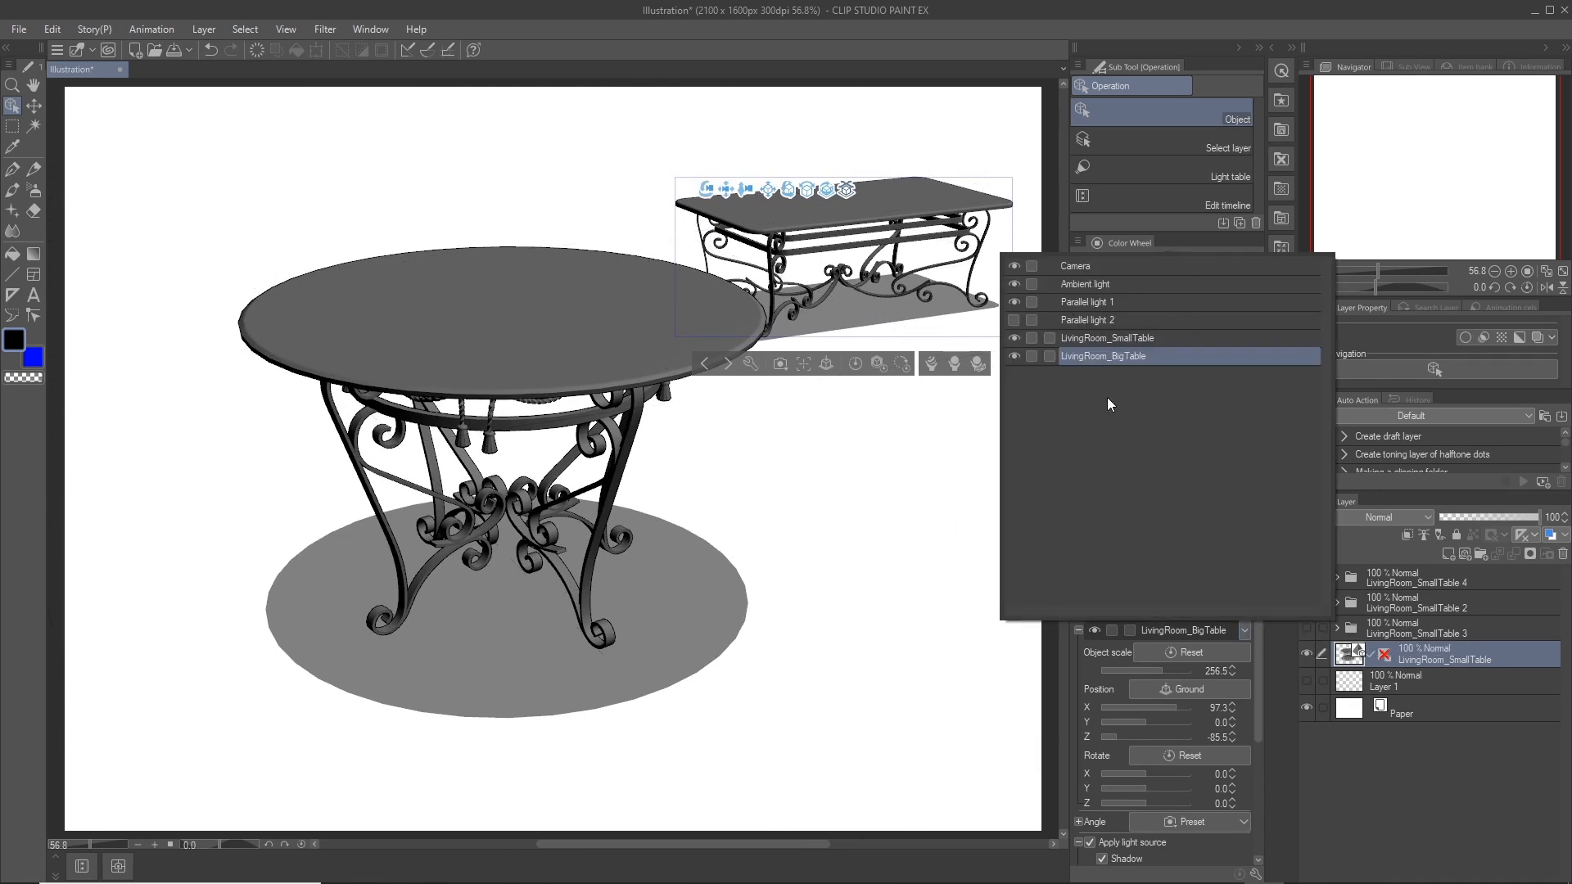
pyautogui.click(1016, 357)
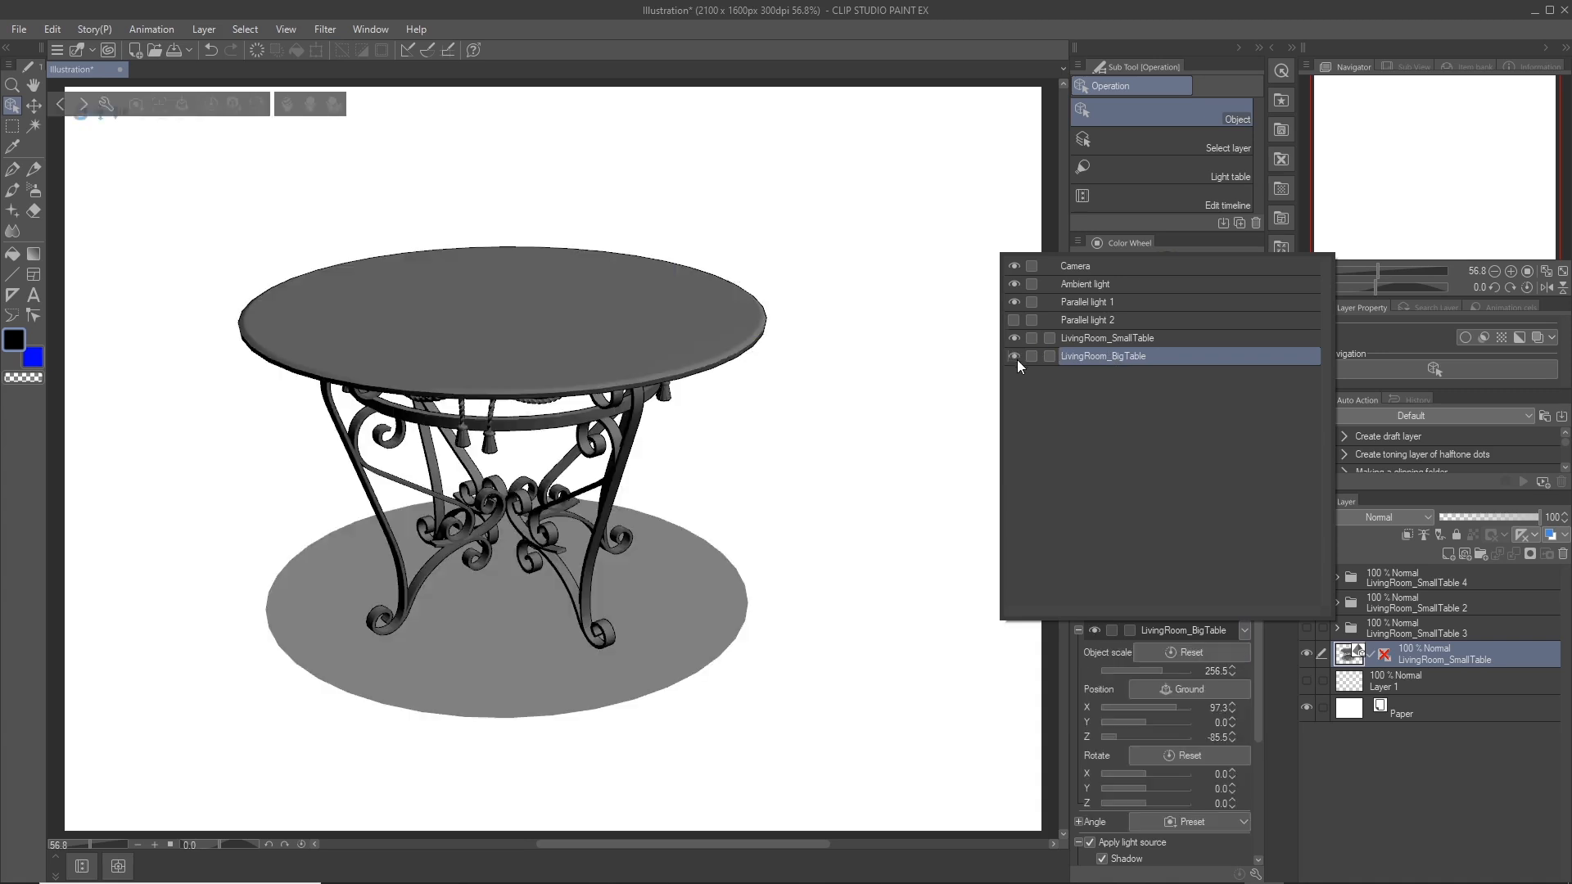
pyautogui.click(1015, 357)
pyautogui.click(1260, 657)
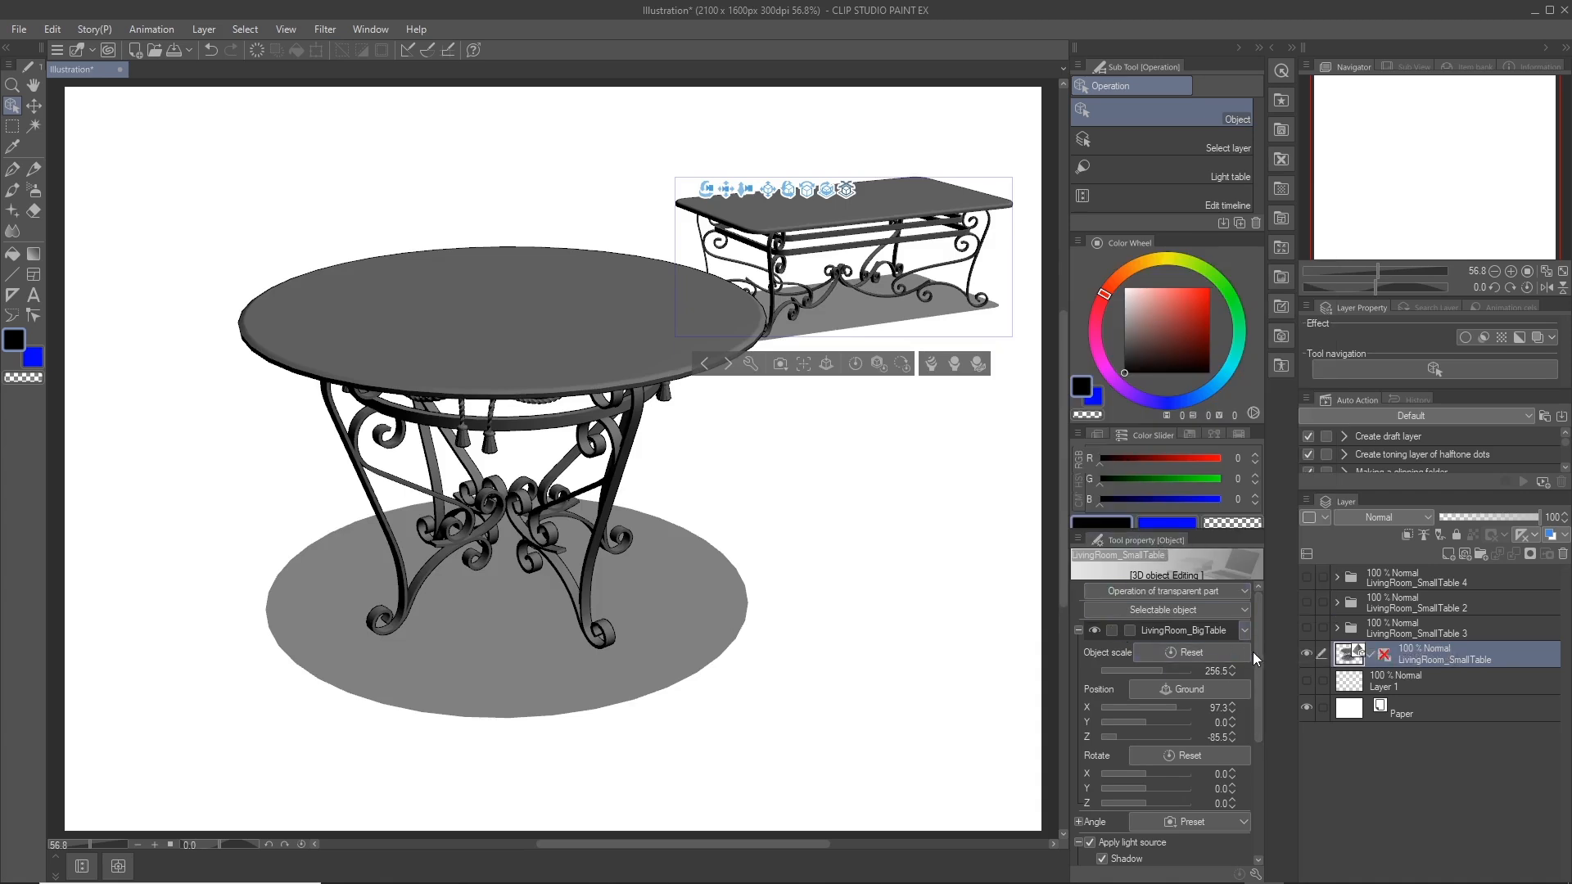
pyautogui.moveTo(647, 168)
pyautogui.mouseDown()
pyautogui.moveTo(641, 155)
pyautogui.moveTo(626, 166)
pyautogui.moveTo(636, 180)
pyautogui.mouseUp()
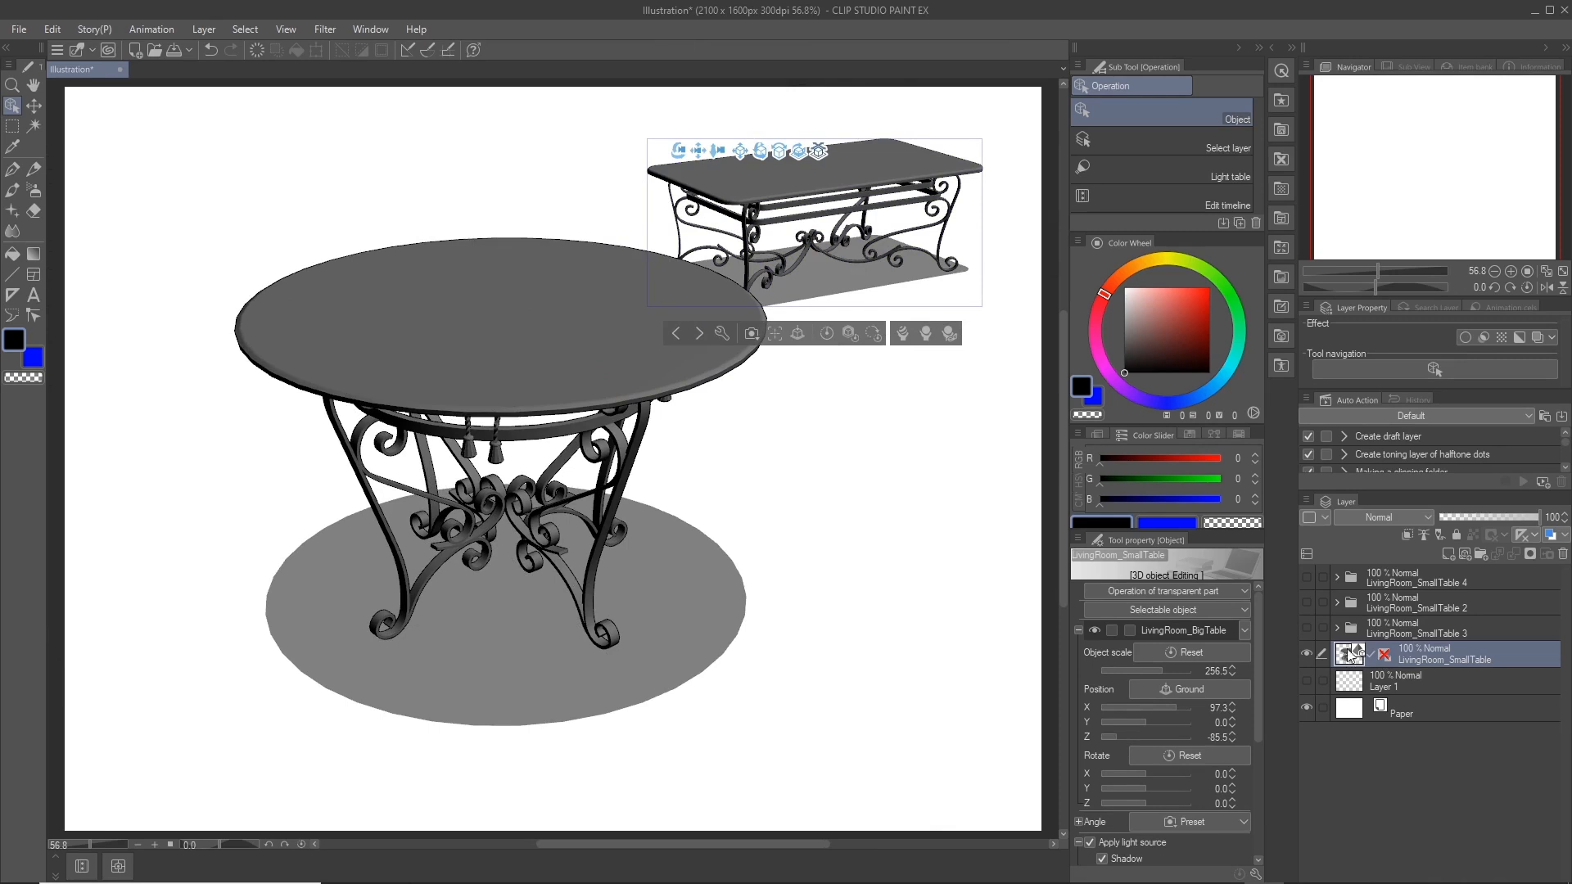
# - With Layer 1 selected, import Chair.fbx from the 3D Assets folder as a separate 3D layer
pyautogui.click(1403, 685)
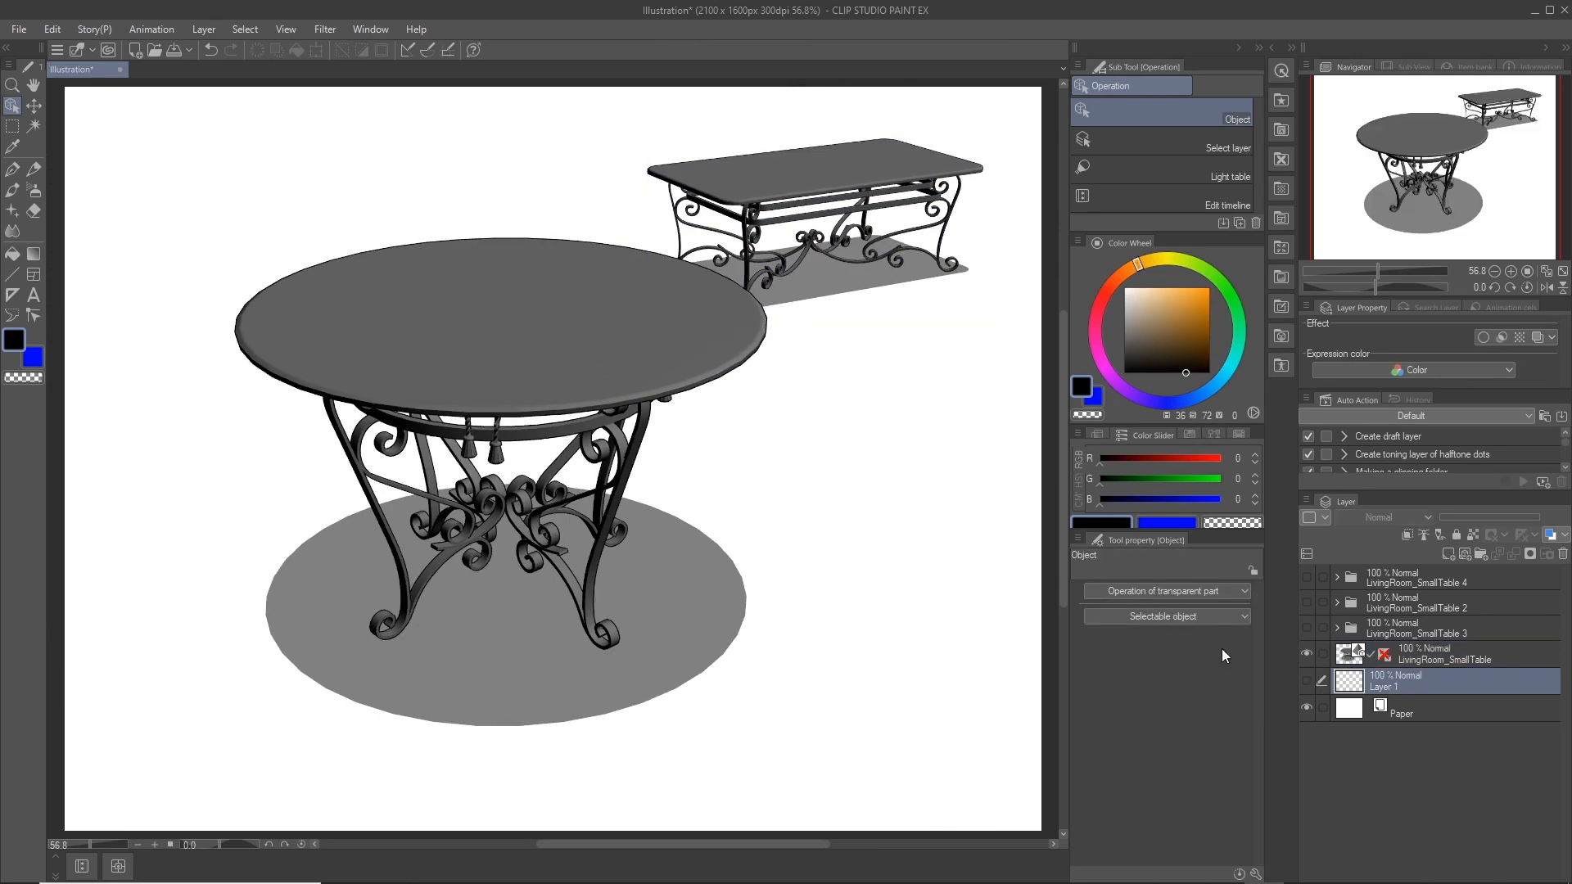
pyautogui.click(22, 30)
pyautogui.moveTo(111, 304)
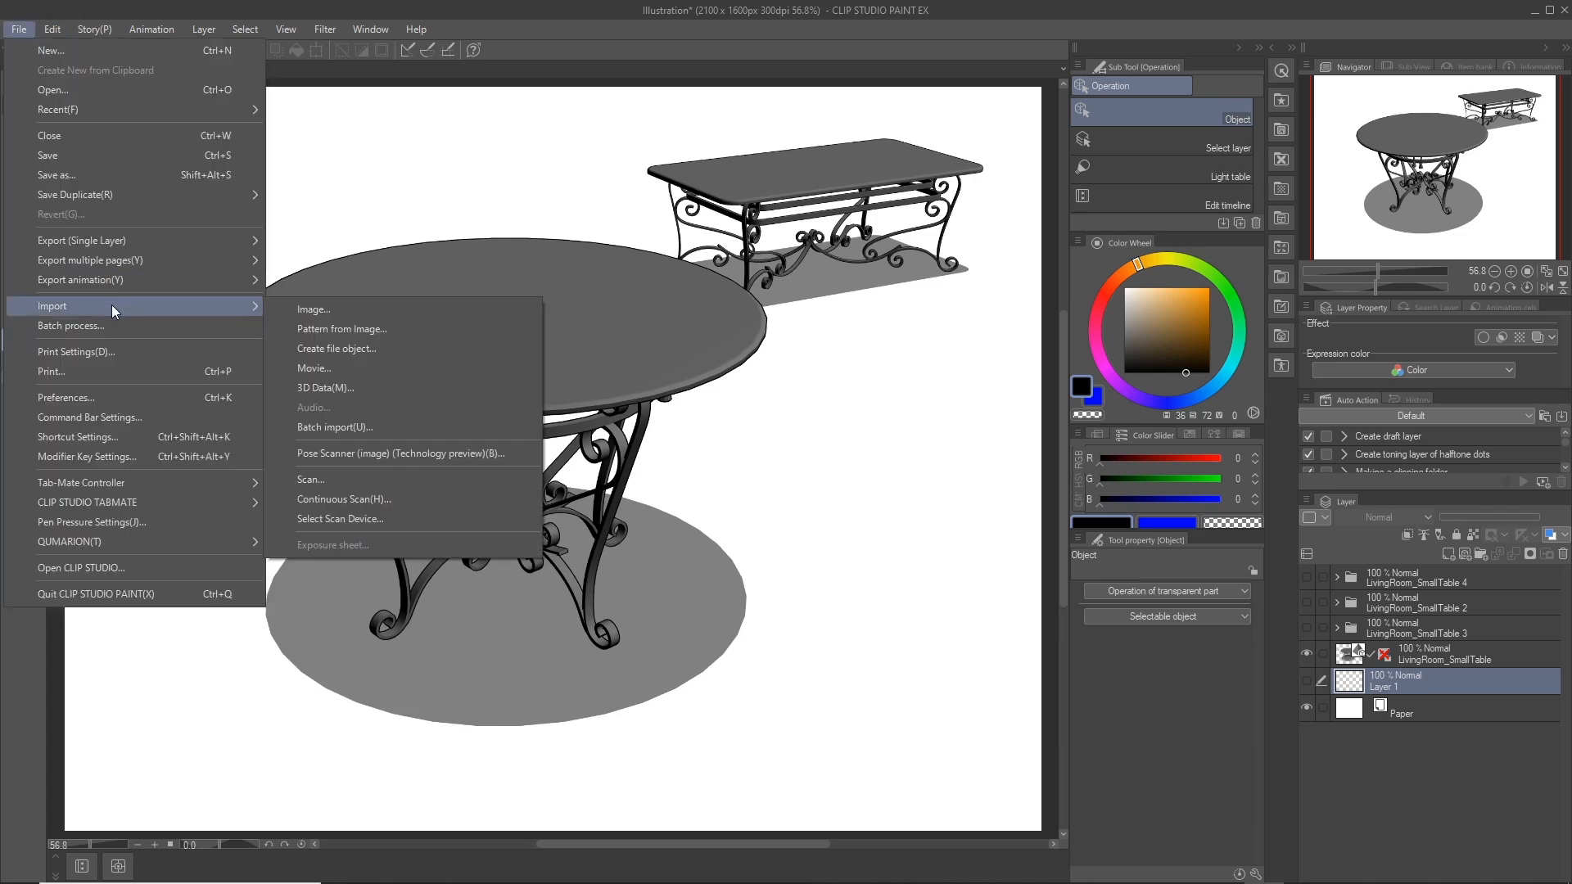
pyautogui.click(365, 386)
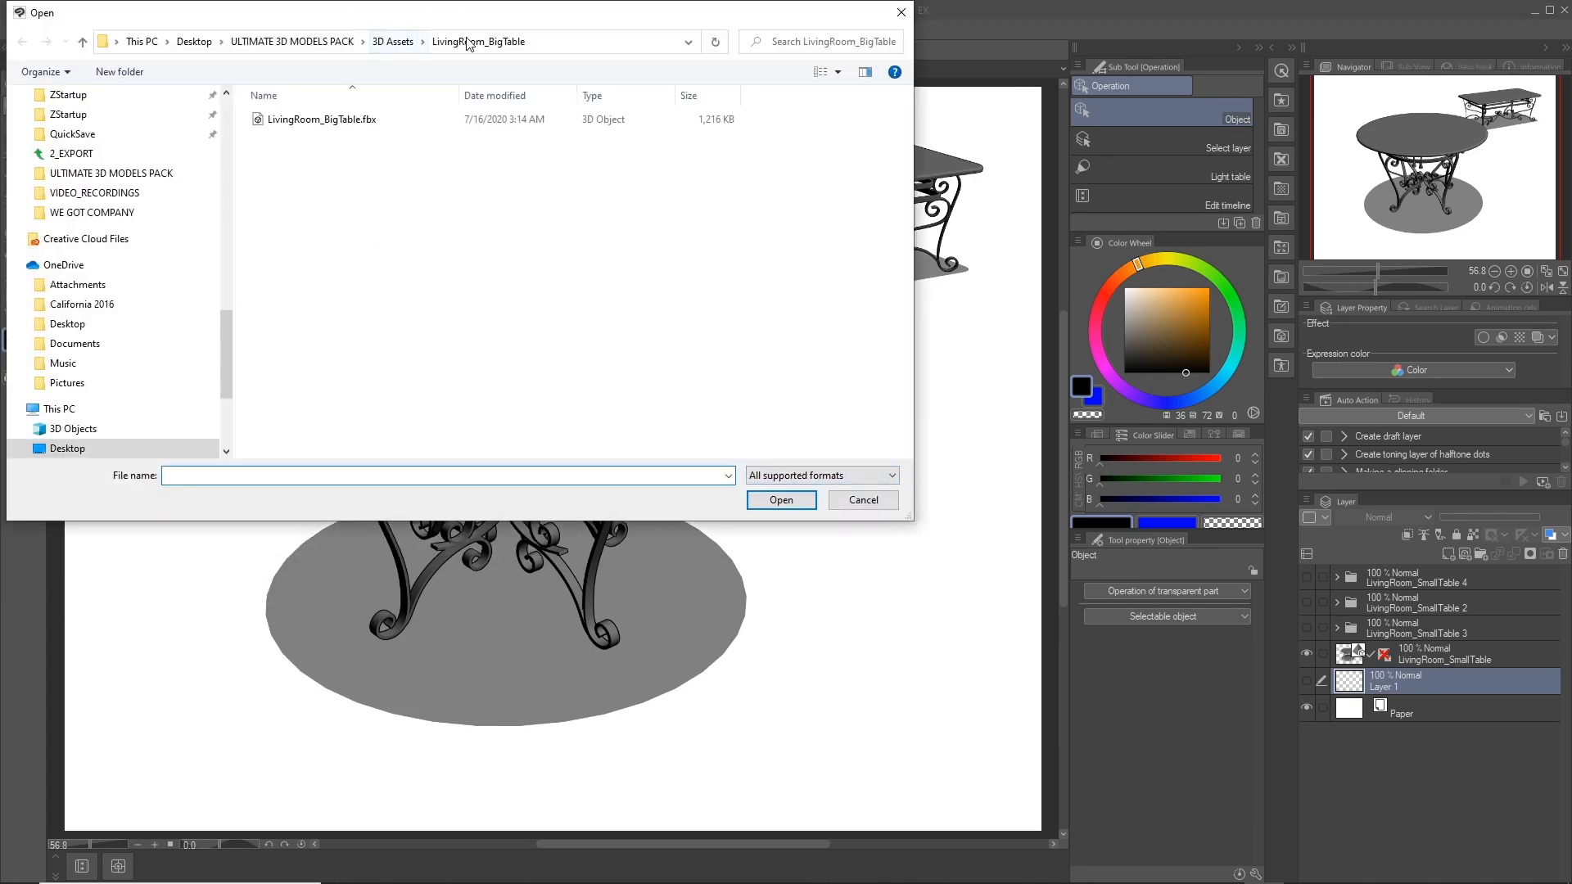
pyautogui.click(402, 43)
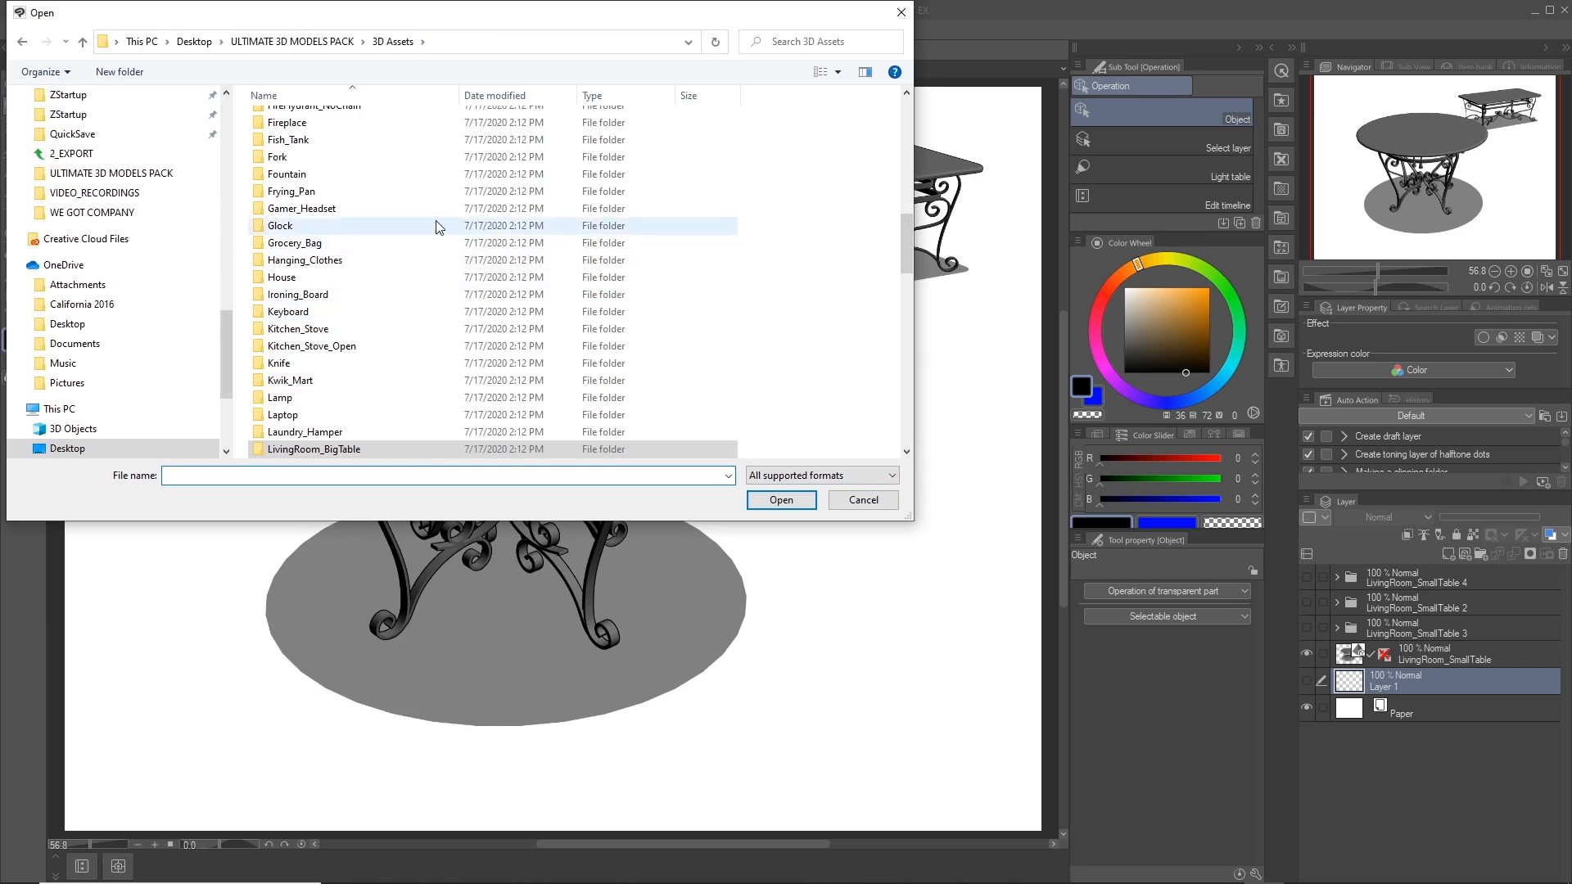
pyautogui.scroll(10, 439, 228)
pyautogui.doubleClick(298, 254)
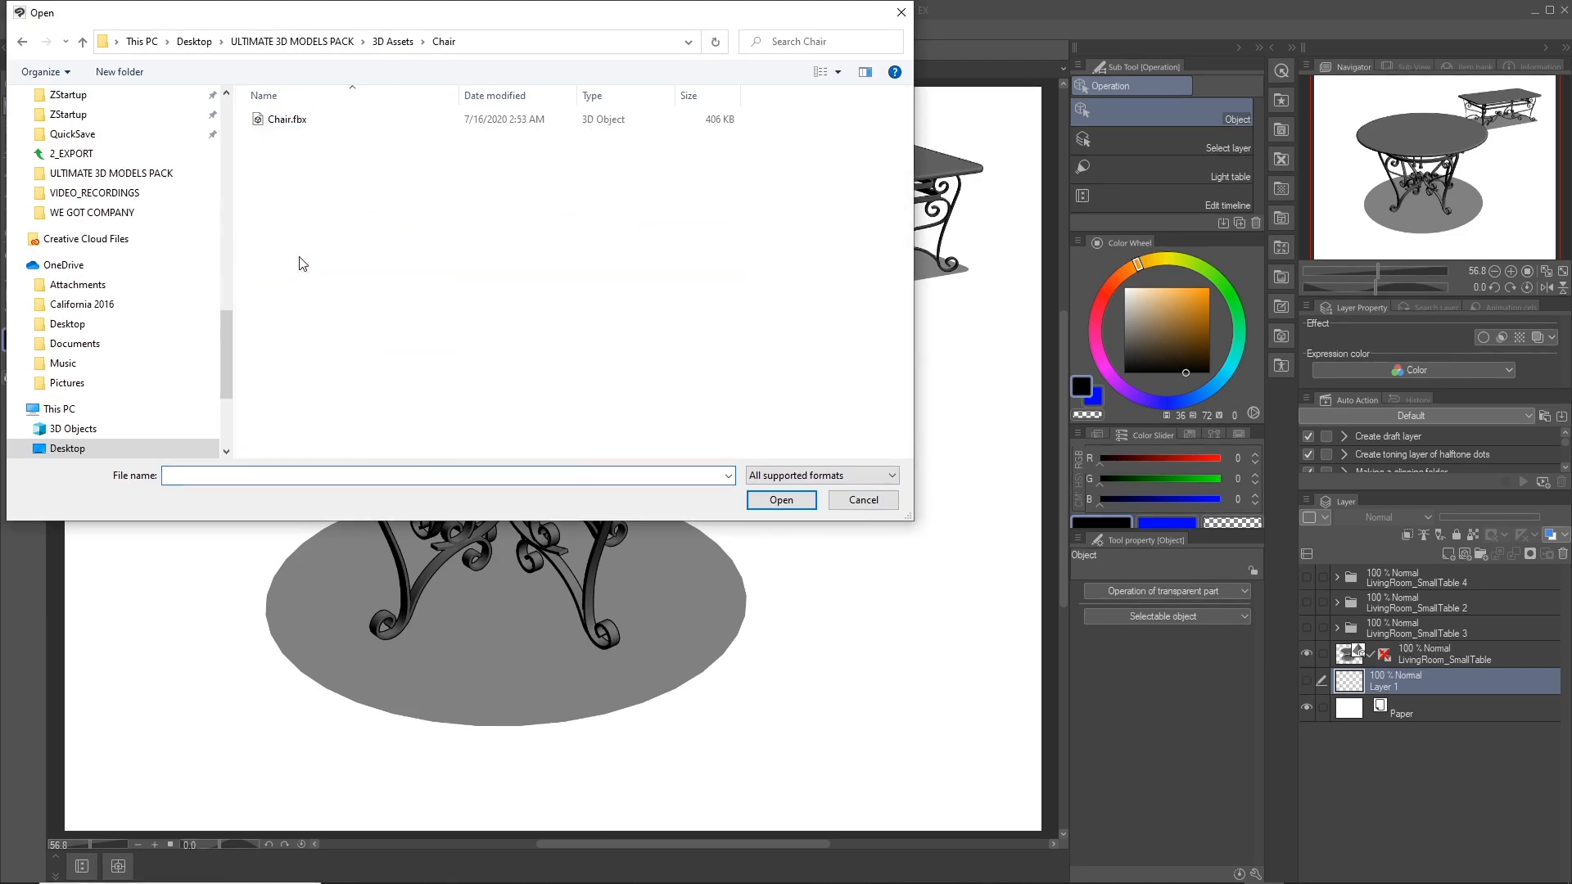
pyautogui.click(326, 123)
pyautogui.click(786, 500)
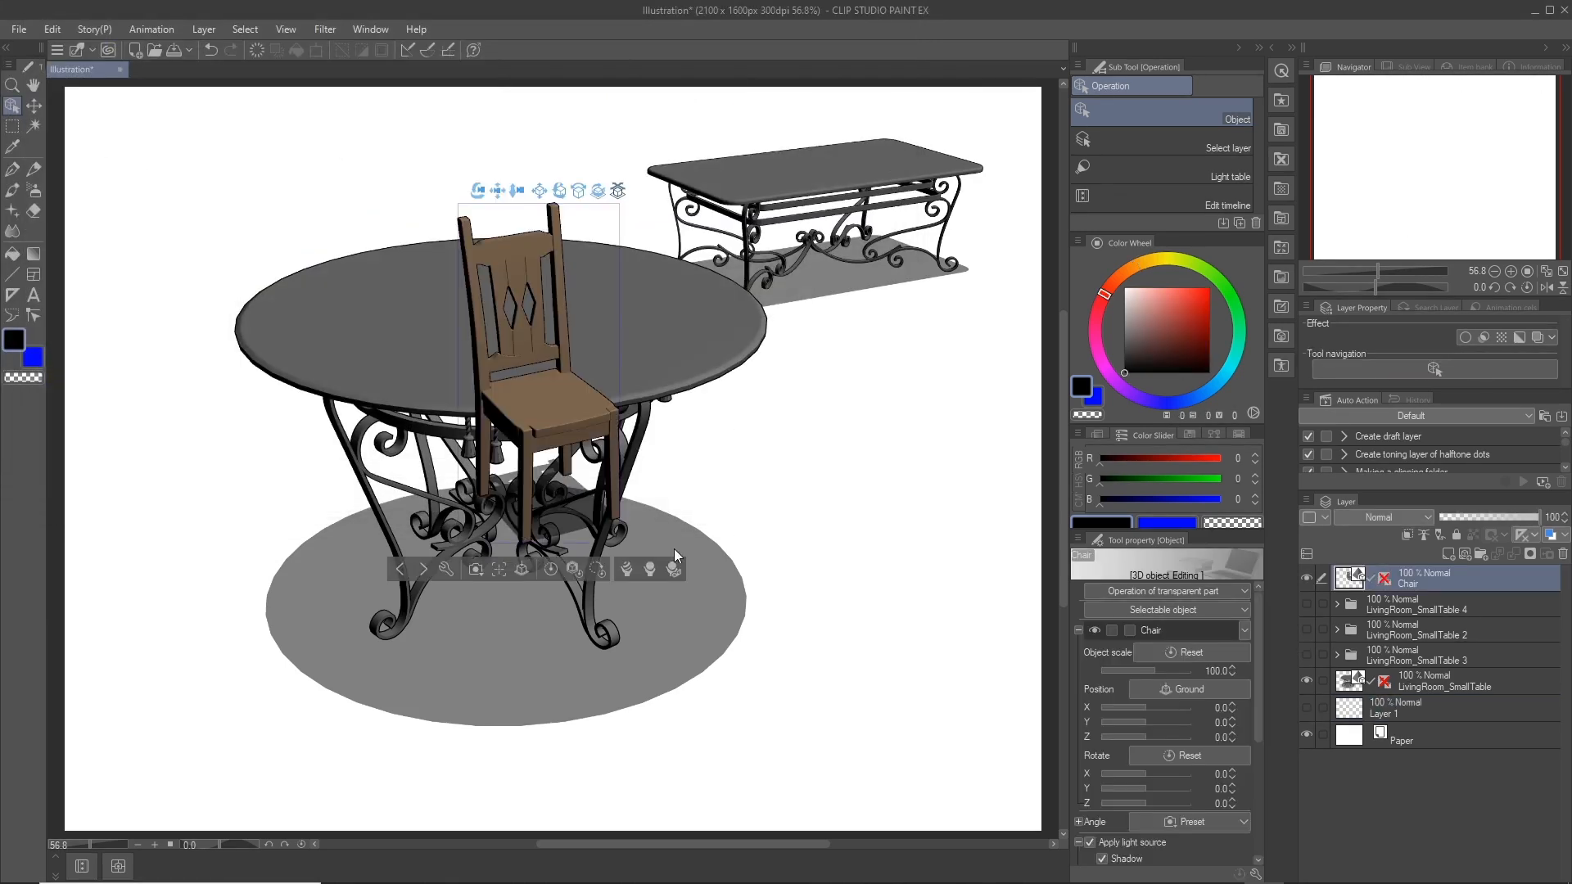
# - Rotate the camera in the Chair layer and in the table layer separately, temporarily hiding the tables, to compare their independent perspectives
pyautogui.moveTo(475, 192); pyautogui.dragTo(536, 203)
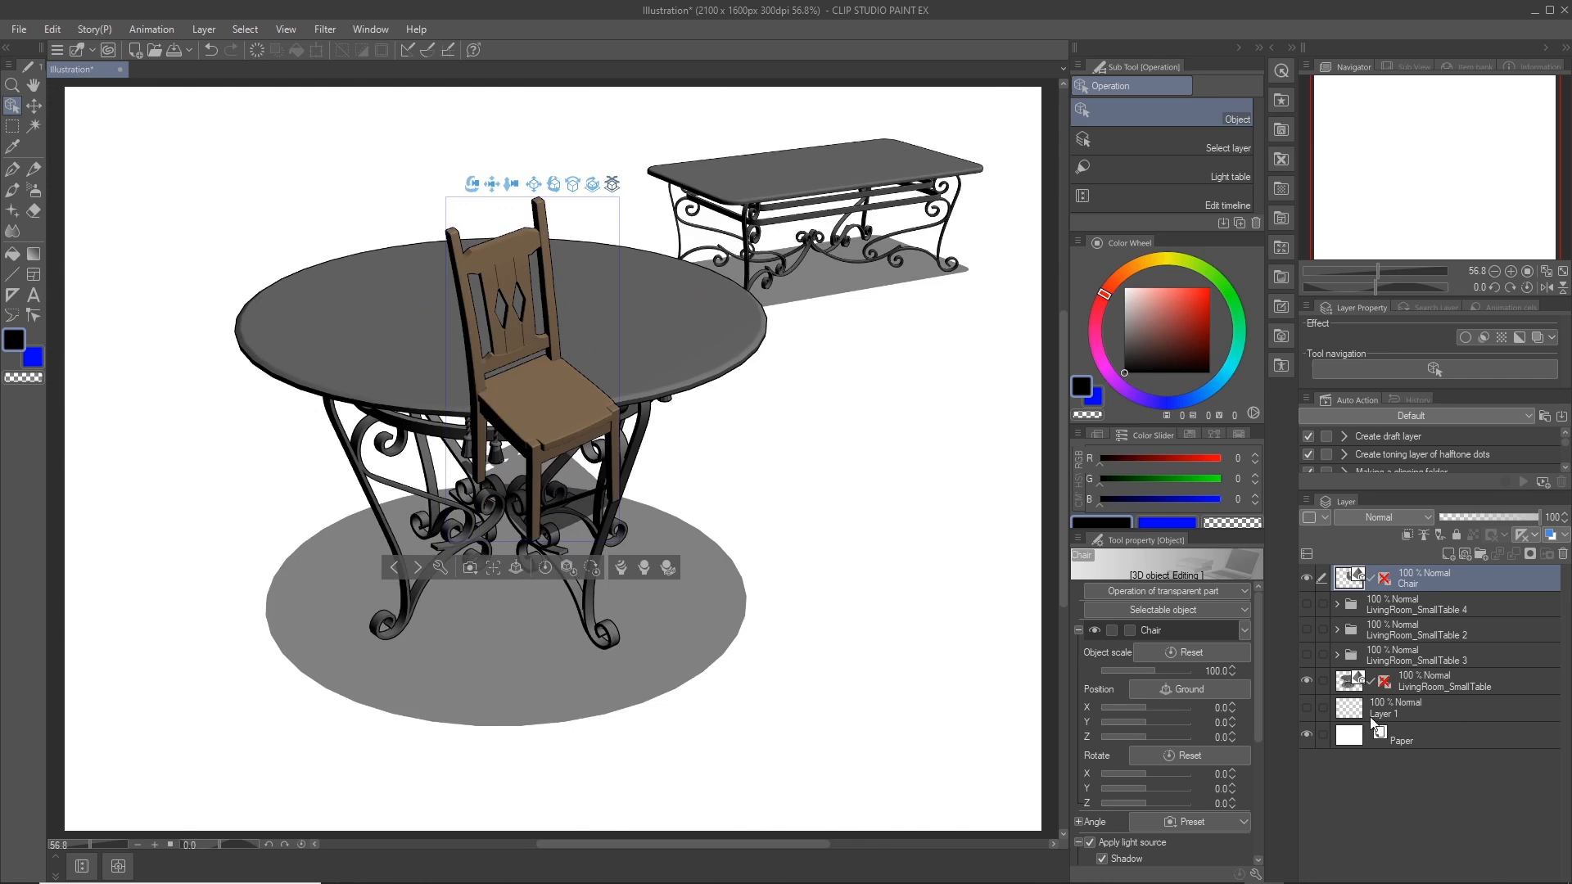
pyautogui.moveTo(475, 190); pyautogui.dragTo(427, 119)
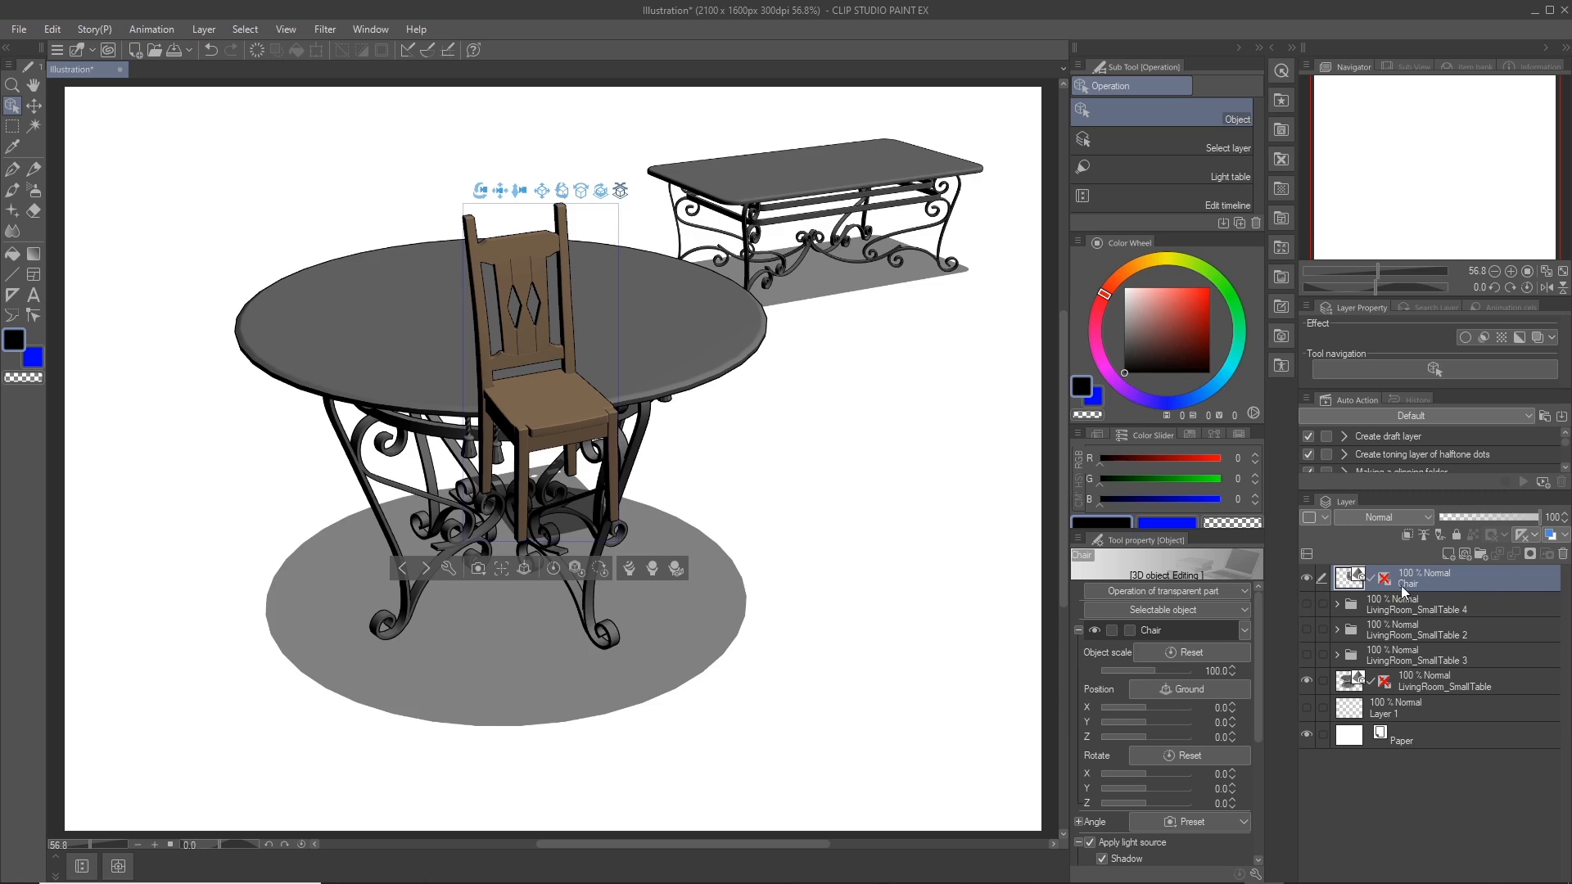
pyautogui.click(1306, 682)
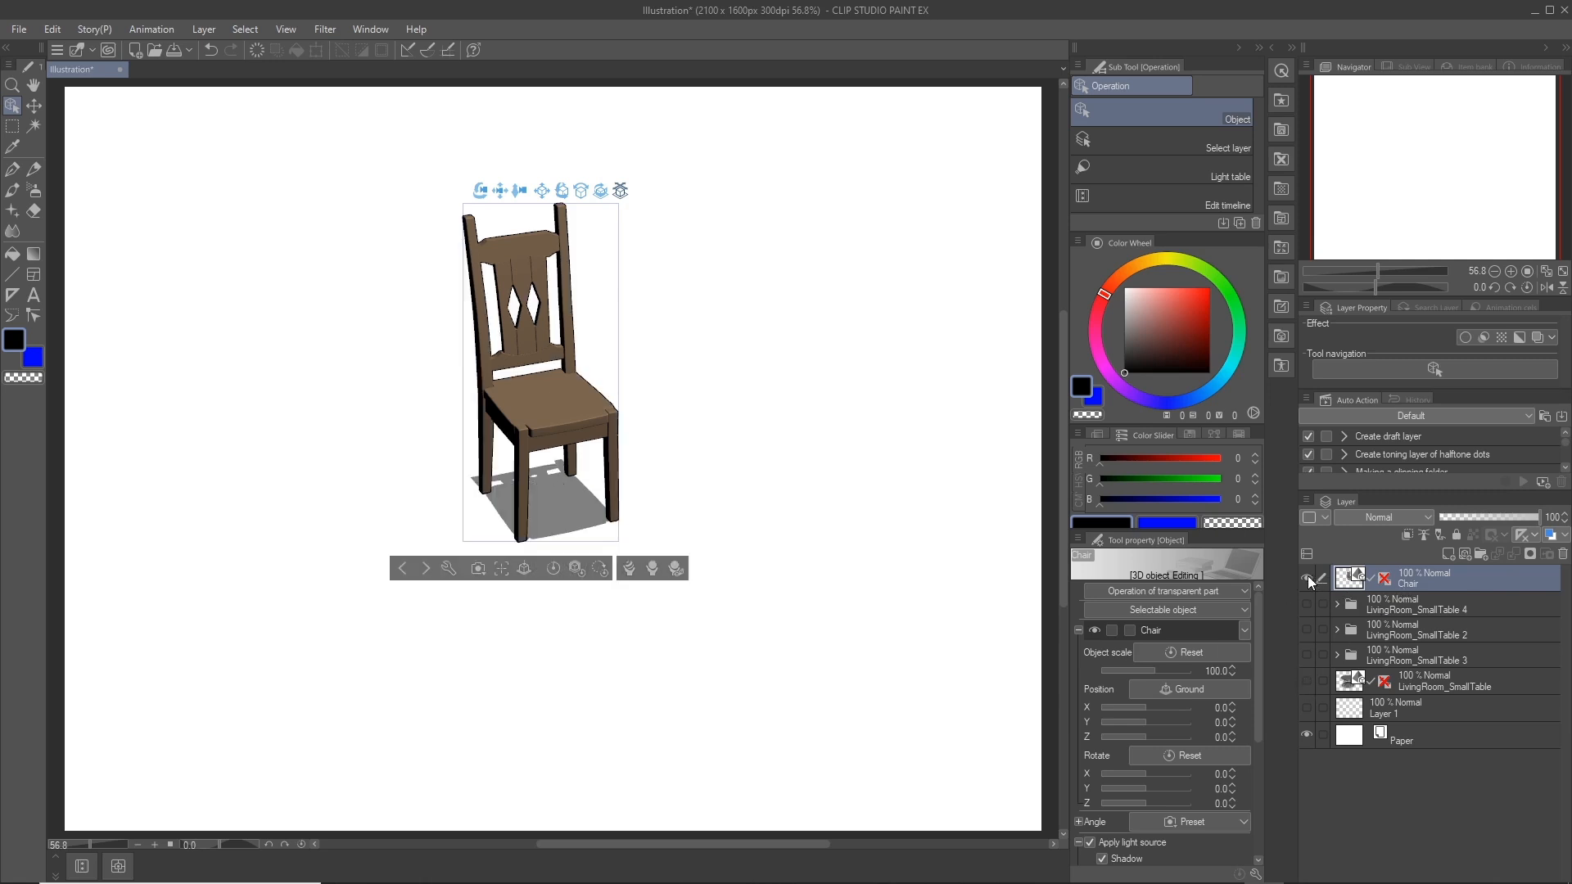
pyautogui.moveTo(480, 190)
pyautogui.mouseDown()
pyautogui.moveTo(519, 210)
pyautogui.moveTo(491, 212)
pyautogui.mouseUp()
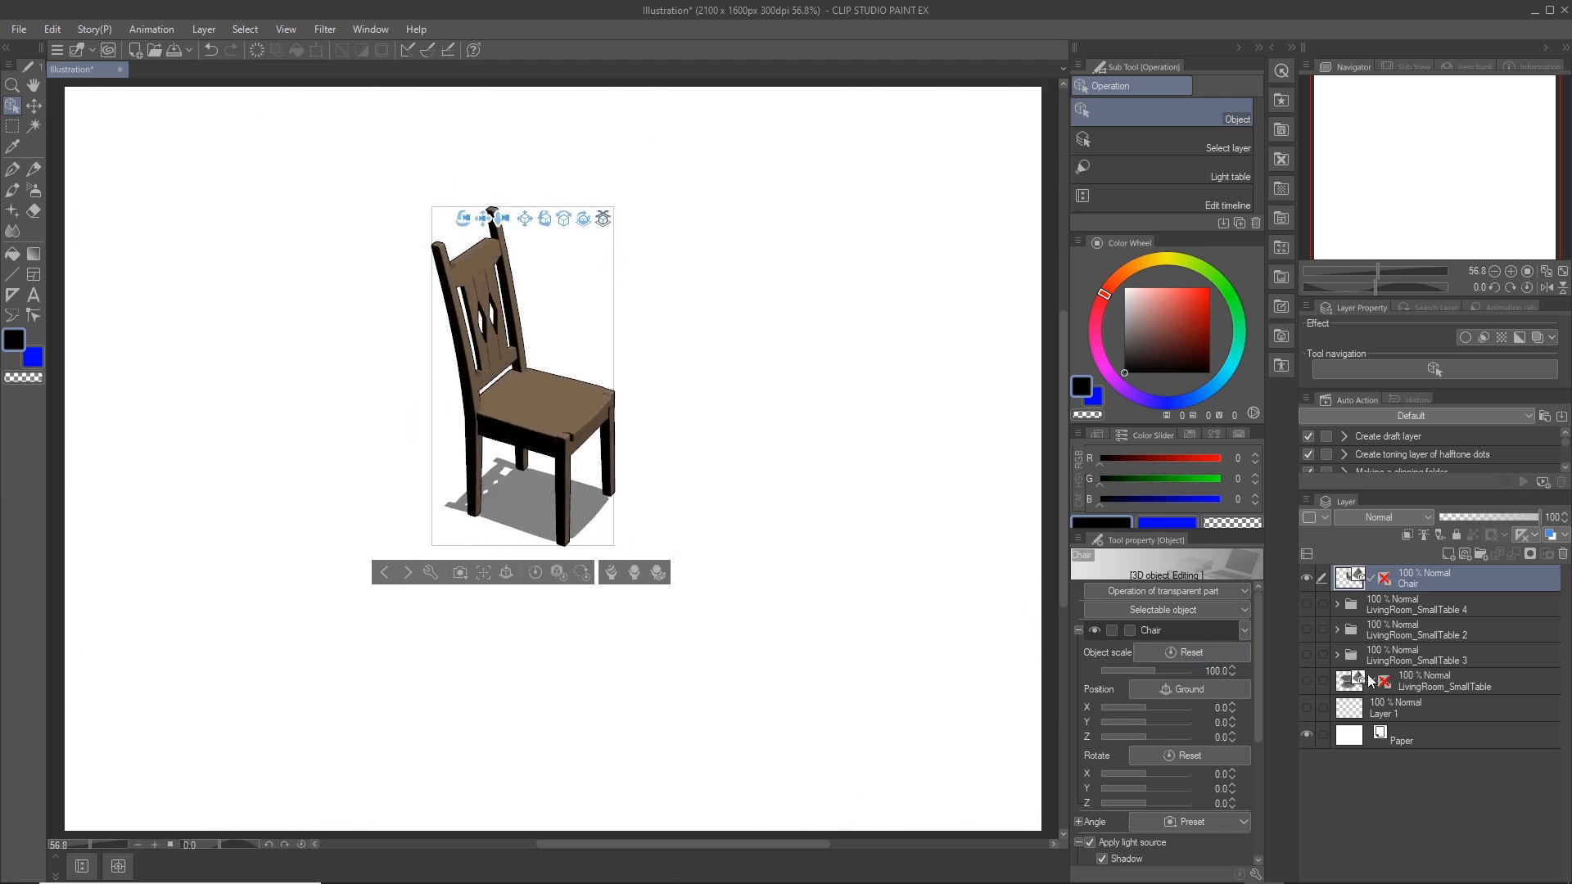
pyautogui.click(1306, 682)
pyautogui.click(1433, 682)
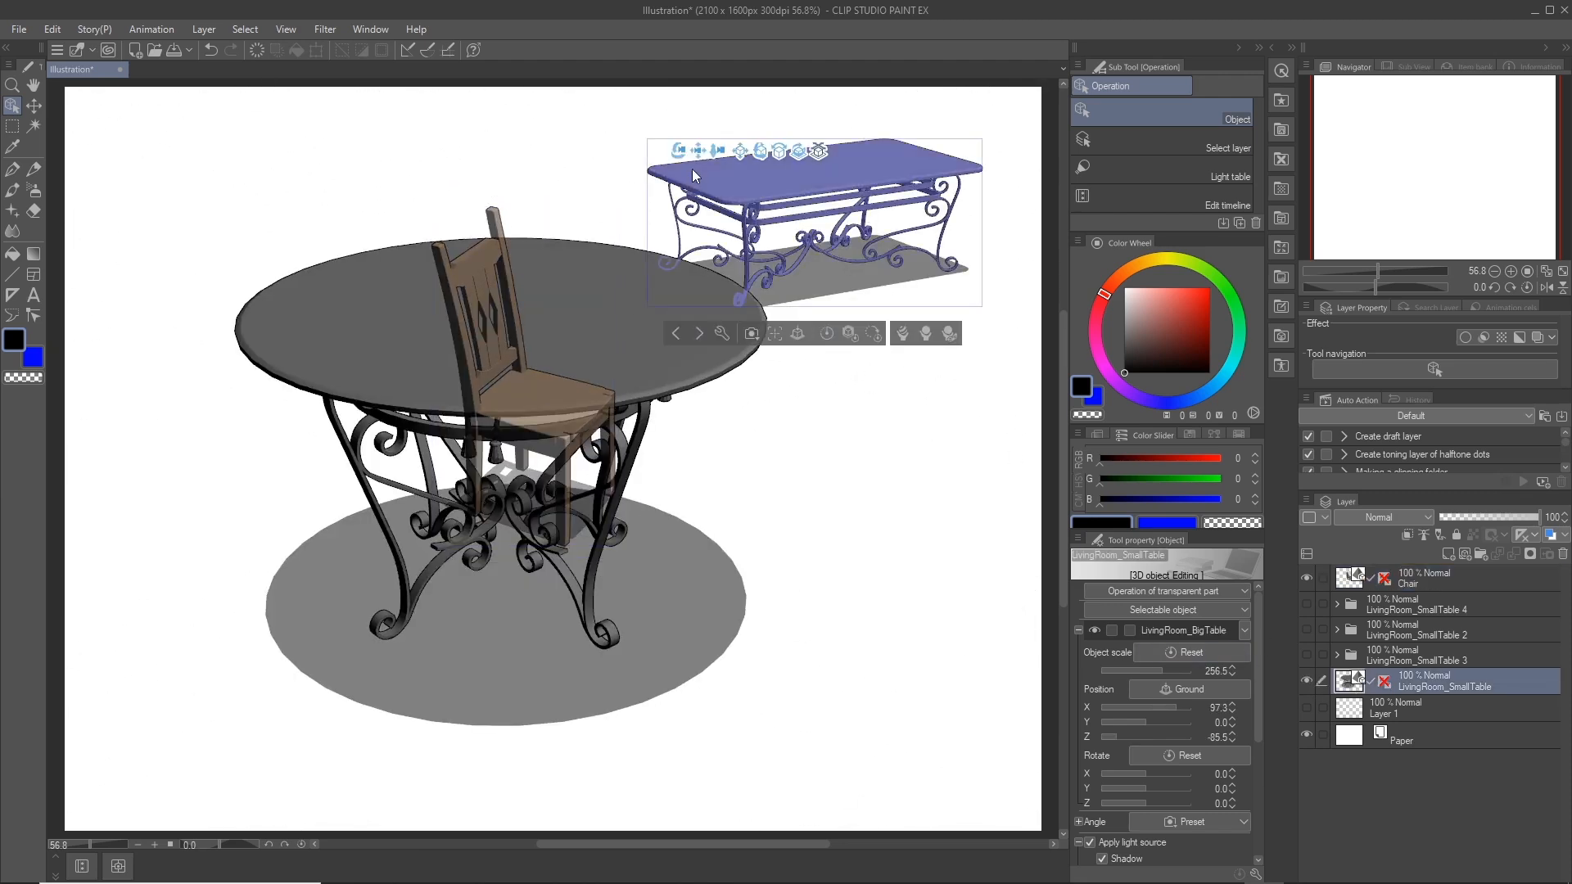
pyautogui.moveTo(691, 168); pyautogui.dragTo(606, 155)
# - Switch between the Chair and LivingRoom_SmallTable layers, and delete the separate Chair layer
pyautogui.click(1438, 580)
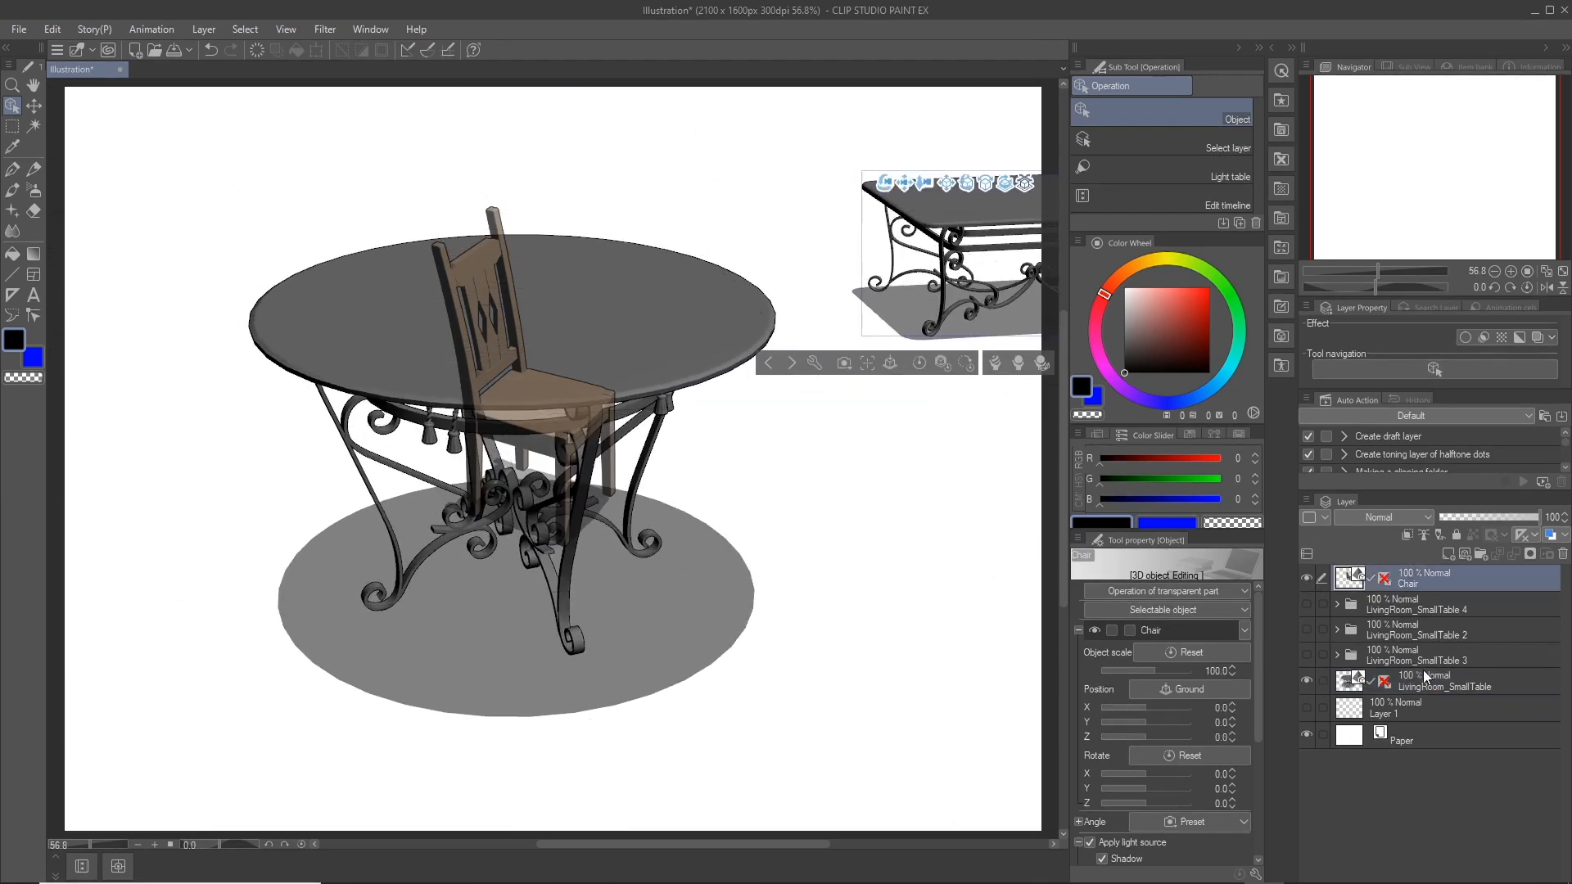
pyautogui.click(1426, 680)
pyautogui.click(1438, 576)
pyautogui.click(1437, 676)
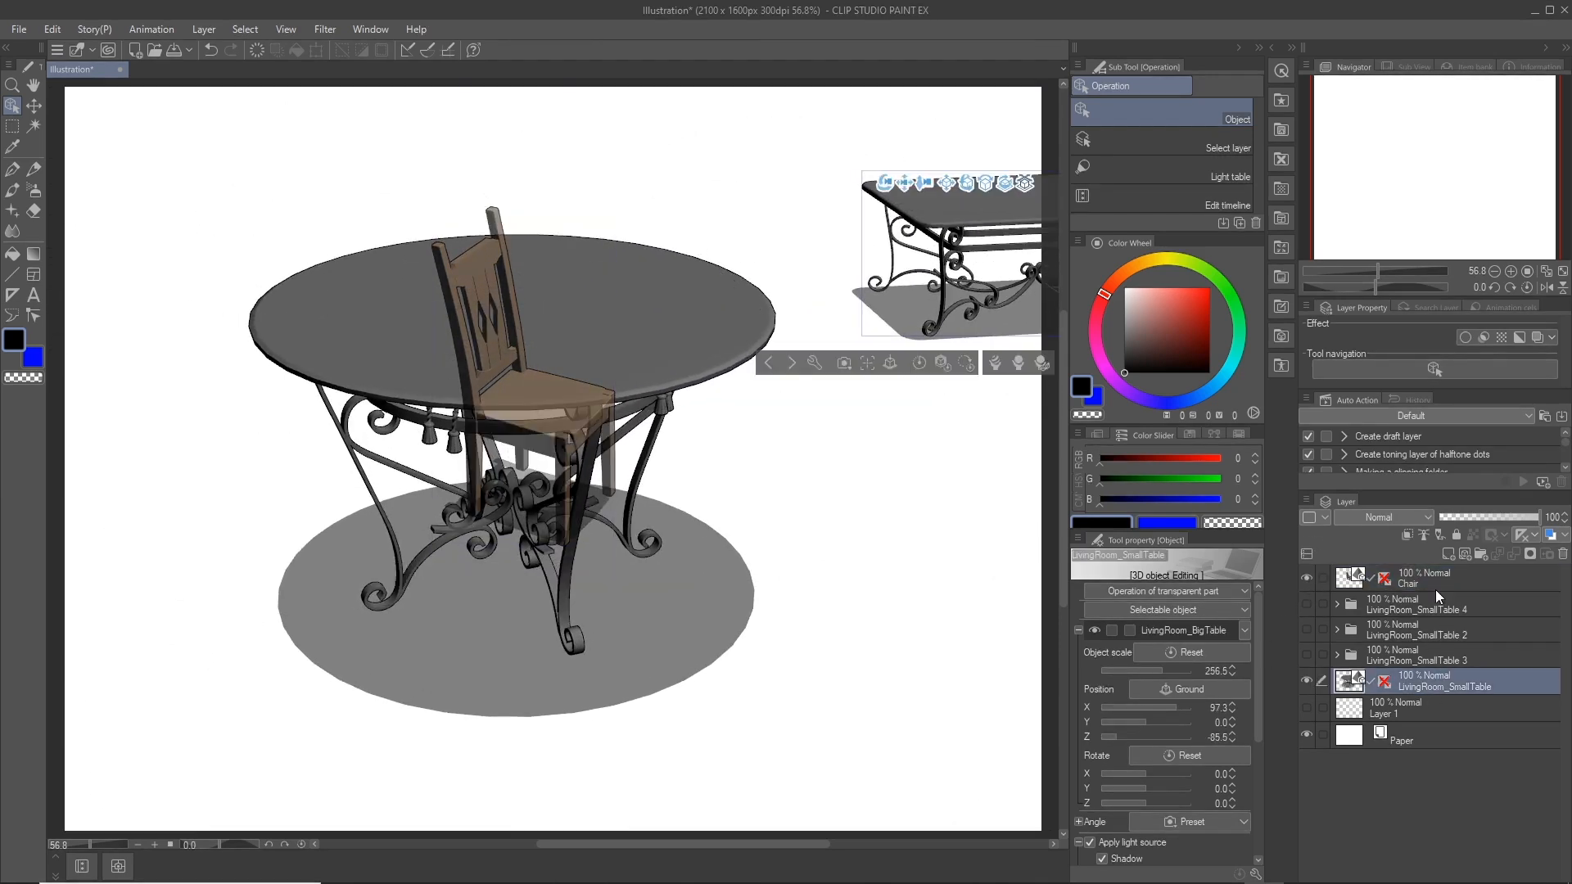
pyautogui.click(1436, 583)
pyautogui.click(1560, 555)
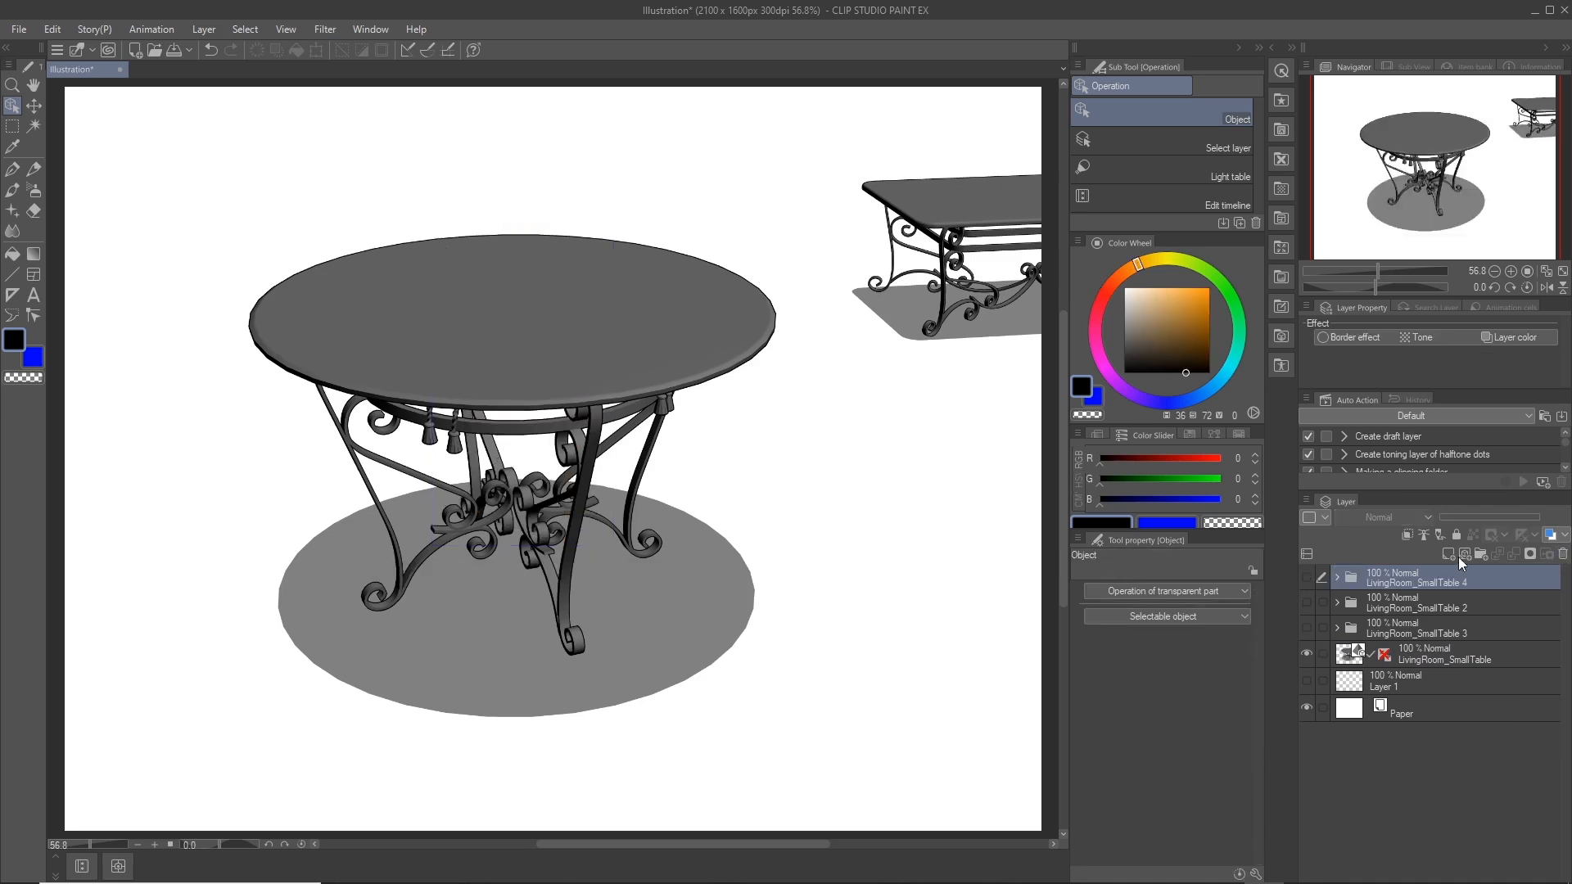
# - Select the LivingRoom_SmallTable 3D layer and import Chair.fbx into it
pyautogui.click(1387, 663)
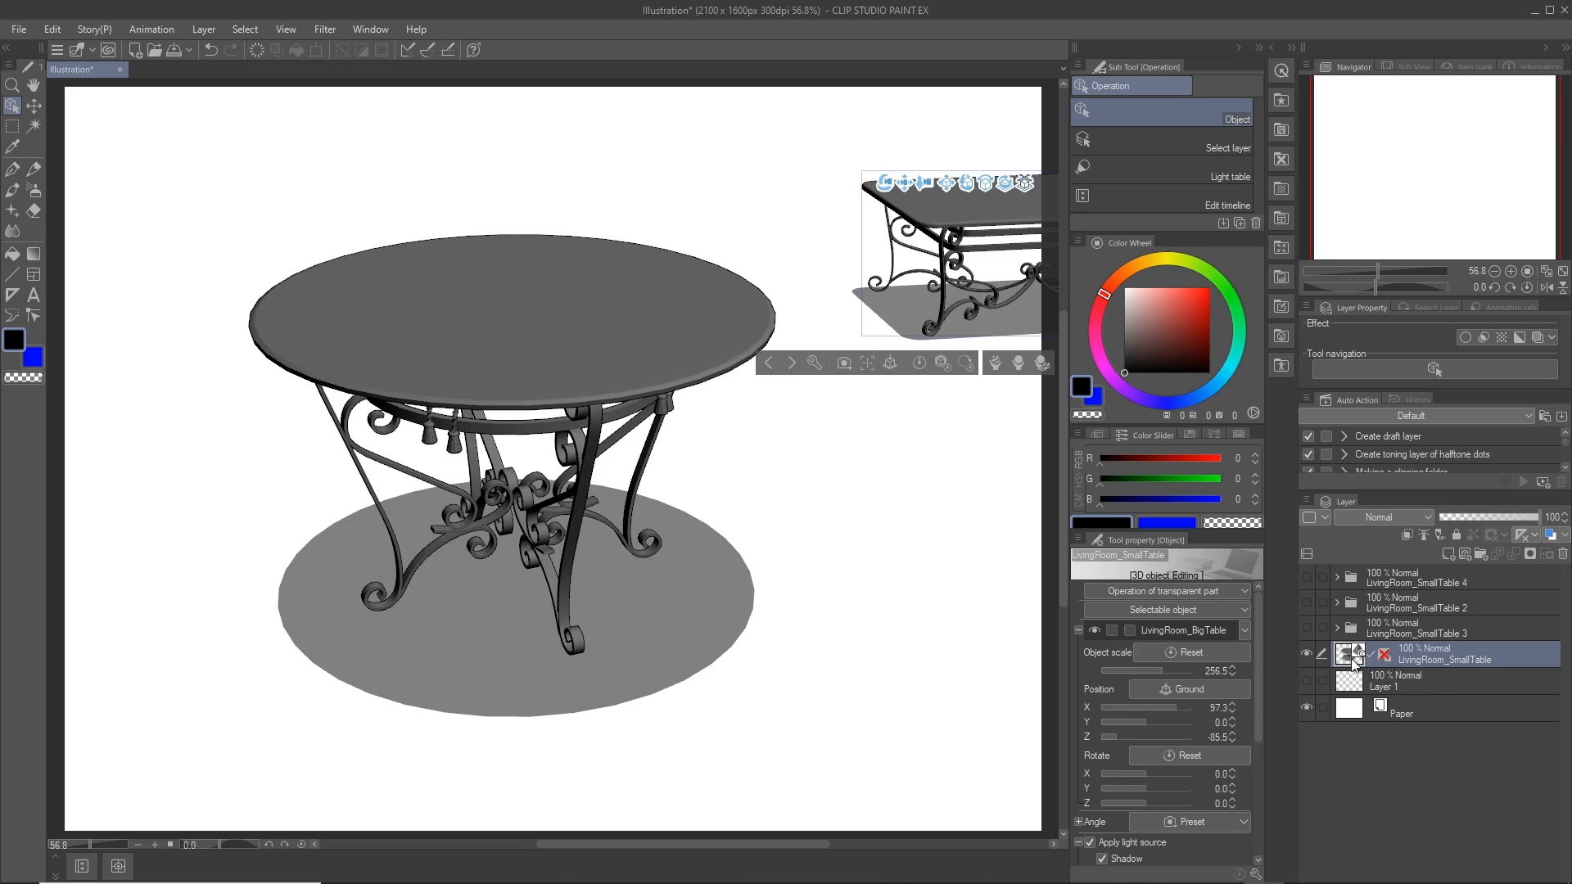
pyautogui.click(18, 30)
pyautogui.moveTo(100, 302)
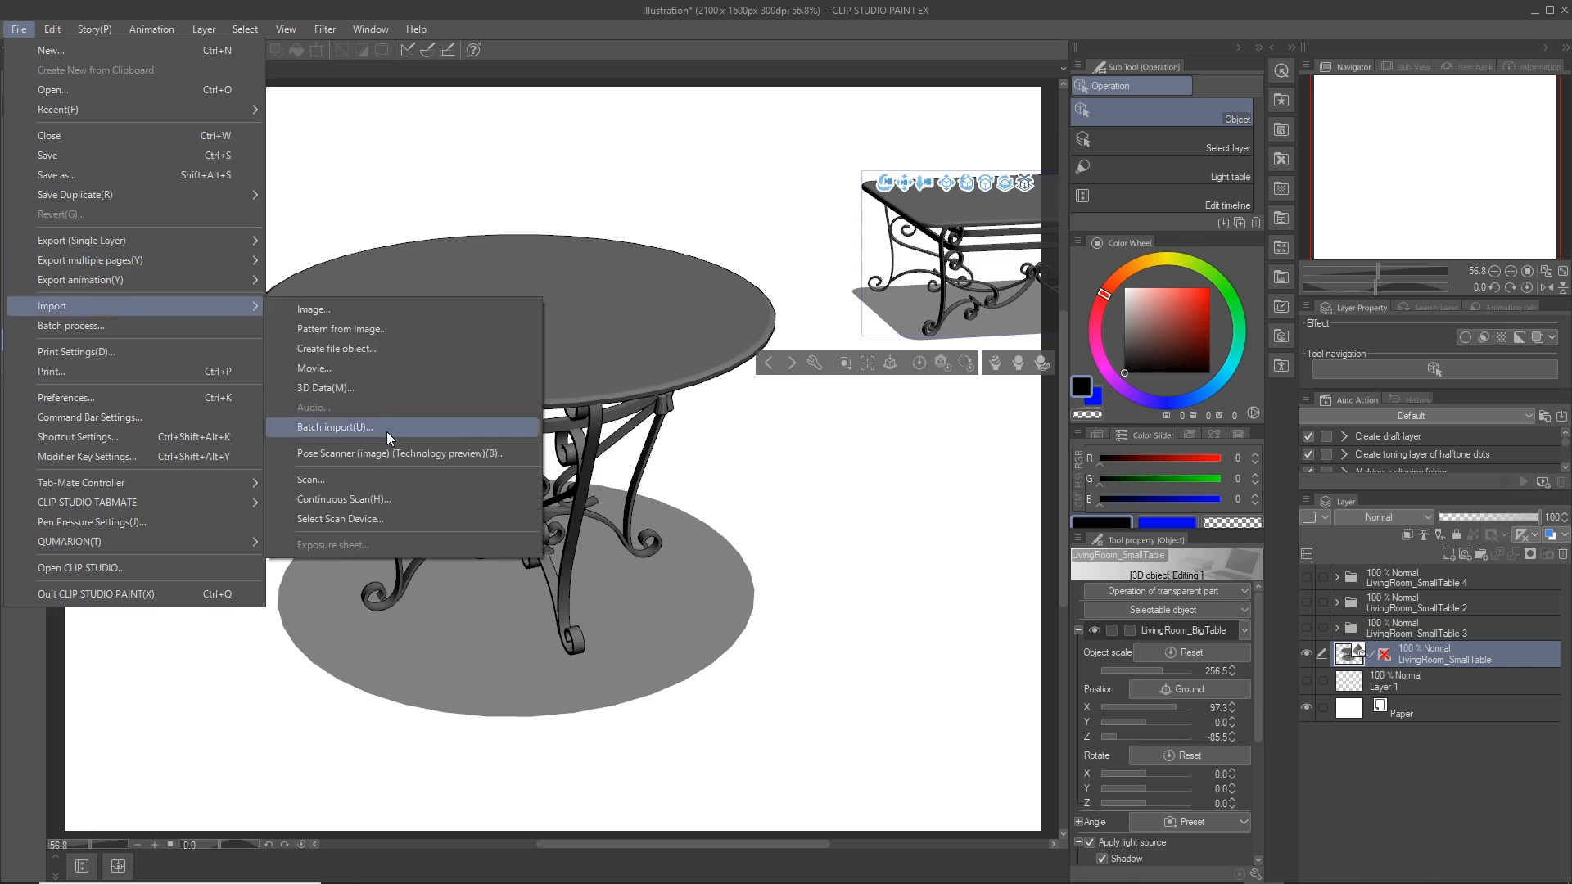
pyautogui.click(361, 390)
pyautogui.click(270, 123)
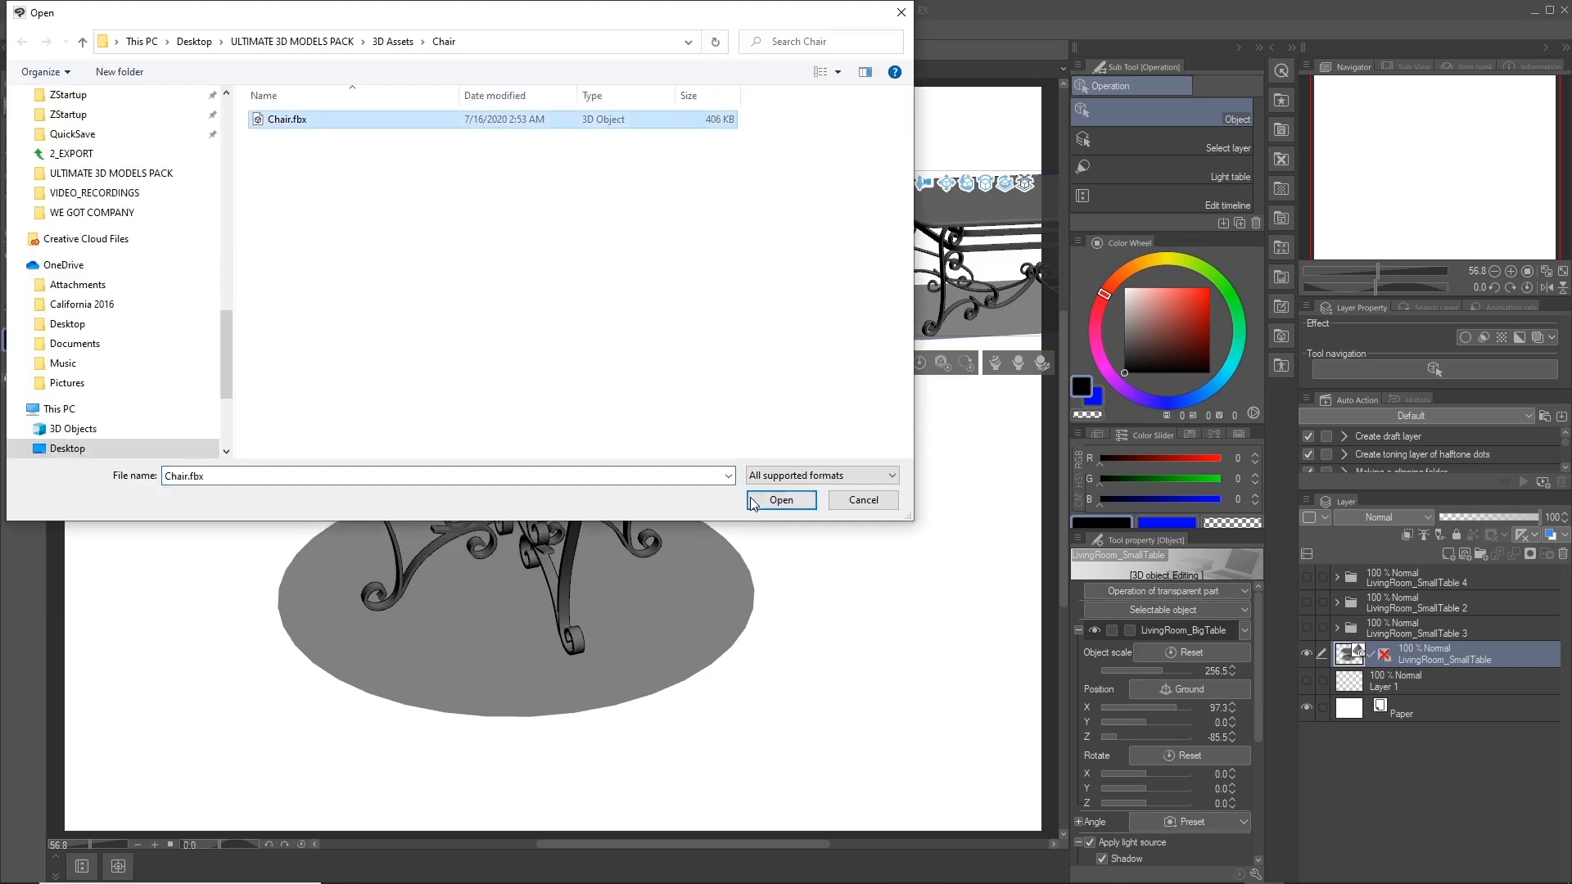
pyautogui.click(758, 494)
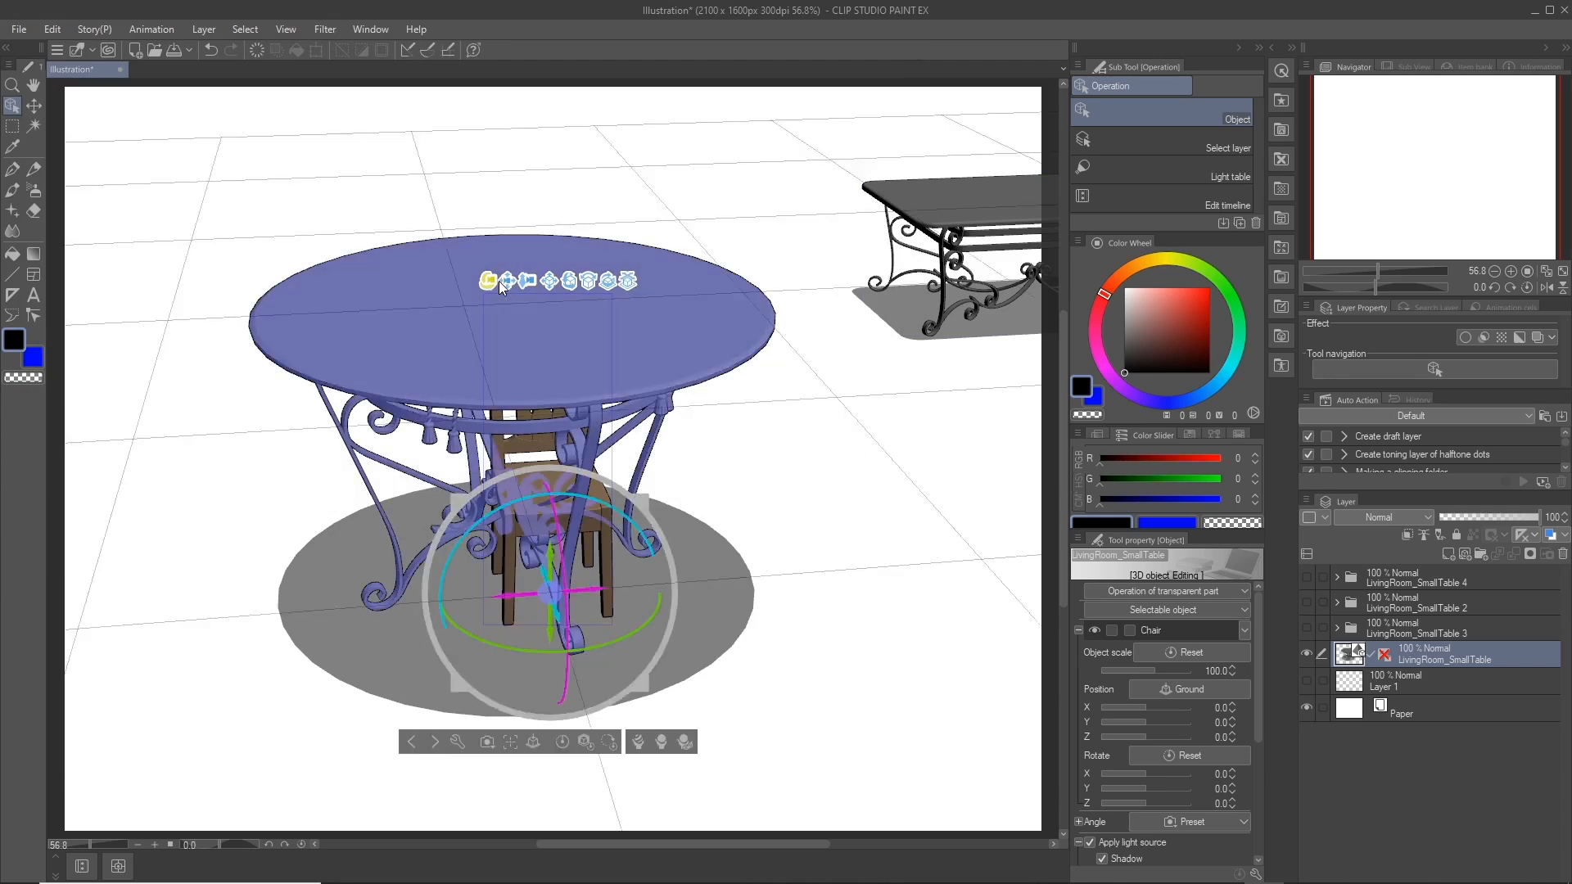
# - Place the chair beside the big table at about X 72.8, Z -110, and reframe the camera around the furniture
pyautogui.moveTo(491, 282); pyautogui.dragTo(870, 442)
pyautogui.moveTo(713, 237); pyautogui.dragTo(683, 245)
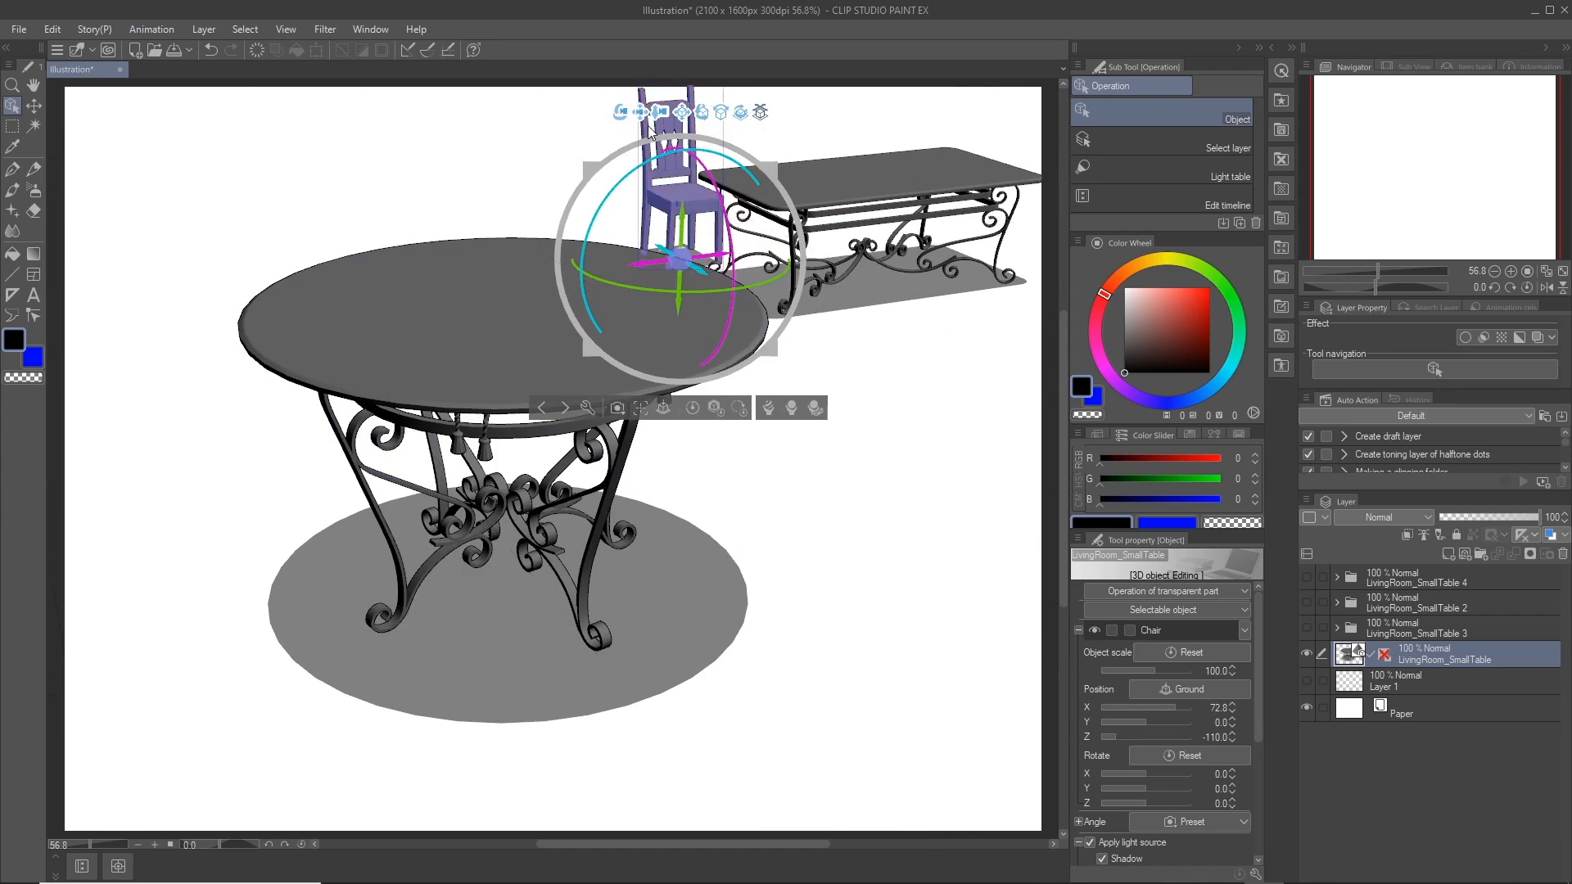
pyautogui.moveTo(637, 116); pyautogui.dragTo(546, 256)
# - Import Chair.fbx again into the LivingRoom_SmallTable layer, place it at the big table's free end (X 132.7, Z -84.5) and rotate it to Y -73.8
pyautogui.click(18, 29)
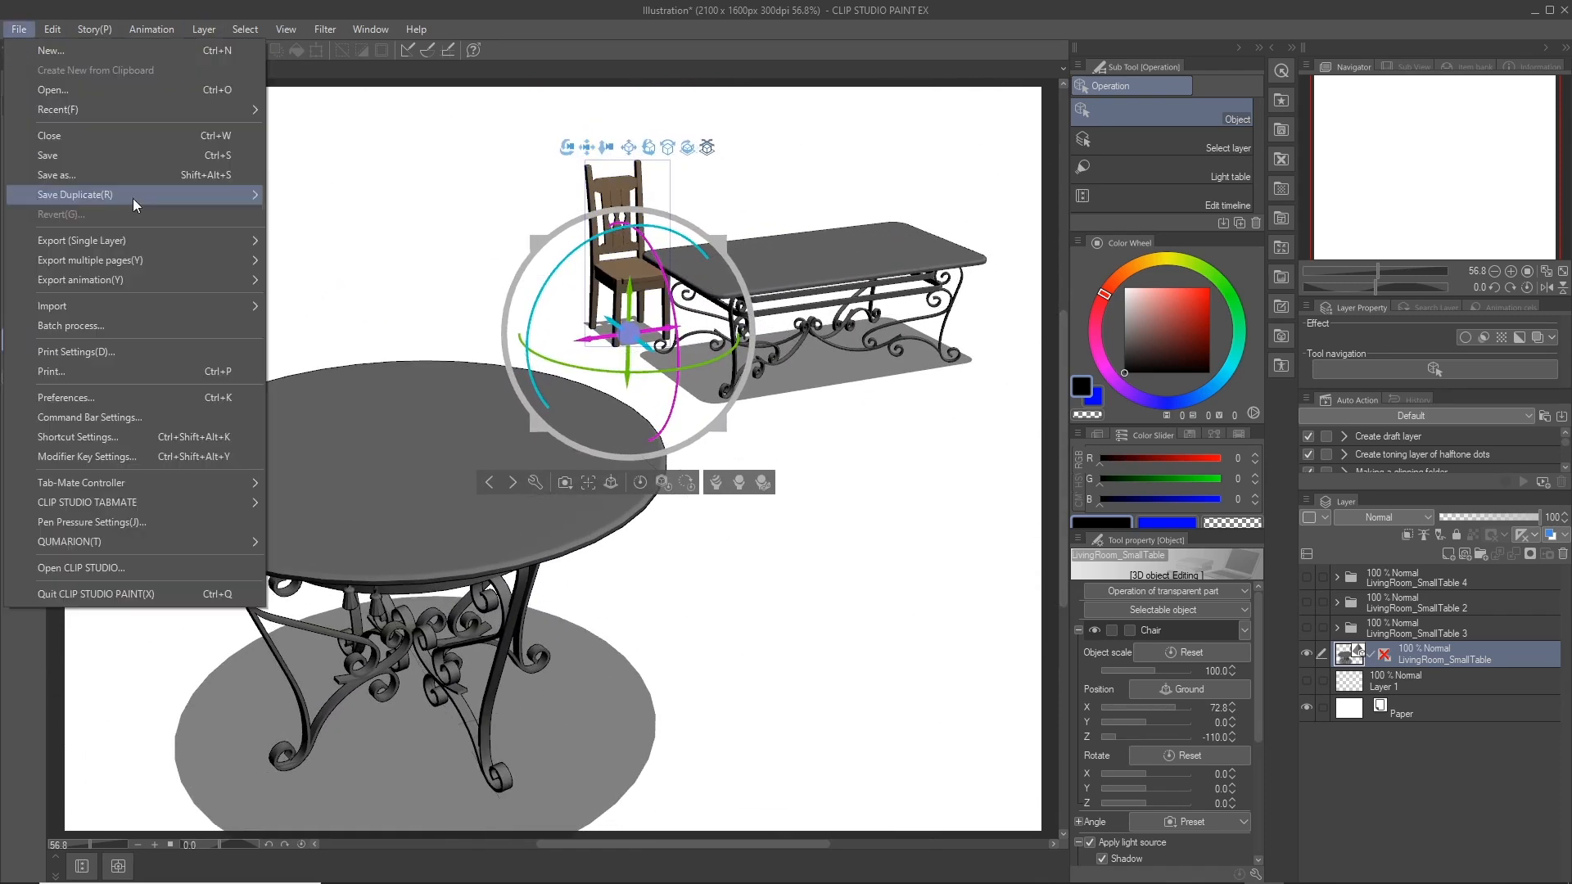
pyautogui.moveTo(163, 306)
pyautogui.click(381, 390)
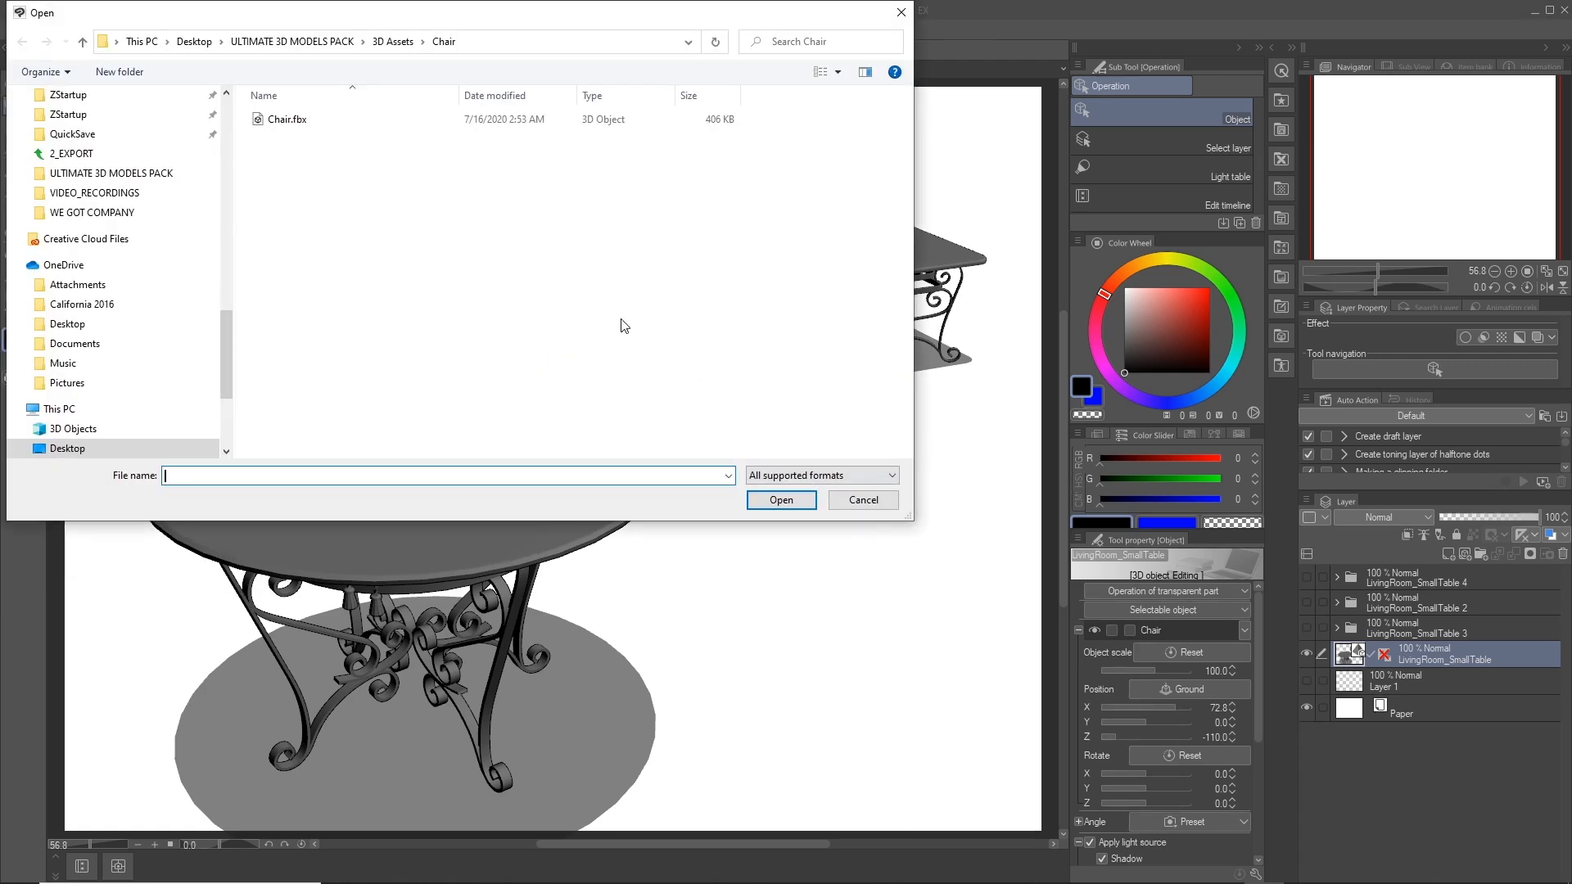
pyautogui.click(293, 122)
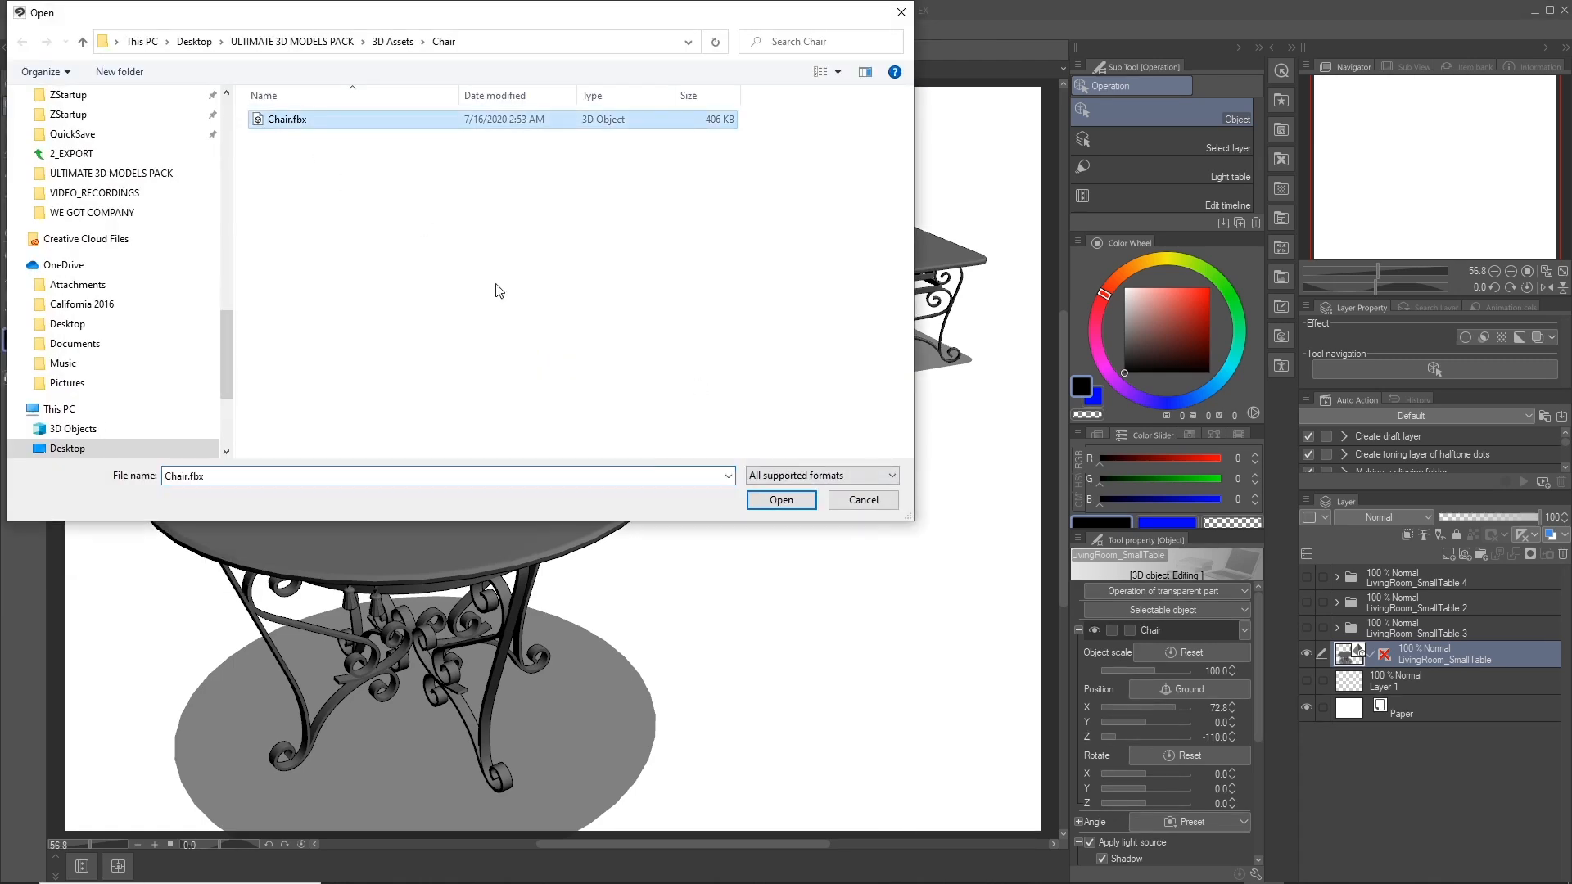
pyautogui.click(768, 506)
pyautogui.moveTo(525, 415); pyautogui.dragTo(962, 331)
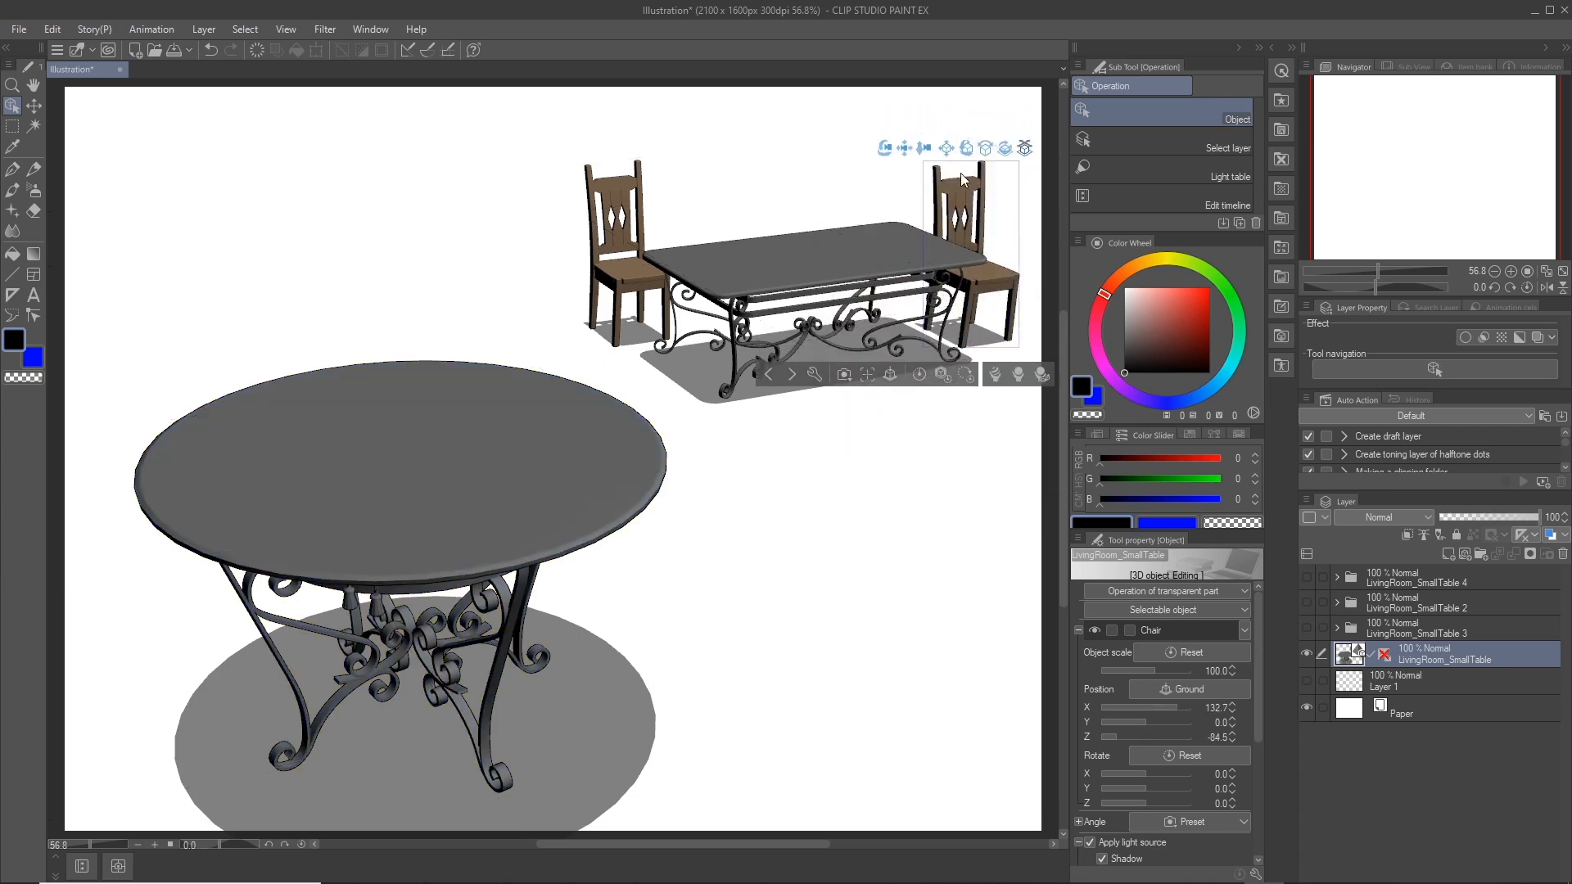
pyautogui.moveTo(1007, 159); pyautogui.dragTo(851, 458)
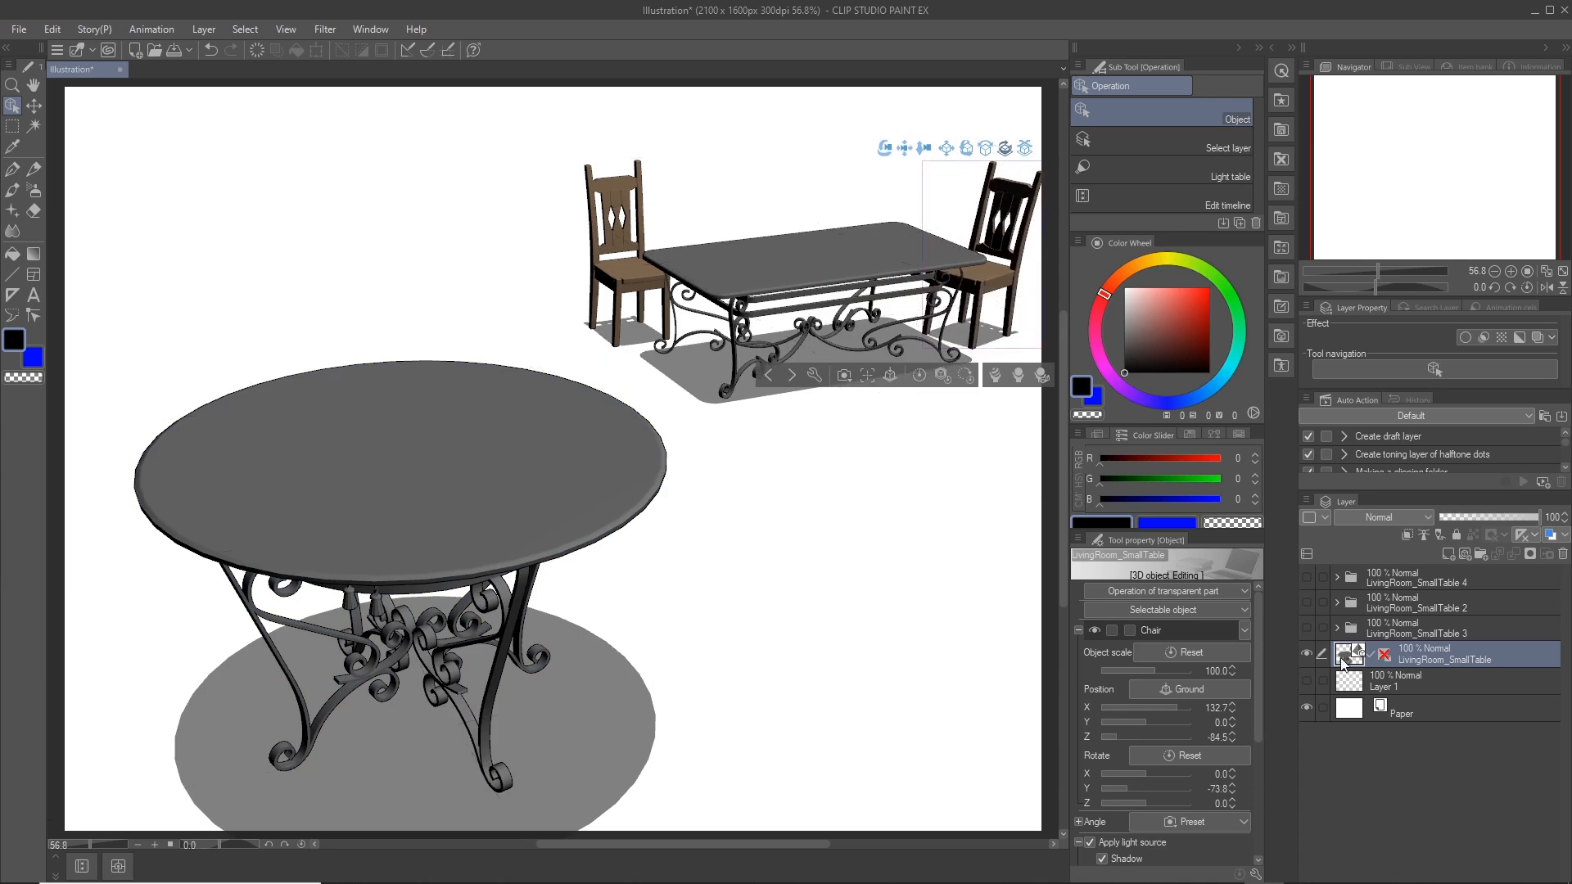
# - LT-convert the furniture layer to raster linework with preview on and accuracy of detection set to 48
pyautogui.click(203, 29)
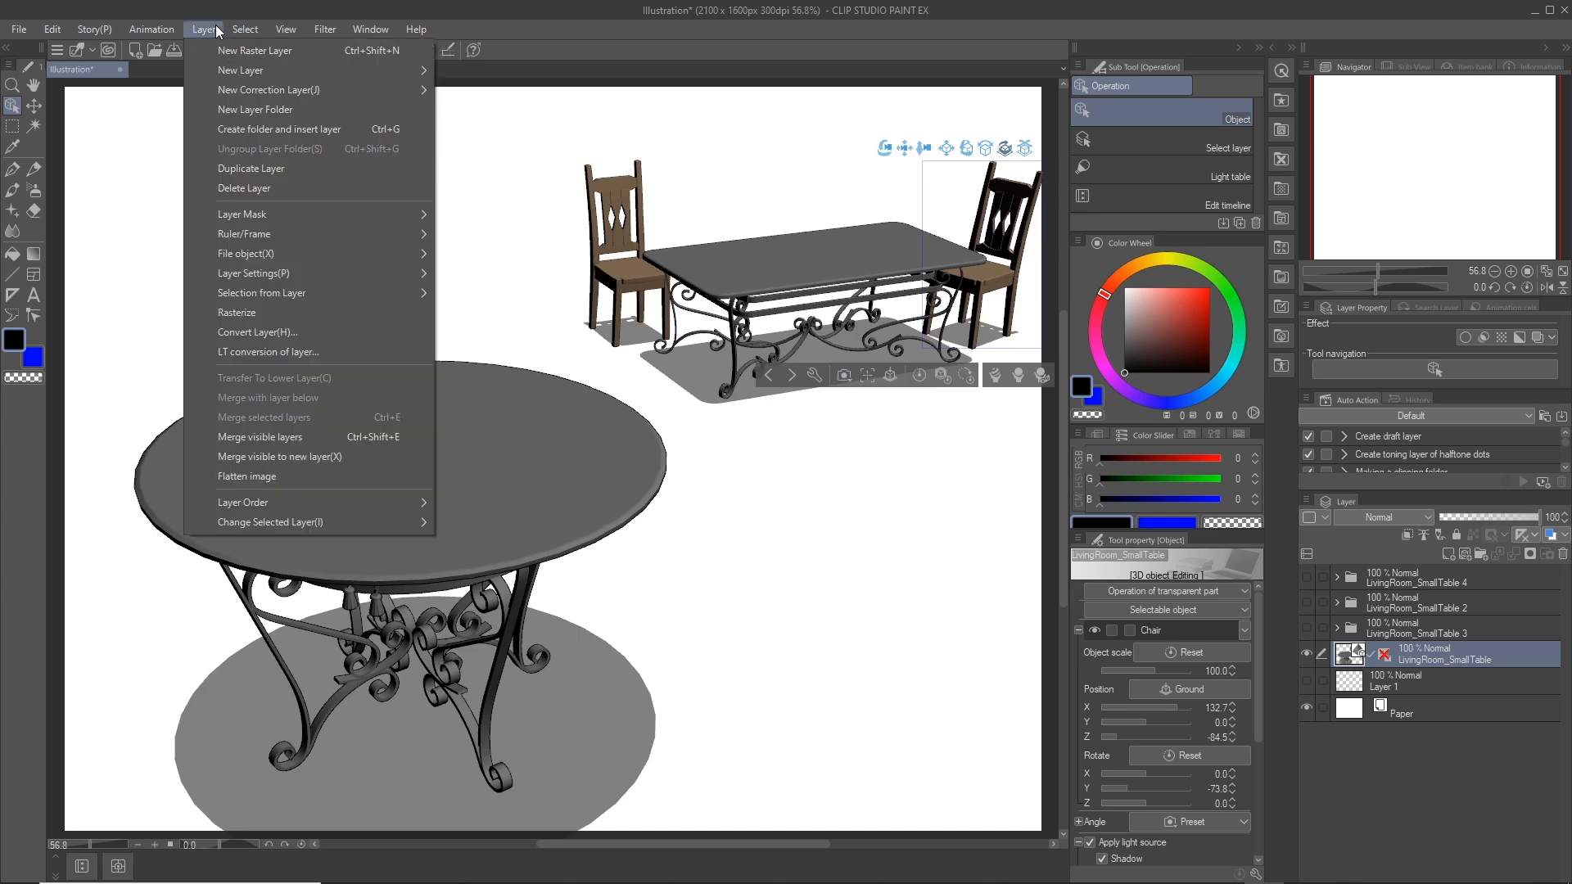
pyautogui.click(275, 352)
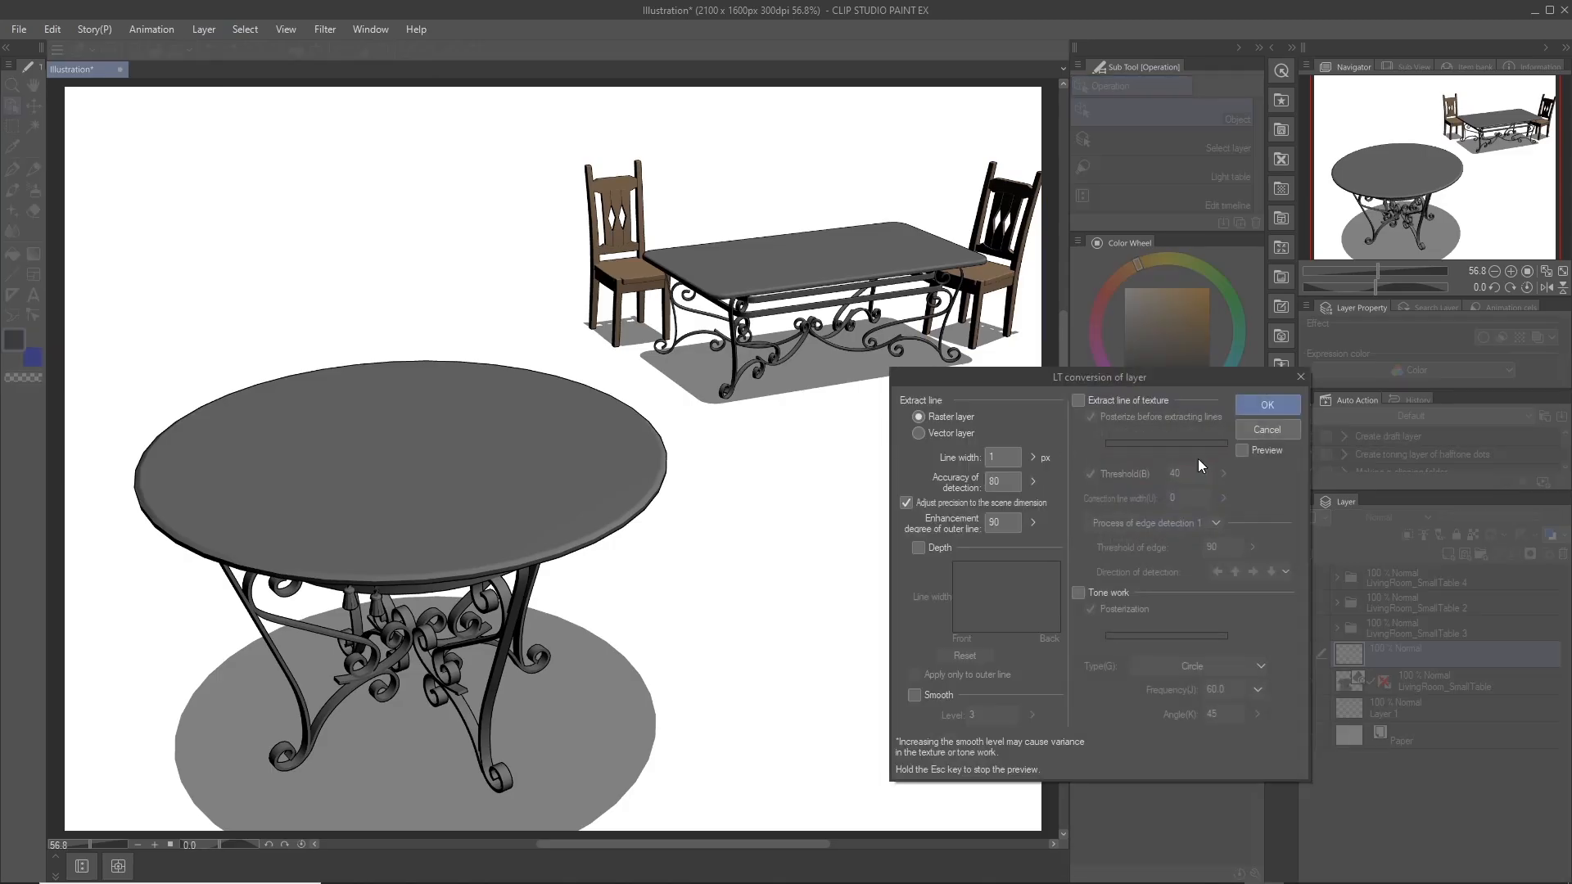
pyautogui.click(1243, 451)
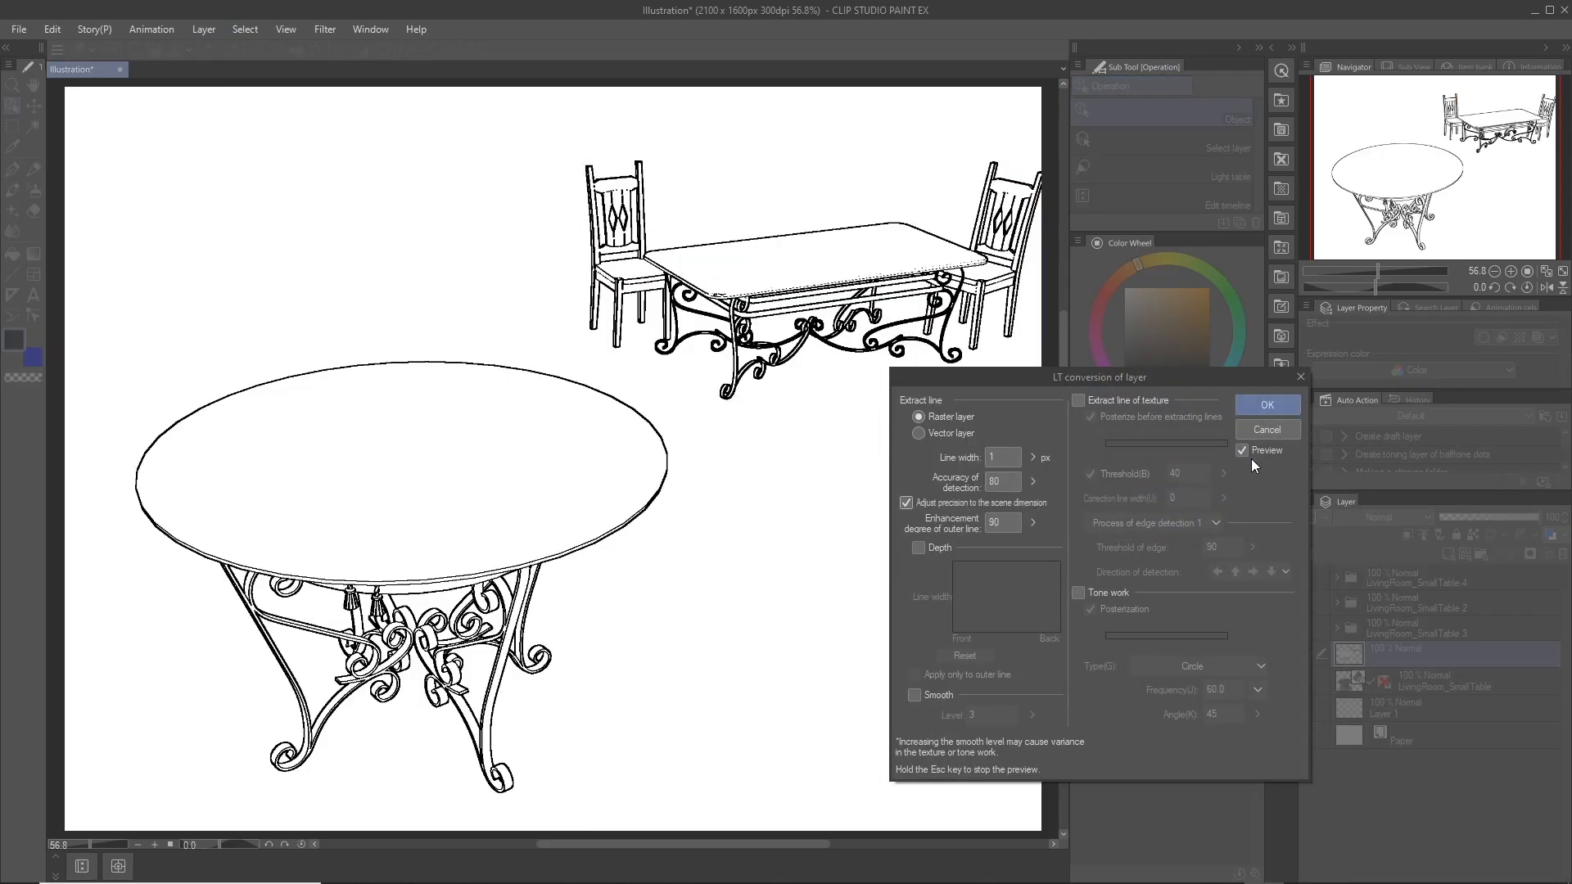
pyautogui.click(1032, 477)
pyautogui.moveTo(1035, 476); pyautogui.dragTo(1038, 493)
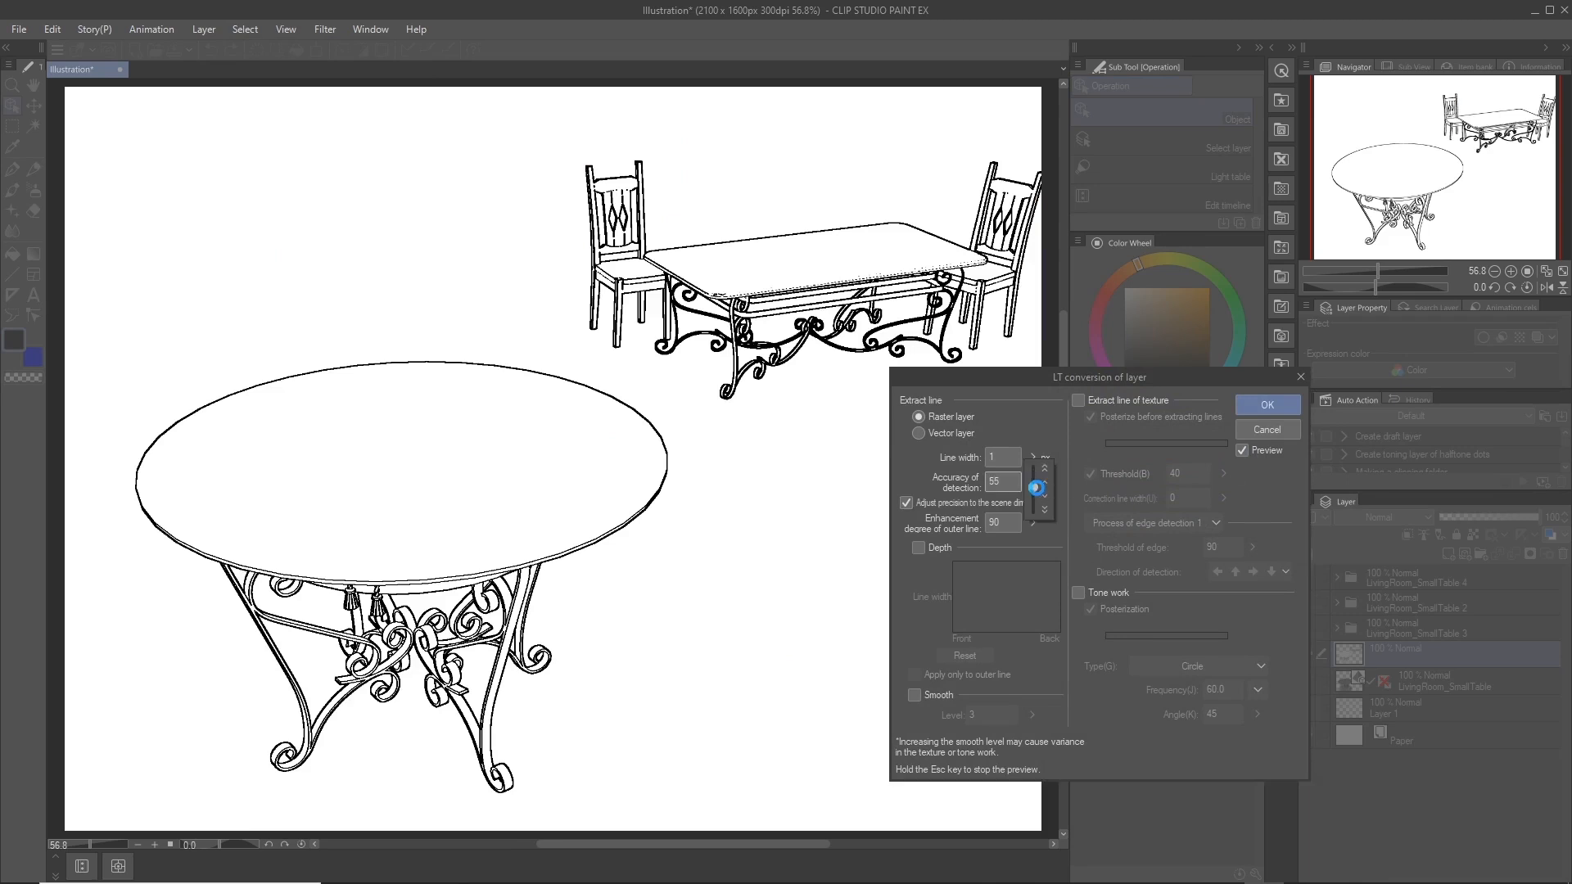
pyautogui.press('Return')
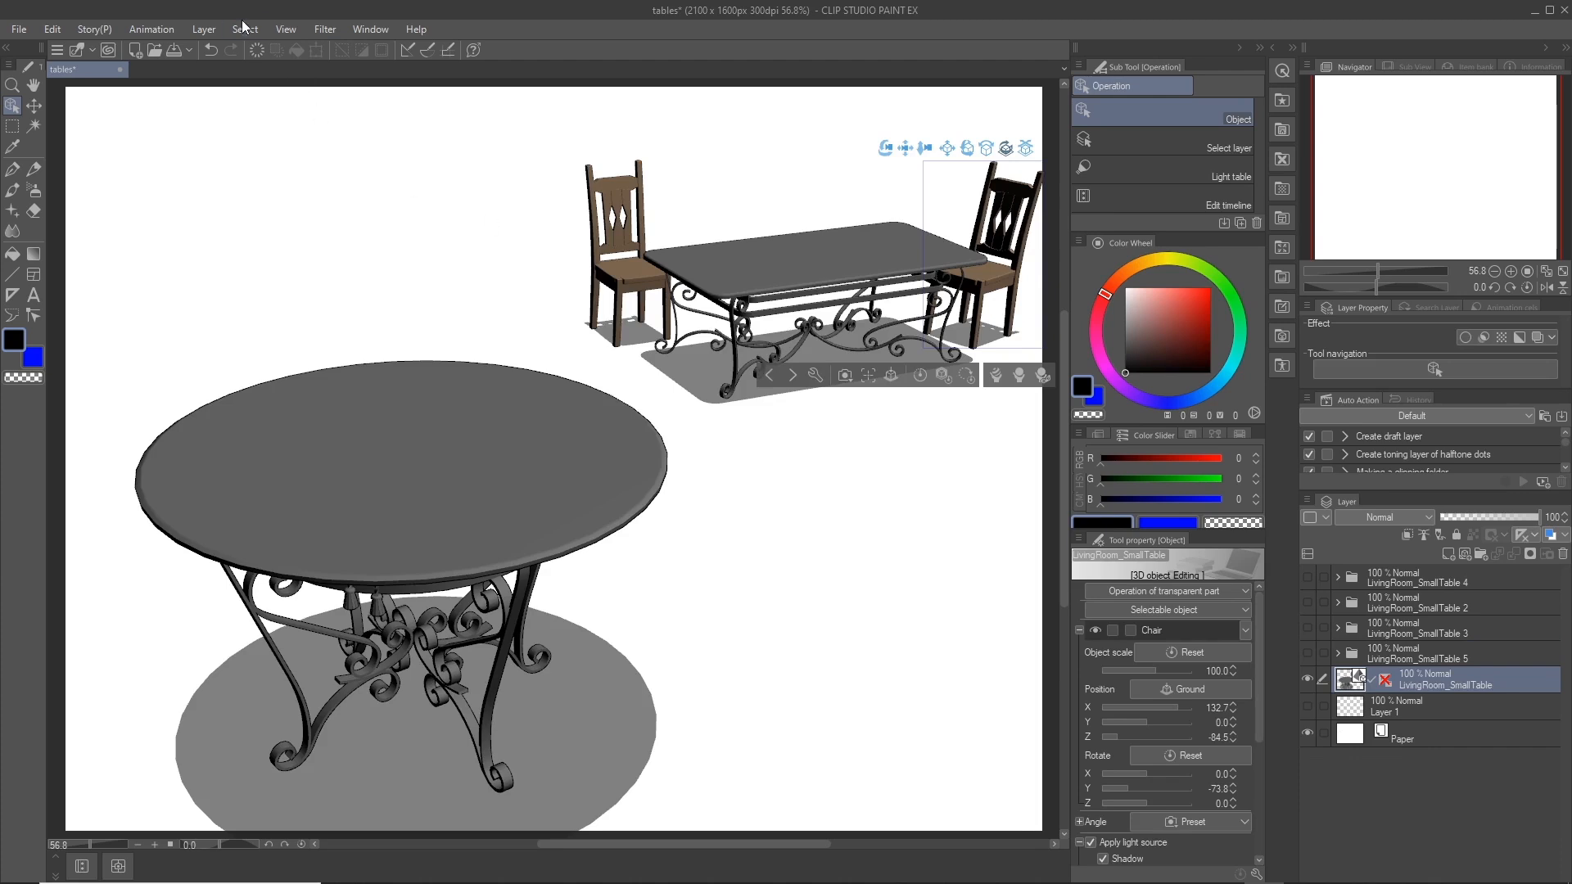
# - Enlarge the Auto Action palette and bring the end of its action list into view
pyautogui.click(204, 30)
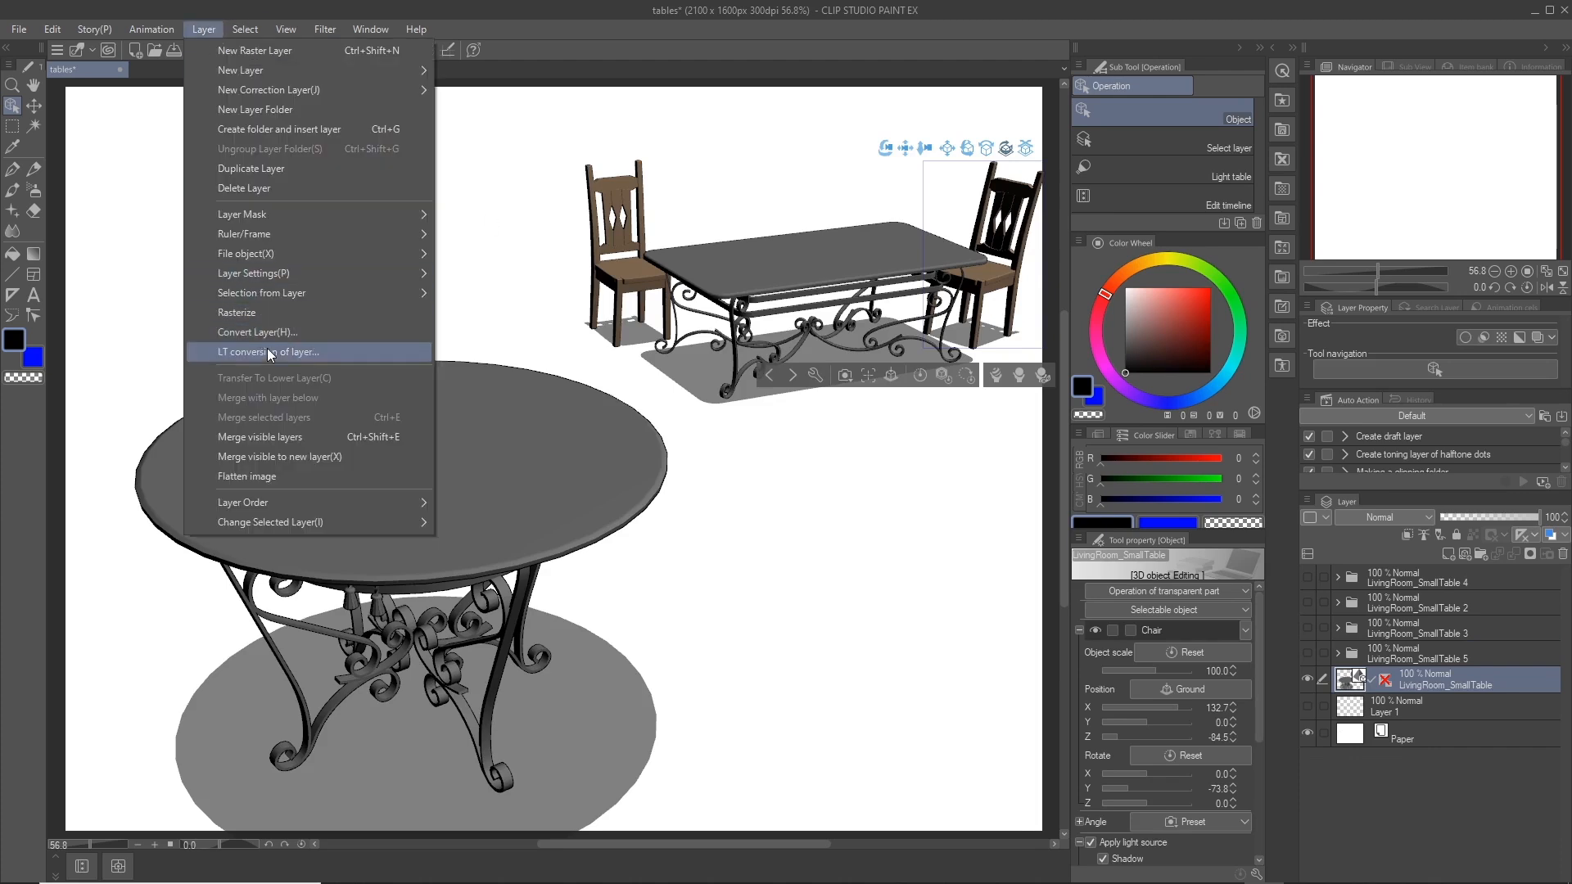
pyautogui.click(988, 8)
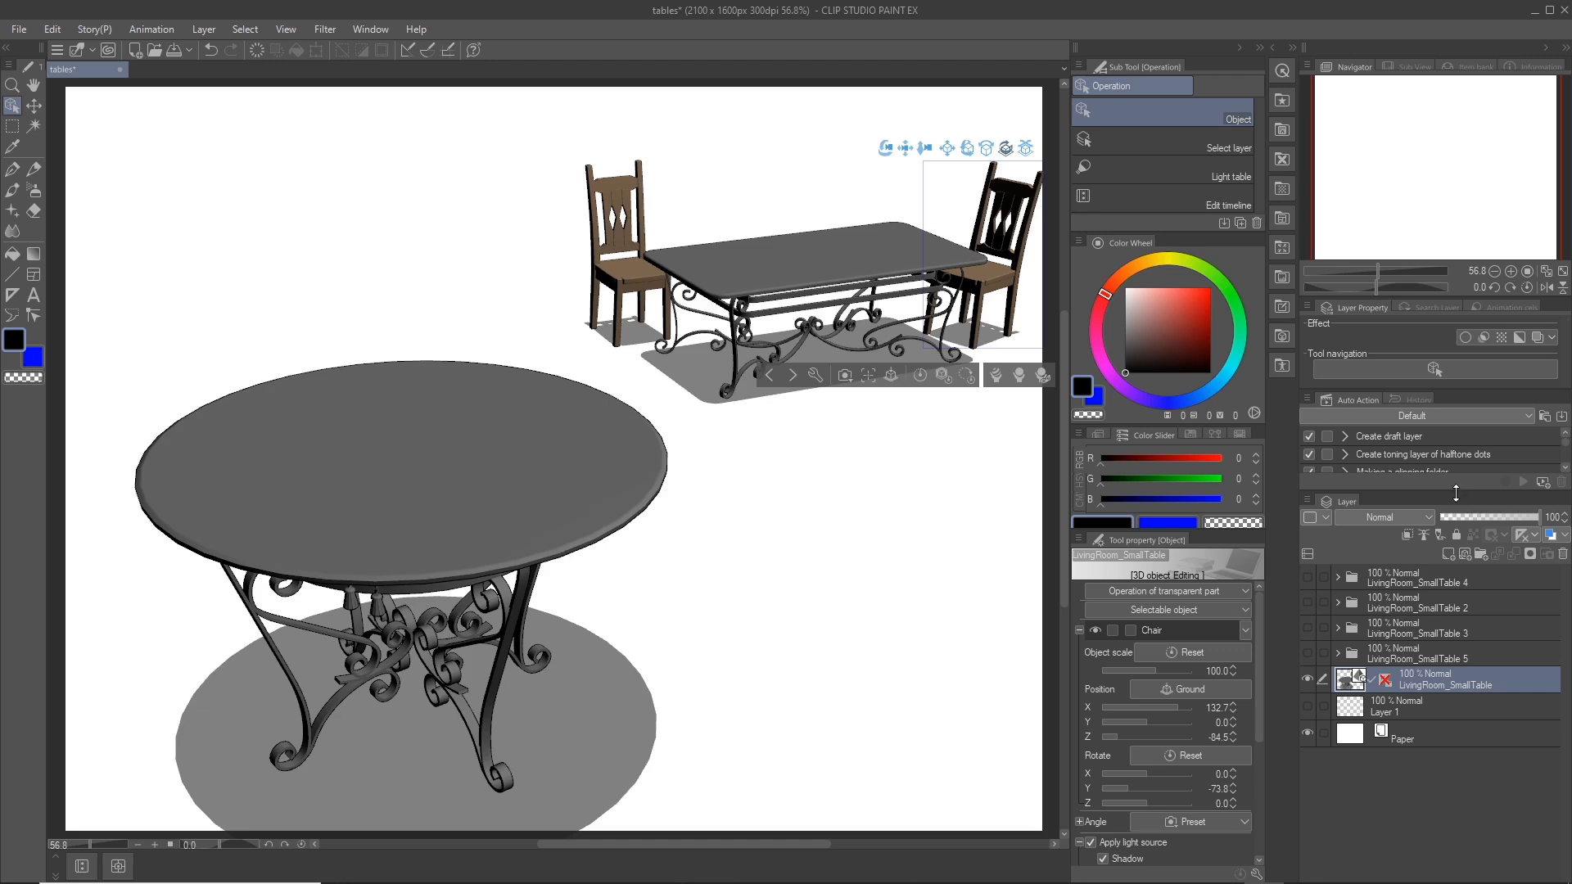
pyautogui.moveTo(1456, 492); pyautogui.dragTo(1455, 566)
pyautogui.scroll(-3, 1557, 529)
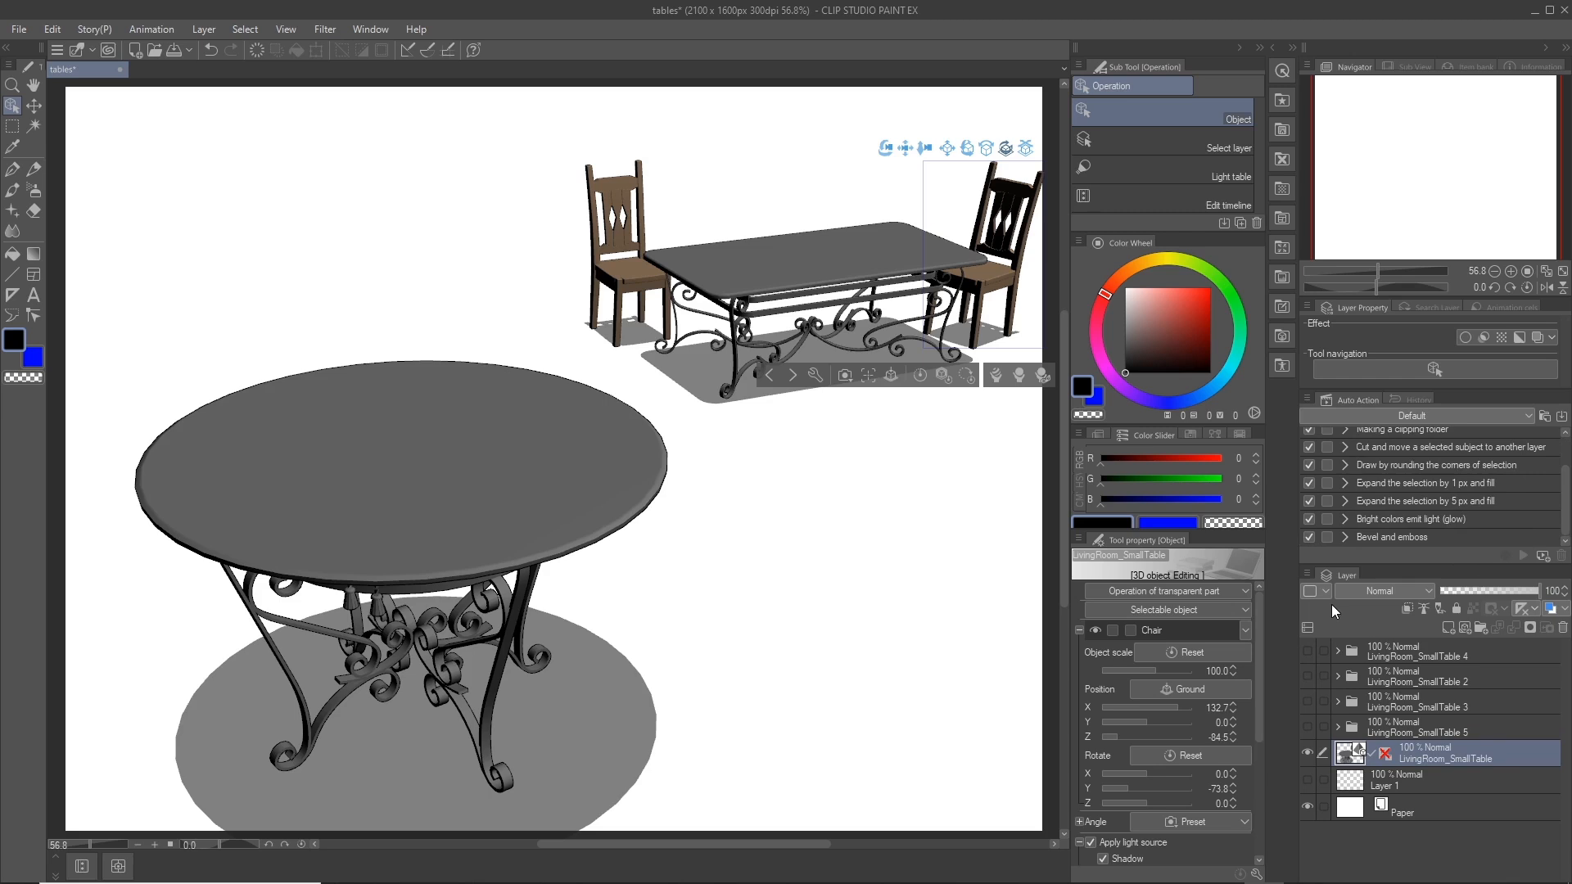
pyautogui.click(368, 27)
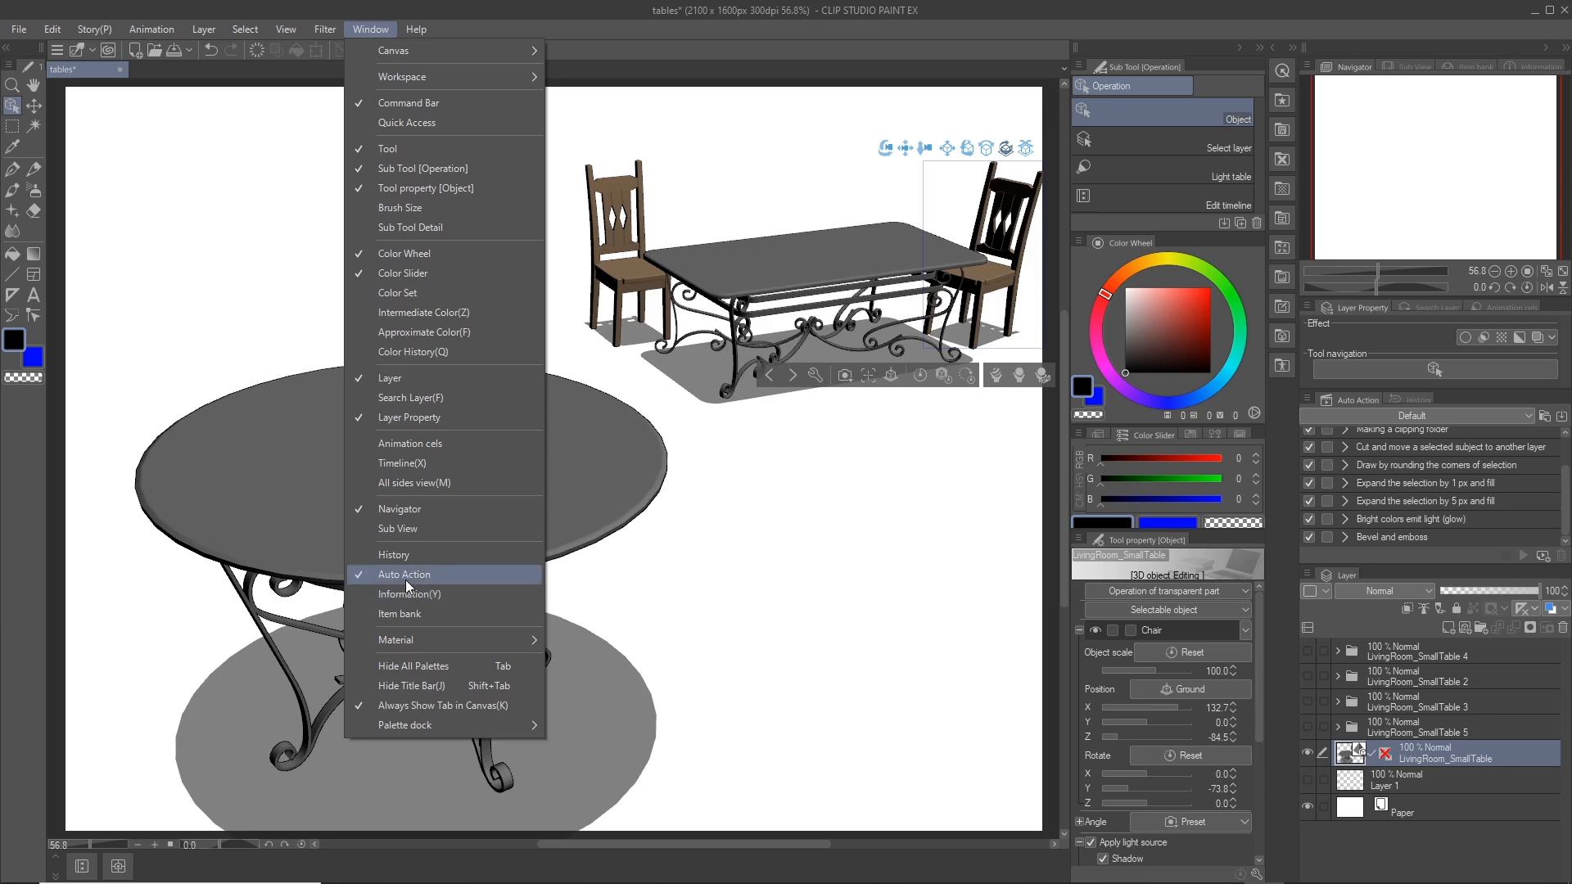
pyautogui.click(1359, 611)
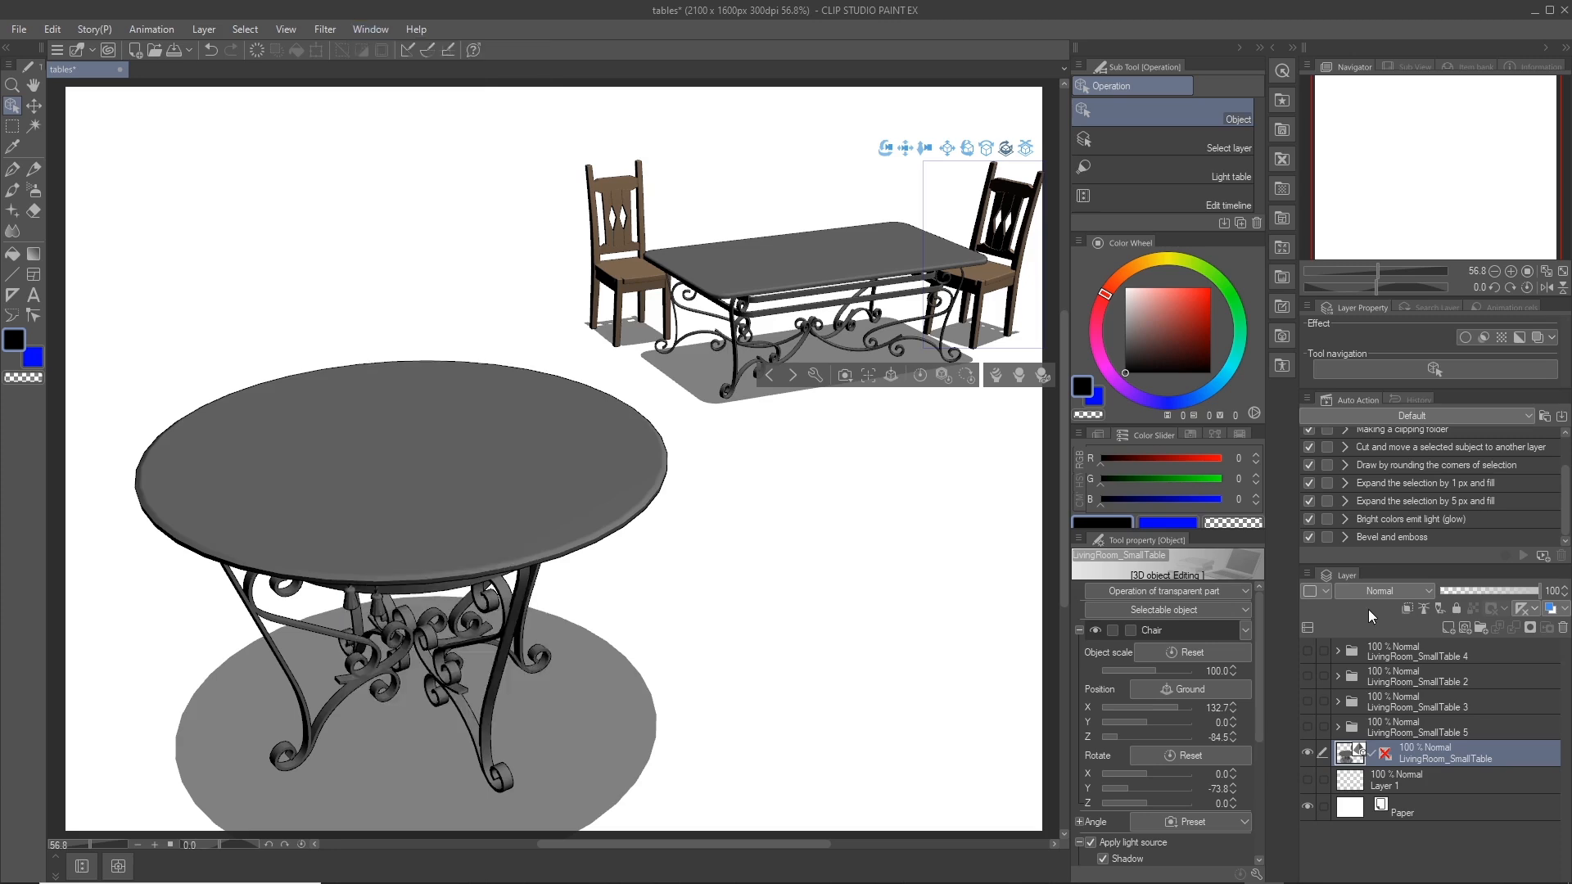
# - Create a new auto action and record an LT conversion of the LivingRoom_SmallTable layer into it with preview on
pyautogui.click(1539, 557)
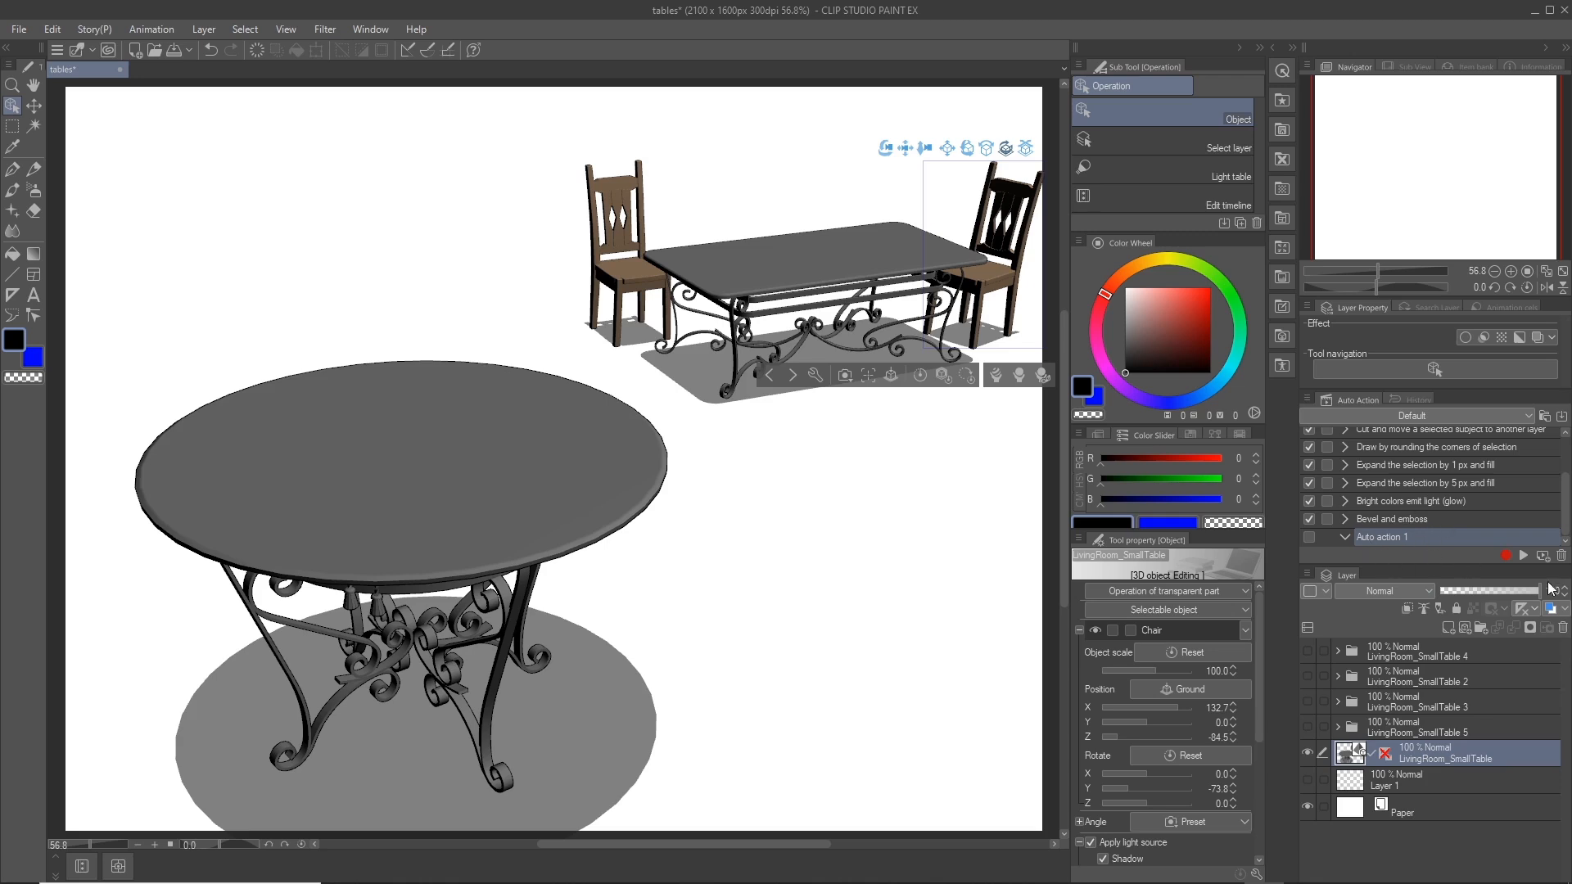
pyautogui.click(1506, 556)
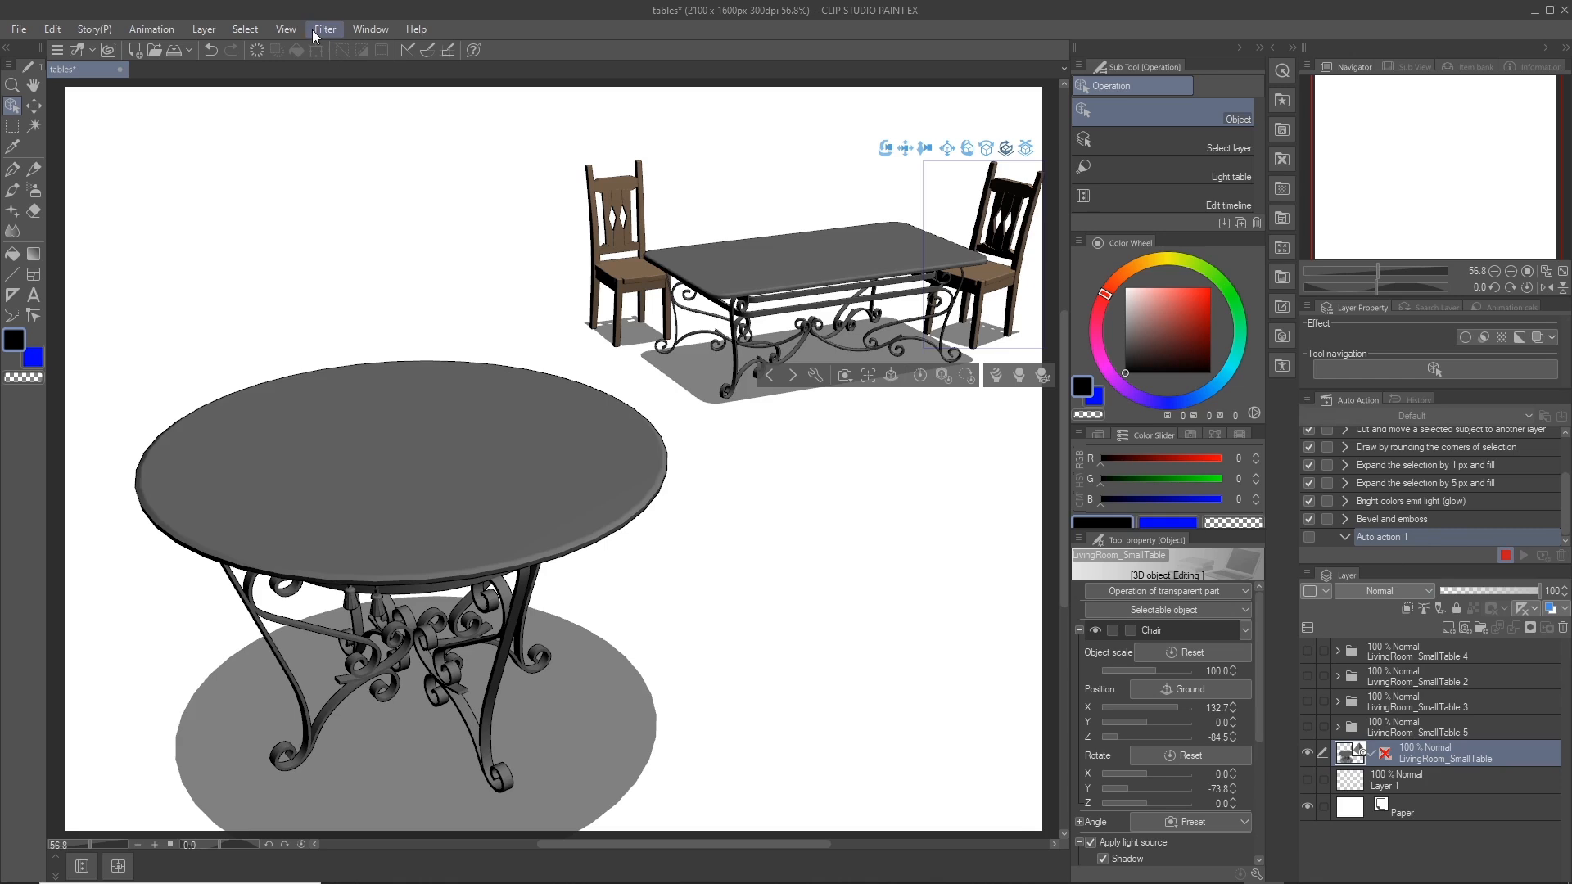
pyautogui.click(203, 29)
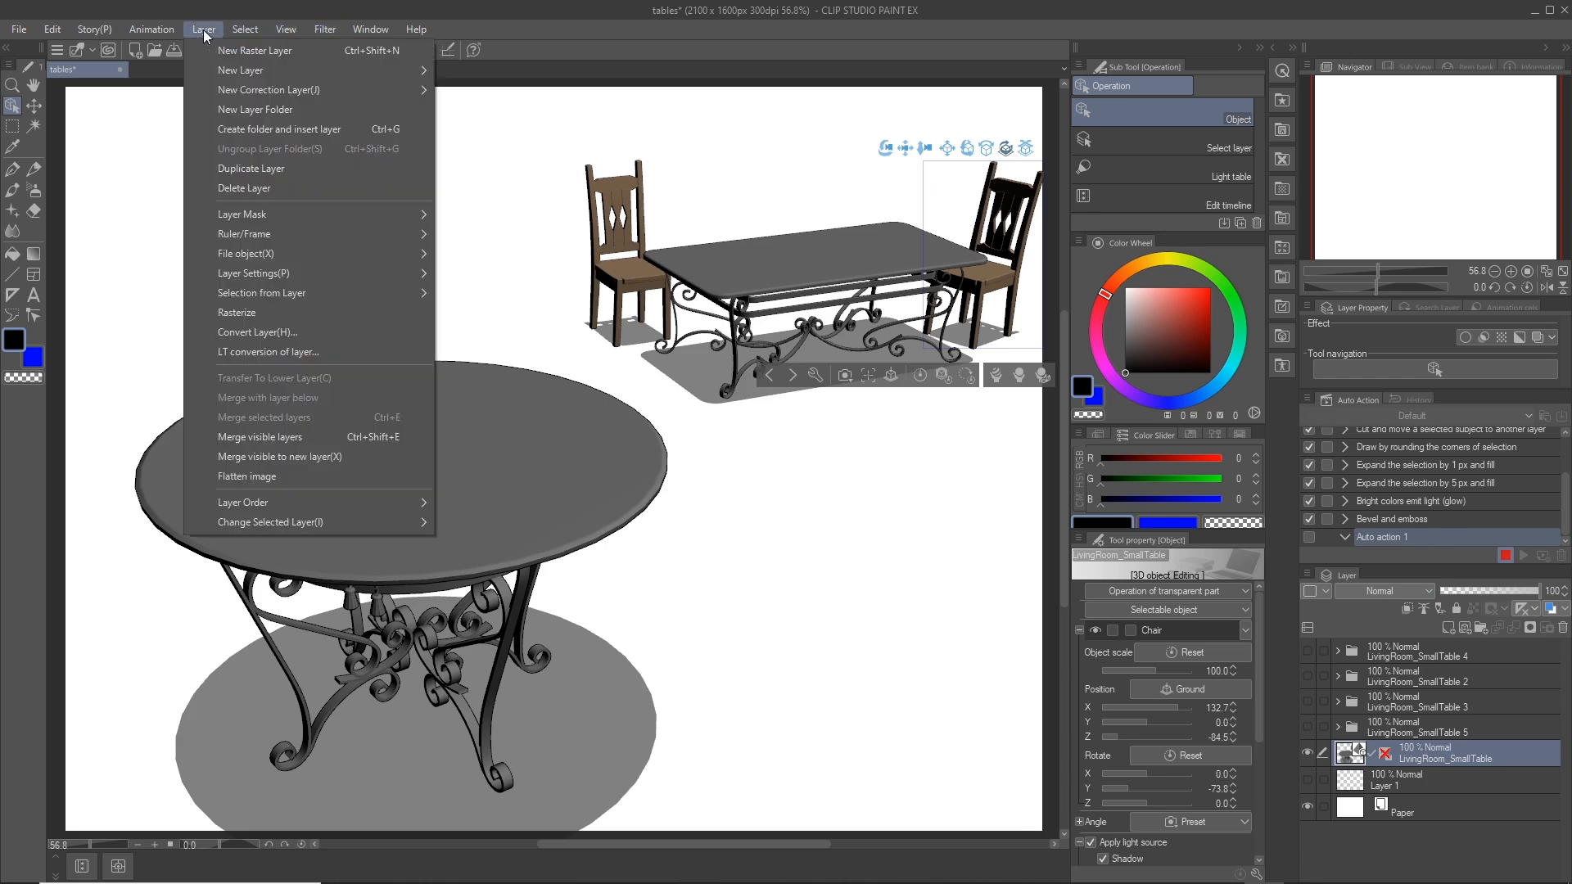
pyautogui.click(307, 351)
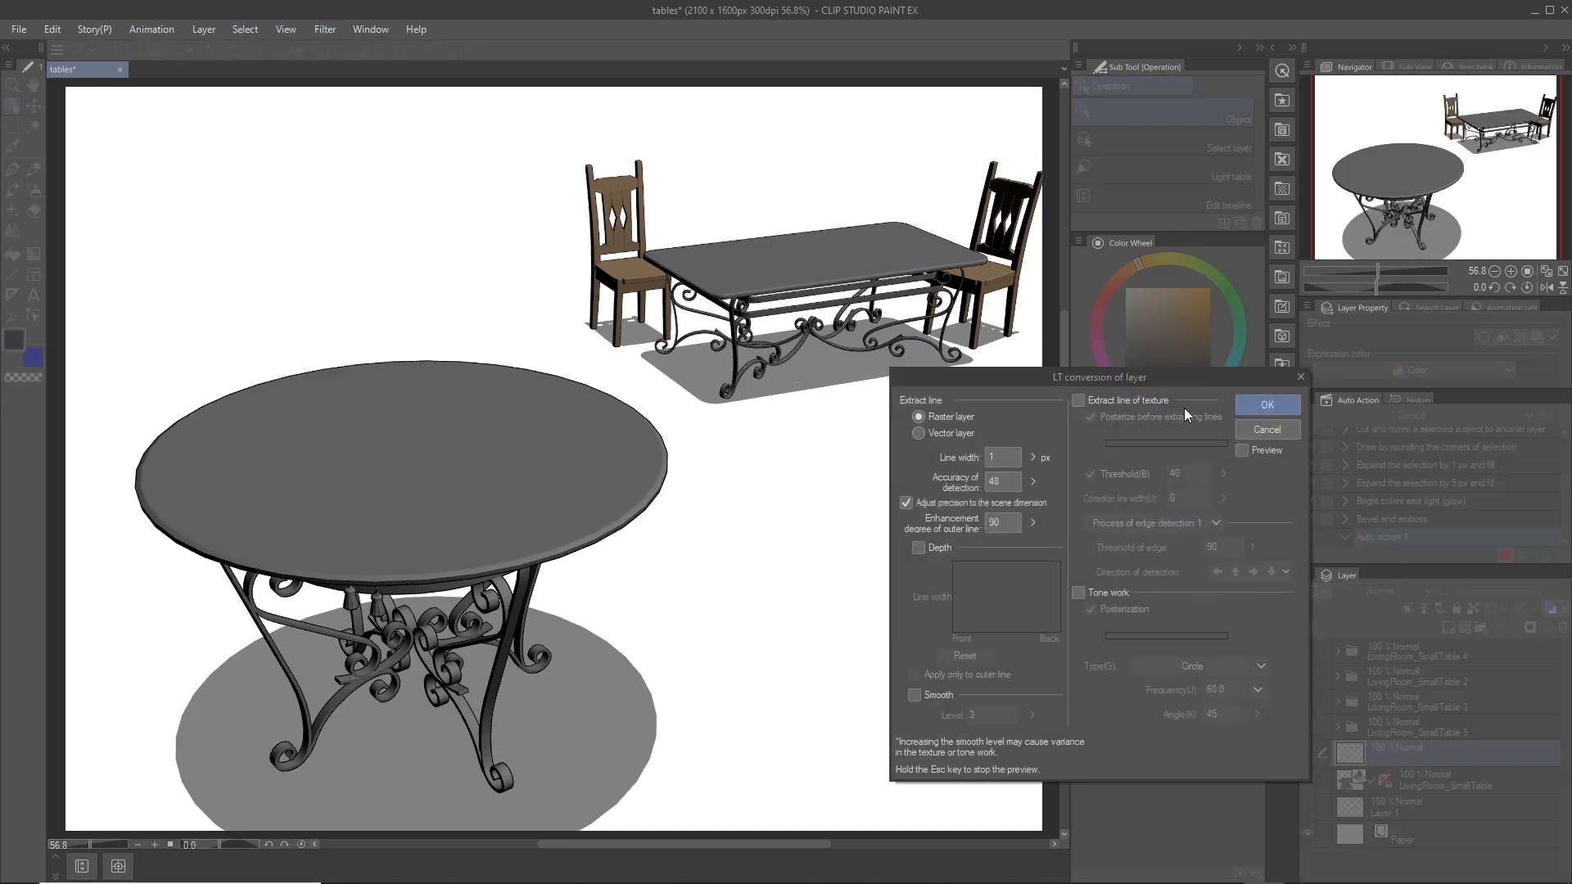
pyautogui.click(1243, 451)
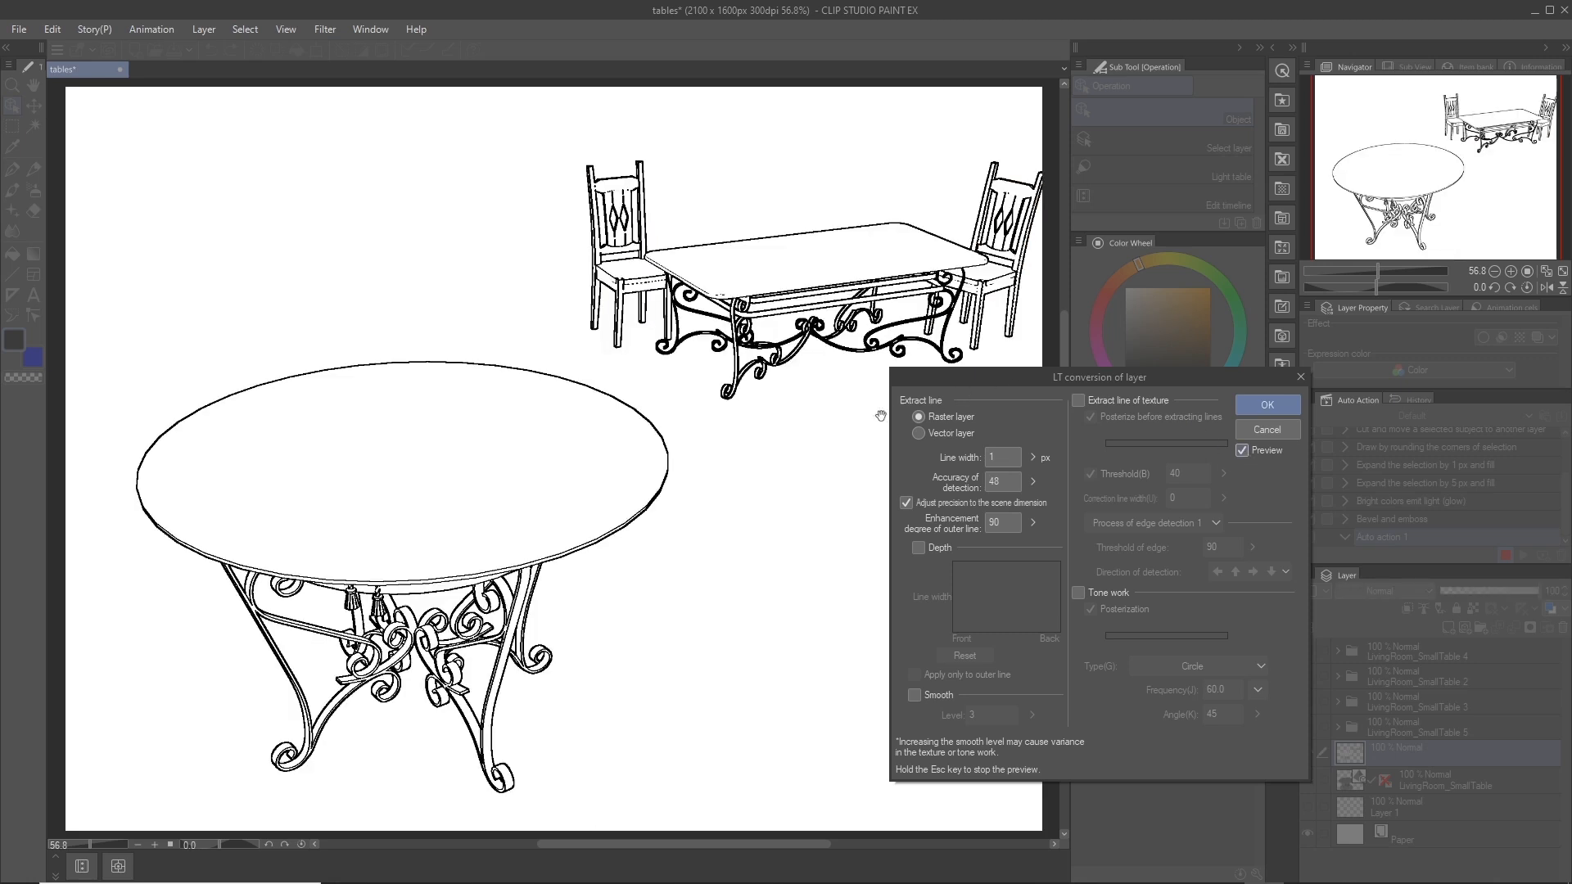
pyautogui.click(1259, 404)
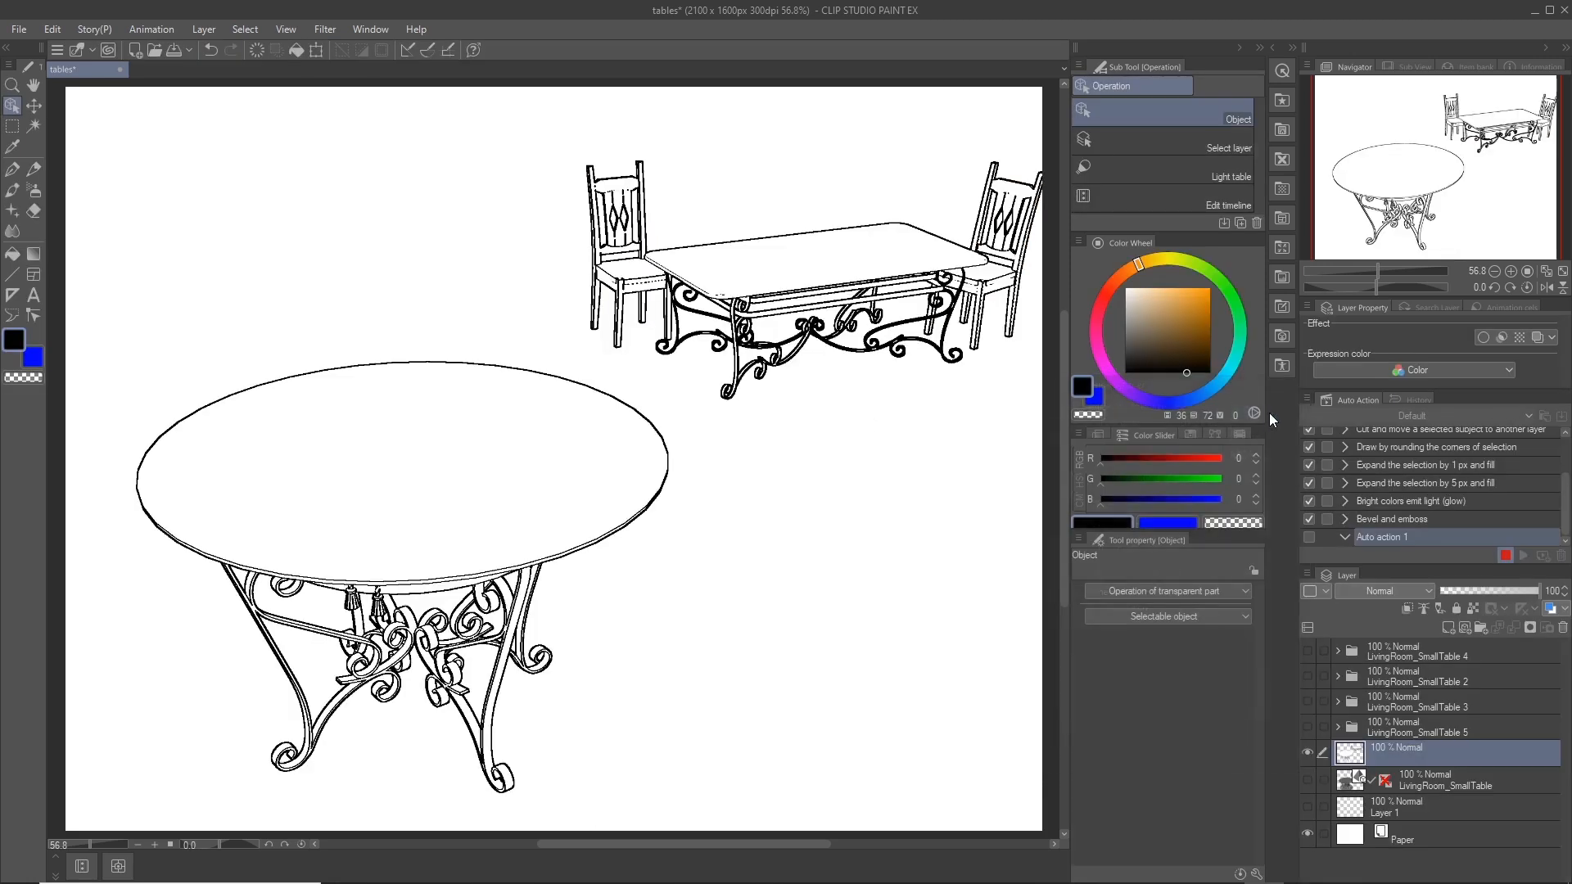
pyautogui.click(1506, 556)
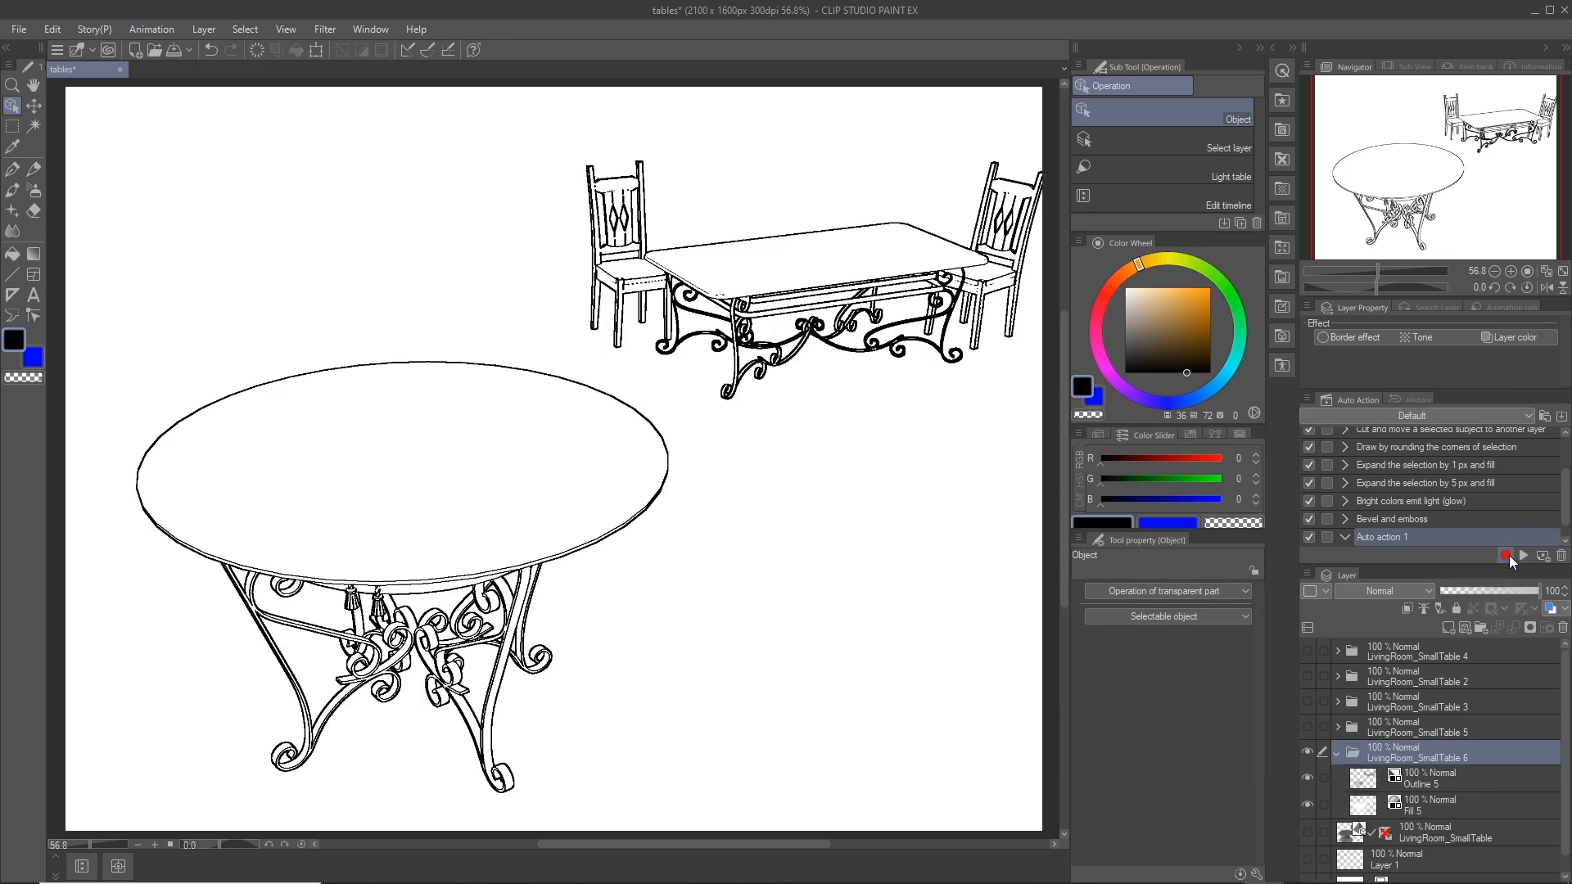
pyautogui.moveTo(1566, 510); pyautogui.dragTo(1566, 530)
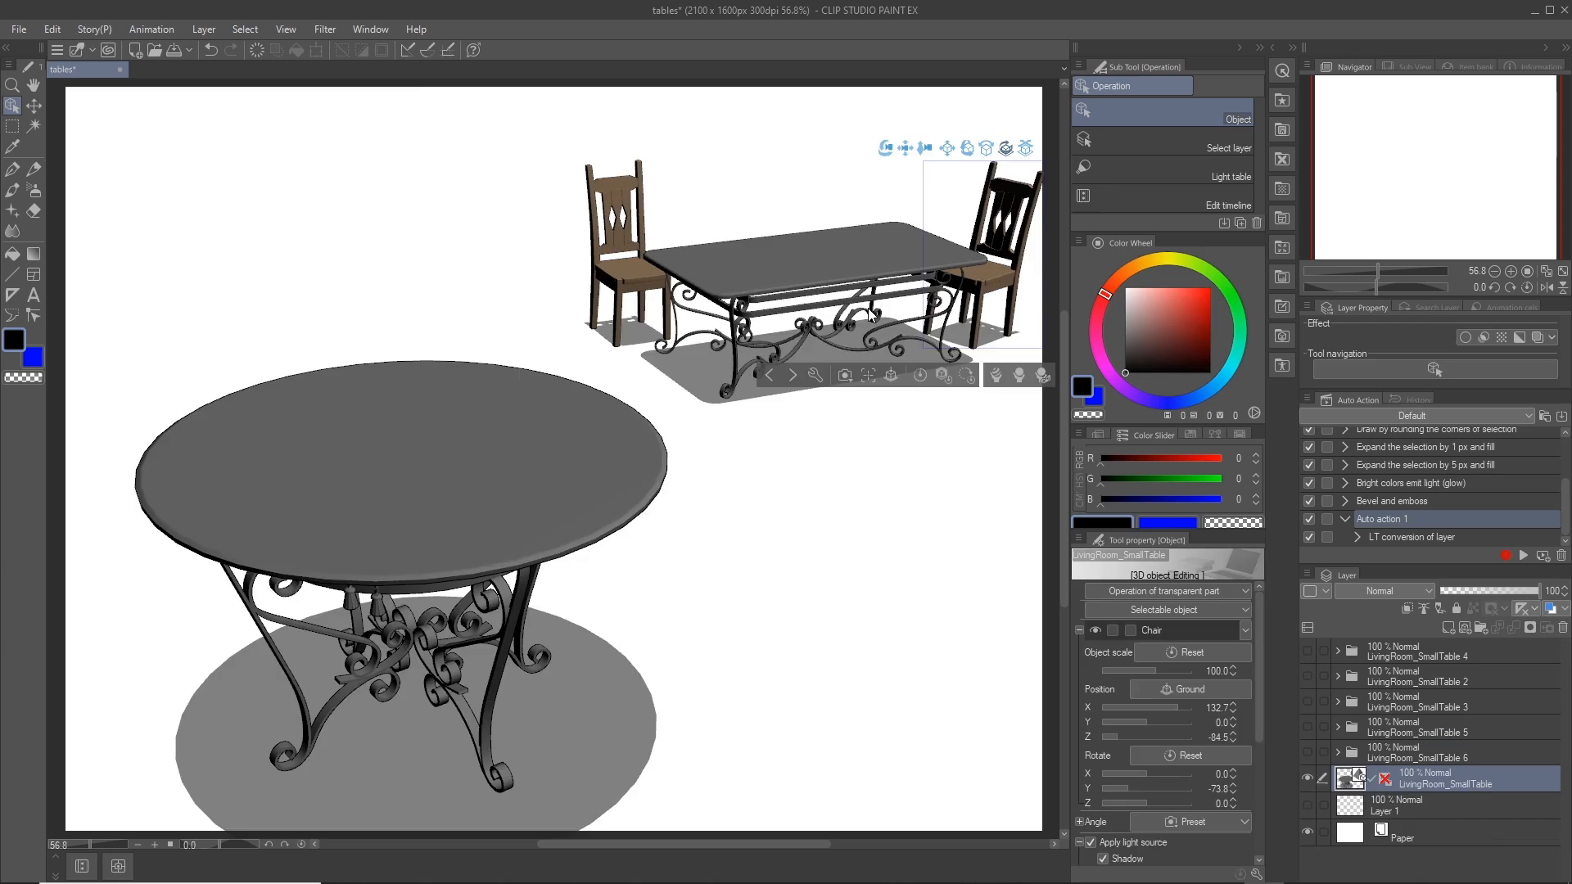
# - Hide LivingRoom_BigTable and both chairs within the 3D layer
pyautogui.click(1245, 630)
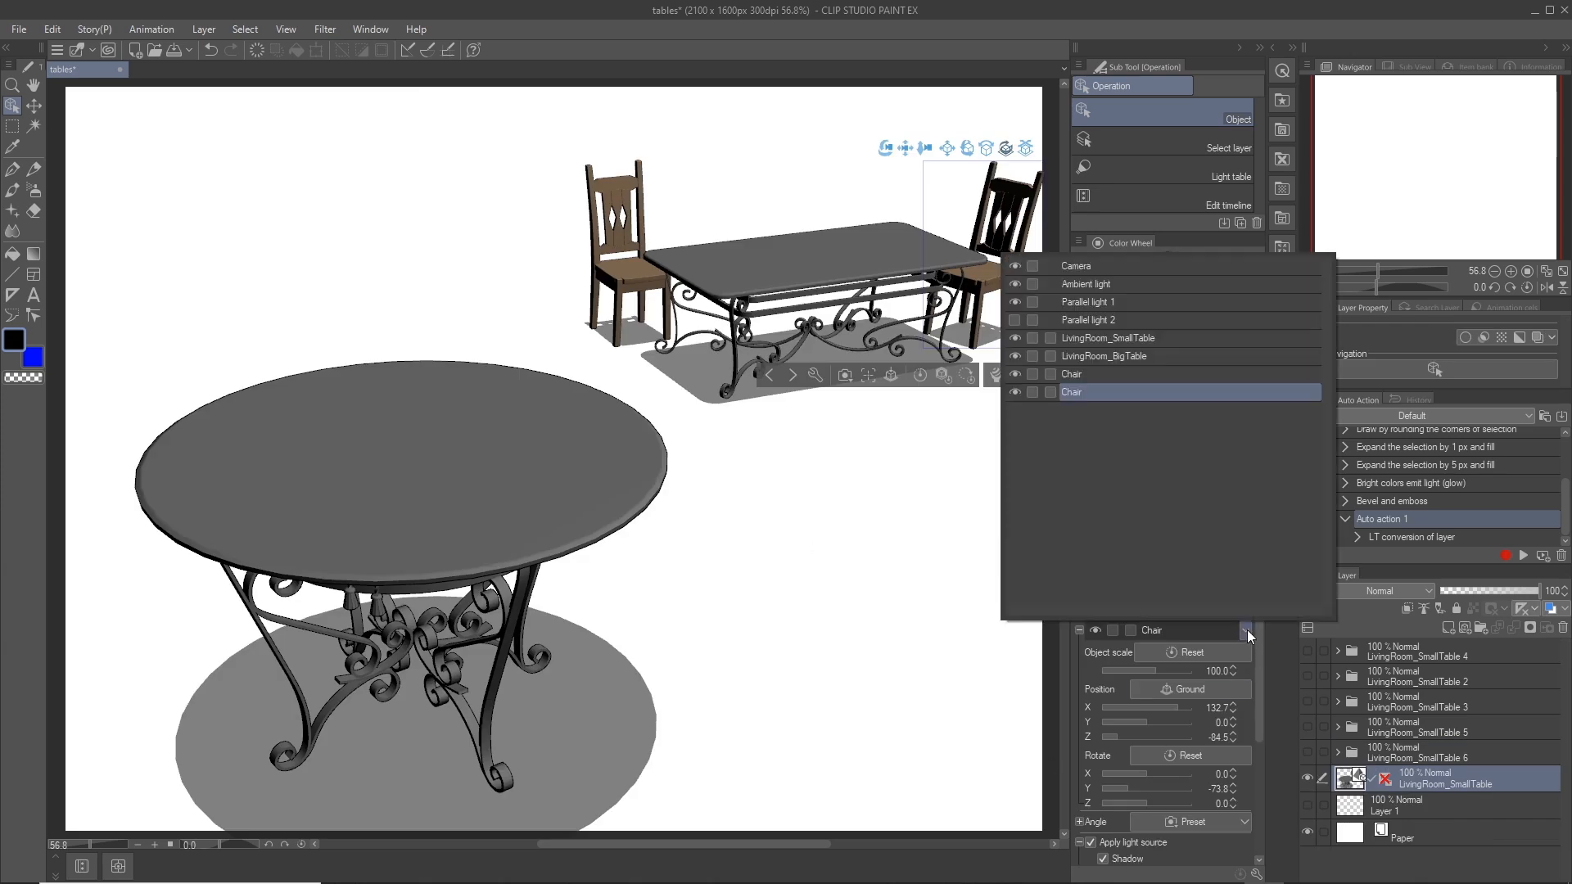
pyautogui.click(1014, 356)
pyautogui.click(1014, 375)
pyautogui.click(1015, 392)
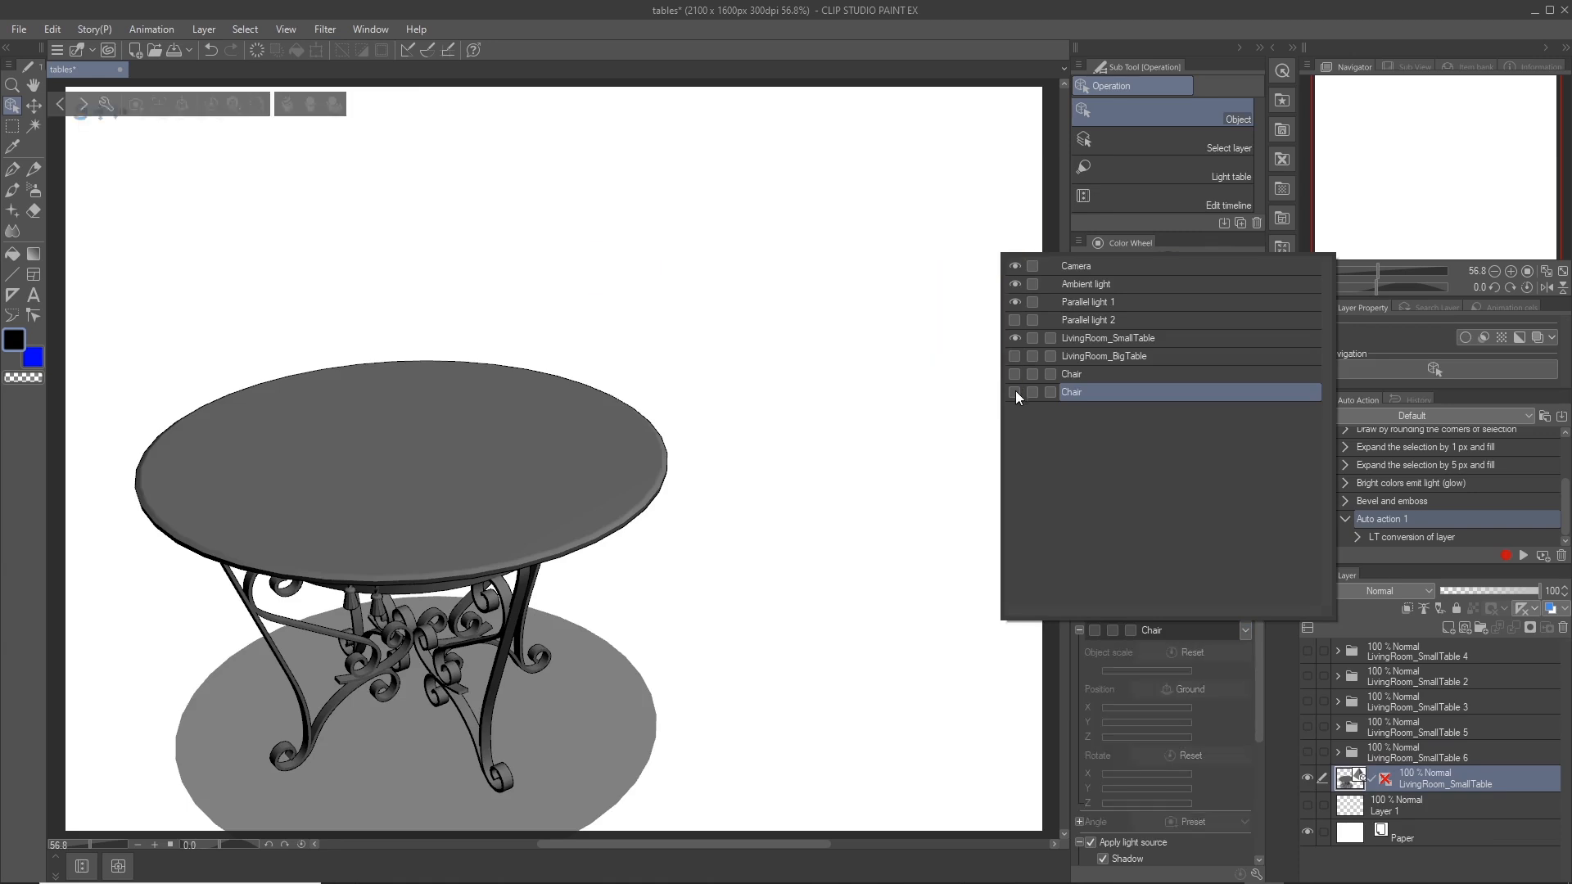
# - Select the small round table, move it back to X 68.5, Z -74.4, and adjust the camera around it
pyautogui.click(1119, 346)
pyautogui.click(312, 376)
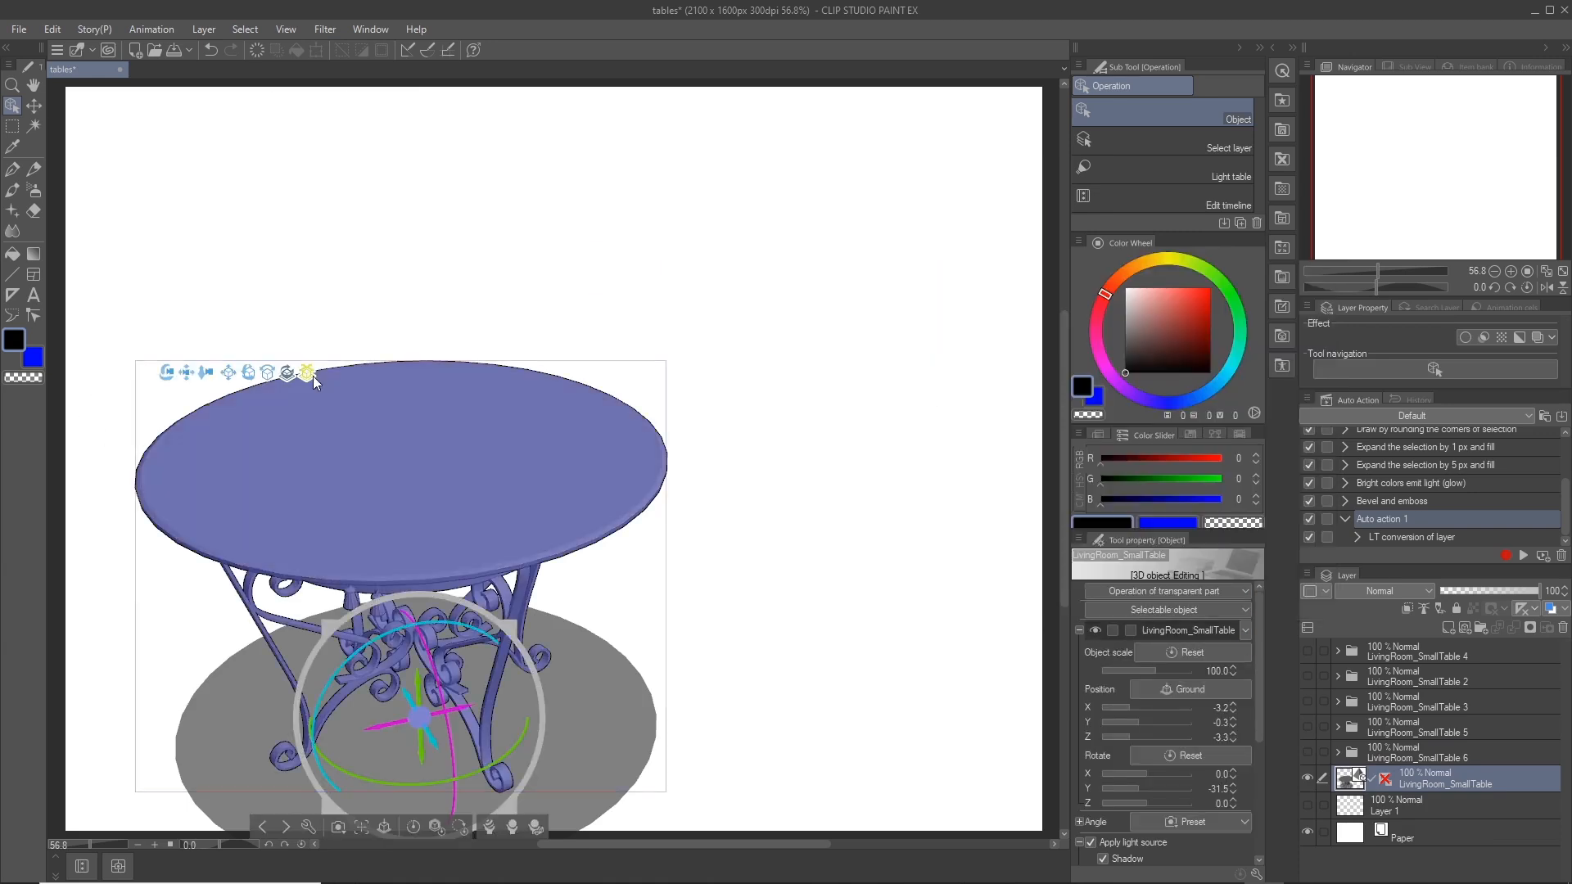
pyautogui.moveTo(314, 378); pyautogui.dragTo(696, 400)
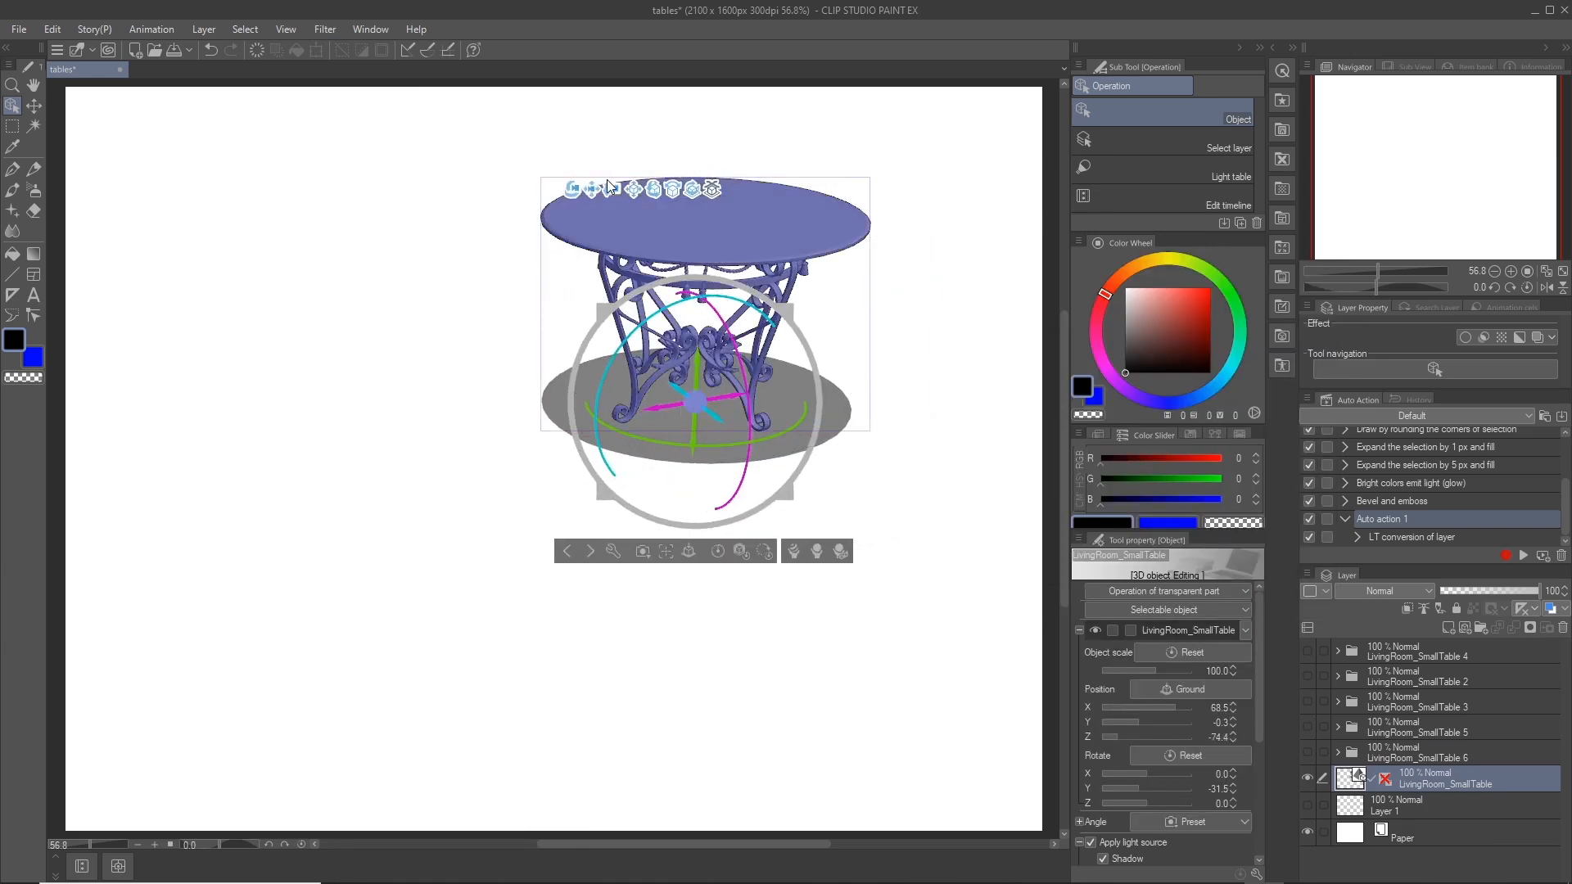
pyautogui.moveTo(580, 194); pyautogui.dragTo(583, 251)
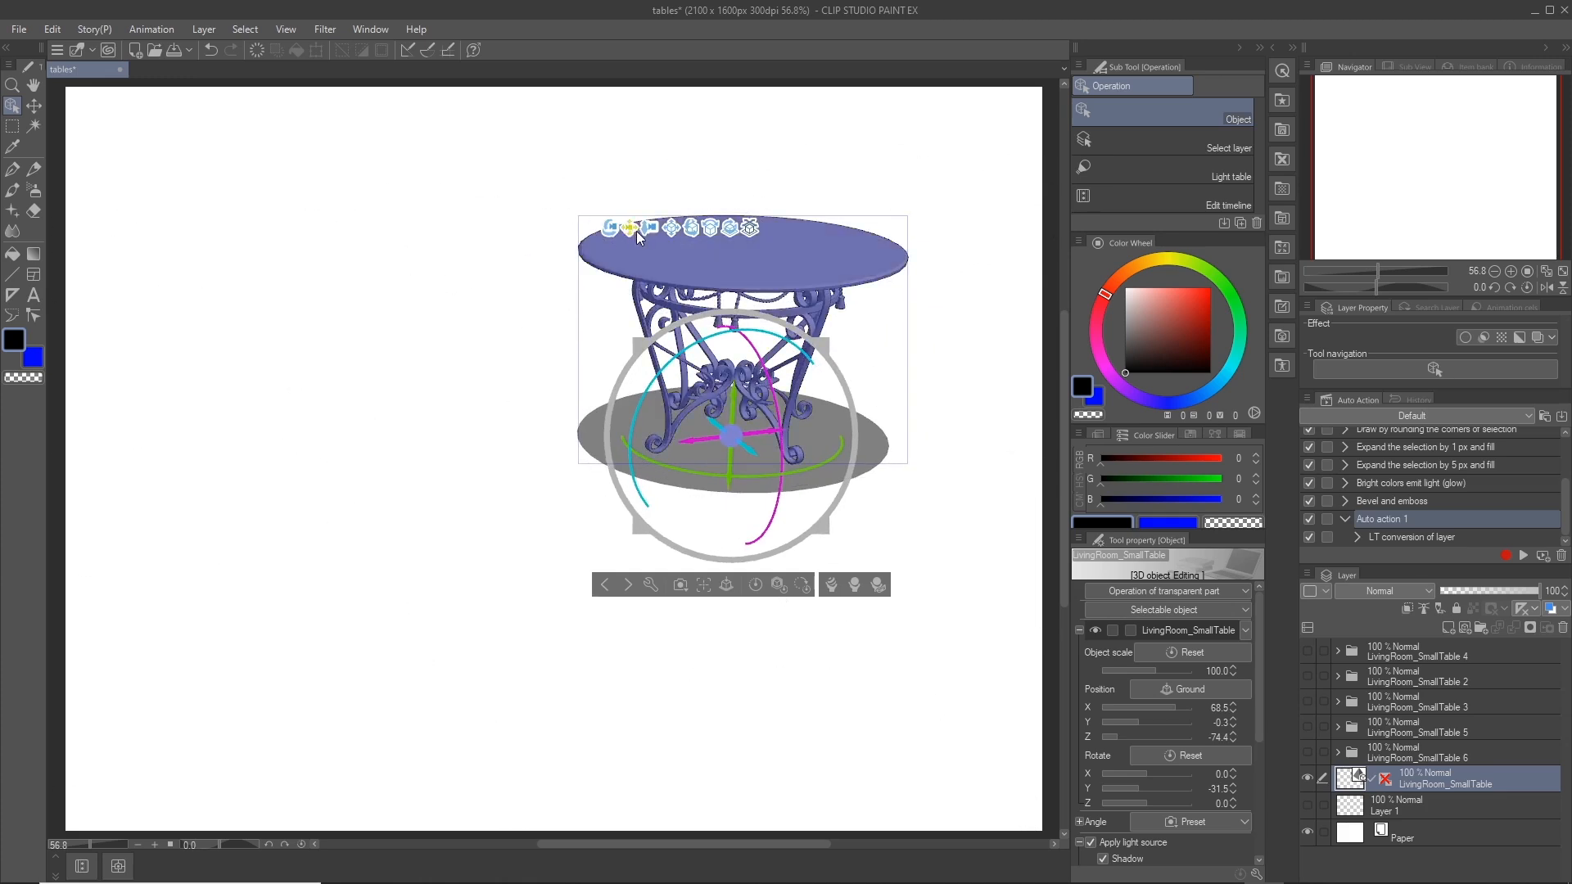
# - Rename the recorded auto action as Linework, run it on the small table's 3D layer, and collapse the resulting folder
pyautogui.doubleClick(1381, 538)
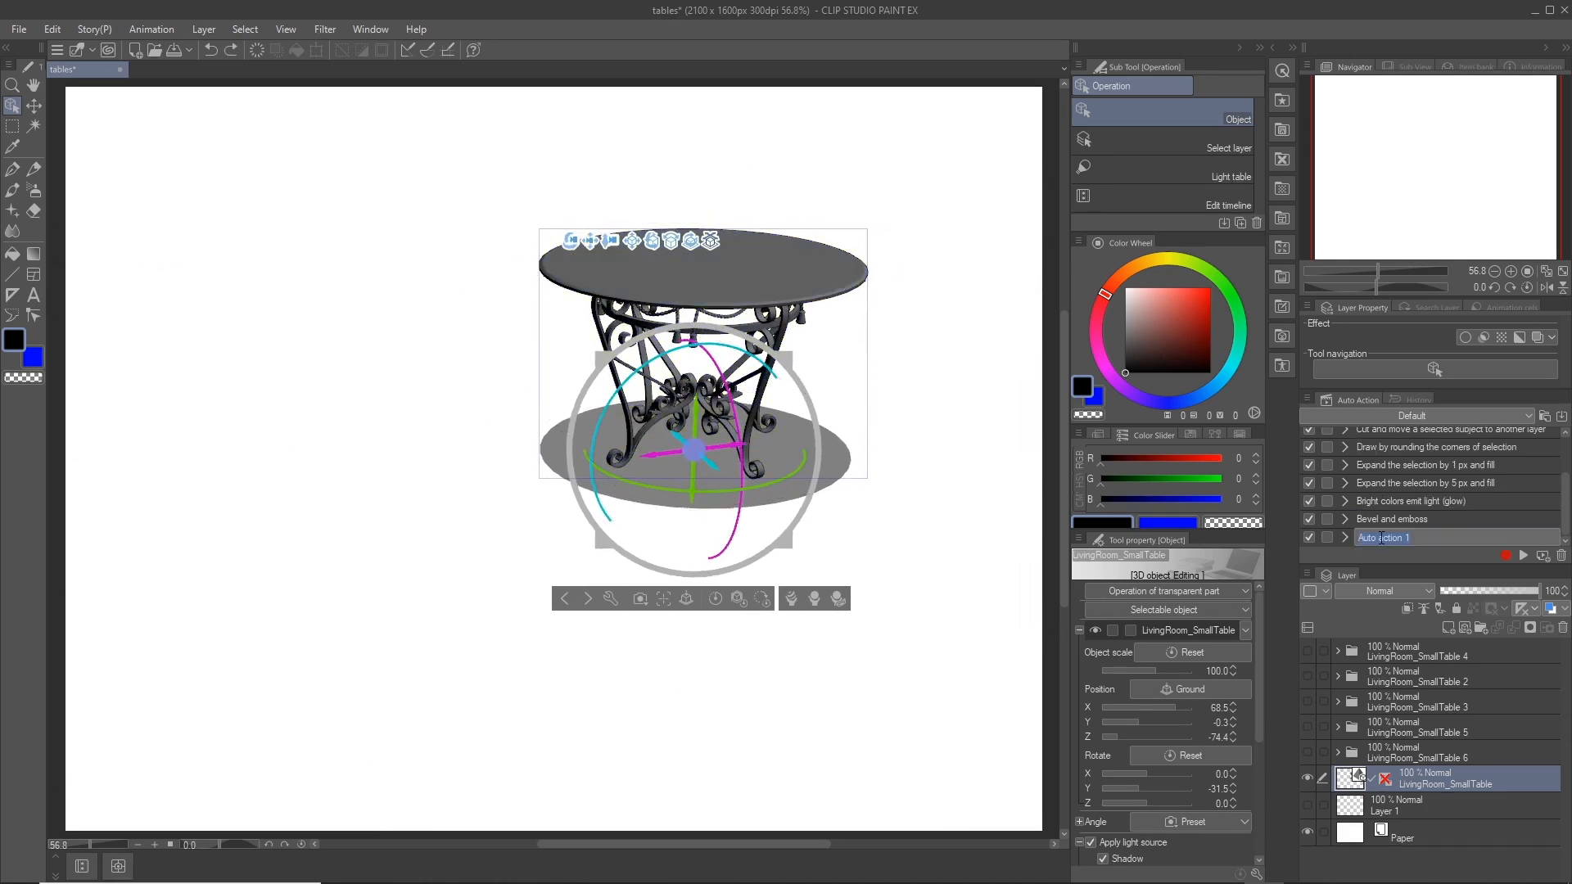
pyautogui.write('Linework')
pyautogui.press('Return')
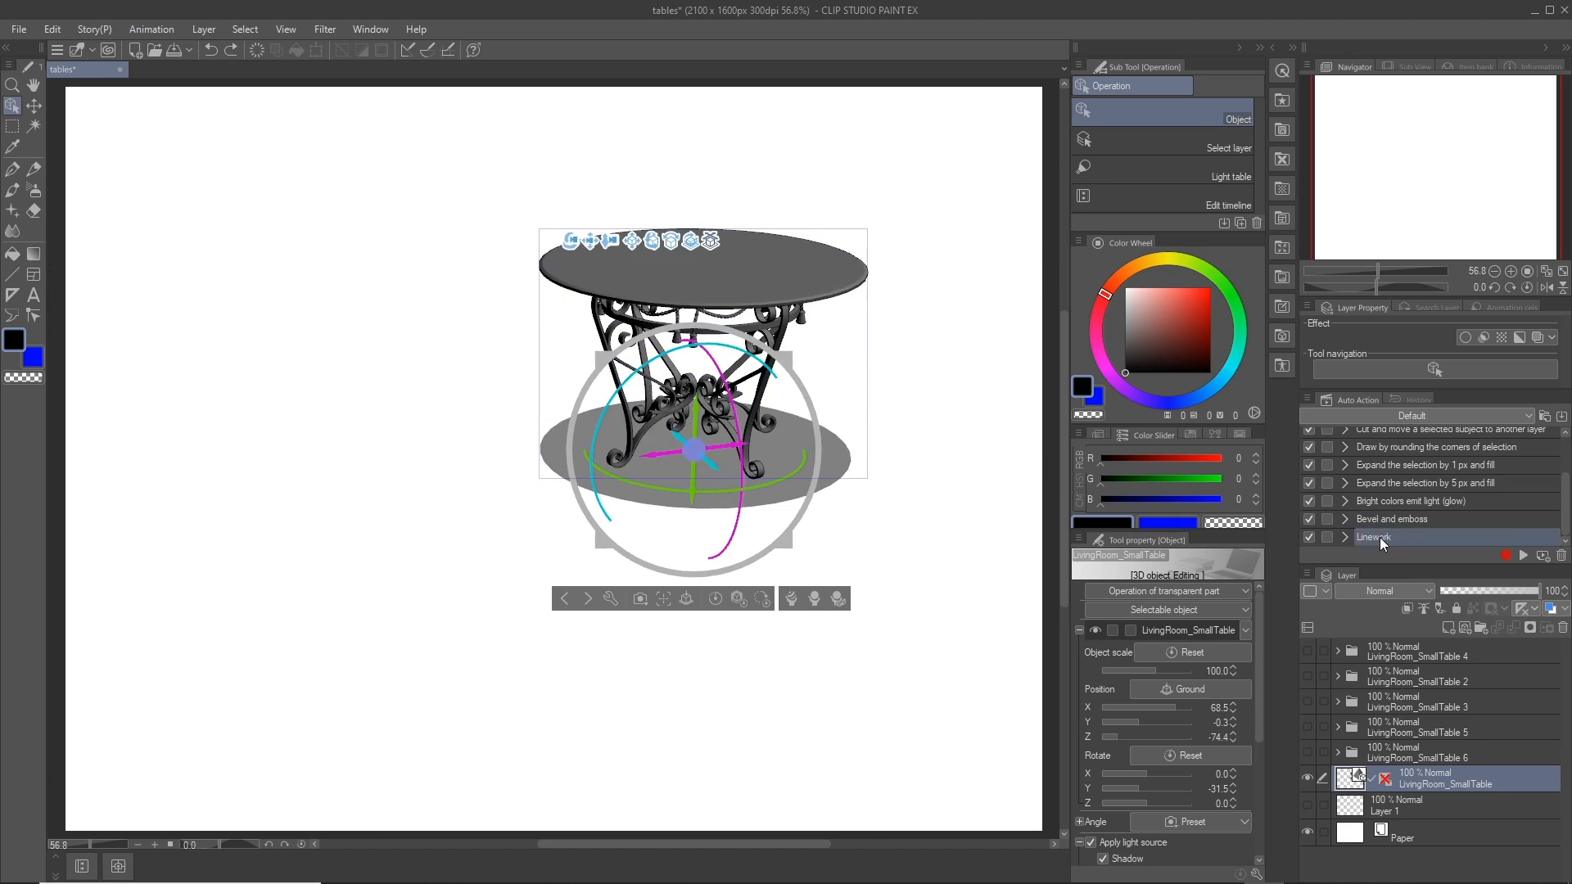
pyautogui.click(1522, 556)
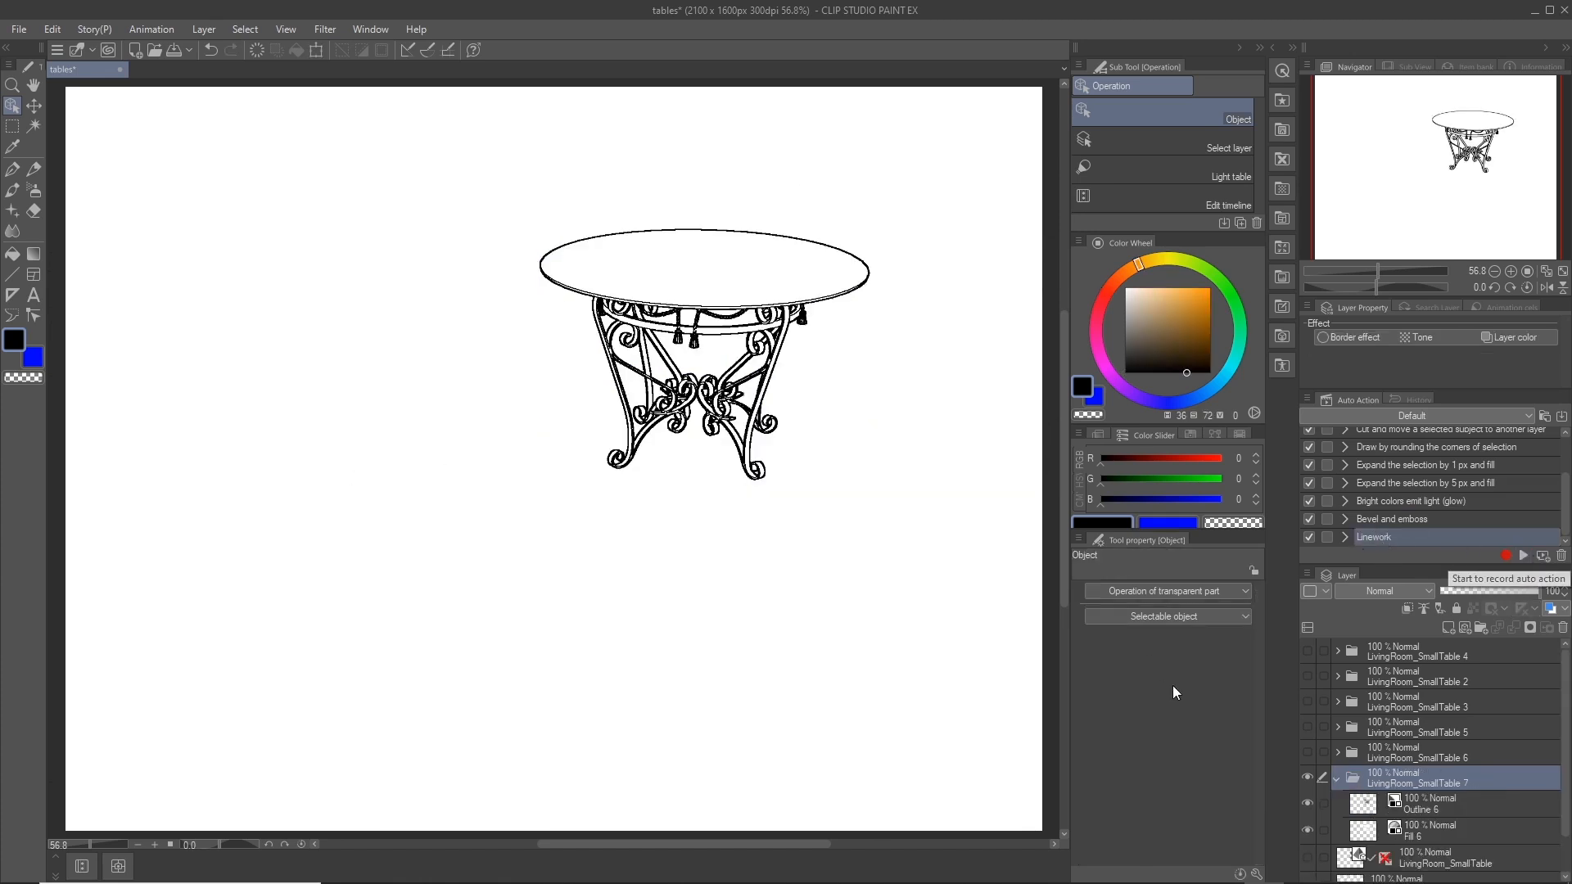
pyautogui.click(1339, 780)
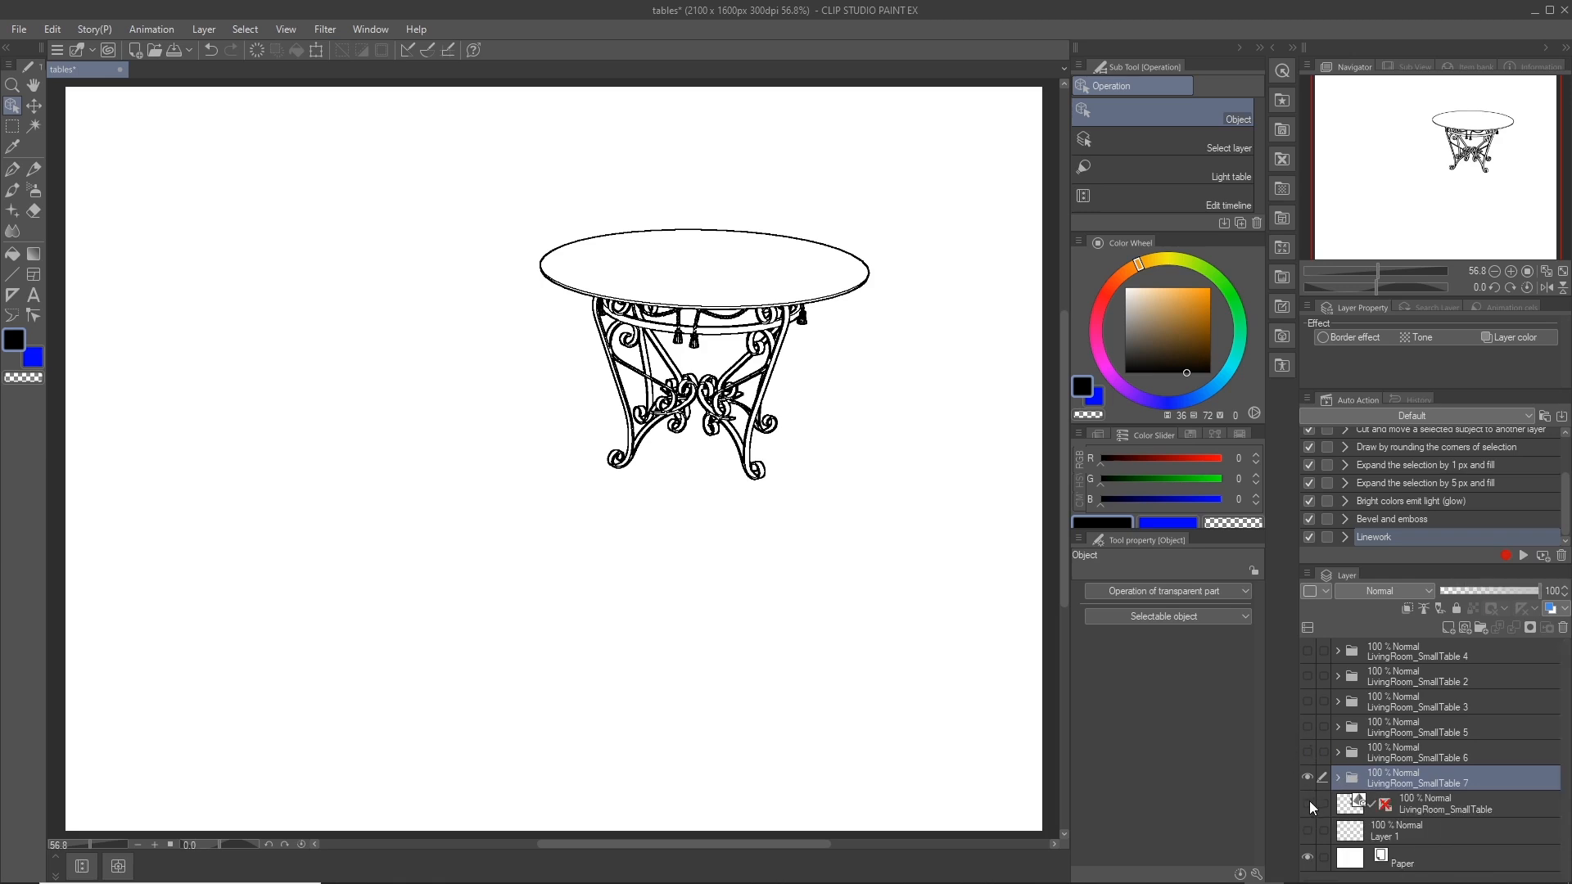
# - Show and reselect the LivingRoom_SmallTable 3D layer beneath the converted linework folder
pyautogui.click(206, 30)
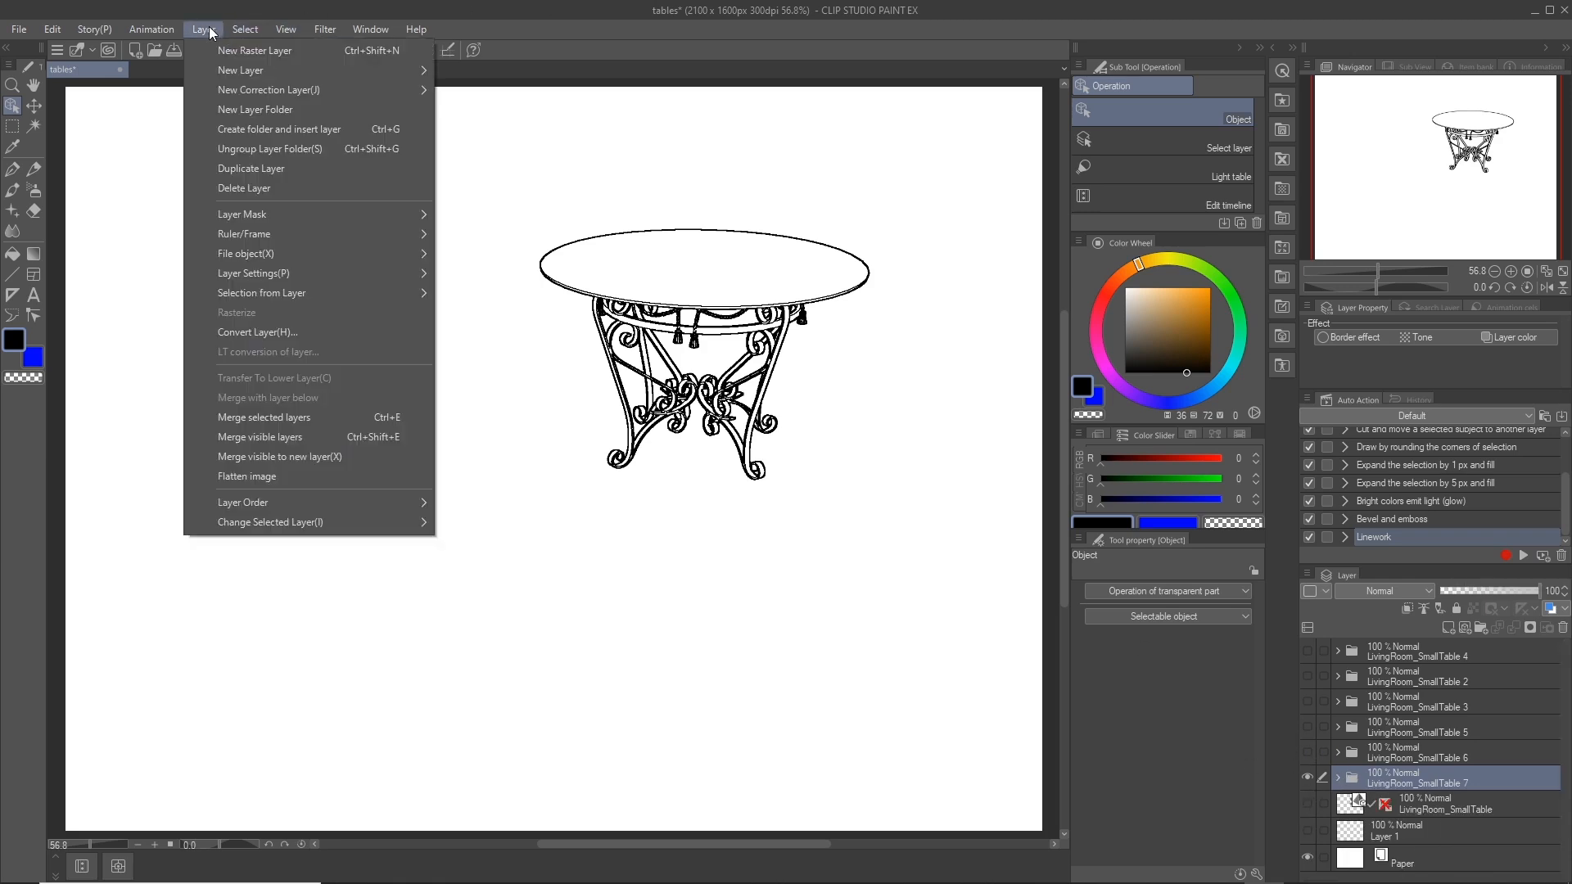
pyautogui.click(212, 33)
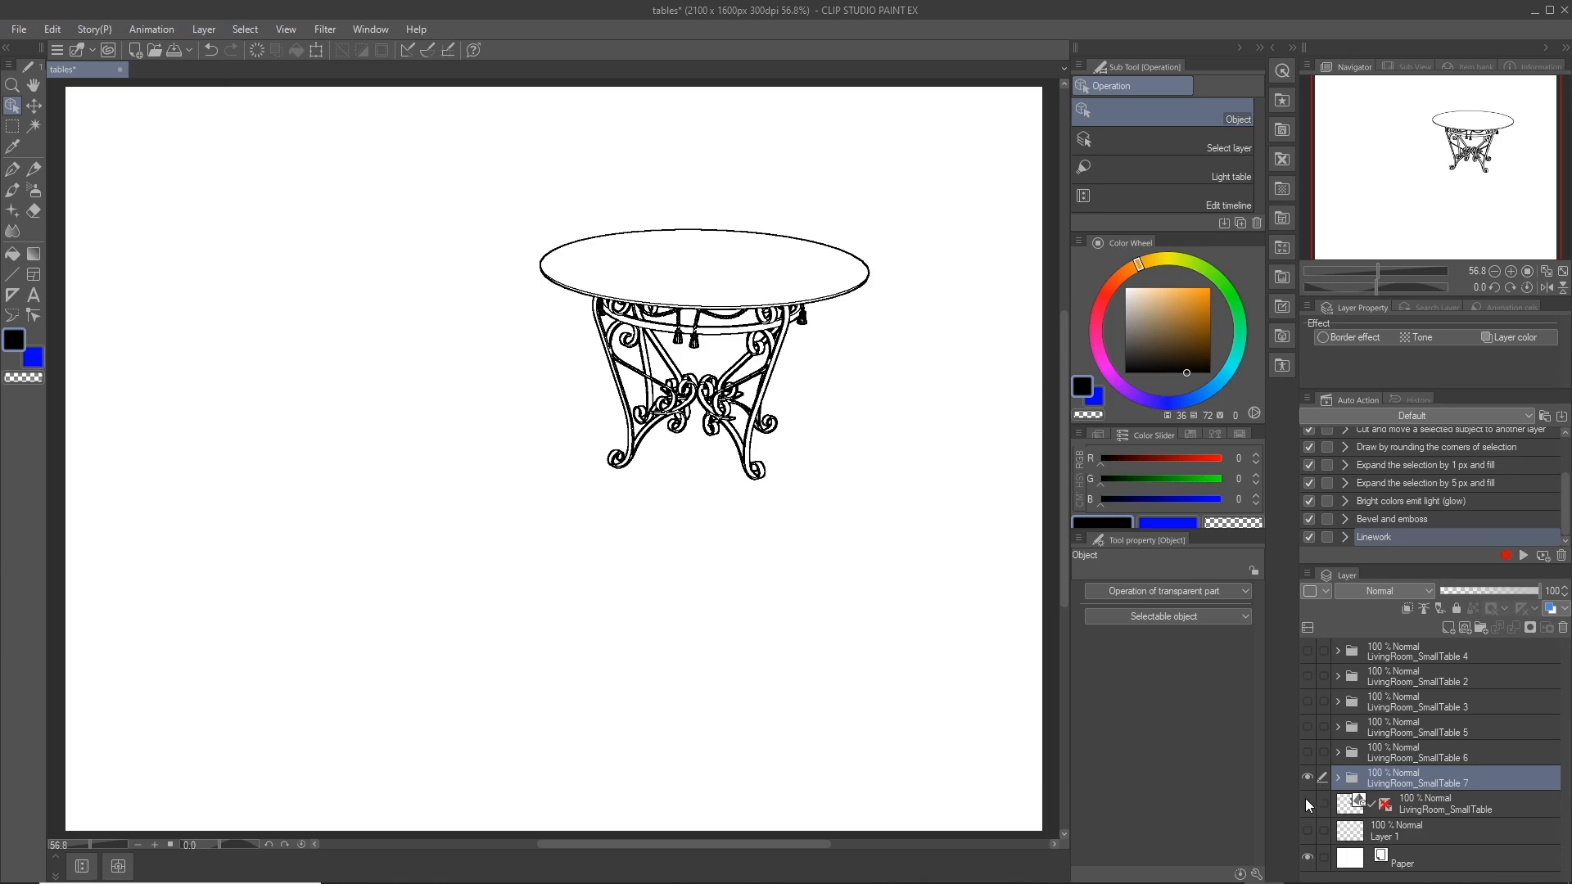
pyautogui.click(731, 439)
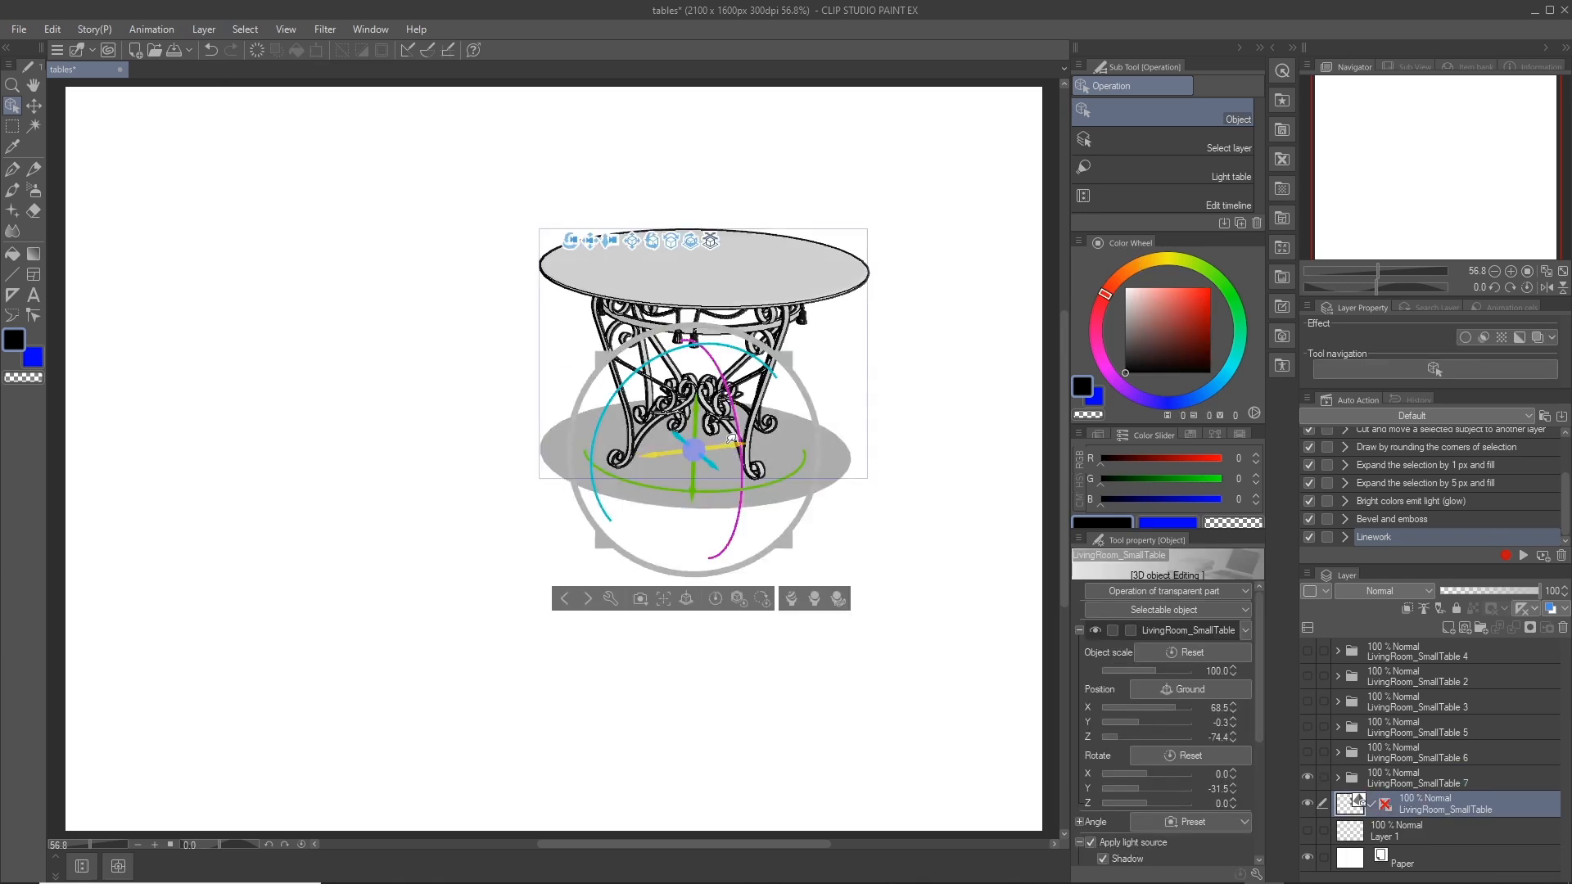
# - Move the round table to X 4.8, Z -27.8 with Y rotation -65.0, run the Linework auto action on it, and collapse the new folder
pyautogui.moveTo(732, 439); pyautogui.dragTo(330, 464)
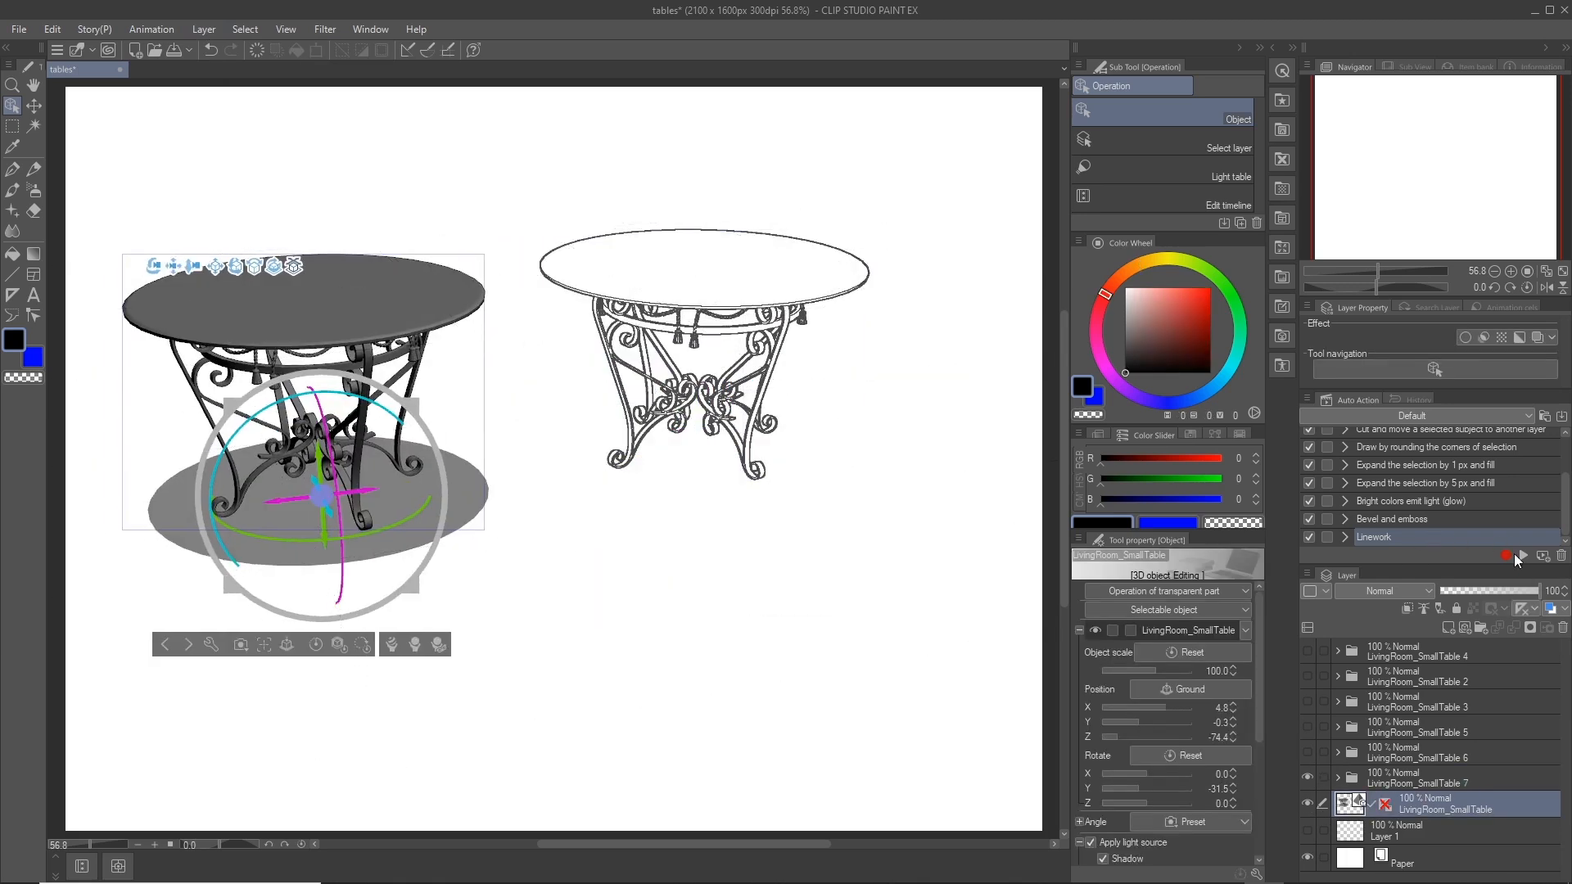
pyautogui.moveTo(378, 542); pyautogui.dragTo(392, 667)
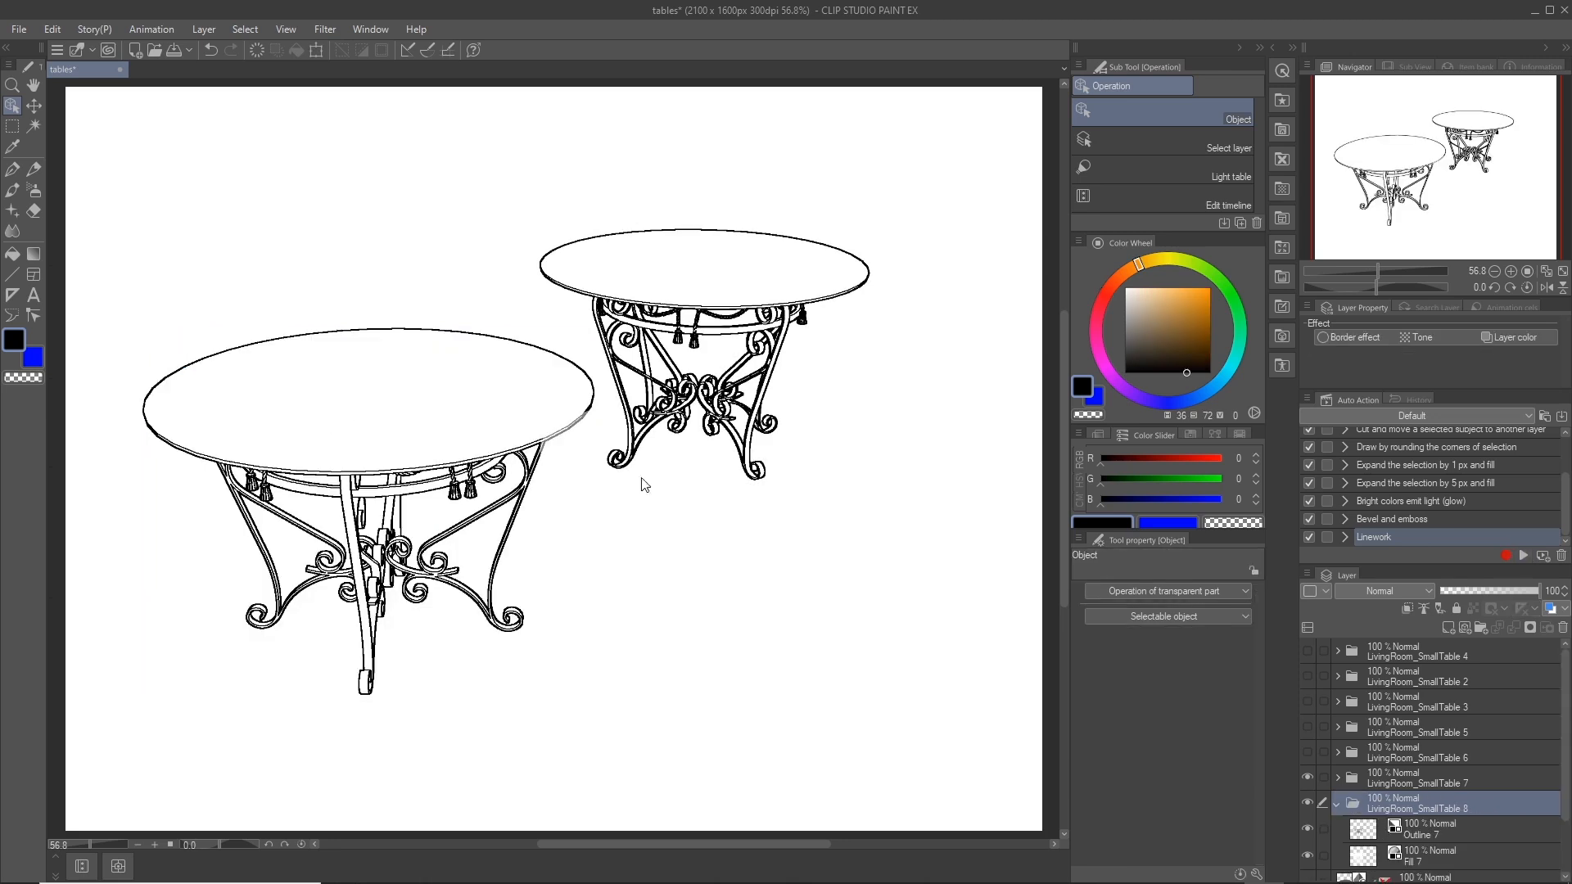
pyautogui.click(1337, 804)
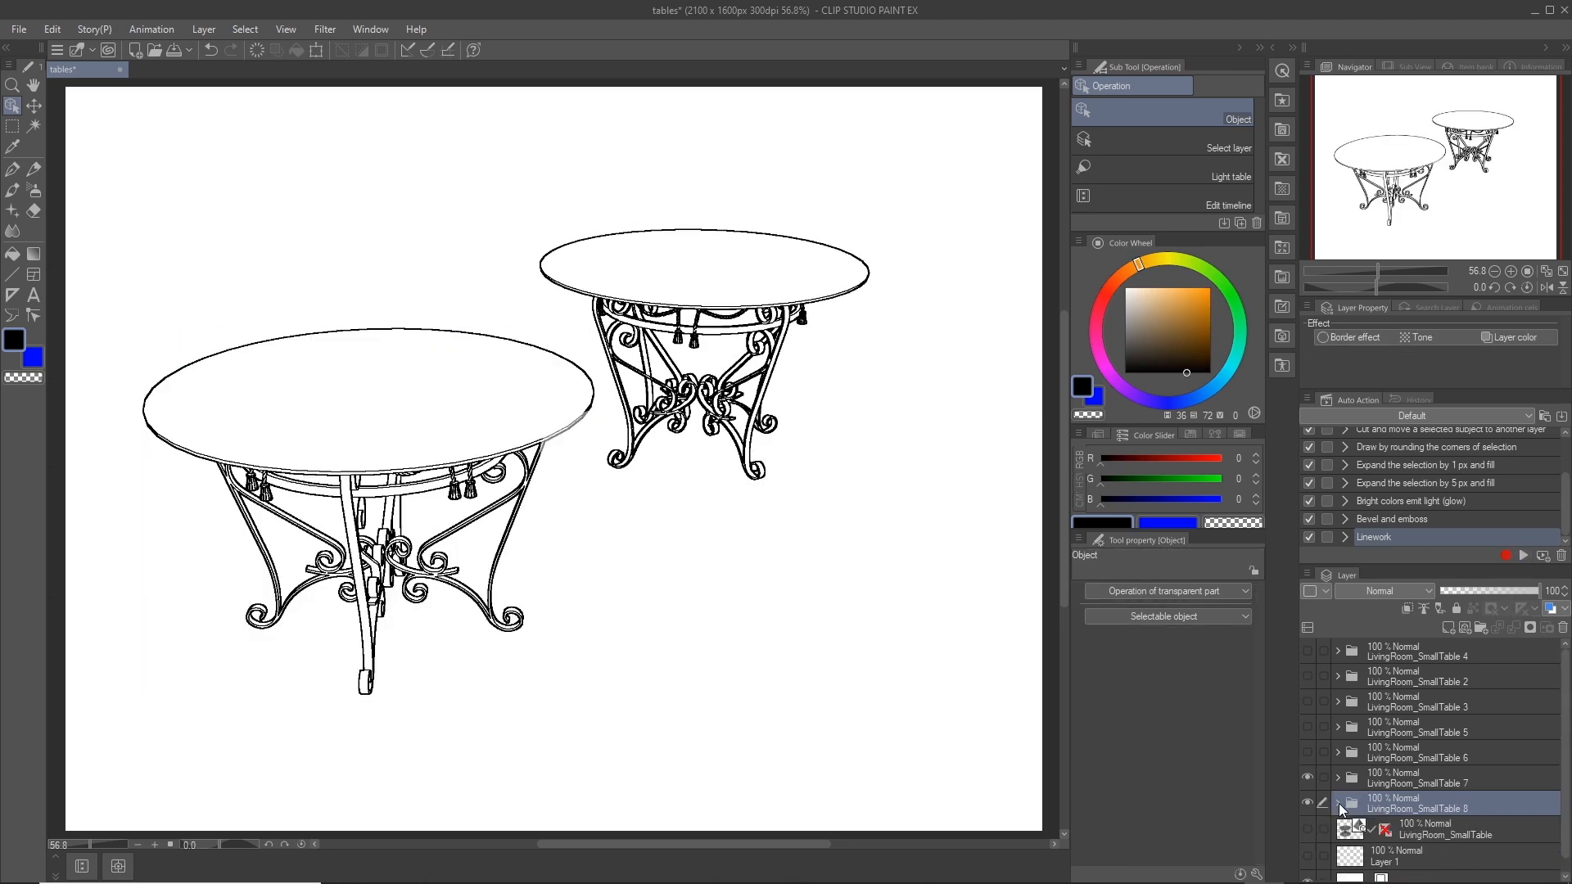
# - Show and select the LivingRoom_SmallTable 3D layer, move the table toward the front right of the canvas, and convert it with Linework
pyautogui.click(1436, 831)
pyautogui.click(1305, 827)
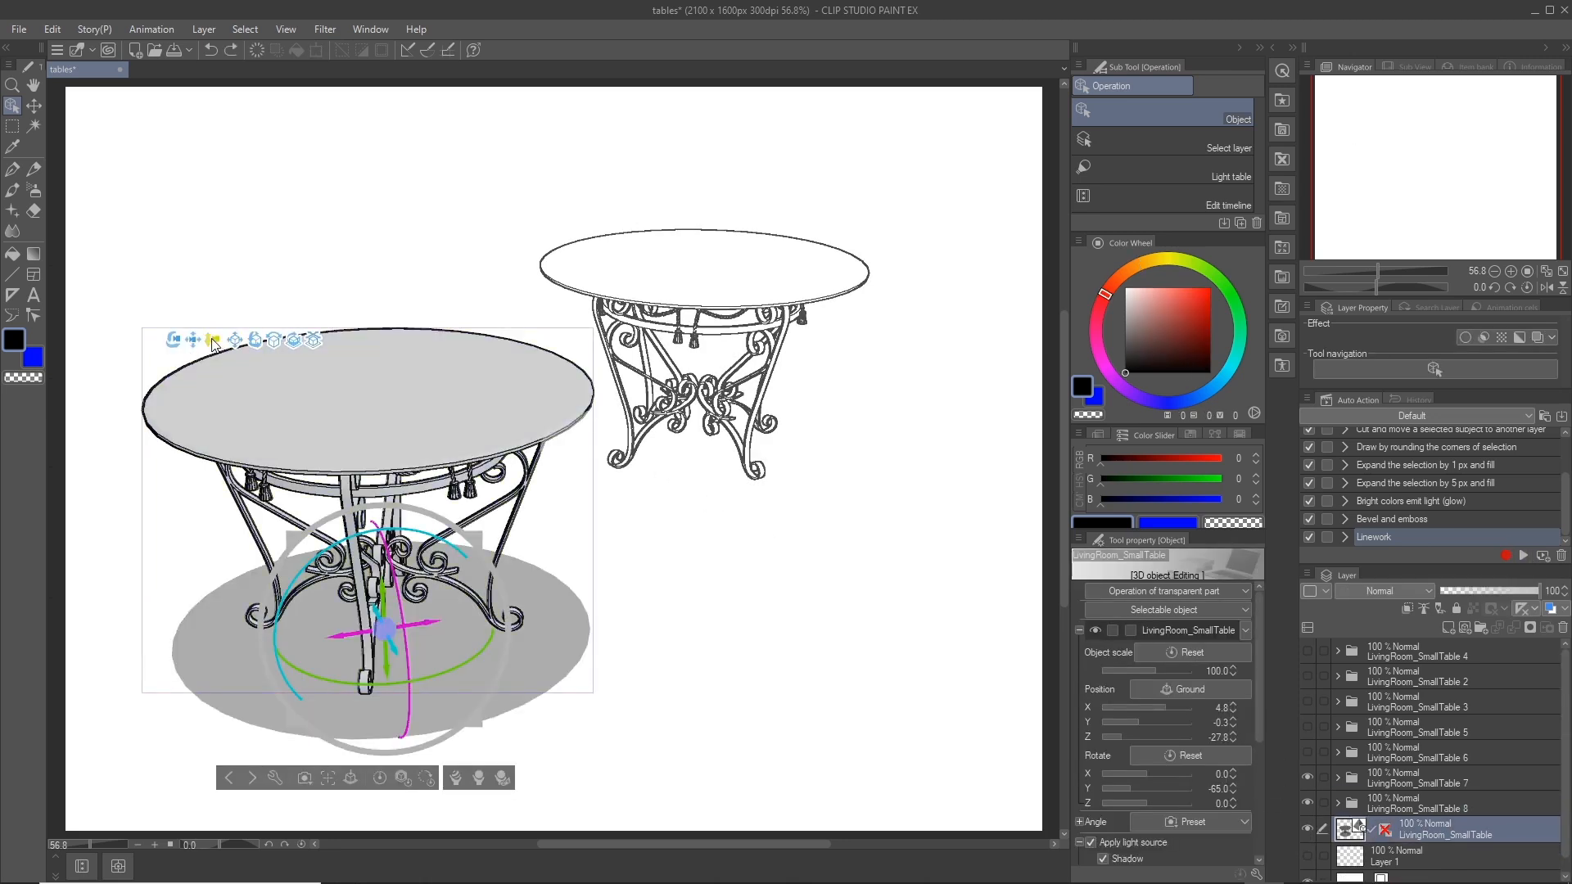
pyautogui.moveTo(313, 339); pyautogui.dragTo(854, 720)
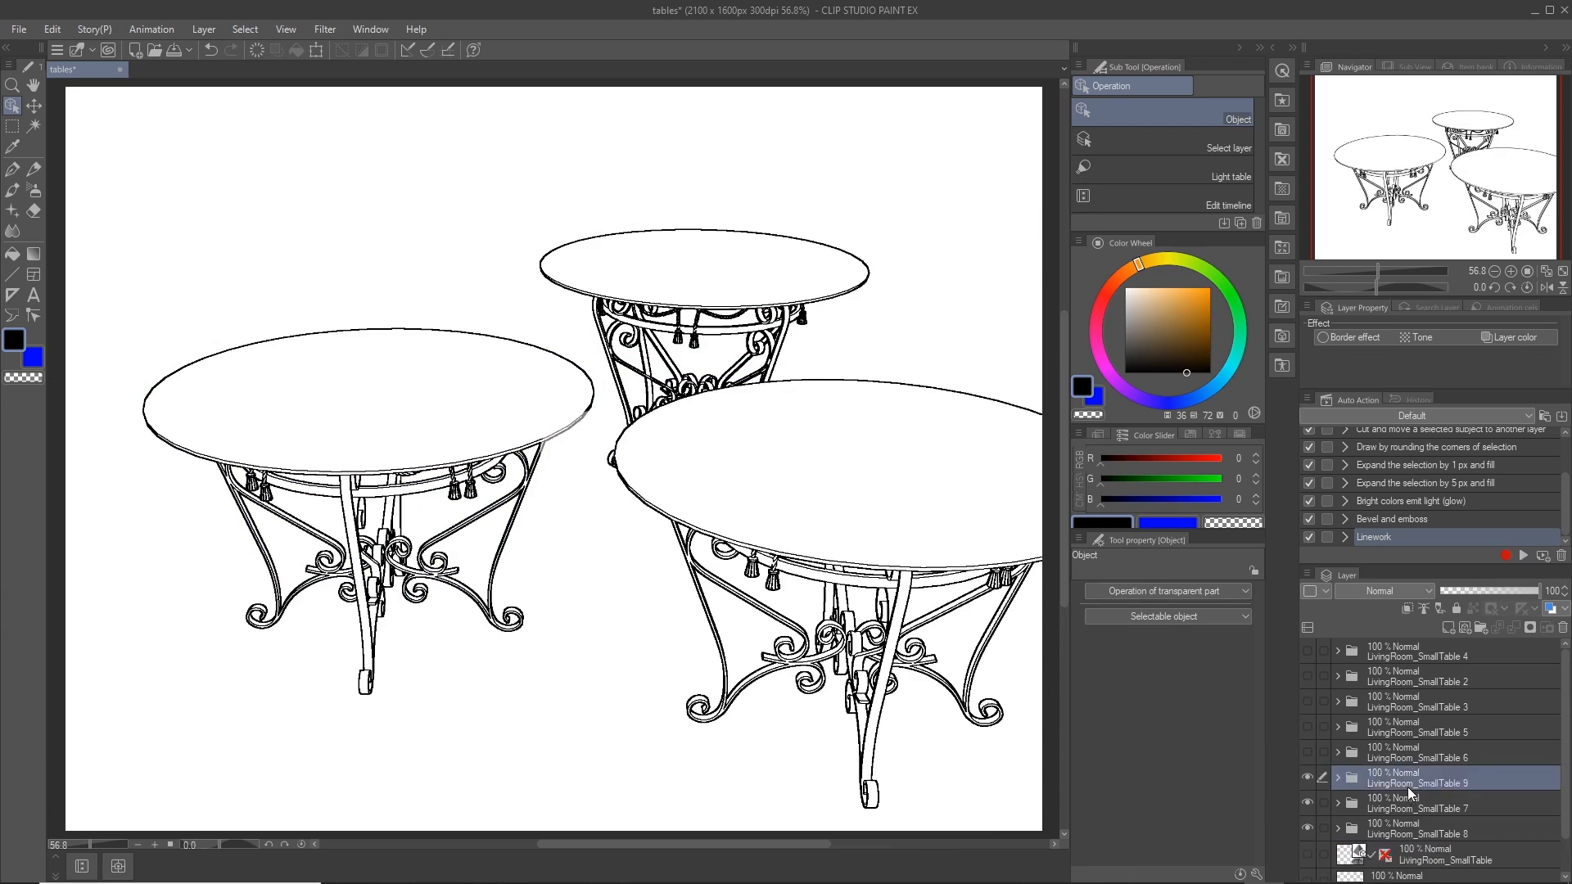
# - Close the tables document and create a new illustration canvas
pyautogui.click(119, 69)
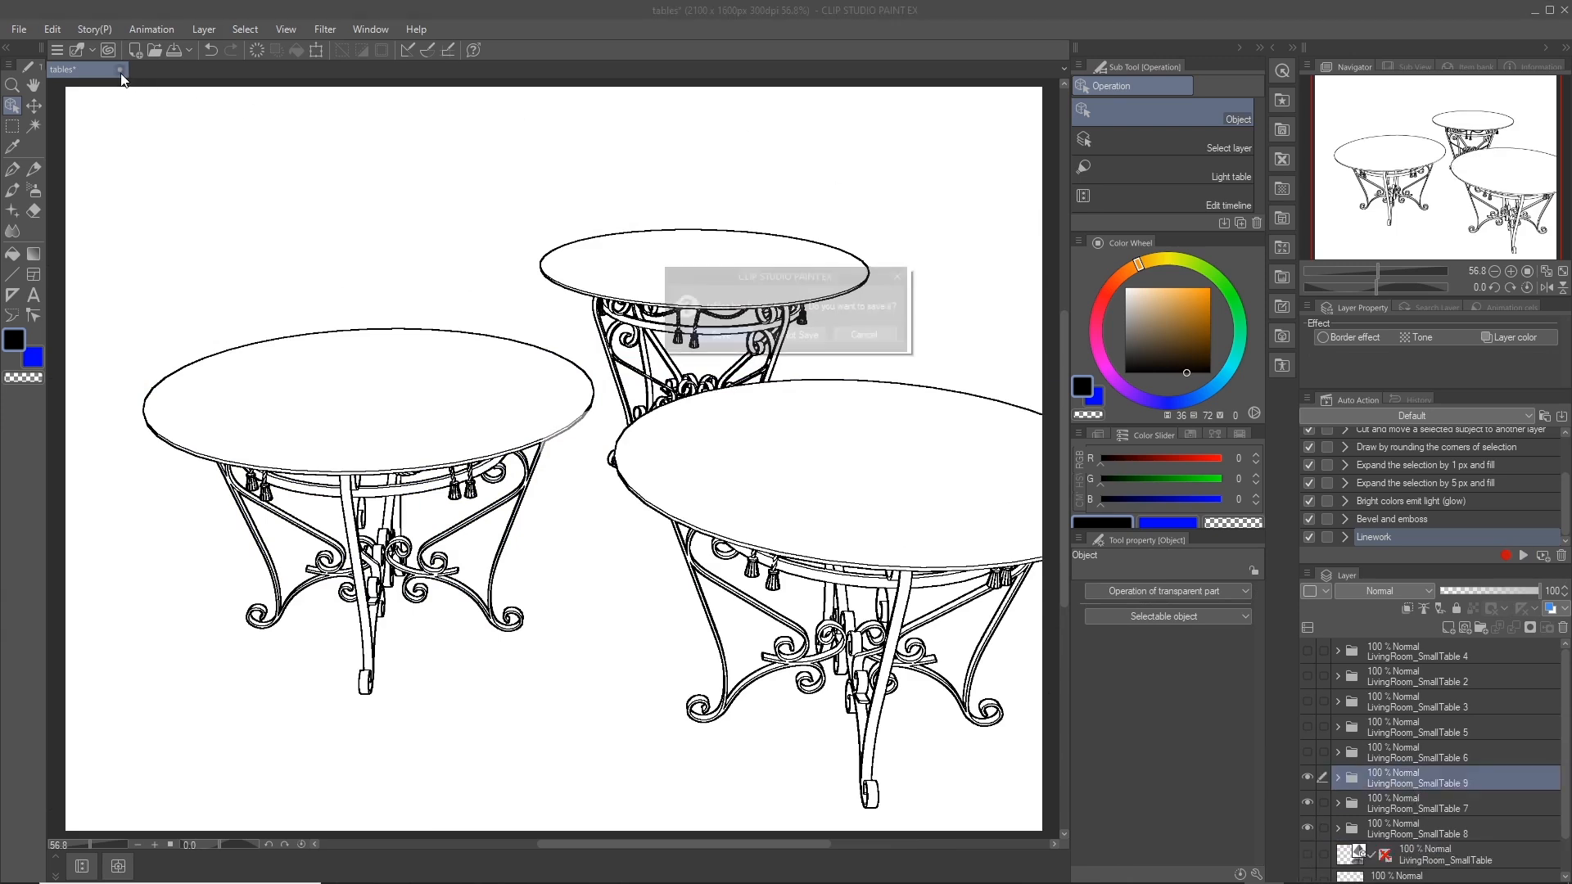
pyautogui.click(719, 335)
pyautogui.click(19, 28)
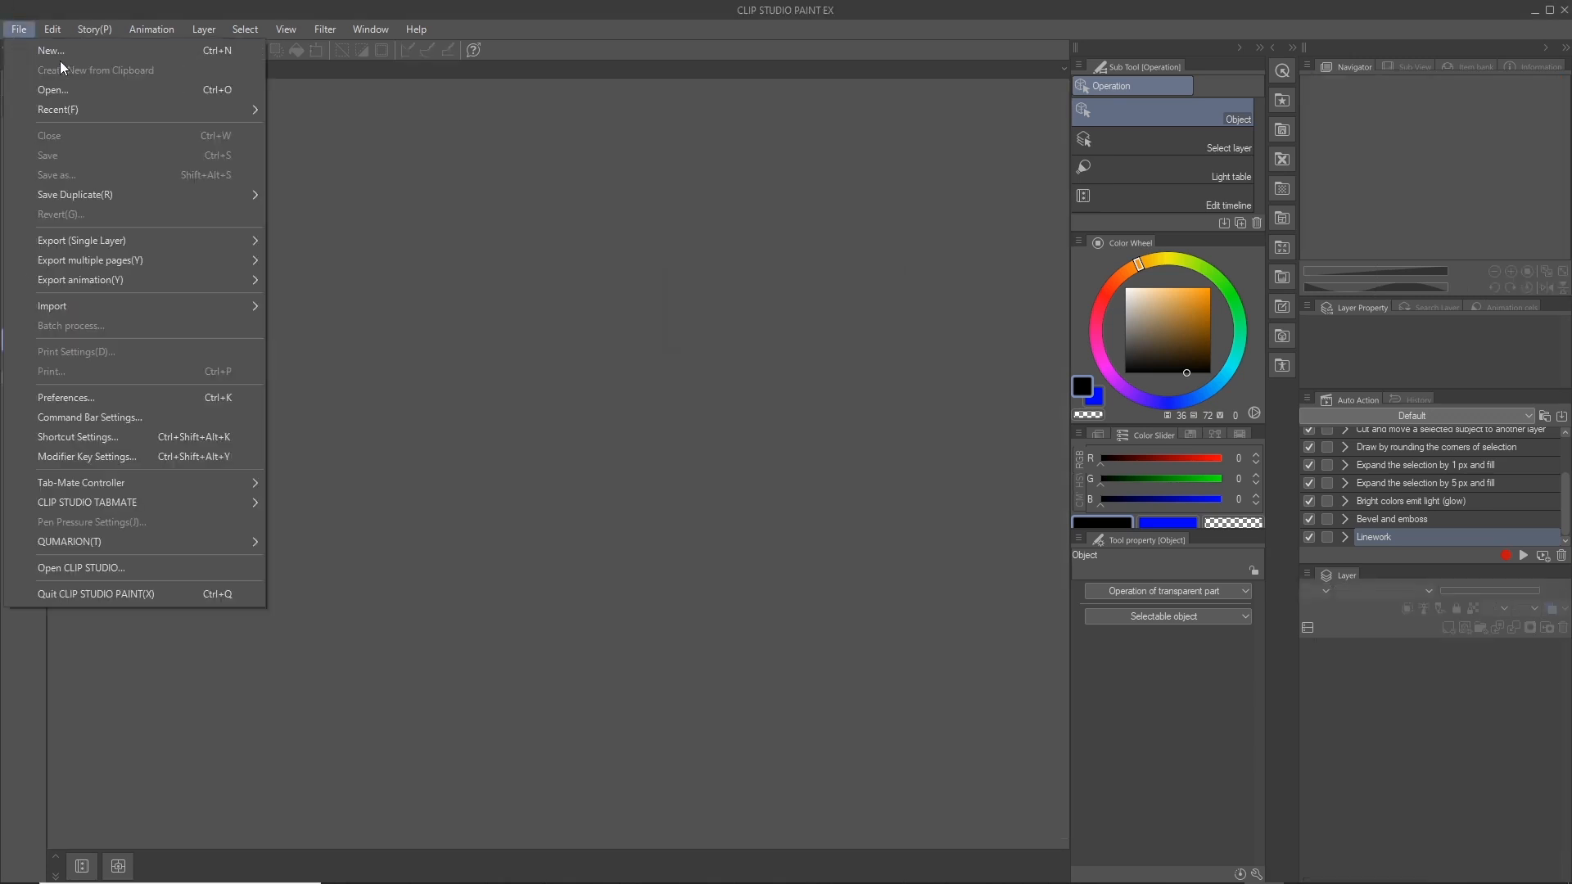
pyautogui.click(62, 64)
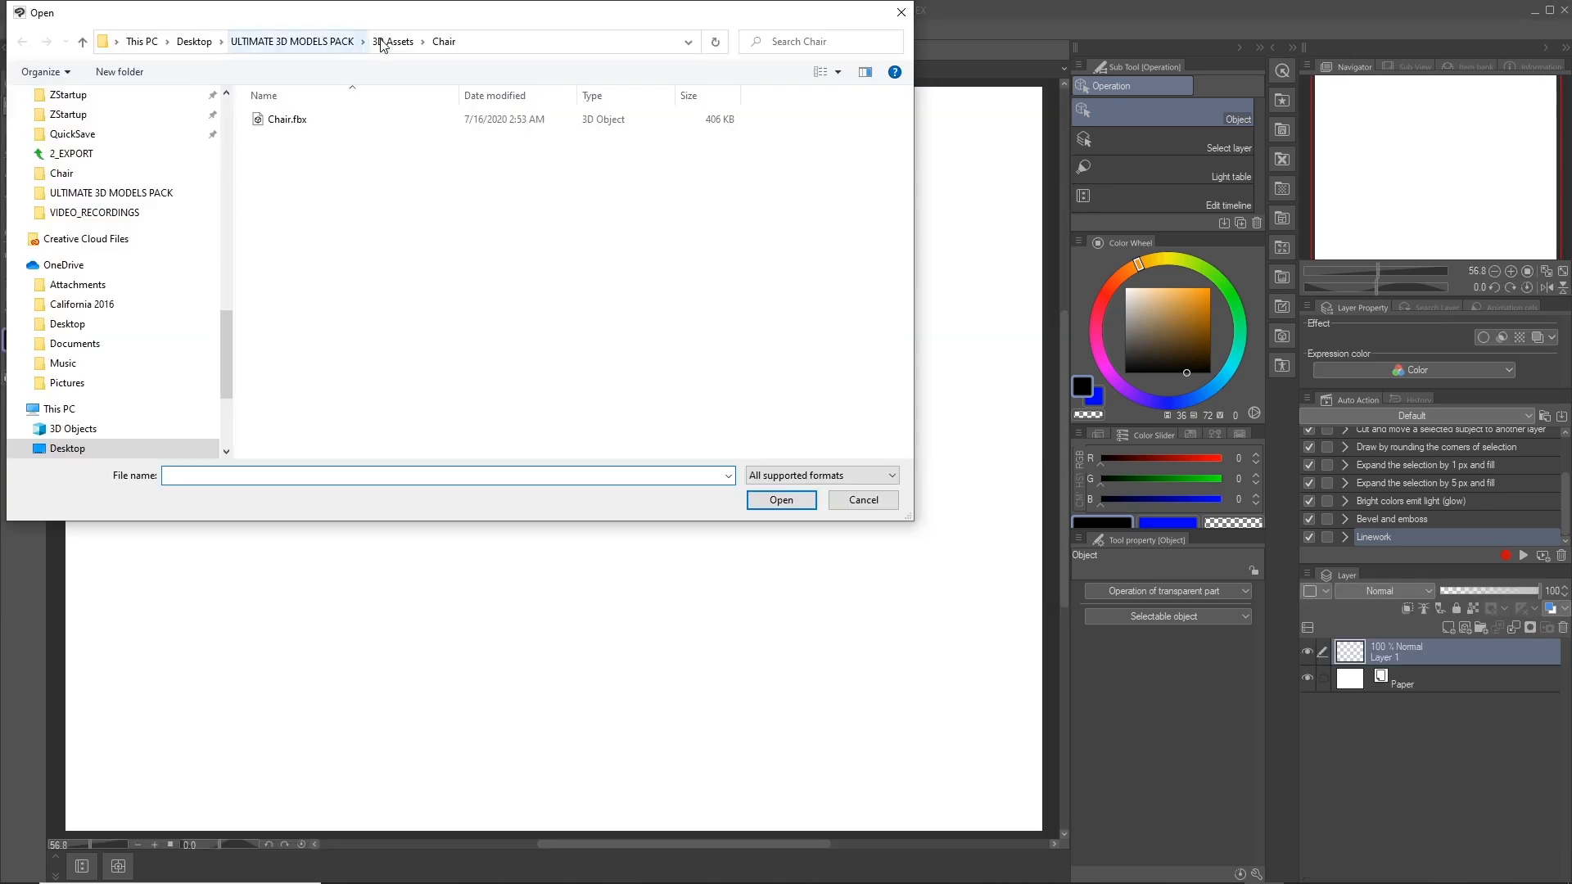
# - Import Chandelier.fbx from the Chandelier folder in 3D Assets and adjust the camera to frame the model
pyautogui.click(384, 46)
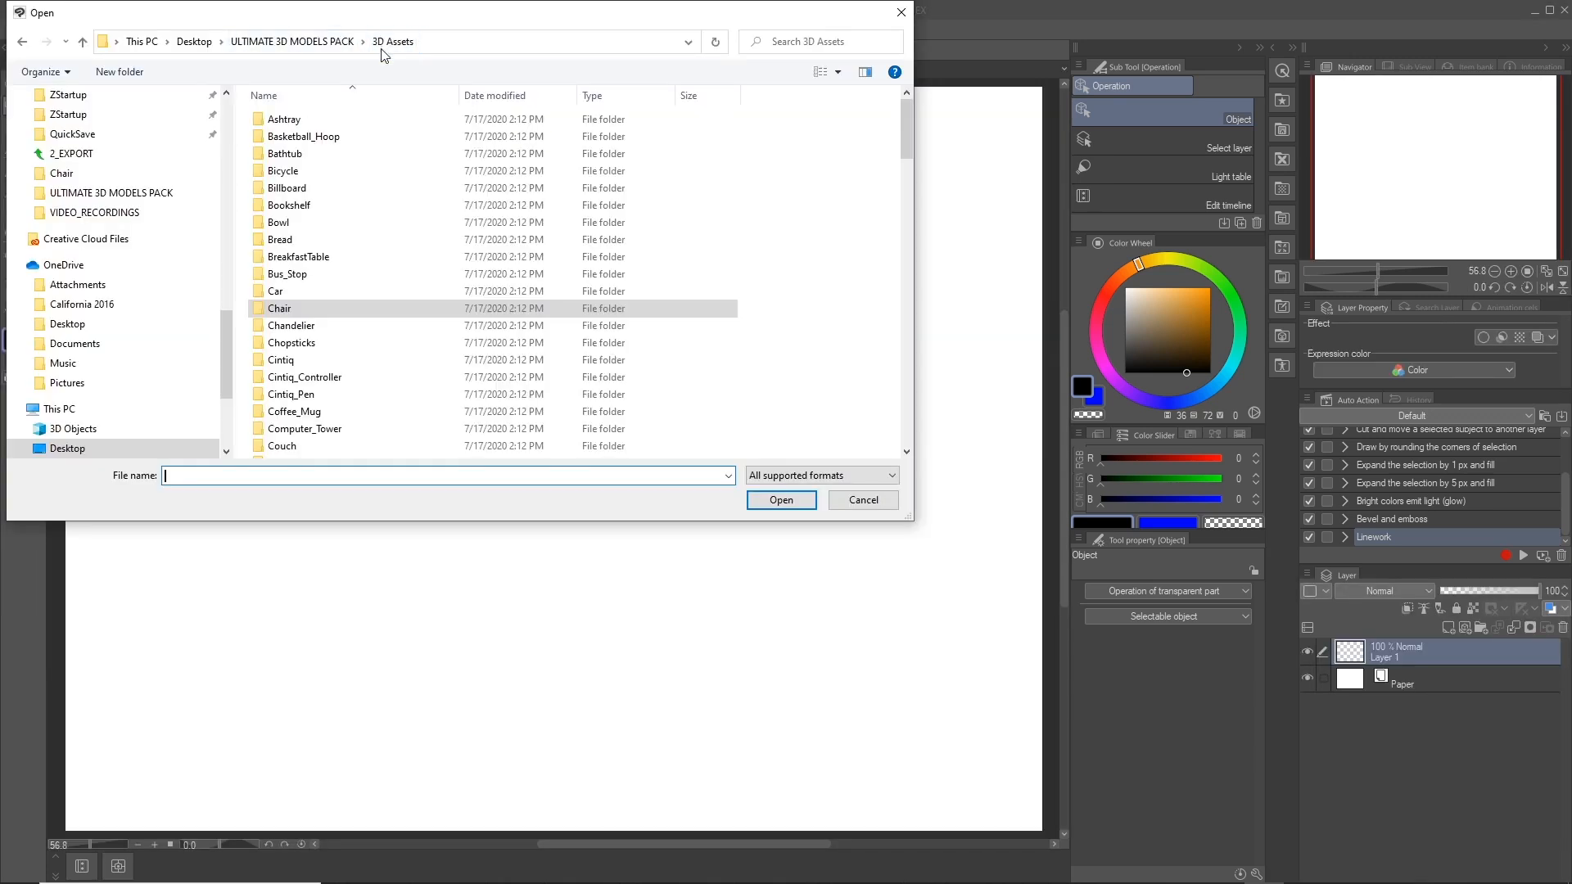
pyautogui.doubleClick(365, 325)
pyautogui.click(324, 123)
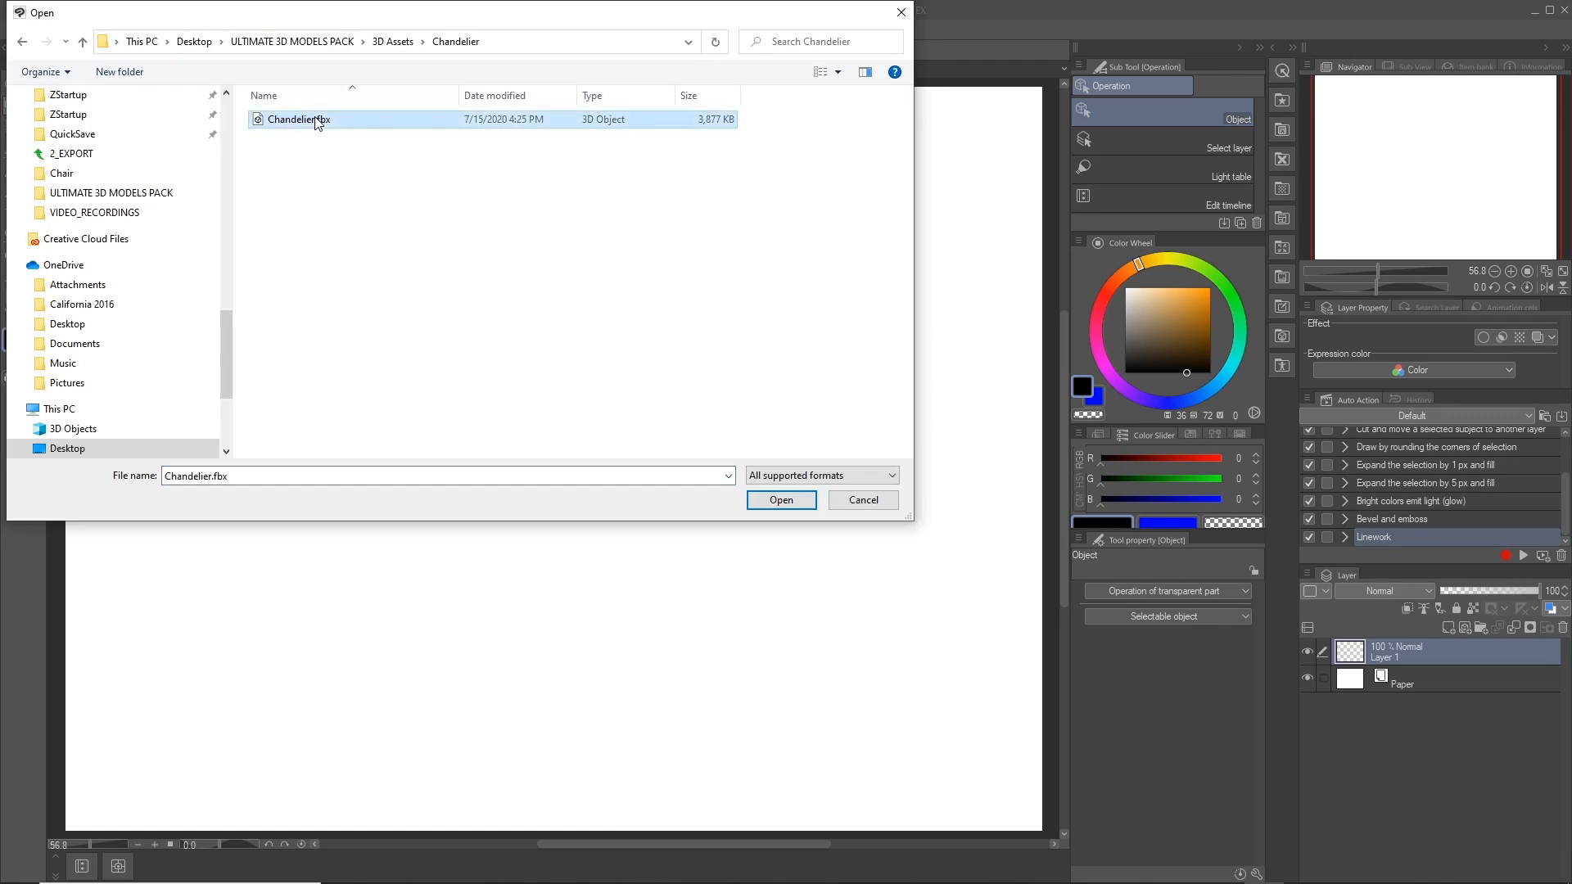
pyautogui.doubleClick(324, 123)
pyautogui.moveTo(381, 129); pyautogui.dragTo(424, 163)
pyautogui.moveTo(439, 221); pyautogui.dragTo(426, 161)
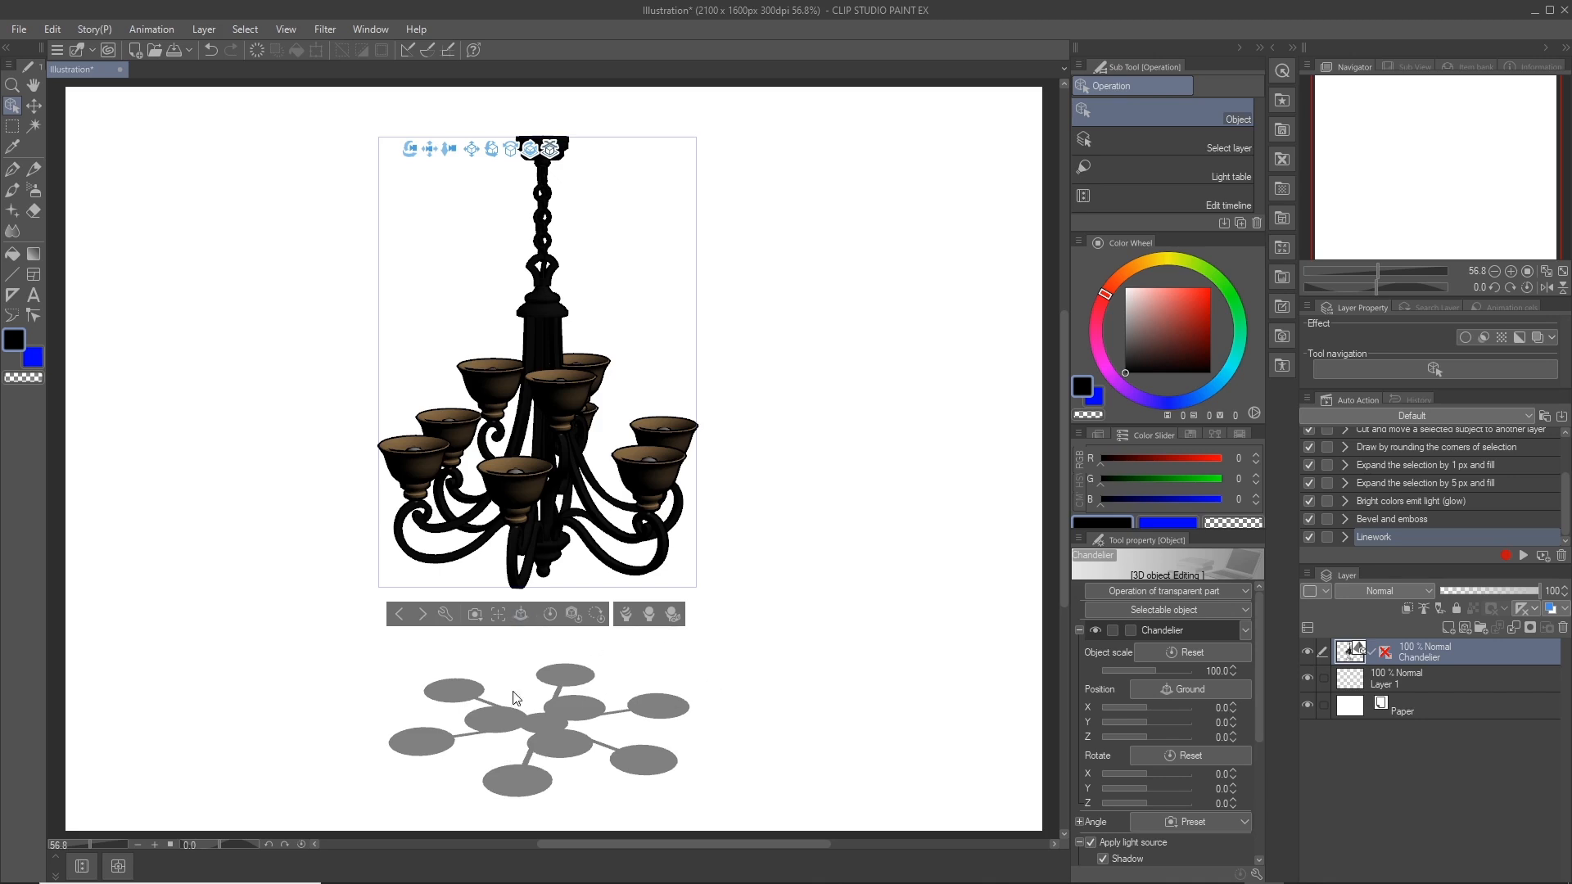
# - Turn off the chandelier's shadow while keeping its light source applied, and run the Linework auto action on its 3D layer
pyautogui.scroll(-2, 1244, 704)
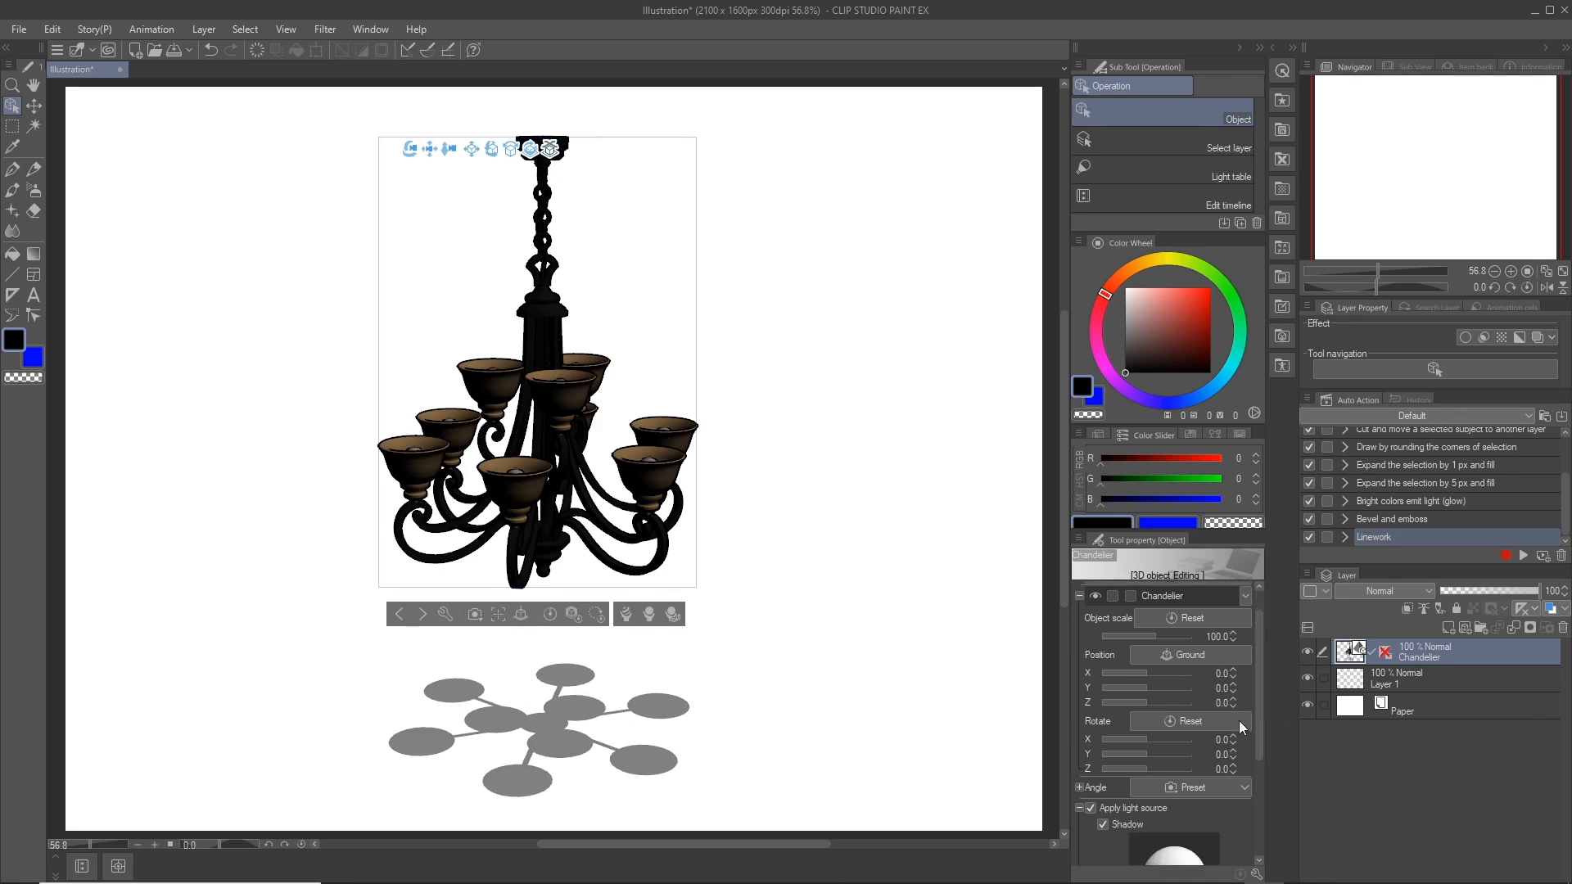
pyautogui.click(1103, 824)
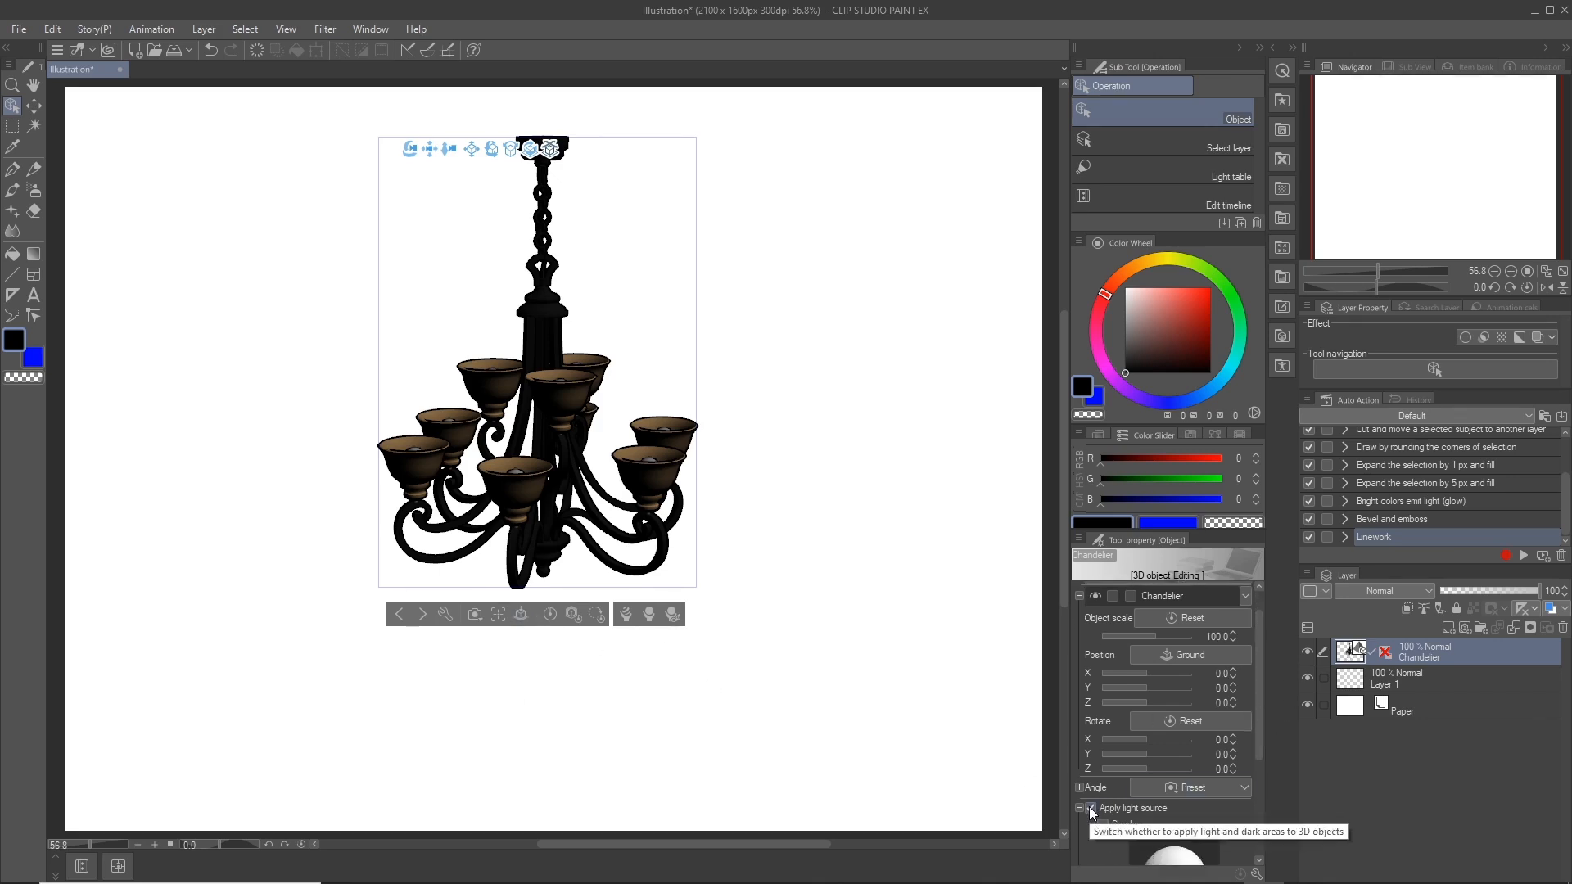
pyautogui.click(1089, 808)
pyautogui.click(1089, 807)
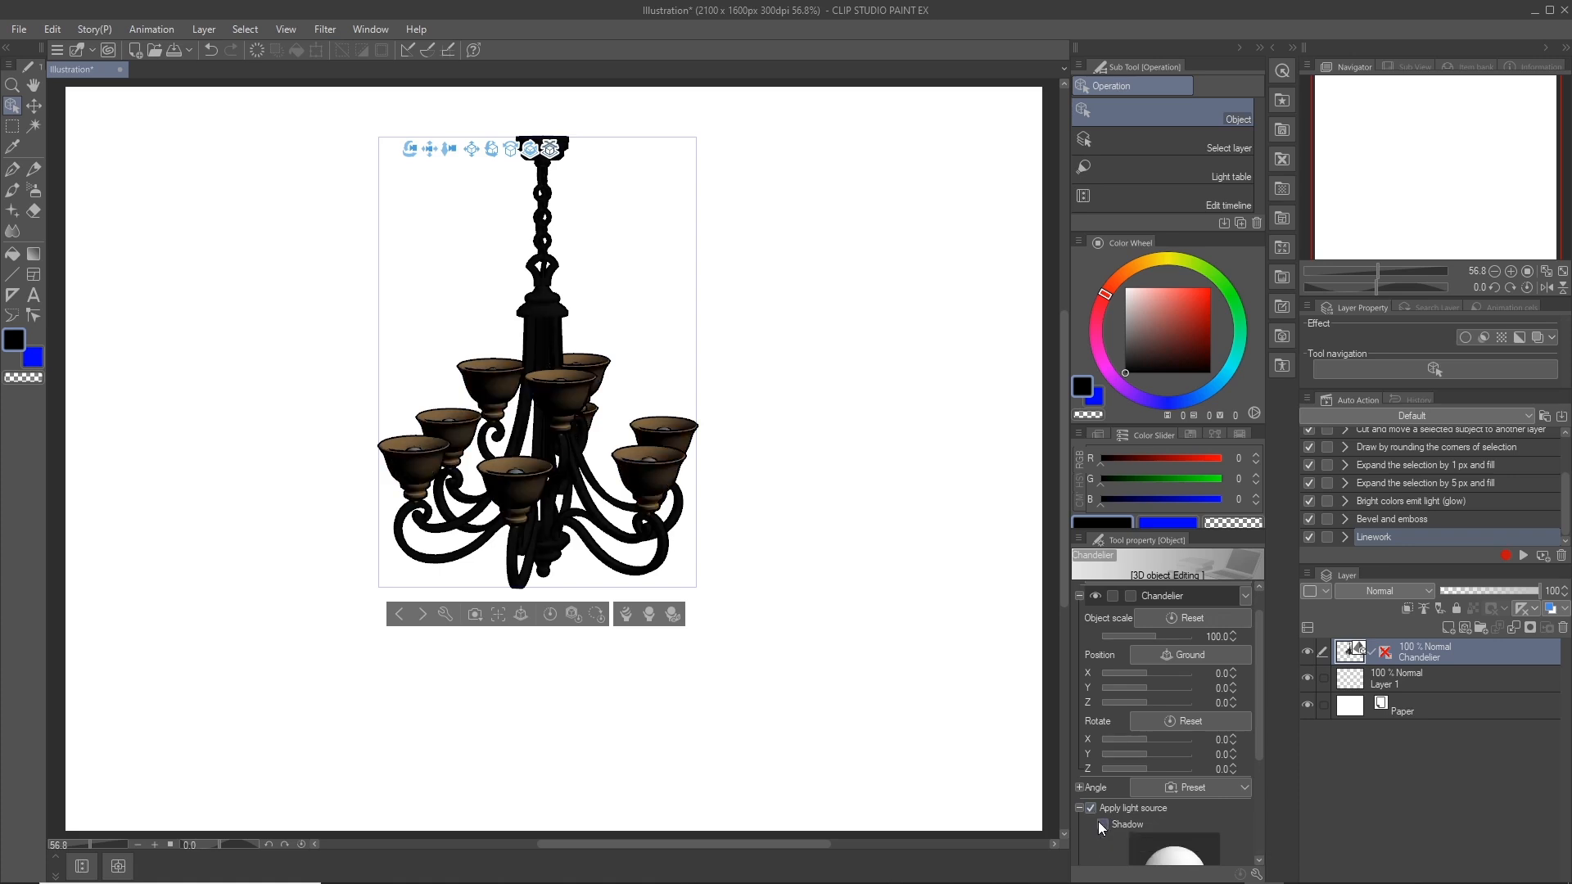
pyautogui.click(1098, 822)
pyautogui.click(1100, 823)
pyautogui.moveTo(1259, 741); pyautogui.dragTo(1250, 794)
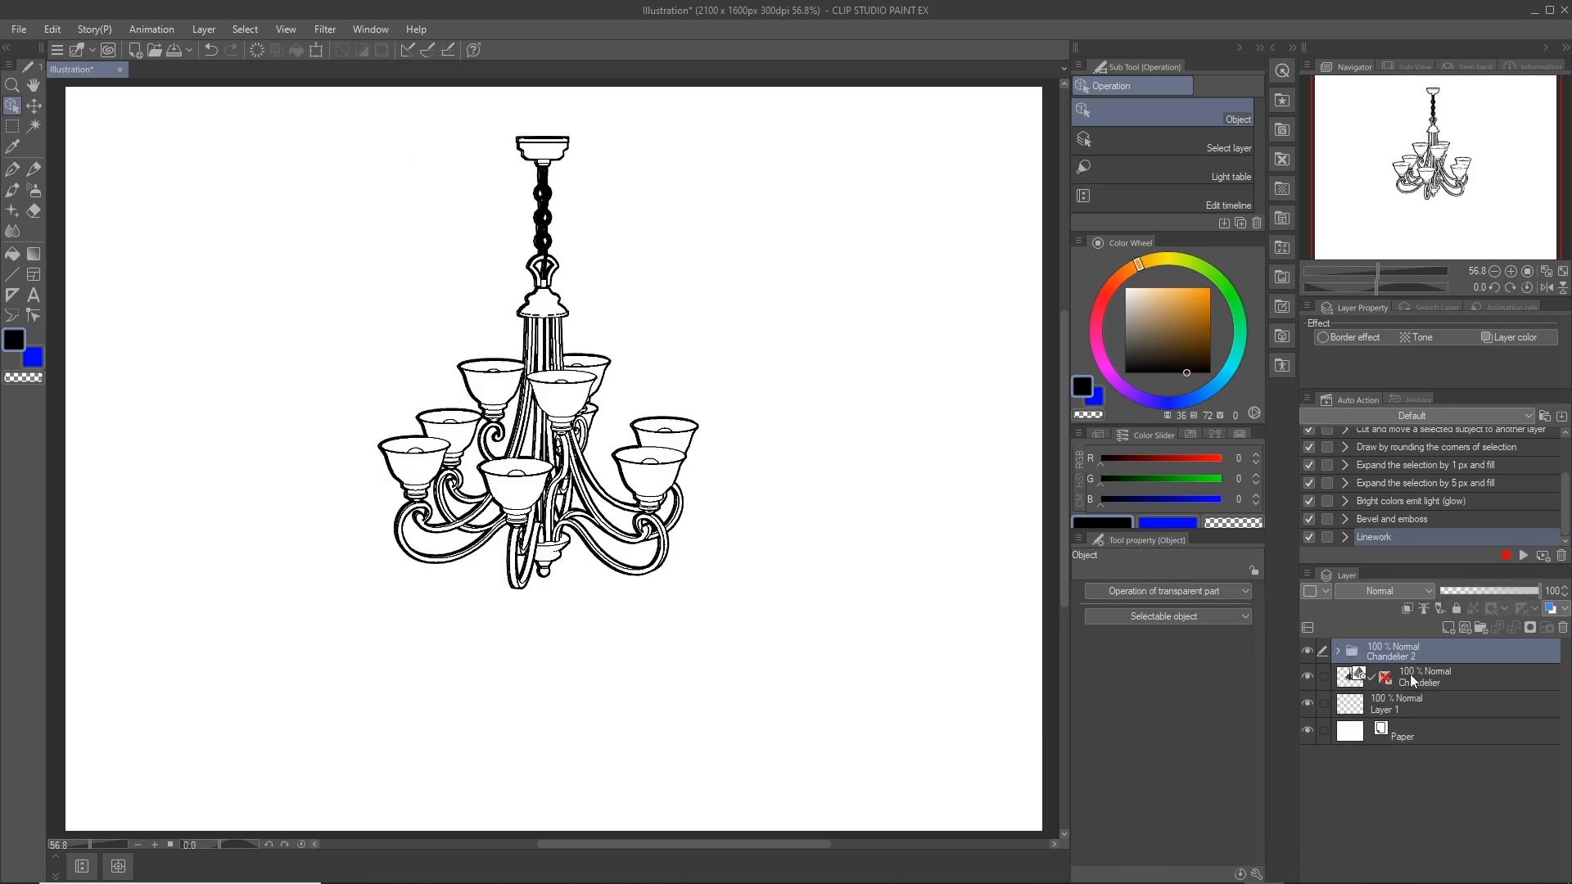
# - Convert a second chandelier view with Linework, remove the converted folders, and place the model at X 11.7, Y -8.6, Z -17.2 with Y rotation -24.6
pyautogui.moveTo(532, 475); pyautogui.dragTo(841, 743)
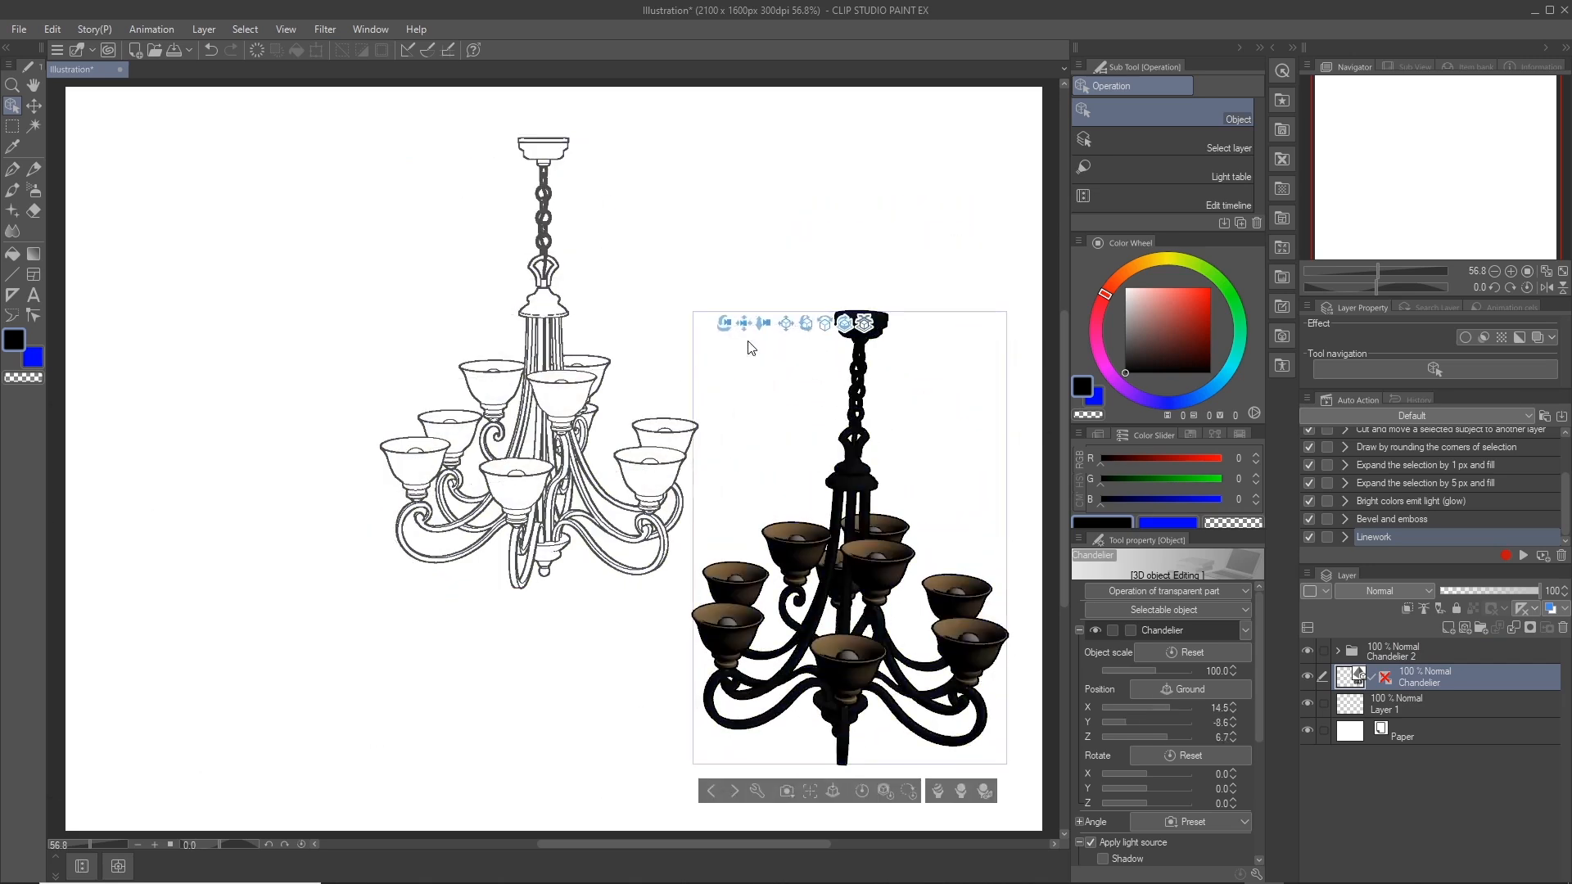
pyautogui.moveTo(723, 323); pyautogui.dragTo(747, 357)
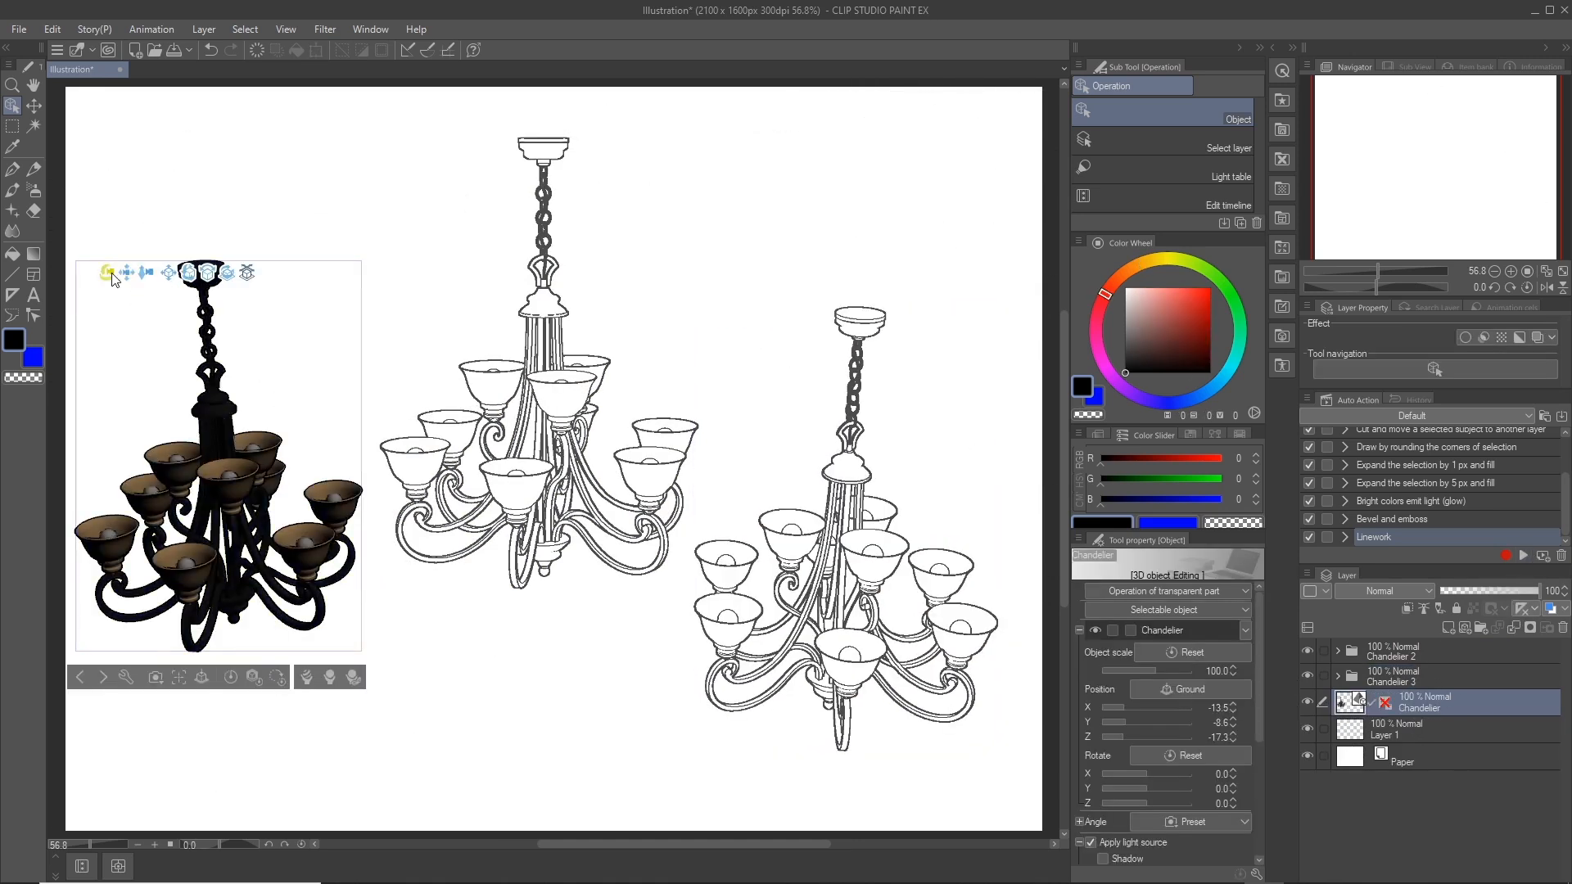
pyautogui.moveTo(533, 742); pyautogui.dragTo(465, 704)
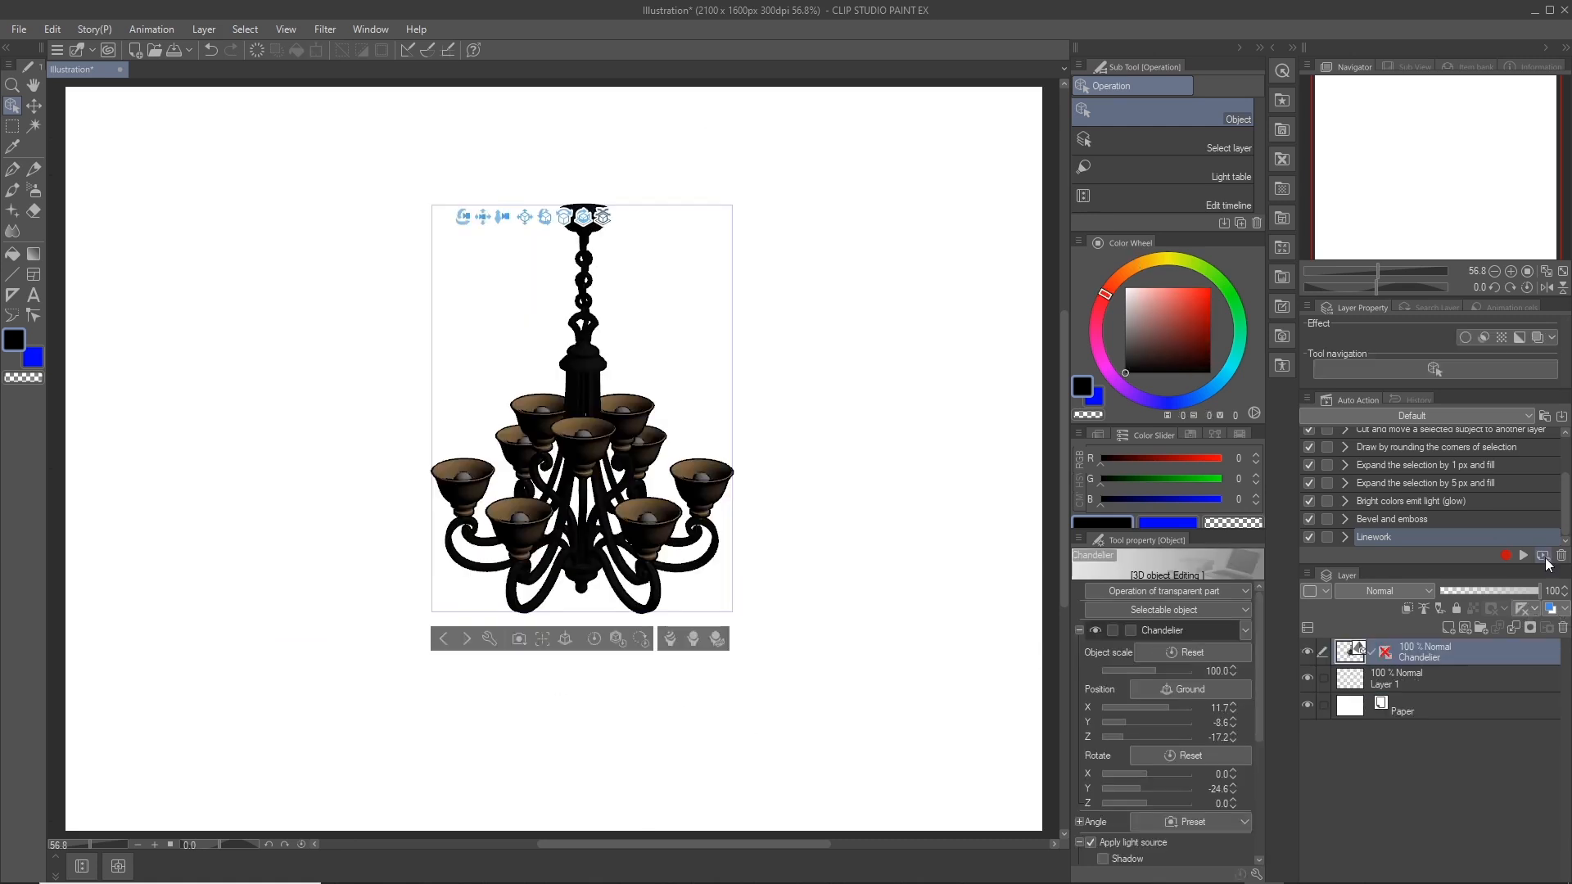
# - Add a new auto action to the Default set and start an LT conversion of the Chandelier layer
pyautogui.click(1543, 556)
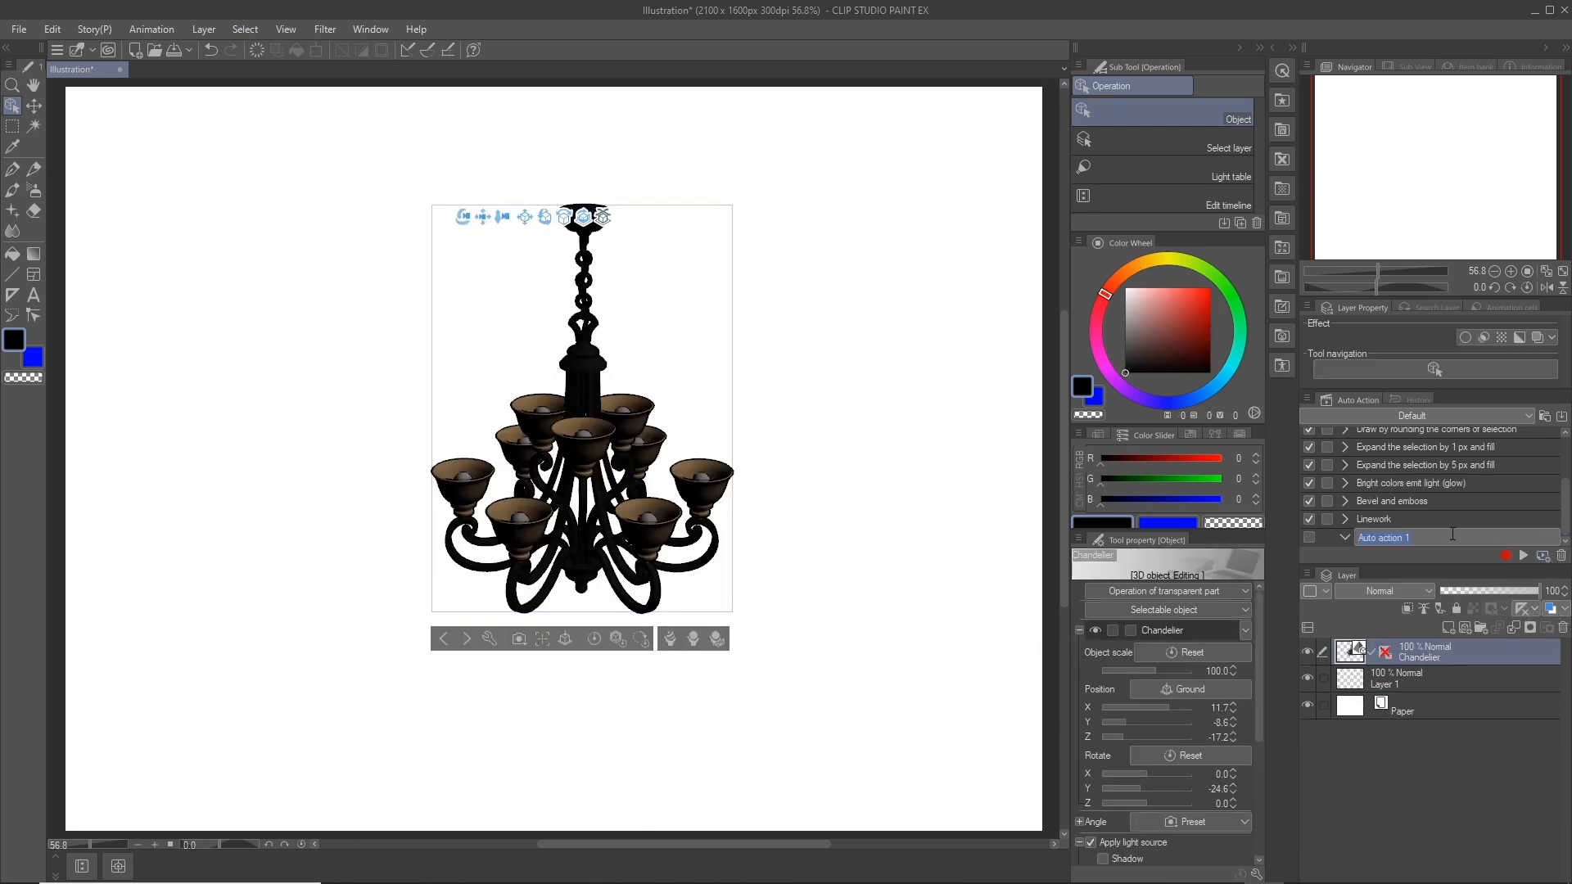
pyautogui.press('Return')
pyautogui.click(205, 30)
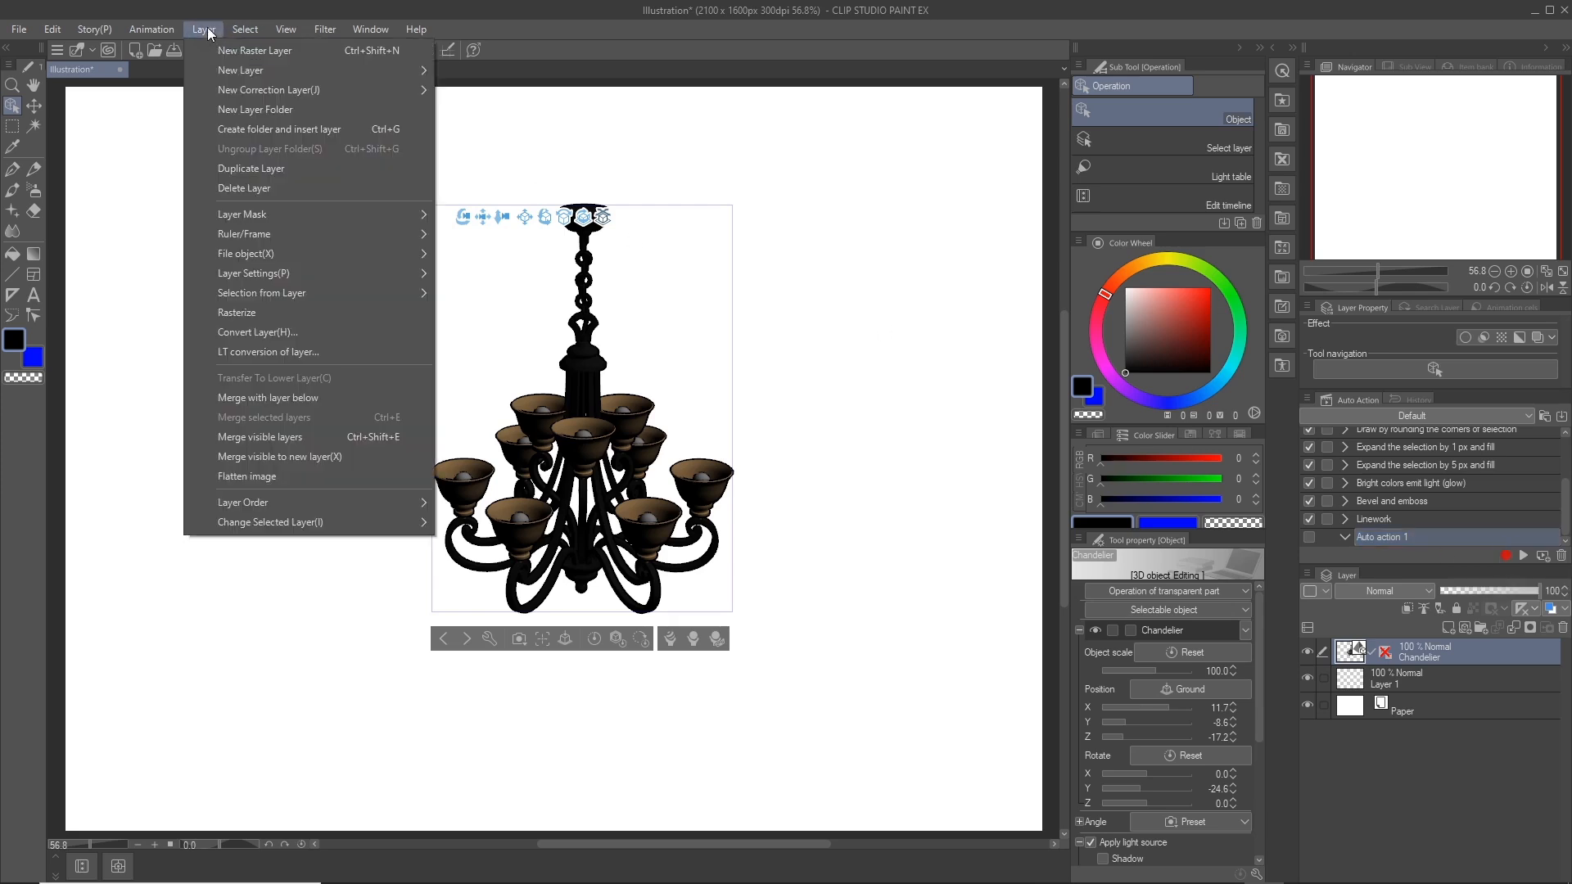
pyautogui.click(281, 352)
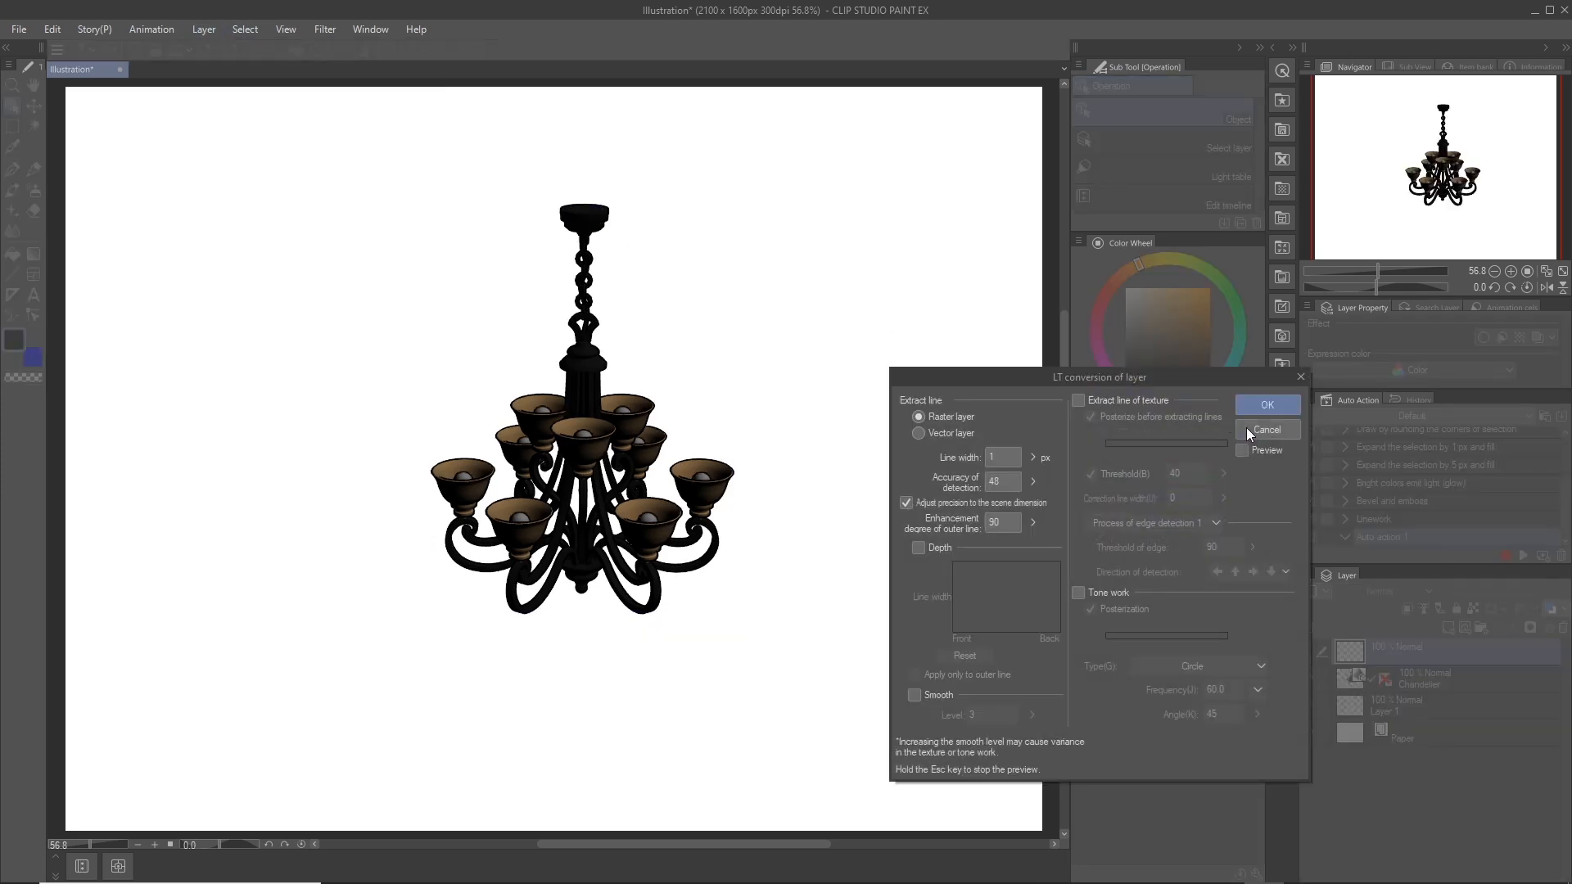
# - Enable the LT conversion preview and Tone work with posterized circle tones at frequency 60.0 and angle 45, and apply the conversion
pyautogui.click(1242, 450)
pyautogui.moveTo(1076, 376); pyautogui.dragTo(977, 289)
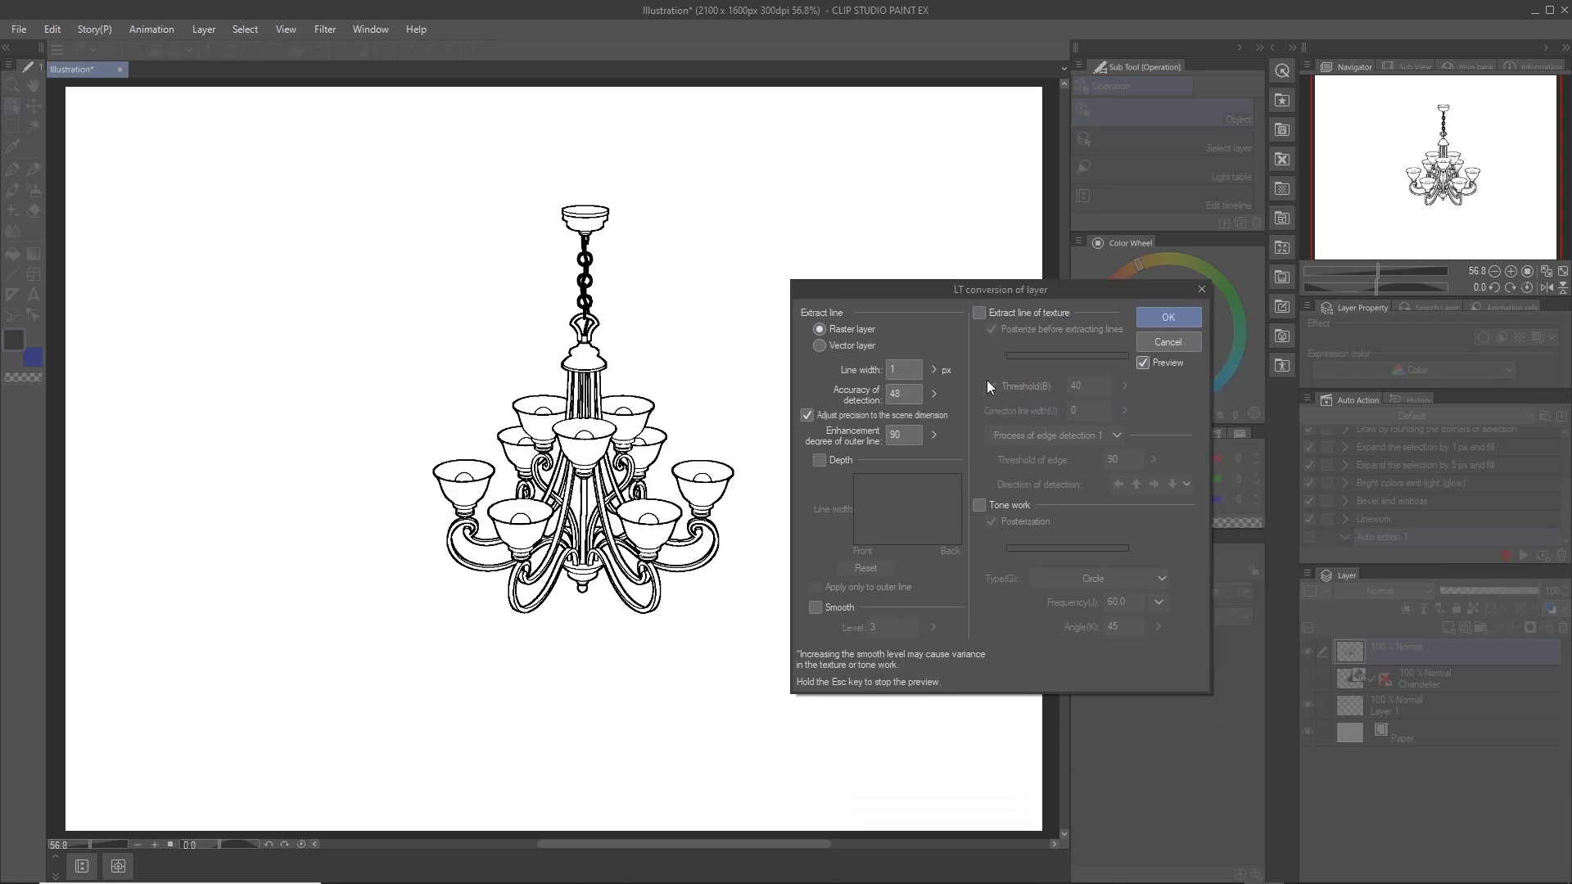
pyautogui.click(979, 506)
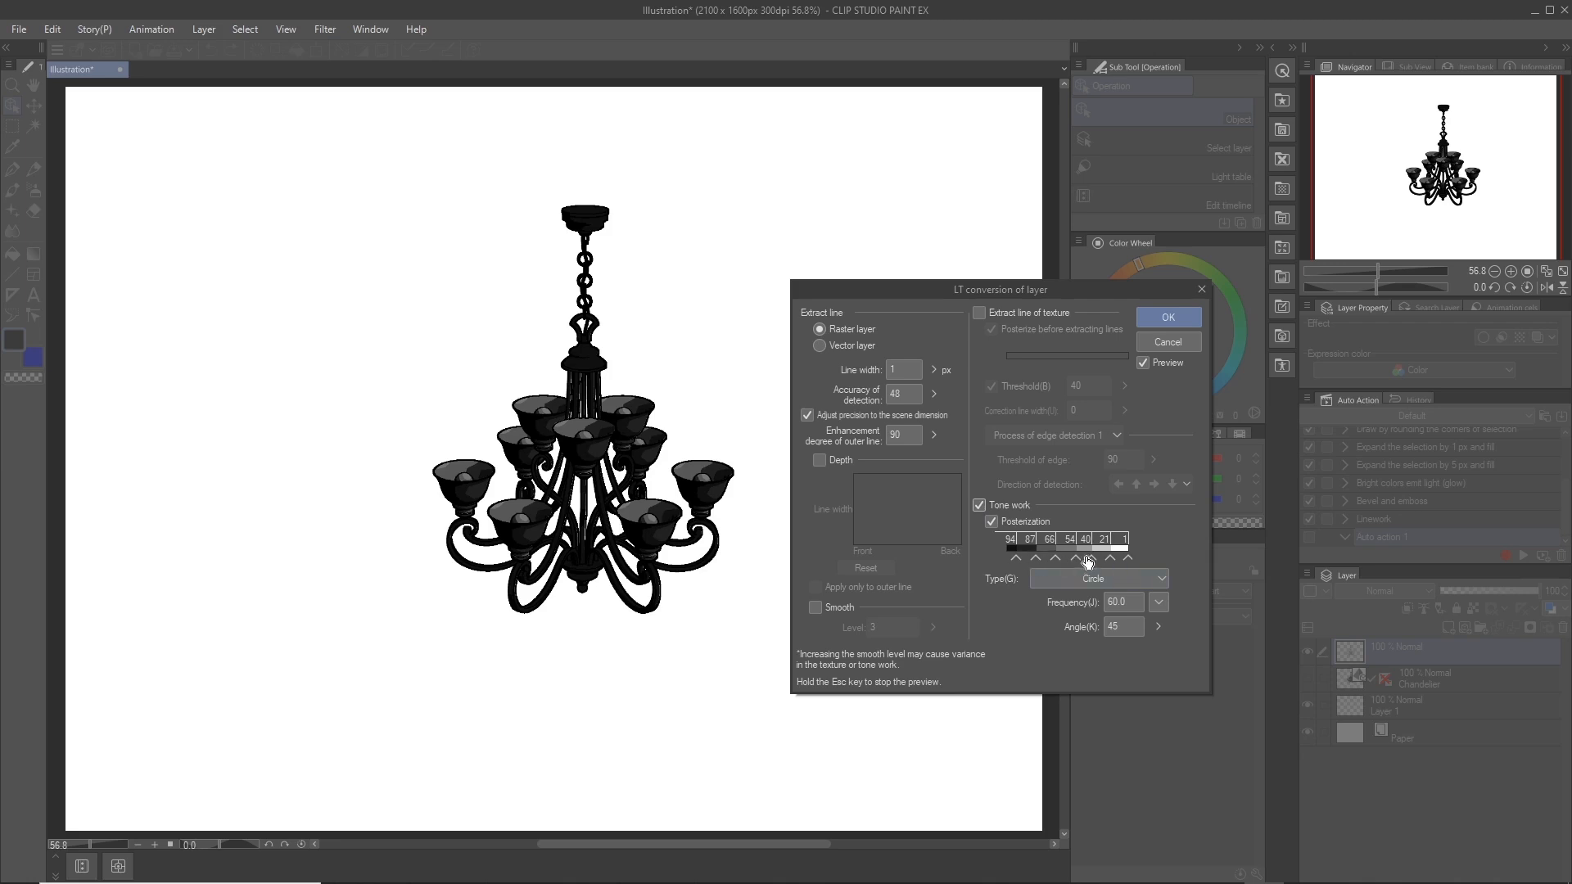
pyautogui.moveTo(1078, 561); pyautogui.dragTo(1074, 563)
pyautogui.click(1168, 319)
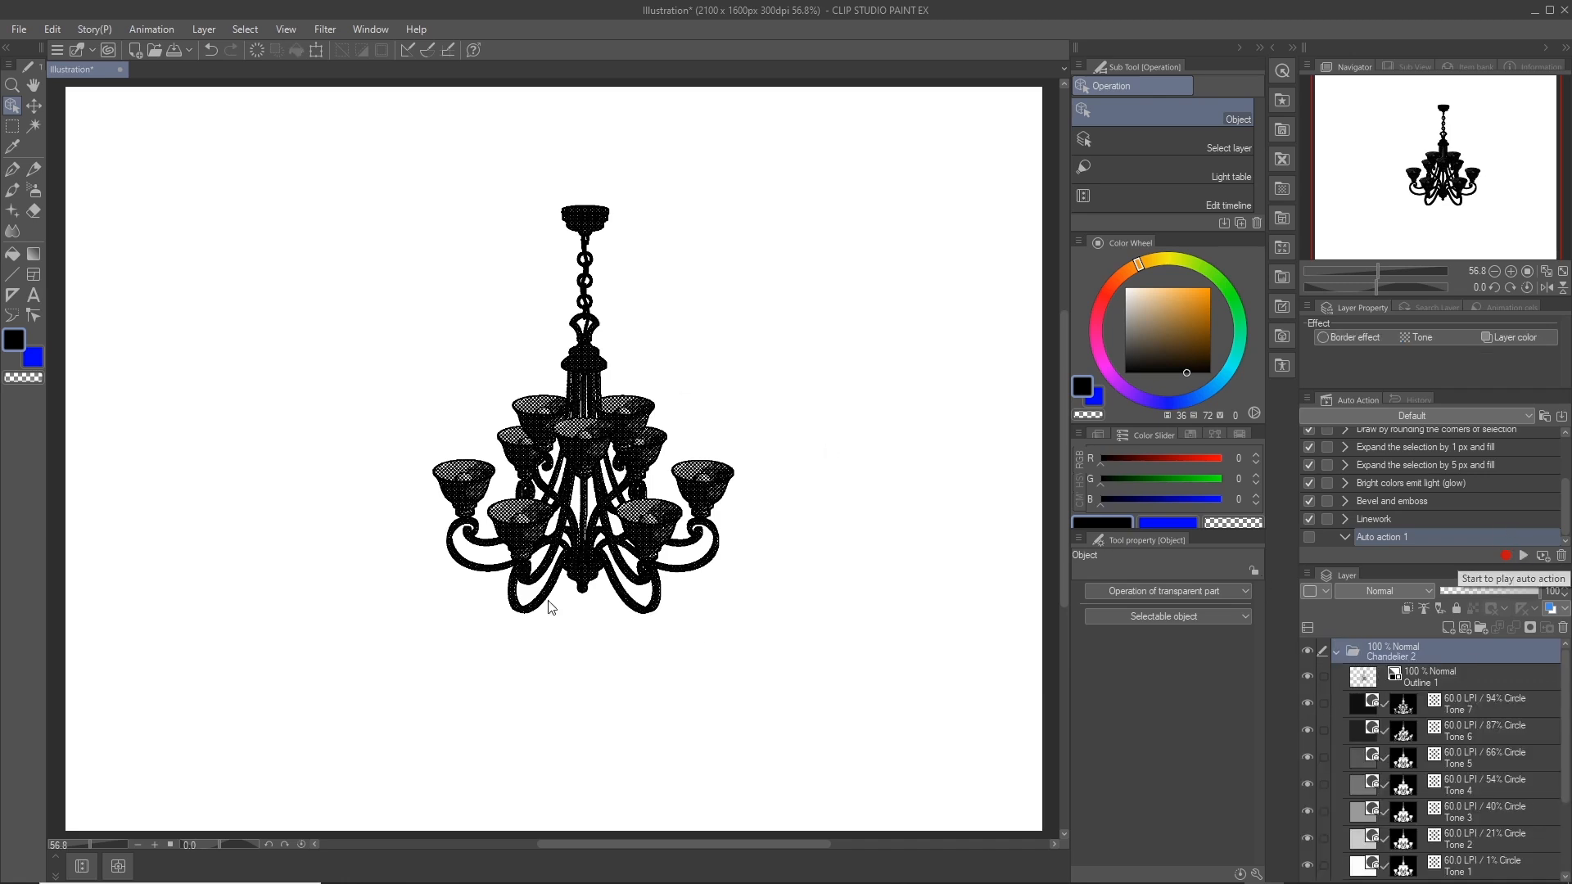
# - Rename the new auto action as Tone, view the chandelier from a lower camera angle, and run Tone on its 3D layer
pyautogui.click(1335, 652)
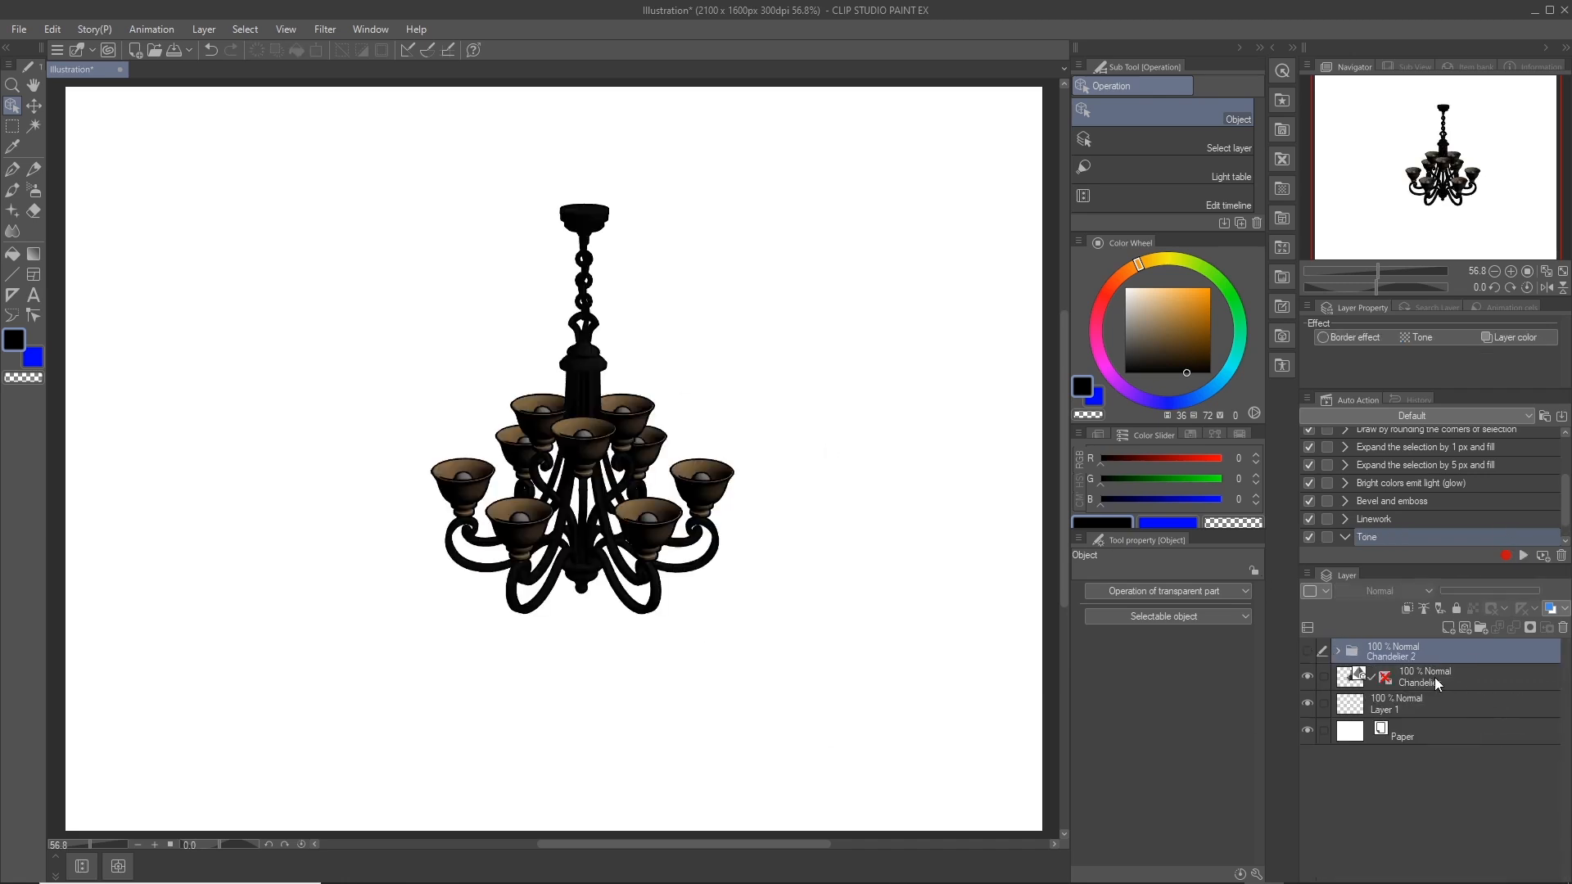
pyautogui.click(1435, 677)
pyautogui.moveTo(504, 218); pyautogui.dragTo(483, 148)
pyautogui.moveTo(455, 321); pyautogui.dragTo(480, 239)
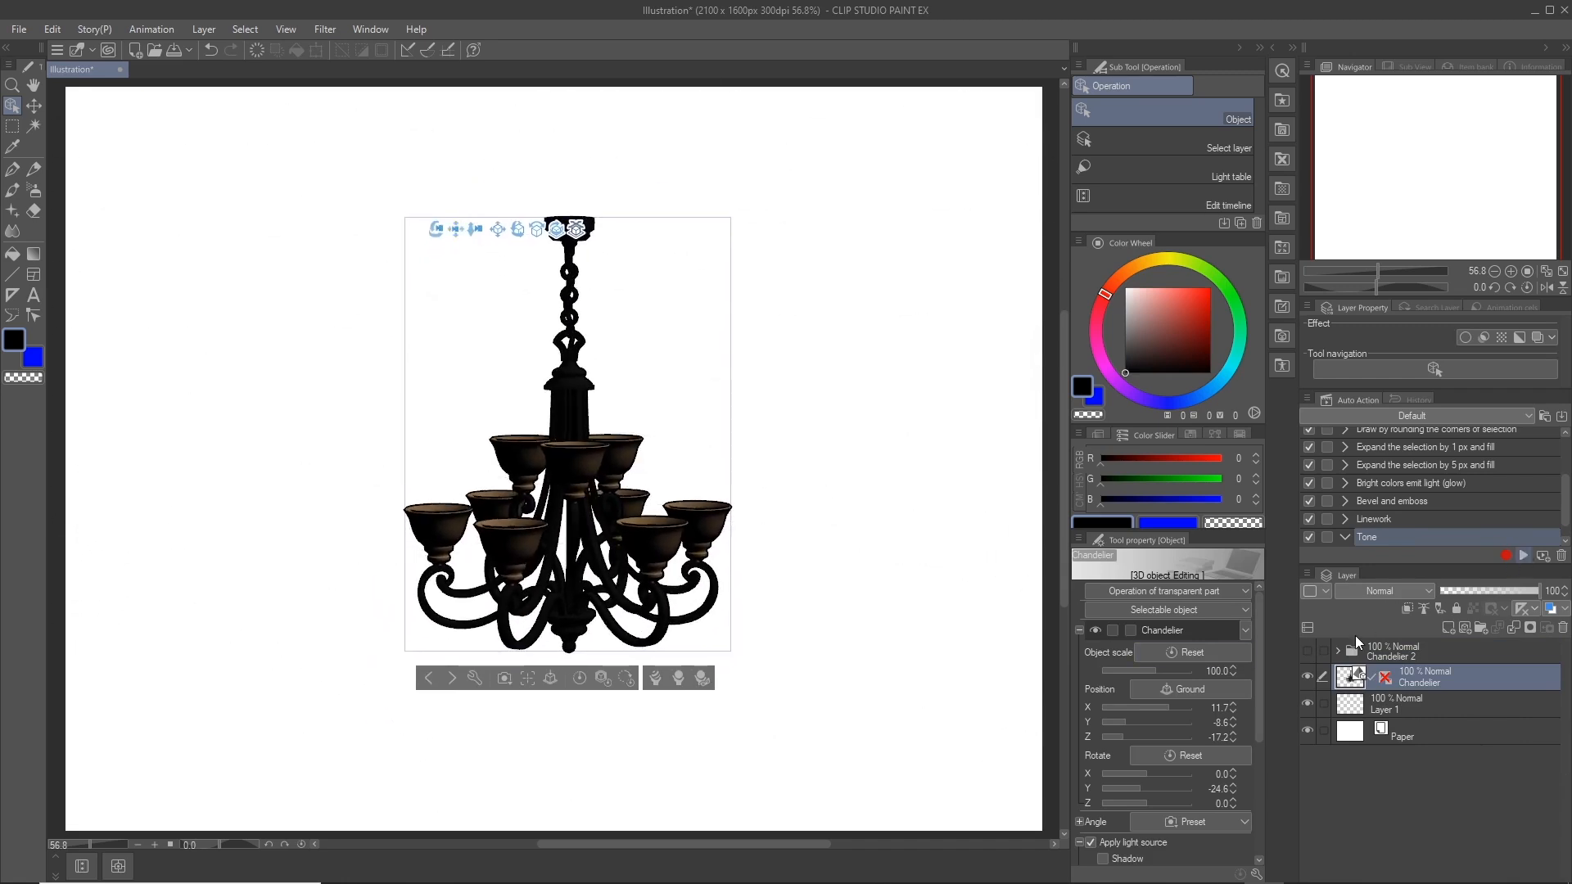
pyautogui.click(1338, 677)
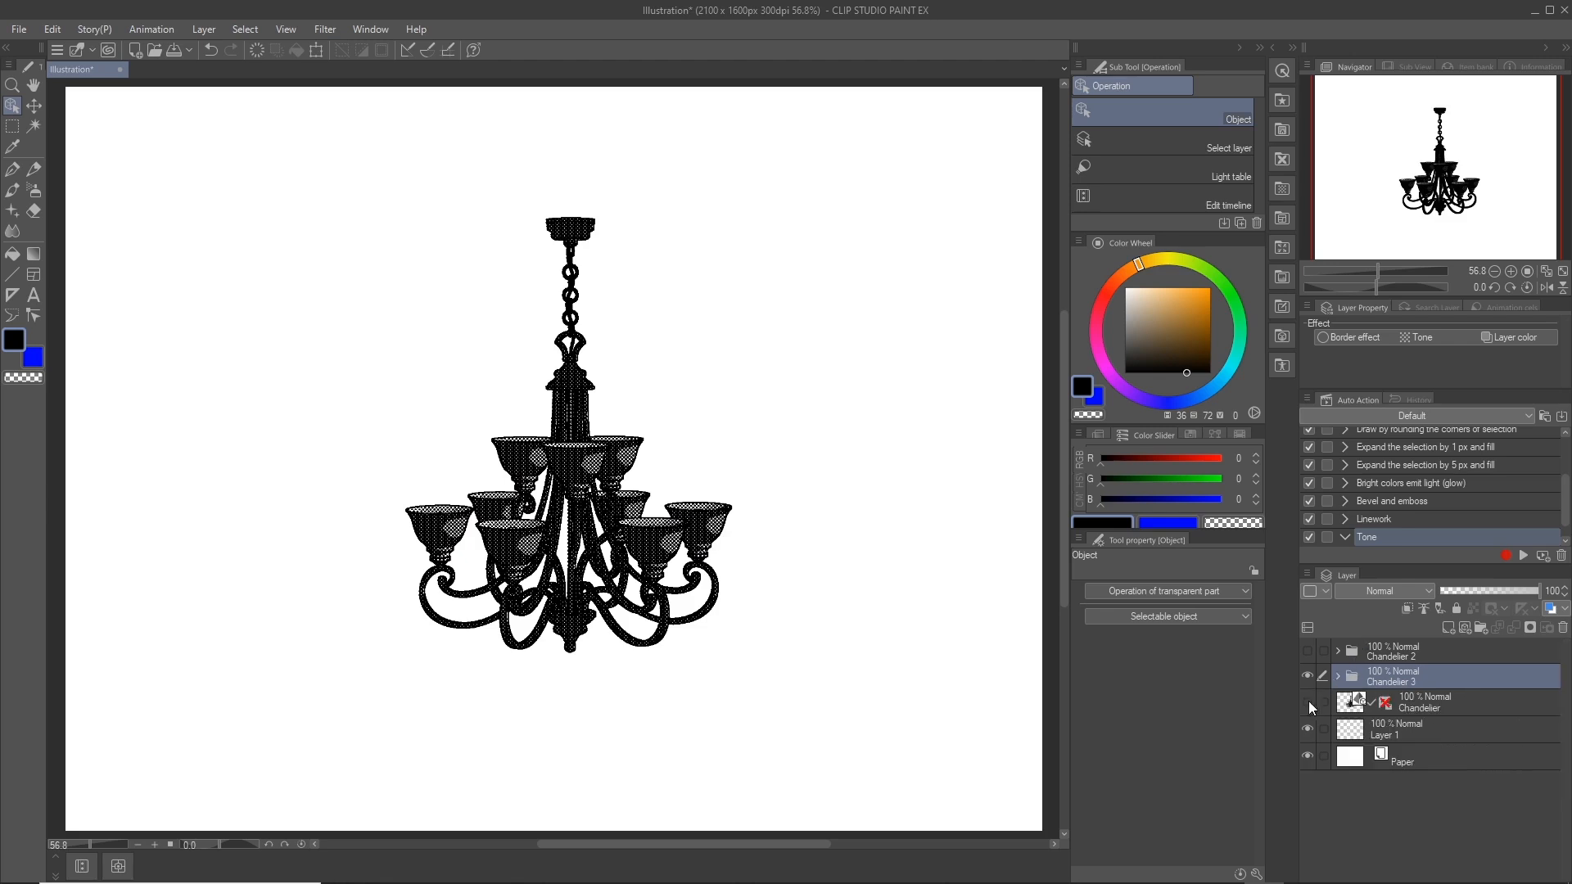
# - Show and select the Chandelier 3D layer, move the model to X 5.6, Z -47.7, and run the Linework auto action on it
pyautogui.click(1308, 701)
pyautogui.click(1458, 709)
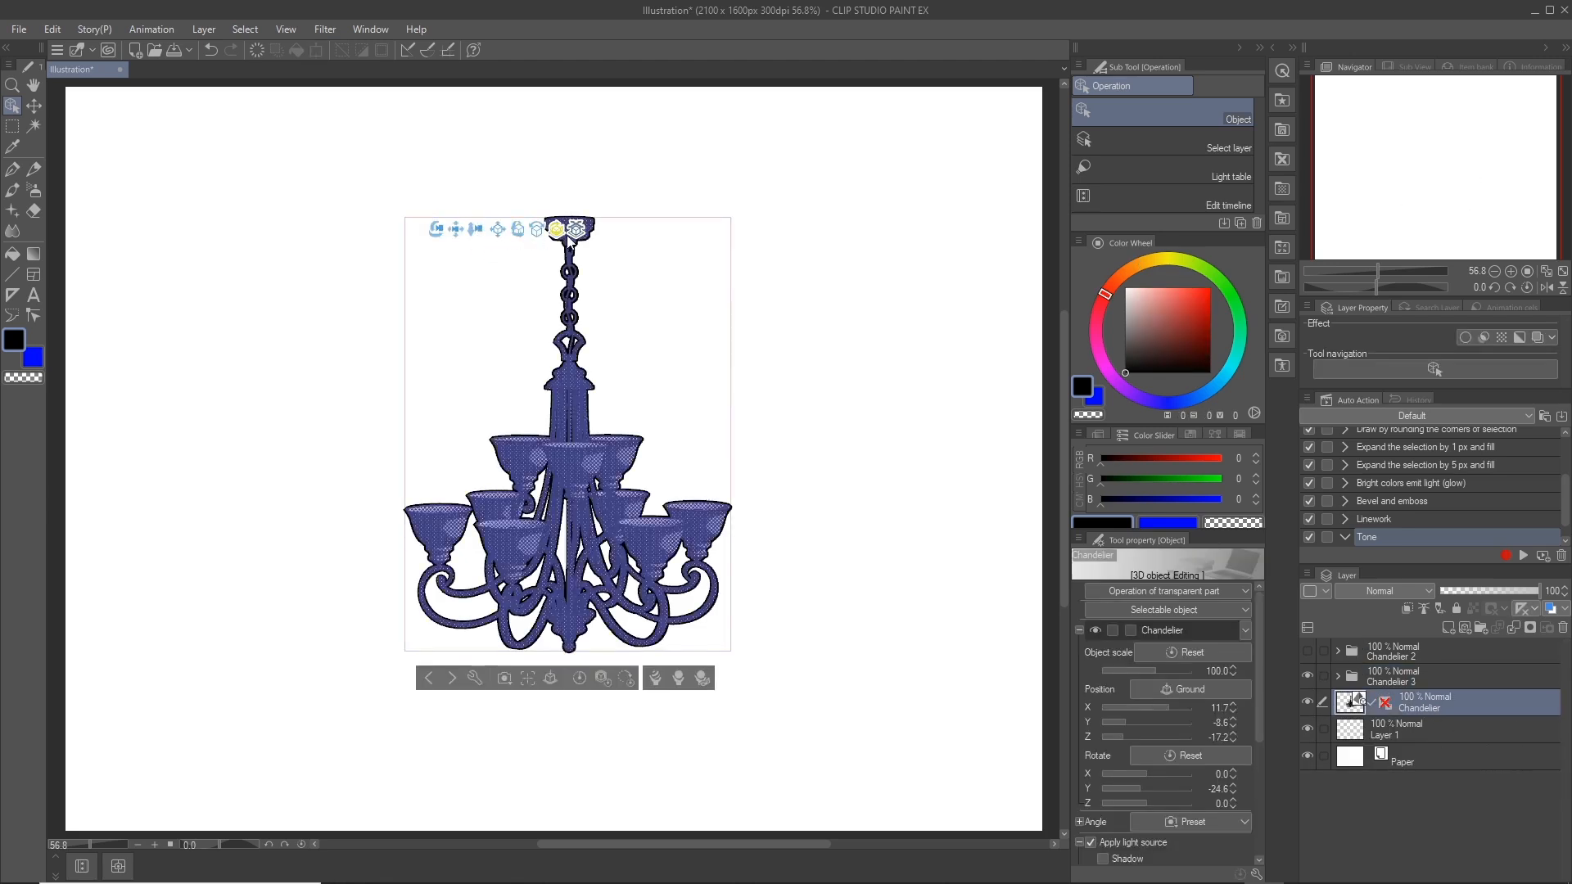
pyautogui.moveTo(576, 230); pyautogui.dragTo(741, 605)
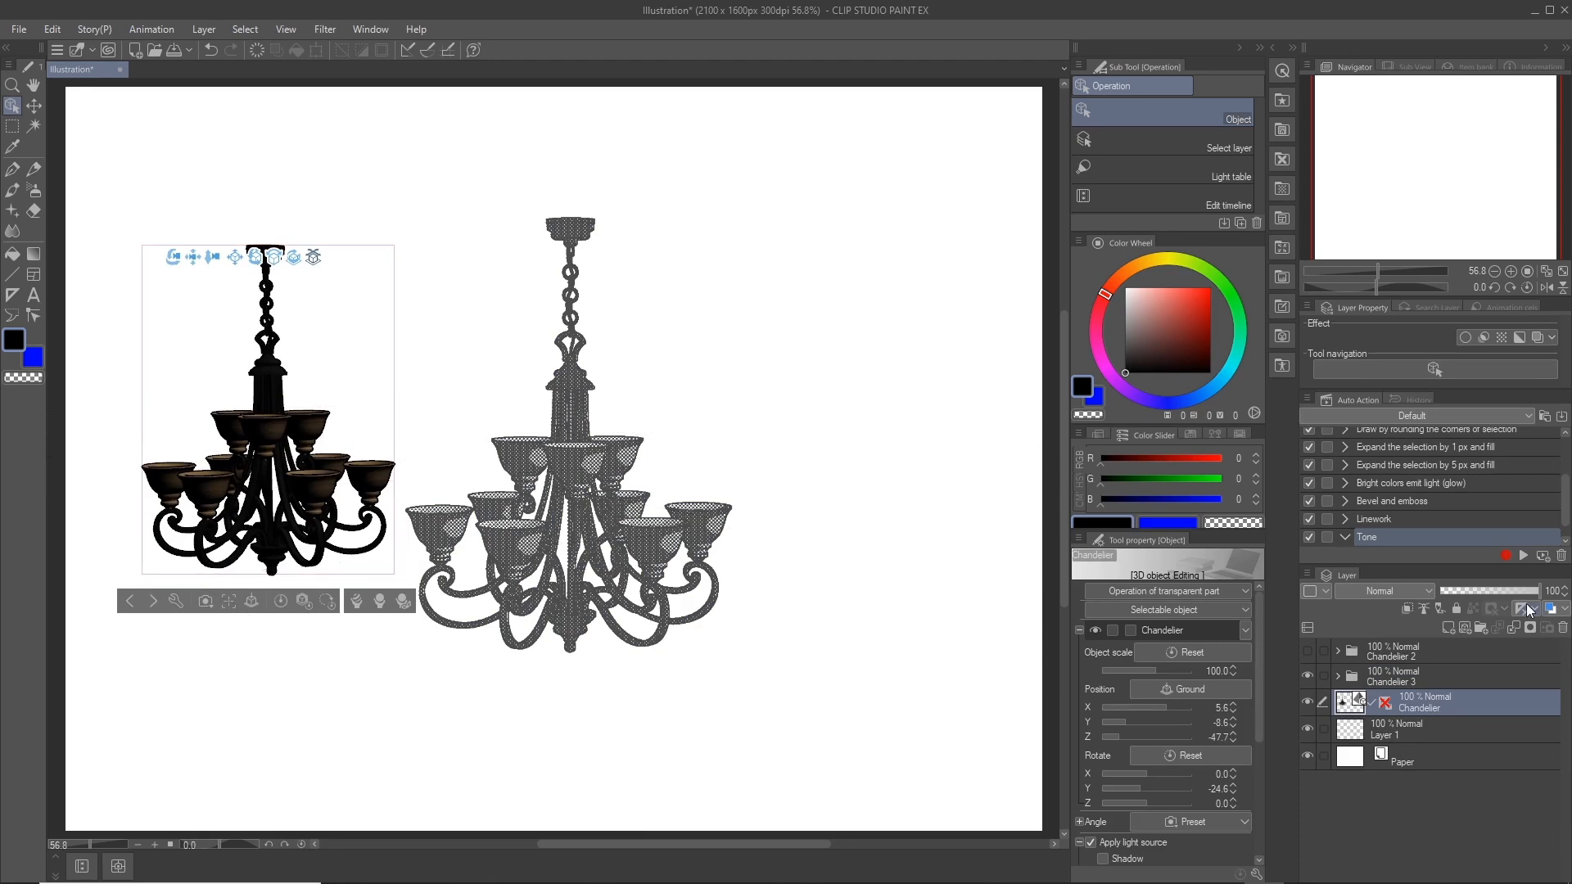
pyautogui.click(1423, 521)
pyautogui.click(1523, 555)
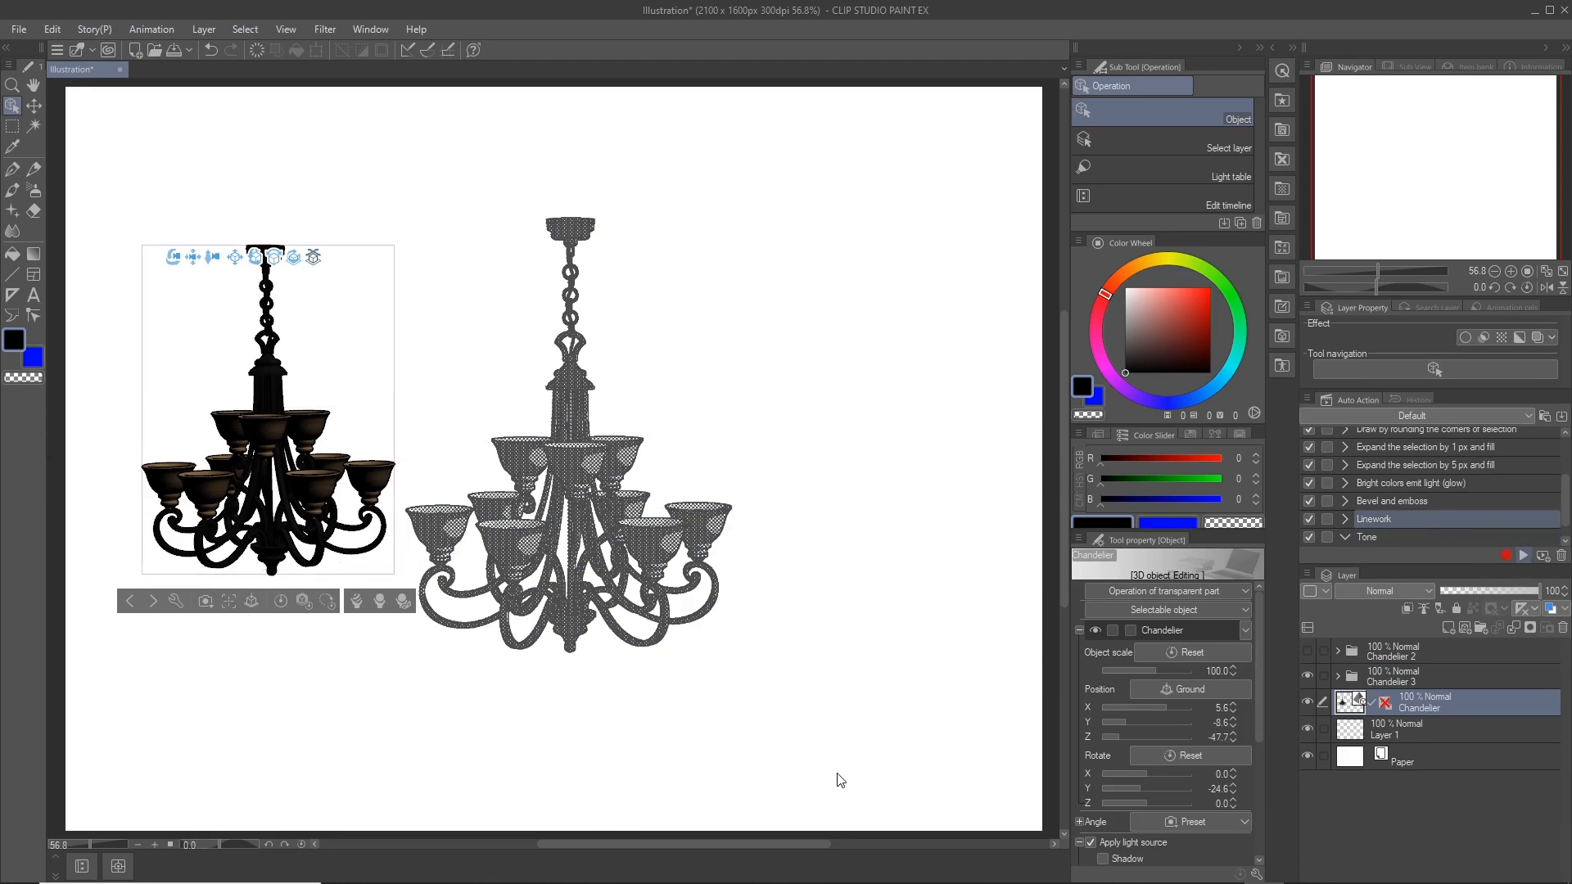
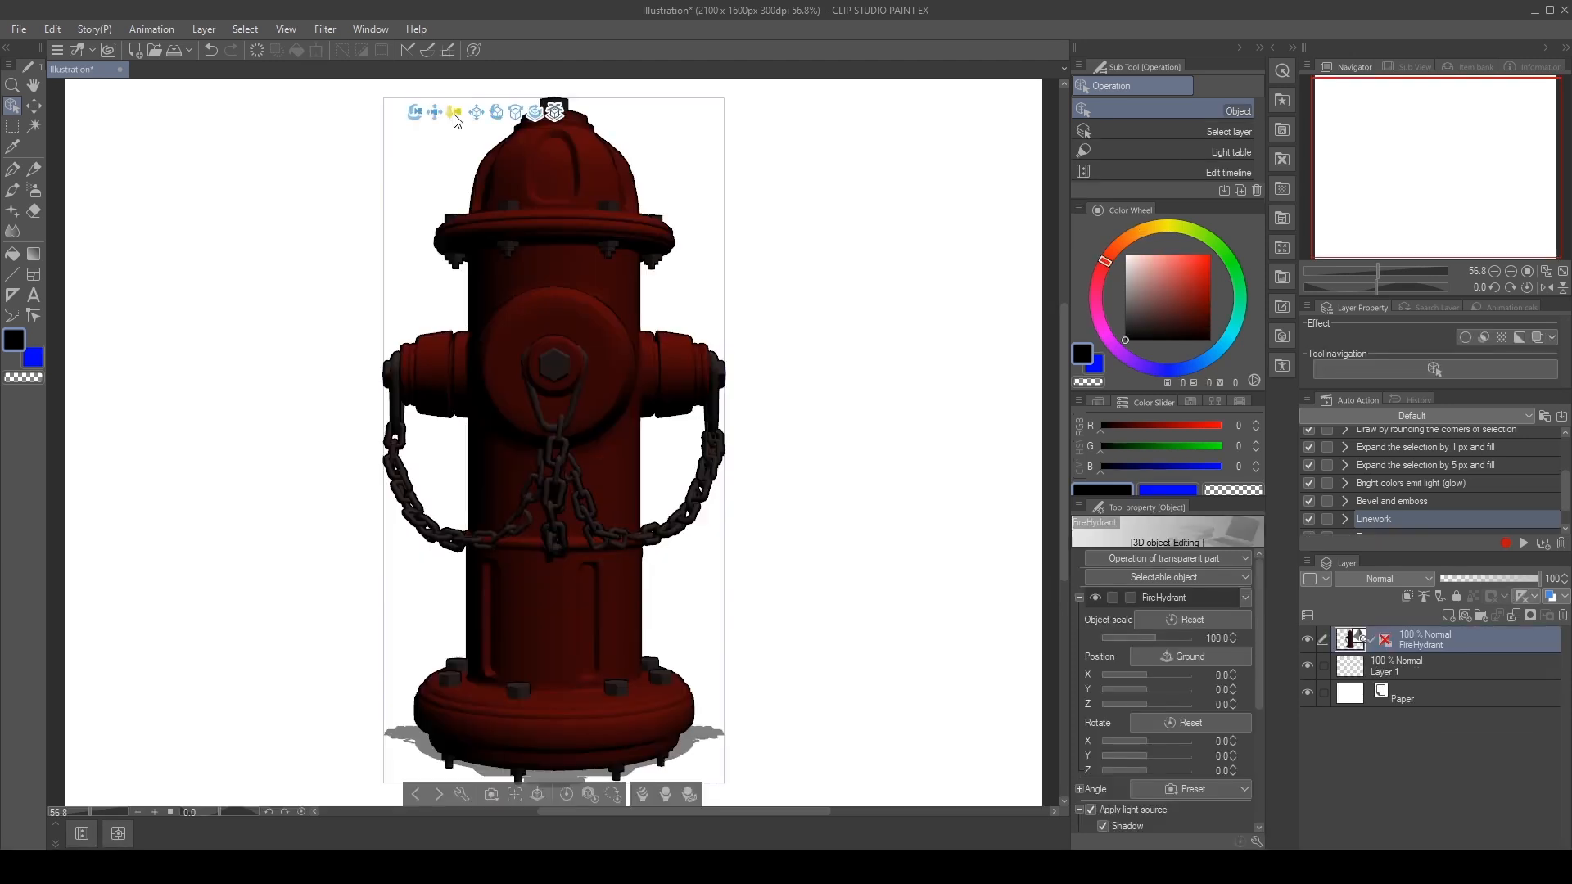
# - Angle the camera around the fire hydrant, convert it with the Linework auto action, and select its Outline 1 and Fill 1 layers in turn
pyautogui.moveTo(460, 170)
pyautogui.mouseDown()
pyautogui.moveTo(478, 182)
pyautogui.moveTo(470, 122)
pyautogui.moveTo(505, 144)
pyautogui.moveTo(454, 141)
pyautogui.mouseUp()
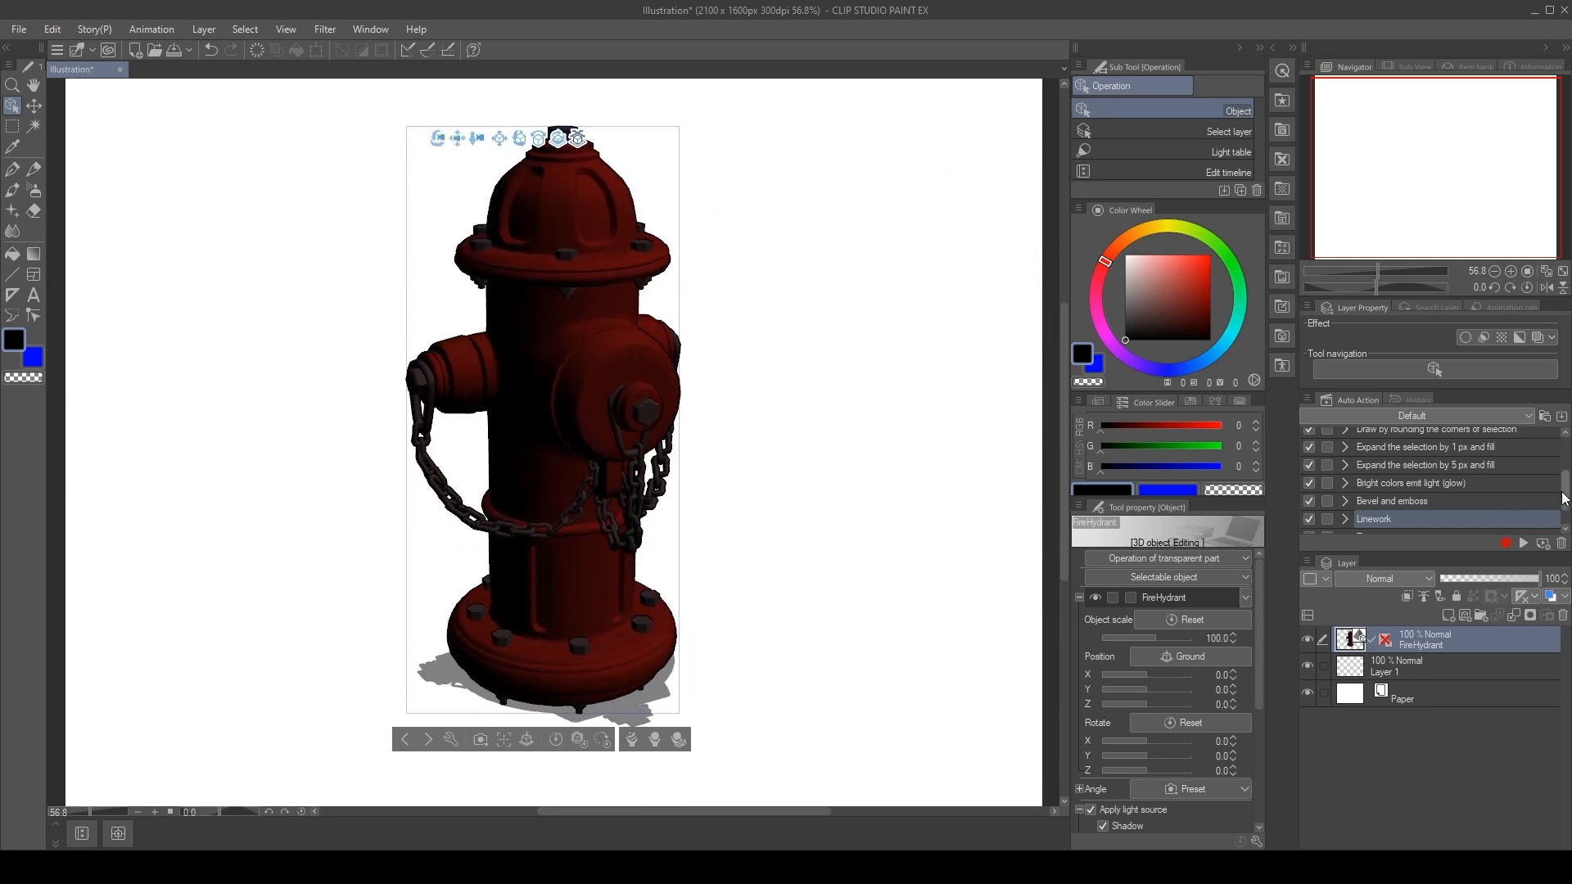
pyautogui.scroll(-1, 1566, 506)
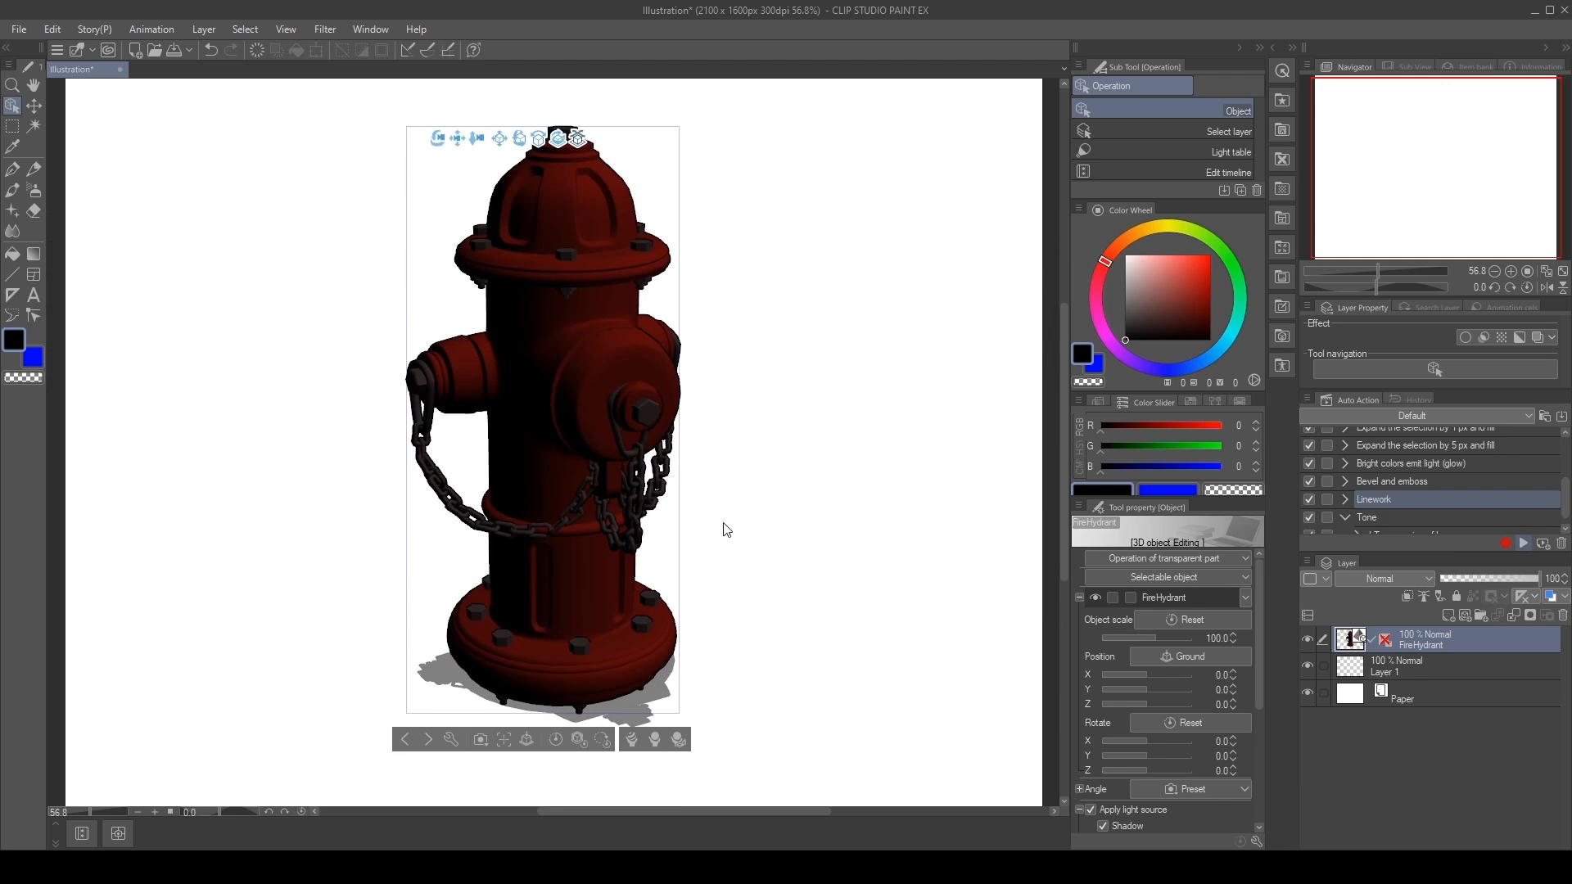
pyautogui.click(1364, 665)
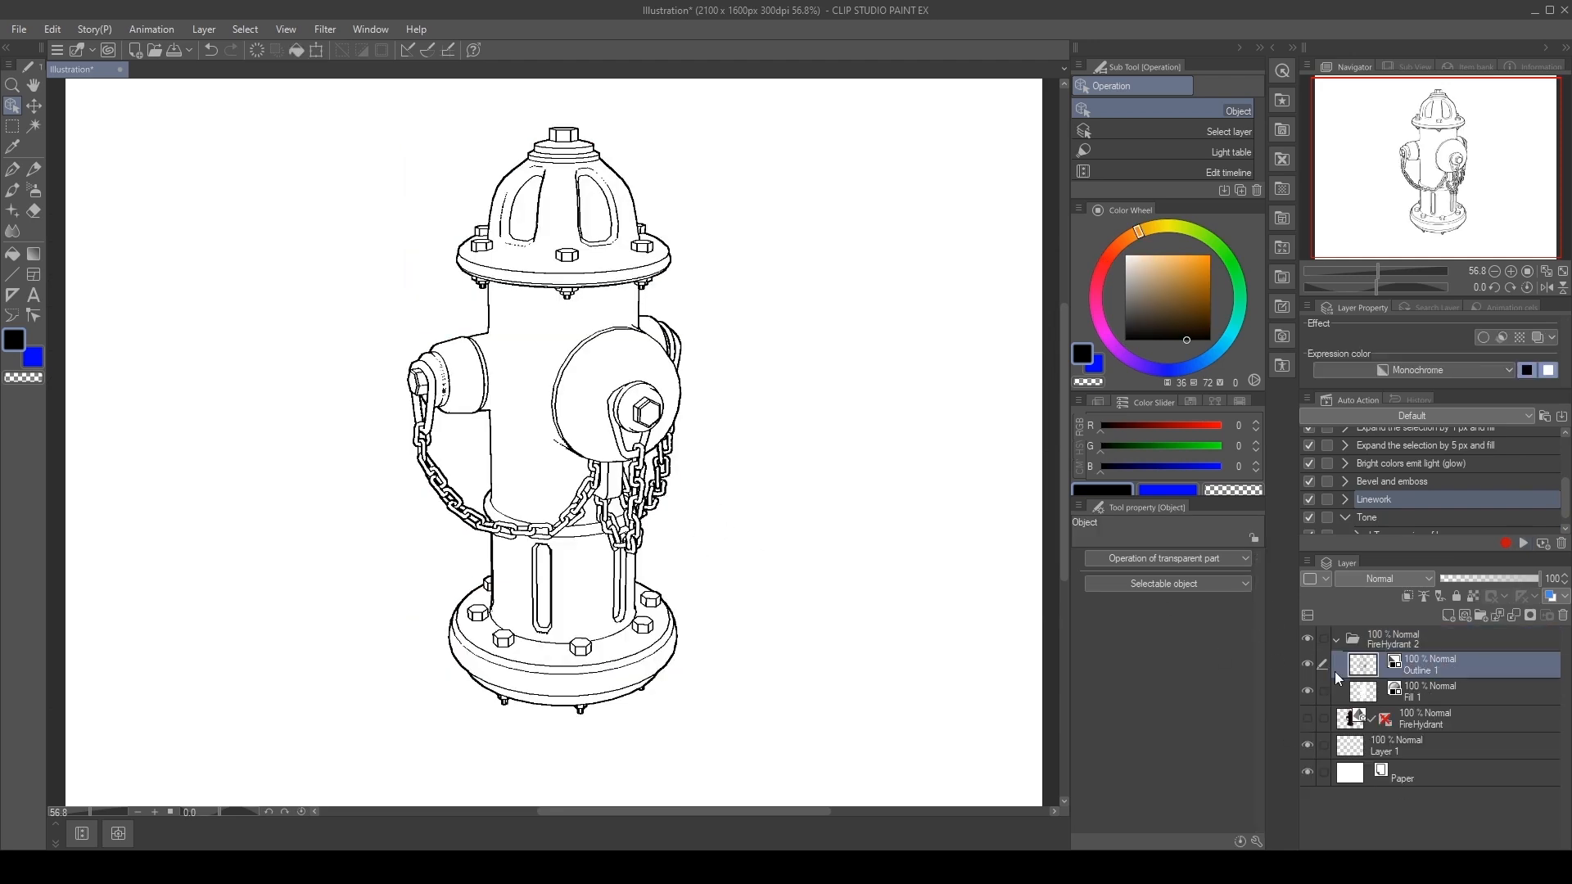
pyautogui.click(1355, 696)
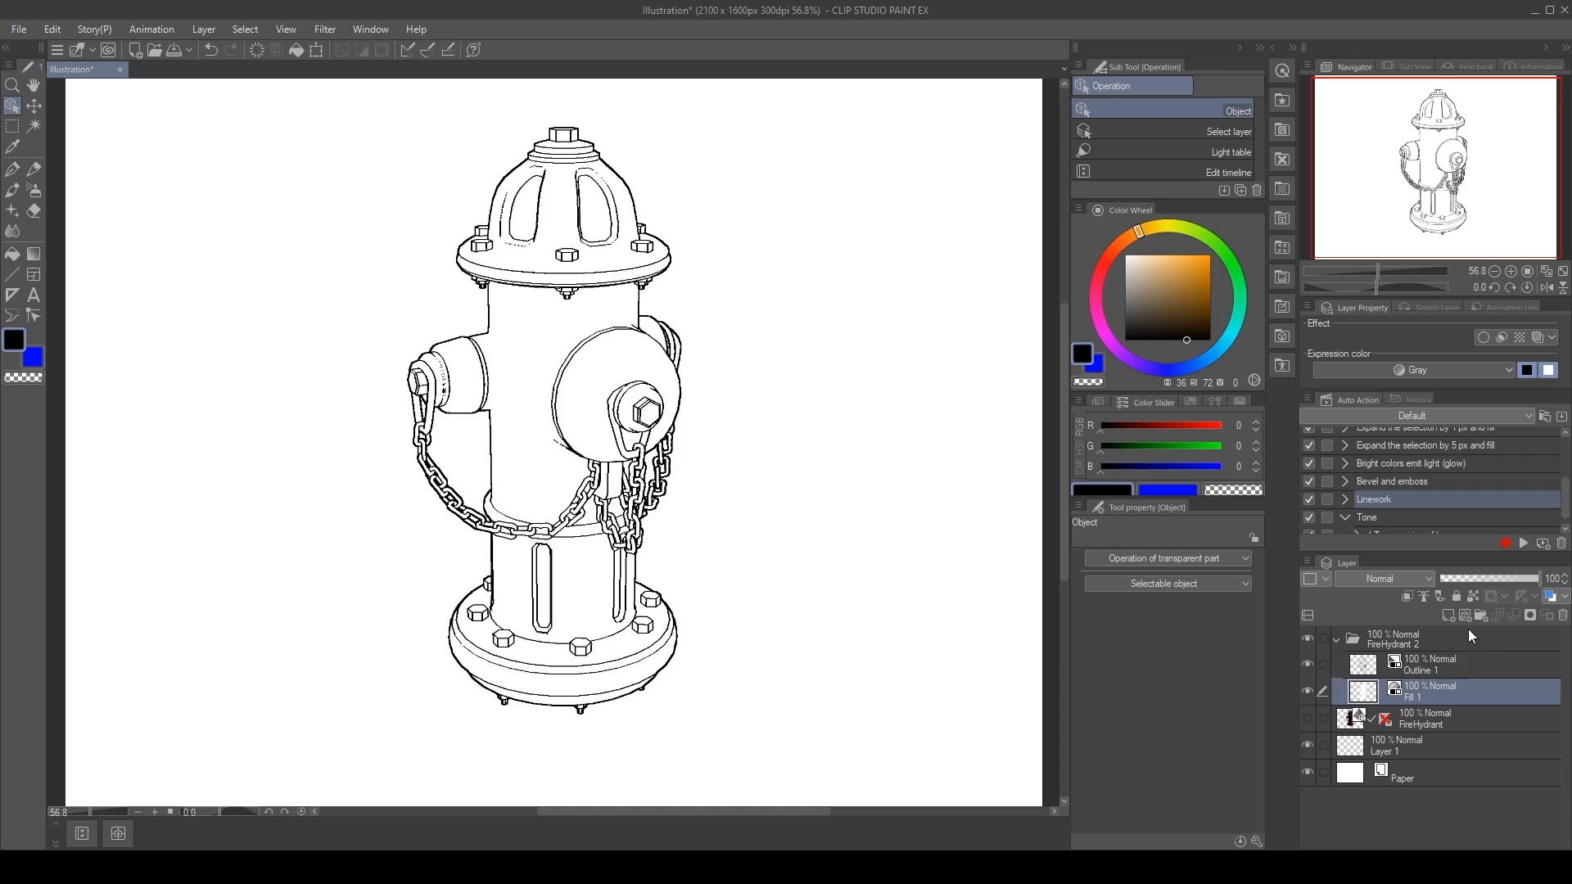
# - Lock the Fill 1 layer's transparent pixels and paint across the hydrant's middle in orange-brown with the Watery 2 brush at size 100
pyautogui.click(1472, 596)
pyautogui.press('b')
pyautogui.click(1193, 283)
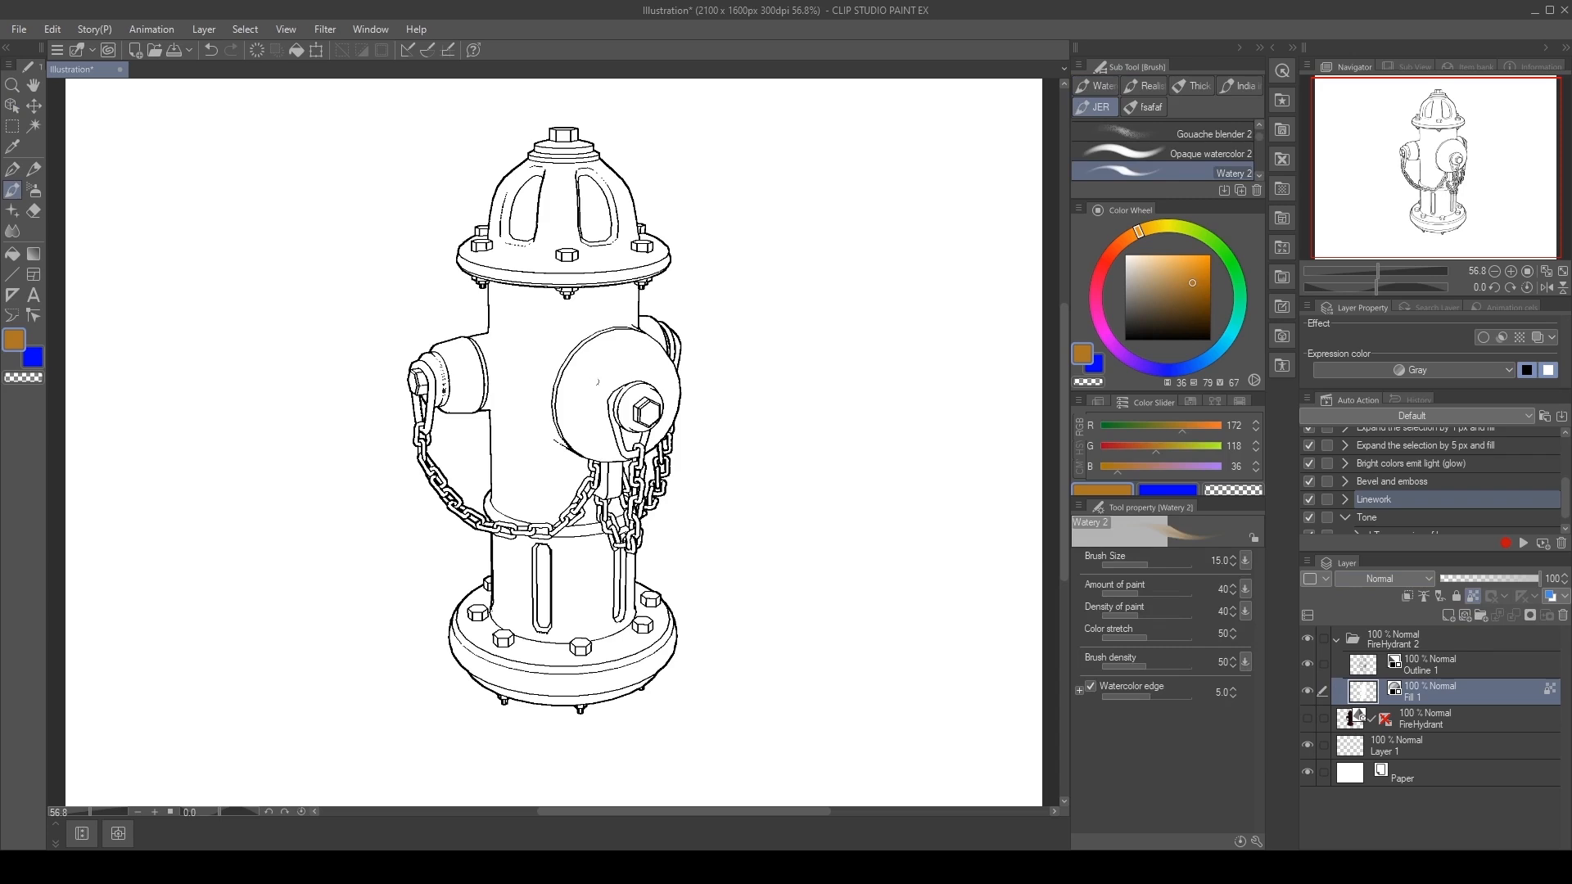
pyautogui.press(']')
pyautogui.press(']')
pyautogui.press(']')
pyautogui.press(']')
pyautogui.press(']')
pyautogui.press(']')
pyautogui.press(']')
pyautogui.press(']')
pyautogui.press(']')
pyautogui.moveTo(671, 361)
pyautogui.mouseDown()
pyautogui.moveTo(519, 446)
pyautogui.moveTo(618, 348)
pyautogui.moveTo(594, 405)
pyautogui.mouseUp()
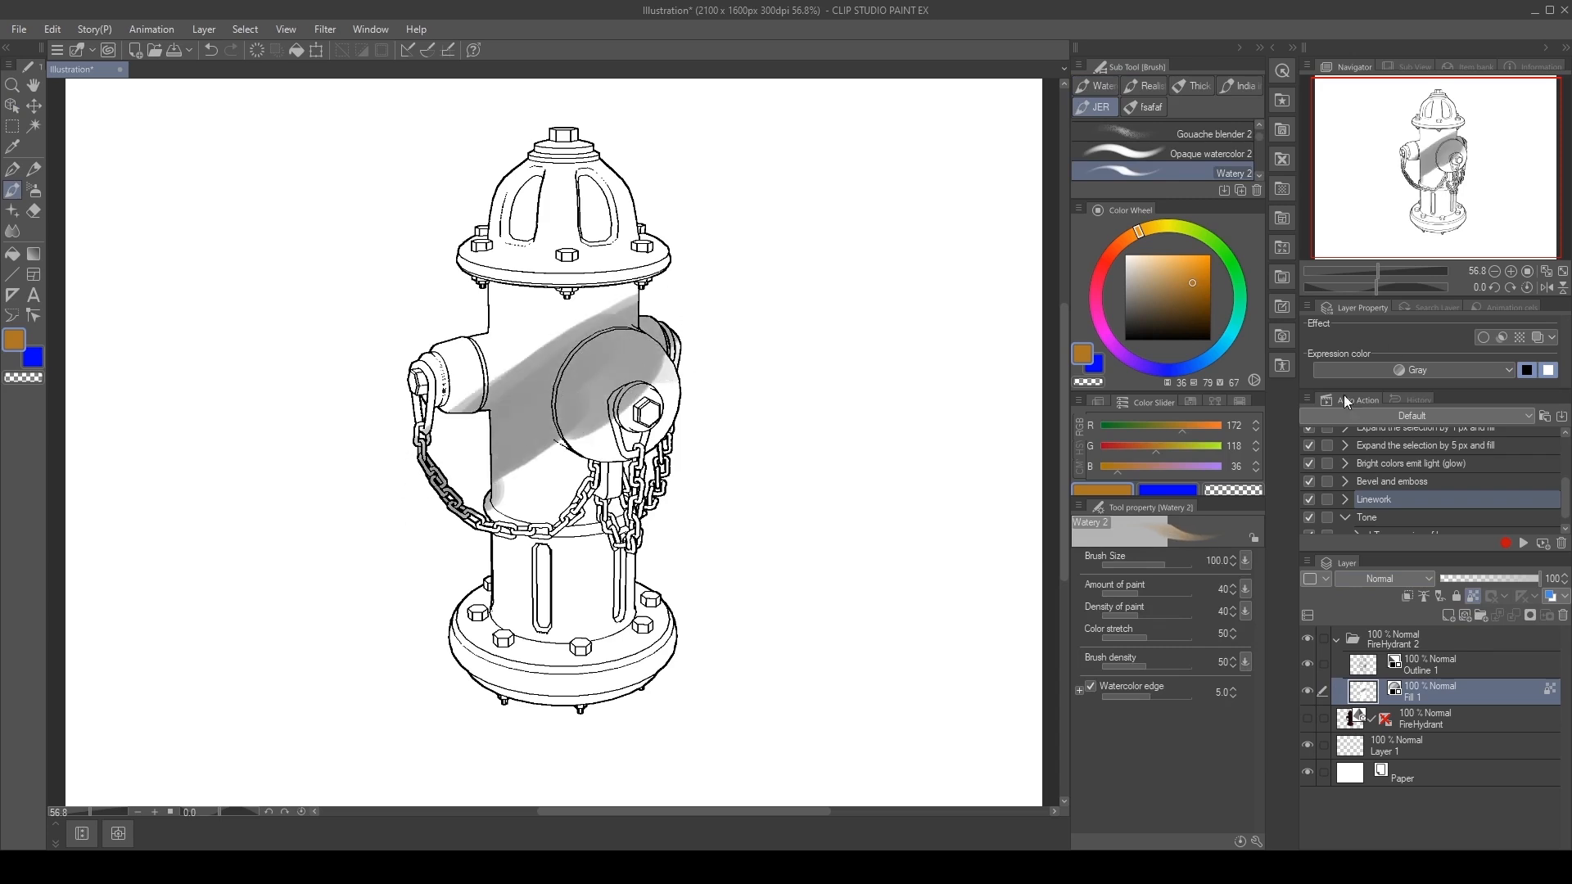
# - Switch the Fill 1 layer's expression color to Color and paint orange-brown over the hydrant's middle, raising the brush size to 120
pyautogui.click(1502, 370)
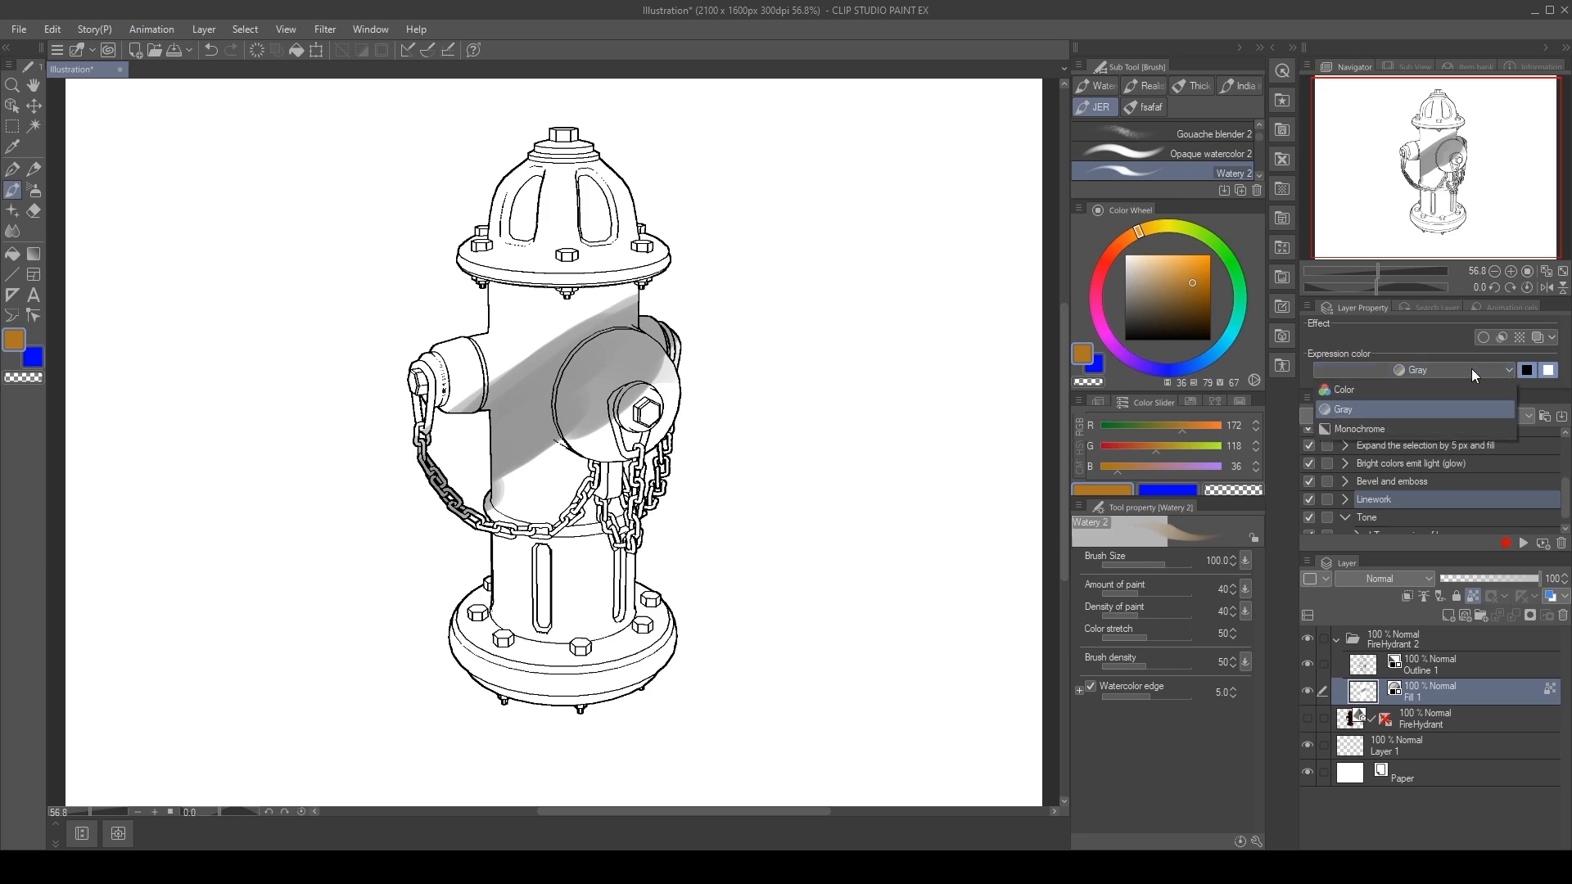
pyautogui.click(1393, 390)
pyautogui.moveTo(699, 461)
pyautogui.mouseDown()
pyautogui.moveTo(564, 352)
pyautogui.moveTo(483, 504)
pyautogui.moveTo(673, 361)
pyautogui.moveTo(713, 387)
pyautogui.mouseUp()
pyautogui.press(']')
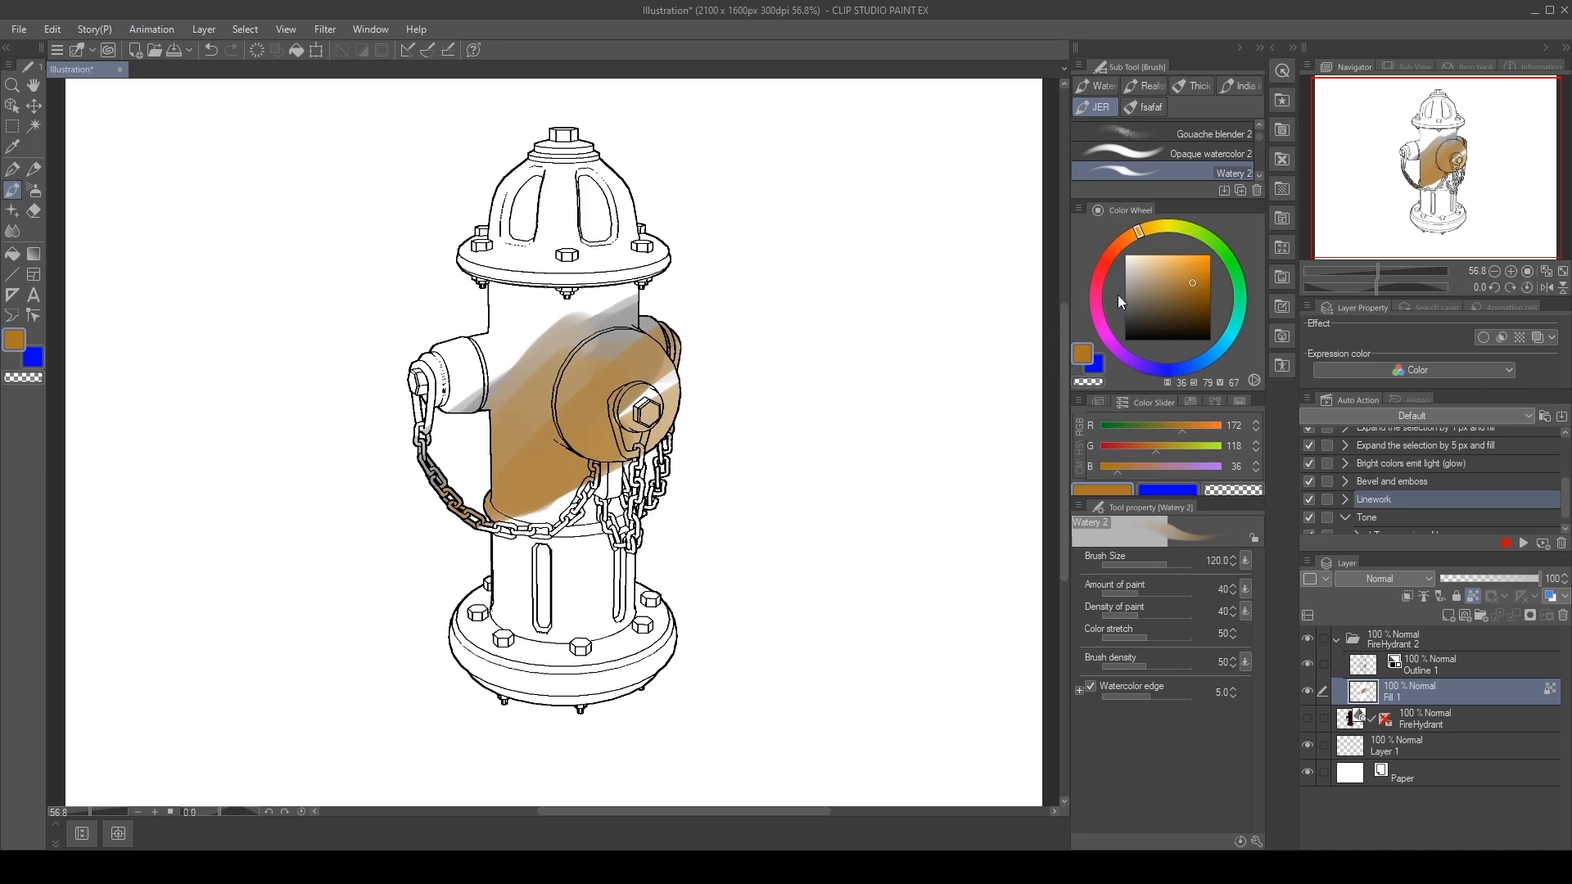
# - Choose a yellower orange (R 181, G 132, B 19), enlarge the brush, and paint over the whole fire hydrant
pyautogui.moveTo(1171, 225); pyautogui.dragTo(1145, 229)
pyautogui.moveTo(1197, 291); pyautogui.dragTo(1201, 280)
pyautogui.press(']')
pyautogui.press(']')
pyautogui.press(']')
pyautogui.press(']')
pyautogui.press(']')
pyautogui.press(']')
pyautogui.moveTo(570, 310)
pyautogui.mouseDown()
pyautogui.moveTo(594, 206)
pyautogui.moveTo(576, 547)
pyautogui.moveTo(480, 611)
pyautogui.moveTo(681, 604)
pyautogui.moveTo(509, 661)
pyautogui.moveTo(594, 603)
pyautogui.moveTo(608, 643)
pyautogui.moveTo(501, 690)
pyautogui.mouseUp()
# - Shade the hydrant with the Watery 2 brush at varying sizes, layering darker orange and dark red tones over the base color
pyautogui.press('[')
pyautogui.press('[')
pyautogui.press('[')
pyautogui.press('[')
pyautogui.press('[')
pyautogui.press('[')
pyautogui.press('[')
pyautogui.press('[')
pyautogui.press('[')
pyautogui.press('[')
pyautogui.press('[')
pyautogui.press('[')
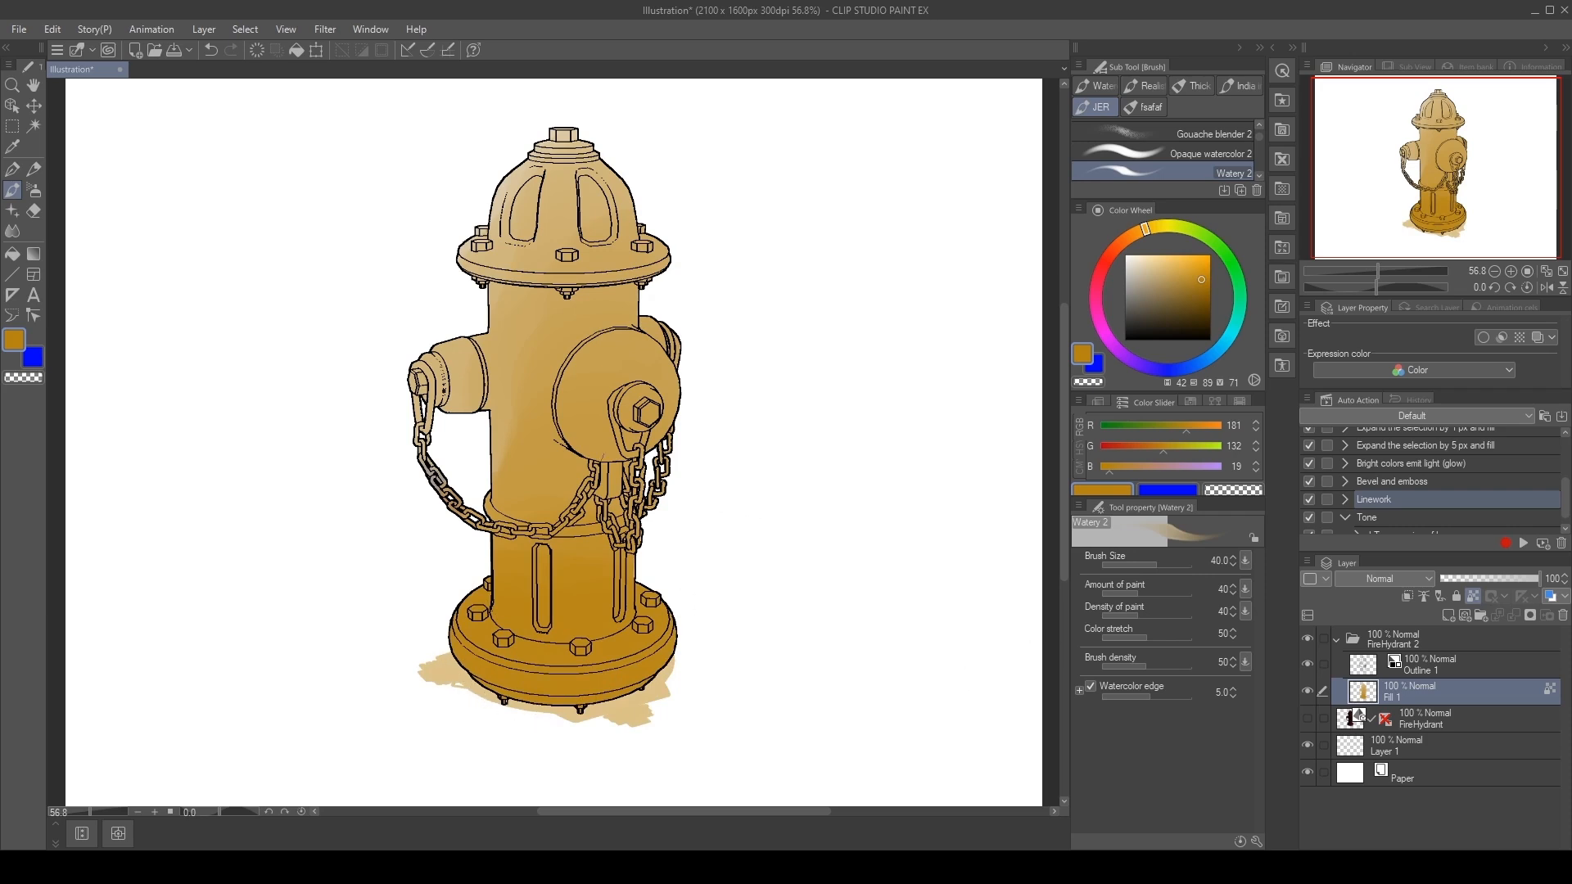
pyautogui.moveTo(496, 468)
pyautogui.mouseDown()
pyautogui.moveTo(518, 398)
pyautogui.moveTo(525, 434)
pyautogui.moveTo(463, 393)
pyautogui.moveTo(499, 397)
pyautogui.mouseUp()
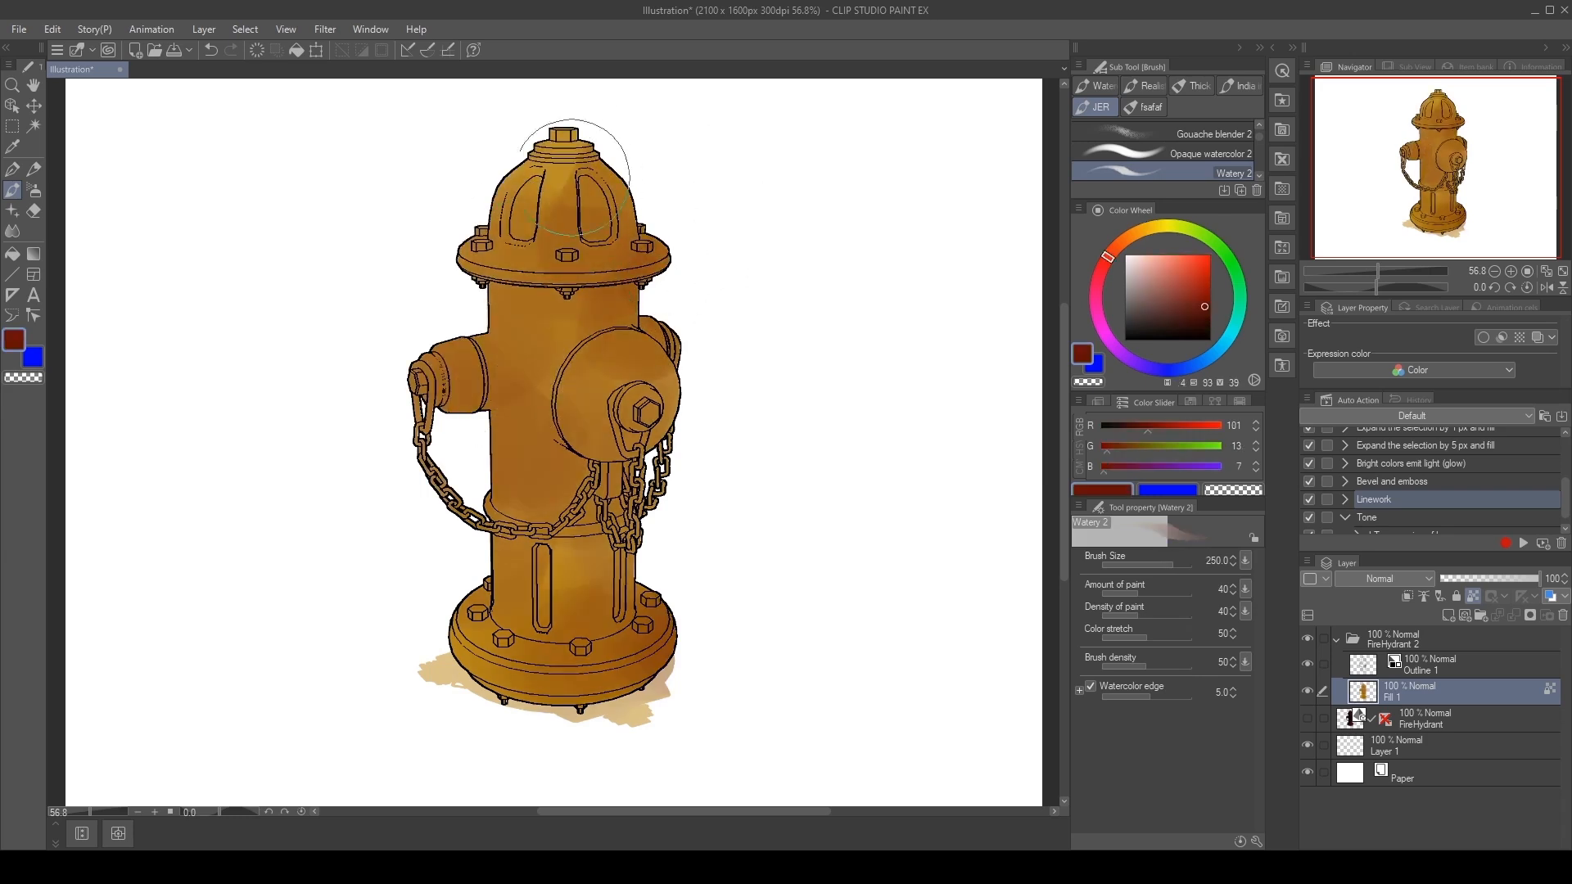
pyautogui.moveTo(627, 581); pyautogui.dragTo(573, 670)
pyautogui.click(1159, 294)
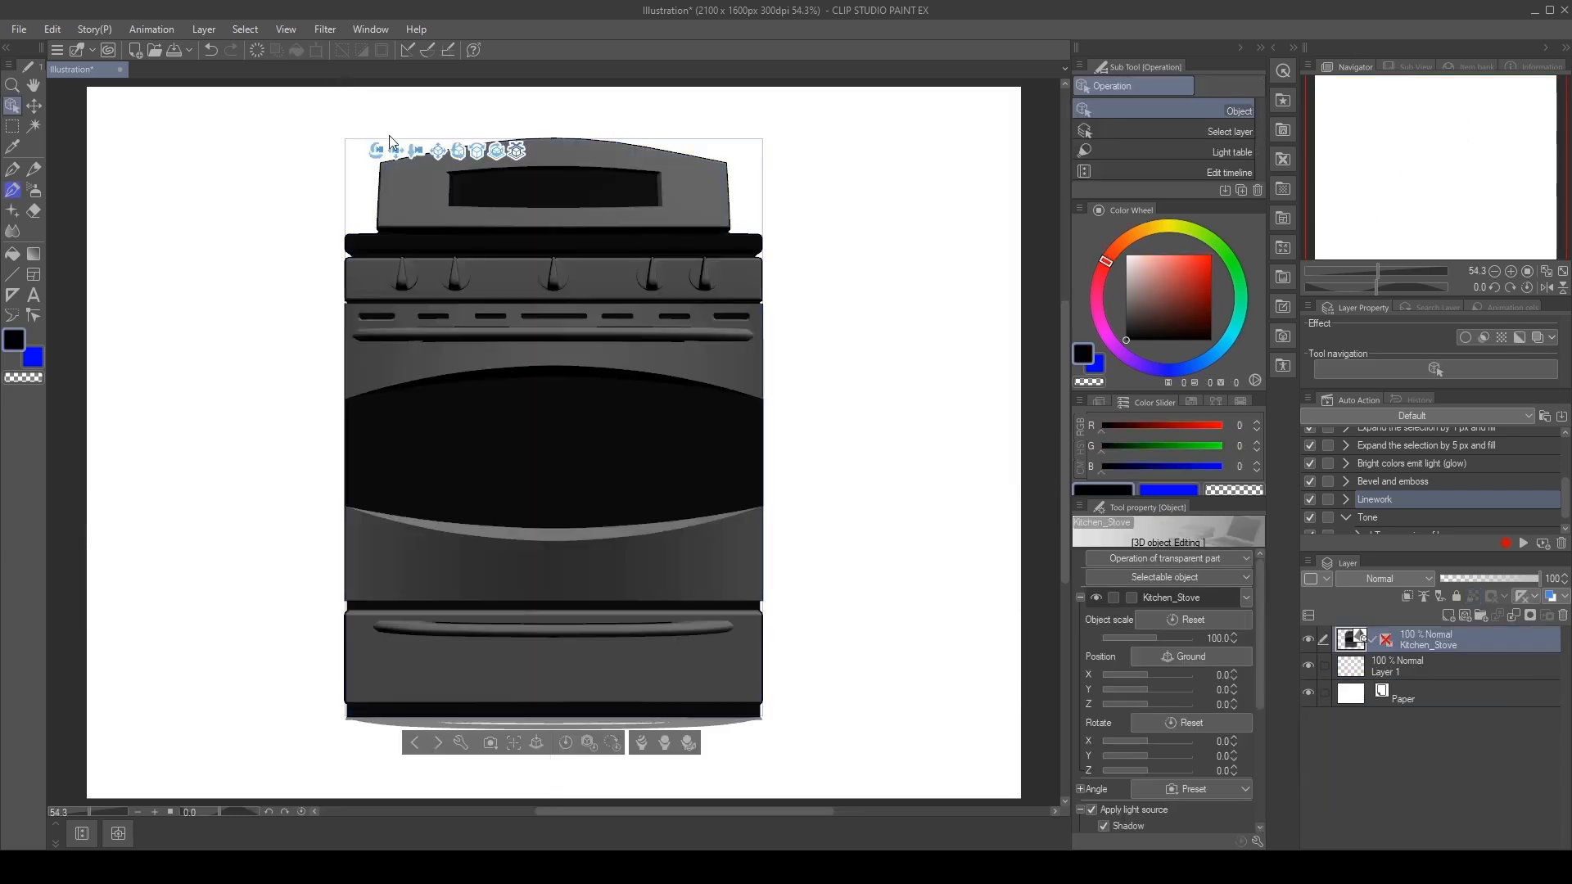
# - Angle the camera around the kitchen stove to a raised three-quarter view, and show the Custom material palette
pyautogui.moveTo(389, 135)
pyautogui.mouseDown()
pyautogui.moveTo(393, 156)
pyautogui.moveTo(467, 208)
pyautogui.moveTo(365, 95)
pyautogui.moveTo(373, 141)
pyautogui.moveTo(415, 141)
pyautogui.mouseUp()
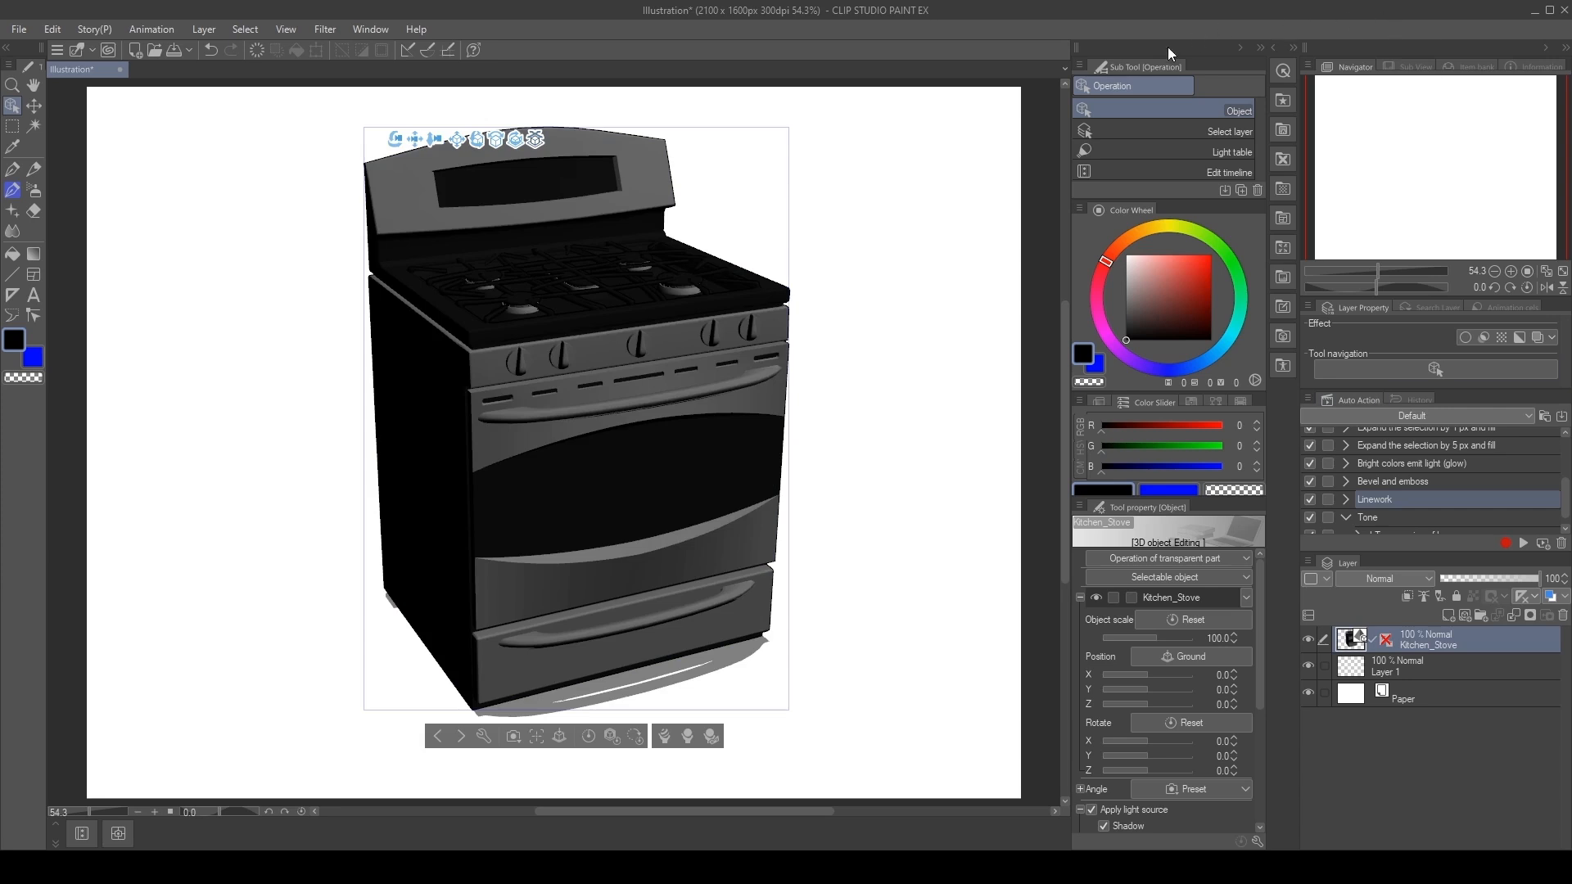
pyautogui.click(1270, 49)
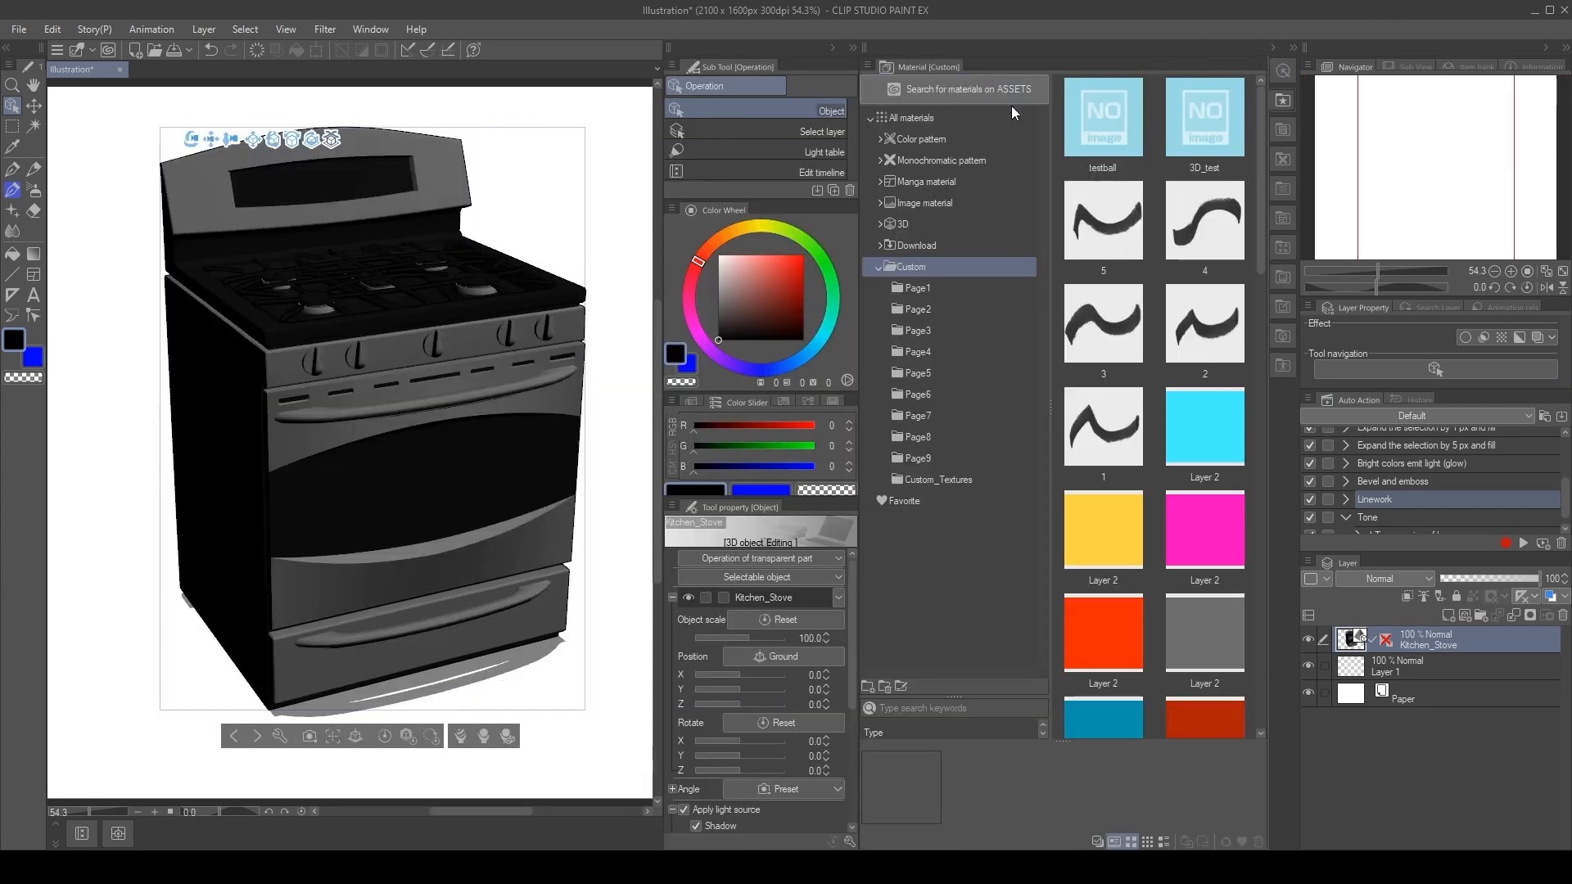
pyautogui.click(370, 30)
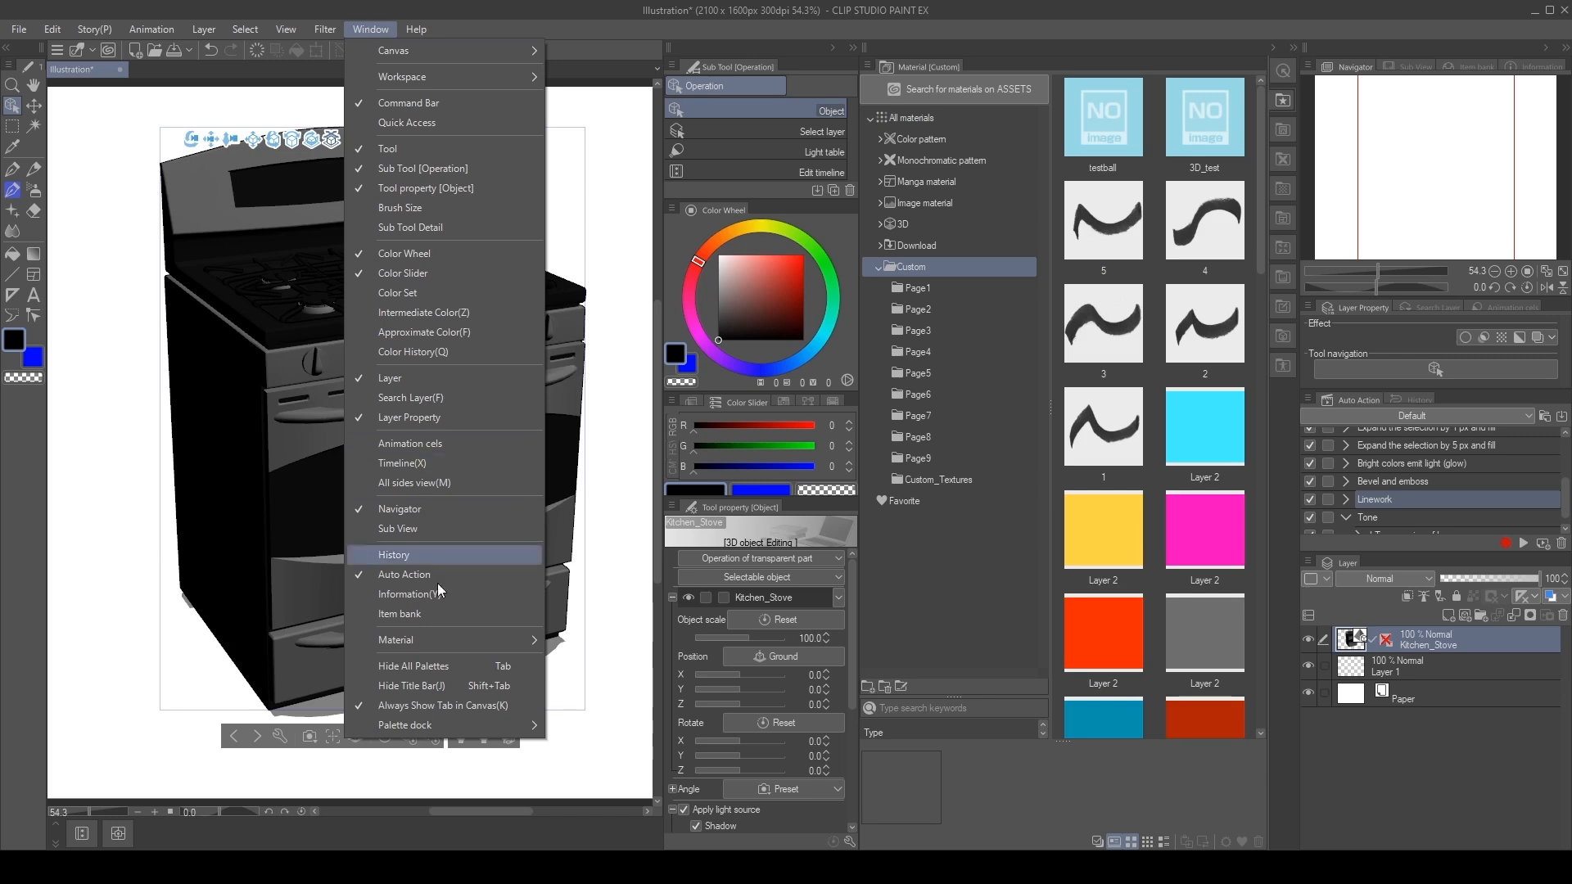
pyautogui.moveTo(452, 640)
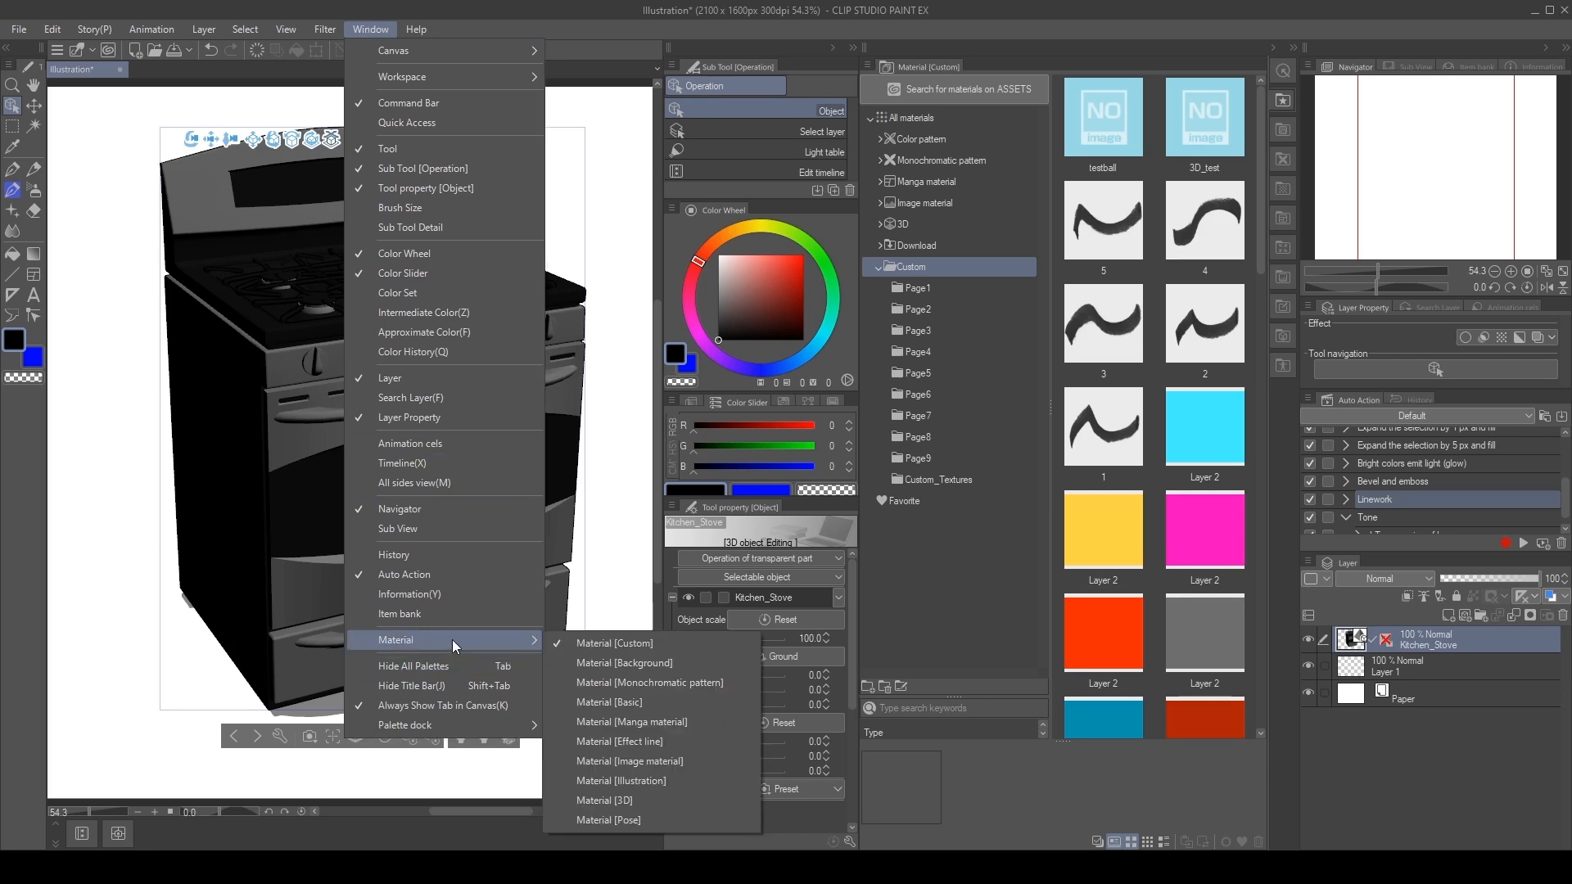
pyautogui.click(633, 640)
# - Create a material folder named ULTIMATE 3D MODEL PACK and move it directly under All materials
pyautogui.click(880, 267)
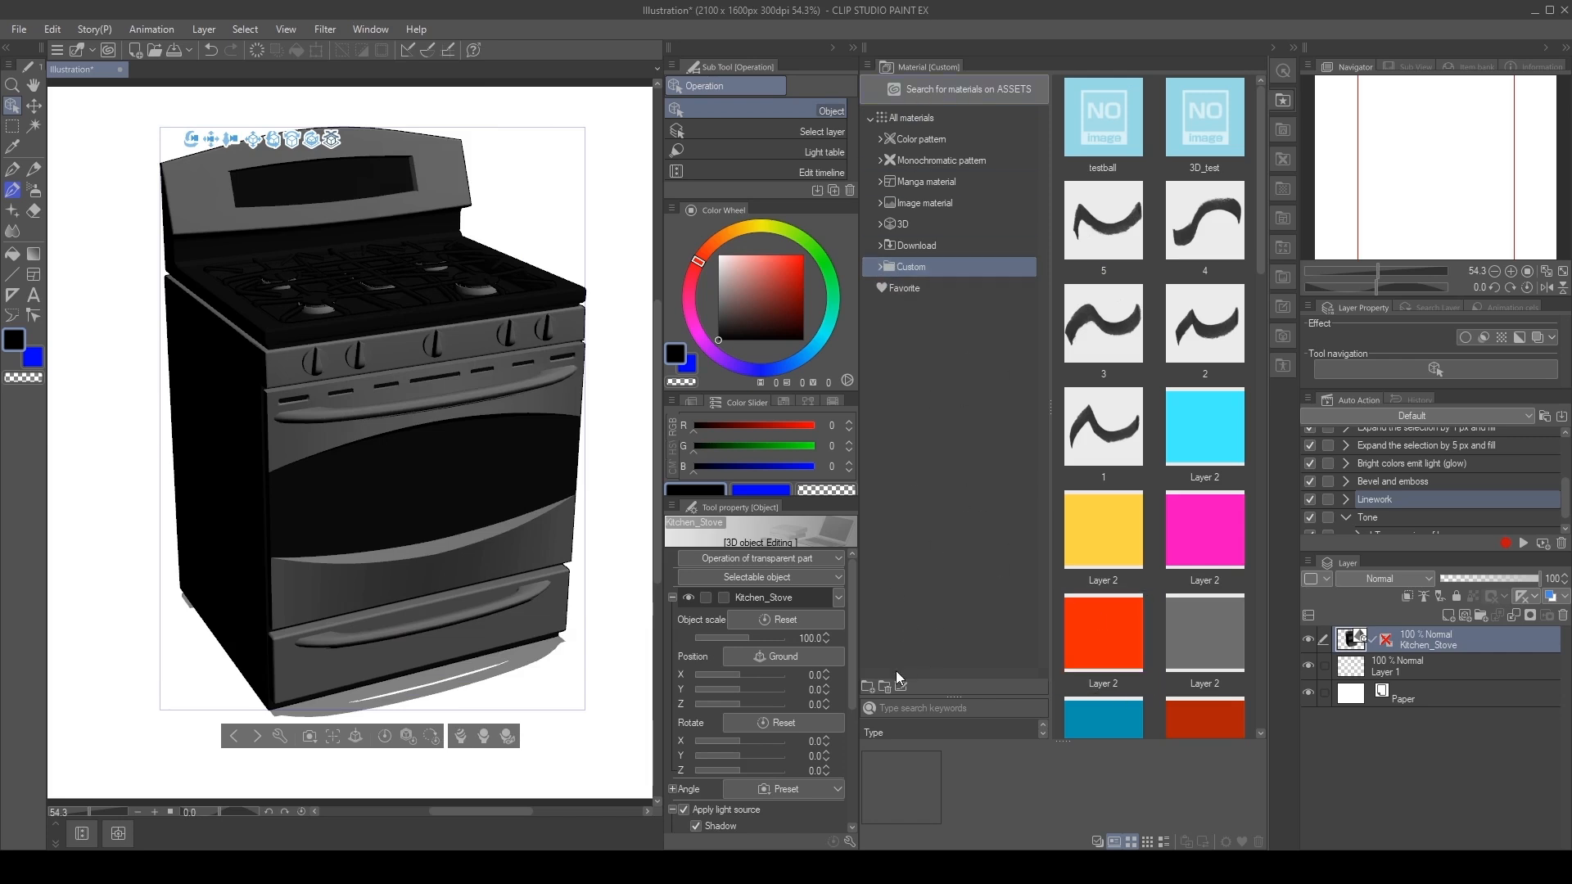
pyautogui.click(868, 688)
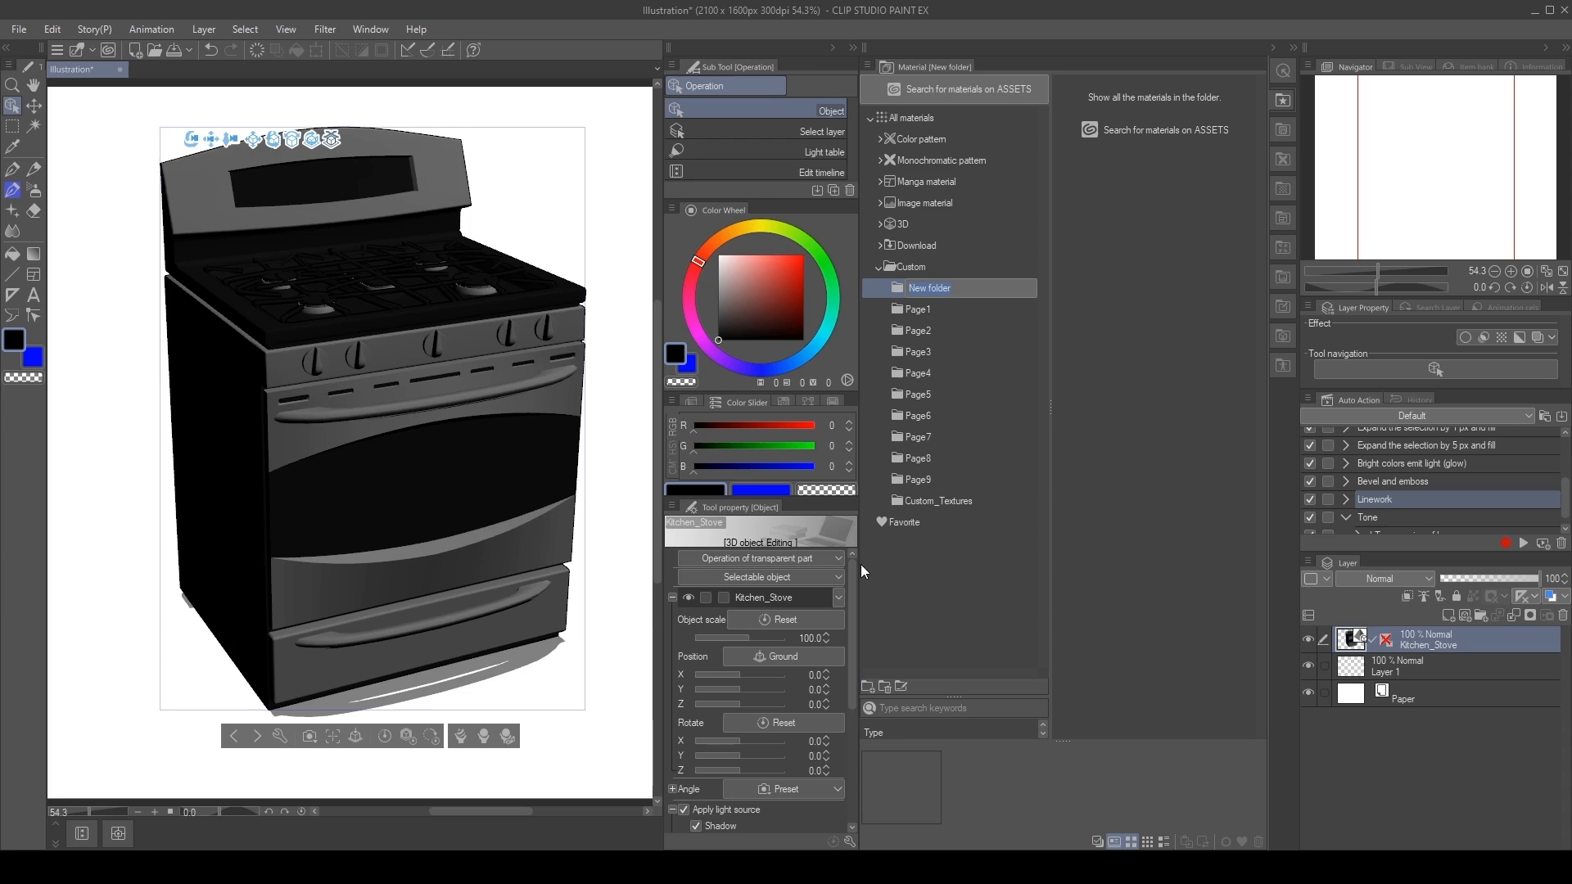
pyautogui.write('ULTIMATE 3D MODEL PACK')
pyautogui.press('Return')
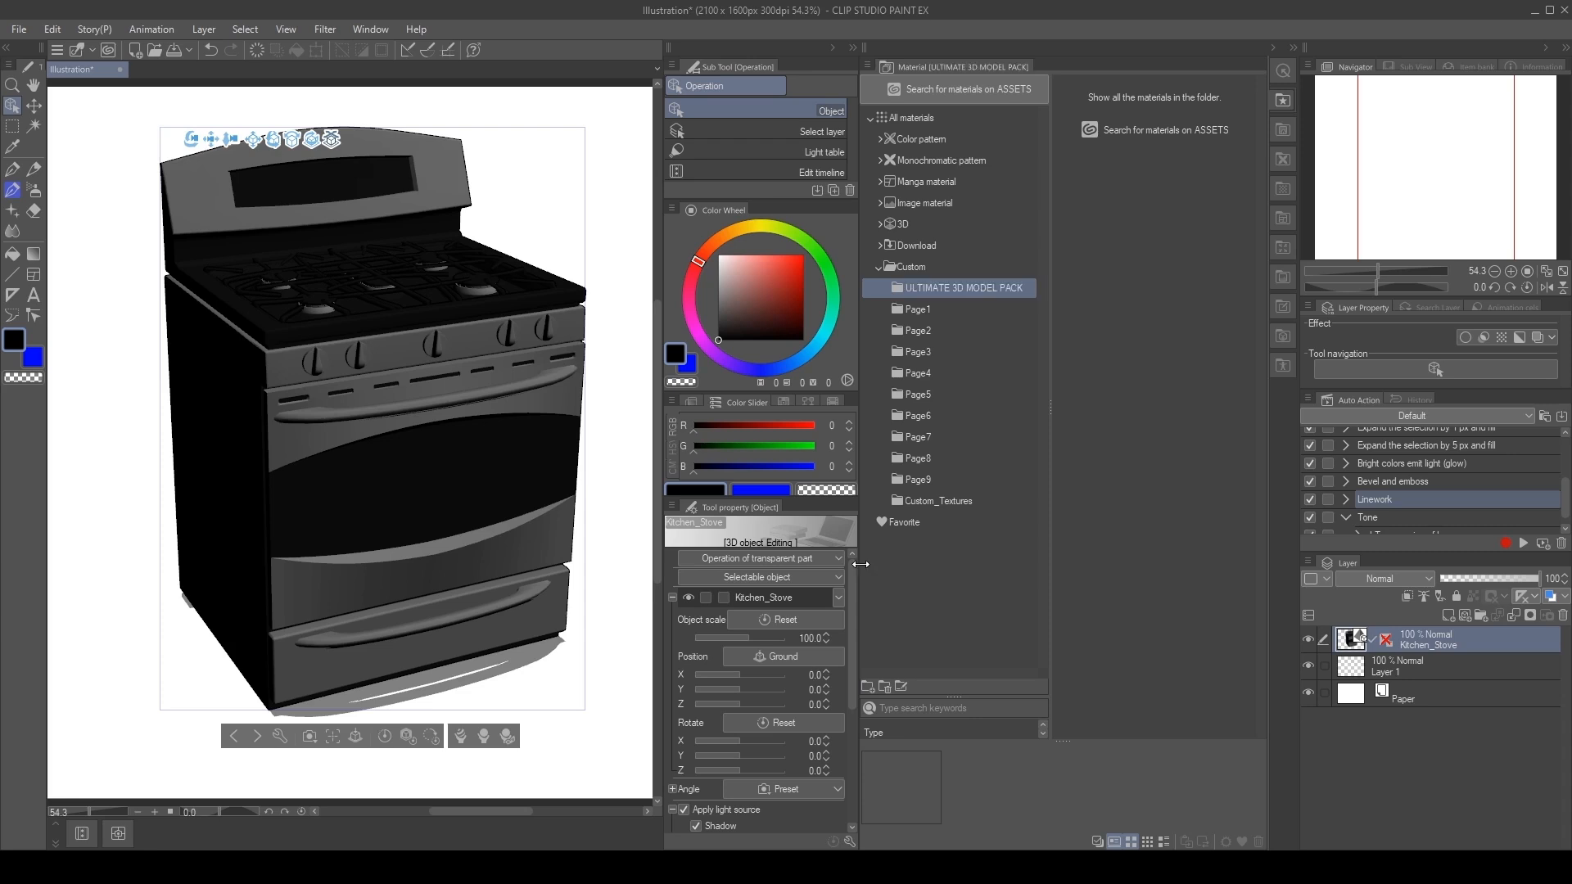
pyautogui.moveTo(981, 282); pyautogui.dragTo(948, 141)
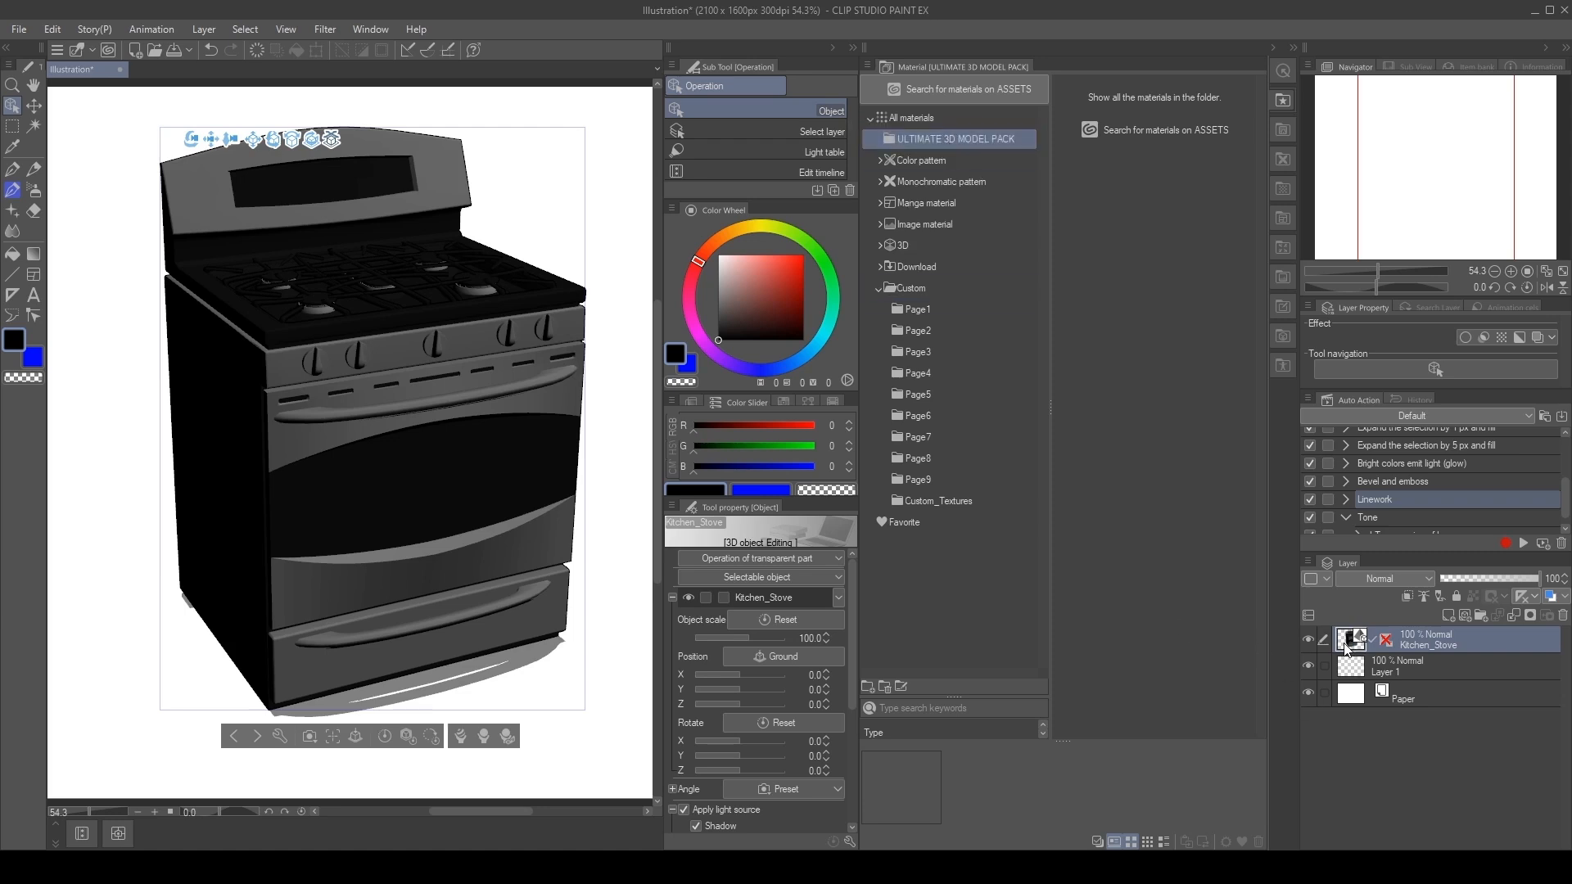
# - Register the Kitchen_Stove 3D layer as a material in the ULTIMATE 3D MODEL PACK folder, and close the illustration
pyautogui.moveTo(1347, 648); pyautogui.dragTo(1166, 292)
pyautogui.click(1207, 120)
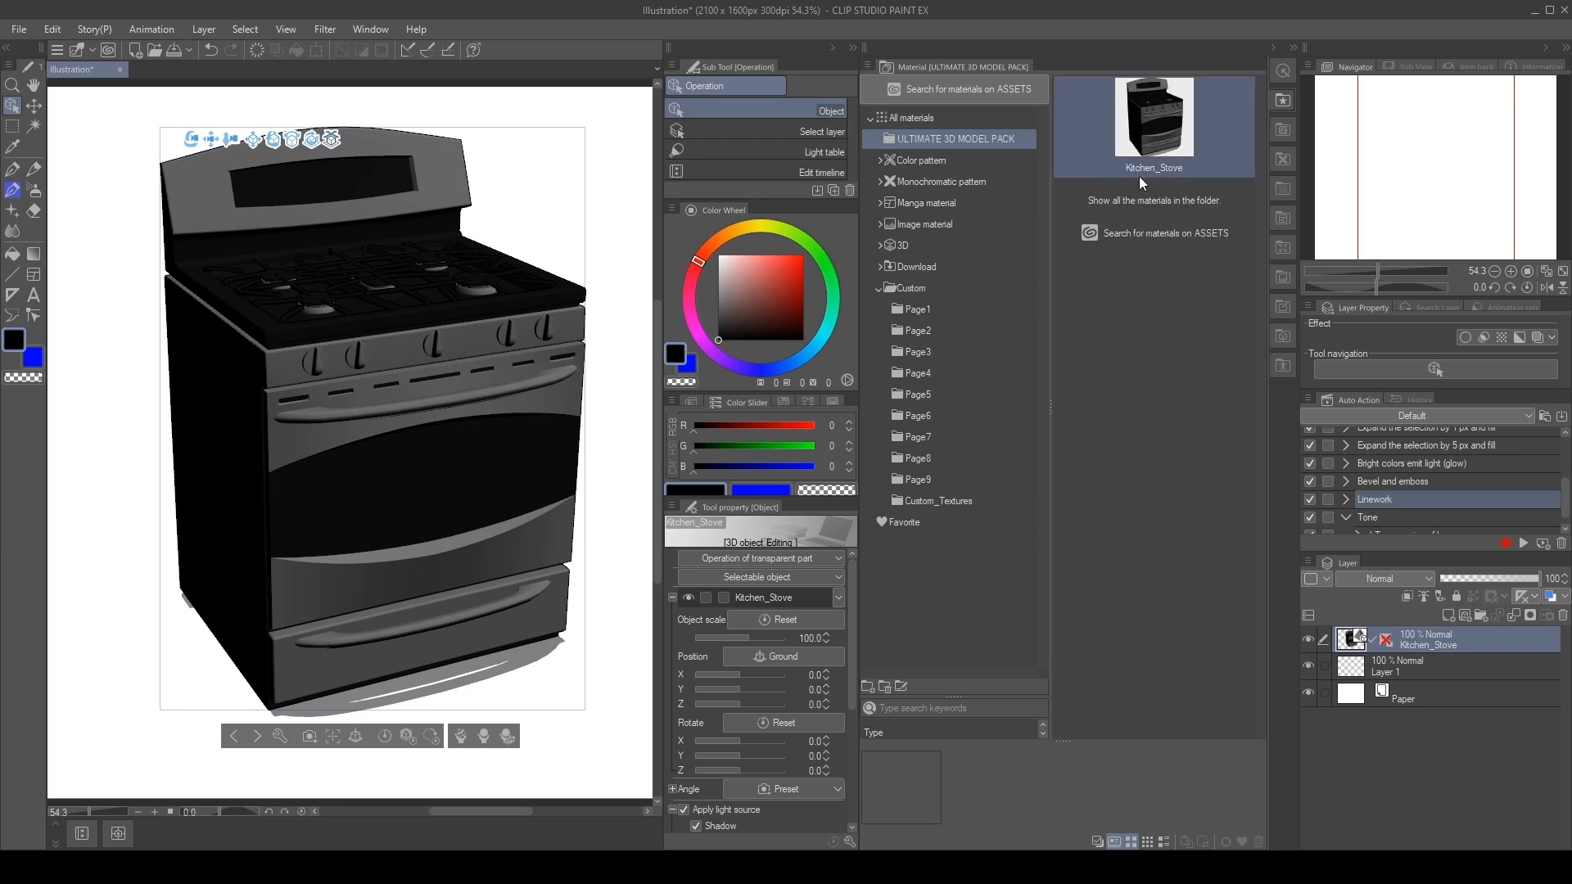
pyautogui.click(119, 69)
pyautogui.click(836, 331)
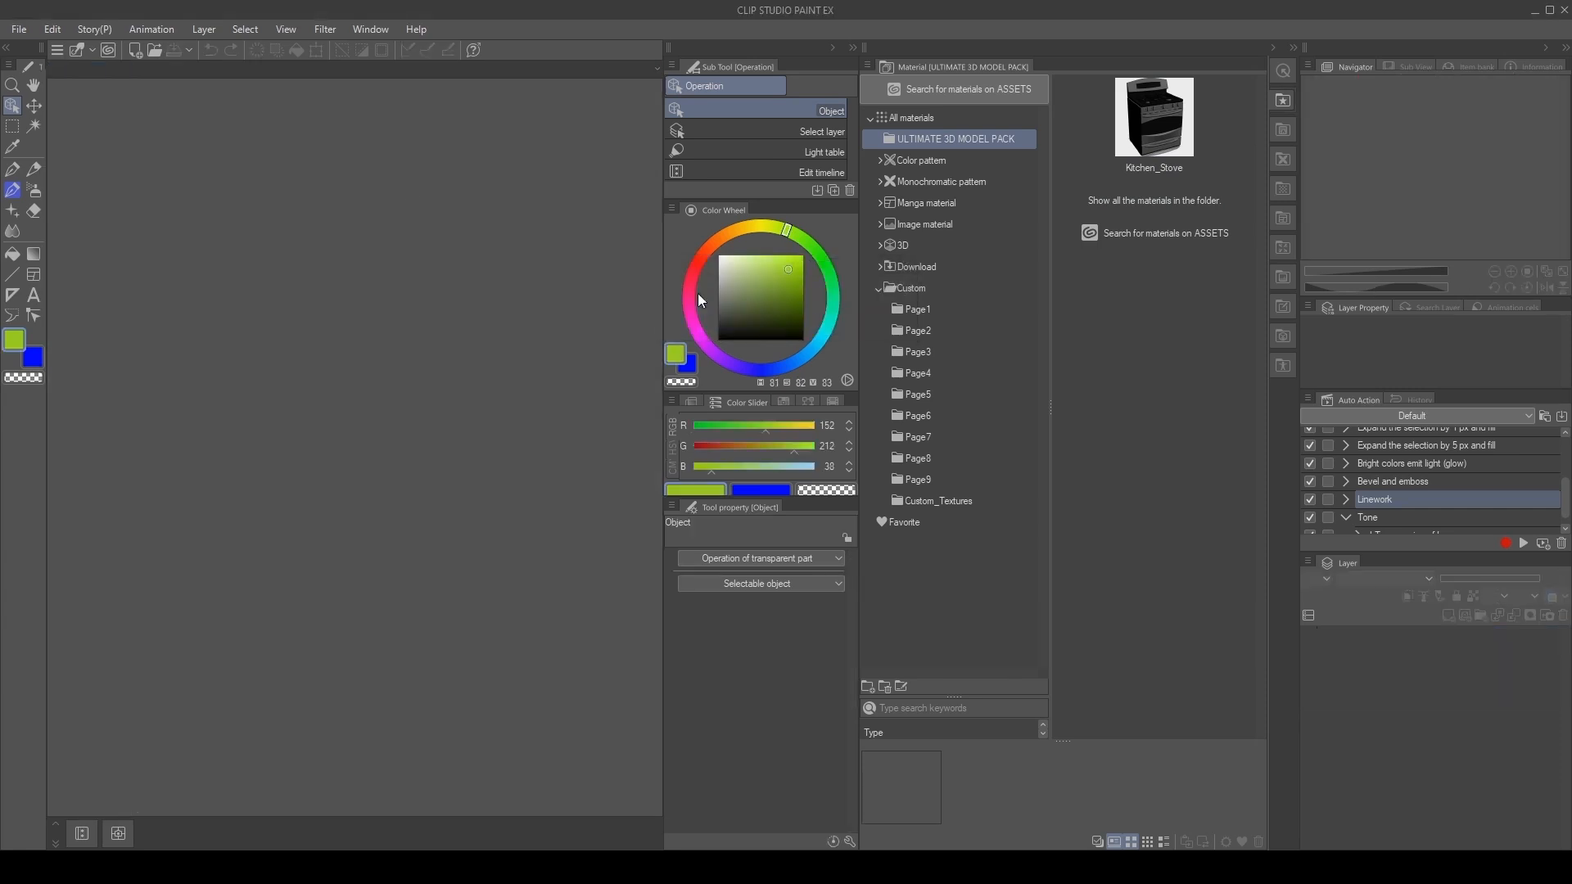
# - Create a new 2100 x 1600 px, 300 dpi illustration and place the Kitchen_Stove material on its canvas
pyautogui.click(18, 29)
pyautogui.click(33, 49)
pyautogui.click(855, 174)
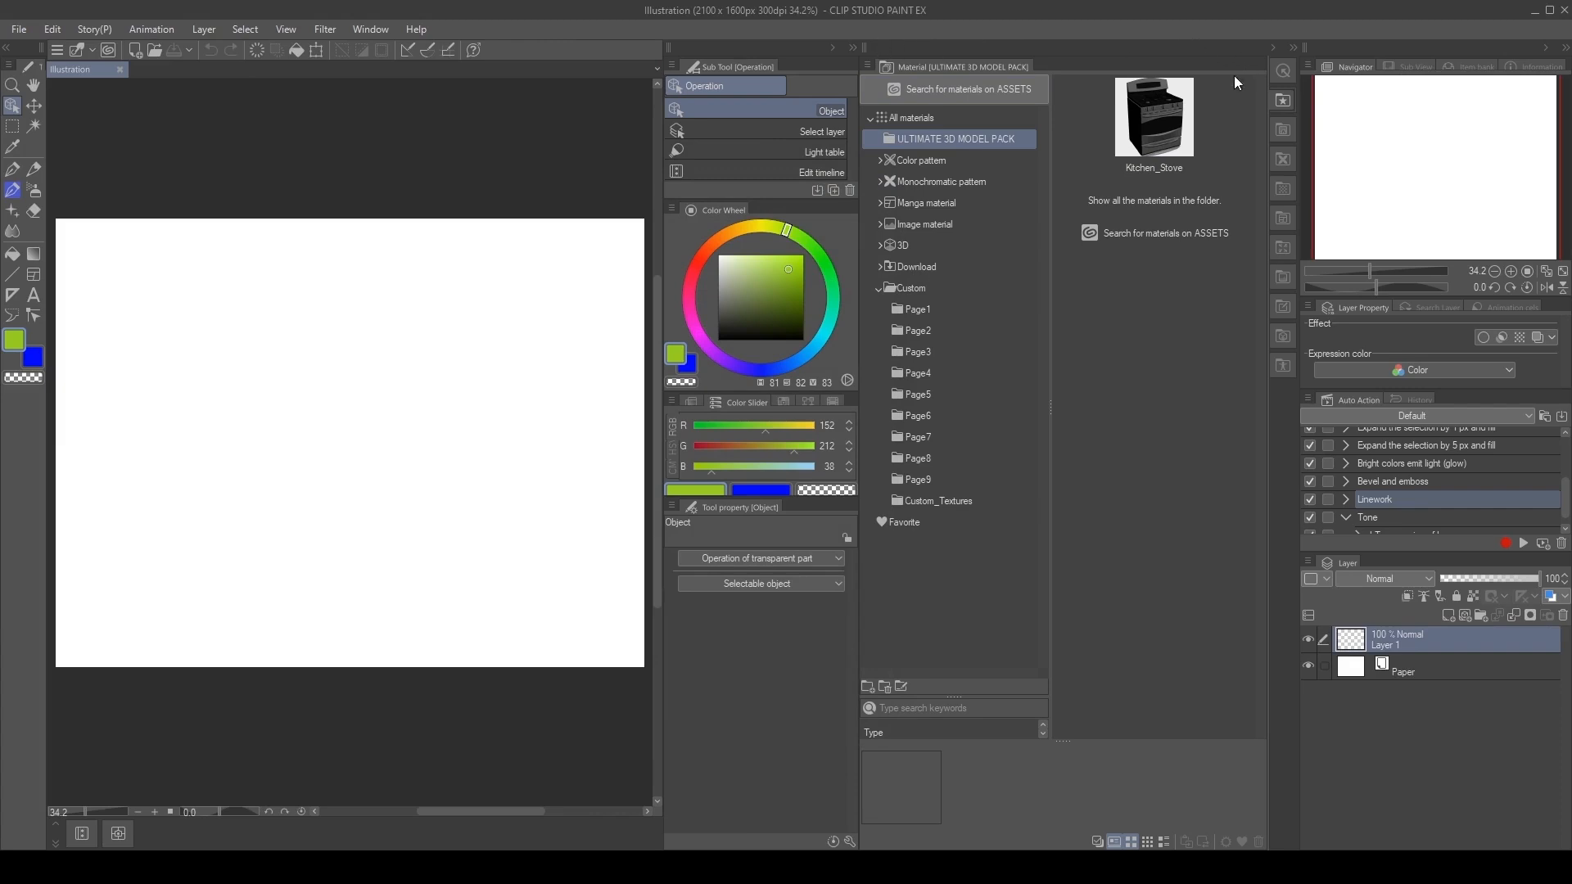
pyautogui.moveTo(1154, 123); pyautogui.dragTo(410, 432)
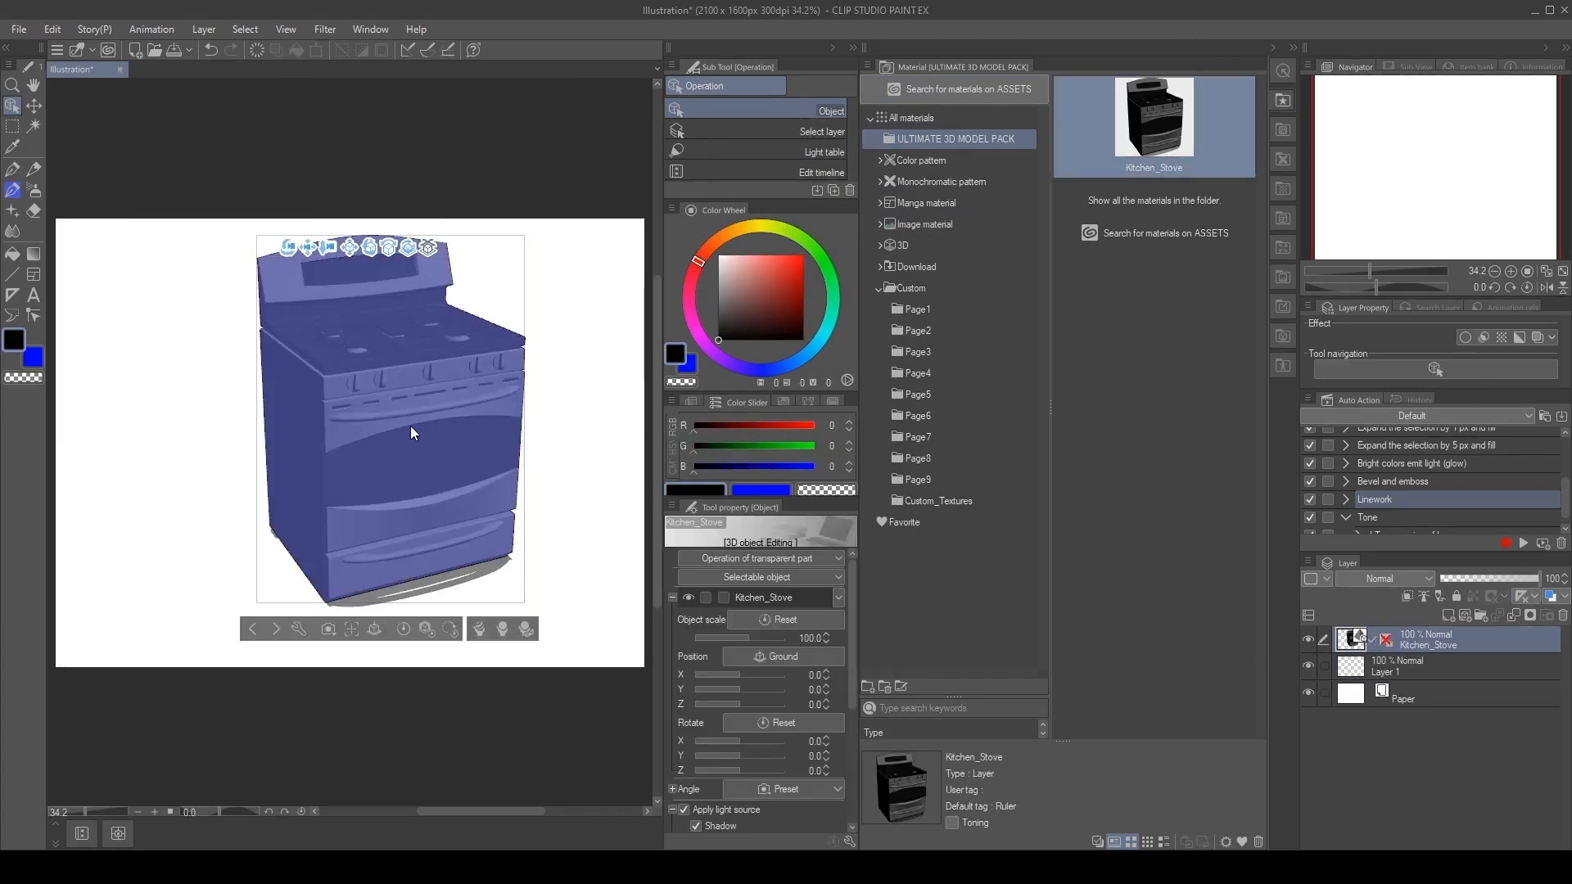
pyautogui.moveTo(290, 248); pyautogui.dragTo(1052, 220)
# - Combine the Master_Bed and Dresser models in one 3D layer, with the dresser at scale 35.1 and position X 25.7, Z -5.5
pyautogui.click(18, 31)
pyautogui.click(20, 30)
pyautogui.moveTo(265, 263); pyautogui.dragTo(597, 263)
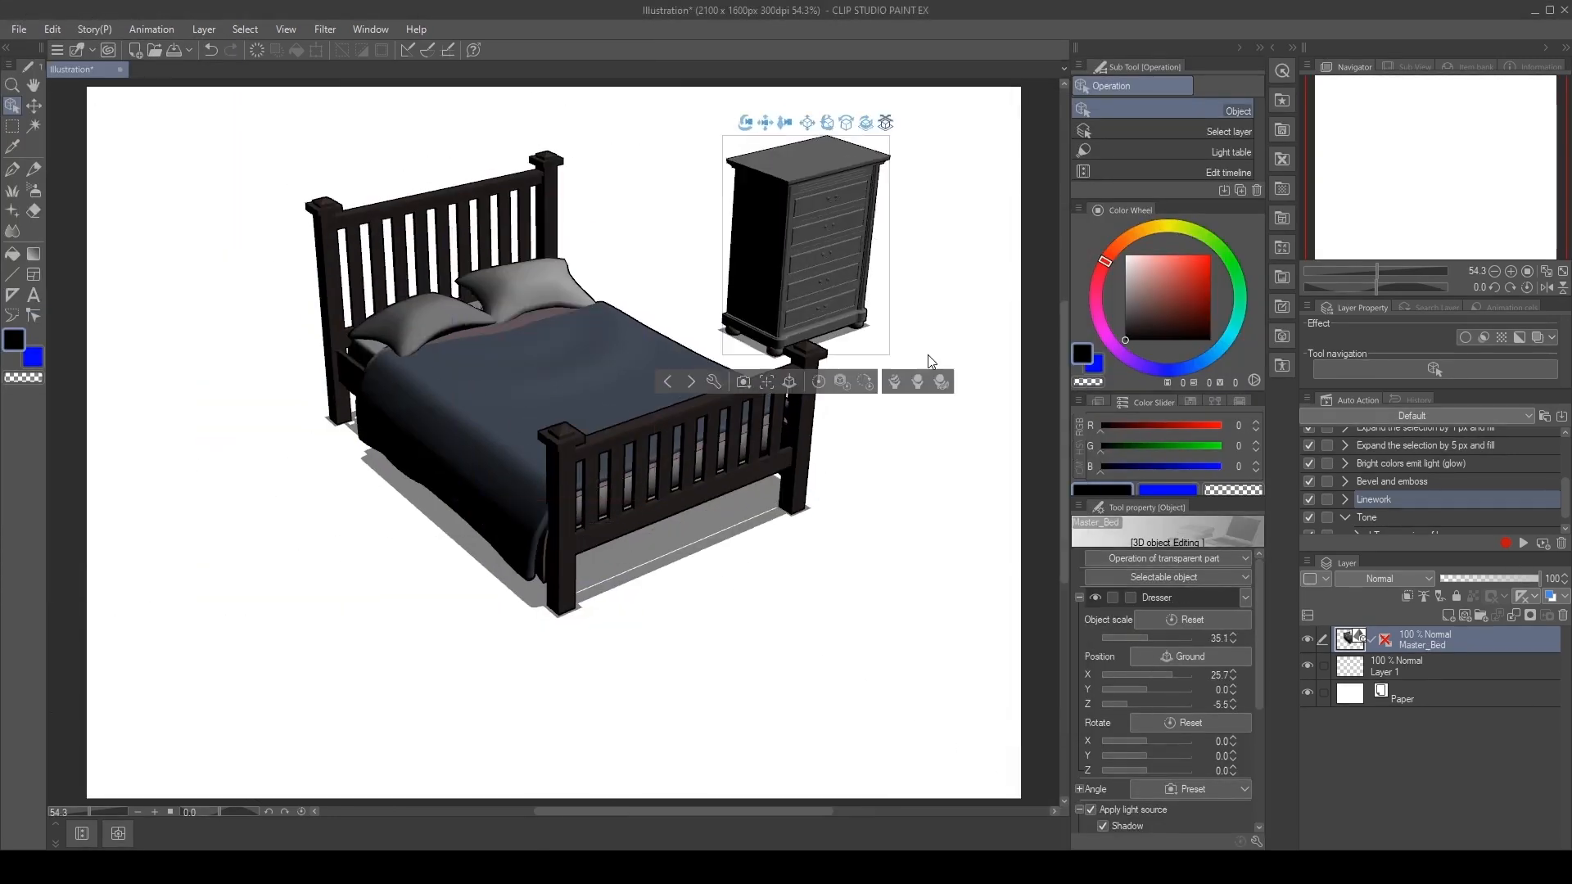
# - Add staircase, TV stand and sofa models to the scene, and set the dresser to scale 39.0, X 40.4, Z -71.0, Y rotation -36.3
pyautogui.click(19, 28)
pyautogui.click(372, 404)
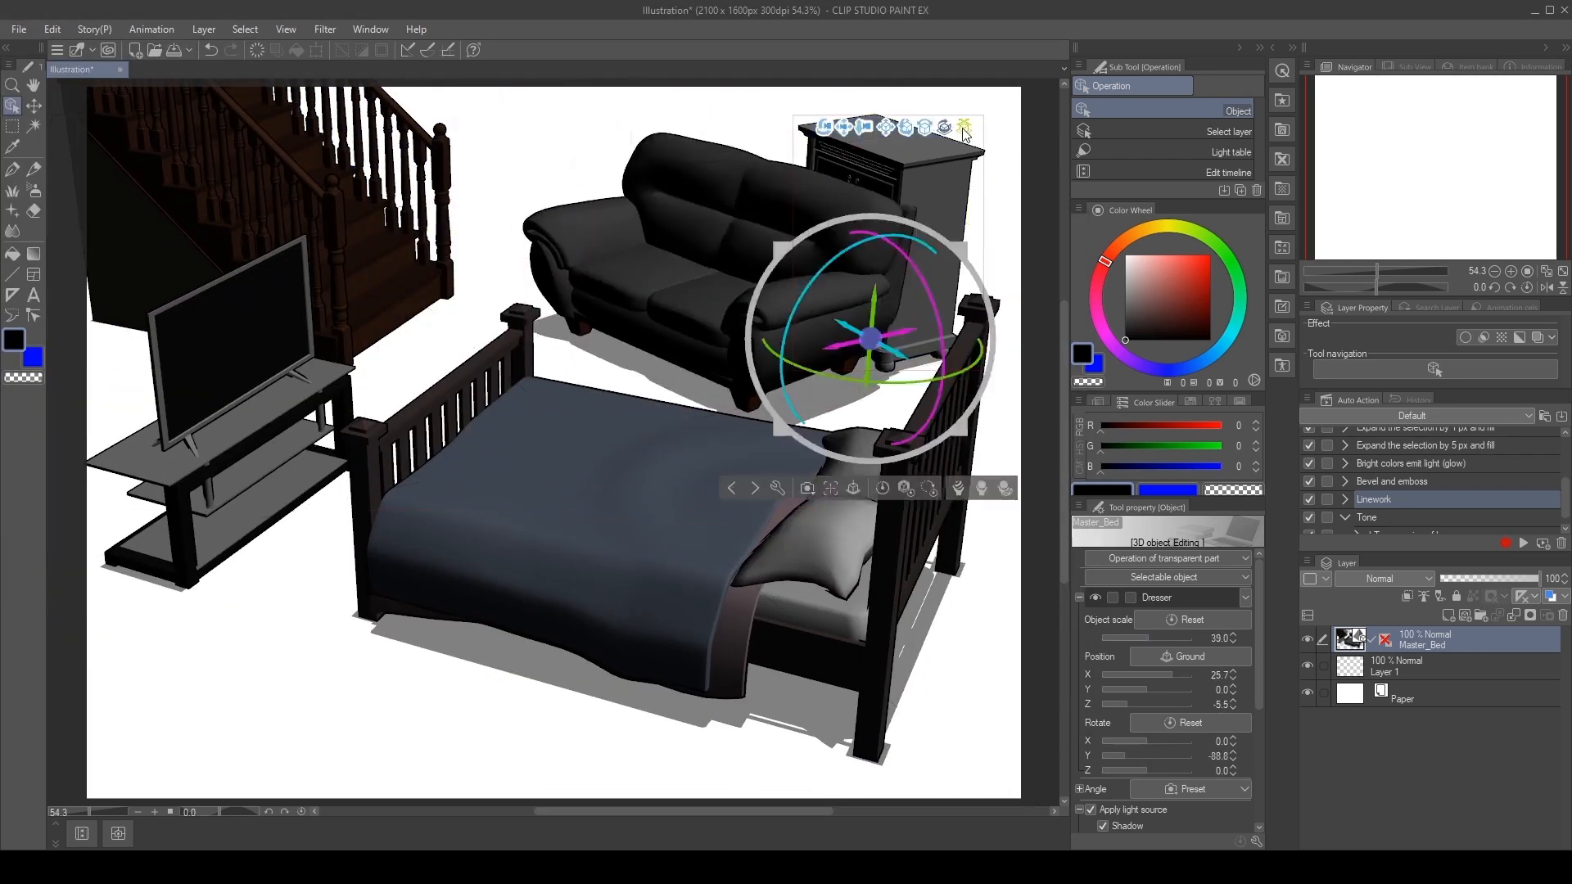
pyautogui.click(574, 196)
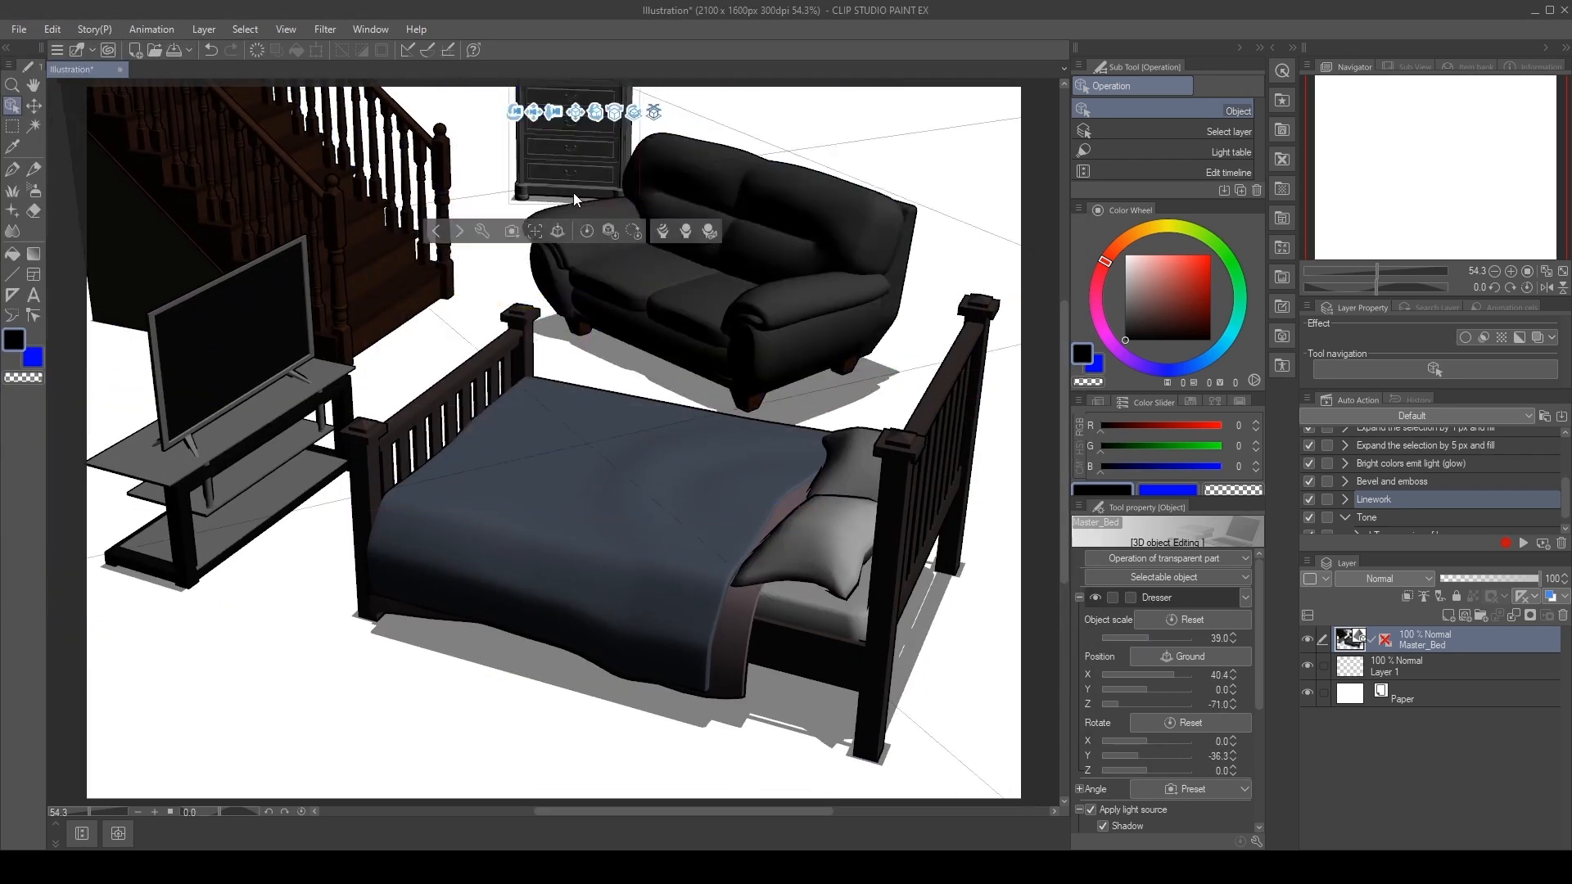